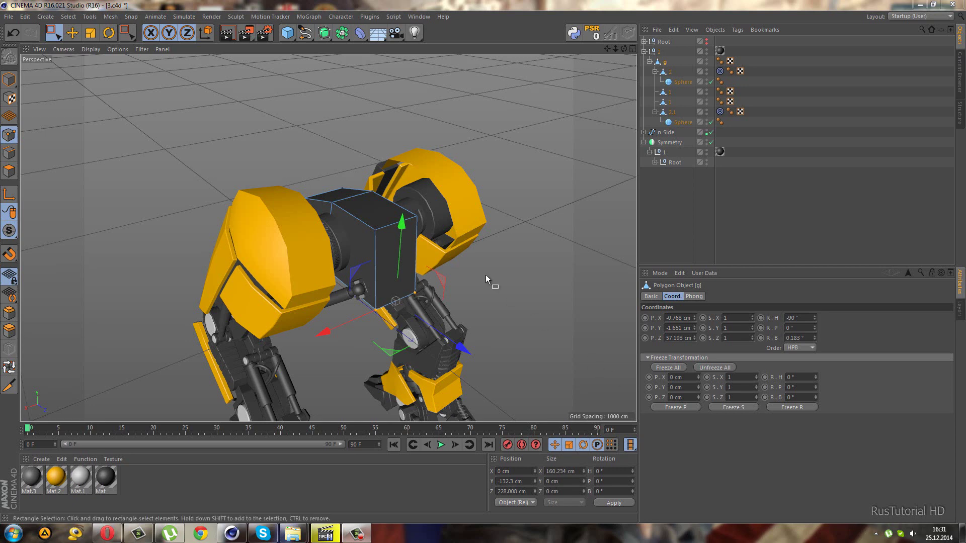
Orbit around the robot and disable the Symmetry object so only the left half remains.
{"action": "mouse_move", "coordinate": [377, 199]}
{"action": "left_mouse_down", "text": "alt"}
{"action": "mouse_move", "coordinate": [494, 212]}
{"action": "mouse_move", "coordinate": [615, 187]}
{"action": "mouse_move", "coordinate": [548, 182]}
{"action": "left_mouse_up", "text": "alt"}
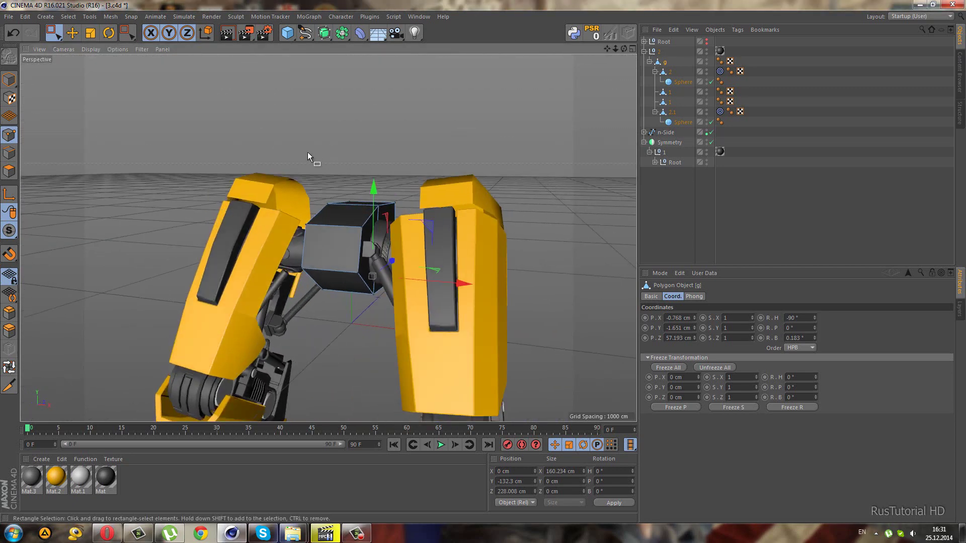
{"action": "left_click_drag", "start_coordinate": [294, 163], "coordinate": [436, 246]}
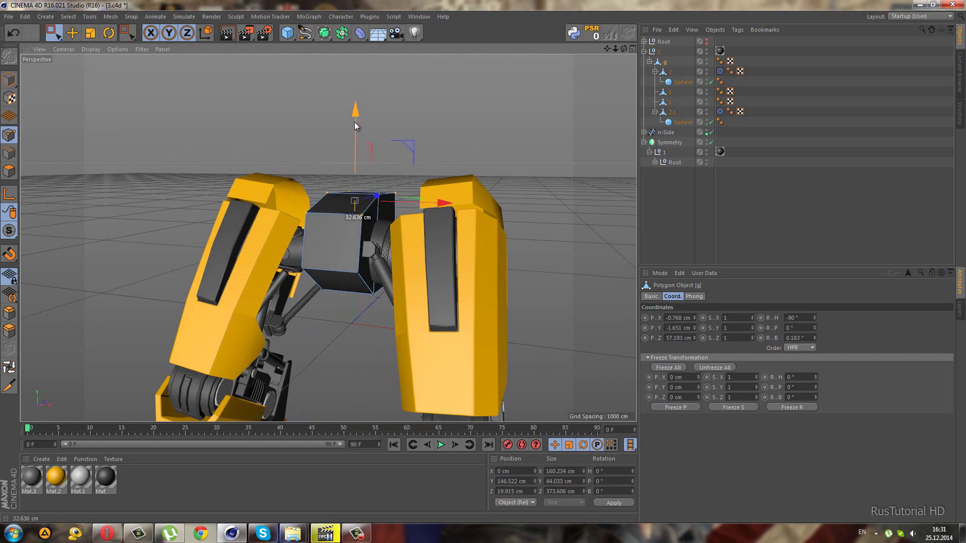
{"action": "mouse_move", "coordinate": [354, 121]}
{"action": "left_mouse_down", "text": "alt"}
{"action": "mouse_move", "coordinate": [504, 209]}
{"action": "mouse_move", "coordinate": [602, 171]}
{"action": "mouse_move", "coordinate": [590, 182]}
{"action": "mouse_move", "coordinate": [302, 195]}
{"action": "mouse_move", "coordinate": [179, 180]}
{"action": "mouse_move", "coordinate": [89, 195]}
{"action": "left_mouse_up", "text": "alt"}
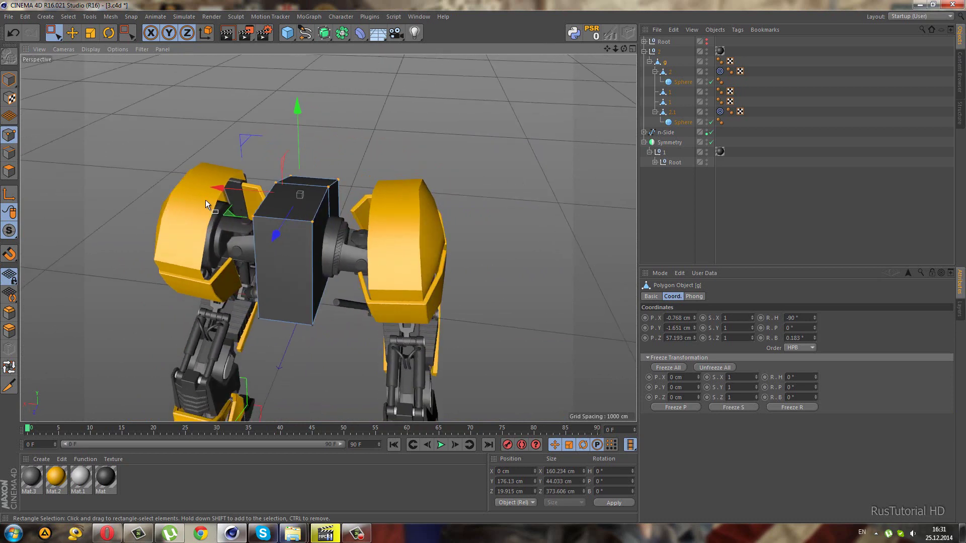
{"action": "left_click", "coordinate": [712, 143]}
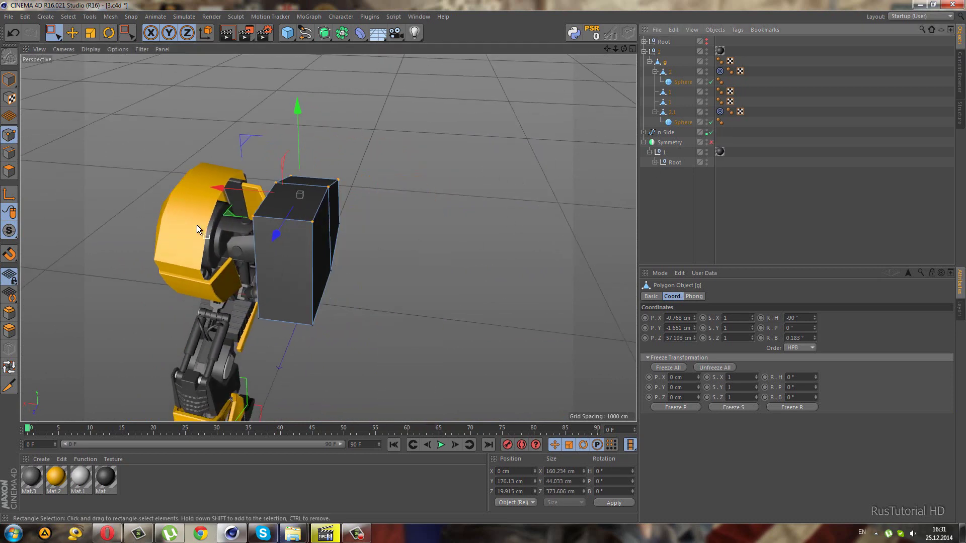
Hide the yellow round shoulder cover (Cube.2) from the editor view.
{"action": "left_click", "coordinate": [6, 82]}
{"action": "left_click", "coordinate": [175, 192]}
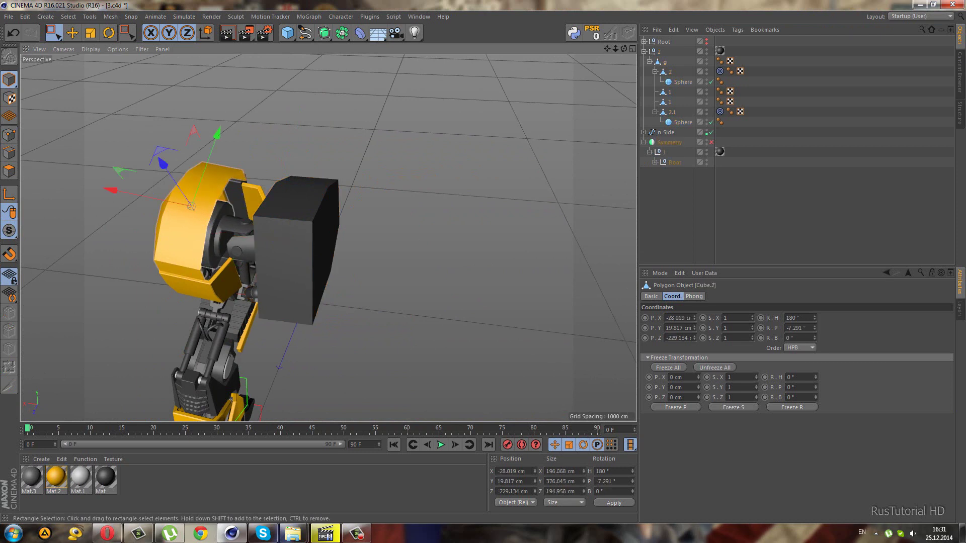
{"action": "left_click", "coordinate": [655, 162]}
{"action": "scroll", "coordinate": [700, 237], "scroll_direction": "down", "scroll_amount": 3}
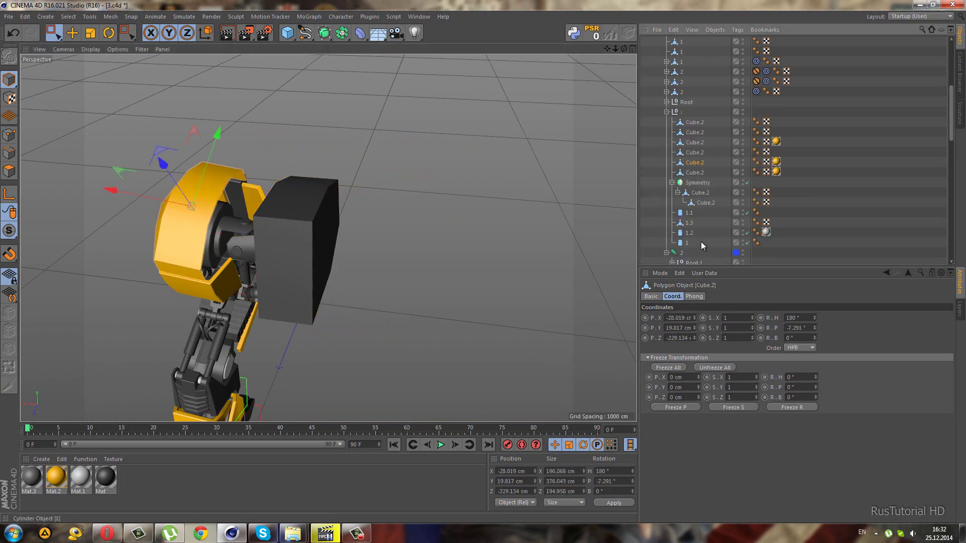
{"action": "scroll", "coordinate": [738, 170], "scroll_direction": "up", "scroll_amount": 5}
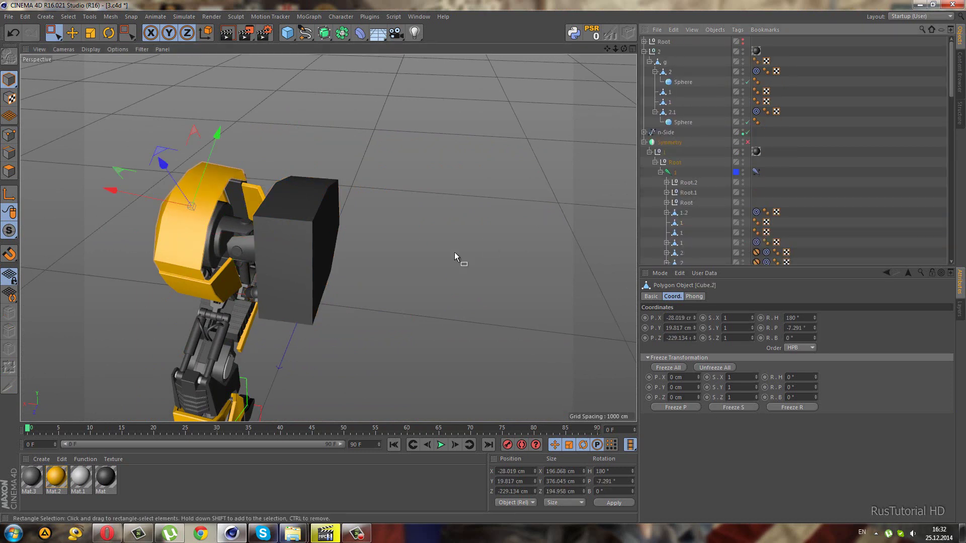
{"action": "scroll", "coordinate": [738, 230], "scroll_direction": "down", "scroll_amount": 2}
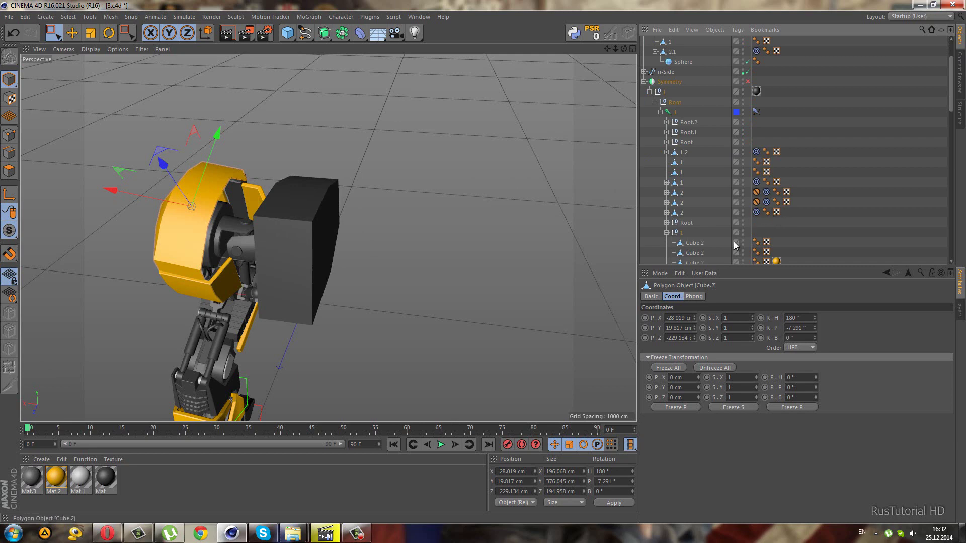
{"action": "scroll", "coordinate": [735, 237], "scroll_direction": "down", "scroll_amount": 2}
{"action": "double_click", "coordinate": [743, 220]}
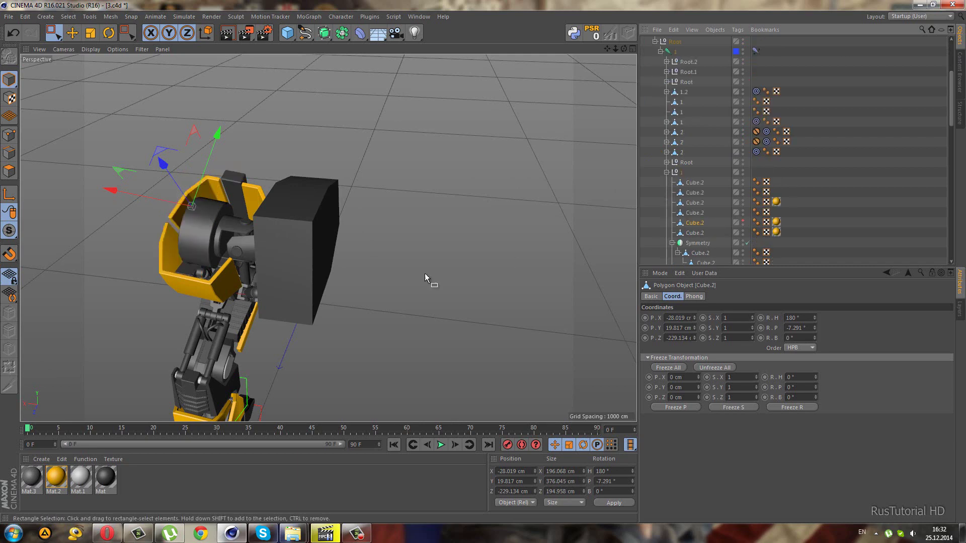
Zoom in on the robot head and select the n-Side spline.
{"action": "mouse_move", "coordinate": [425, 273]}
{"action": "left_mouse_down", "text": "alt"}
{"action": "mouse_move", "coordinate": [221, 214]}
{"action": "mouse_move", "coordinate": [253, 273]}
{"action": "mouse_move", "coordinate": [183, 250]}
{"action": "mouse_move", "coordinate": [182, 238]}
{"action": "mouse_move", "coordinate": [206, 256]}
{"action": "left_mouse_up", "text": "alt"}
{"action": "scroll", "coordinate": [252, 278], "scroll_direction": "up", "scroll_amount": 3}
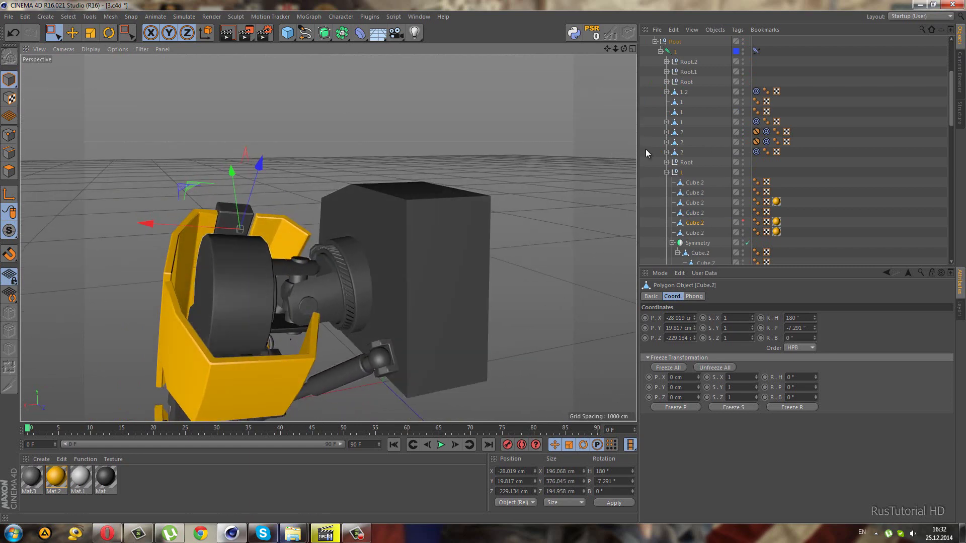
{"action": "scroll", "coordinate": [660, 161], "scroll_direction": "up", "scroll_amount": 4}
{"action": "left_click", "coordinate": [665, 132]}
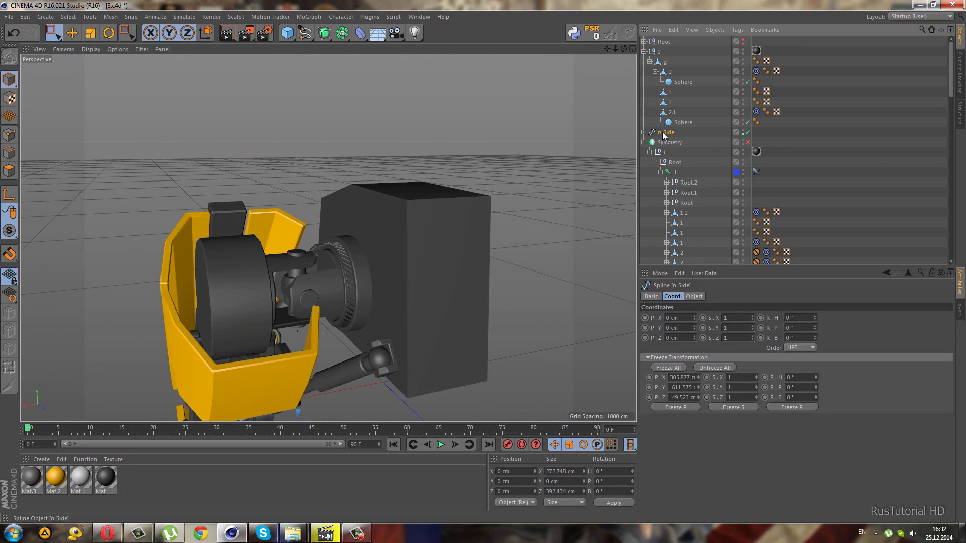
Undo the n-Side move and move box g's cable children out of it.
{"action": "mouse_move", "coordinate": [420, 162]}
{"action": "left_mouse_down", "text": "alt"}
{"action": "mouse_move", "coordinate": [376, 269]}
{"action": "mouse_move", "coordinate": [231, 362]}
{"action": "mouse_move", "coordinate": [203, 368]}
{"action": "mouse_move", "coordinate": [228, 345]}
{"action": "mouse_move", "coordinate": [197, 357]}
{"action": "mouse_move", "coordinate": [211, 354]}
{"action": "left_mouse_up", "text": "alt"}
{"action": "key", "text": "ctrl+z"}
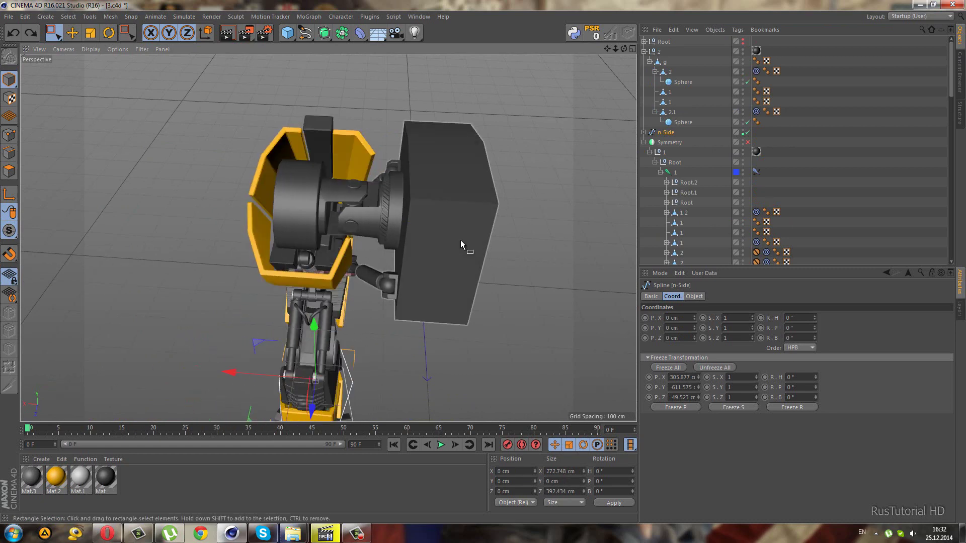
{"action": "left_click", "coordinate": [454, 225]}
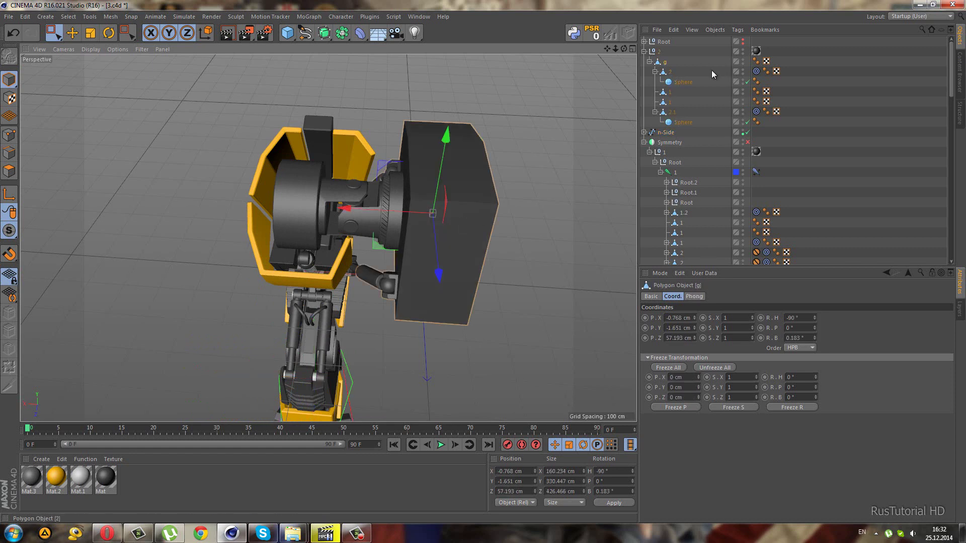
{"action": "left_click", "coordinate": [662, 73]}
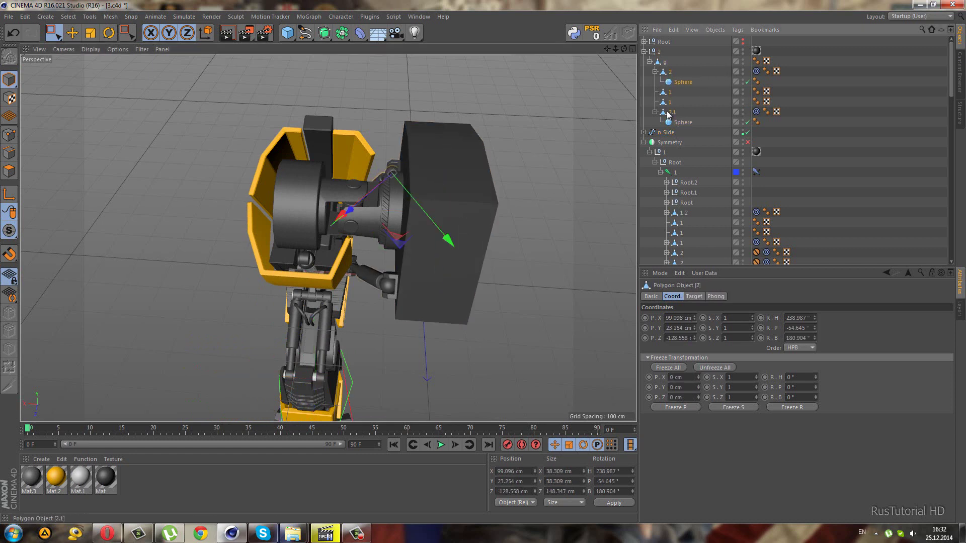
{"action": "left_click_drag", "start_coordinate": [668, 59], "coordinate": [669, 60]}
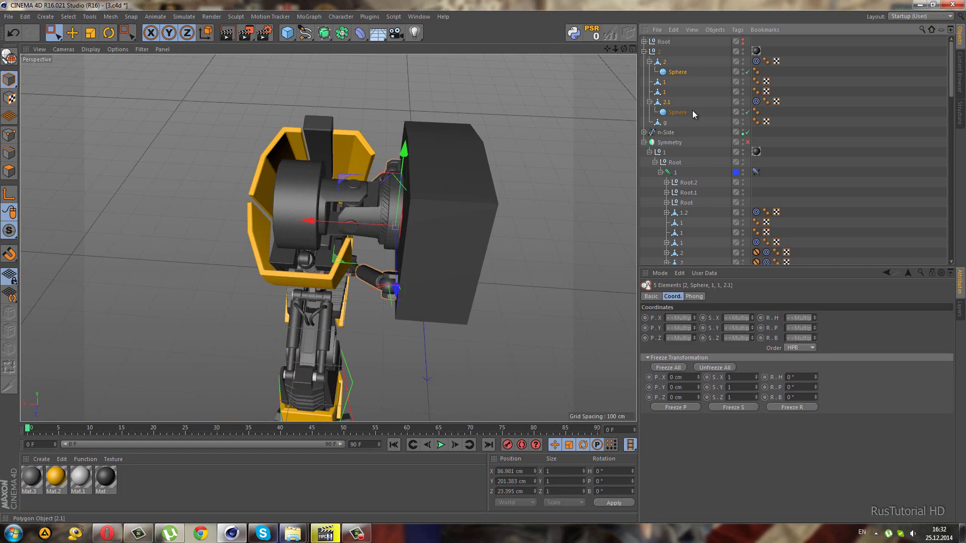
Hide box g in the viewport and show the Layers list.
{"action": "double_click", "coordinate": [743, 121]}
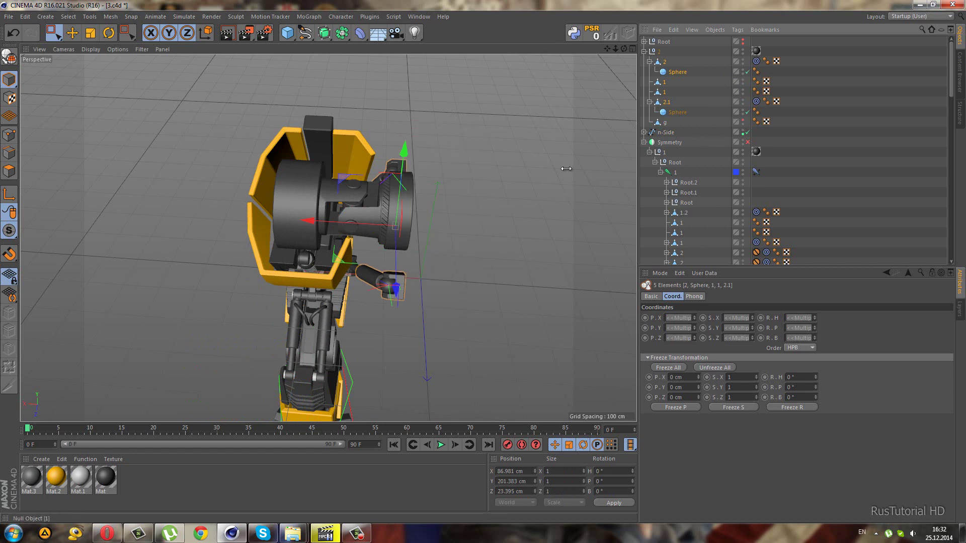
{"action": "left_click", "coordinate": [417, 213]}
{"action": "left_click", "coordinate": [955, 317]}
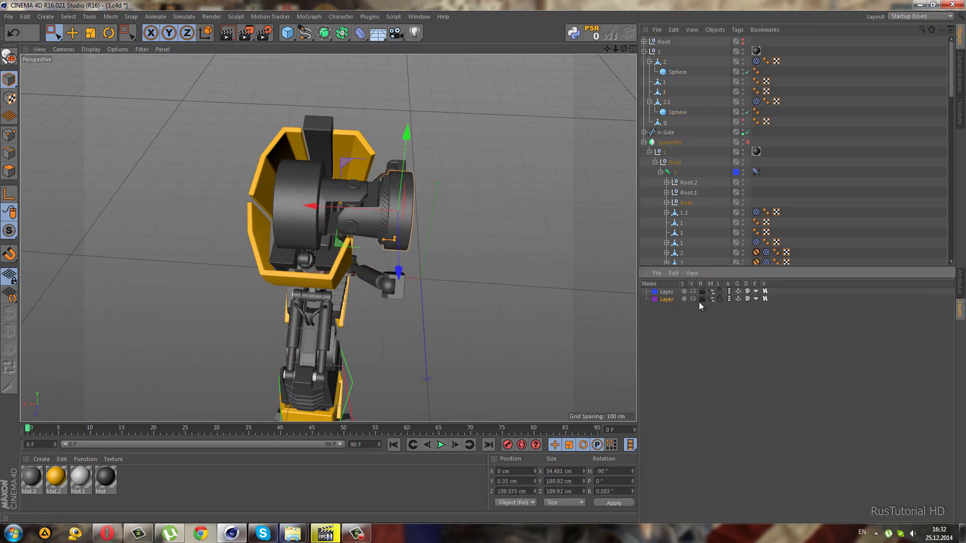
Rename the first layer to 1.
{"action": "double_click", "coordinate": [667, 292]}
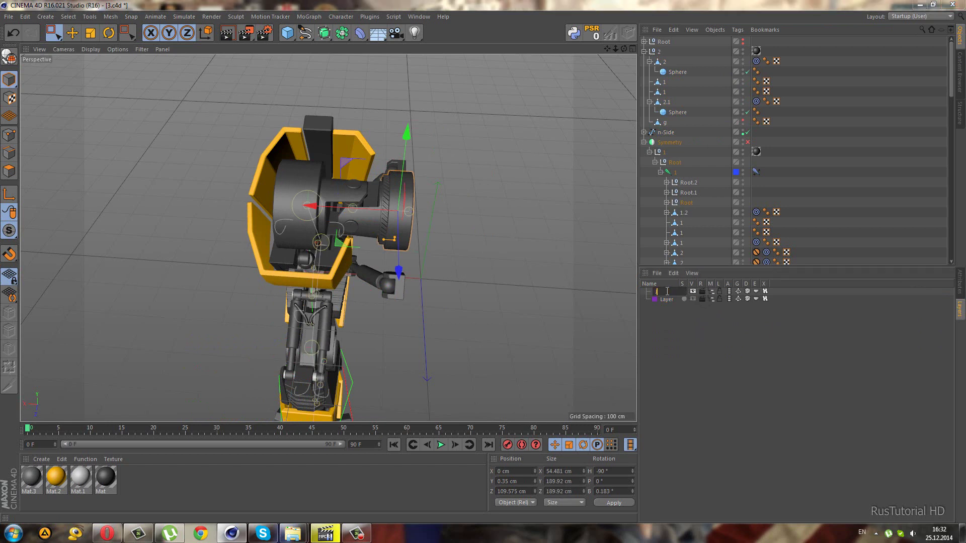
{"action": "key", "text": "Return"}
{"action": "left_click_drag", "start_coordinate": [472, 237], "coordinate": [368, 180], "text": "alt"}
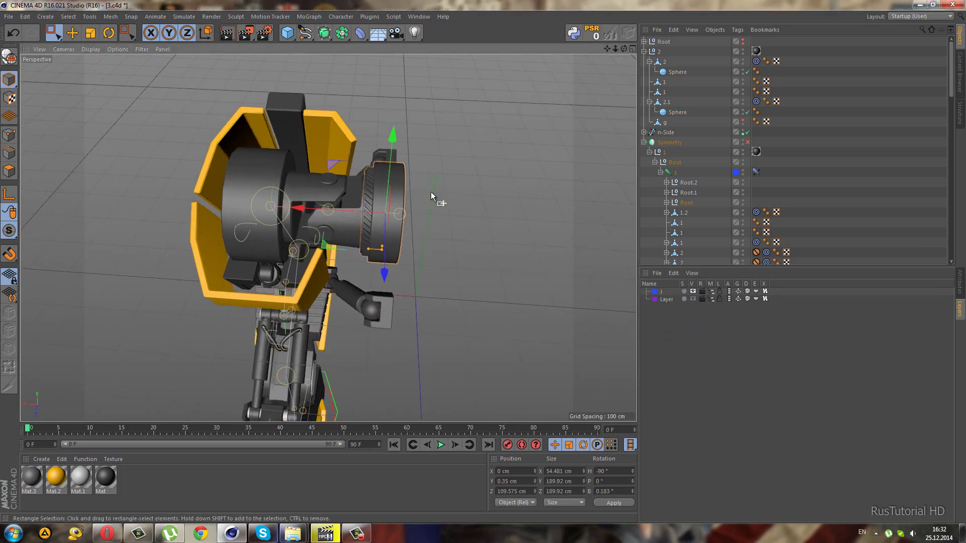
{"action": "mouse_move", "coordinate": [454, 281]}
{"action": "left_mouse_down", "text": "alt"}
{"action": "mouse_move", "coordinate": [247, 279]}
{"action": "mouse_move", "coordinate": [459, 273]}
{"action": "mouse_move", "coordinate": [442, 278]}
{"action": "mouse_move", "coordinate": [466, 284]}
{"action": "left_mouse_up", "text": "alt"}
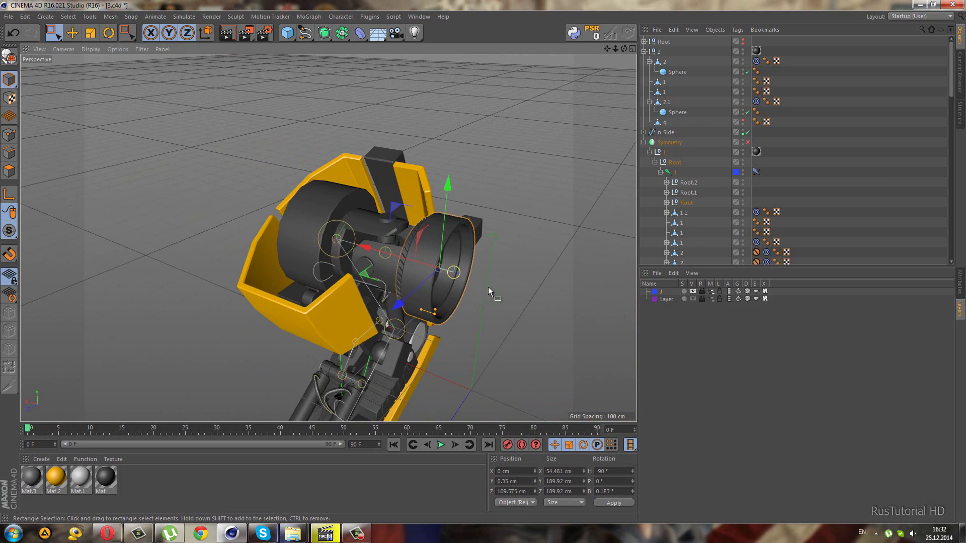
Try sliding the n-Side spline along X, then undo the move.
{"action": "left_click", "coordinate": [513, 260]}
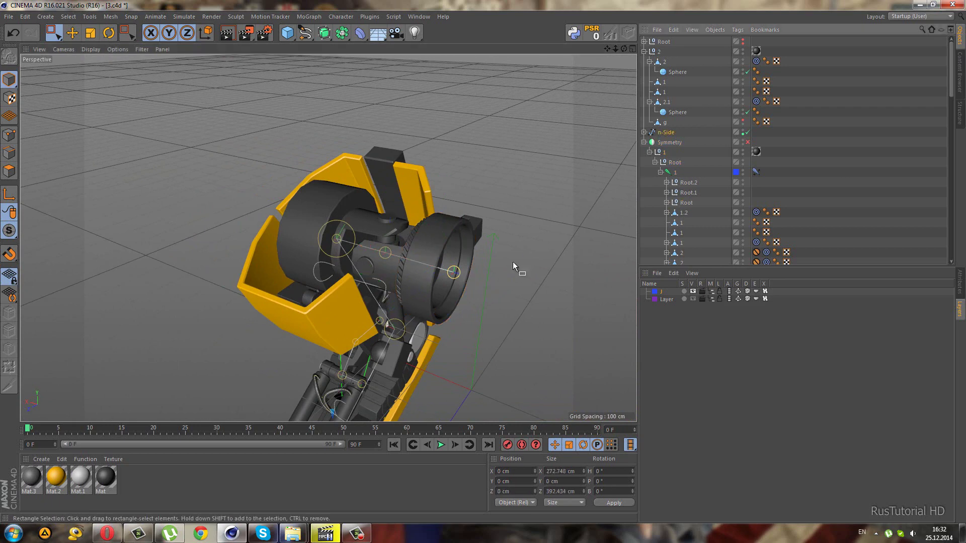
{"action": "mouse_move", "coordinate": [433, 307]}
{"action": "left_mouse_down", "text": "alt"}
{"action": "mouse_move", "coordinate": [419, 334]}
{"action": "mouse_move", "coordinate": [427, 332]}
{"action": "left_mouse_up", "text": "alt"}
{"action": "mouse_move", "coordinate": [302, 404]}
{"action": "left_mouse_down"}
{"action": "mouse_move", "coordinate": [302, 386]}
{"action": "mouse_move", "coordinate": [246, 354]}
{"action": "left_mouse_up"}
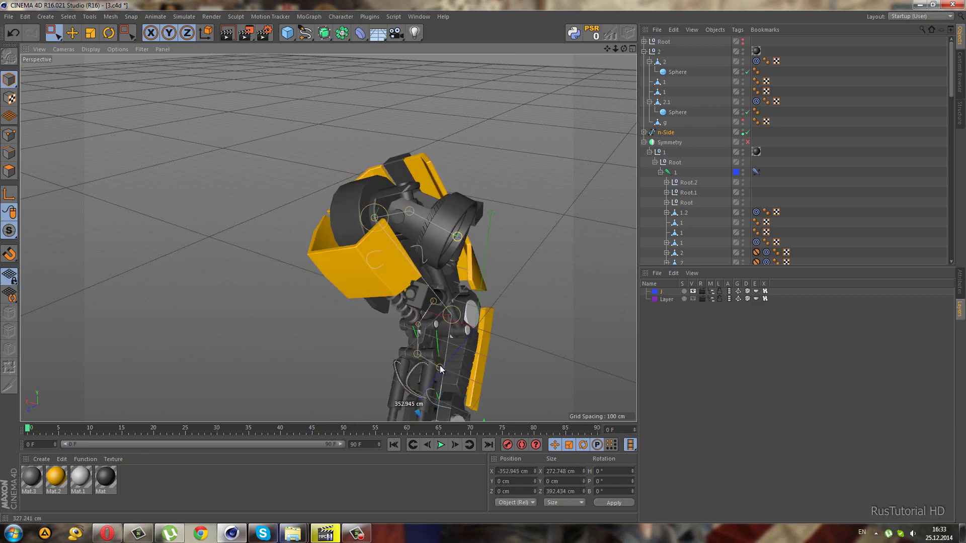
{"action": "mouse_move", "coordinate": [246, 354]}
{"action": "left_mouse_down"}
{"action": "mouse_move", "coordinate": [334, 352]}
{"action": "mouse_move", "coordinate": [280, 339]}
{"action": "left_mouse_up"}
{"action": "key", "text": "ctrl+z"}
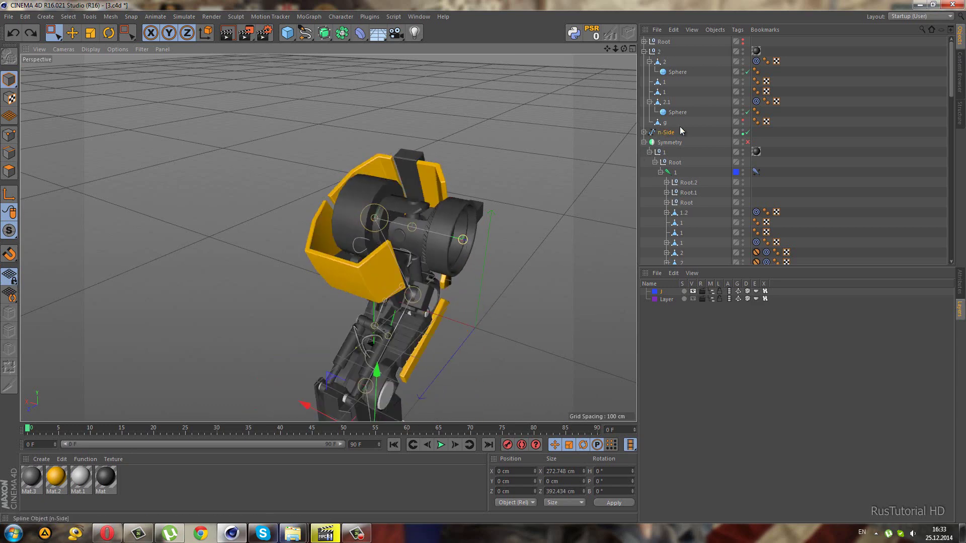
Make box g visible again and select the gear ring part.
{"action": "left_click", "coordinate": [743, 123]}
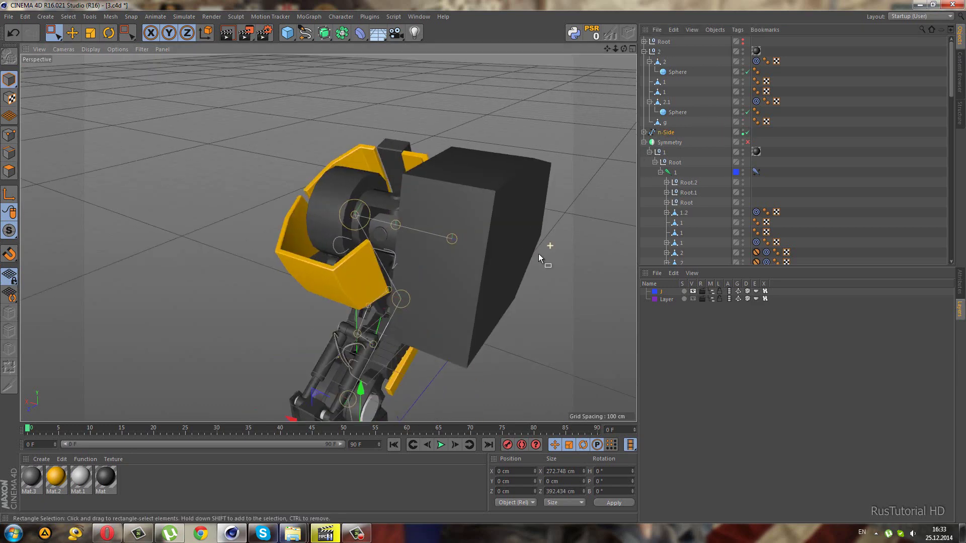
{"action": "scroll", "coordinate": [538, 253], "scroll_direction": "up", "scroll_amount": 5}
{"action": "left_click", "coordinate": [434, 258]}
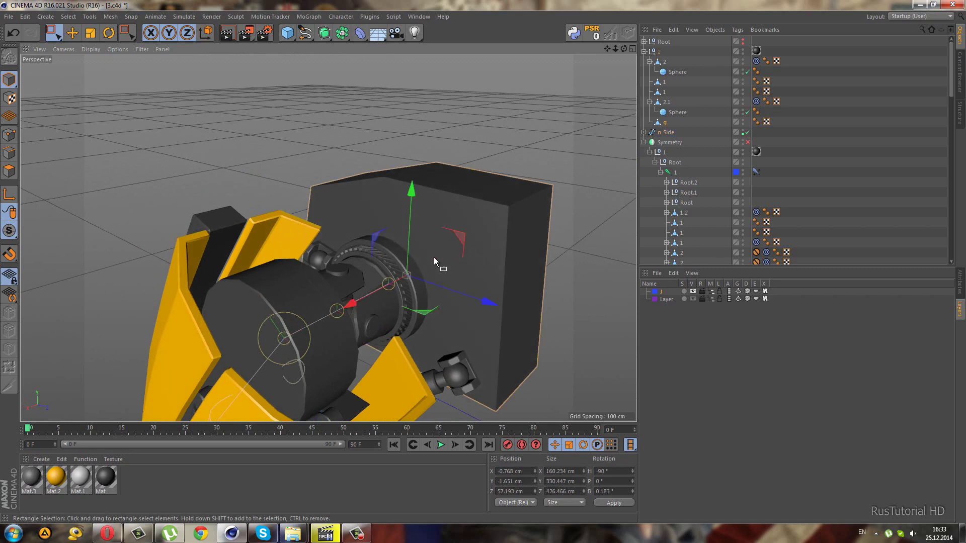
{"action": "mouse_move", "coordinate": [443, 269]}
{"action": "left_mouse_down", "text": "alt"}
{"action": "mouse_move", "coordinate": [406, 288]}
{"action": "mouse_move", "coordinate": [425, 284]}
{"action": "left_mouse_up", "text": "alt"}
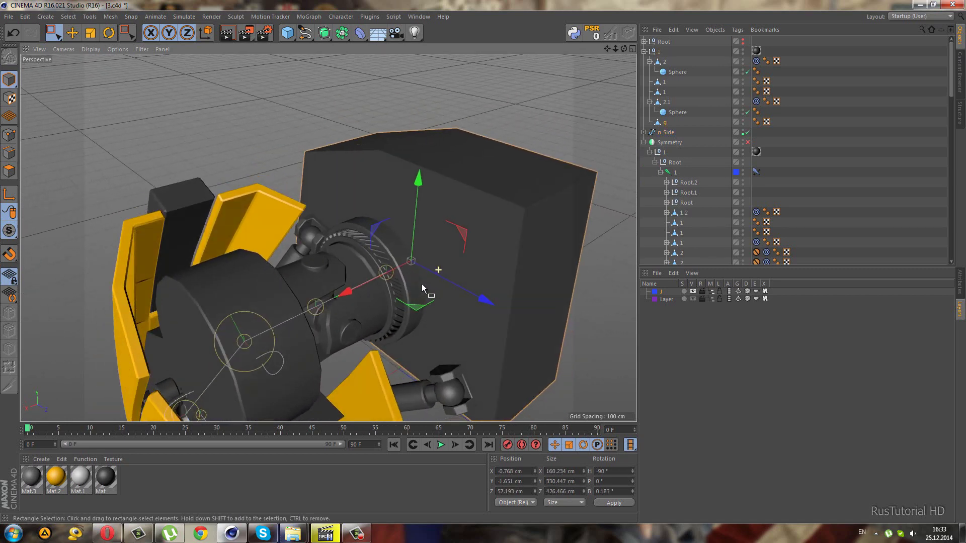
{"action": "left_click", "coordinate": [415, 292]}
Move object 1 out of the Tube and place a copy of the Tube under g.
{"action": "left_click", "coordinate": [667, 202]}
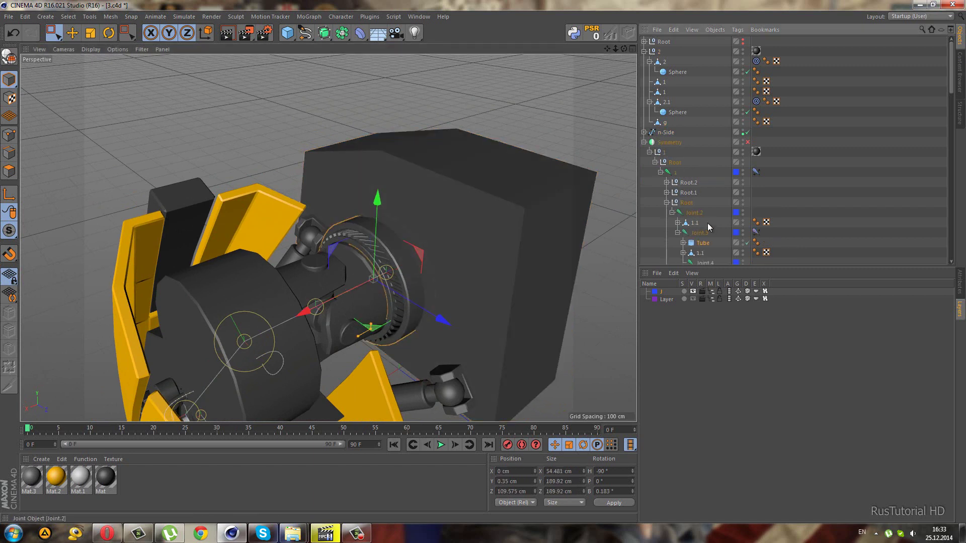
{"action": "left_click", "coordinate": [683, 243]}
{"action": "scroll", "coordinate": [703, 242], "scroll_direction": "down", "scroll_amount": 2}
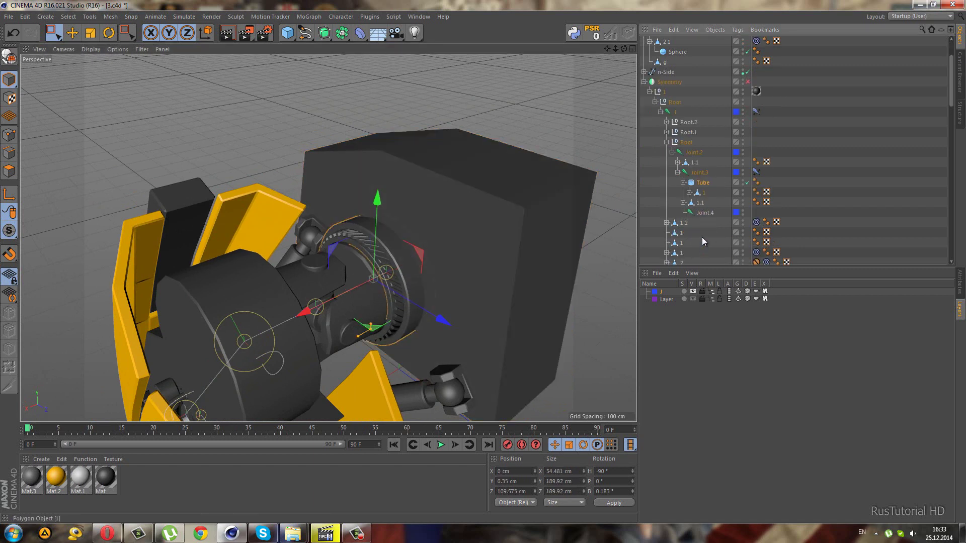
{"action": "left_click", "coordinate": [697, 193]}
{"action": "left_click_drag", "start_coordinate": [691, 201], "coordinate": [690, 203]}
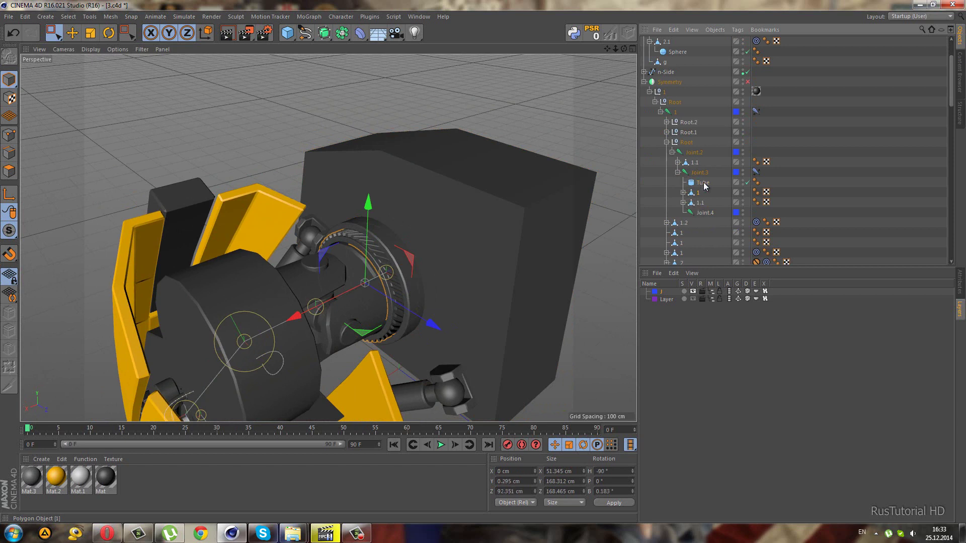
{"action": "left_click", "coordinate": [694, 183]}
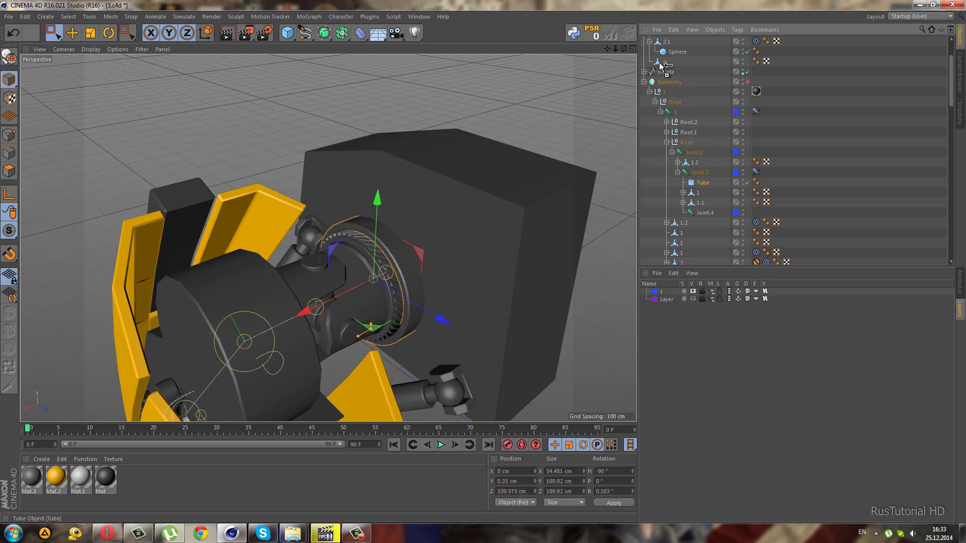
{"action": "left_click_drag", "start_coordinate": [661, 65], "coordinate": [661, 67], "text": "ctrl"}
{"action": "scroll", "coordinate": [191, 101], "scroll_direction": "up", "scroll_amount": 4}
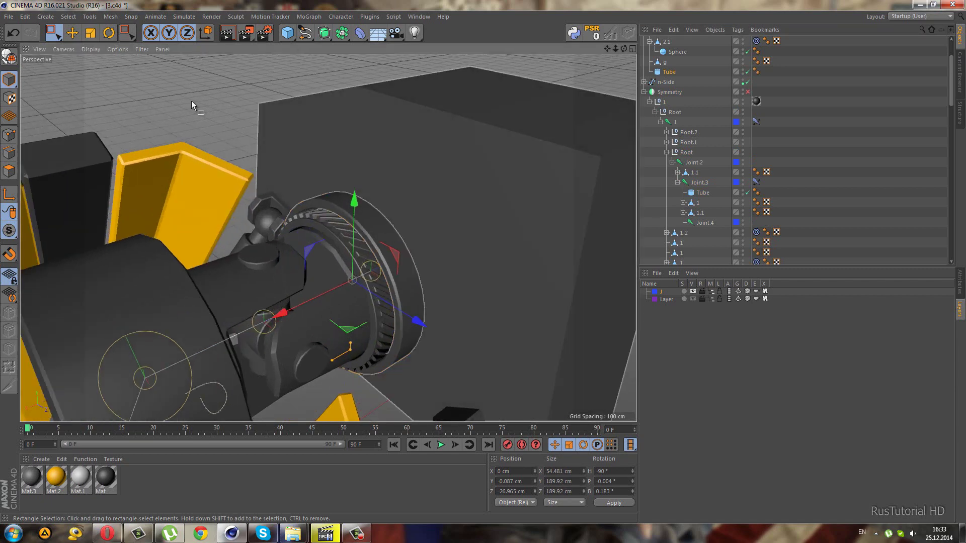
Scale the copied tube to about 111% and narrow the camera-head box to about 87% in X.
{"action": "left_click", "coordinate": [86, 32]}
{"action": "left_click_drag", "start_coordinate": [201, 129], "coordinate": [252, 130]}
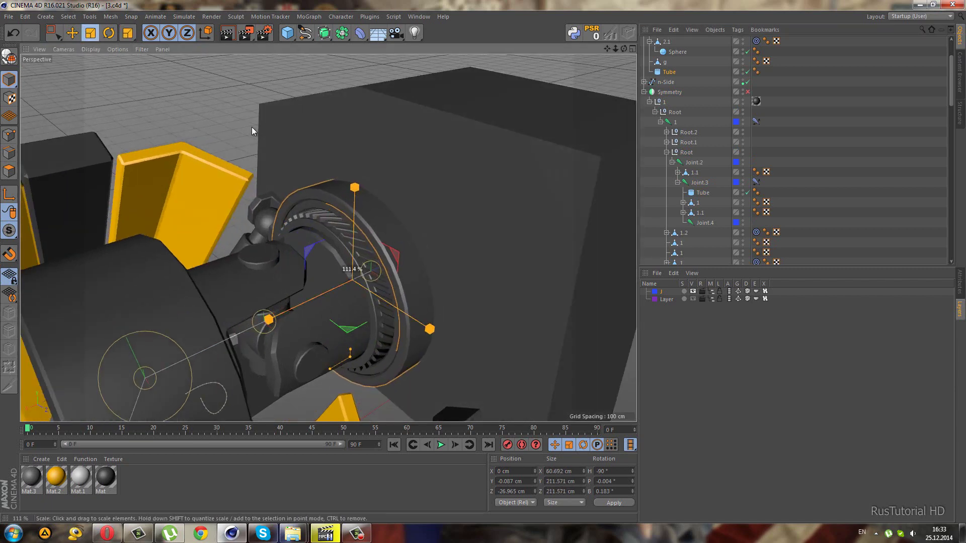
{"action": "left_click", "coordinate": [459, 222]}
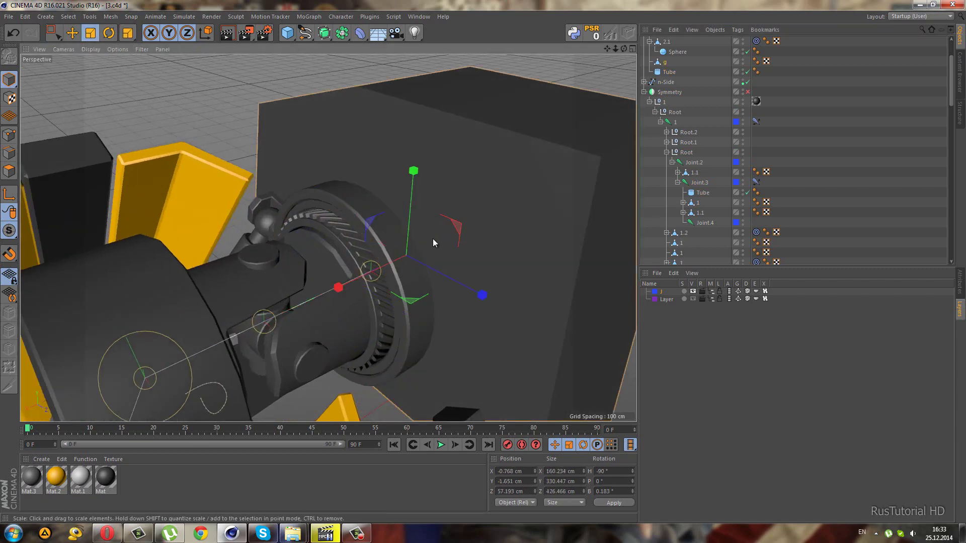
{"action": "mouse_move", "coordinate": [387, 269]}
{"action": "left_mouse_down"}
{"action": "mouse_move", "coordinate": [400, 258]}
{"action": "mouse_move", "coordinate": [391, 265]}
{"action": "mouse_move", "coordinate": [415, 192]}
{"action": "mouse_move", "coordinate": [369, 210]}
{"action": "left_mouse_up"}
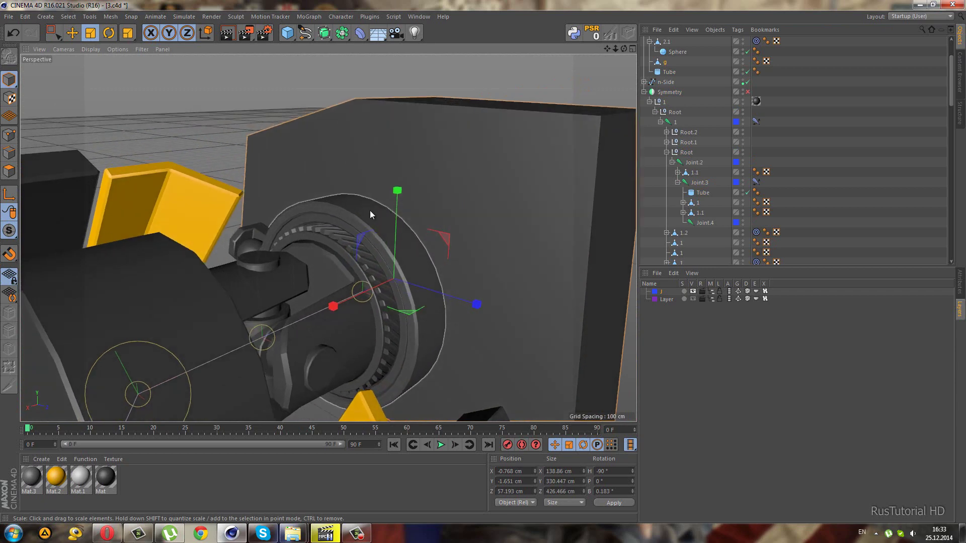
Enlarge the tube ring to about 108% and slide it forward to Z -6.699 cm.
{"action": "left_click", "coordinate": [362, 210]}
{"action": "left_click_drag", "start_coordinate": [319, 270], "coordinate": [488, 267]}
{"action": "left_click", "coordinate": [53, 32]}
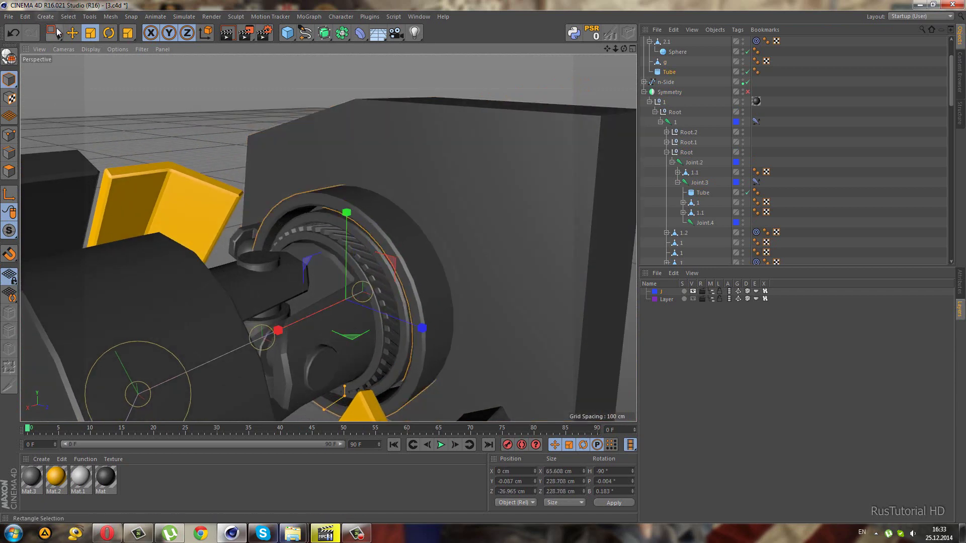
{"action": "mouse_move", "coordinate": [317, 276]}
{"action": "left_mouse_down", "text": "alt"}
{"action": "mouse_move", "coordinate": [309, 303]}
{"action": "mouse_move", "coordinate": [329, 306]}
{"action": "mouse_move", "coordinate": [334, 211]}
{"action": "left_mouse_up", "text": "alt"}
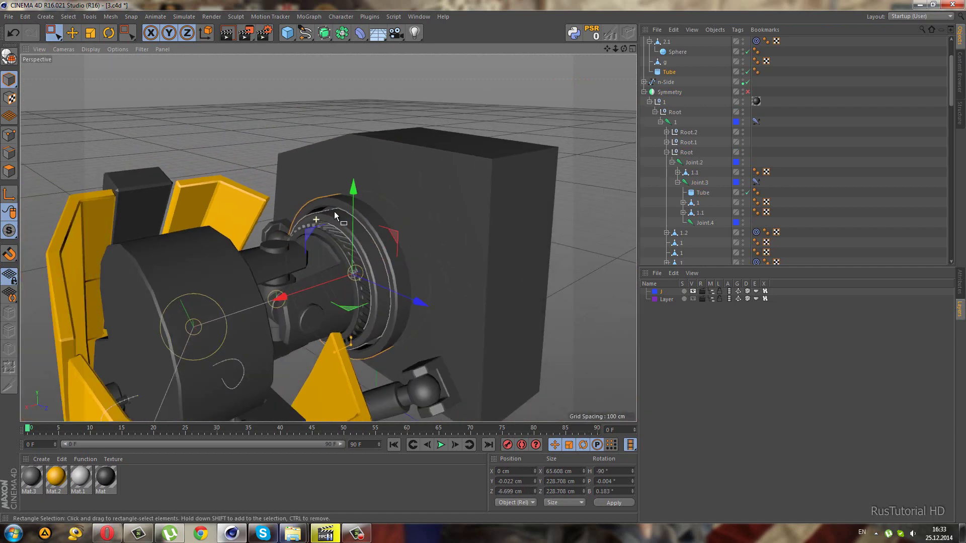
{"action": "left_click", "coordinate": [666, 81]}
Hide the J joint control layer to remove the joint circles.
{"action": "scroll", "coordinate": [318, 324], "scroll_direction": "down", "scroll_amount": 3}
{"action": "left_click_drag", "start_coordinate": [352, 344], "coordinate": [330, 363], "text": "alt"}
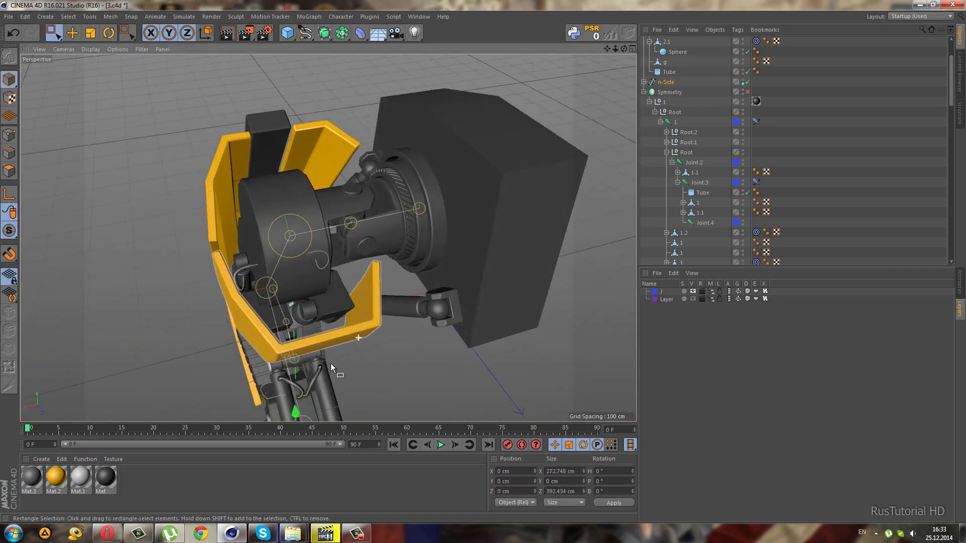
{"action": "left_click", "coordinate": [693, 291]}
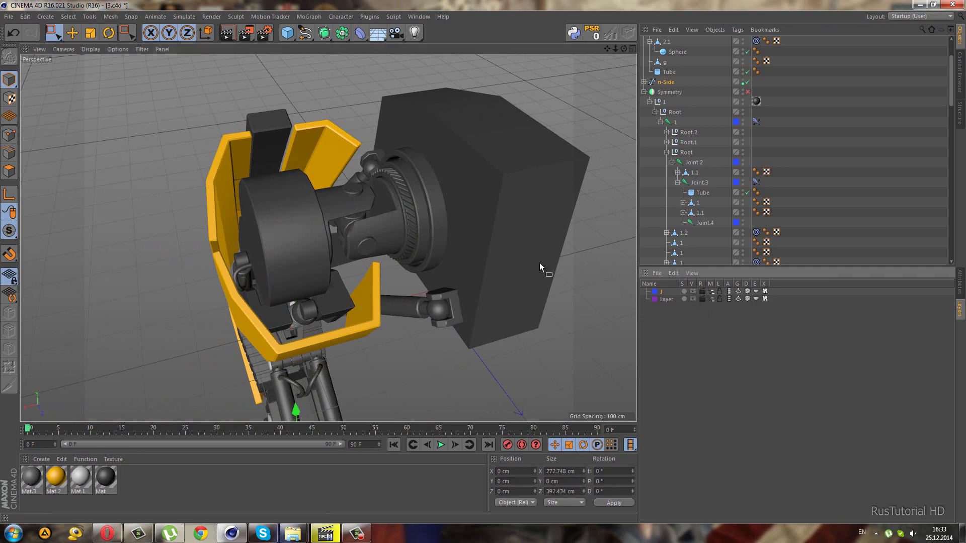
Test-move the flat arm part along X and Z, then undo it back to 0 cm.
{"action": "mouse_move", "coordinate": [539, 263]}
{"action": "left_mouse_down", "text": "alt"}
{"action": "mouse_move", "coordinate": [472, 270]}
{"action": "mouse_move", "coordinate": [441, 249]}
{"action": "left_mouse_up", "text": "alt"}
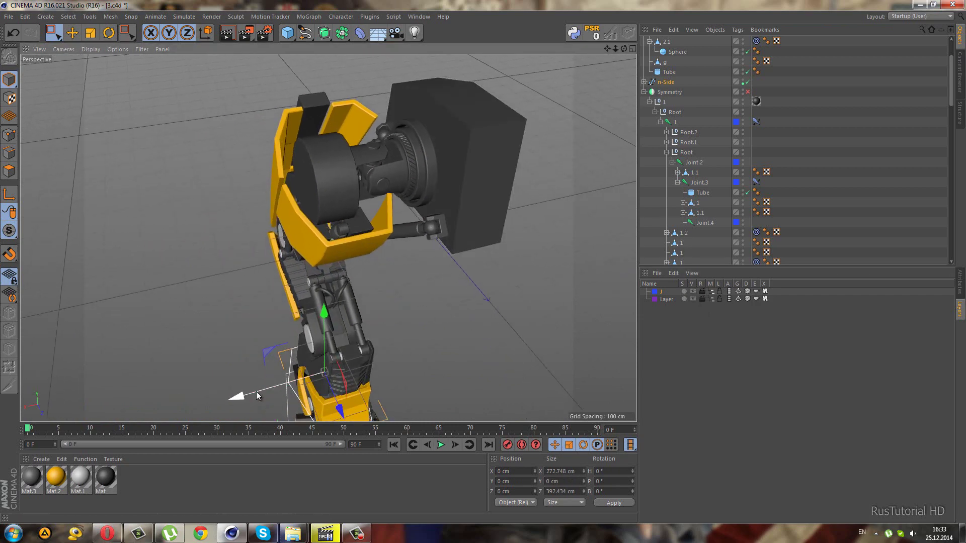
{"action": "mouse_move", "coordinate": [256, 391]}
{"action": "left_mouse_down"}
{"action": "mouse_move", "coordinate": [212, 397]}
{"action": "mouse_move", "coordinate": [300, 351]}
{"action": "mouse_move", "coordinate": [210, 388]}
{"action": "mouse_move", "coordinate": [295, 341]}
{"action": "mouse_move", "coordinate": [215, 384]}
{"action": "left_mouse_up"}
{"action": "key", "text": "ctrl+z"}
{"action": "left_click_drag", "start_coordinate": [345, 410], "coordinate": [206, 318]}
{"action": "key", "text": "ctrl+z"}
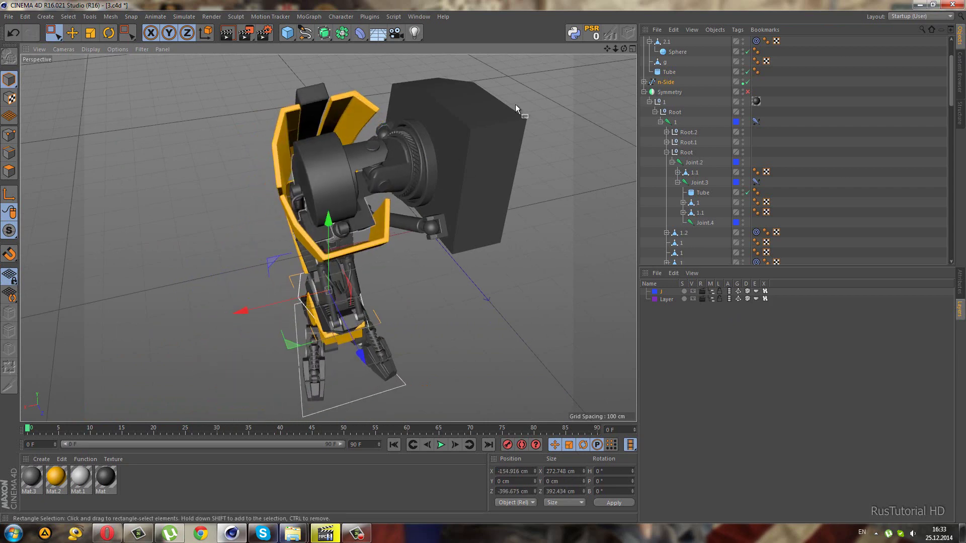
{"action": "key", "text": "ctrl+z"}
{"action": "mouse_move", "coordinate": [428, 162]}
{"action": "left_mouse_down"}
{"action": "mouse_move", "coordinate": [477, 137]}
{"action": "mouse_move", "coordinate": [494, 141]}
{"action": "left_mouse_up"}
Frame the dark camera-head box and live-select its two front polygons.
{"action": "key", "text": "ctrl+z"}
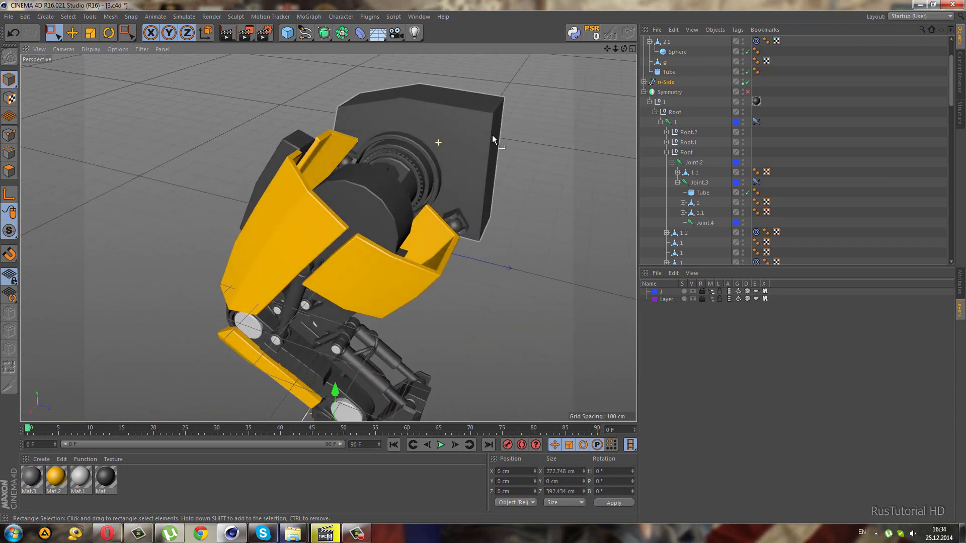
{"action": "left_click", "coordinate": [467, 129]}
{"action": "key", "text": "o"}
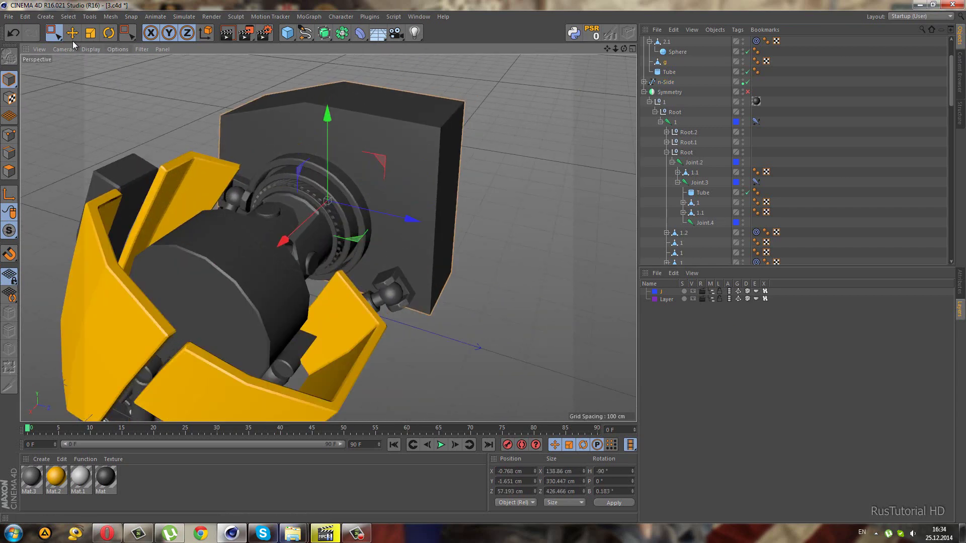
{"action": "left_click", "coordinate": [54, 33]}
{"action": "left_click", "coordinate": [93, 44]}
{"action": "left_click", "coordinate": [9, 171]}
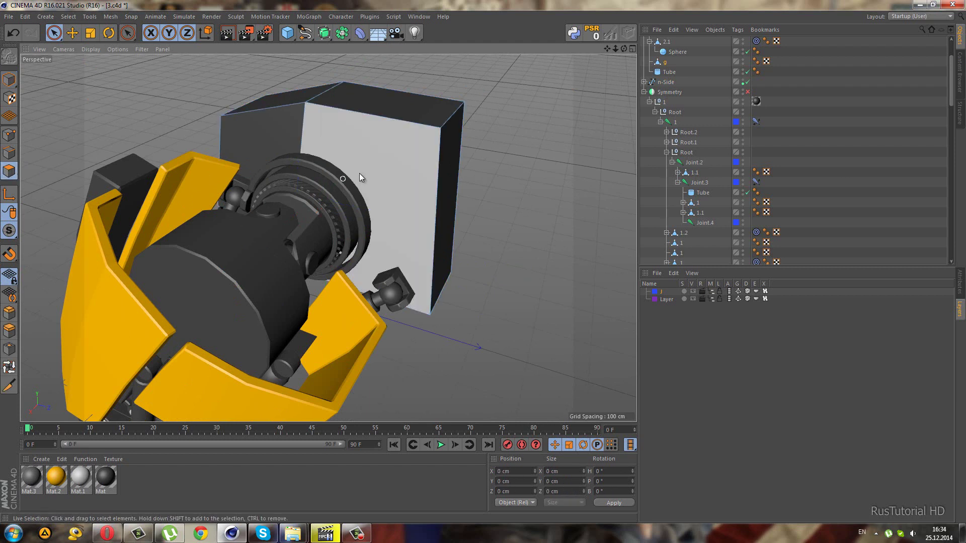
{"action": "left_click_drag", "start_coordinate": [367, 164], "coordinate": [300, 141]}
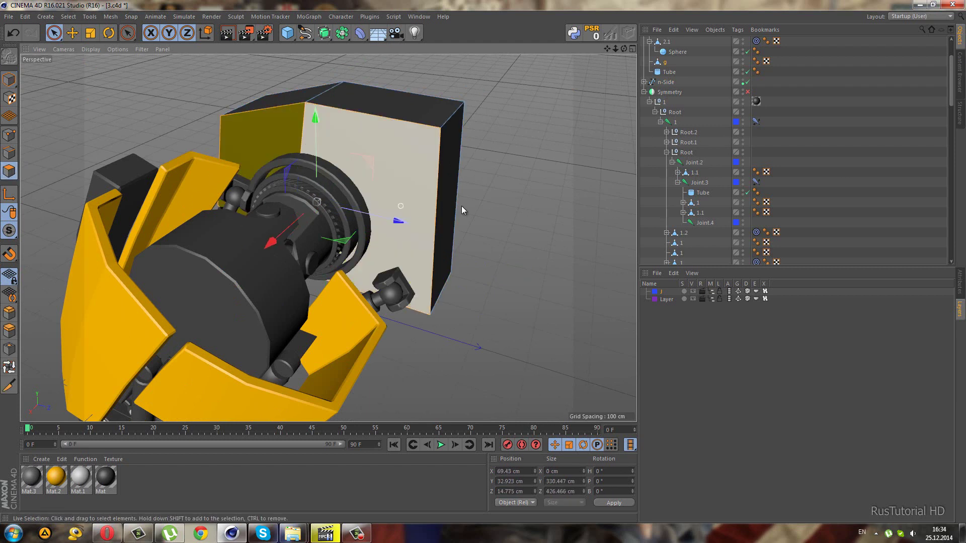
Knife-cut a loop around the camera-head box and pull one point outward about 3.7 cm.
{"action": "left_click", "coordinate": [8, 143]}
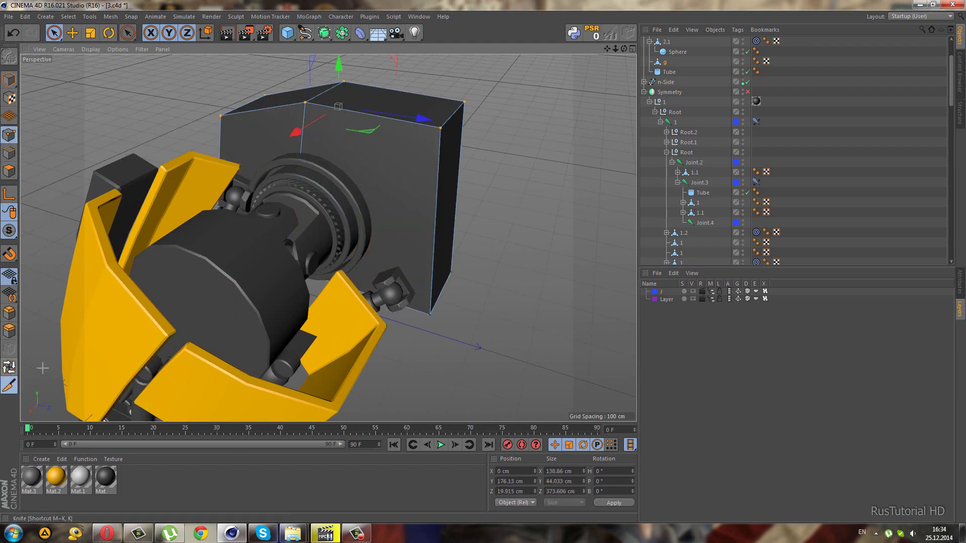
{"action": "left_click", "coordinate": [9, 386]}
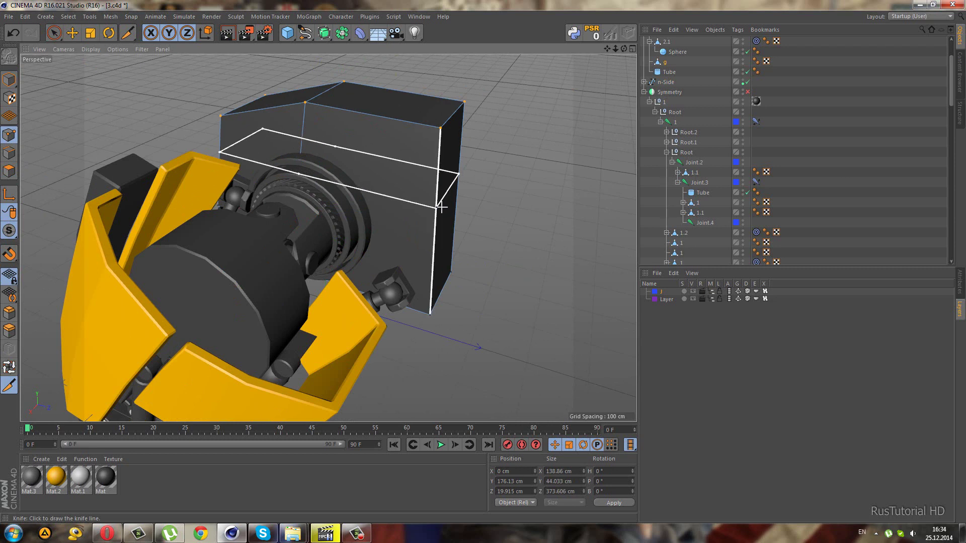
{"action": "left_click", "coordinate": [442, 208]}
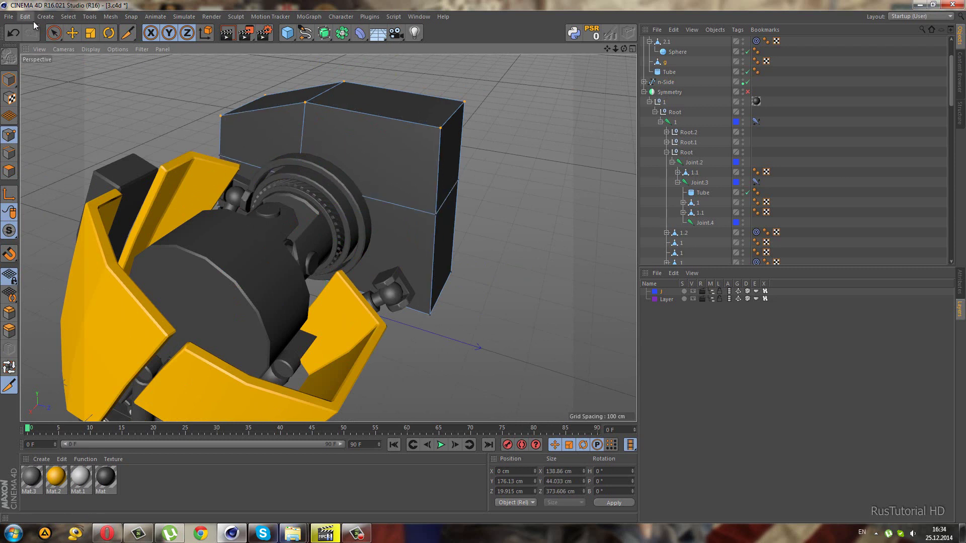
{"action": "left_click_drag", "start_coordinate": [57, 40], "coordinate": [80, 54]}
{"action": "mouse_move", "coordinate": [410, 172]}
{"action": "left_mouse_down"}
{"action": "mouse_move", "coordinate": [463, 231]}
{"action": "mouse_move", "coordinate": [526, 207]}
{"action": "mouse_move", "coordinate": [499, 202]}
{"action": "mouse_move", "coordinate": [472, 215]}
{"action": "mouse_move", "coordinate": [454, 228]}
{"action": "mouse_move", "coordinate": [449, 238]}
{"action": "mouse_move", "coordinate": [468, 237]}
{"action": "mouse_move", "coordinate": [455, 245]}
{"action": "left_mouse_up"}
{"action": "left_click", "coordinate": [53, 33]}
Live-select the box's upper front faces and Split them into a new object.
{"action": "left_click", "coordinate": [83, 45]}
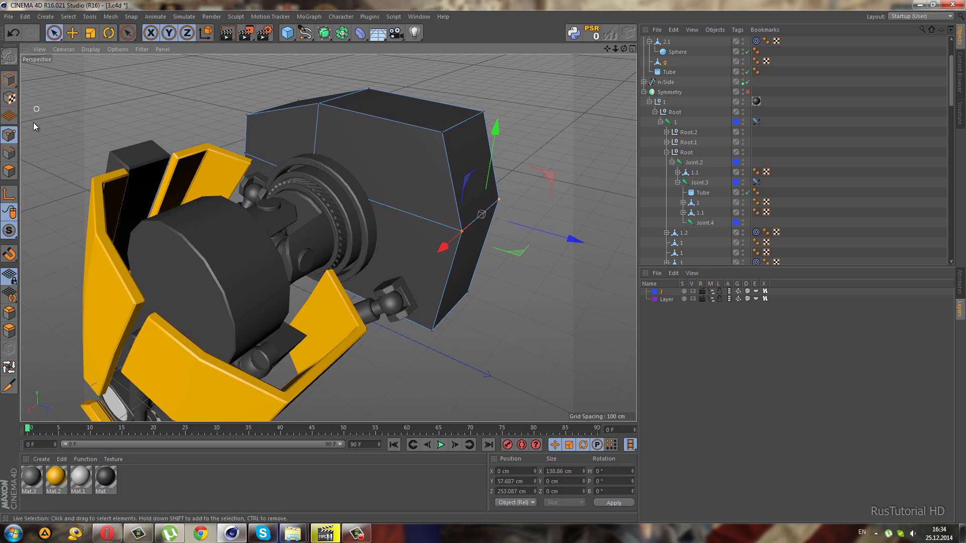
{"action": "left_click", "coordinate": [10, 171]}
{"action": "left_click", "coordinate": [356, 161]}
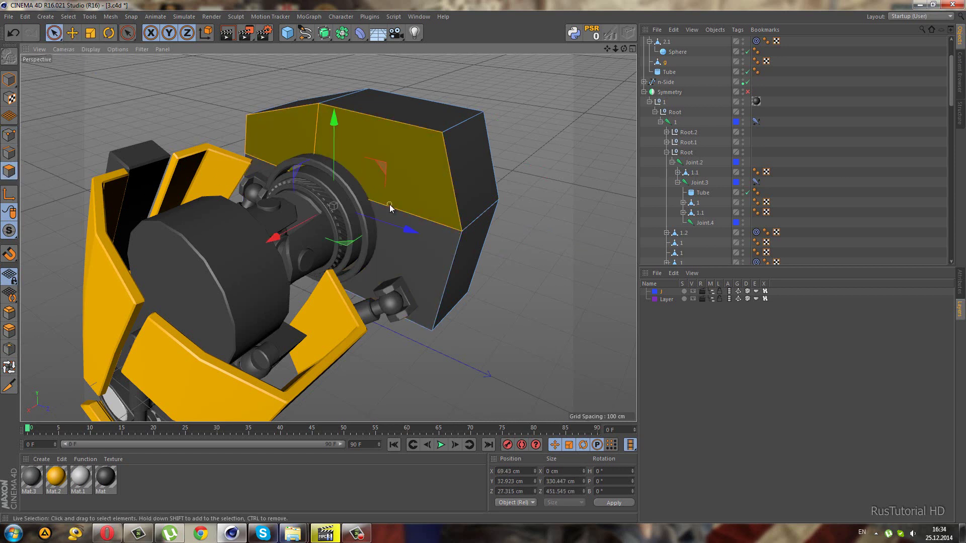
{"action": "left_click_drag", "start_coordinate": [389, 204], "coordinate": [400, 220]}
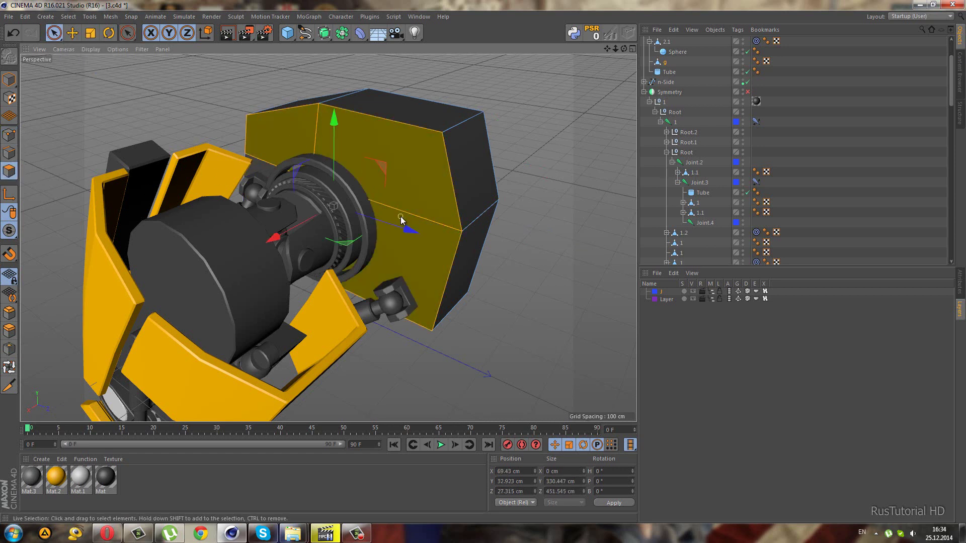
{"action": "right_click", "coordinate": [458, 159]}
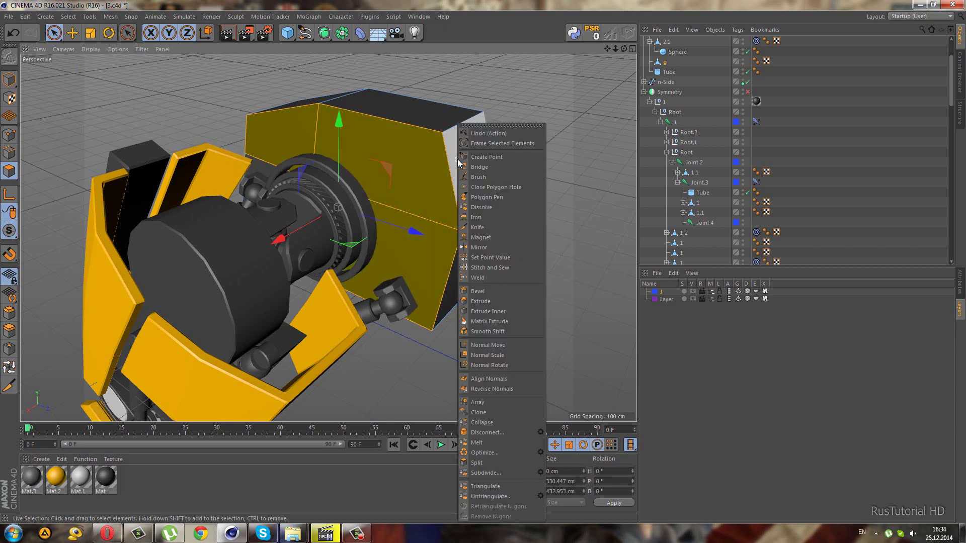
{"action": "left_click", "coordinate": [493, 461]}
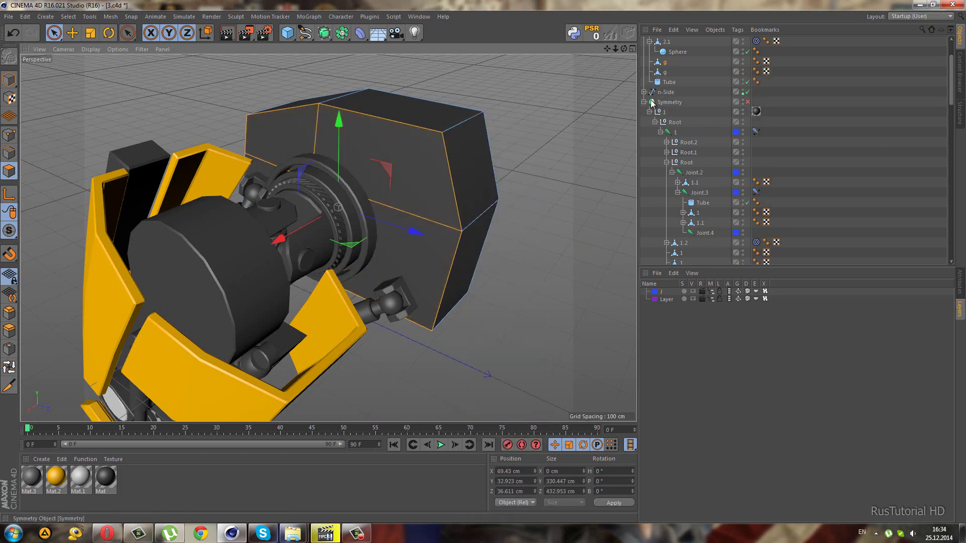
Select the new split-off object g and switch to the multi-view layout.
{"action": "left_click", "coordinate": [657, 73]}
{"action": "mouse_move", "coordinate": [503, 88]}
{"action": "left_mouse_down", "text": "alt"}
{"action": "mouse_move", "coordinate": [376, 95]}
{"action": "mouse_move", "coordinate": [505, 97]}
{"action": "left_mouse_up", "text": "alt"}
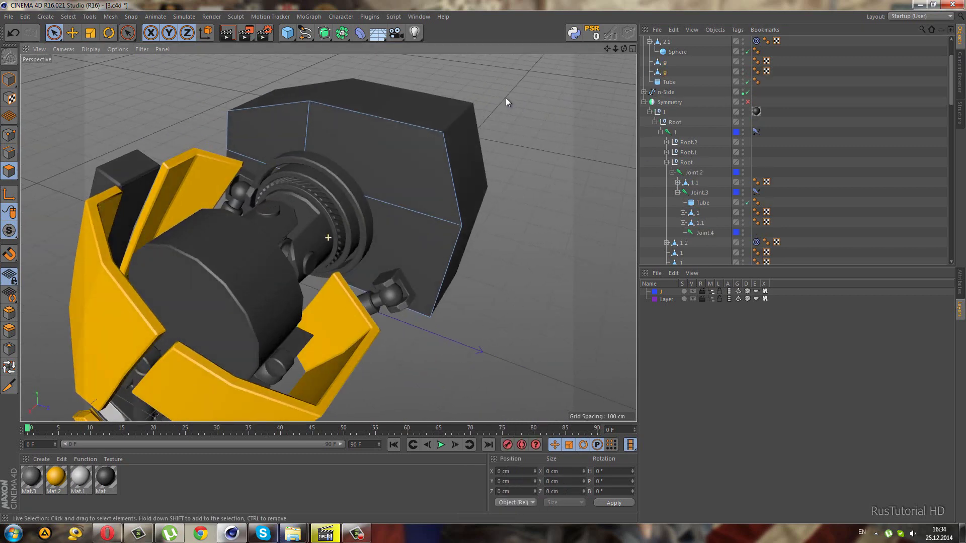
{"action": "left_click", "coordinate": [412, 179]}
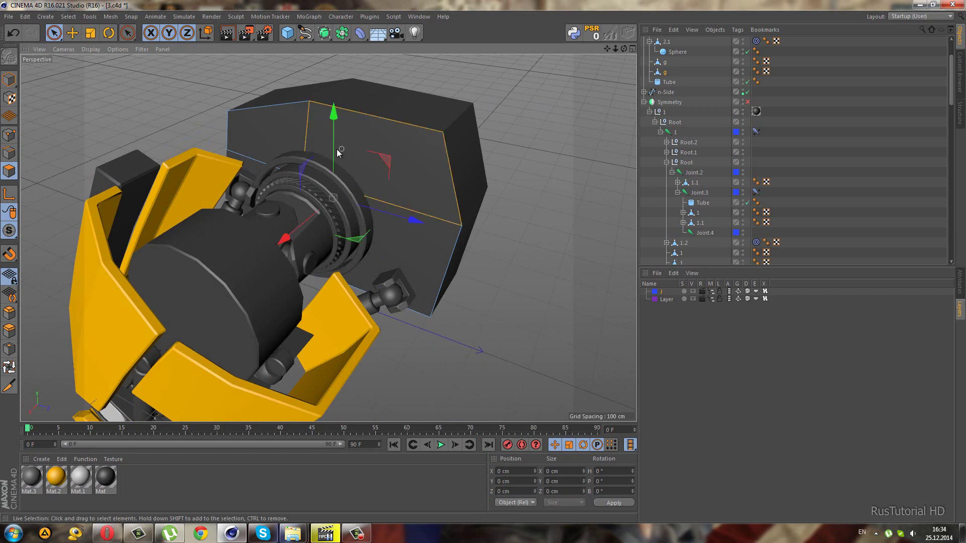
{"action": "middle_click", "coordinate": [382, 251]}
Maximise the Right view and select a corner point of g in Points mode.
{"action": "middle_click", "coordinate": [234, 282]}
{"action": "scroll", "coordinate": [258, 274], "scroll_direction": "up", "scroll_amount": 3}
{"action": "middle_click_drag", "start_coordinate": [336, 241], "coordinate": [405, 360], "text": "alt"}
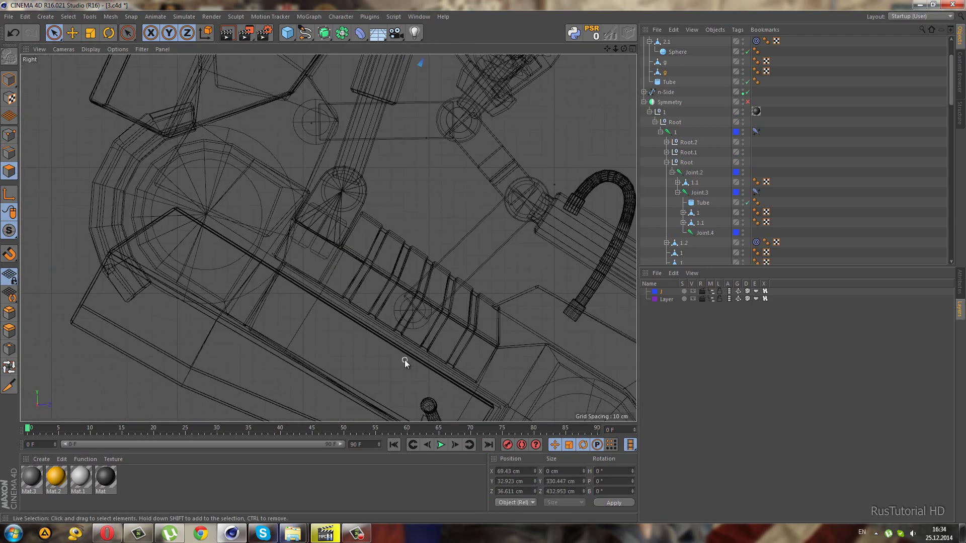
{"action": "scroll", "coordinate": [434, 265], "scroll_direction": "down", "scroll_amount": 4}
{"action": "scroll", "coordinate": [421, 176], "scroll_direction": "up", "scroll_amount": 1}
{"action": "scroll", "coordinate": [421, 175], "scroll_direction": "up", "scroll_amount": 1}
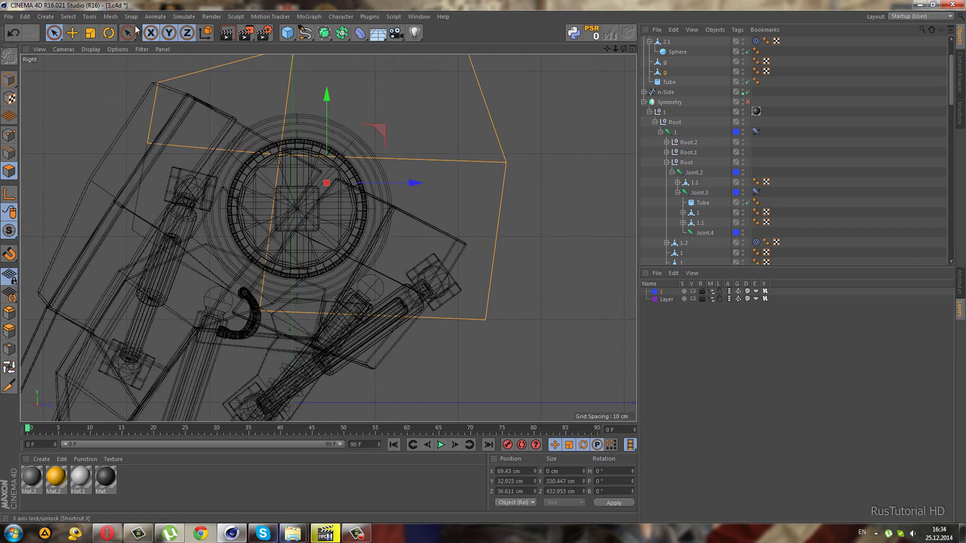
{"action": "left_click_drag", "start_coordinate": [53, 33], "coordinate": [83, 68]}
{"action": "left_click", "coordinate": [9, 135]}
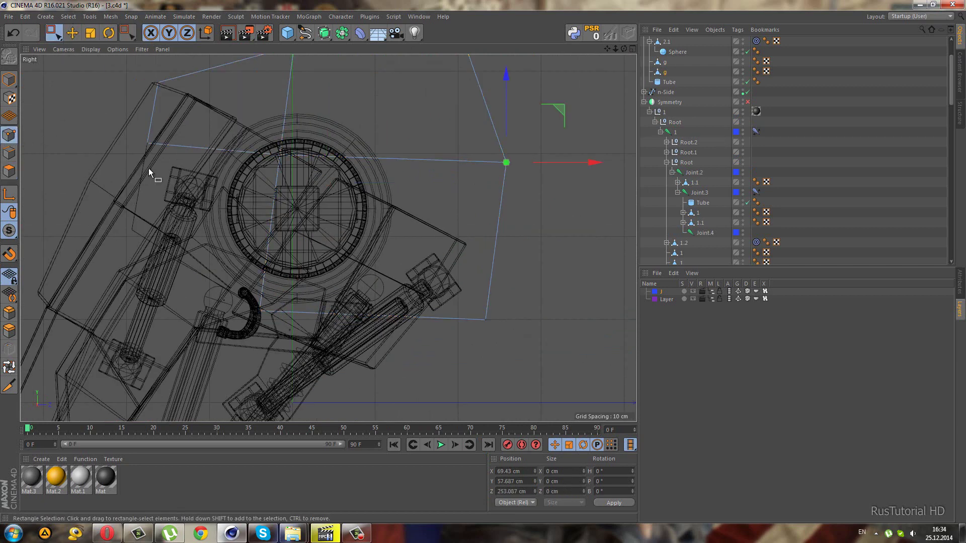
{"action": "scroll", "coordinate": [307, 242], "scroll_direction": "down", "scroll_amount": 2}
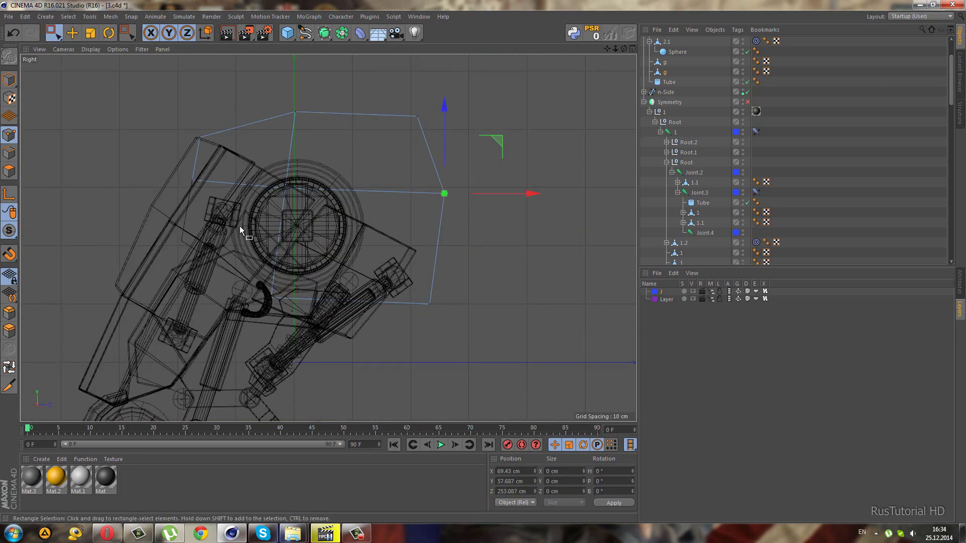
{"action": "left_click_drag", "start_coordinate": [272, 256], "coordinate": [327, 333]}
{"action": "left_click_drag", "start_coordinate": [309, 287], "coordinate": [269, 234]}
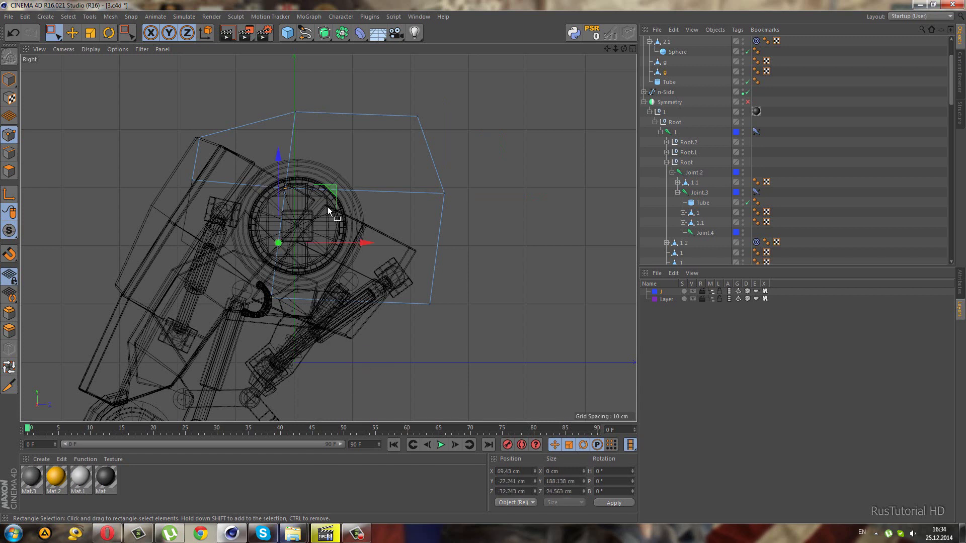
Pull the corner point and the lower cage point up and to the right.
{"action": "mouse_move", "coordinate": [335, 195]}
{"action": "left_mouse_down"}
{"action": "mouse_move", "coordinate": [380, 168]}
{"action": "mouse_move", "coordinate": [352, 163]}
{"action": "mouse_move", "coordinate": [278, 242]}
{"action": "left_mouse_up"}
{"action": "key", "text": "F1"}
{"action": "key", "text": "F3"}
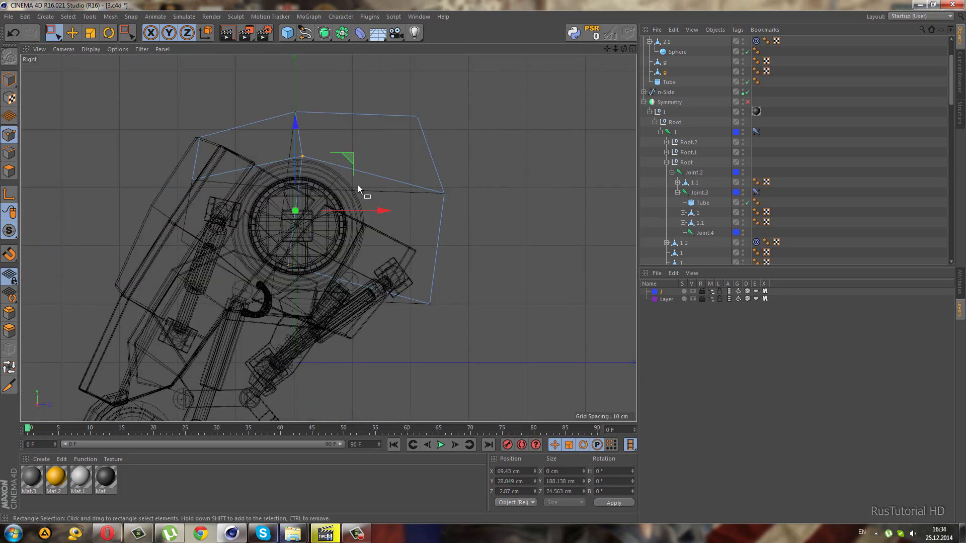
{"action": "mouse_move", "coordinate": [349, 161]}
{"action": "left_mouse_down"}
{"action": "mouse_move", "coordinate": [381, 156]}
{"action": "mouse_move", "coordinate": [363, 159]}
{"action": "left_mouse_up"}
{"action": "left_click", "coordinate": [304, 262]}
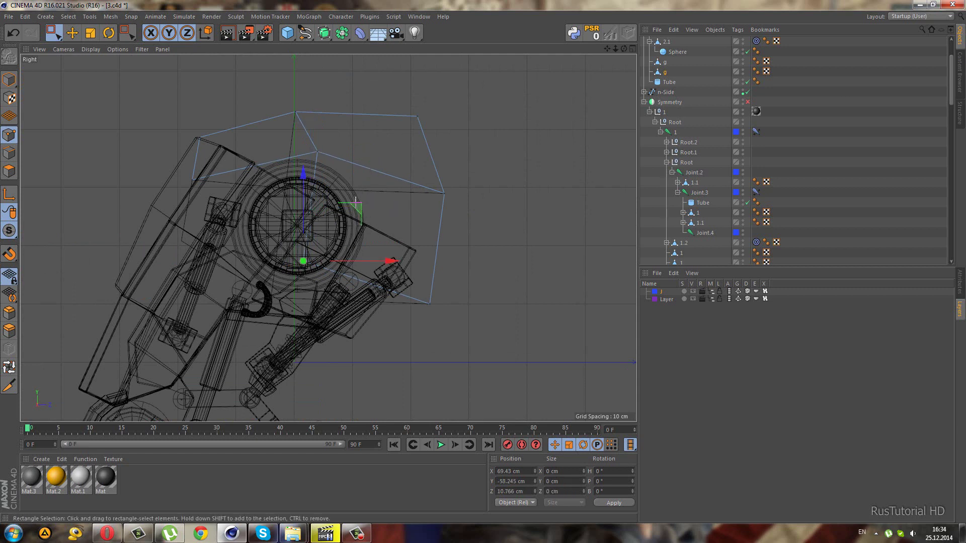
{"action": "mouse_move", "coordinate": [357, 203]}
{"action": "left_mouse_down"}
{"action": "mouse_move", "coordinate": [442, 212]}
{"action": "mouse_move", "coordinate": [423, 246]}
{"action": "left_mouse_up"}
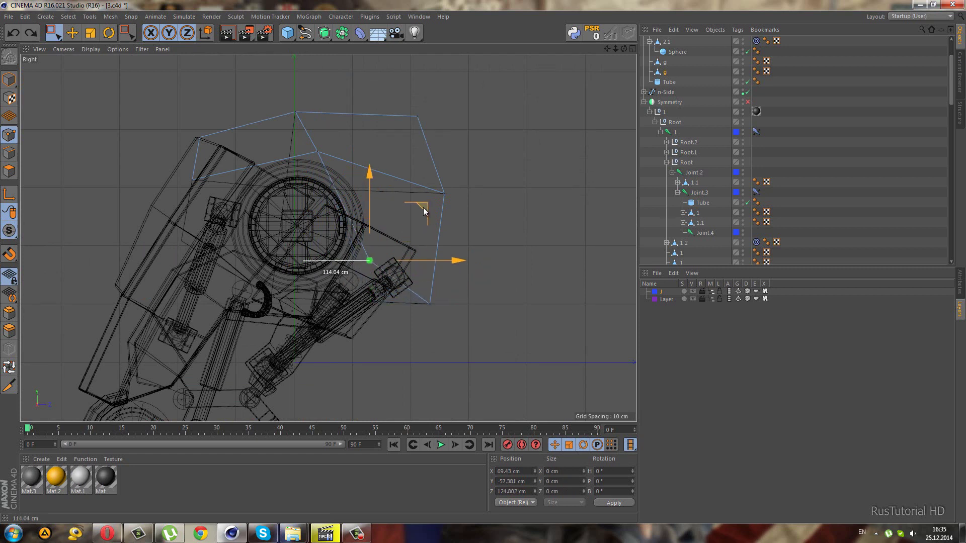
Raise the side-face vertex near the top, then return to the Perspective view.
{"action": "left_click_drag", "start_coordinate": [422, 249], "coordinate": [424, 207]}
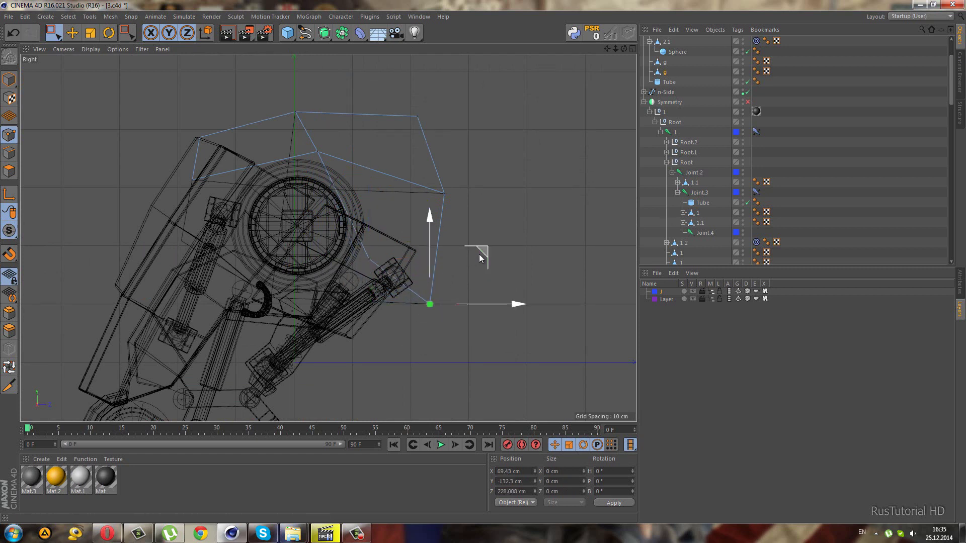
{"action": "left_click_drag", "start_coordinate": [479, 254], "coordinate": [490, 191]}
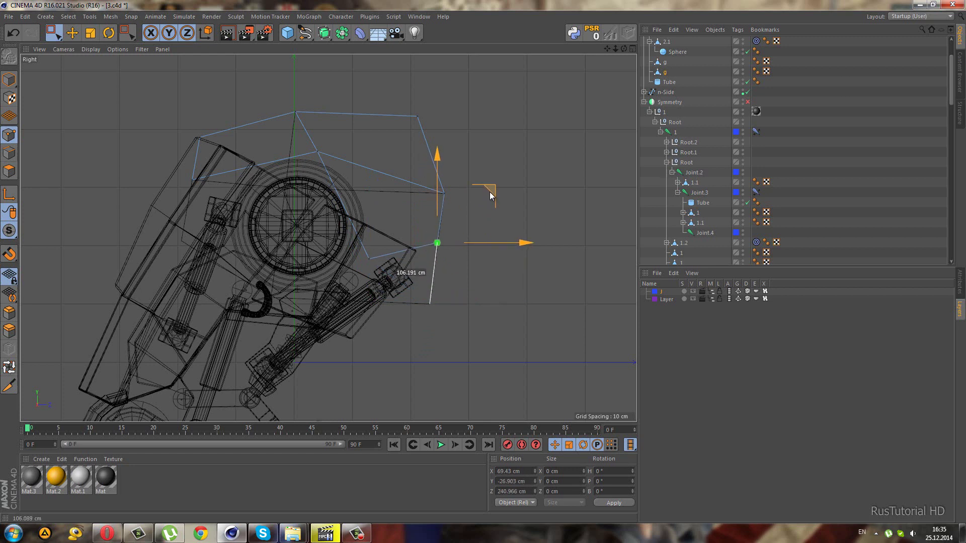
{"action": "key", "text": "ctrl+z"}
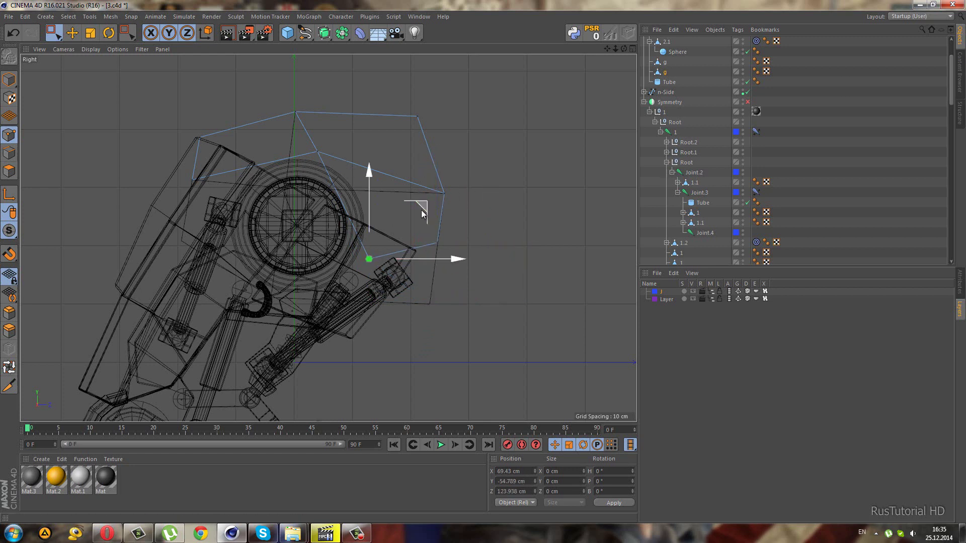
{"action": "left_click_drag", "start_coordinate": [422, 209], "coordinate": [426, 179]}
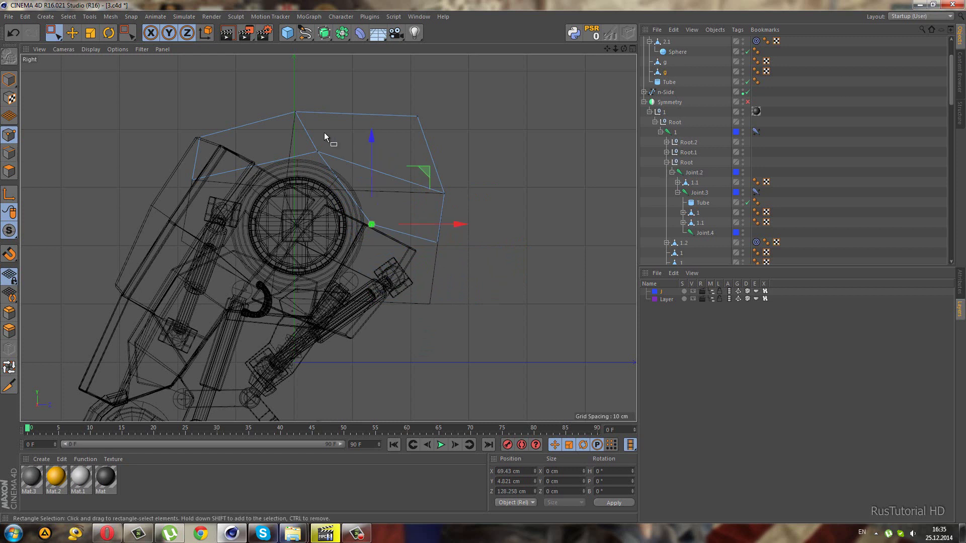
{"action": "left_click_drag", "start_coordinate": [369, 101], "coordinate": [383, 104]}
{"action": "key", "text": "F1"}
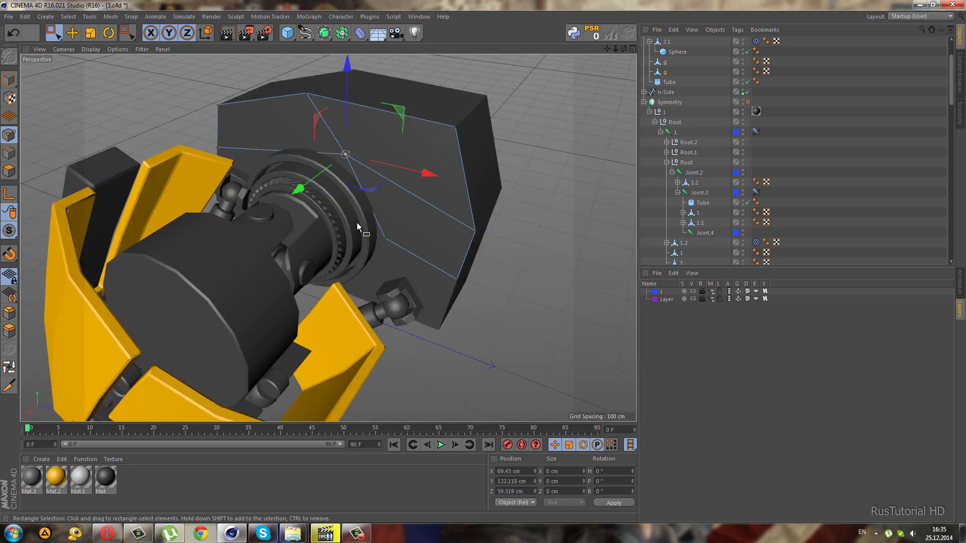
Bevel the converging point of g's side face into a small face, viewed in Right wireframe.
{"action": "scroll", "coordinate": [330, 148], "scroll_direction": "up", "scroll_amount": 3}
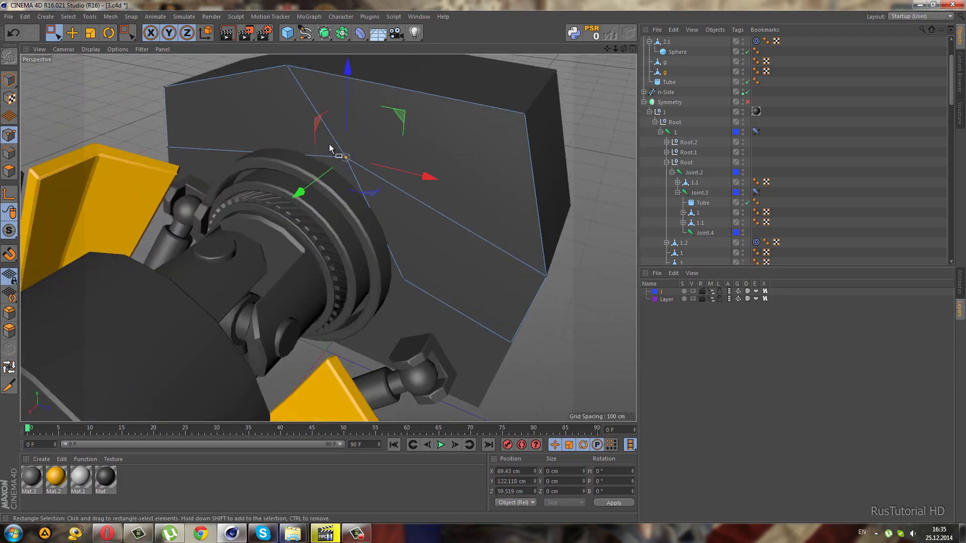
{"action": "left_click", "coordinate": [9, 313]}
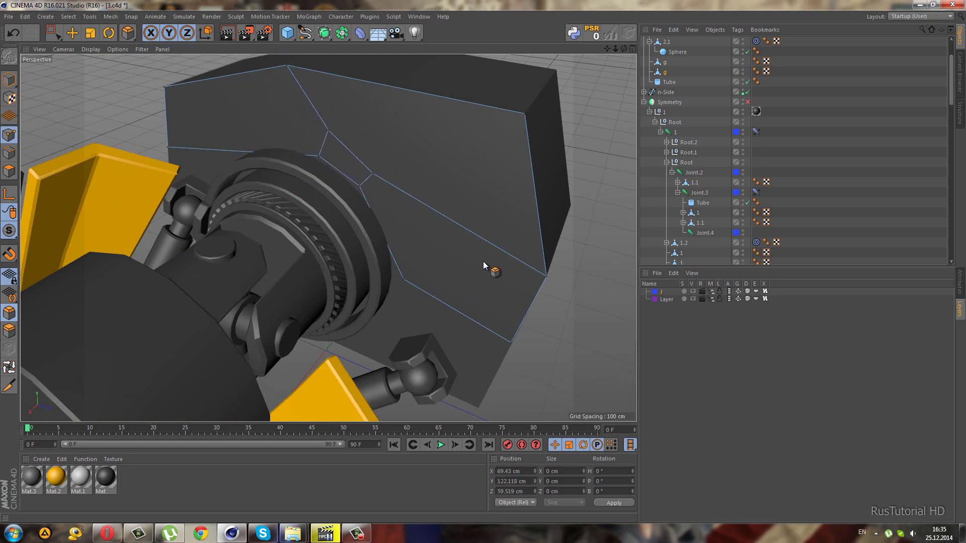
{"action": "key", "text": "ctrl+z"}
{"action": "key", "text": "F5"}
{"action": "key", "text": "F3"}
Drag the small face's corner points left and upward in the Right view, widening the angled facets.
{"action": "left_click", "coordinate": [54, 35]}
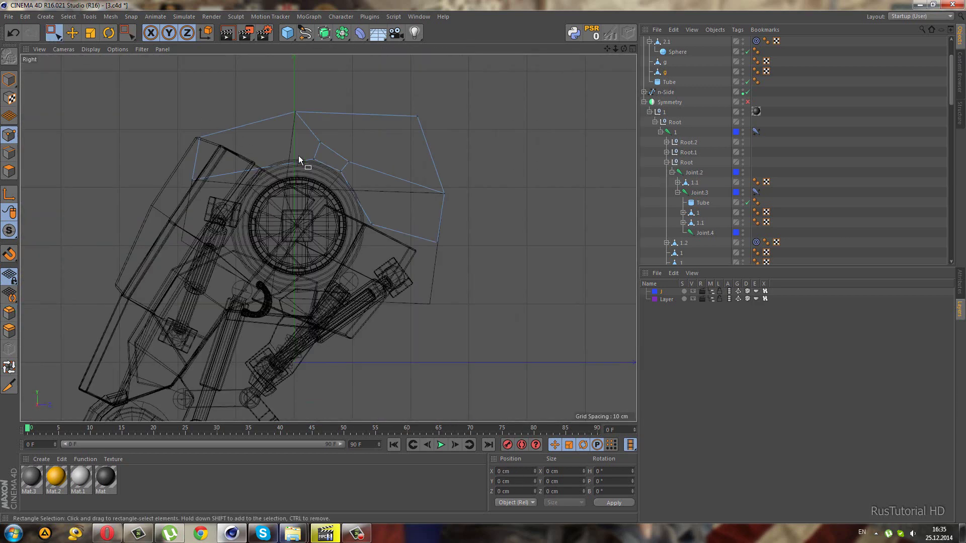
{"action": "scroll", "coordinate": [320, 168], "scroll_direction": "up", "scroll_amount": 2}
{"action": "left_click_drag", "start_coordinate": [375, 110], "coordinate": [352, 107]}
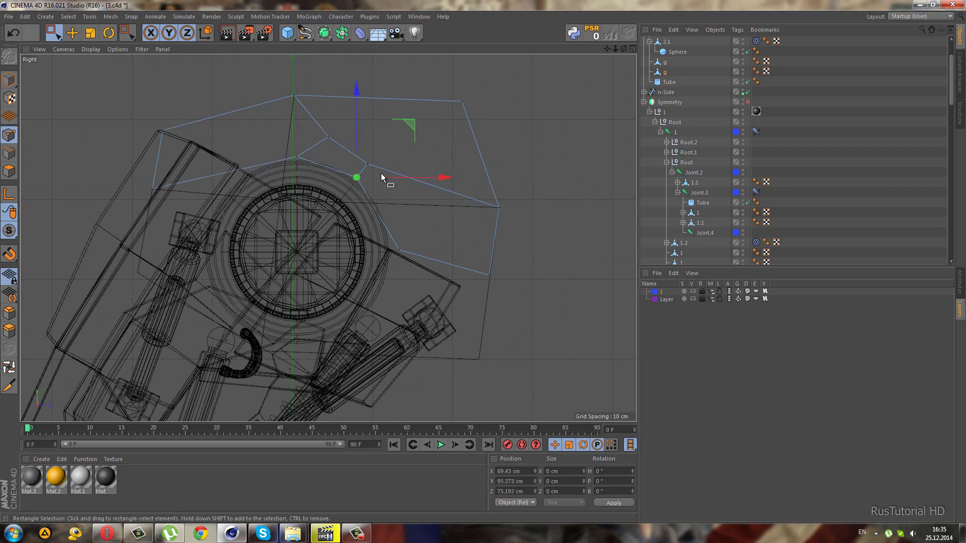
{"action": "mouse_move", "coordinate": [415, 117]}
{"action": "left_mouse_down"}
{"action": "mouse_move", "coordinate": [417, 126]}
{"action": "mouse_move", "coordinate": [406, 125]}
{"action": "left_mouse_up"}
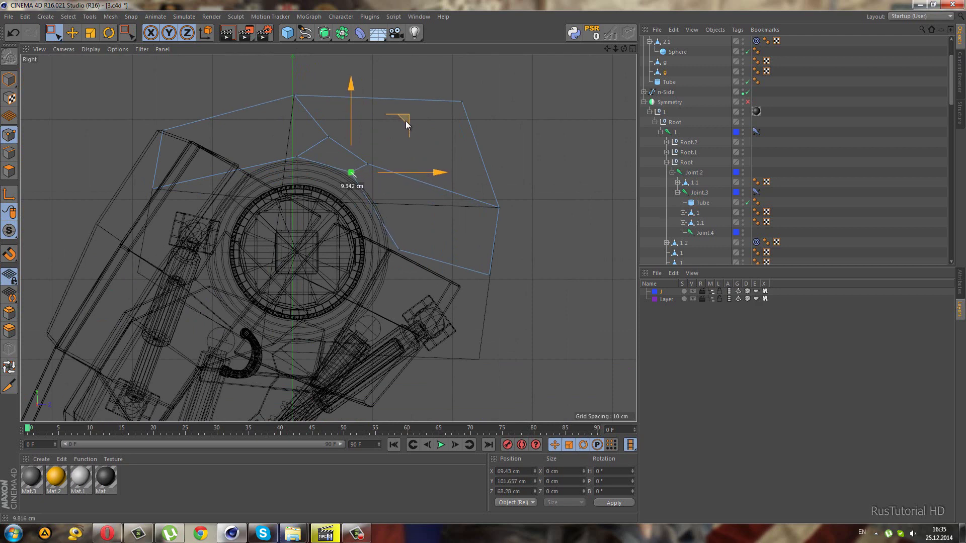
{"action": "left_click", "coordinate": [399, 249]}
{"action": "left_click_drag", "start_coordinate": [456, 199], "coordinate": [457, 187]}
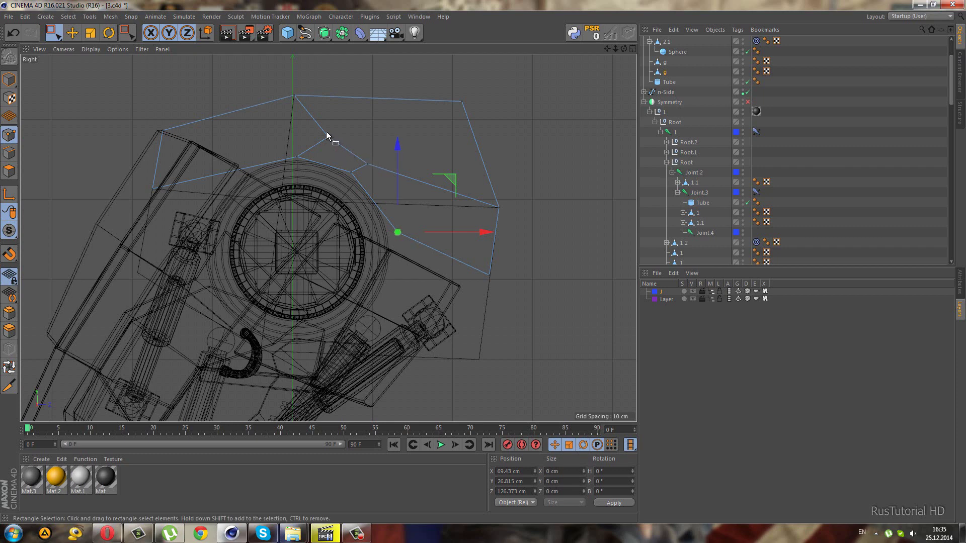
{"action": "left_click_drag", "start_coordinate": [382, 89], "coordinate": [371, 74]}
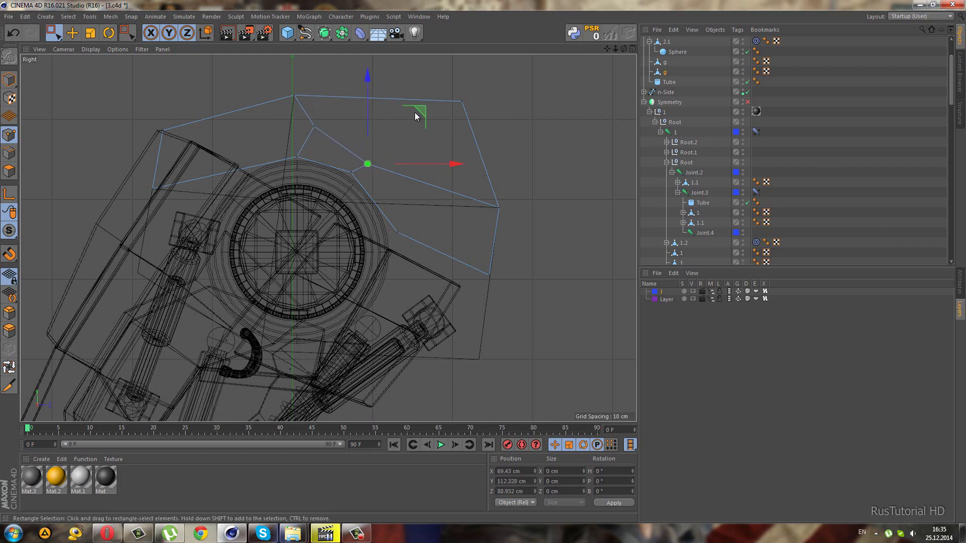
{"action": "left_click_drag", "start_coordinate": [415, 115], "coordinate": [416, 95]}
Pull the panel's lower corner point up and left, about 31.7 cm out.
{"action": "middle_click", "coordinate": [312, 152]}
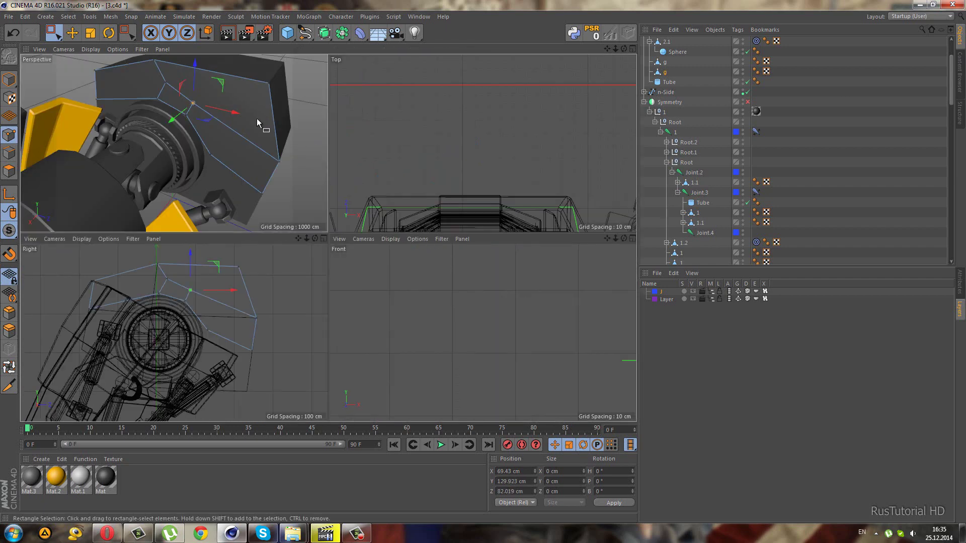
{"action": "middle_click", "coordinate": [257, 119]}
{"action": "mouse_move", "coordinate": [378, 208]}
{"action": "left_mouse_down", "text": "alt"}
{"action": "mouse_move", "coordinate": [400, 249]}
{"action": "mouse_move", "coordinate": [488, 330]}
{"action": "left_mouse_up", "text": "alt"}
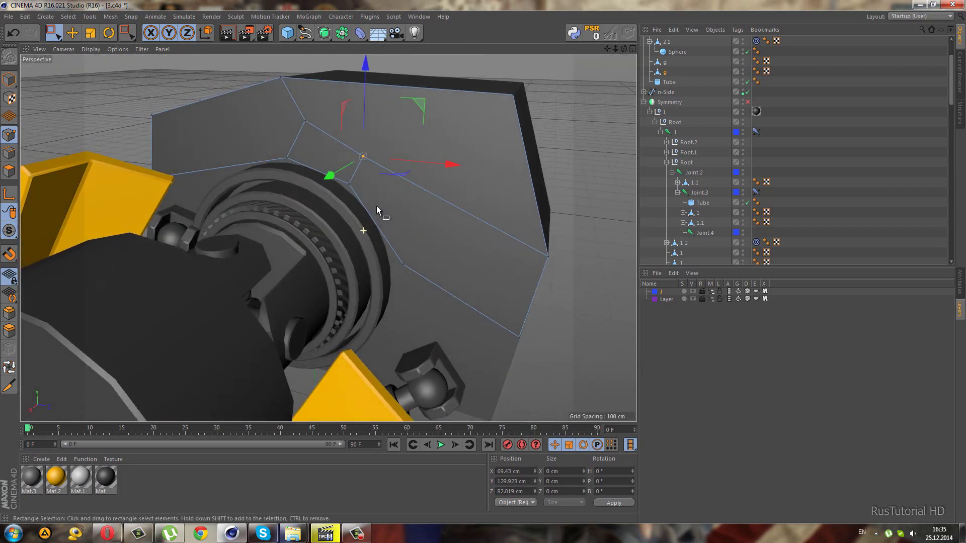
{"action": "middle_click", "coordinate": [321, 297]}
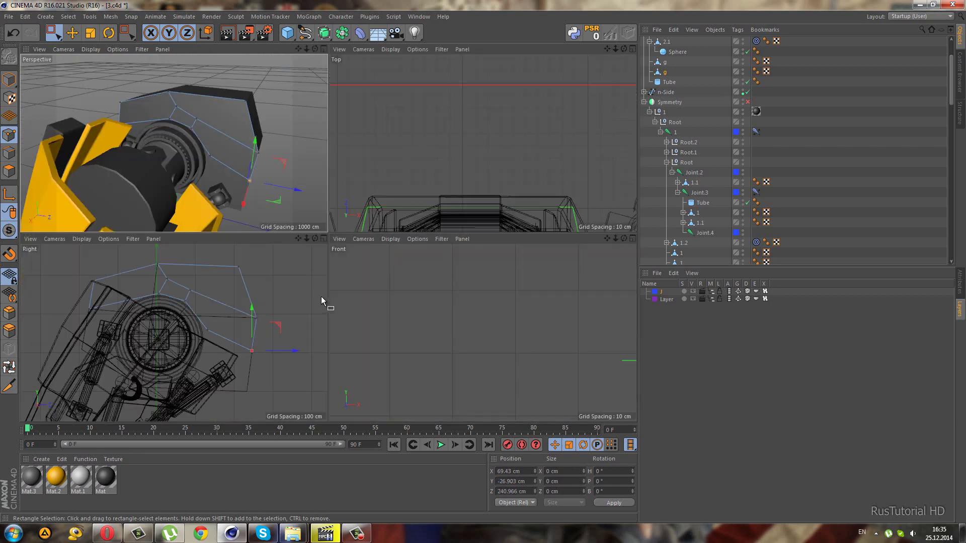
{"action": "mouse_move", "coordinate": [542, 221]}
{"action": "left_mouse_down"}
{"action": "mouse_move", "coordinate": [512, 221]}
{"action": "mouse_move", "coordinate": [523, 214]}
{"action": "left_mouse_up"}
{"action": "middle_click", "coordinate": [389, 181]}
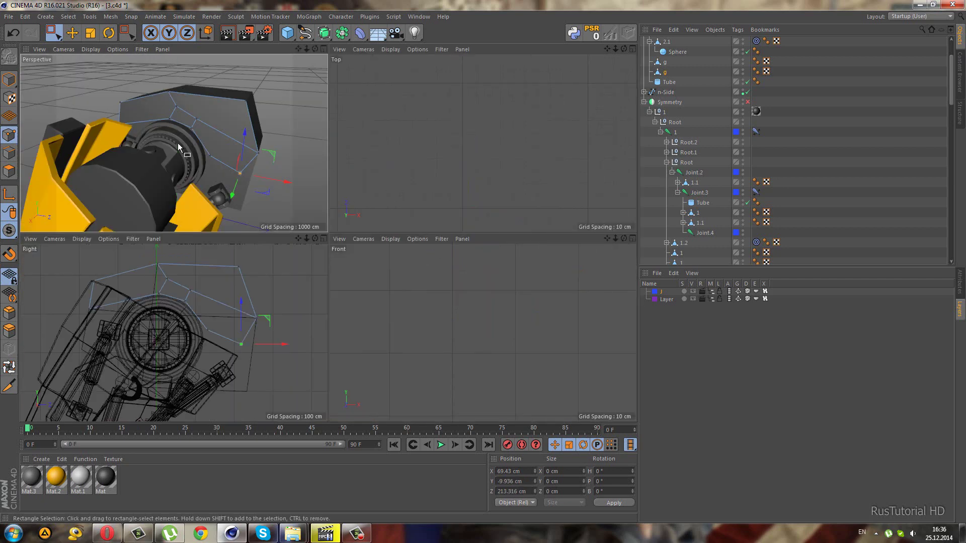
{"action": "middle_click", "coordinate": [272, 226]}
Extrude the three side-panel polygons outward, undoing once for a shallower offset.
{"action": "left_click", "coordinate": [9, 171]}
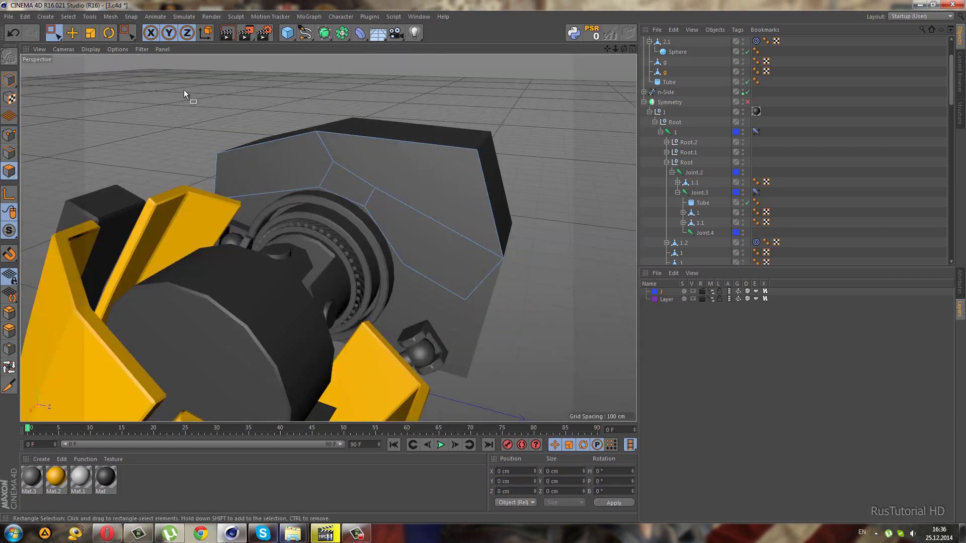
{"action": "mouse_move", "coordinate": [182, 126]}
{"action": "left_mouse_down", "text": "alt"}
{"action": "mouse_move", "coordinate": [213, 183]}
{"action": "mouse_move", "coordinate": [126, 123]}
{"action": "left_mouse_up", "text": "alt"}
{"action": "left_click", "coordinate": [280, 177]}
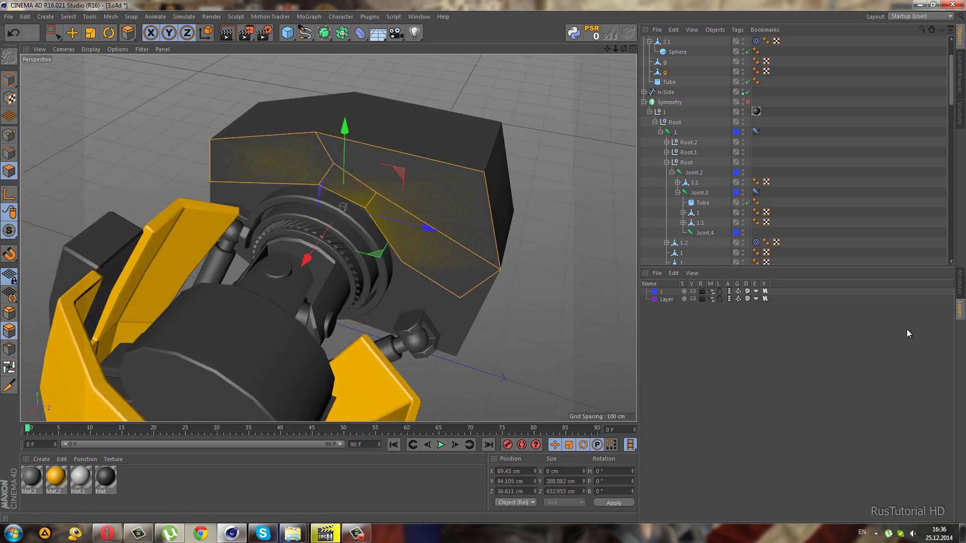
{"action": "left_click", "coordinate": [961, 291]}
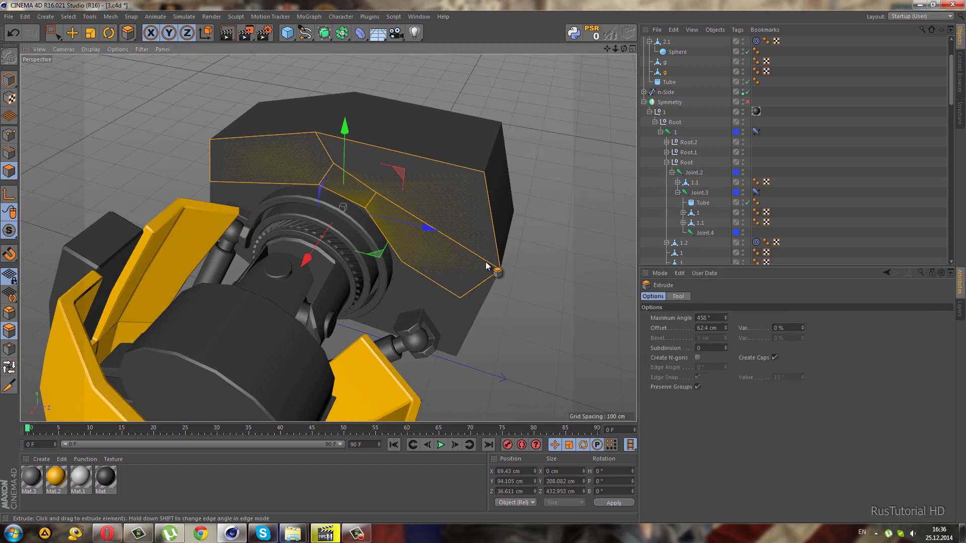
{"action": "left_click_drag", "start_coordinate": [491, 268], "coordinate": [488, 263]}
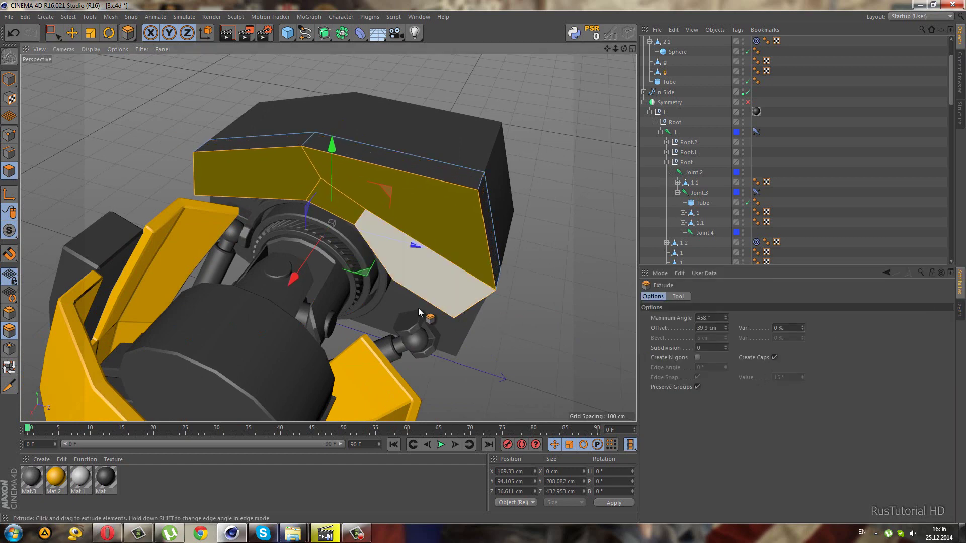
{"action": "mouse_move", "coordinate": [418, 308]}
{"action": "left_mouse_down", "text": "alt"}
{"action": "mouse_move", "coordinate": [274, 207]}
{"action": "mouse_move", "coordinate": [233, 234]}
{"action": "mouse_move", "coordinate": [246, 215]}
{"action": "mouse_move", "coordinate": [156, 128]}
{"action": "mouse_move", "coordinate": [324, 316]}
{"action": "mouse_move", "coordinate": [358, 285]}
{"action": "mouse_move", "coordinate": [337, 273]}
{"action": "mouse_move", "coordinate": [324, 282]}
{"action": "mouse_move", "coordinate": [343, 282]}
{"action": "mouse_move", "coordinate": [319, 301]}
{"action": "mouse_move", "coordinate": [310, 272]}
{"action": "left_mouse_up", "text": "alt"}
{"action": "key", "text": "ctrl+z"}
Clear the polygon selection and return to Model mode.
{"action": "left_click", "coordinate": [54, 33]}
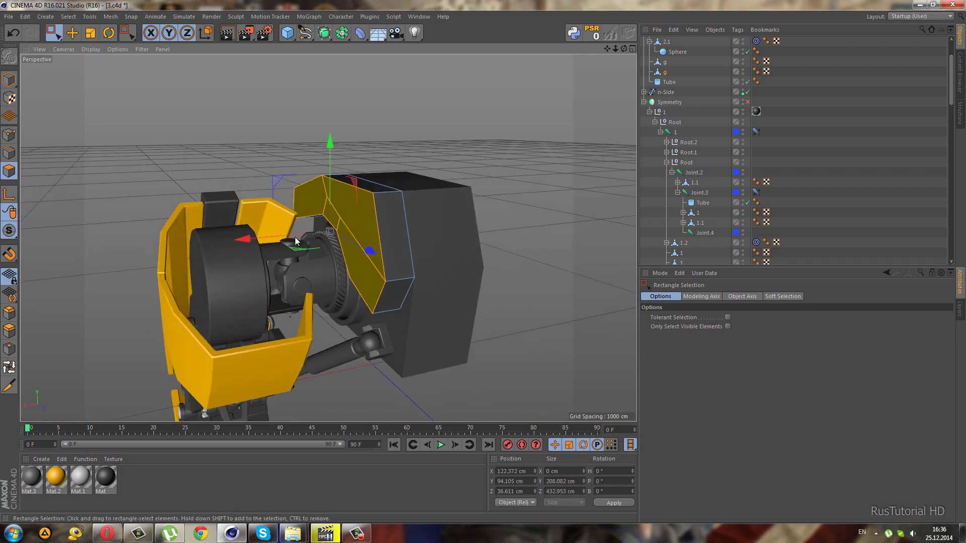
{"action": "left_click", "coordinate": [799, 222]}
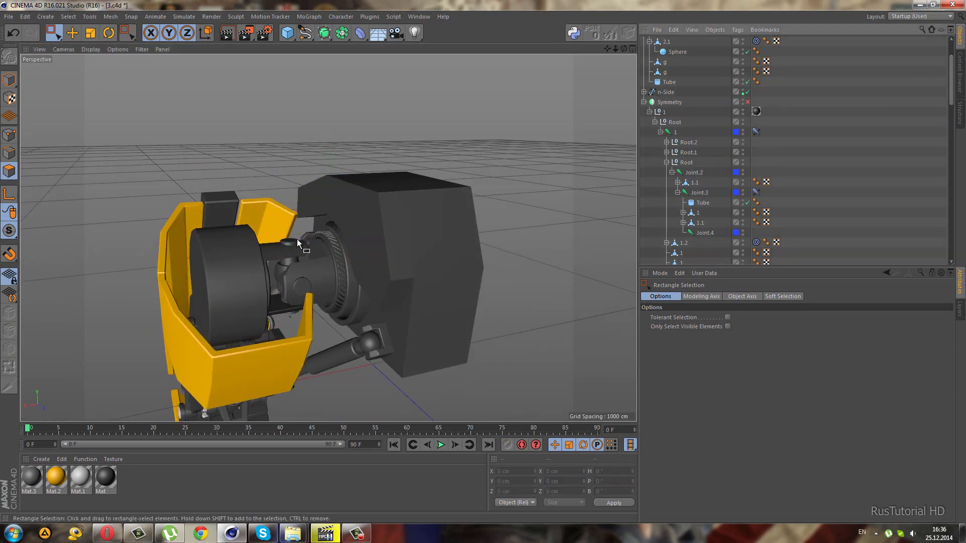
{"action": "left_click", "coordinate": [9, 79]}
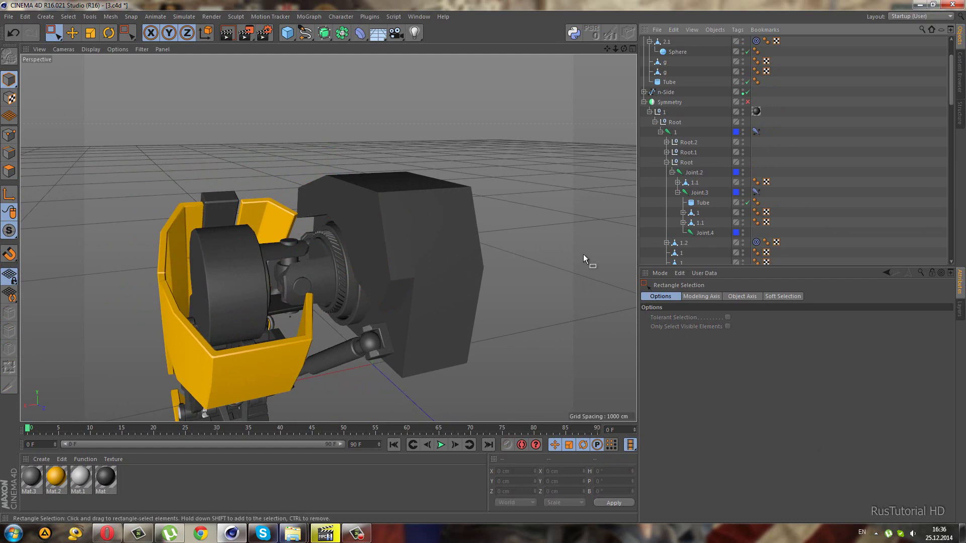
{"action": "mouse_move", "coordinate": [333, 294]}
{"action": "left_mouse_down", "text": "alt"}
{"action": "mouse_move", "coordinate": [324, 298]}
{"action": "mouse_move", "coordinate": [351, 312]}
{"action": "mouse_move", "coordinate": [427, 290]}
{"action": "mouse_move", "coordinate": [394, 304]}
{"action": "mouse_move", "coordinate": [371, 297]}
{"action": "mouse_move", "coordinate": [390, 297]}
{"action": "mouse_move", "coordinate": [350, 313]}
{"action": "mouse_move", "coordinate": [340, 327]}
{"action": "mouse_move", "coordinate": [356, 332]}
{"action": "mouse_move", "coordinate": [319, 345]}
{"action": "left_mouse_up", "text": "alt"}
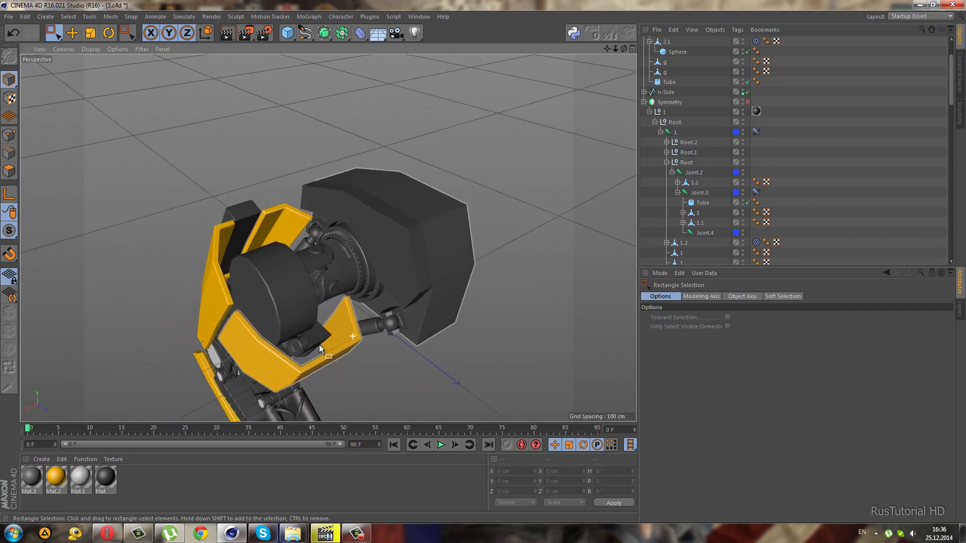
Zoom in on the yellow claw, clear the selection and enter Polygons mode.
{"action": "scroll", "coordinate": [322, 347], "scroll_direction": "up", "scroll_amount": 3}
{"action": "scroll", "coordinate": [292, 359], "scroll_direction": "up", "scroll_amount": 3}
{"action": "mouse_move", "coordinate": [265, 373]}
{"action": "left_mouse_down", "text": "alt"}
{"action": "mouse_move", "coordinate": [246, 319]}
{"action": "mouse_move", "coordinate": [225, 333]}
{"action": "mouse_move", "coordinate": [234, 336]}
{"action": "left_mouse_up", "text": "alt"}
{"action": "left_click", "coordinate": [276, 355]}
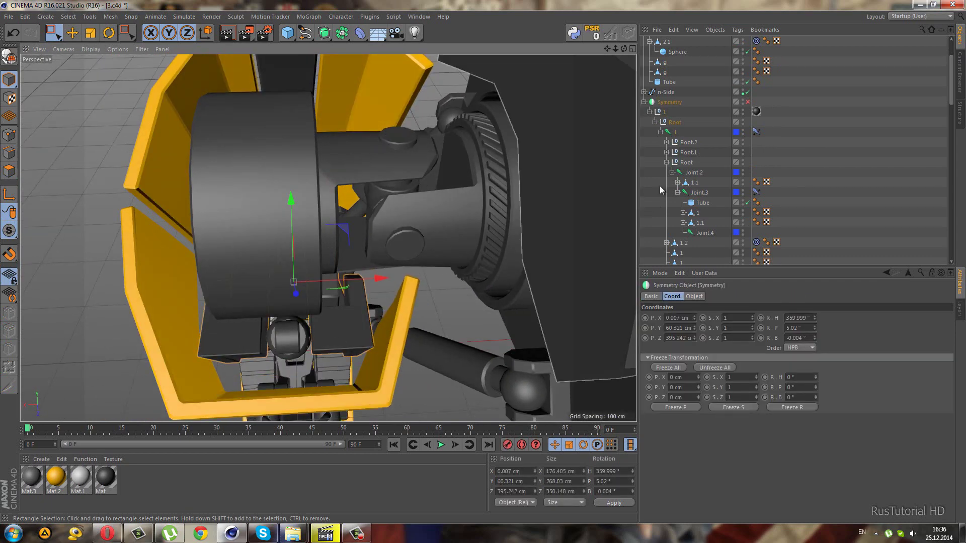
{"action": "scroll", "coordinate": [712, 237], "scroll_direction": "down", "scroll_amount": 5}
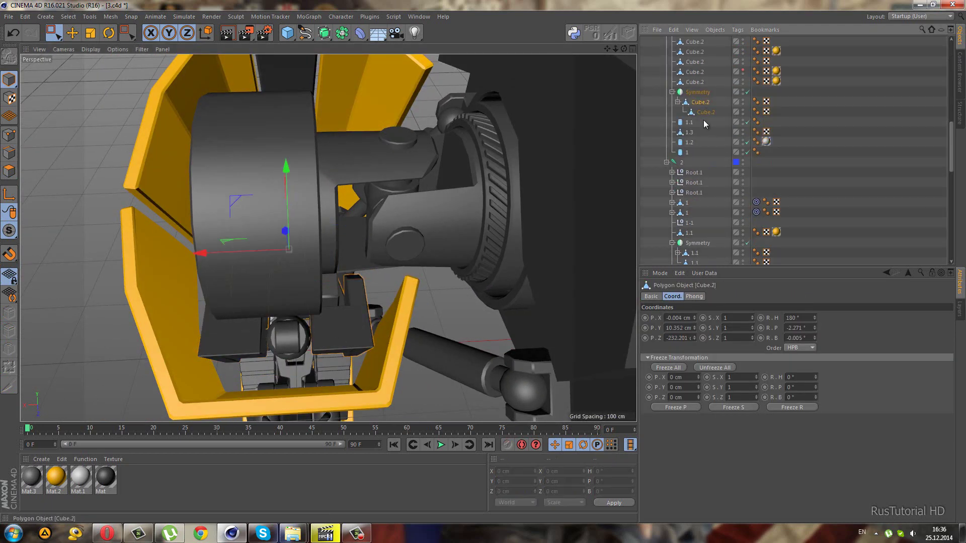
{"action": "left_click", "coordinate": [76, 118]}
{"action": "left_click", "coordinate": [8, 176]}
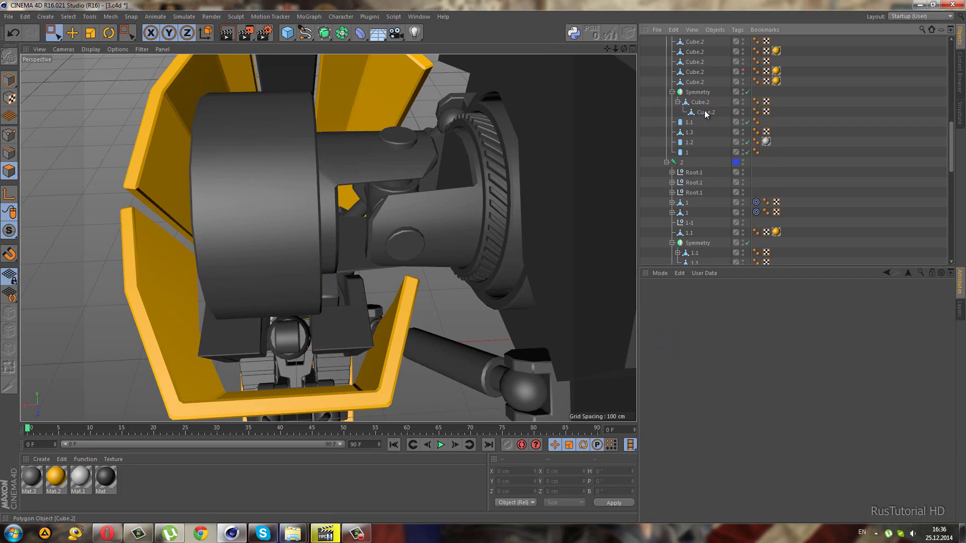
Select the front polygon of Cube.2 with the Live Selection brush.
{"action": "left_click", "coordinate": [704, 112]}
{"action": "scroll", "coordinate": [342, 325], "scroll_direction": "up", "scroll_amount": 2}
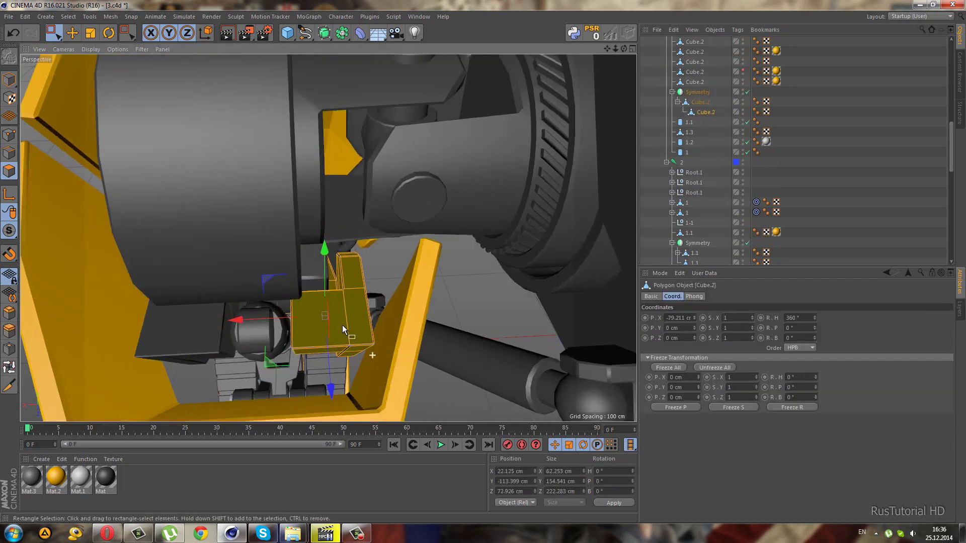
{"action": "left_click", "coordinate": [54, 35]}
{"action": "left_click", "coordinate": [111, 65]}
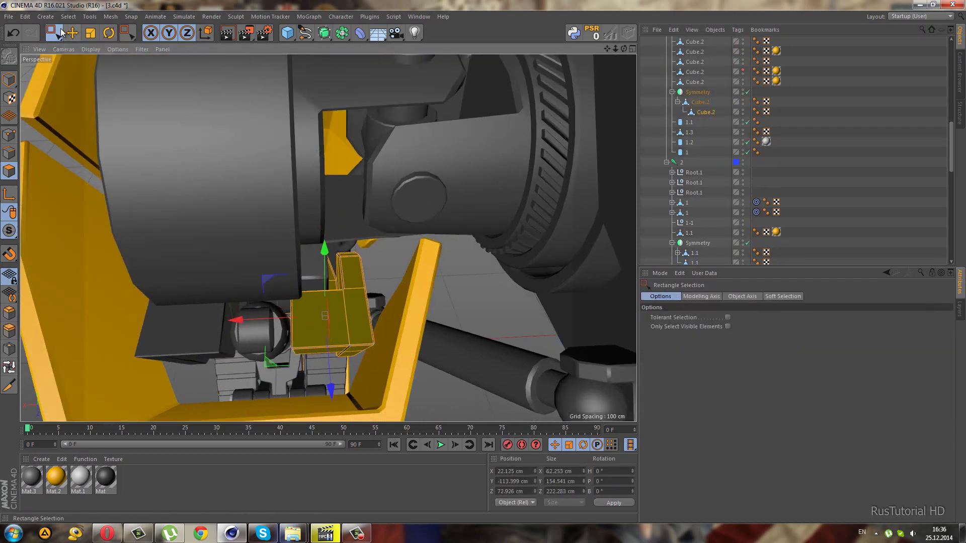
{"action": "left_click", "coordinate": [54, 34]}
{"action": "left_click", "coordinate": [82, 48]}
{"action": "left_click", "coordinate": [319, 331]}
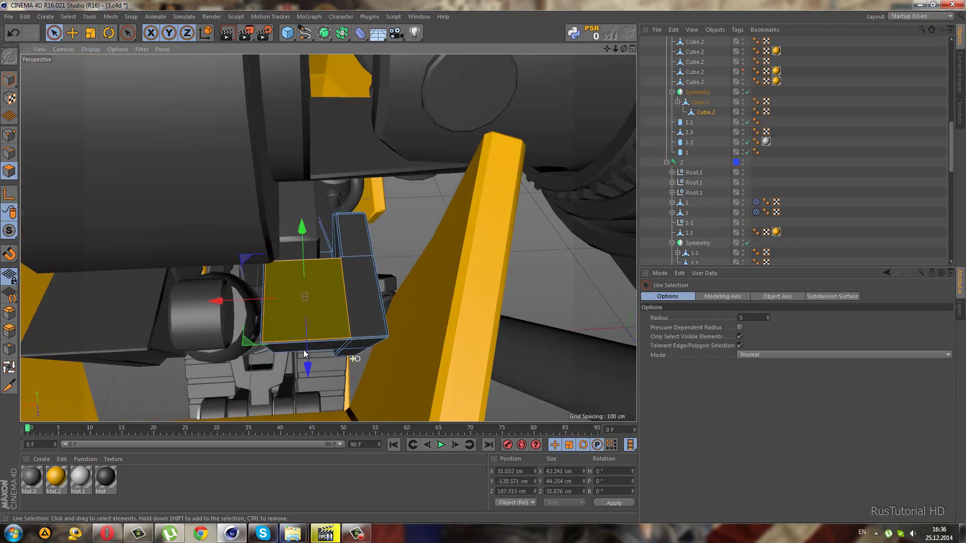
{"action": "mouse_move", "coordinate": [318, 331]}
{"action": "left_mouse_down", "text": "alt"}
{"action": "mouse_move", "coordinate": [161, 295]}
{"action": "mouse_move", "coordinate": [47, 321]}
{"action": "left_mouse_up", "text": "alt"}
Inset Cube.2's front polygon 4.1 cm and extrude it 16.9 cm.
{"action": "key", "text": "i"}
{"action": "left_click_drag", "start_coordinate": [483, 262], "coordinate": [123, 354]}
{"action": "key", "text": "d"}
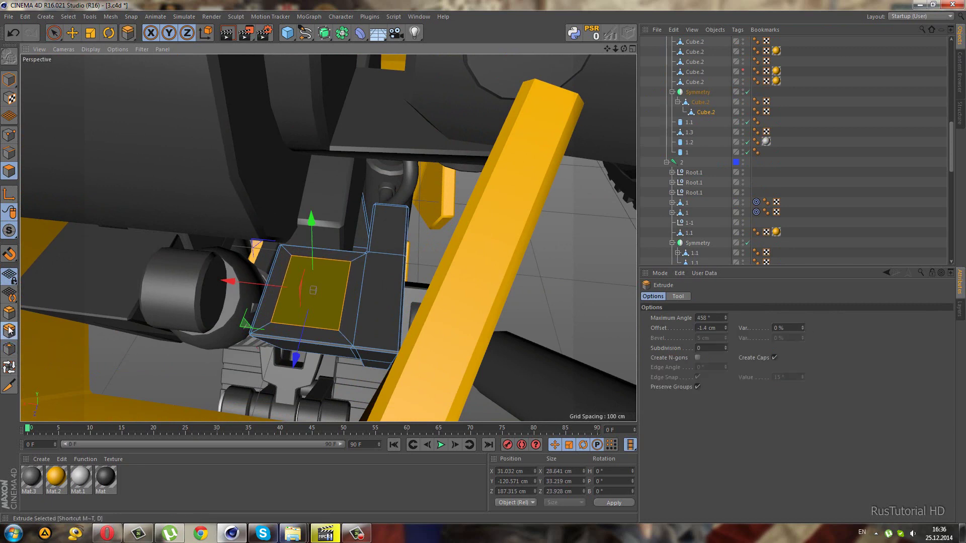
{"action": "left_click_drag", "start_coordinate": [485, 261], "coordinate": [484, 261]}
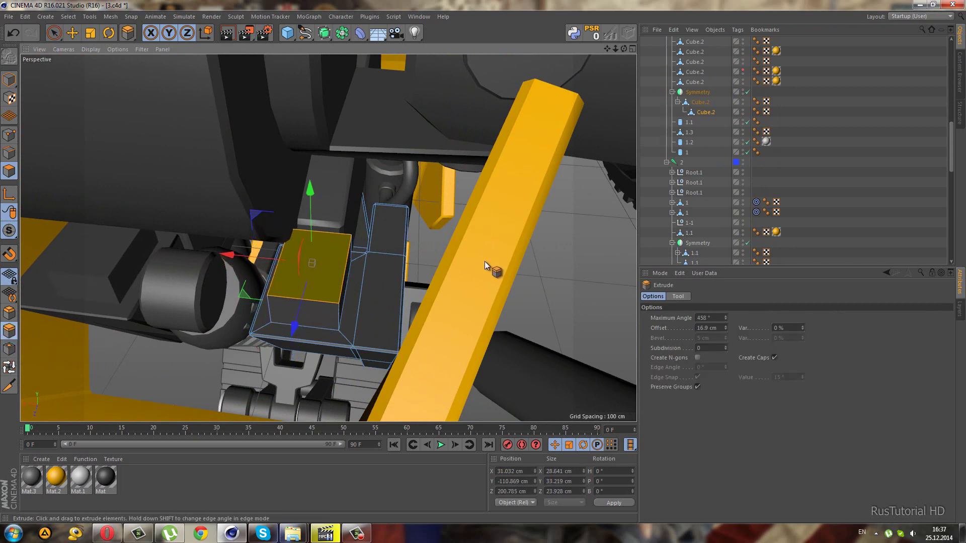
{"action": "key", "text": "F5"}
{"action": "key", "text": "F3"}
{"action": "scroll", "coordinate": [453, 317], "scroll_direction": "up", "scroll_amount": 3}
Move the extruded bracket face right and up in the Right view.
{"action": "scroll", "coordinate": [211, 304], "scroll_direction": "up", "scroll_amount": 2}
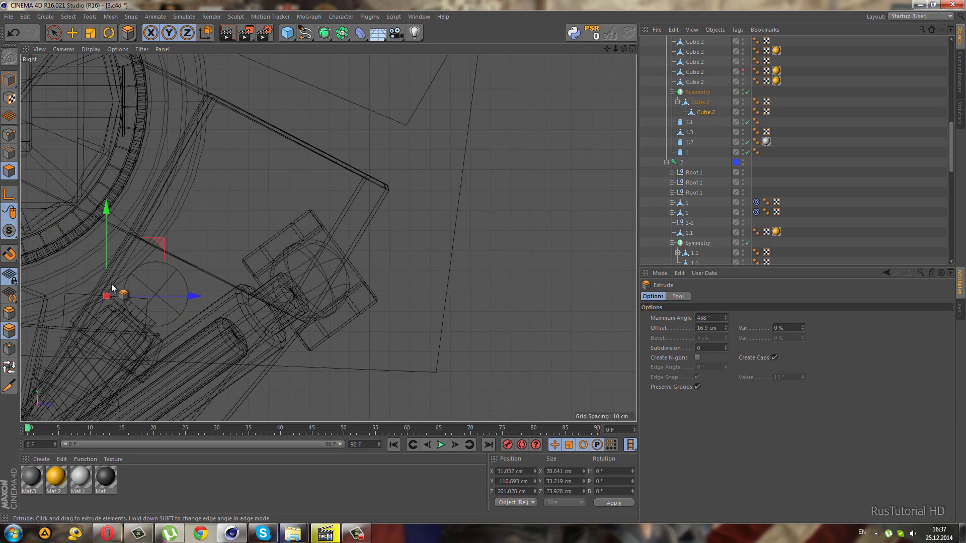
{"action": "scroll", "coordinate": [211, 304], "scroll_direction": "up", "scroll_amount": 3}
{"action": "left_click_drag", "start_coordinate": [54, 33], "coordinate": [75, 69]}
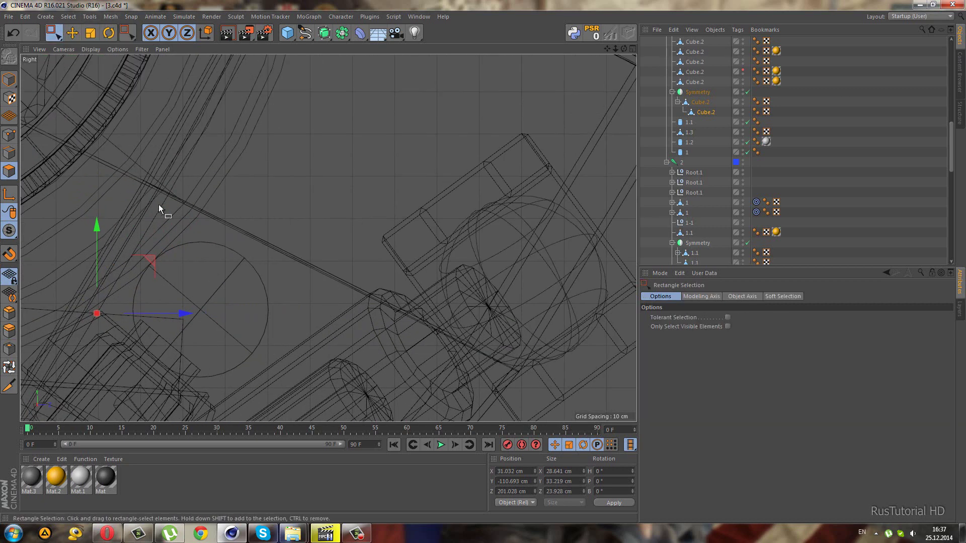
{"action": "scroll", "coordinate": [265, 231], "scroll_direction": "down", "scroll_amount": 2}
{"action": "middle_click_drag", "start_coordinate": [170, 239], "coordinate": [254, 209], "text": "alt"}
{"action": "mouse_move", "coordinate": [271, 215]}
{"action": "left_mouse_down"}
{"action": "mouse_move", "coordinate": [346, 208]}
{"action": "mouse_move", "coordinate": [356, 216]}
{"action": "mouse_move", "coordinate": [290, 212]}
{"action": "left_mouse_up"}
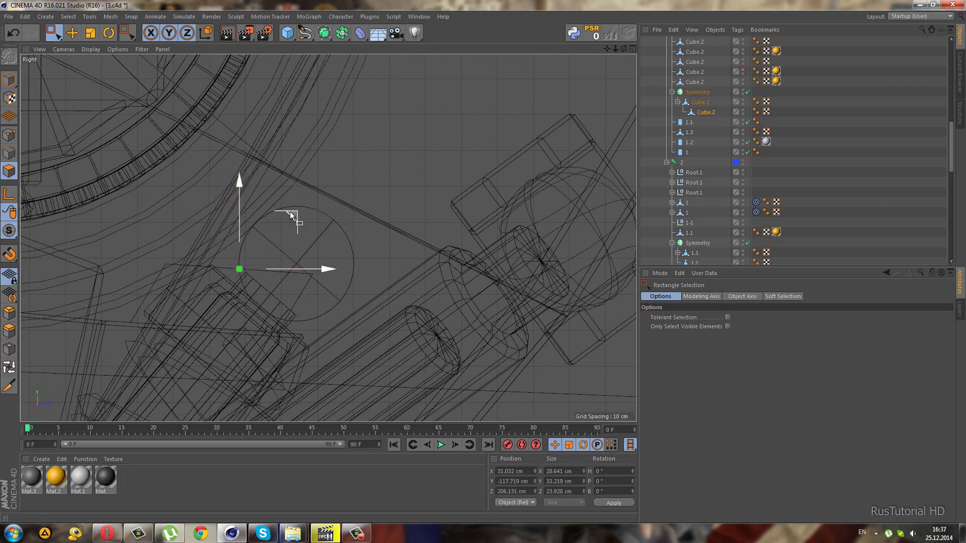
Disable Symmetry and move Cube.2's end points right and about 15 cm up.
{"action": "left_click", "coordinate": [9, 135]}
{"action": "scroll", "coordinate": [264, 236], "scroll_direction": "down", "scroll_amount": 3}
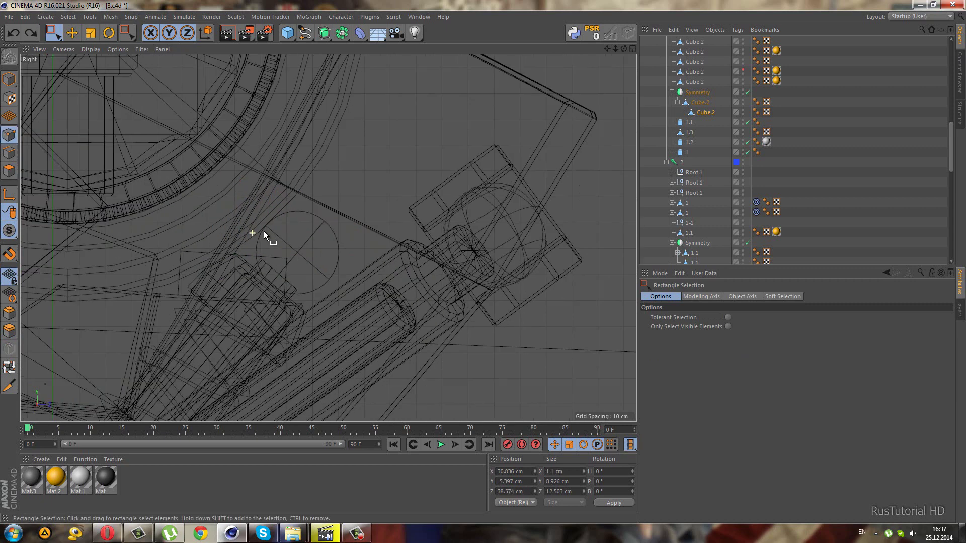
{"action": "left_click", "coordinate": [698, 109]}
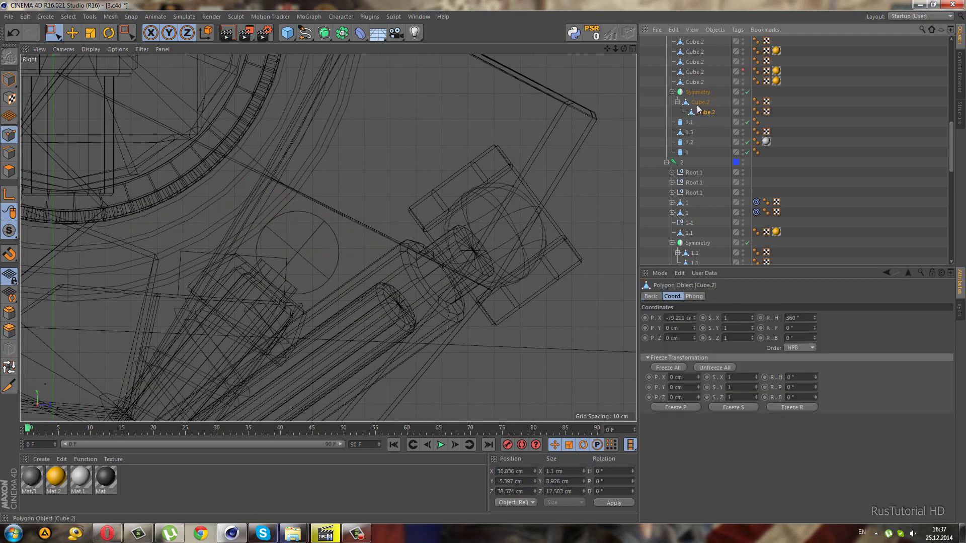
{"action": "left_click", "coordinate": [747, 92]}
{"action": "left_click_drag", "start_coordinate": [251, 232], "coordinate": [317, 315]}
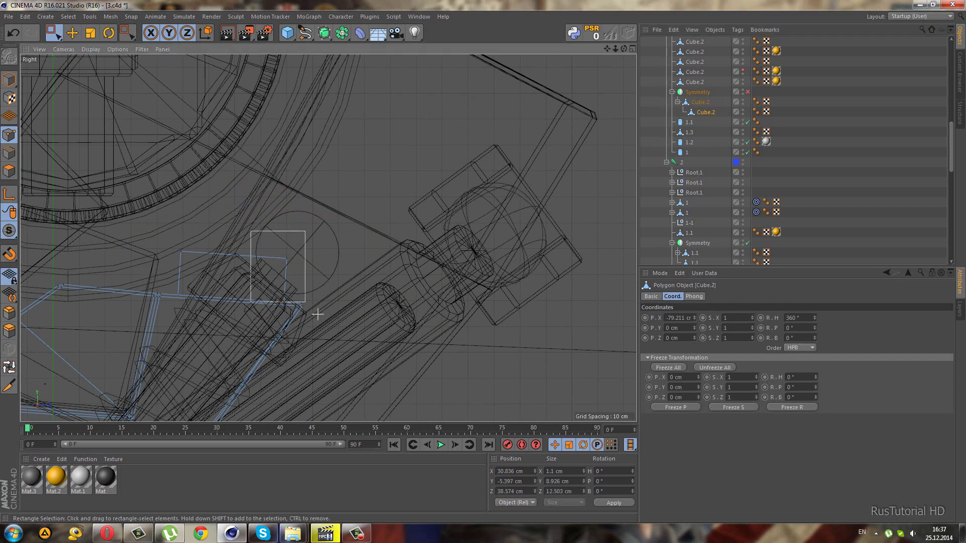
{"action": "left_click_drag", "start_coordinate": [348, 231], "coordinate": [408, 226]}
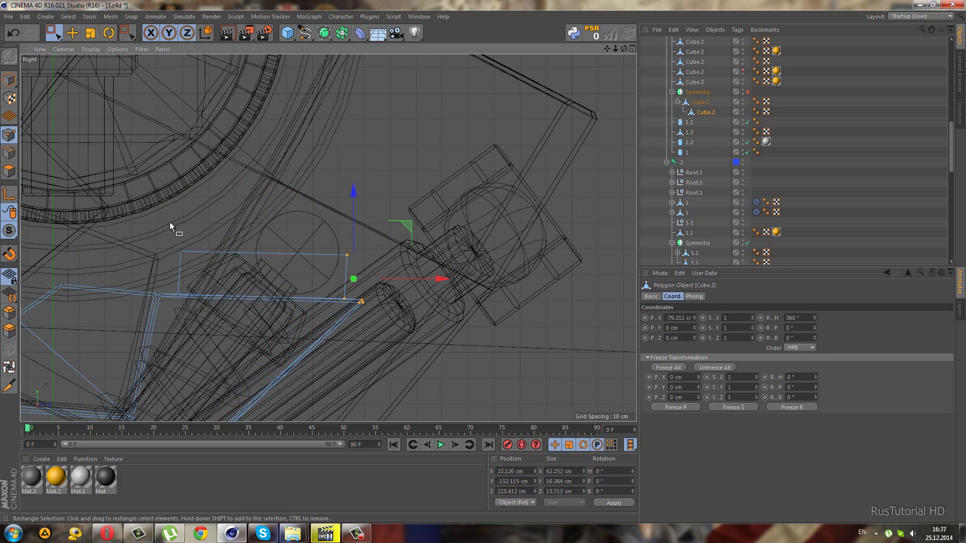
{"action": "left_click_drag", "start_coordinate": [236, 281], "coordinate": [298, 276]}
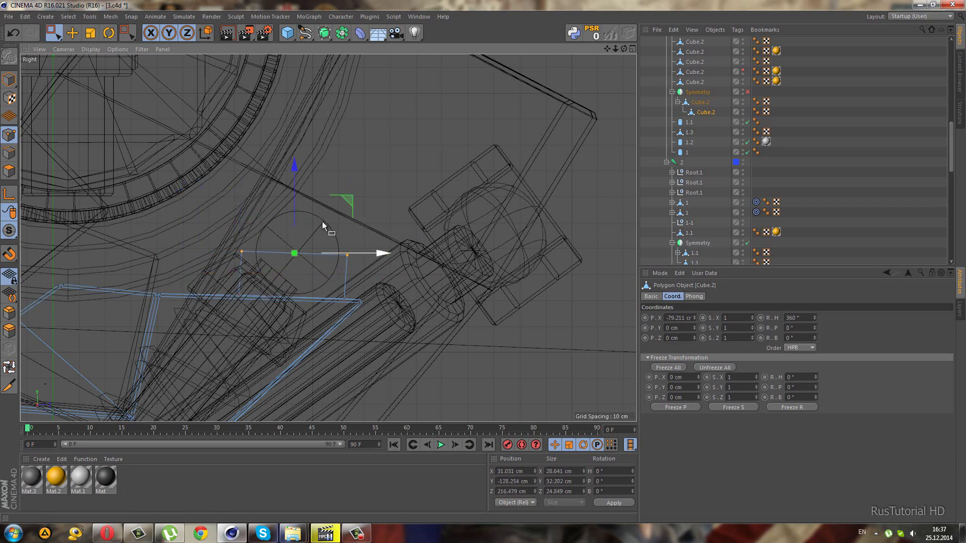
{"action": "left_click_drag", "start_coordinate": [300, 187], "coordinate": [301, 138]}
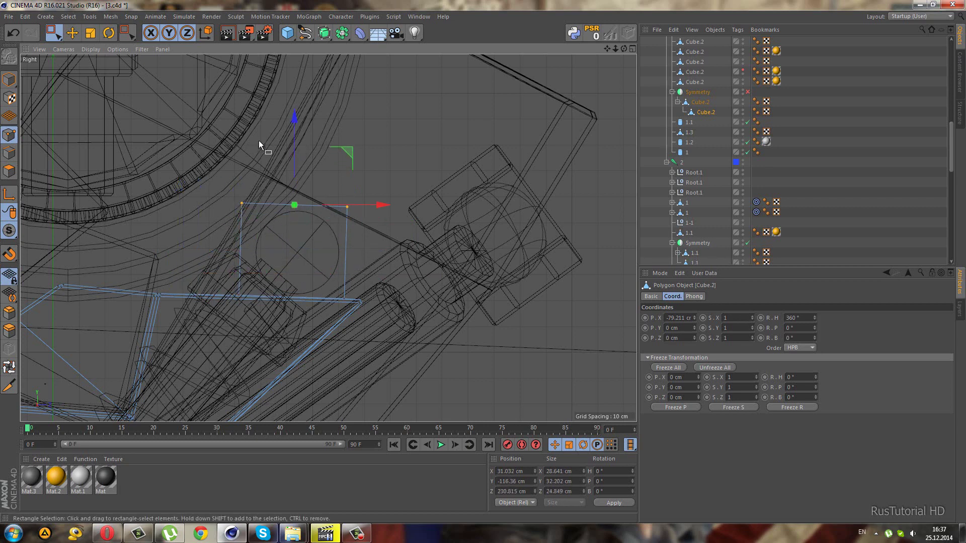
Marquee-select both top corners of the bracket.
{"action": "left_click", "coordinate": [9, 153]}
{"action": "left_click_drag", "start_coordinate": [151, 173], "coordinate": [233, 237]}
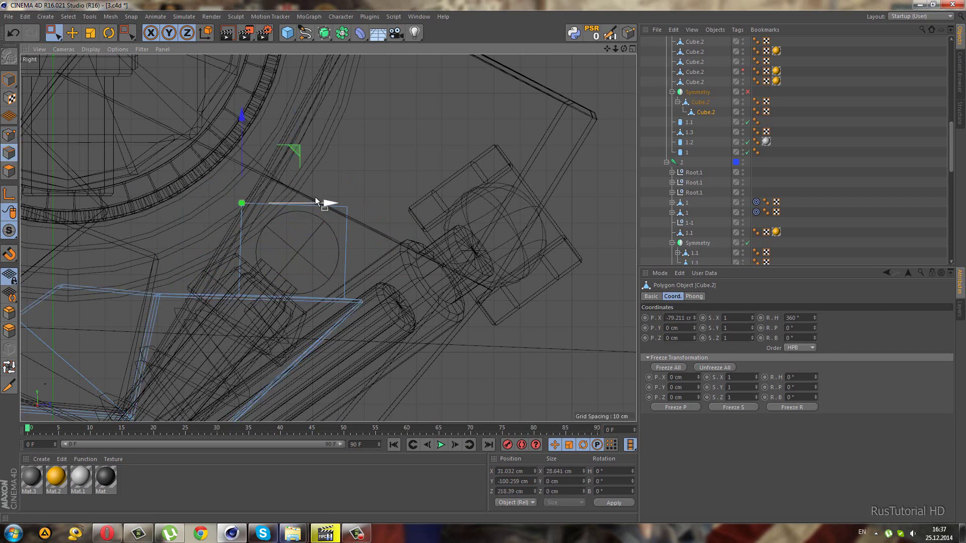
{"action": "left_click_drag", "start_coordinate": [320, 173], "coordinate": [371, 227]}
Bevel the bracket's top corners with a 7.4 cm offset.
{"action": "left_click", "coordinate": [9, 313]}
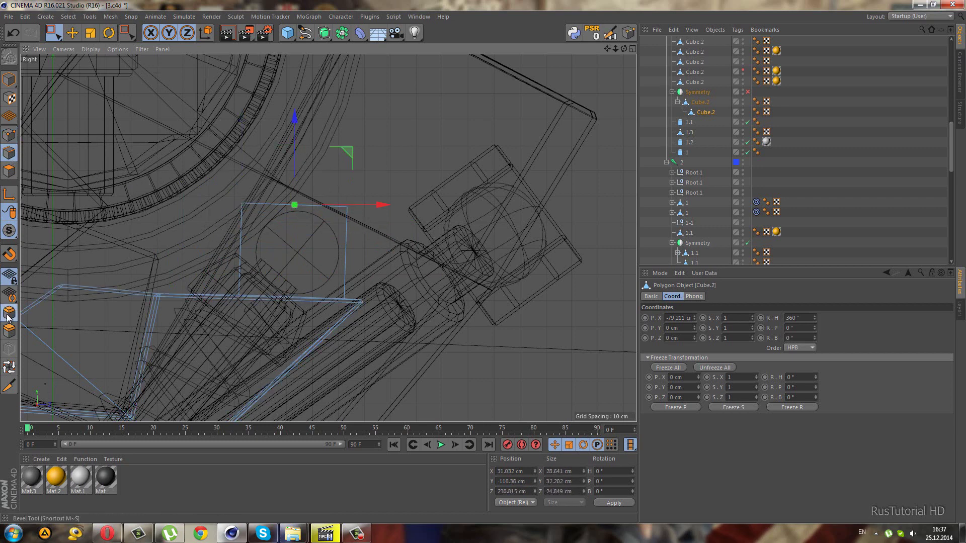
{"action": "key", "text": "m"}
{"action": "key", "text": "s"}
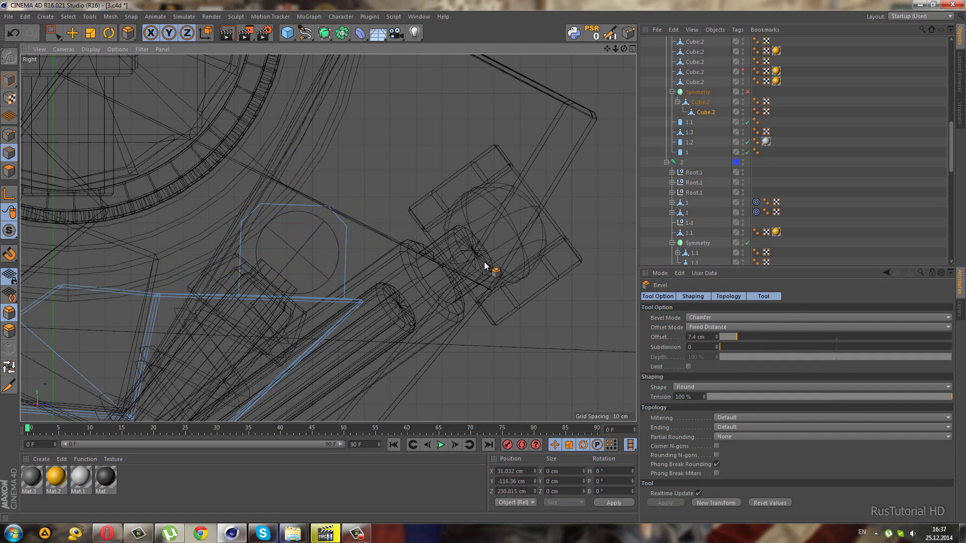
Nudge the points along the bracket's top slightly, to Z 233.404 cm.
{"action": "left_click", "coordinate": [52, 32]}
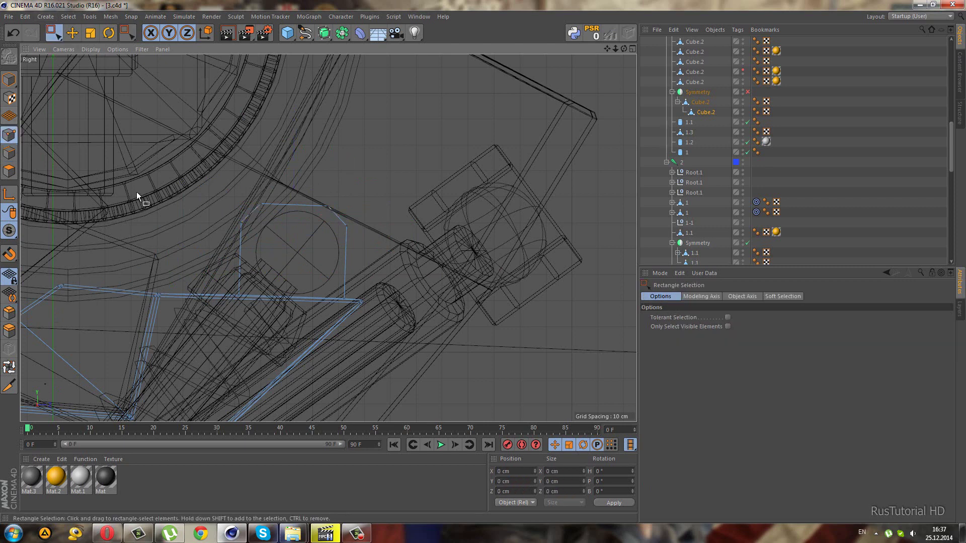
{"action": "left_click_drag", "start_coordinate": [213, 182], "coordinate": [370, 307]}
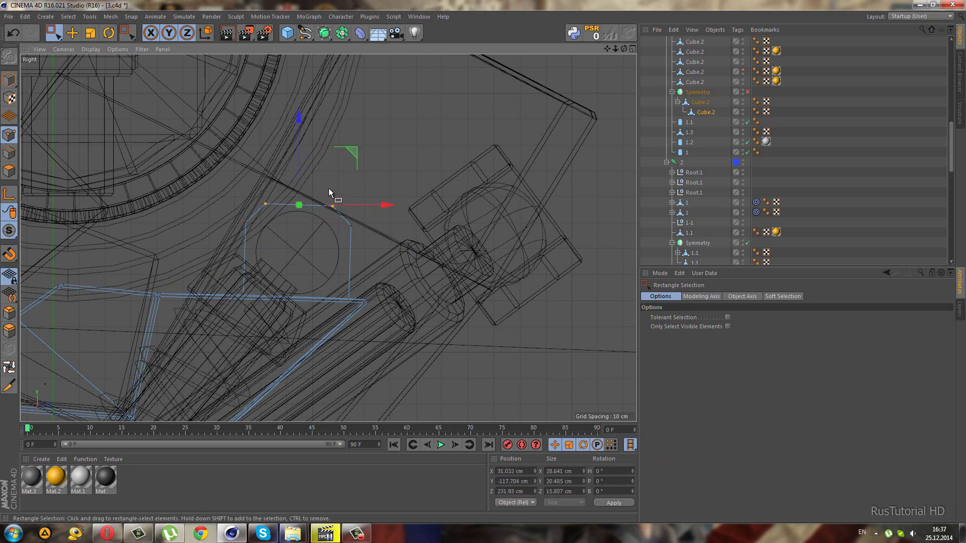
{"action": "left_click_drag", "start_coordinate": [297, 158], "coordinate": [300, 152]}
{"action": "key", "text": "F1"}
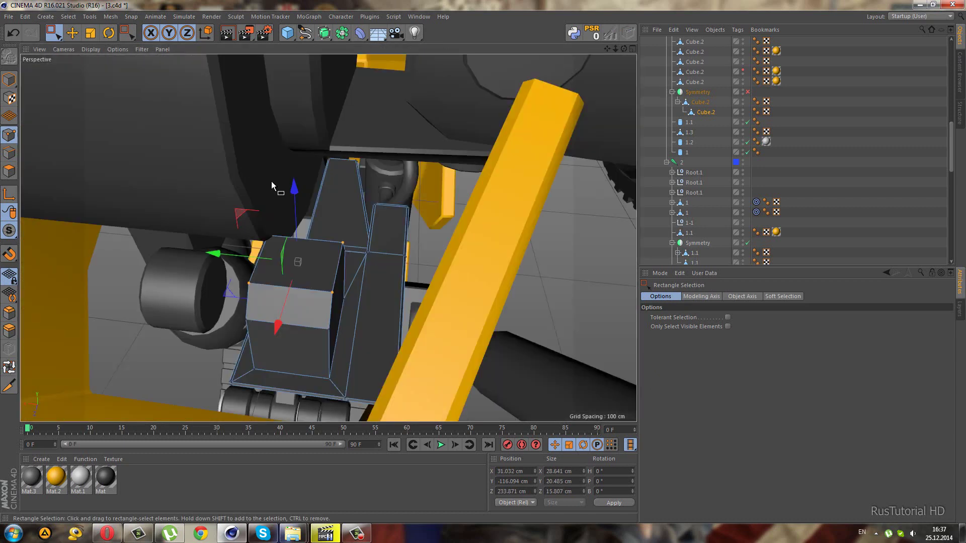
{"action": "mouse_move", "coordinate": [350, 262]}
{"action": "left_mouse_down", "text": "alt"}
{"action": "mouse_move", "coordinate": [376, 243]}
{"action": "mouse_move", "coordinate": [386, 257]}
{"action": "left_mouse_up", "text": "alt"}
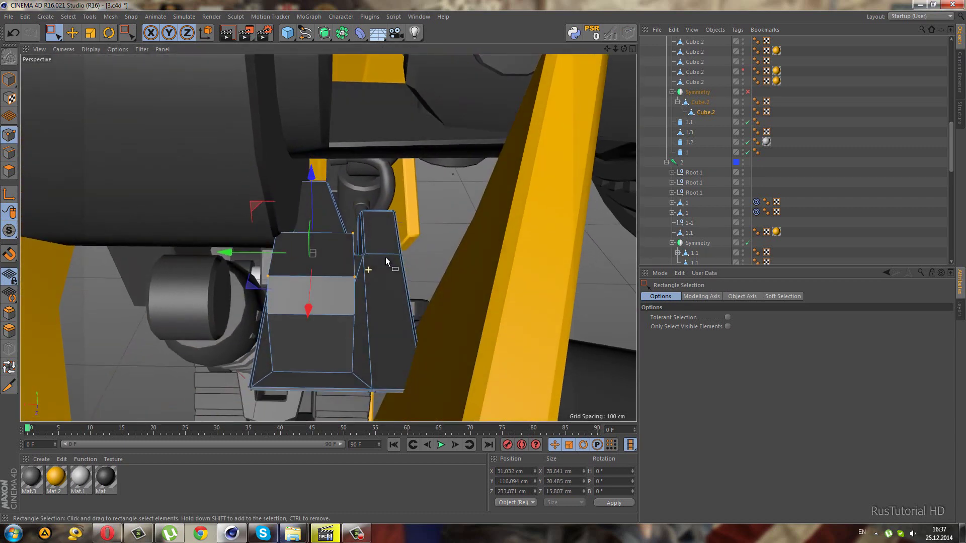
{"action": "left_click", "coordinate": [315, 210]}
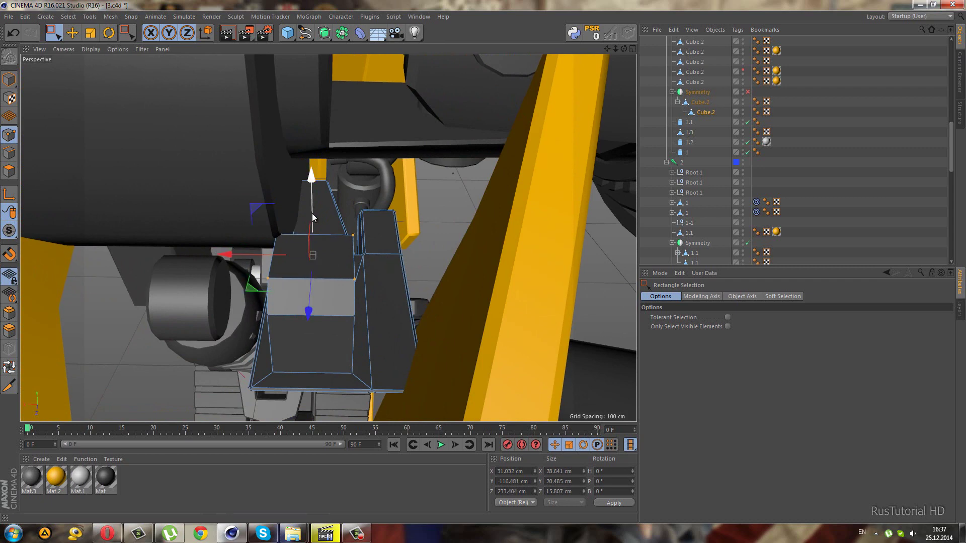
In the Front view, move the bracket's upper points left from X 45.352 to 36.039 cm.
{"action": "middle_click", "coordinate": [271, 329]}
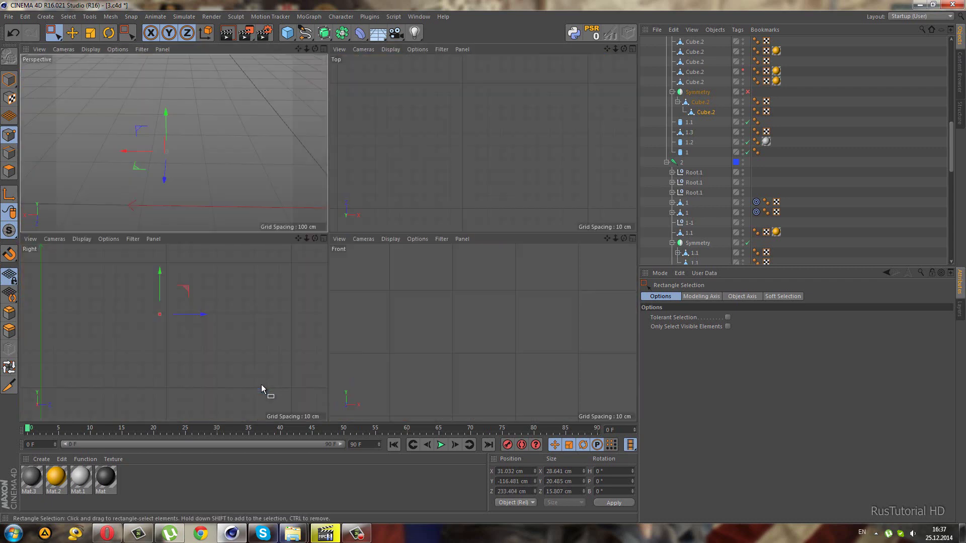
{"action": "middle_click", "coordinate": [437, 368]}
{"action": "middle_click_drag", "start_coordinate": [437, 306], "coordinate": [483, 263], "text": "alt"}
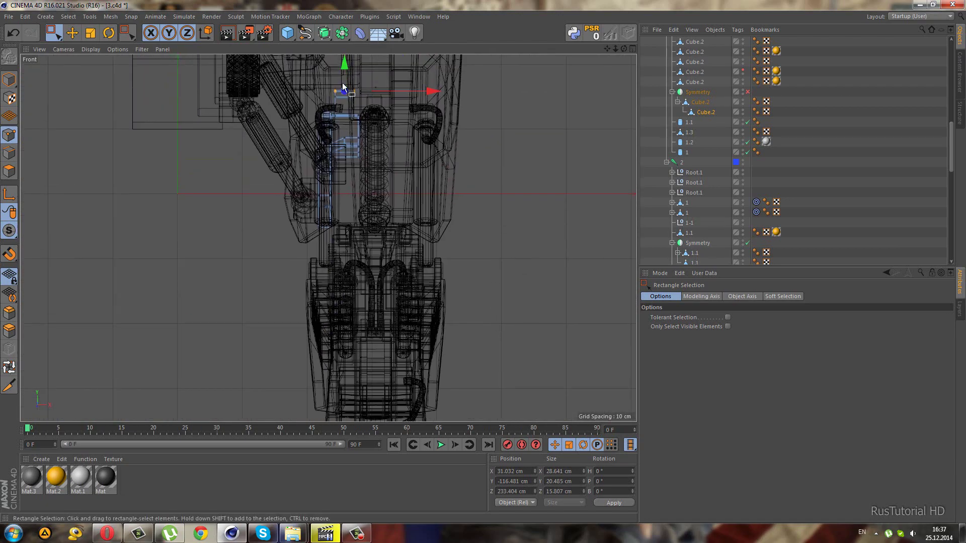
{"action": "scroll", "coordinate": [344, 85], "scroll_direction": "up", "scroll_amount": 3}
{"action": "scroll", "coordinate": [343, 100], "scroll_direction": "up", "scroll_amount": 3}
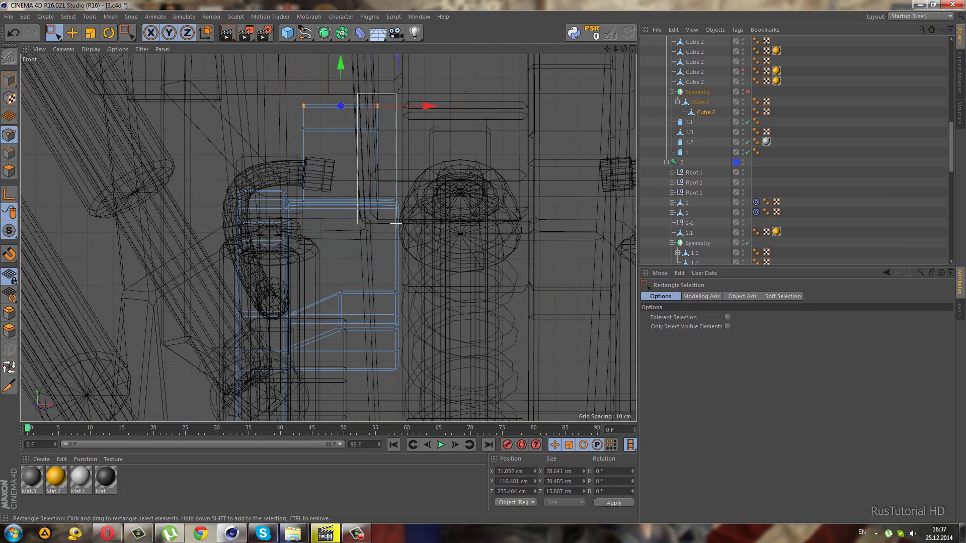
{"action": "left_click_drag", "start_coordinate": [397, 224], "coordinate": [396, 224]}
{"action": "left_click_drag", "start_coordinate": [348, 163], "coordinate": [320, 159]}
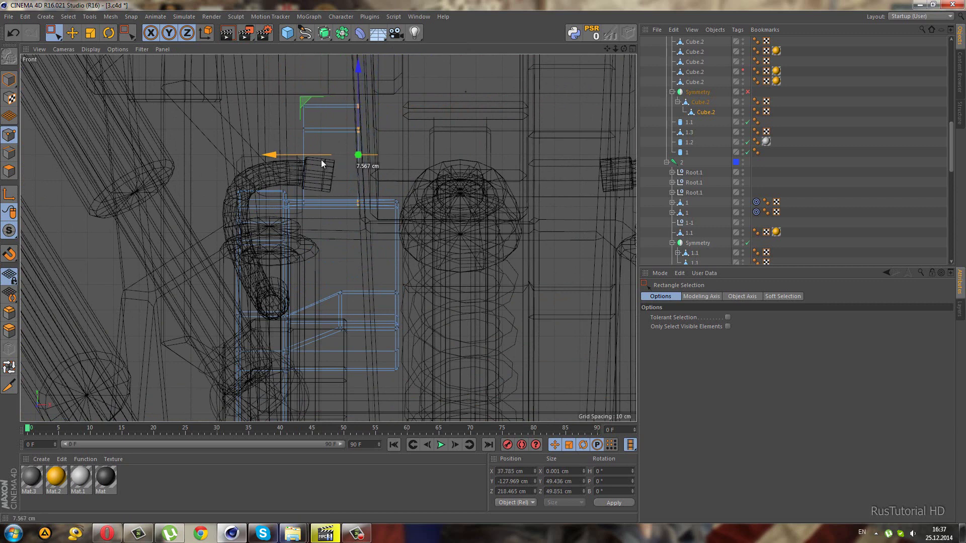
Return to Model mode in Perspective and select cable cylinder 1.1.
{"action": "key", "text": "F1"}
{"action": "scroll", "coordinate": [298, 229], "scroll_direction": "up", "scroll_amount": 3}
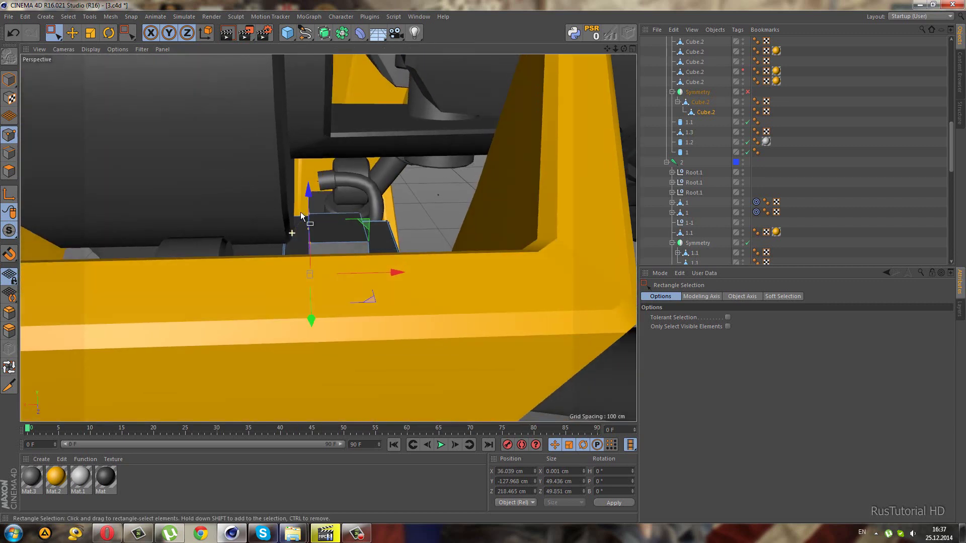
{"action": "scroll", "coordinate": [298, 230], "scroll_direction": "down", "scroll_amount": 3}
{"action": "left_click_drag", "start_coordinate": [297, 231], "coordinate": [359, 222], "text": "alt"}
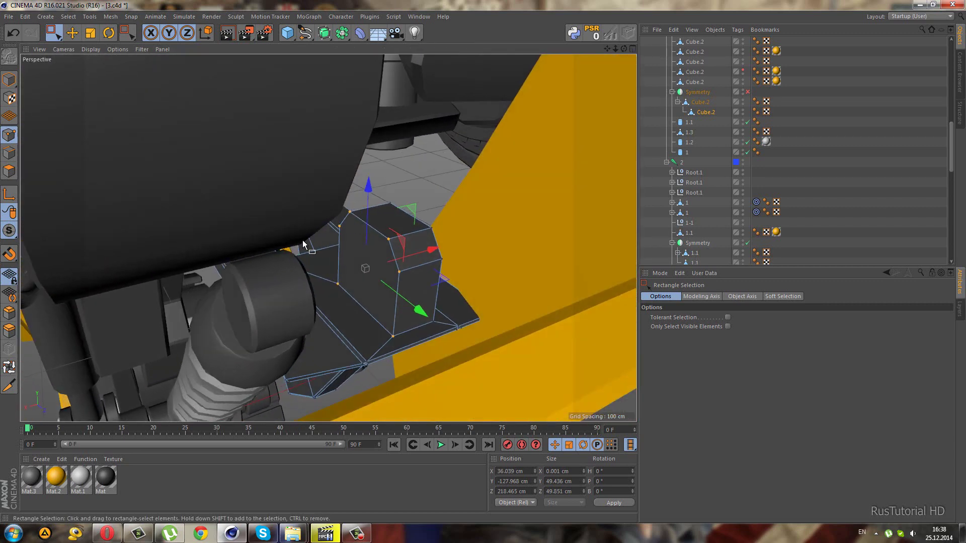
{"action": "left_click", "coordinate": [9, 80]}
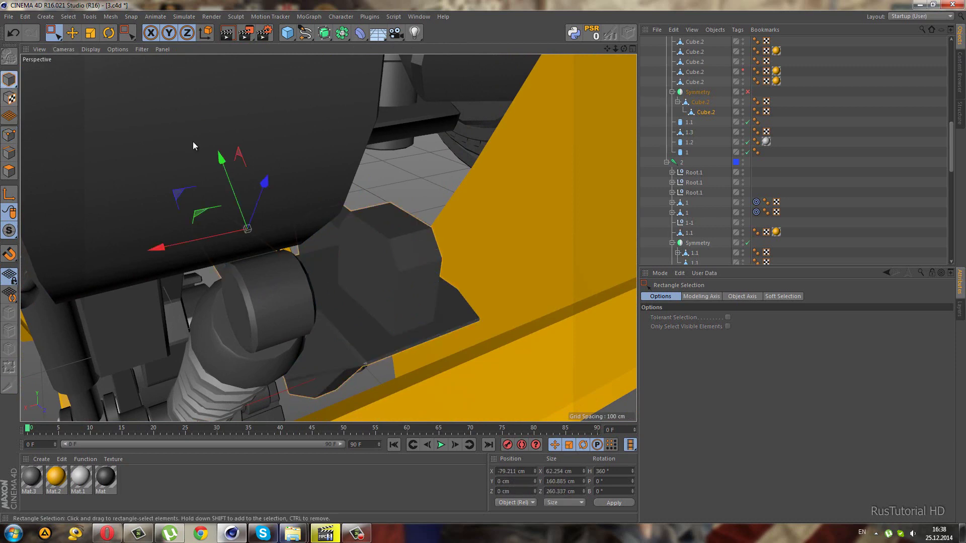
{"action": "mouse_move", "coordinate": [193, 146]}
{"action": "left_mouse_down", "text": "alt"}
{"action": "mouse_move", "coordinate": [286, 210]}
{"action": "mouse_move", "coordinate": [246, 246]}
{"action": "mouse_move", "coordinate": [270, 258]}
{"action": "mouse_move", "coordinate": [331, 248]}
{"action": "mouse_move", "coordinate": [337, 260]}
{"action": "mouse_move", "coordinate": [250, 272]}
{"action": "mouse_move", "coordinate": [296, 263]}
{"action": "left_mouse_up", "text": "alt"}
{"action": "left_click", "coordinate": [270, 258]}
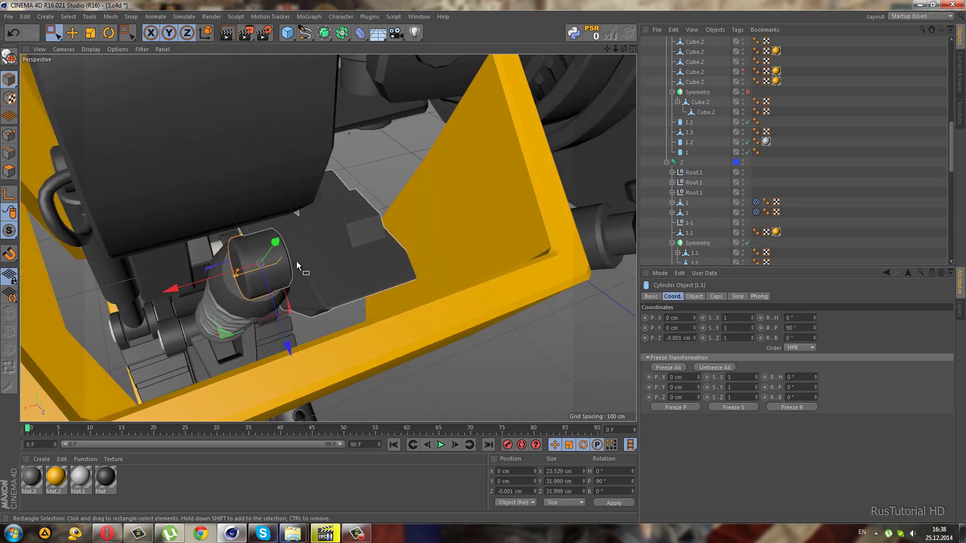
{"action": "scroll", "coordinate": [673, 215], "scroll_direction": "down", "scroll_amount": 3}
{"action": "scroll", "coordinate": [690, 211], "scroll_direction": "down", "scroll_amount": 3}
{"action": "scroll", "coordinate": [690, 202], "scroll_direction": "up", "scroll_amount": 5}
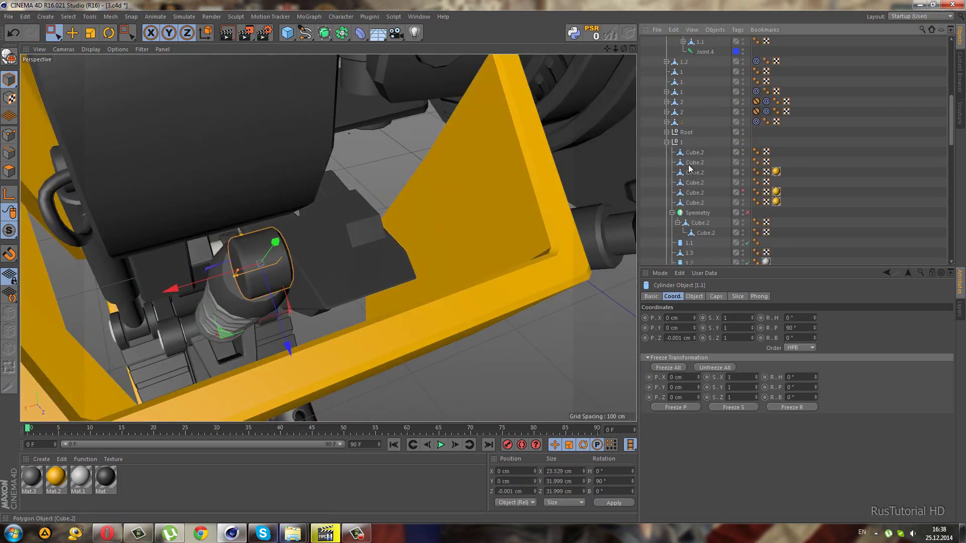
{"action": "left_click", "coordinate": [666, 122]}
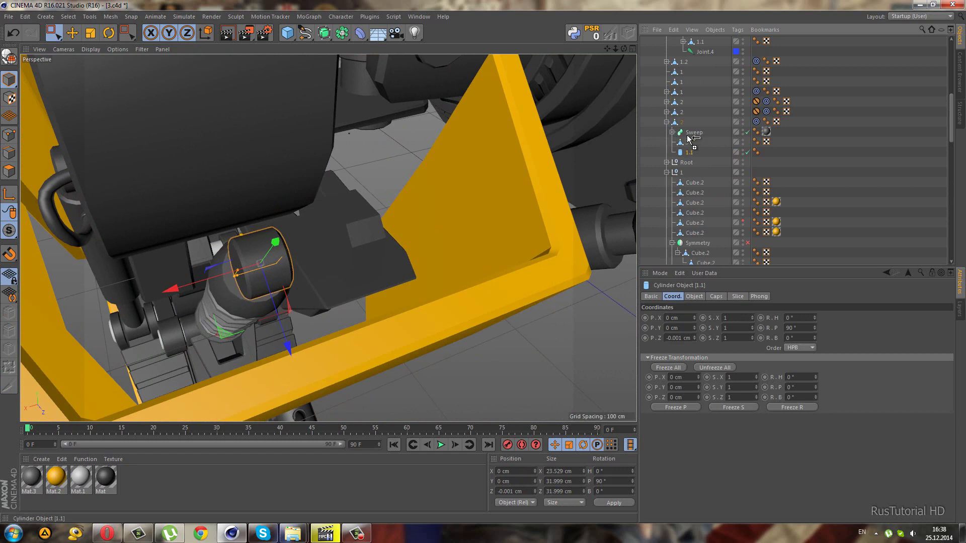
{"action": "left_click_drag", "start_coordinate": [679, 119], "coordinate": [679, 121]}
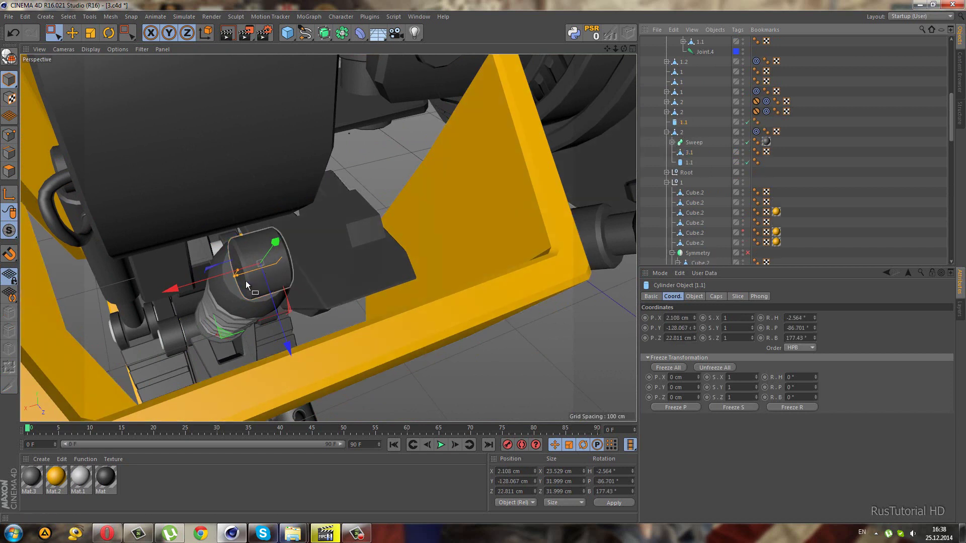
{"action": "mouse_move", "coordinate": [225, 278]}
{"action": "left_mouse_down"}
{"action": "mouse_move", "coordinate": [270, 265]}
{"action": "mouse_move", "coordinate": [231, 275]}
{"action": "left_mouse_up"}
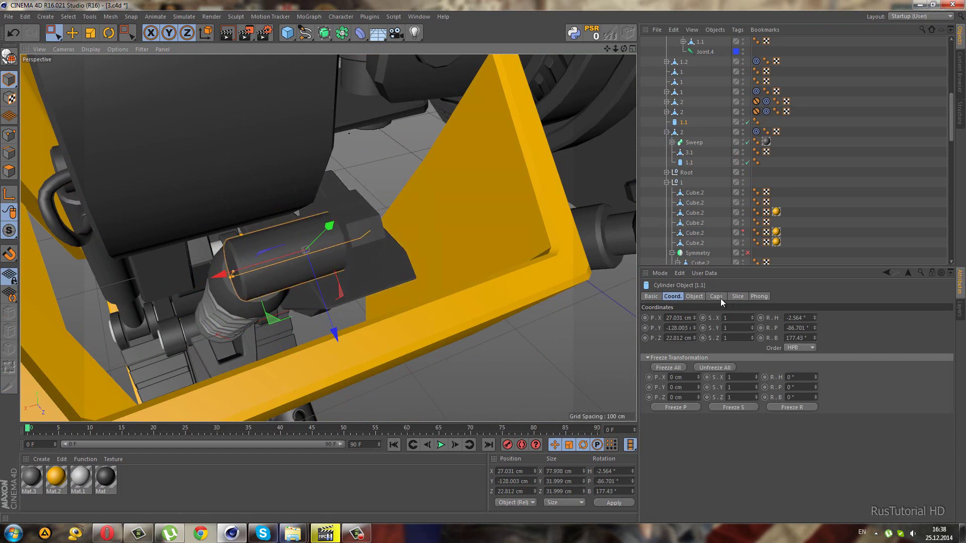
{"action": "left_click", "coordinate": [695, 296]}
{"action": "left_click", "coordinate": [733, 320]}
{"action": "left_click", "coordinate": [734, 319]}
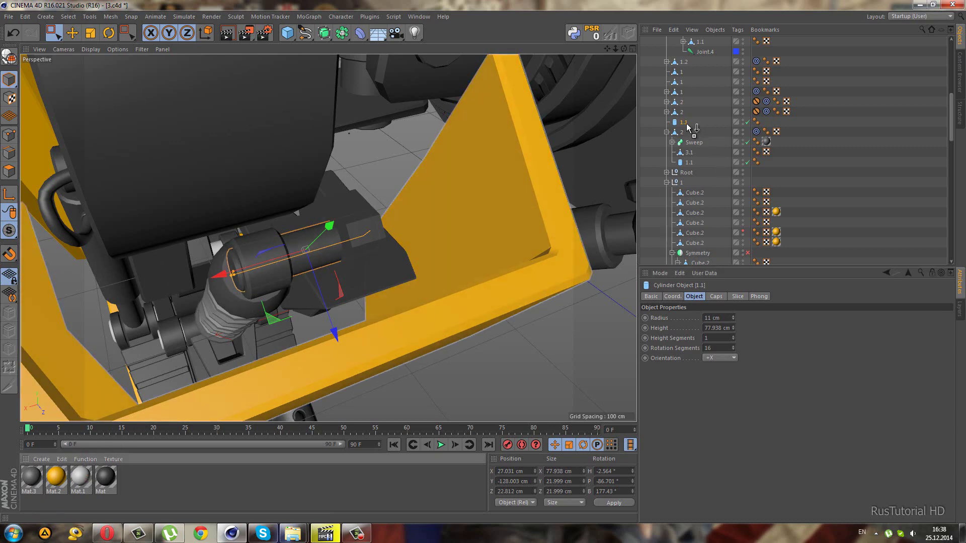
{"action": "left_click_drag", "start_coordinate": [78, 478], "coordinate": [684, 122]}
{"action": "mouse_move", "coordinate": [382, 185]}
{"action": "left_mouse_down", "text": "alt"}
{"action": "mouse_move", "coordinate": [333, 180]}
{"action": "mouse_move", "coordinate": [378, 171]}
{"action": "mouse_move", "coordinate": [389, 183]}
{"action": "mouse_move", "coordinate": [340, 215]}
{"action": "mouse_move", "coordinate": [333, 97]}
{"action": "mouse_move", "coordinate": [373, 85]}
{"action": "mouse_move", "coordinate": [421, 98]}
{"action": "mouse_move", "coordinate": [335, 183]}
{"action": "mouse_move", "coordinate": [295, 268]}
{"action": "mouse_move", "coordinate": [234, 253]}
{"action": "mouse_move", "coordinate": [292, 238]}
{"action": "mouse_move", "coordinate": [280, 262]}
{"action": "mouse_move", "coordinate": [265, 258]}
{"action": "mouse_move", "coordinate": [321, 232]}
{"action": "mouse_move", "coordinate": [319, 262]}
{"action": "mouse_move", "coordinate": [352, 252]}
{"action": "left_mouse_up", "text": "alt"}
{"action": "left_click", "coordinate": [789, 219]}
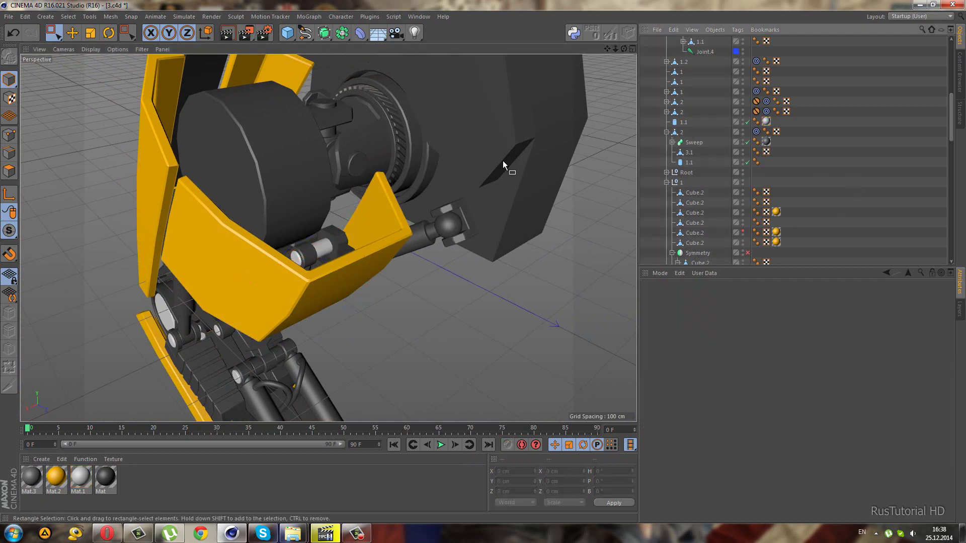
{"action": "mouse_move", "coordinate": [503, 162]}
{"action": "left_mouse_down", "text": "alt"}
{"action": "mouse_move", "coordinate": [433, 160]}
{"action": "mouse_move", "coordinate": [482, 158]}
{"action": "mouse_move", "coordinate": [303, 241]}
{"action": "mouse_move", "coordinate": [345, 209]}
{"action": "left_mouse_up", "text": "alt"}
{"action": "left_click_drag", "start_coordinate": [363, 164], "coordinate": [343, 180], "text": "alt"}
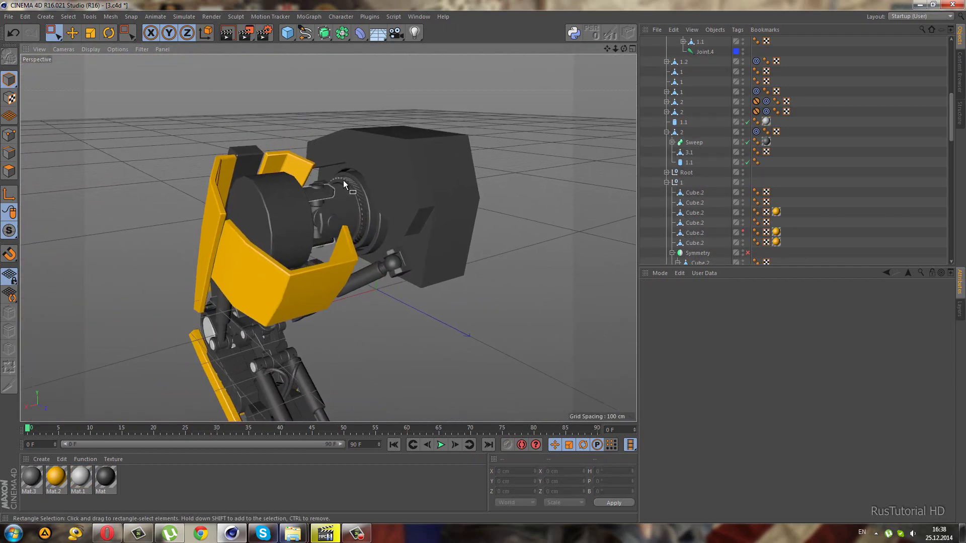
{"action": "mouse_move", "coordinate": [357, 130]}
{"action": "left_mouse_down", "text": "alt"}
{"action": "mouse_move", "coordinate": [279, 214]}
{"action": "mouse_move", "coordinate": [299, 232]}
{"action": "mouse_move", "coordinate": [392, 246]}
{"action": "mouse_move", "coordinate": [346, 248]}
{"action": "left_mouse_up", "text": "alt"}
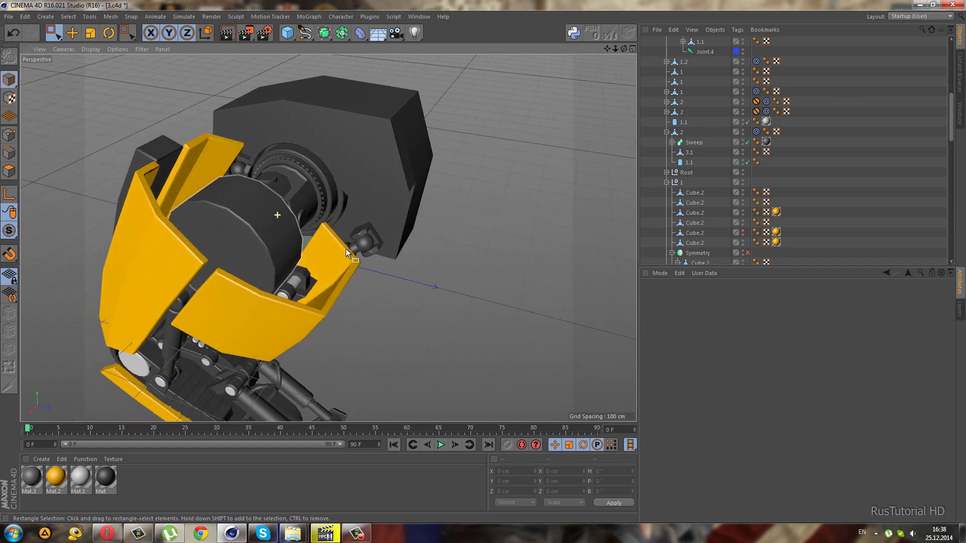
{"action": "left_click", "coordinate": [277, 231]}
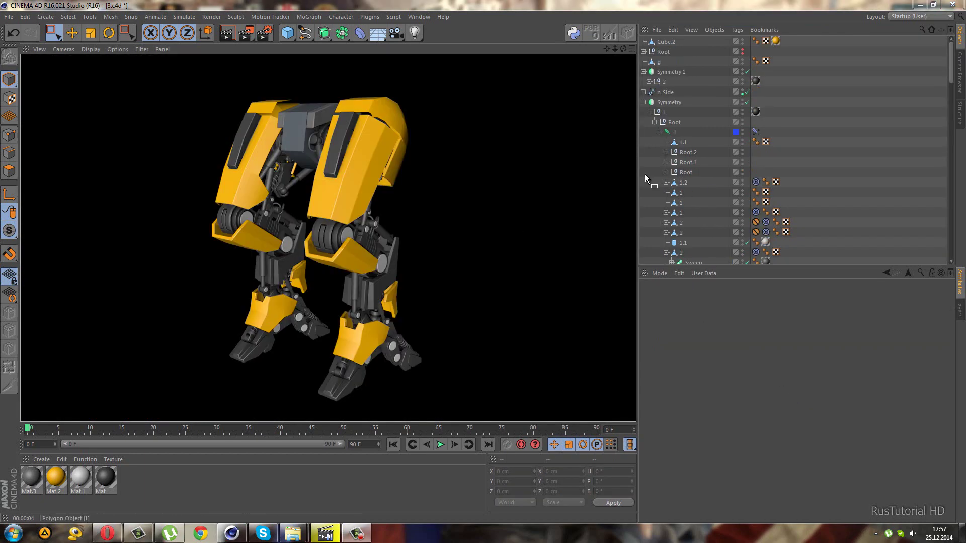
Hide the robot's mirrored half in the viewport and inspect the remaining camera head.
{"action": "scroll", "coordinate": [347, 132], "scroll_direction": "up", "scroll_amount": 1}
{"action": "scroll", "coordinate": [327, 116], "scroll_direction": "up", "scroll_amount": 3}
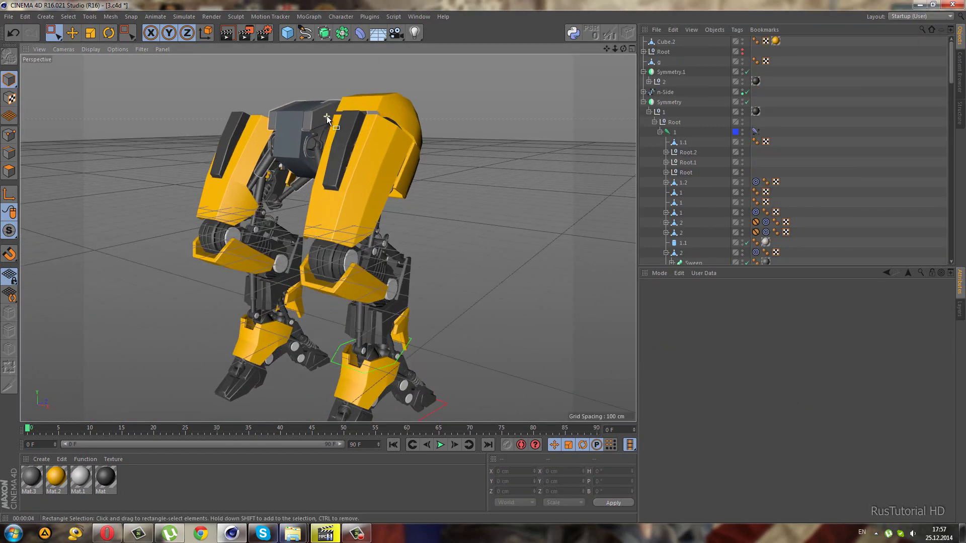
{"action": "scroll", "coordinate": [352, 144], "scroll_direction": "up", "scroll_amount": 3}
{"action": "left_click_drag", "start_coordinate": [354, 146], "coordinate": [468, 156], "text": "alt"}
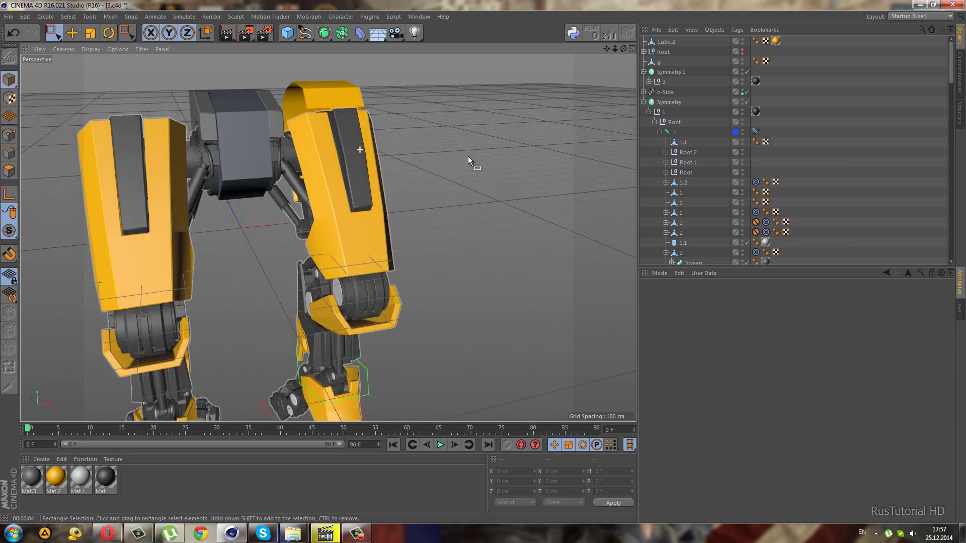
{"action": "mouse_move", "coordinate": [403, 158]}
{"action": "left_mouse_down", "text": "alt"}
{"action": "mouse_move", "coordinate": [355, 146]}
{"action": "mouse_move", "coordinate": [503, 142]}
{"action": "left_mouse_up", "text": "alt"}
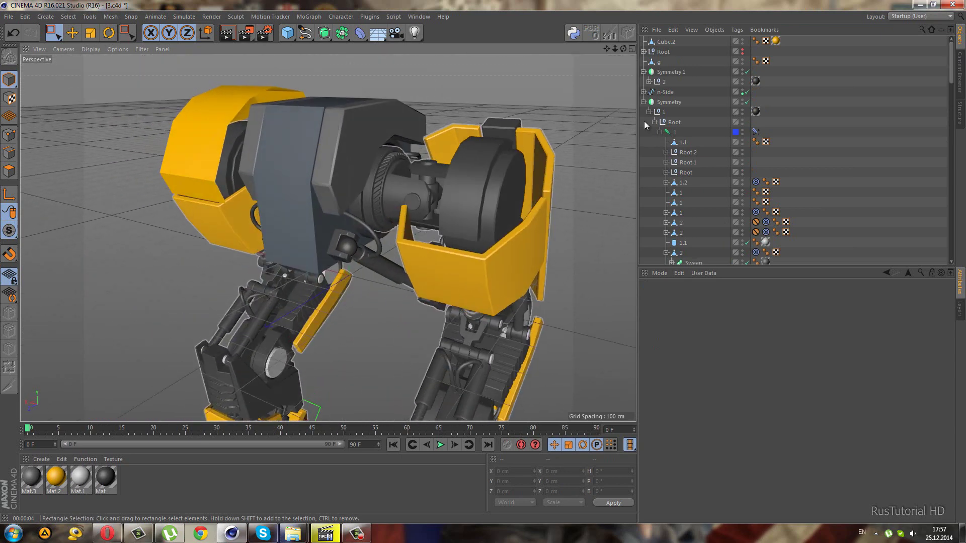
{"action": "left_click", "coordinate": [742, 99]}
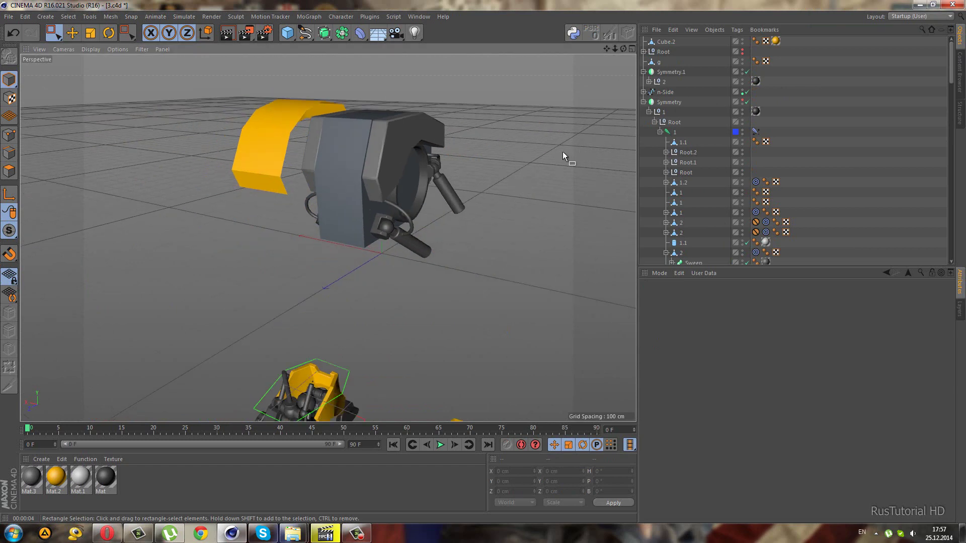
{"action": "mouse_move", "coordinate": [562, 152]}
{"action": "left_mouse_down", "text": "alt"}
{"action": "mouse_move", "coordinate": [470, 164]}
{"action": "mouse_move", "coordinate": [364, 148]}
{"action": "mouse_move", "coordinate": [632, 128]}
{"action": "left_mouse_up", "text": "alt"}
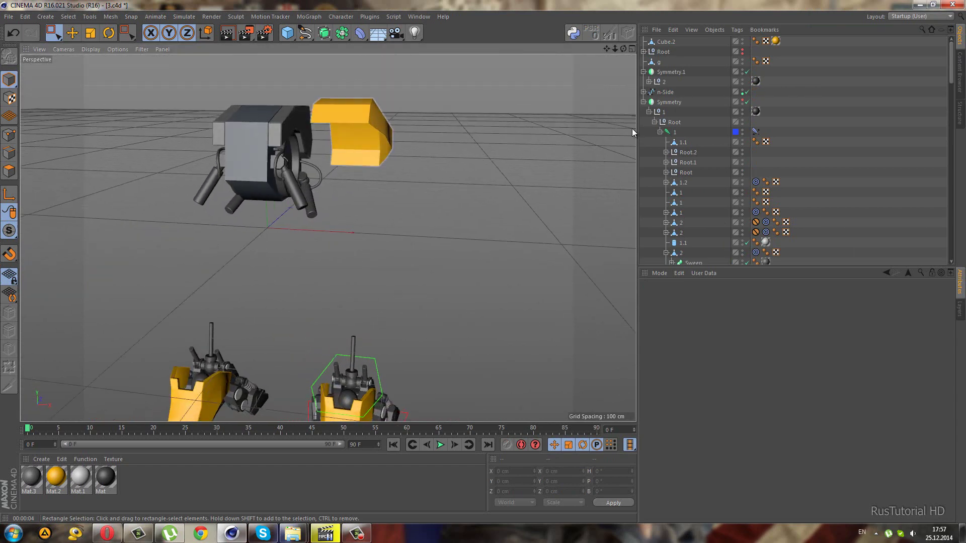
Toggle the Symmetry object off, on and off again, then select and expand Symmetry.1.
{"action": "left_click", "coordinate": [747, 101]}
{"action": "mouse_move", "coordinate": [422, 150]}
{"action": "left_mouse_down", "text": "alt"}
{"action": "mouse_move", "coordinate": [338, 155]}
{"action": "mouse_move", "coordinate": [216, 136]}
{"action": "mouse_move", "coordinate": [188, 143]}
{"action": "mouse_move", "coordinate": [264, 161]}
{"action": "mouse_move", "coordinate": [357, 163]}
{"action": "mouse_move", "coordinate": [470, 150]}
{"action": "mouse_move", "coordinate": [578, 157]}
{"action": "mouse_move", "coordinate": [597, 144]}
{"action": "mouse_move", "coordinate": [487, 267]}
{"action": "mouse_move", "coordinate": [267, 166]}
{"action": "mouse_move", "coordinate": [274, 168]}
{"action": "left_mouse_up", "text": "alt"}
{"action": "left_click", "coordinate": [747, 102]}
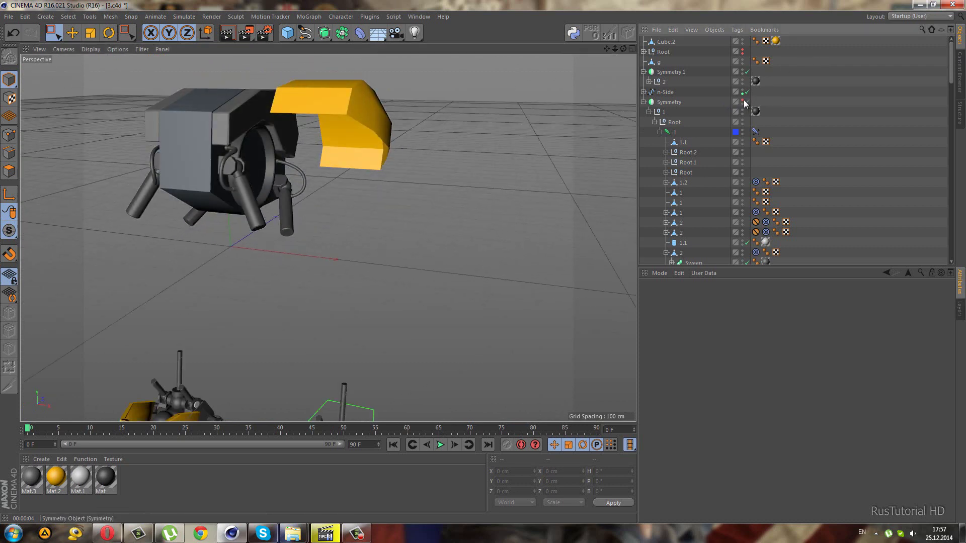
{"action": "left_click_drag", "start_coordinate": [594, 187], "coordinate": [496, 230], "text": "alt"}
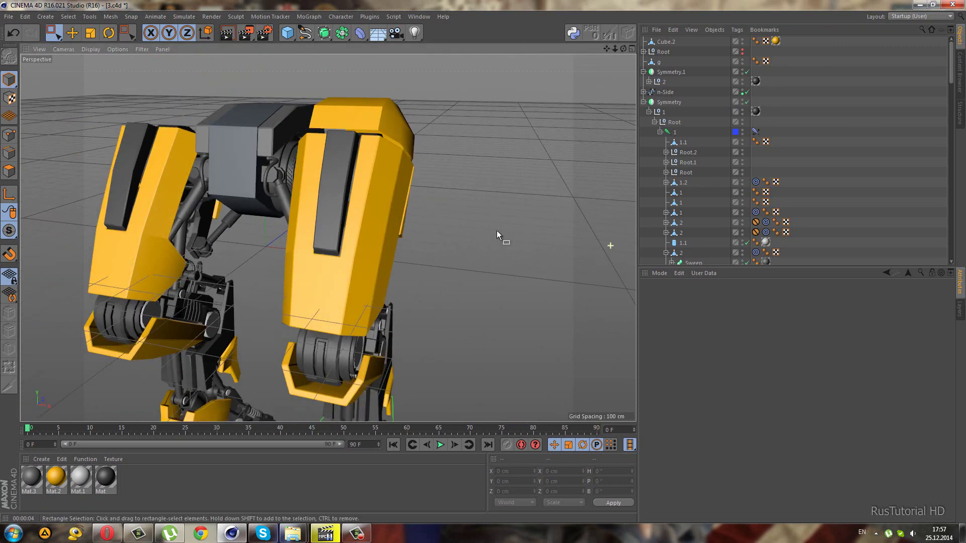
{"action": "left_click", "coordinate": [747, 101]}
{"action": "mouse_move", "coordinate": [324, 284]}
{"action": "left_mouse_down", "text": "alt"}
{"action": "mouse_move", "coordinate": [323, 234]}
{"action": "mouse_move", "coordinate": [361, 224]}
{"action": "mouse_move", "coordinate": [307, 245]}
{"action": "mouse_move", "coordinate": [247, 245]}
{"action": "left_mouse_up", "text": "alt"}
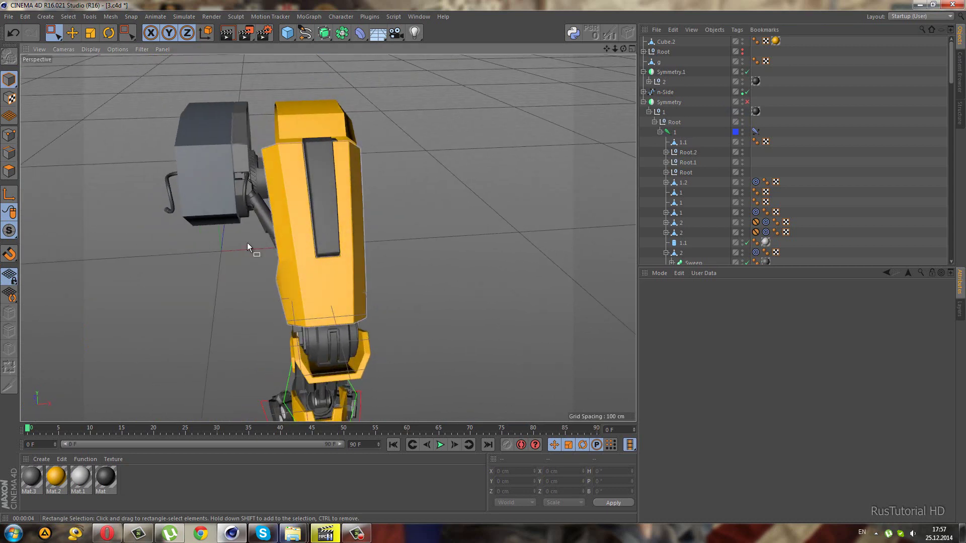
{"action": "left_click", "coordinate": [168, 190]}
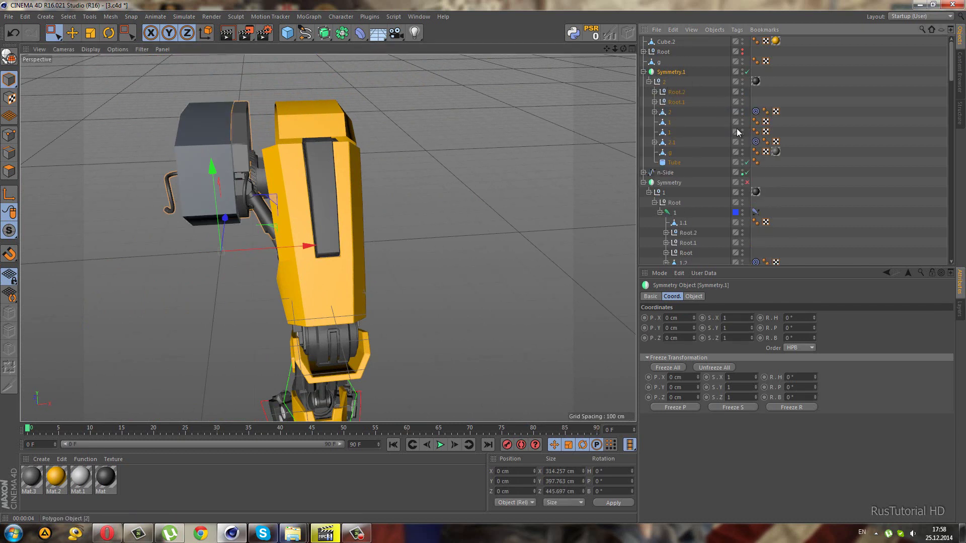
Hide the yellow outer shell Cube.2 in the editor.
{"action": "left_click", "coordinate": [644, 72]}
{"action": "left_click", "coordinate": [451, 223]}
{"action": "mouse_move", "coordinate": [451, 223]}
{"action": "left_mouse_down", "text": "alt"}
{"action": "mouse_move", "coordinate": [436, 207]}
{"action": "mouse_move", "coordinate": [605, 224]}
{"action": "mouse_move", "coordinate": [606, 233]}
{"action": "mouse_move", "coordinate": [267, 198]}
{"action": "left_mouse_up", "text": "alt"}
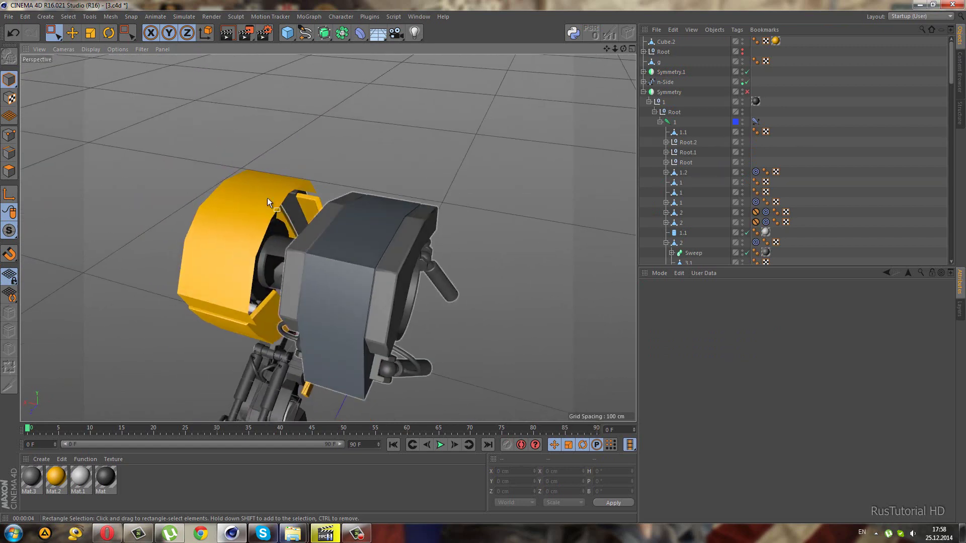
{"action": "left_click", "coordinate": [267, 201]}
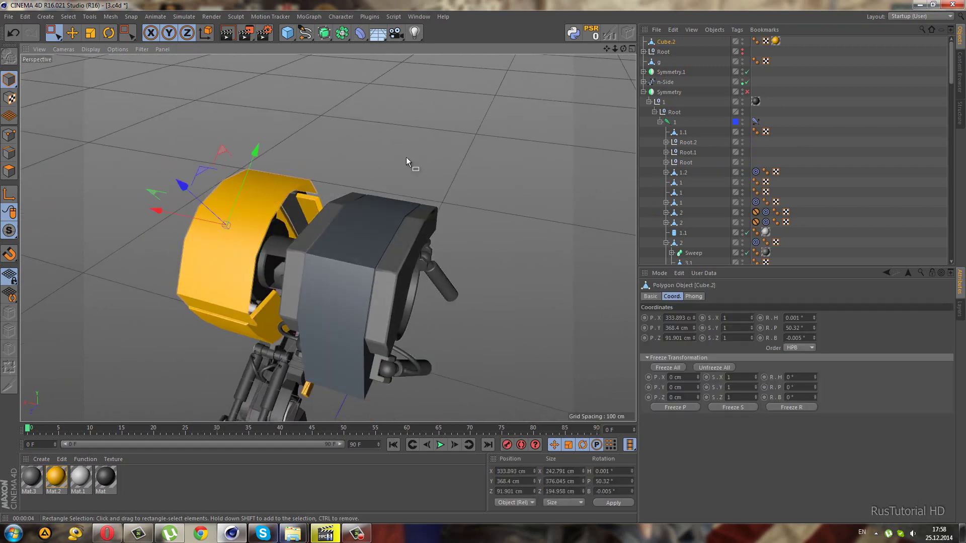
{"action": "left_click", "coordinate": [742, 43]}
Tilt the dark disc 1.1 to about 6.4° pitch.
{"action": "mouse_move", "coordinate": [197, 230]}
{"action": "left_mouse_down", "text": "alt"}
{"action": "mouse_move", "coordinate": [246, 256]}
{"action": "mouse_move", "coordinate": [309, 250]}
{"action": "mouse_move", "coordinate": [240, 252]}
{"action": "mouse_move", "coordinate": [294, 261]}
{"action": "mouse_move", "coordinate": [324, 279]}
{"action": "mouse_move", "coordinate": [249, 207]}
{"action": "left_mouse_up", "text": "alt"}
{"action": "left_click", "coordinate": [294, 261]}
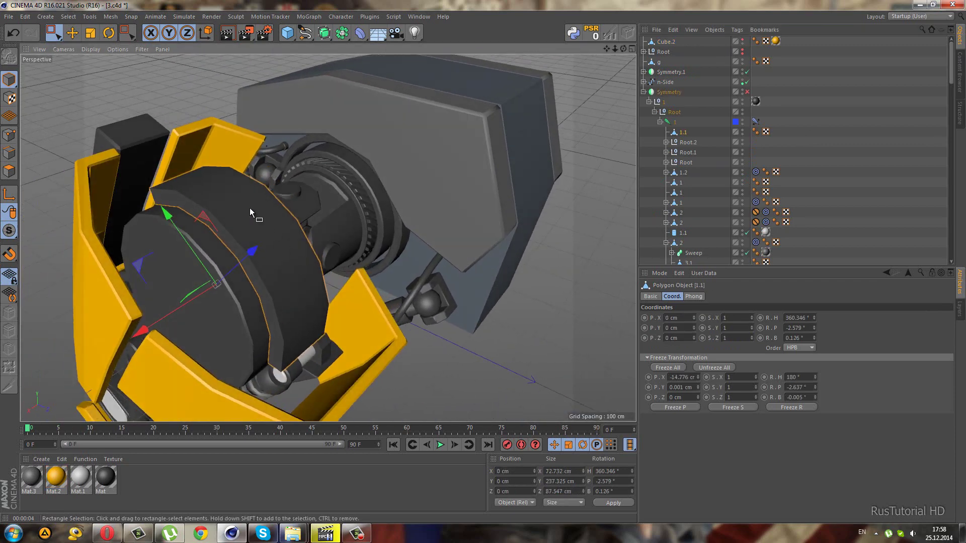
{"action": "left_click", "coordinate": [109, 33]}
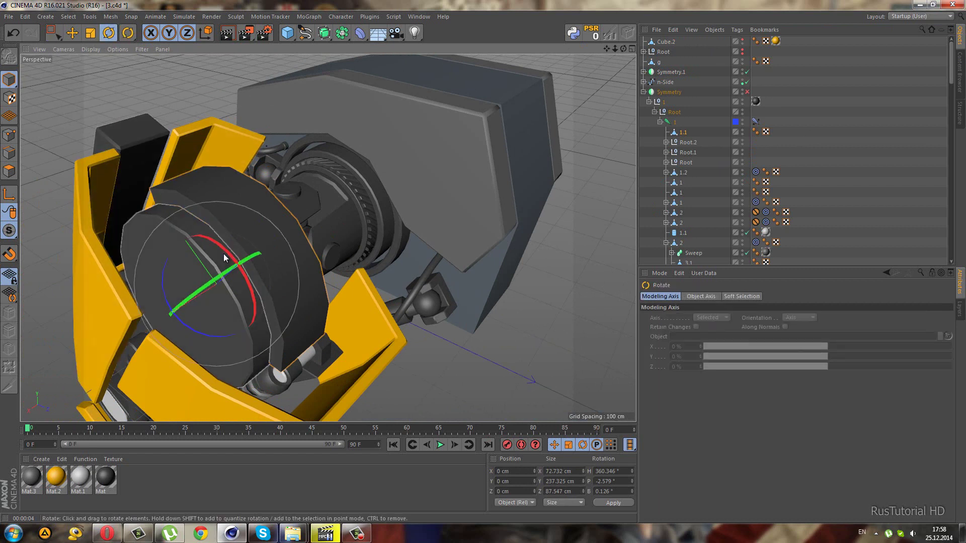
{"action": "key", "text": "ctrl+z"}
{"action": "left_click_drag", "start_coordinate": [222, 253], "coordinate": [101, 91]}
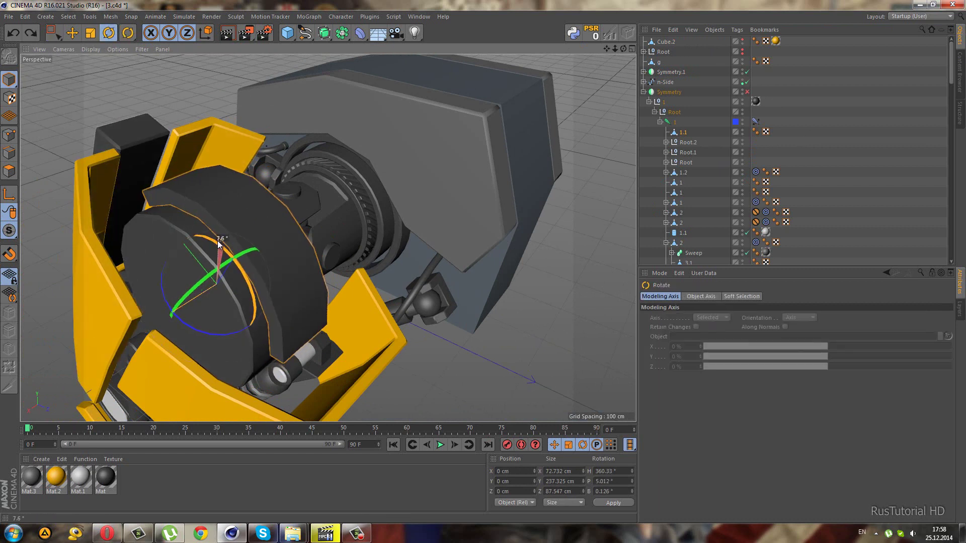
{"action": "left_click", "coordinate": [56, 33]}
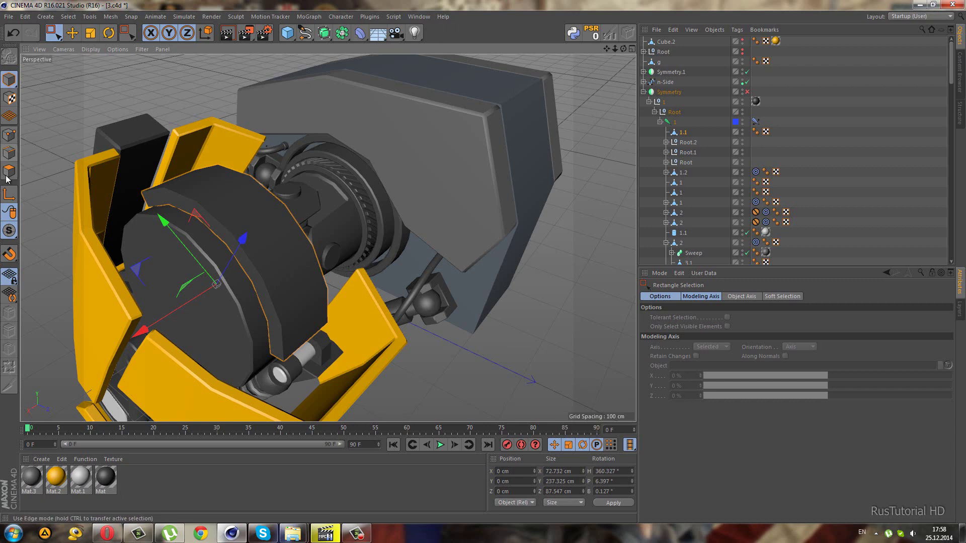
Loop-select an edge loop around the disc's rim in Edge mode.
{"action": "left_click", "coordinate": [6, 158]}
{"action": "key", "text": "u"}
{"action": "key", "text": "l"}
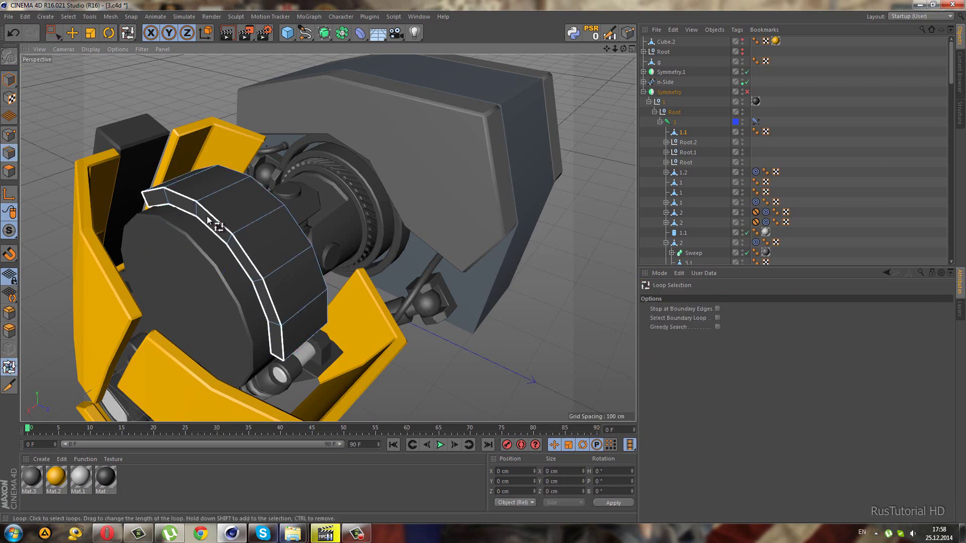
{"action": "left_click", "coordinate": [216, 214]}
{"action": "left_click", "coordinate": [205, 222]}
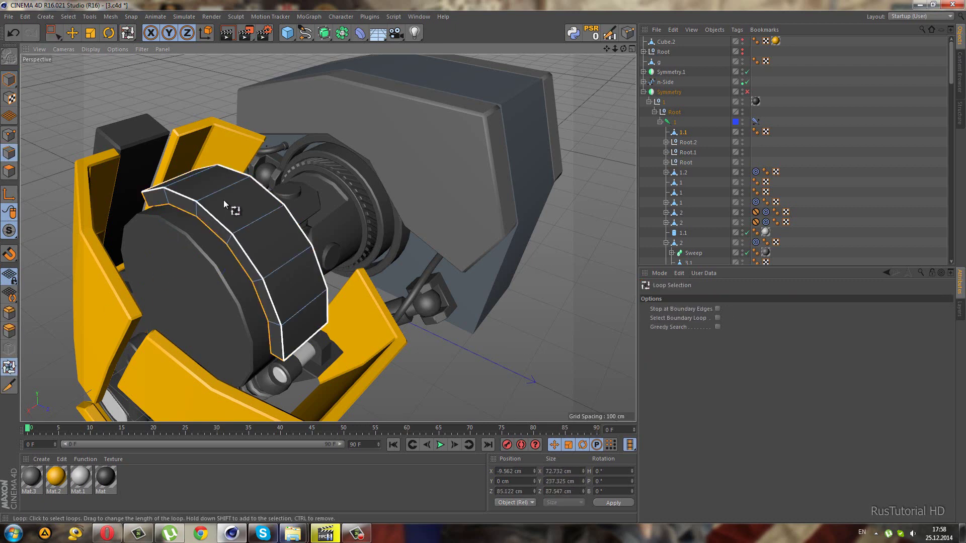
{"action": "left_click_drag", "start_coordinate": [223, 201], "coordinate": [191, 219], "text": "alt"}
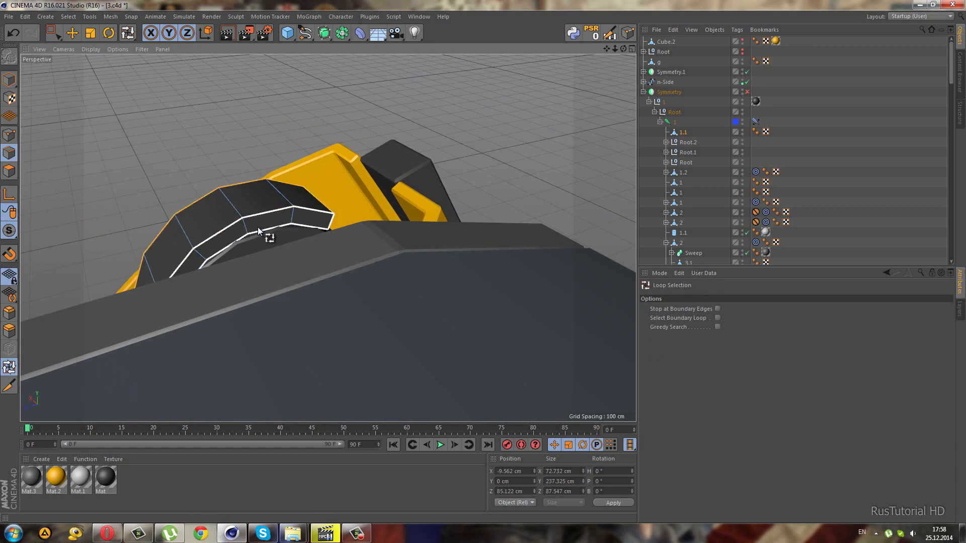
{"action": "mouse_move", "coordinate": [271, 213]}
{"action": "left_mouse_down", "text": "alt"}
{"action": "mouse_move", "coordinate": [110, 210]}
{"action": "mouse_move", "coordinate": [298, 278]}
{"action": "left_mouse_up", "text": "alt"}
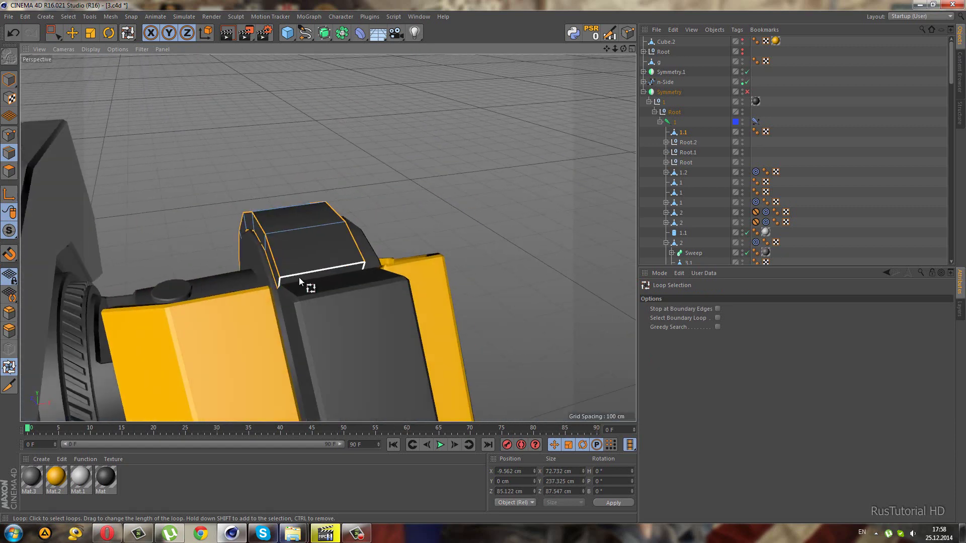
{"action": "mouse_move", "coordinate": [181, 197]}
{"action": "left_mouse_down", "text": "alt"}
{"action": "mouse_move", "coordinate": [390, 173]}
{"action": "mouse_move", "coordinate": [427, 86]}
{"action": "mouse_move", "coordinate": [454, 123]}
{"action": "mouse_move", "coordinate": [450, 210]}
{"action": "left_mouse_up", "text": "alt"}
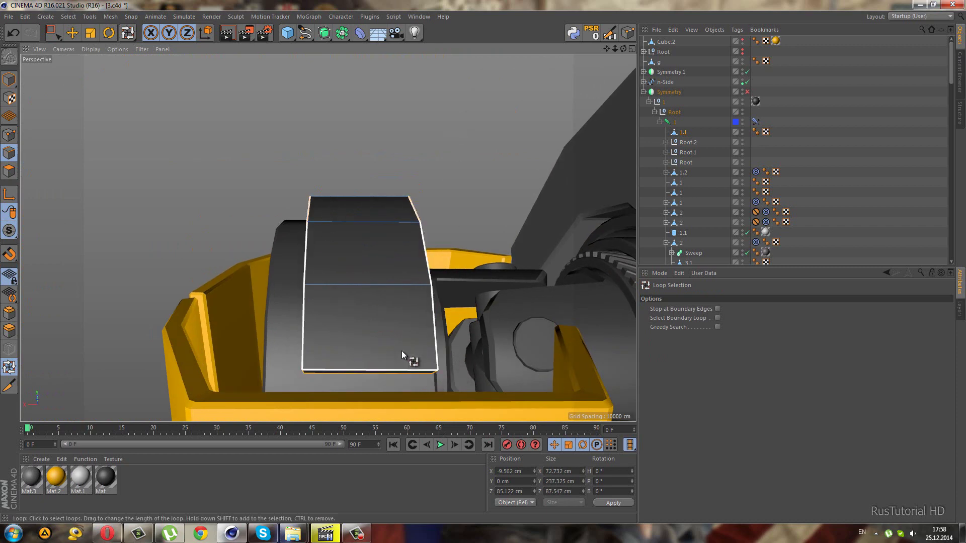
{"action": "left_click_drag", "start_coordinate": [402, 355], "coordinate": [334, 302], "text": "alt"}
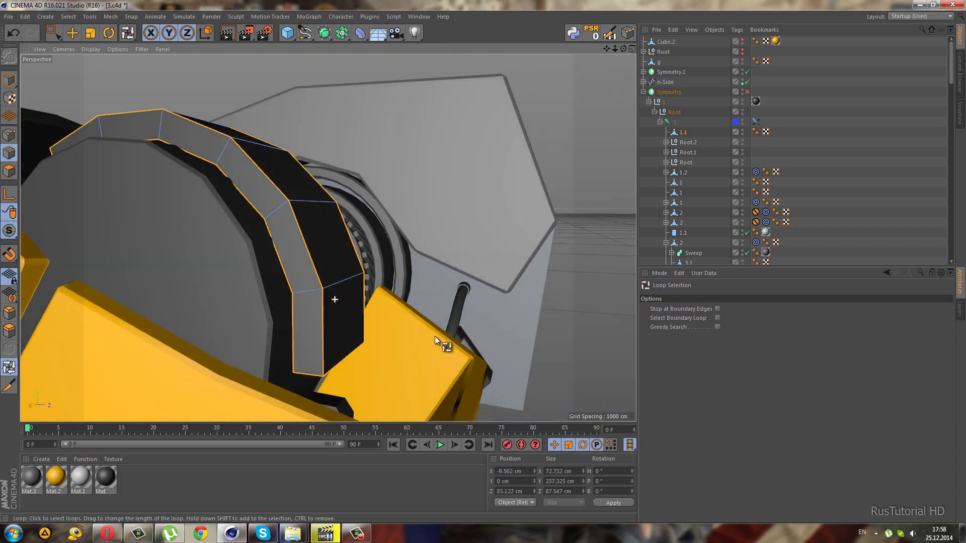
Bevel the selected rim edge loop and return to Model mode.
{"action": "left_click", "coordinate": [7, 315]}
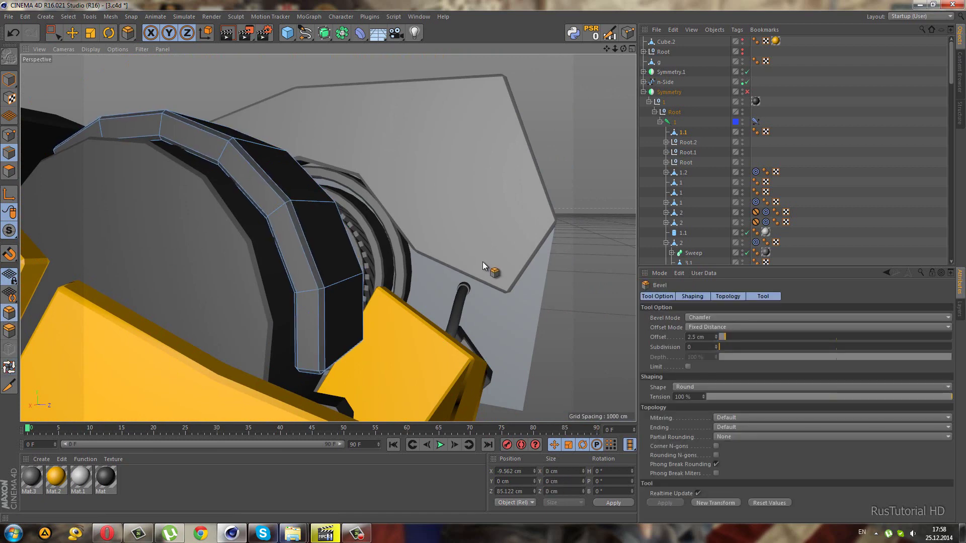
{"action": "mouse_move", "coordinate": [483, 262]}
{"action": "left_mouse_down", "text": "alt"}
{"action": "mouse_move", "coordinate": [190, 243]}
{"action": "mouse_move", "coordinate": [239, 277]}
{"action": "left_mouse_up", "text": "alt"}
{"action": "mouse_move", "coordinate": [439, 153]}
{"action": "left_mouse_down", "text": "alt"}
{"action": "mouse_move", "coordinate": [334, 199]}
{"action": "mouse_move", "coordinate": [312, 192]}
{"action": "left_mouse_up", "text": "alt"}
{"action": "left_click", "coordinate": [54, 33]}
{"action": "left_click", "coordinate": [9, 80]}
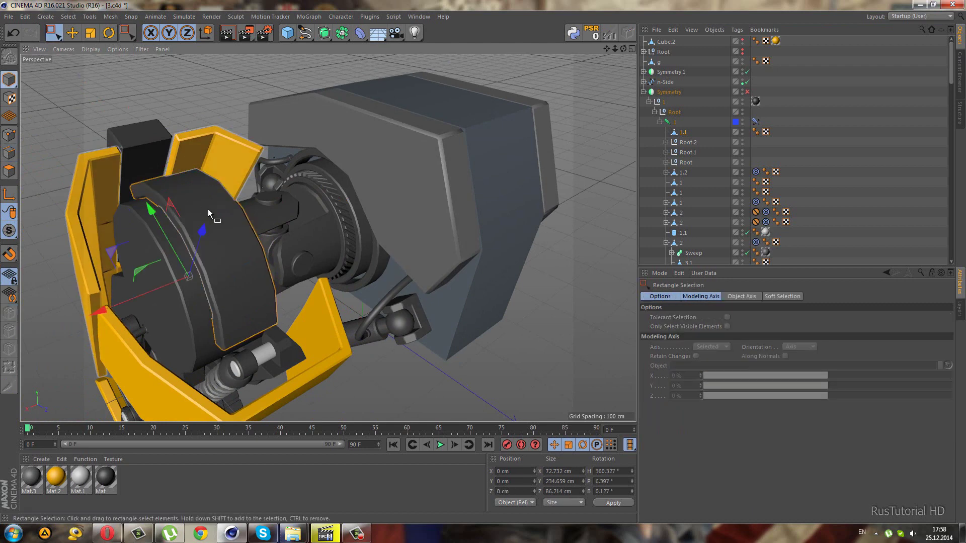
{"action": "left_click_drag", "start_coordinate": [208, 212], "coordinate": [188, 232], "text": "alt"}
{"action": "scroll", "coordinate": [137, 191], "scroll_direction": "up", "scroll_amount": 5}
{"action": "scroll", "coordinate": [129, 191], "scroll_direction": "up", "scroll_amount": 2}
Select and frame the Root null of the cable rig beside the foot, ready to scale it.
{"action": "mouse_move", "coordinate": [129, 191]}
{"action": "left_mouse_down", "text": "alt"}
{"action": "mouse_move", "coordinate": [164, 207]}
{"action": "mouse_move", "coordinate": [169, 198]}
{"action": "mouse_move", "coordinate": [145, 202]}
{"action": "mouse_move", "coordinate": [164, 201]}
{"action": "mouse_move", "coordinate": [215, 229]}
{"action": "mouse_move", "coordinate": [216, 188]}
{"action": "mouse_move", "coordinate": [234, 191]}
{"action": "mouse_move", "coordinate": [201, 182]}
{"action": "mouse_move", "coordinate": [203, 174]}
{"action": "mouse_move", "coordinate": [292, 198]}
{"action": "mouse_move", "coordinate": [268, 154]}
{"action": "mouse_move", "coordinate": [262, 192]}
{"action": "mouse_move", "coordinate": [280, 226]}
{"action": "mouse_move", "coordinate": [346, 234]}
{"action": "mouse_move", "coordinate": [280, 240]}
{"action": "mouse_move", "coordinate": [322, 232]}
{"action": "left_mouse_up", "text": "alt"}
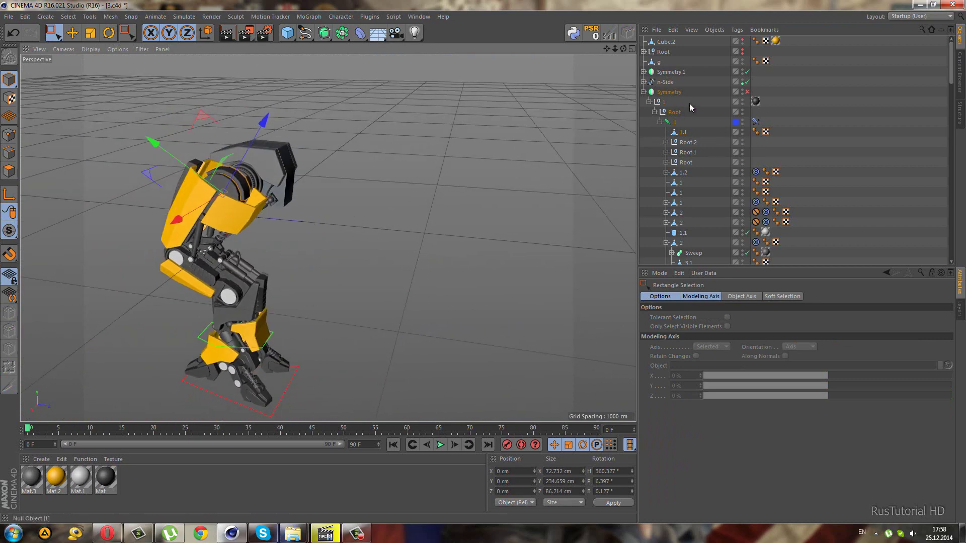
{"action": "left_click", "coordinate": [743, 52]}
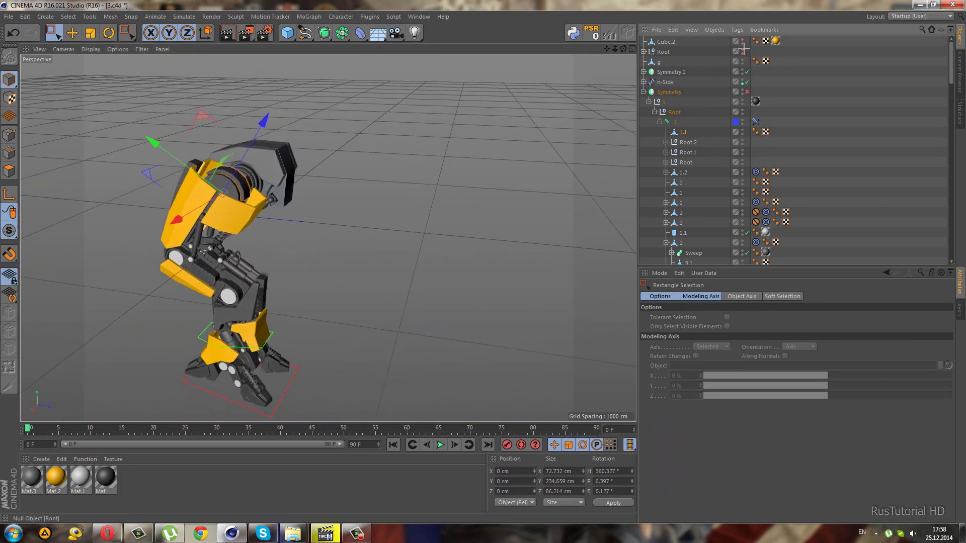
{"action": "left_click", "coordinate": [666, 55]}
{"action": "key", "text": "o"}
{"action": "scroll", "coordinate": [395, 340], "scroll_direction": "up", "scroll_amount": 5}
{"action": "scroll", "coordinate": [346, 363], "scroll_direction": "up", "scroll_amount": 3}
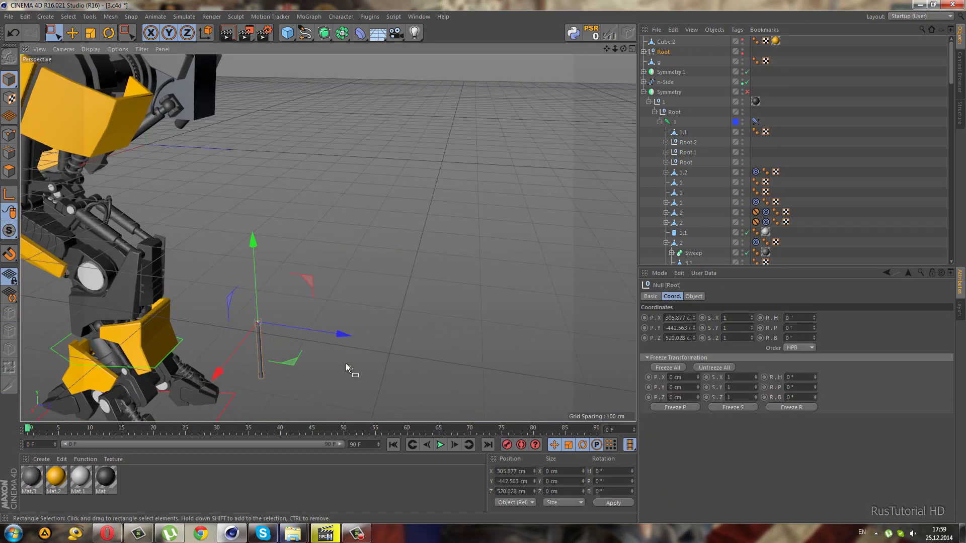
{"action": "scroll", "coordinate": [465, 227], "scroll_direction": "up", "scroll_amount": 3}
{"action": "mouse_move", "coordinate": [465, 227]}
{"action": "left_mouse_down", "text": "alt"}
{"action": "mouse_move", "coordinate": [265, 95]}
{"action": "mouse_move", "coordinate": [573, 220]}
{"action": "mouse_move", "coordinate": [589, 211]}
{"action": "left_mouse_up", "text": "alt"}
{"action": "left_click", "coordinate": [95, 34]}
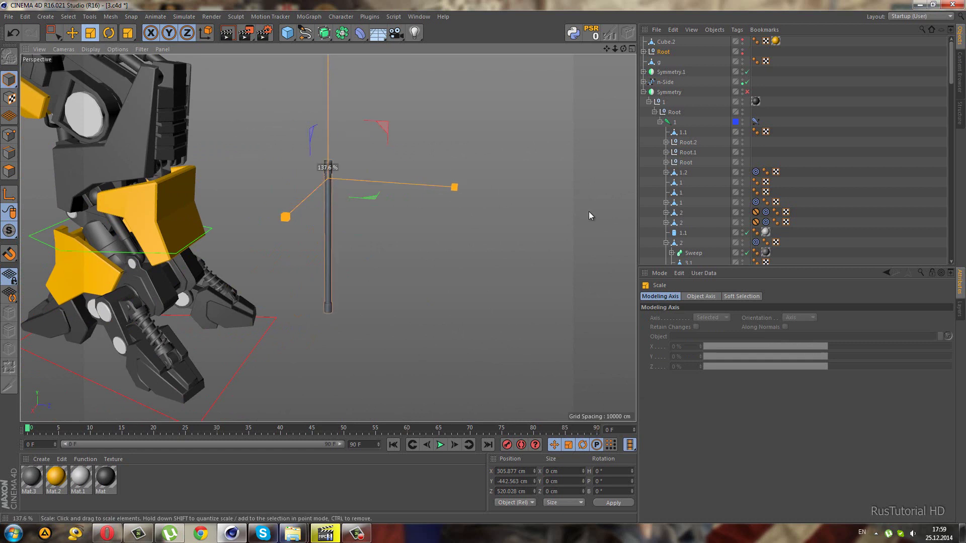
Expand the Root rig and turn on layer visibility to show its joint rings.
{"action": "left_click", "coordinate": [644, 52]}
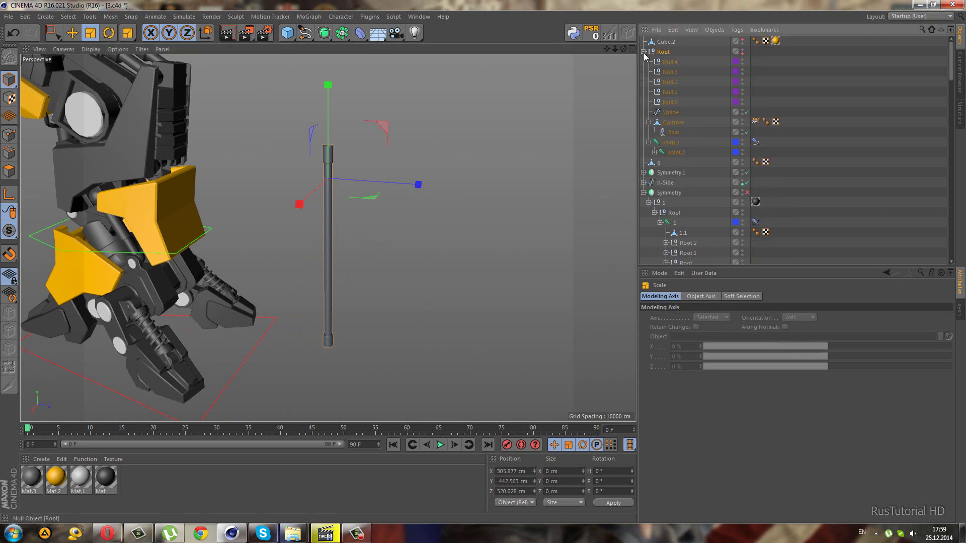
{"action": "left_click", "coordinate": [961, 308]}
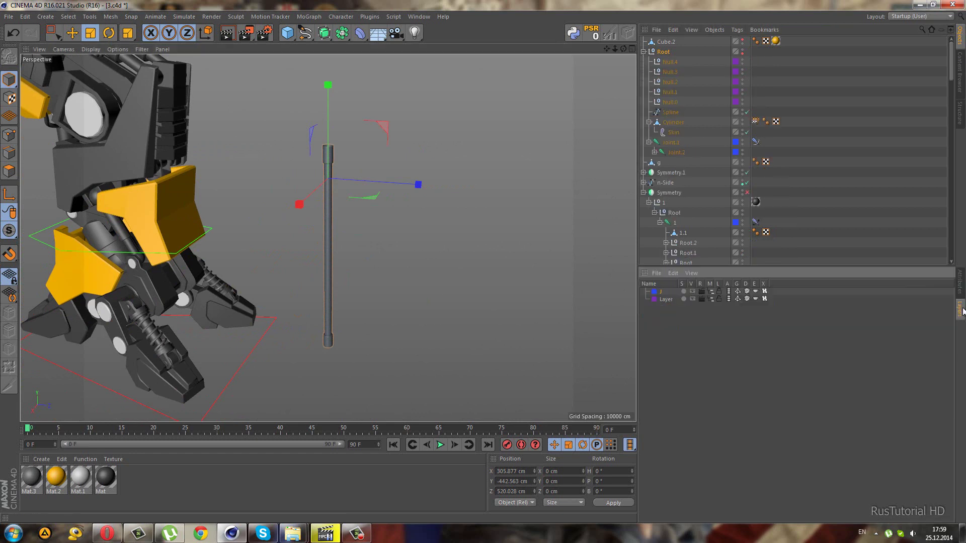
{"action": "left_click", "coordinate": [691, 299]}
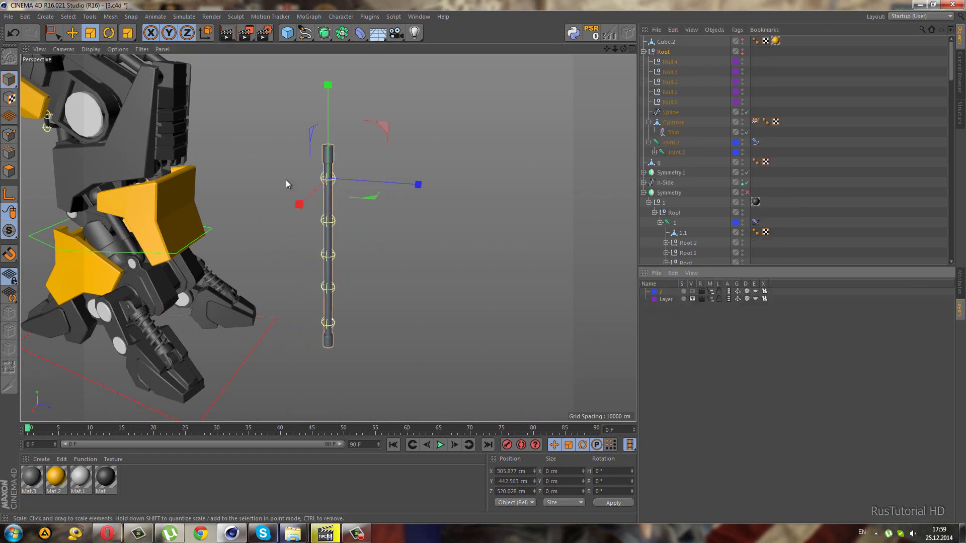
{"action": "scroll", "coordinate": [285, 179], "scroll_direction": "up", "scroll_amount": 2}
Test-bend the cylinder by moving Null.4, then undo it back to straight.
{"action": "key", "text": "0"}
{"action": "key", "text": "e"}
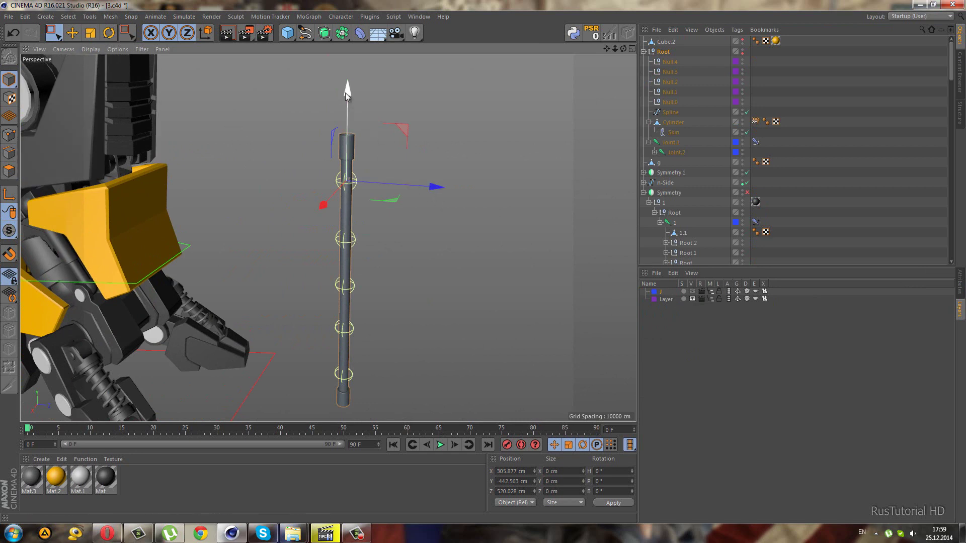
{"action": "left_click", "coordinate": [670, 62]}
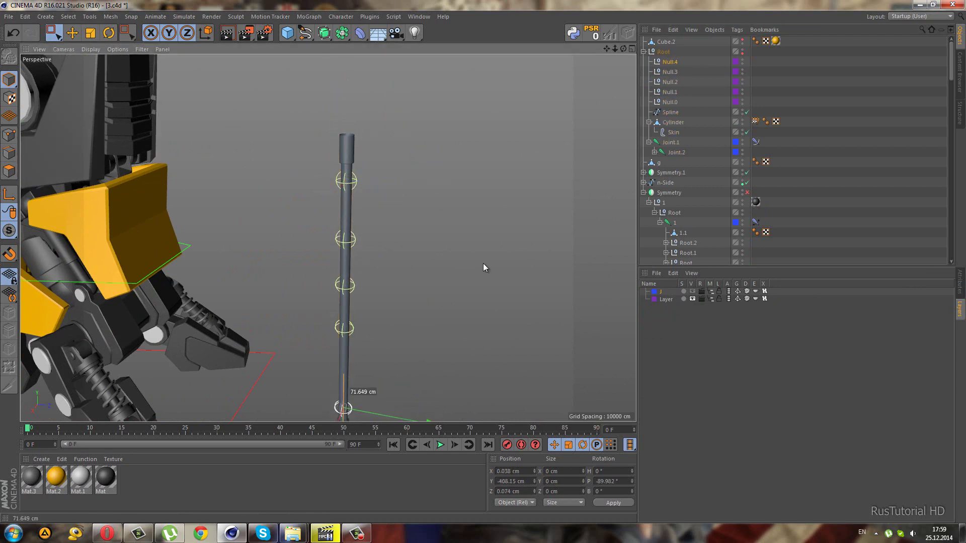
{"action": "mouse_move", "coordinate": [483, 267]}
{"action": "left_mouse_down"}
{"action": "mouse_move", "coordinate": [365, 409]}
{"action": "mouse_move", "coordinate": [455, 362]}
{"action": "mouse_move", "coordinate": [446, 347]}
{"action": "mouse_move", "coordinate": [316, 314]}
{"action": "mouse_move", "coordinate": [292, 295]}
{"action": "left_mouse_up"}
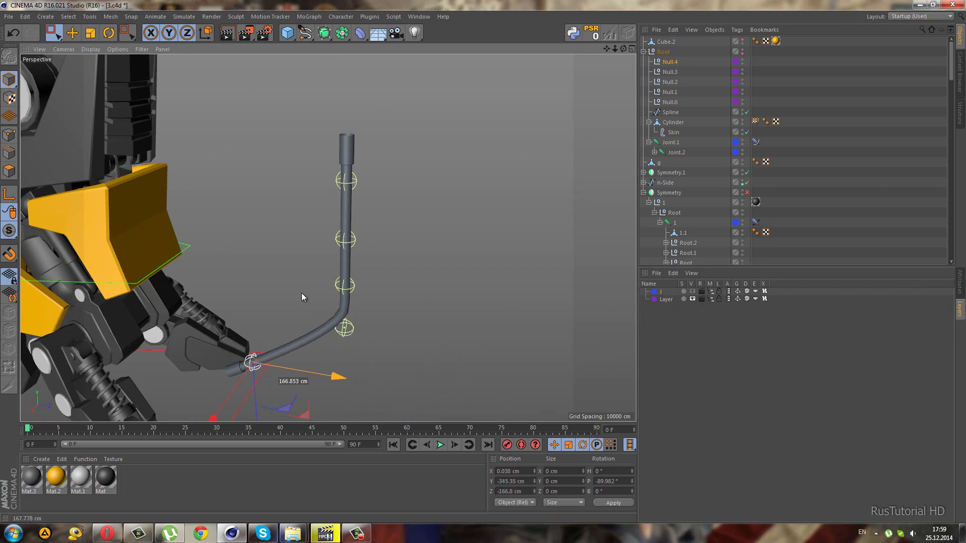
{"action": "mouse_move", "coordinate": [308, 412]}
{"action": "left_mouse_down"}
{"action": "mouse_move", "coordinate": [304, 361]}
{"action": "mouse_move", "coordinate": [303, 381]}
{"action": "left_mouse_up"}
{"action": "key", "text": "ctrl+z"}
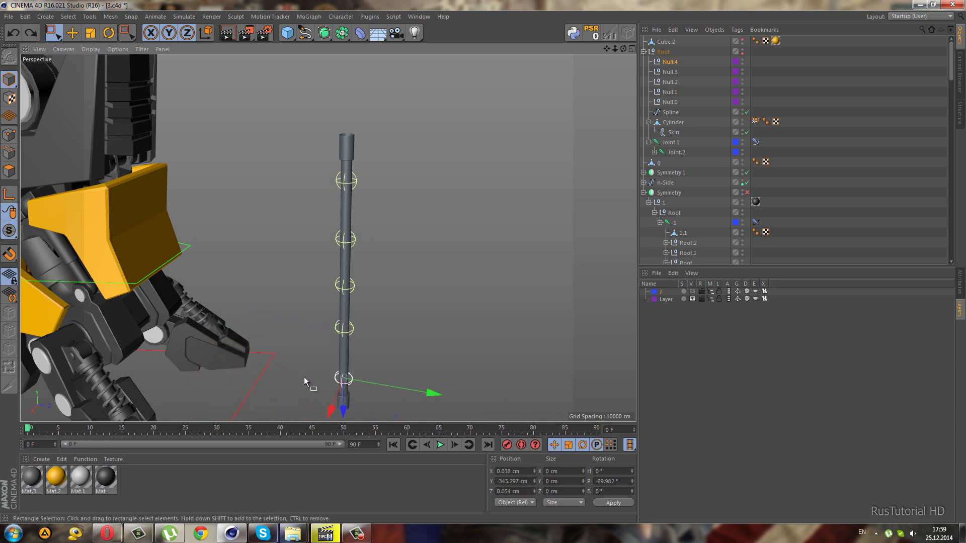
{"action": "key", "text": "ctrl+z"}
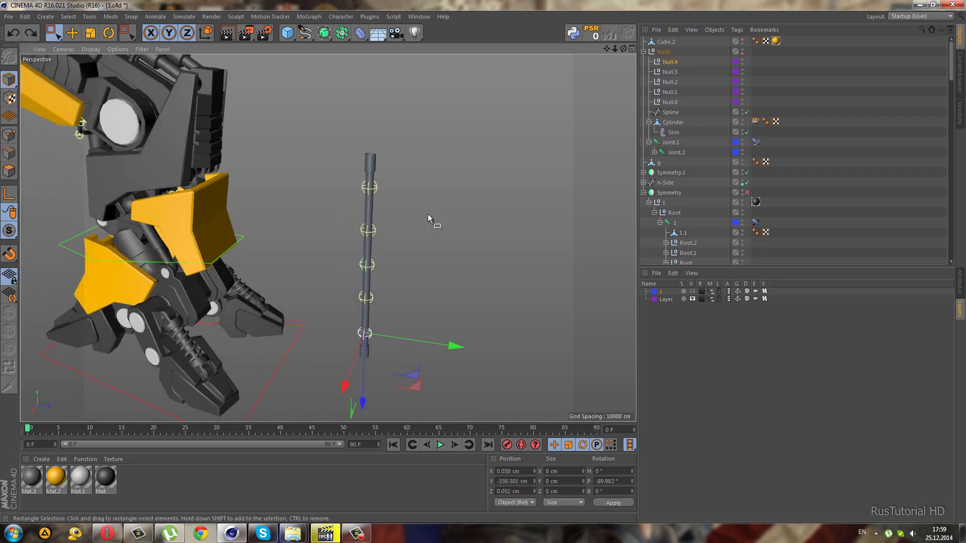
Collapse Root and copy the rig with Edit > Copy.
{"action": "left_click", "coordinate": [644, 51]}
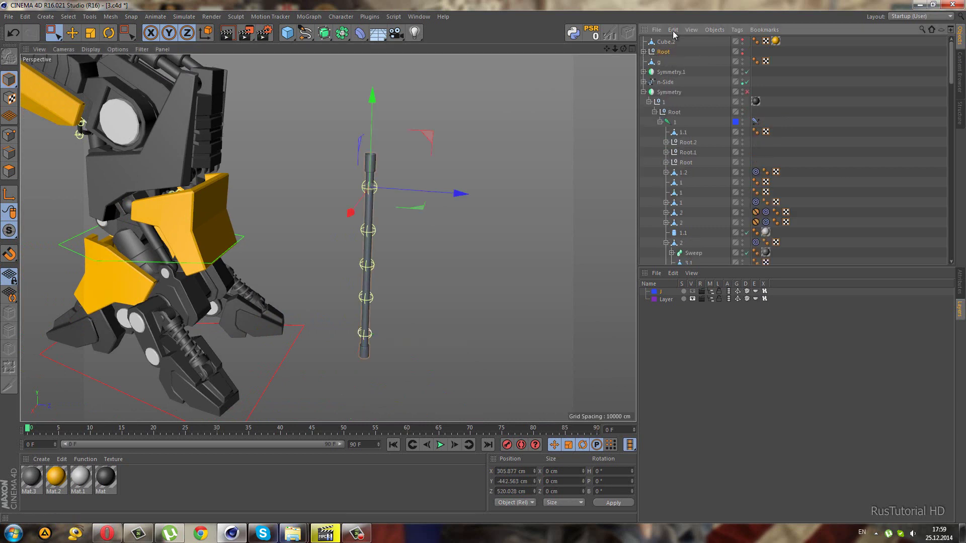
{"action": "left_click", "coordinate": [673, 31]}
{"action": "left_click", "coordinate": [692, 79]}
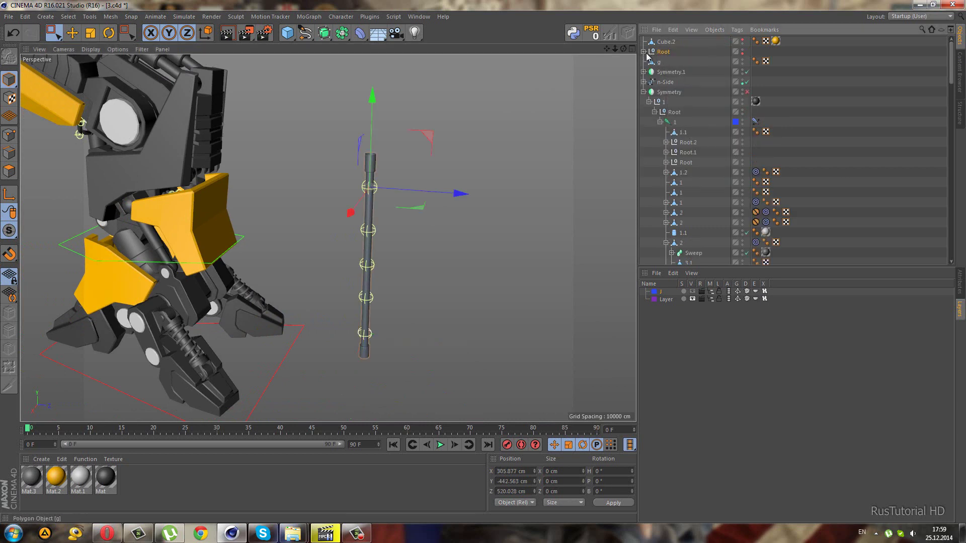
Hide the original Root rig and paste a copy as Root.1.
{"action": "left_click", "coordinate": [744, 50], "text": "ctrl"}
{"action": "left_click", "coordinate": [674, 30]}
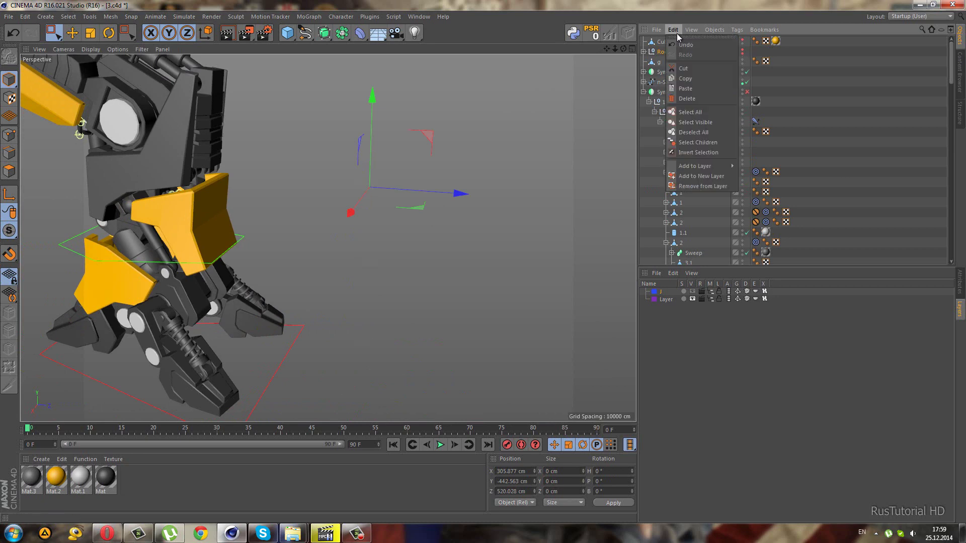
{"action": "left_click", "coordinate": [686, 89]}
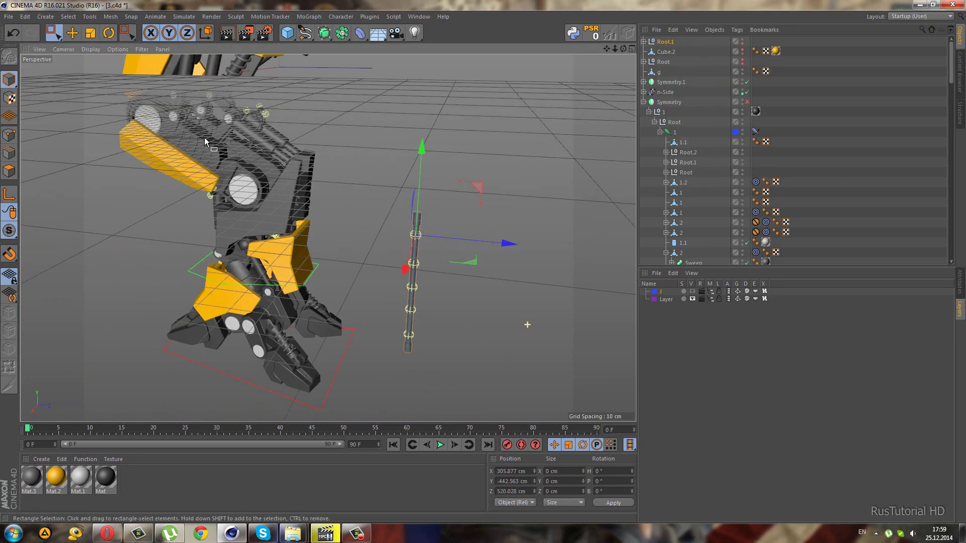
Bank Root.1 to -90° and move it toward the robot's leg.
{"action": "scroll", "coordinate": [335, 292], "scroll_direction": "down", "scroll_amount": 5}
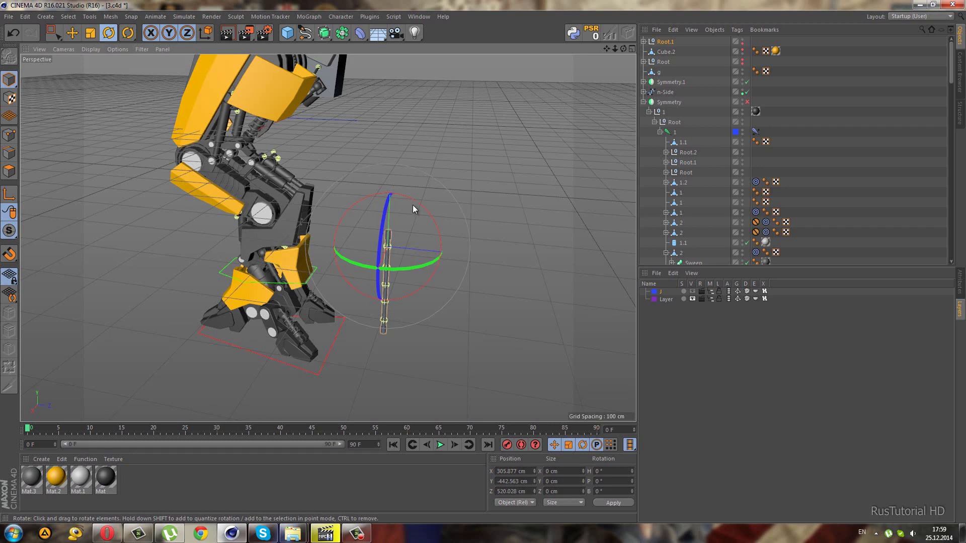
{"action": "left_click_drag", "start_coordinate": [386, 214], "coordinate": [424, 132]}
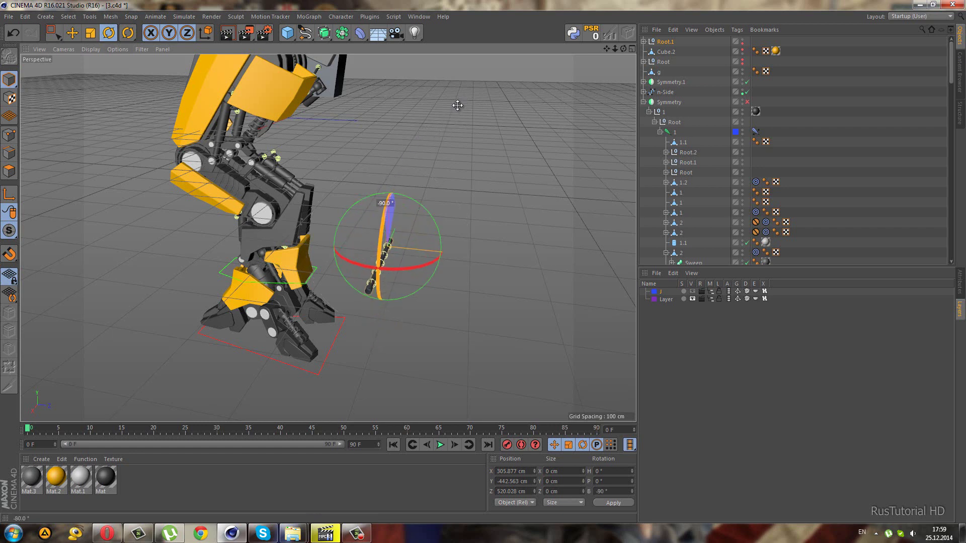
{"action": "left_click", "coordinate": [53, 33]}
{"action": "left_click_drag", "start_coordinate": [290, 196], "coordinate": [490, 236], "text": "alt"}
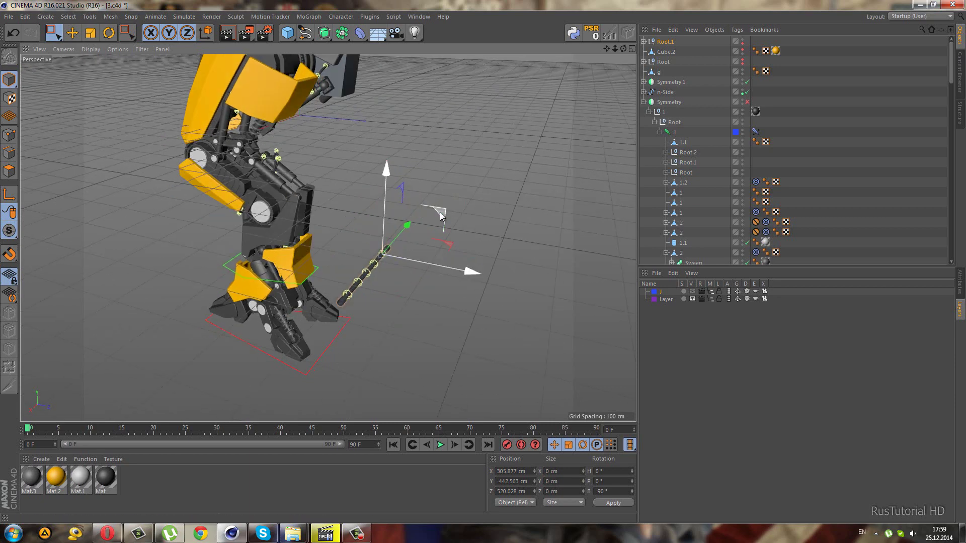
{"action": "mouse_move", "coordinate": [439, 217]}
{"action": "left_mouse_down"}
{"action": "mouse_move", "coordinate": [333, 94]}
{"action": "mouse_move", "coordinate": [351, 140]}
{"action": "left_mouse_up"}
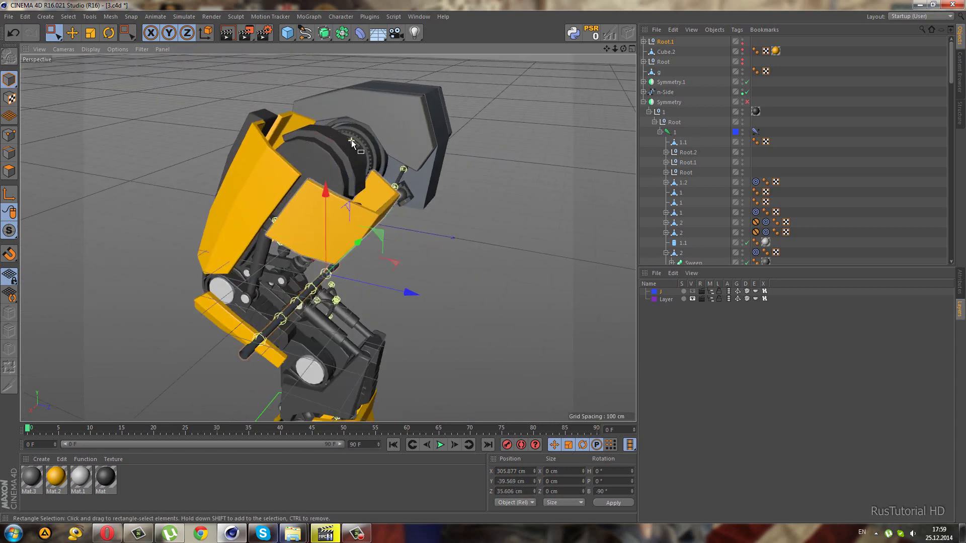
Raise the Root.1 rod to the top of the robot's head frame.
{"action": "left_click_drag", "start_coordinate": [382, 227], "coordinate": [397, 63]}
{"action": "scroll", "coordinate": [370, 107], "scroll_direction": "up", "scroll_amount": 3}
{"action": "scroll", "coordinate": [332, 136], "scroll_direction": "up", "scroll_amount": 3}
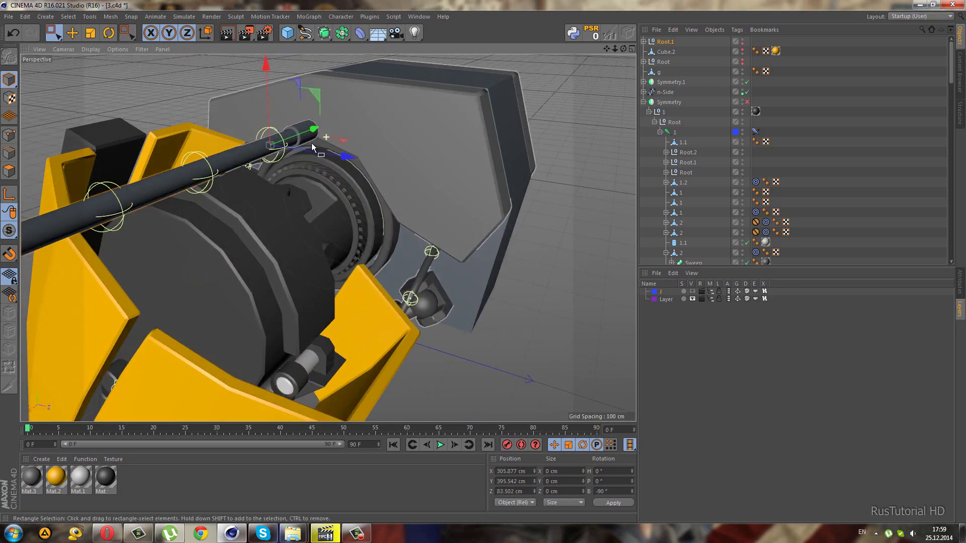
{"action": "mouse_move", "coordinate": [312, 146]}
{"action": "left_mouse_down", "text": "alt"}
{"action": "mouse_move", "coordinate": [294, 154]}
{"action": "mouse_move", "coordinate": [382, 81]}
{"action": "left_mouse_up", "text": "alt"}
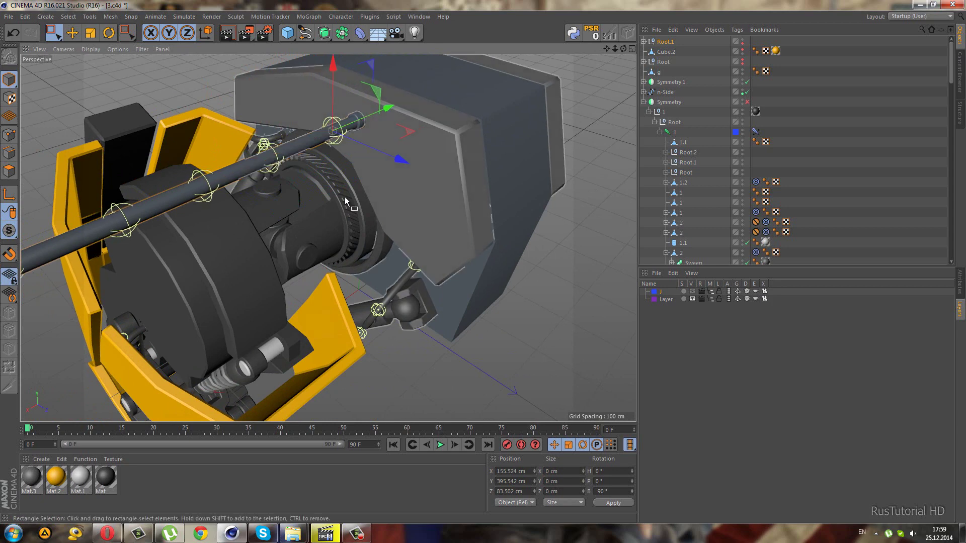
{"action": "mouse_move", "coordinate": [345, 198]}
{"action": "left_mouse_down", "text": "alt"}
{"action": "mouse_move", "coordinate": [288, 237]}
{"action": "mouse_move", "coordinate": [236, 228]}
{"action": "left_mouse_up", "text": "alt"}
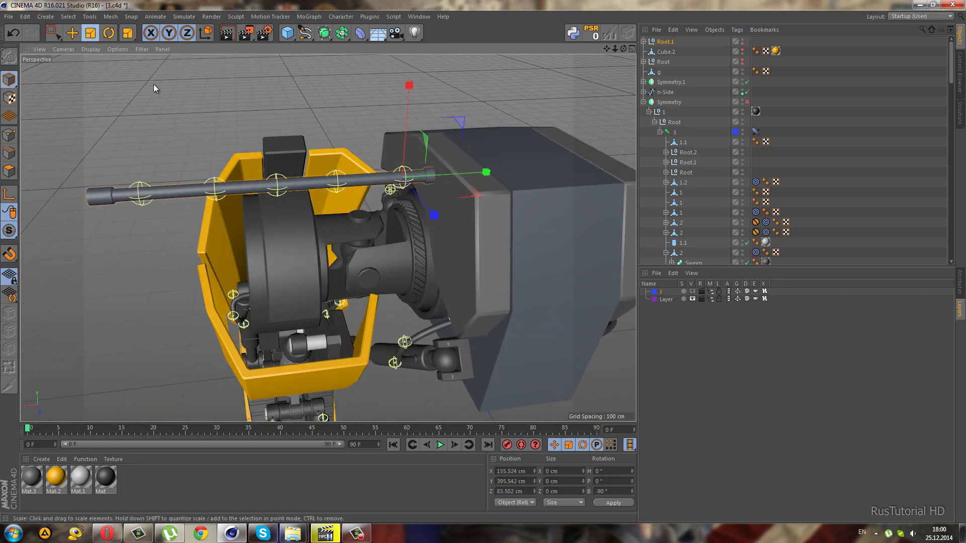
Scale the rod slightly longer and slide it along X to 129.328 cm into the camera.
{"action": "mouse_move", "coordinate": [154, 87]}
{"action": "left_mouse_down"}
{"action": "mouse_move", "coordinate": [107, 111]}
{"action": "mouse_move", "coordinate": [86, 143]}
{"action": "mouse_move", "coordinate": [341, 155]}
{"action": "mouse_move", "coordinate": [385, 146]}
{"action": "left_mouse_up"}
{"action": "scroll", "coordinate": [317, 153], "scroll_direction": "up", "scroll_amount": 2}
{"action": "left_click", "coordinate": [54, 35]}
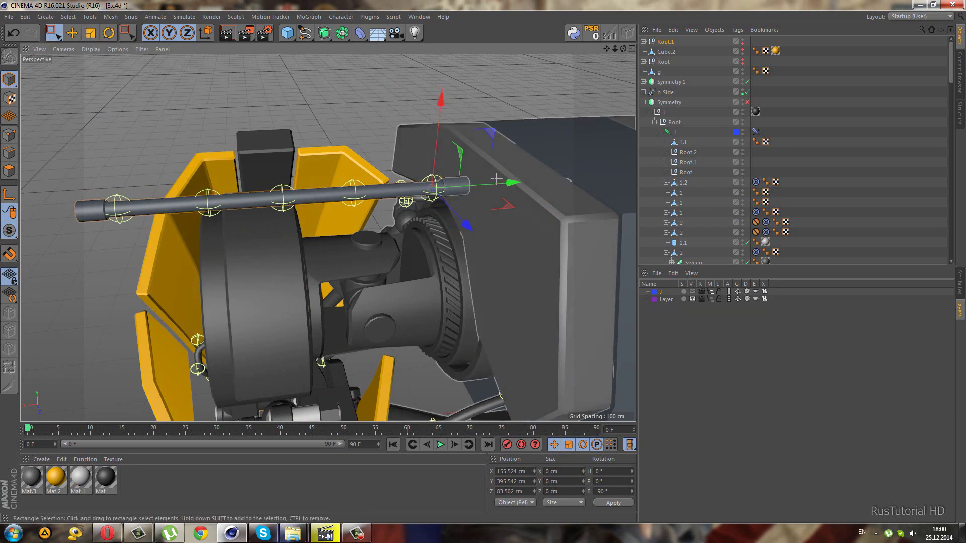
{"action": "left_click_drag", "start_coordinate": [496, 178], "coordinate": [518, 181]}
{"action": "mouse_move", "coordinate": [385, 213]}
{"action": "left_mouse_down", "text": "alt"}
{"action": "mouse_move", "coordinate": [457, 211]}
{"action": "mouse_move", "coordinate": [416, 220]}
{"action": "mouse_move", "coordinate": [443, 217]}
{"action": "left_mouse_up", "text": "alt"}
Expand Root.1 and test-bend the cable by dragging its Null.4.
{"action": "left_click", "coordinate": [644, 41]}
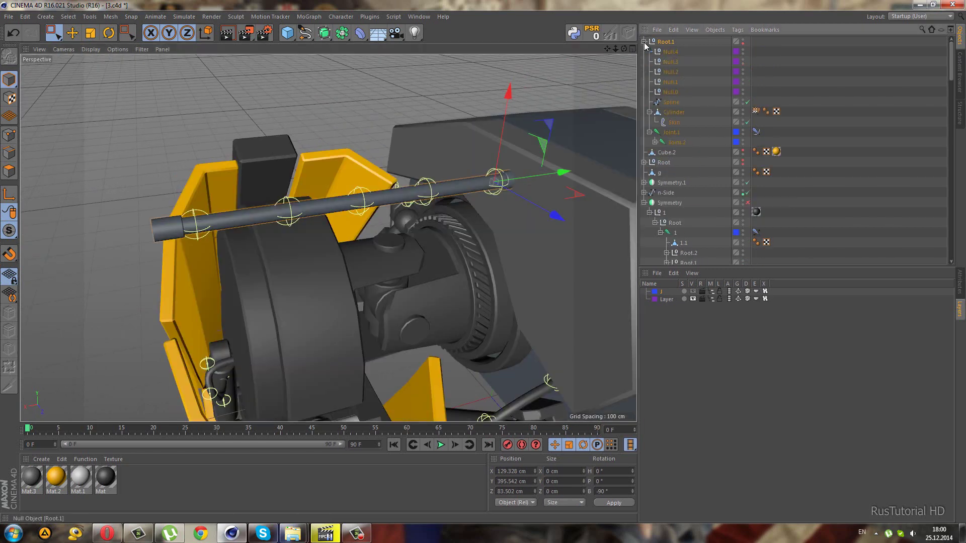
{"action": "left_click", "coordinate": [664, 53]}
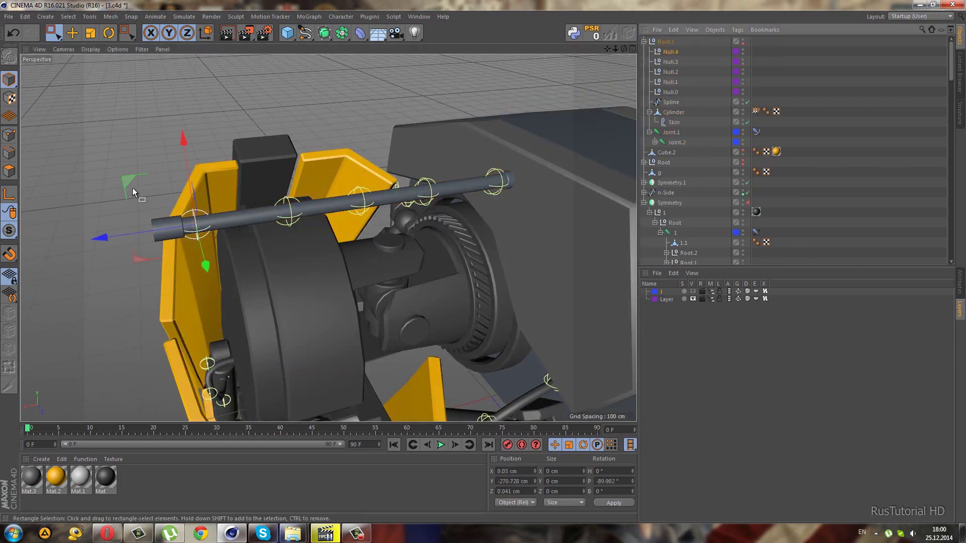
{"action": "left_click_drag", "start_coordinate": [132, 191], "coordinate": [240, 208]}
{"action": "left_click_drag", "start_coordinate": [213, 207], "coordinate": [204, 203]}
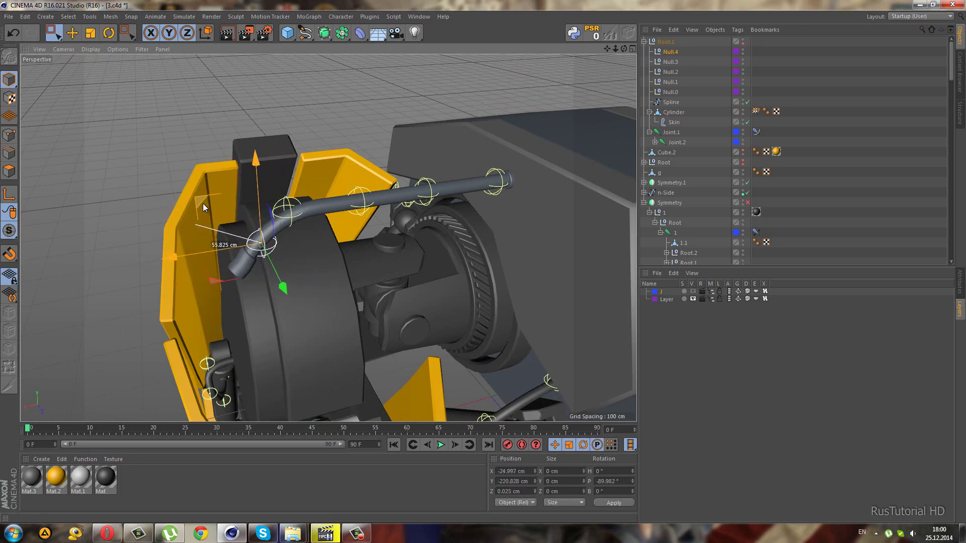
Undo the bend, the rod placement and the pasted copy, restoring the original robot.
{"action": "key", "text": "ctrl+z"}
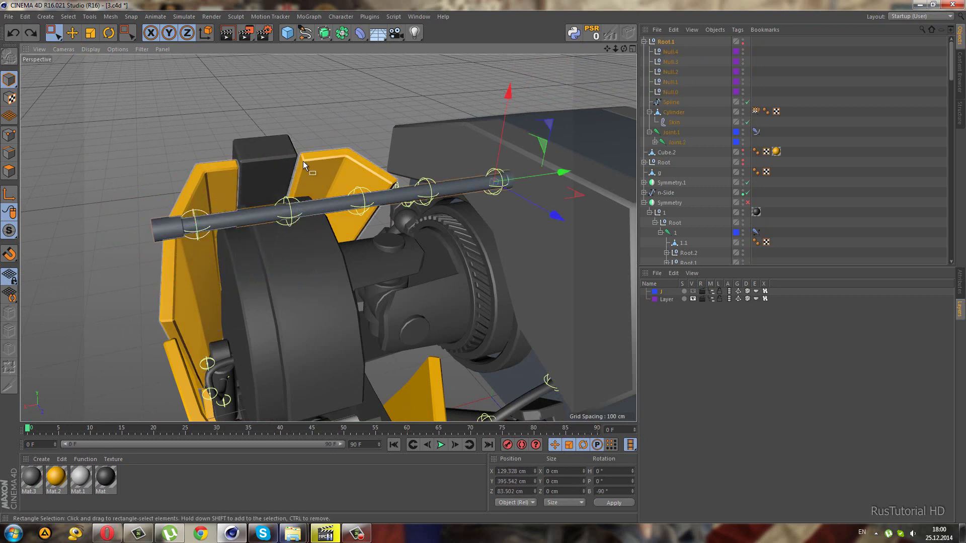
{"action": "key", "text": "ctrl+z"}
{"action": "key", "text": "ctrl+z"}
{"action": "key", "text": "ctrl+z"}
{"action": "key", "text": "ctrl+z"}
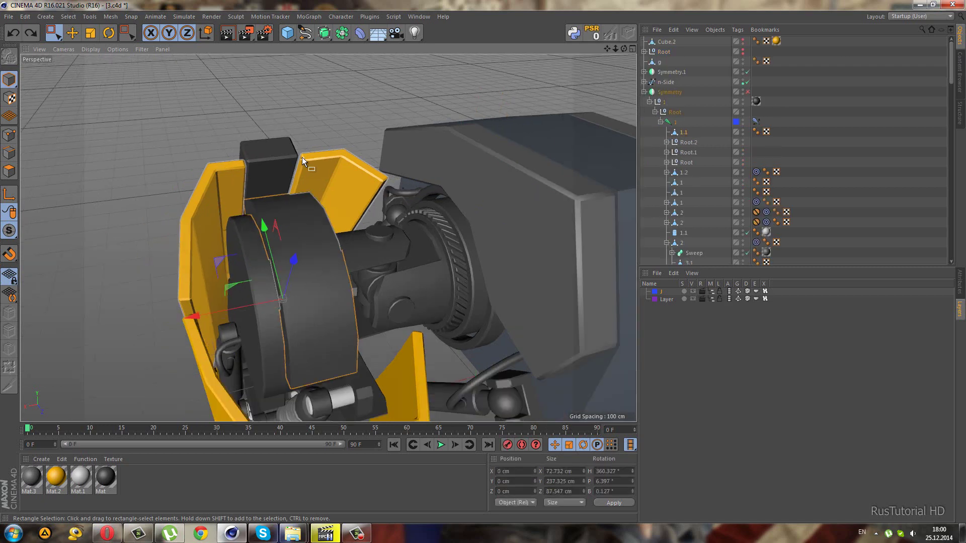
{"action": "key", "text": "ctrl+z"}
{"action": "key", "text": "ctrl+z"}
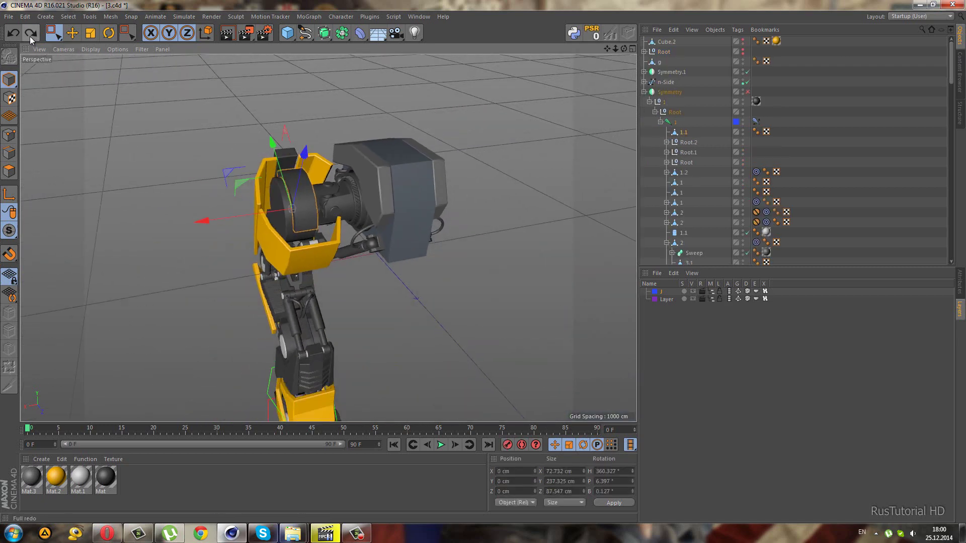
{"action": "left_click", "coordinate": [30, 36]}
{"action": "left_click", "coordinate": [30, 37]}
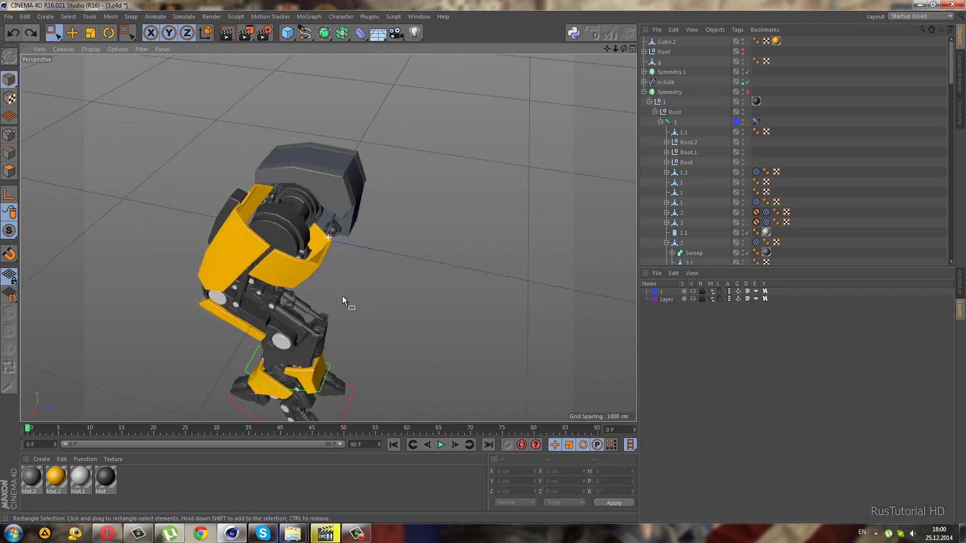
{"action": "key", "text": "ctrl+y"}
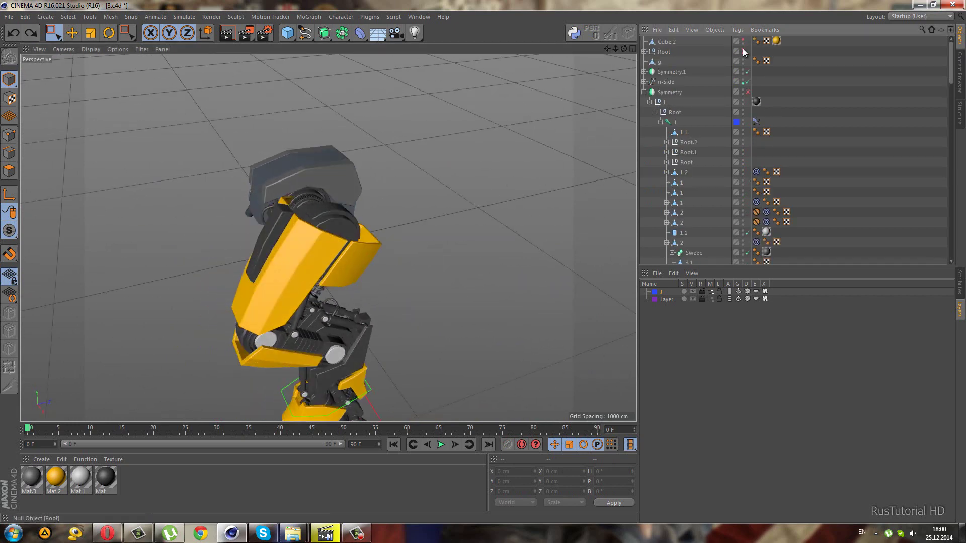
Copy the original Root rig and paste it as a new Root.1.
{"action": "left_click", "coordinate": [675, 51]}
{"action": "left_click", "coordinate": [673, 30]}
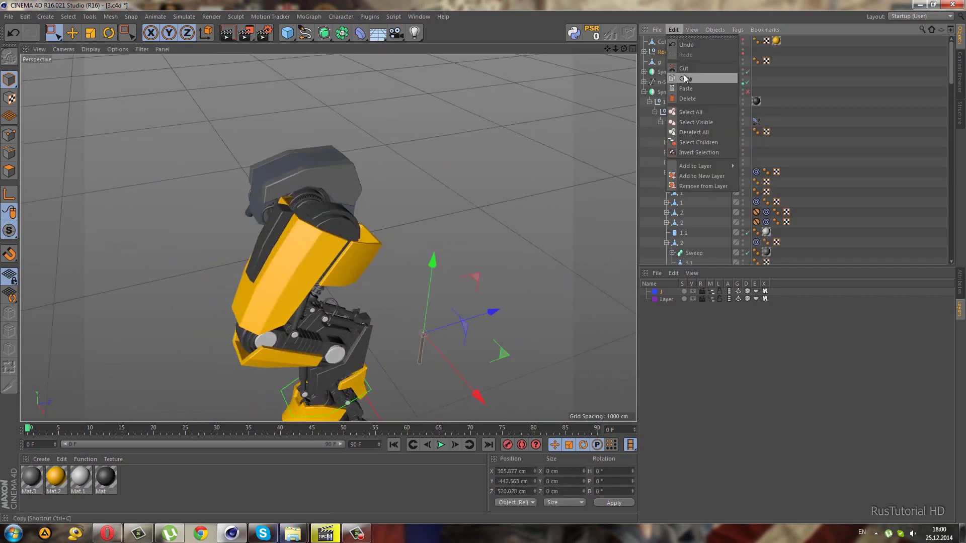
{"action": "left_click", "coordinate": [685, 79]}
{"action": "left_click", "coordinate": [674, 30]}
{"action": "left_click", "coordinate": [689, 88]}
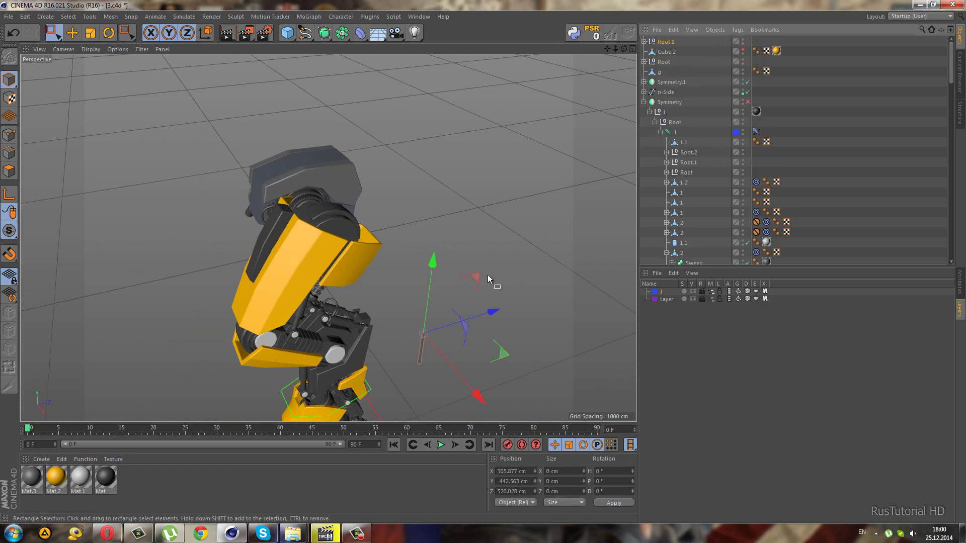
Raise the copy up to the head and bank it -90°.
{"action": "mouse_move", "coordinate": [487, 274]}
{"action": "left_mouse_down"}
{"action": "mouse_move", "coordinate": [361, 110]}
{"action": "mouse_move", "coordinate": [330, 180]}
{"action": "mouse_move", "coordinate": [244, 174]}
{"action": "mouse_move", "coordinate": [192, 87]}
{"action": "left_mouse_up"}
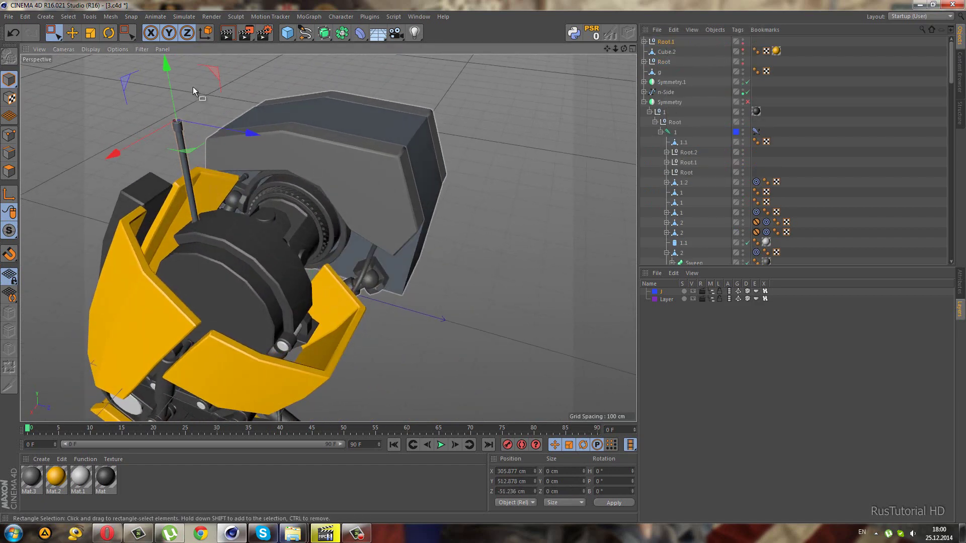
{"action": "left_click_drag", "start_coordinate": [130, 89], "coordinate": [223, 132]}
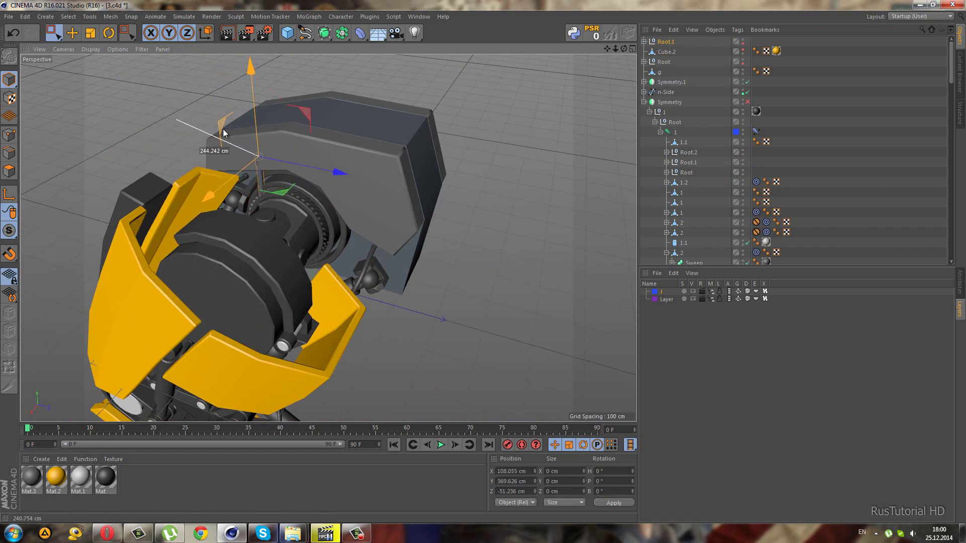
{"action": "left_click", "coordinate": [108, 33]}
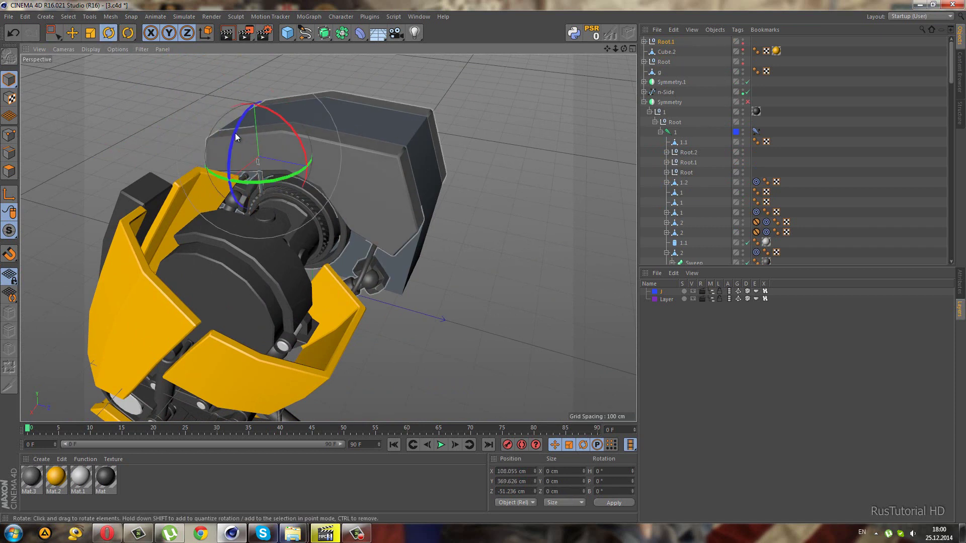
{"action": "left_click_drag", "start_coordinate": [235, 133], "coordinate": [288, 90]}
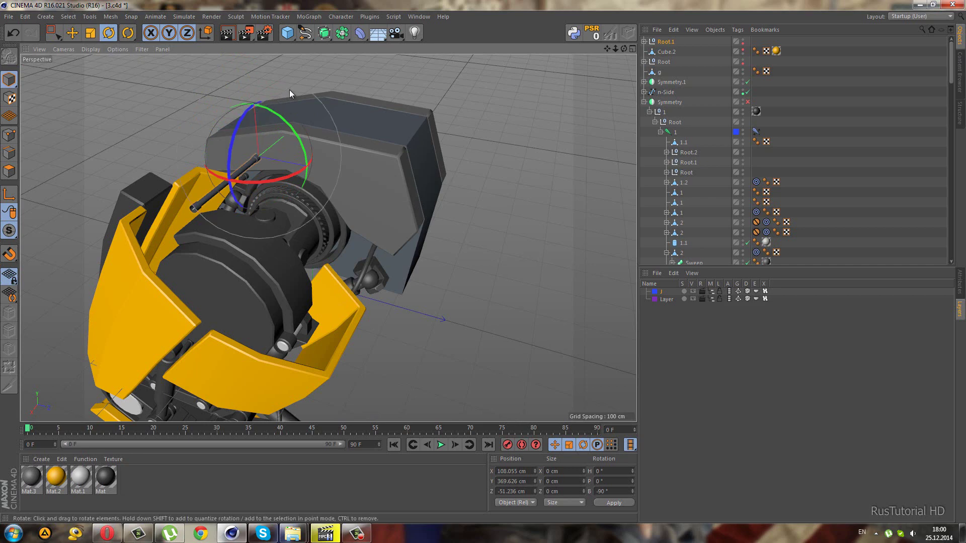
Move Root.1 against the camera head, at Y 408.291 and Z 70.031 cm.
{"action": "scroll", "coordinate": [288, 89], "scroll_direction": "up", "scroll_amount": 5}
{"action": "left_click", "coordinate": [53, 33]}
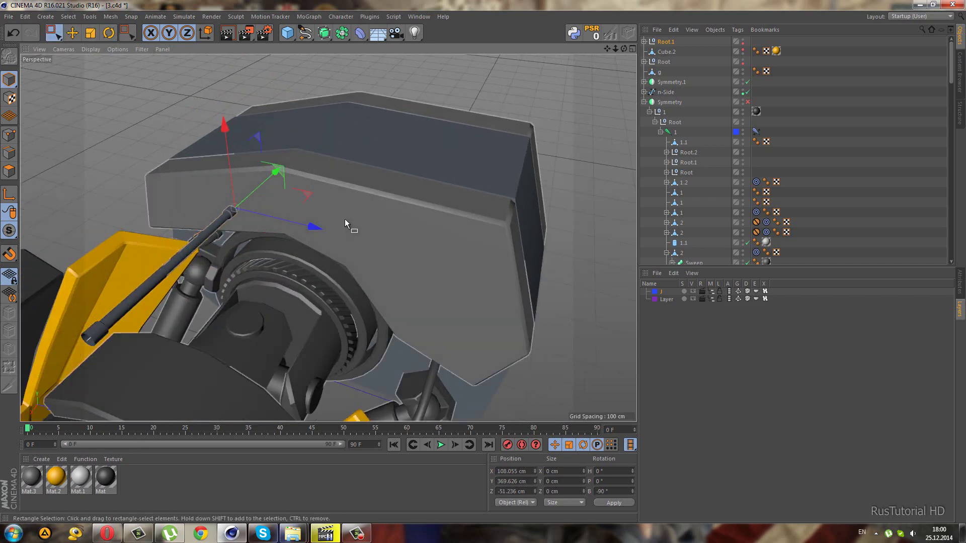
{"action": "left_click_drag", "start_coordinate": [315, 227], "coordinate": [419, 252]}
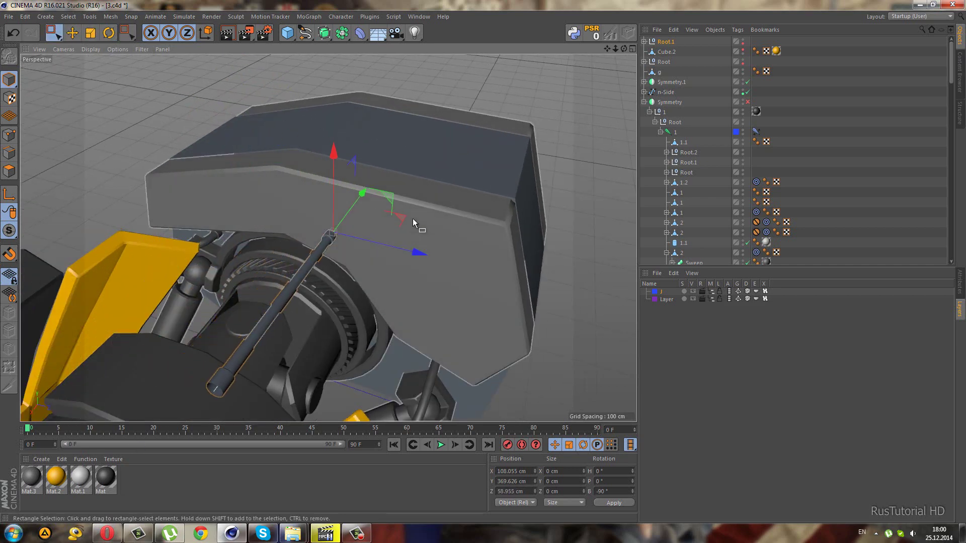
{"action": "left_click_drag", "start_coordinate": [390, 201], "coordinate": [412, 181]}
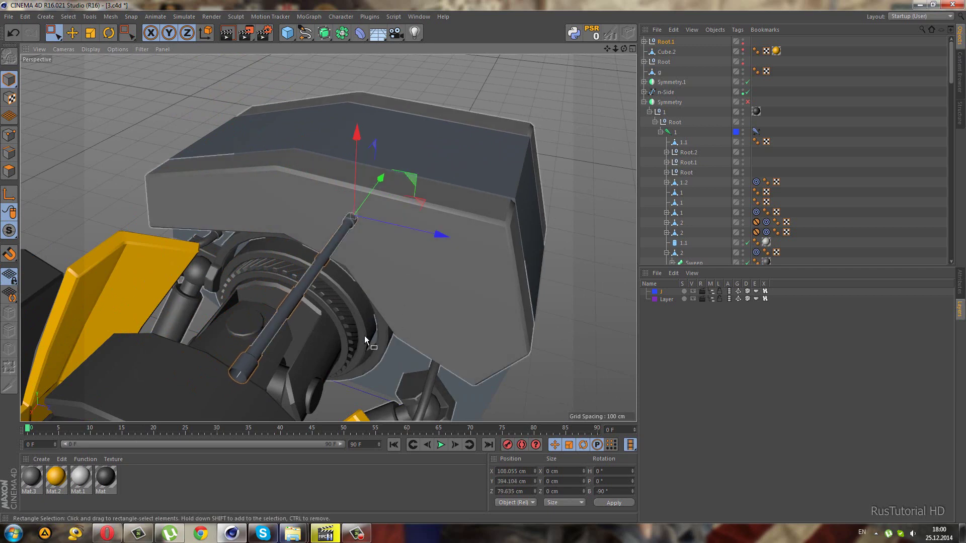
{"action": "mouse_move", "coordinate": [366, 339]}
{"action": "left_mouse_down", "text": "alt"}
{"action": "mouse_move", "coordinate": [342, 326]}
{"action": "mouse_move", "coordinate": [363, 327]}
{"action": "left_mouse_up", "text": "alt"}
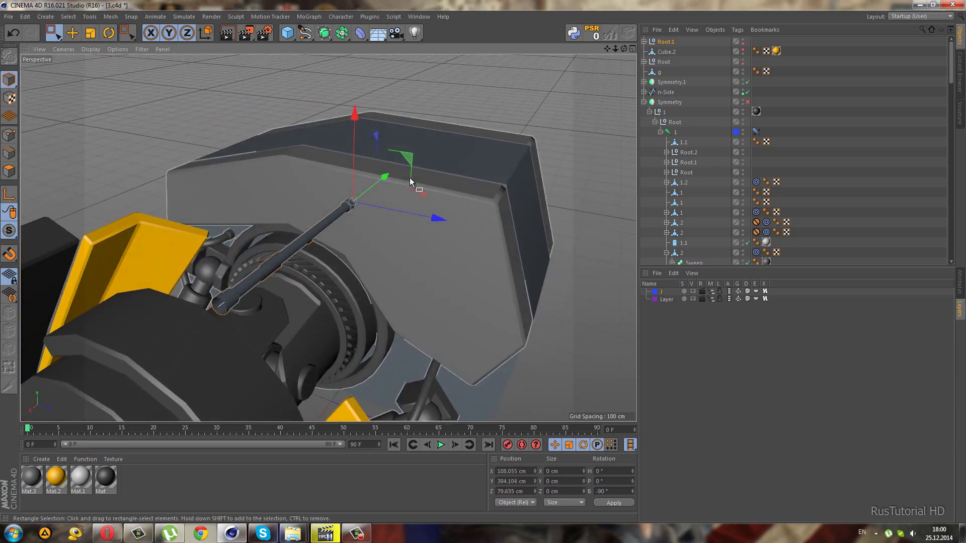
{"action": "mouse_move", "coordinate": [410, 183]}
{"action": "left_mouse_down"}
{"action": "mouse_move", "coordinate": [394, 155]}
{"action": "mouse_move", "coordinate": [400, 140]}
{"action": "mouse_move", "coordinate": [400, 148]}
{"action": "left_mouse_up"}
{"action": "mouse_move", "coordinate": [282, 239]}
{"action": "left_mouse_down", "text": "alt"}
{"action": "mouse_move", "coordinate": [181, 244]}
{"action": "mouse_move", "coordinate": [116, 281]}
{"action": "mouse_move", "coordinate": [241, 274]}
{"action": "mouse_move", "coordinate": [555, 84]}
{"action": "left_mouse_up", "text": "alt"}
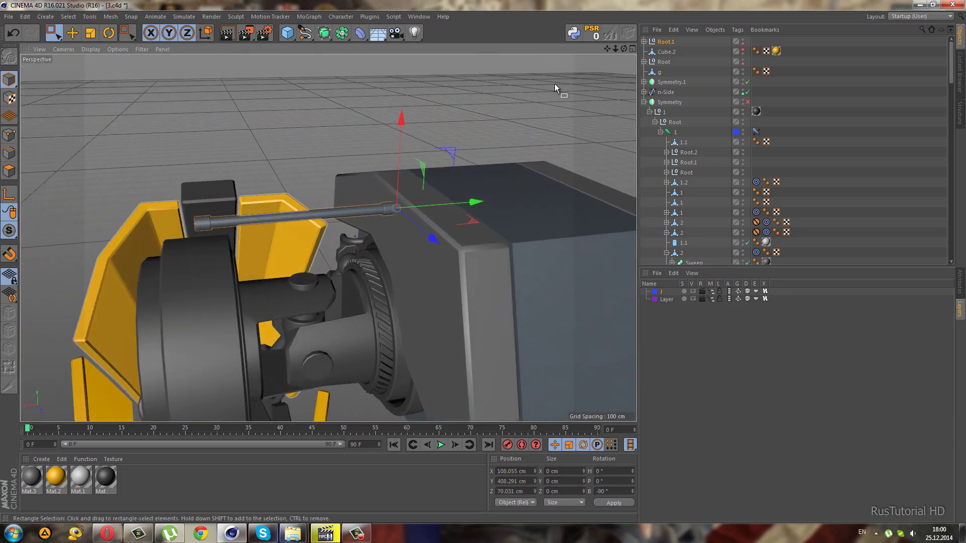
Bend the cable's lower end by moving Root.1's Null.4 and Null.3.
{"action": "left_click", "coordinate": [645, 41]}
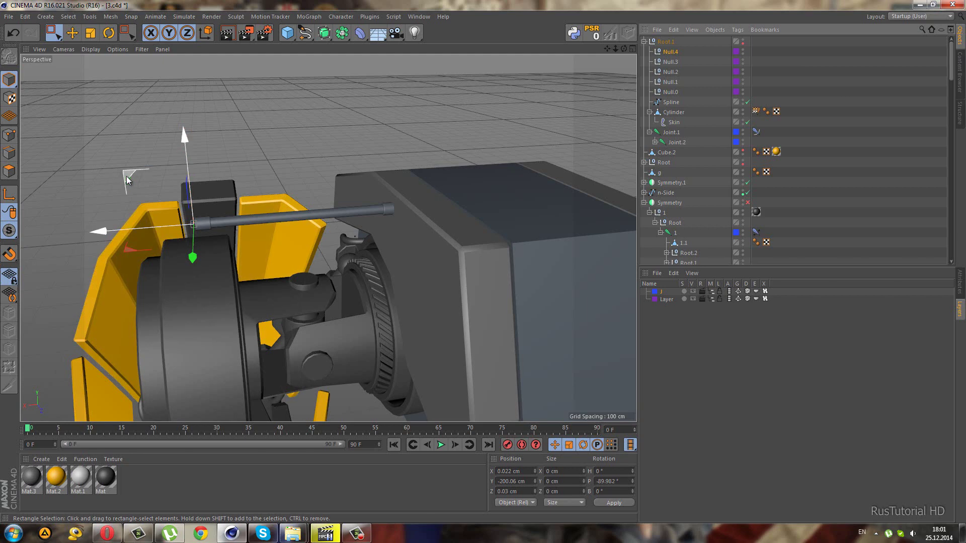
{"action": "mouse_move", "coordinate": [128, 176]}
{"action": "left_mouse_down"}
{"action": "mouse_move", "coordinate": [117, 204]}
{"action": "mouse_move", "coordinate": [134, 233]}
{"action": "mouse_move", "coordinate": [129, 252]}
{"action": "left_mouse_up"}
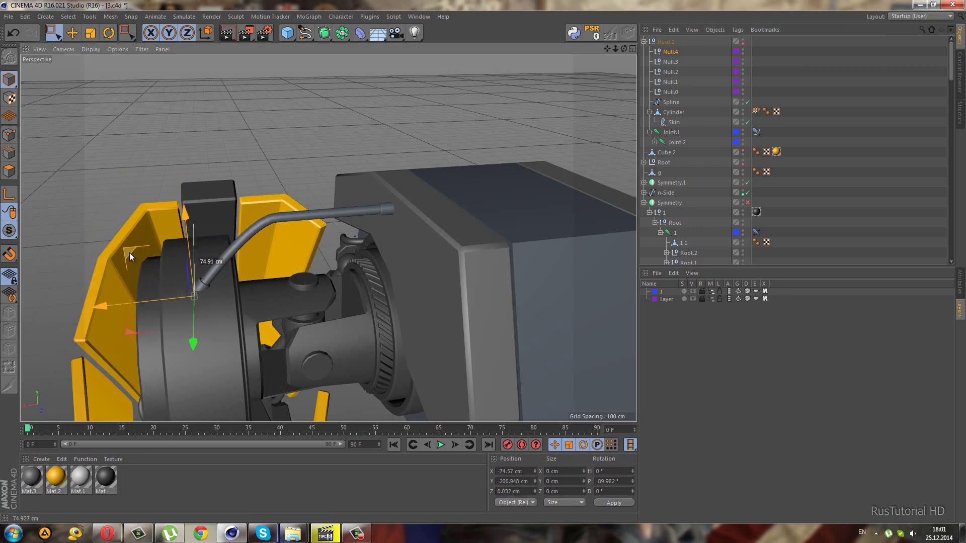
{"action": "left_click", "coordinate": [677, 61]}
{"action": "scroll", "coordinate": [230, 199], "scroll_direction": "up", "scroll_amount": 3}
{"action": "mouse_move", "coordinate": [212, 139]}
{"action": "left_mouse_down"}
{"action": "mouse_move", "coordinate": [188, 160]}
{"action": "mouse_move", "coordinate": [128, 177]}
{"action": "mouse_move", "coordinate": [86, 218]}
{"action": "mouse_move", "coordinate": [77, 182]}
{"action": "mouse_move", "coordinate": [223, 272]}
{"action": "mouse_move", "coordinate": [294, 273]}
{"action": "mouse_move", "coordinate": [437, 224]}
{"action": "left_mouse_up"}
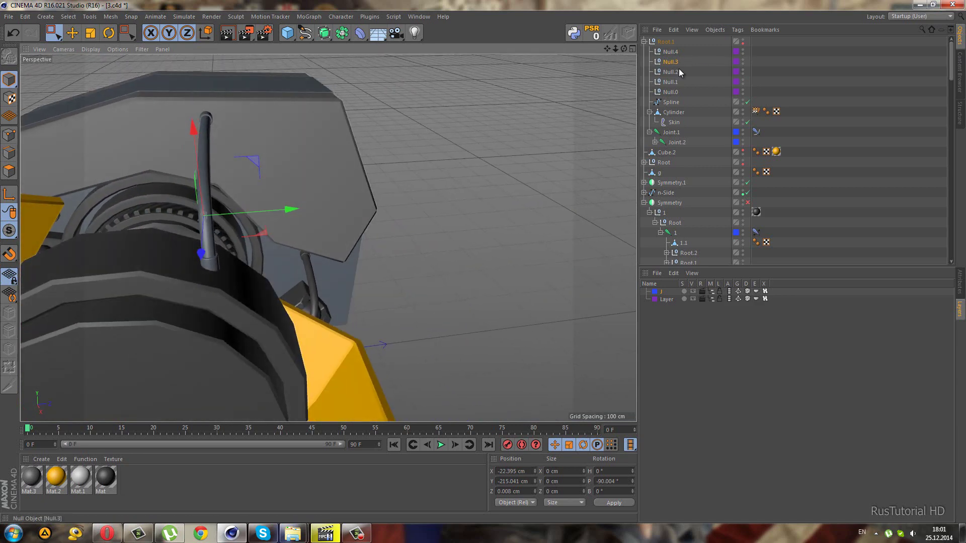
{"action": "left_click", "coordinate": [668, 53]}
{"action": "mouse_move", "coordinate": [265, 235]}
{"action": "left_mouse_down"}
{"action": "mouse_move", "coordinate": [164, 205]}
{"action": "mouse_move", "coordinate": [201, 212]}
{"action": "left_mouse_up"}
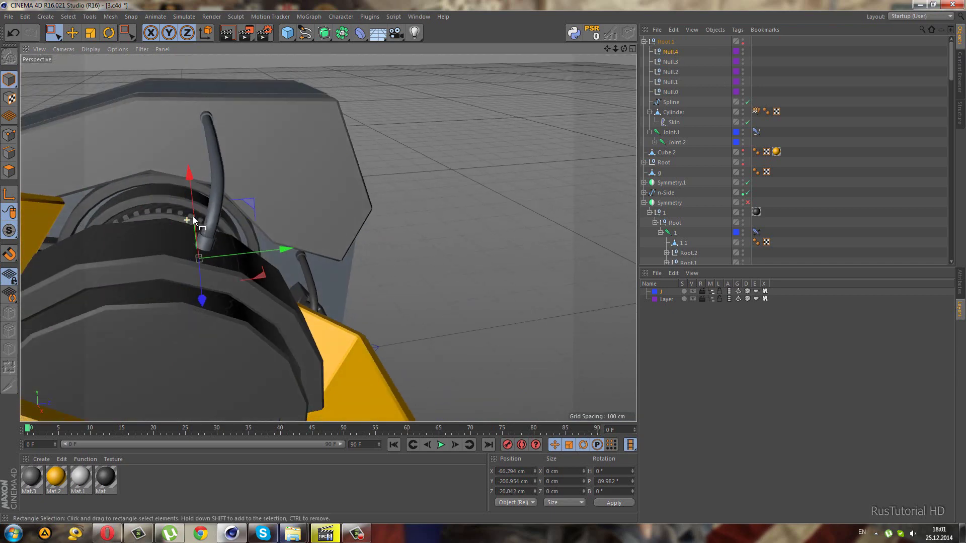
{"action": "left_click", "coordinate": [666, 62]}
{"action": "mouse_move", "coordinate": [261, 167]}
{"action": "left_mouse_down"}
{"action": "mouse_move", "coordinate": [264, 128]}
{"action": "mouse_move", "coordinate": [394, 135]}
{"action": "mouse_move", "coordinate": [364, 146]}
{"action": "mouse_move", "coordinate": [382, 136]}
{"action": "left_mouse_up"}
Shape the arc with Null.2 and raise Null.0 into the camera head.
{"action": "left_click", "coordinate": [671, 72]}
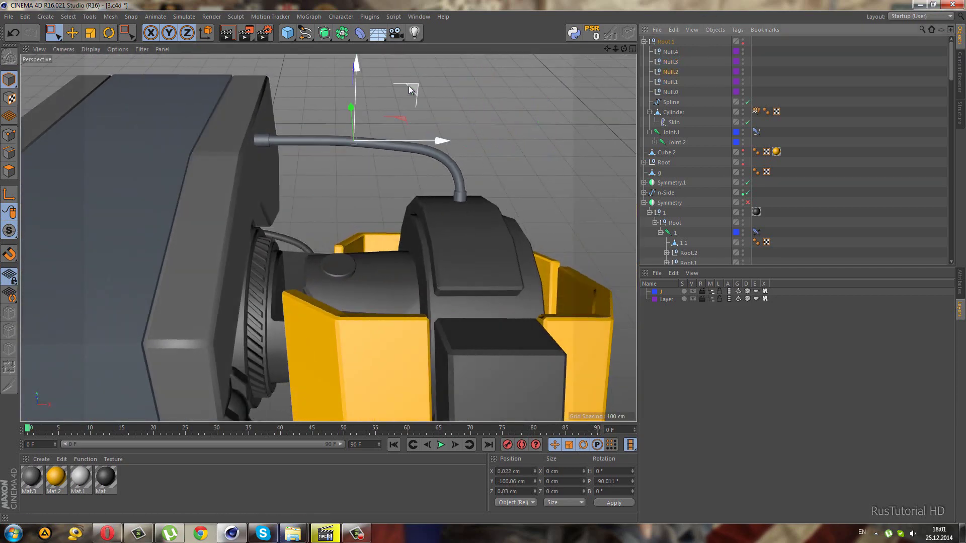
{"action": "mouse_move", "coordinate": [408, 85]}
{"action": "left_mouse_down"}
{"action": "mouse_move", "coordinate": [433, 64]}
{"action": "mouse_move", "coordinate": [417, 62]}
{"action": "mouse_move", "coordinate": [483, 262]}
{"action": "left_mouse_up"}
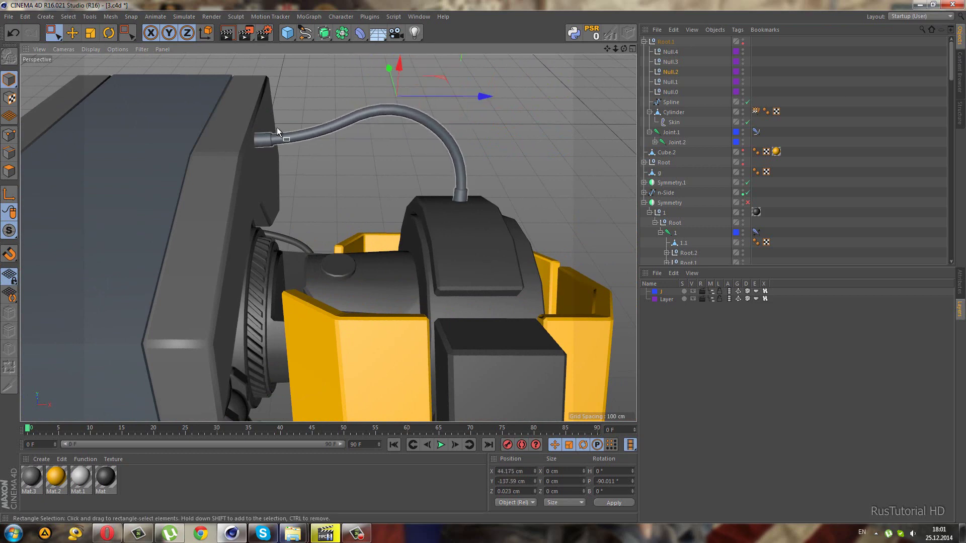
{"action": "left_click_drag", "start_coordinate": [276, 127], "coordinate": [121, 126], "text": "alt"}
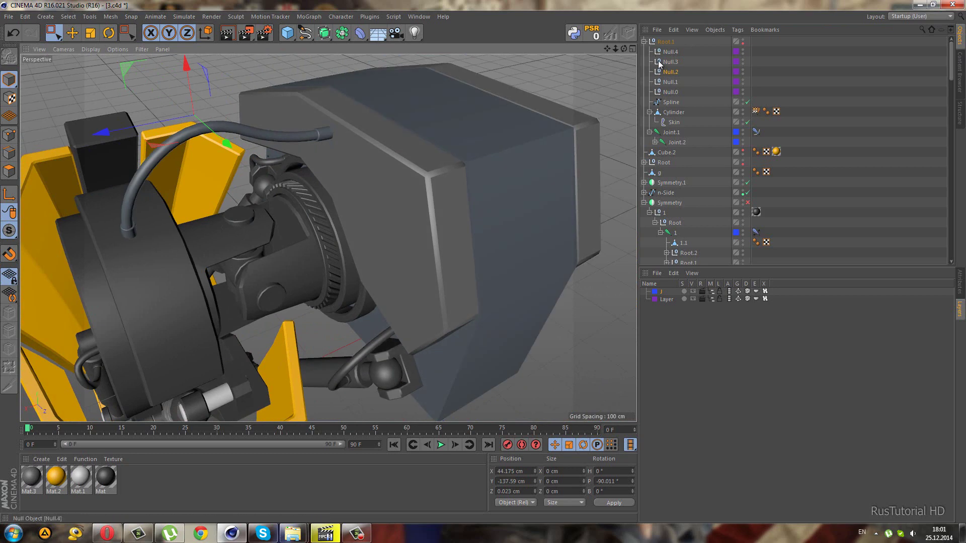
{"action": "left_click", "coordinate": [669, 92]}
{"action": "scroll", "coordinate": [283, 153], "scroll_direction": "up", "scroll_amount": 5}
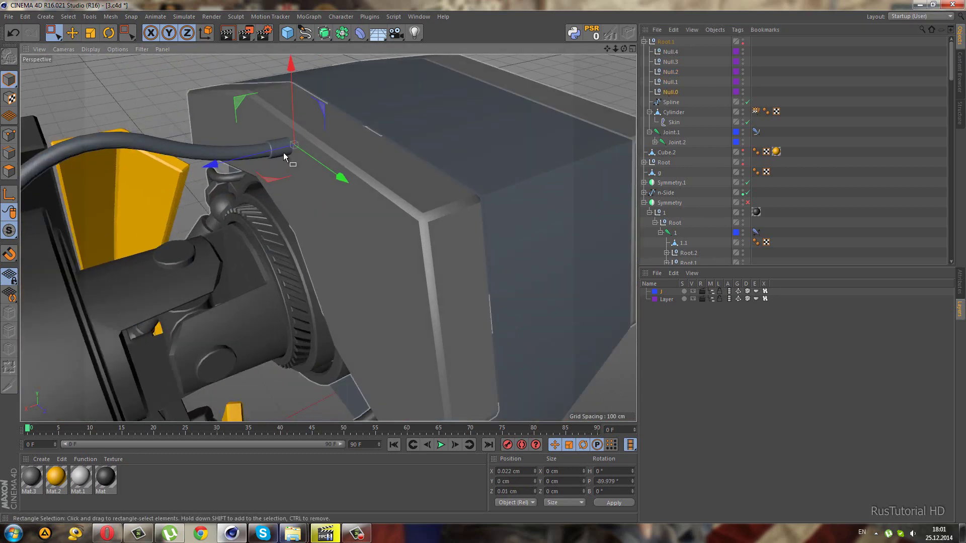
{"action": "left_click_drag", "start_coordinate": [277, 154], "coordinate": [286, 149]}
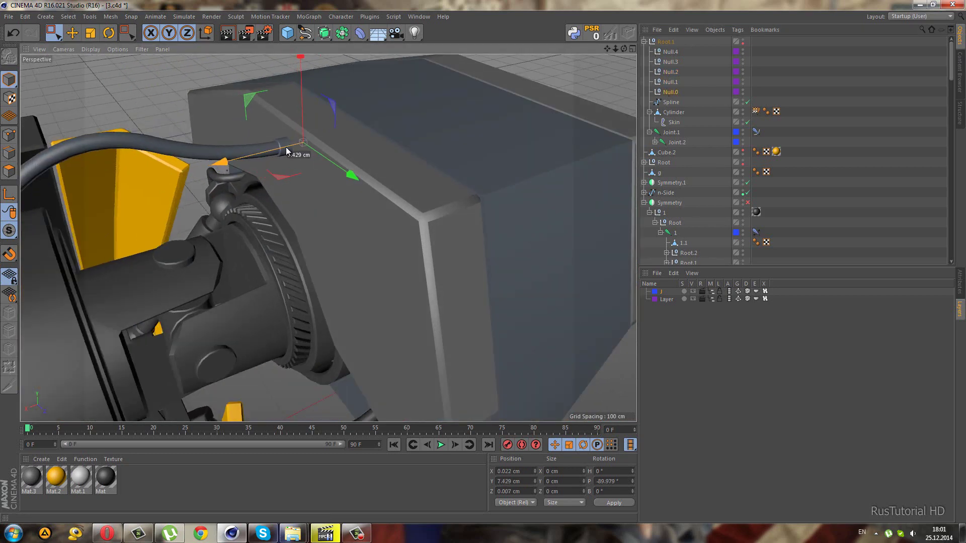
{"action": "scroll", "coordinate": [469, 262], "scroll_direction": "down", "scroll_amount": 5}
{"action": "mouse_move", "coordinate": [469, 262]}
{"action": "left_mouse_down", "text": "alt"}
{"action": "mouse_move", "coordinate": [240, 258]}
{"action": "mouse_move", "coordinate": [308, 249]}
{"action": "mouse_move", "coordinate": [351, 273]}
{"action": "mouse_move", "coordinate": [362, 255]}
{"action": "left_mouse_up", "text": "alt"}
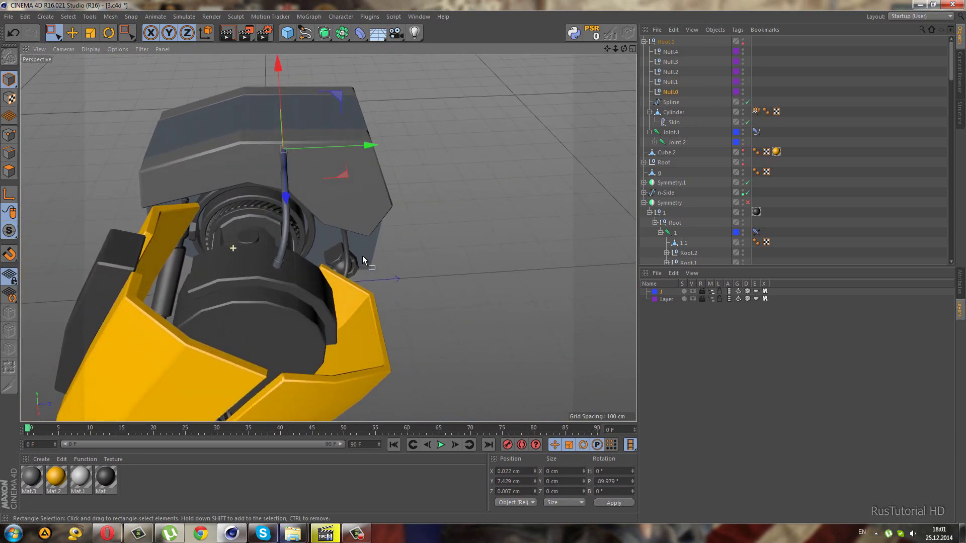
{"action": "left_click", "coordinate": [644, 41]}
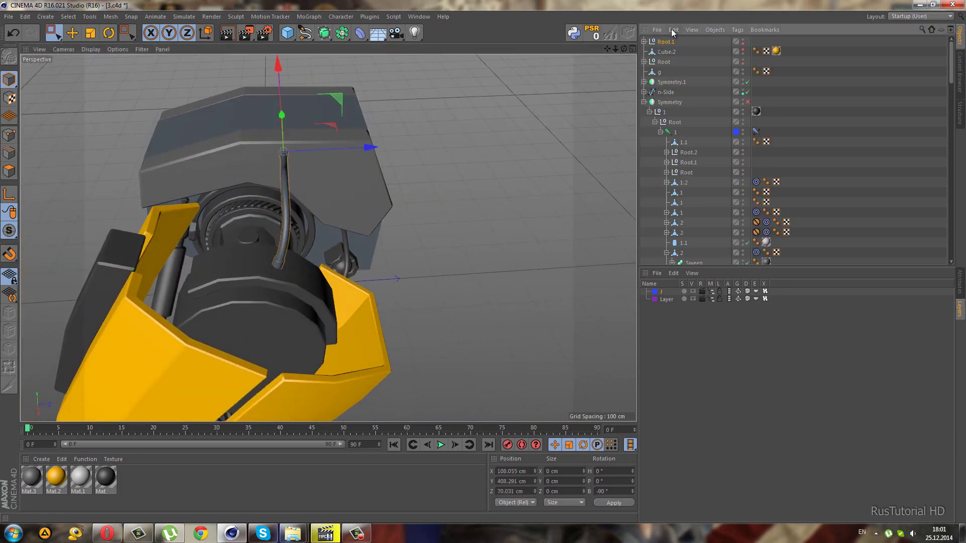
Copy Root.1, paste it as Root.2 and slide it beside the first cable.
{"action": "left_click", "coordinate": [674, 30]}
{"action": "left_click", "coordinate": [695, 78]}
{"action": "left_click", "coordinate": [673, 29]}
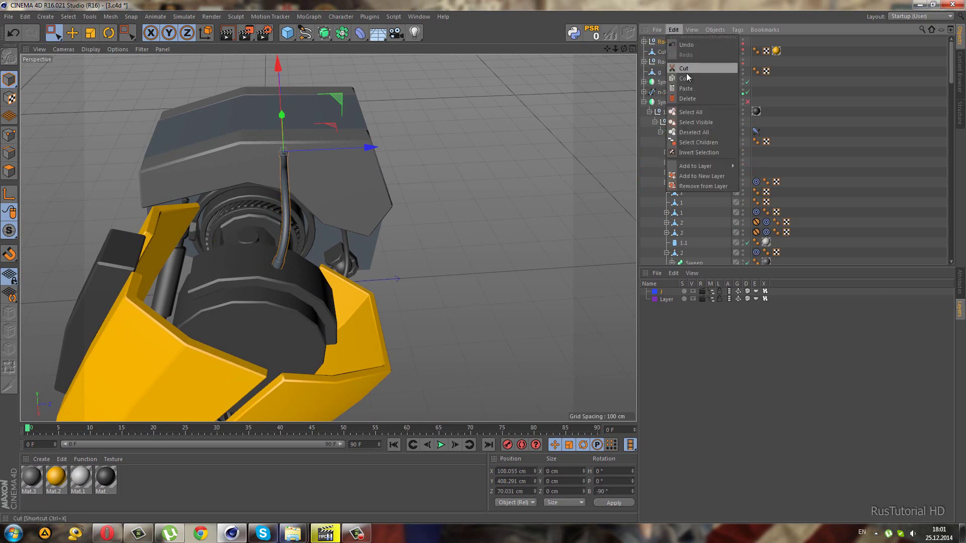
{"action": "left_click", "coordinate": [686, 89]}
{"action": "scroll", "coordinate": [332, 148], "scroll_direction": "up", "scroll_amount": 5}
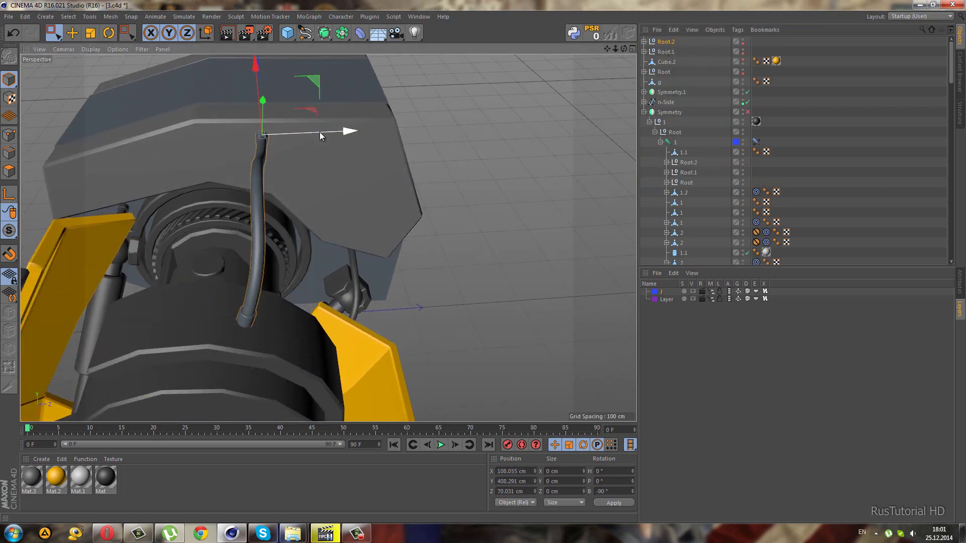
{"action": "mouse_move", "coordinate": [319, 132]}
{"action": "left_mouse_down"}
{"action": "mouse_move", "coordinate": [343, 136]}
{"action": "mouse_move", "coordinate": [189, 232]}
{"action": "left_mouse_up"}
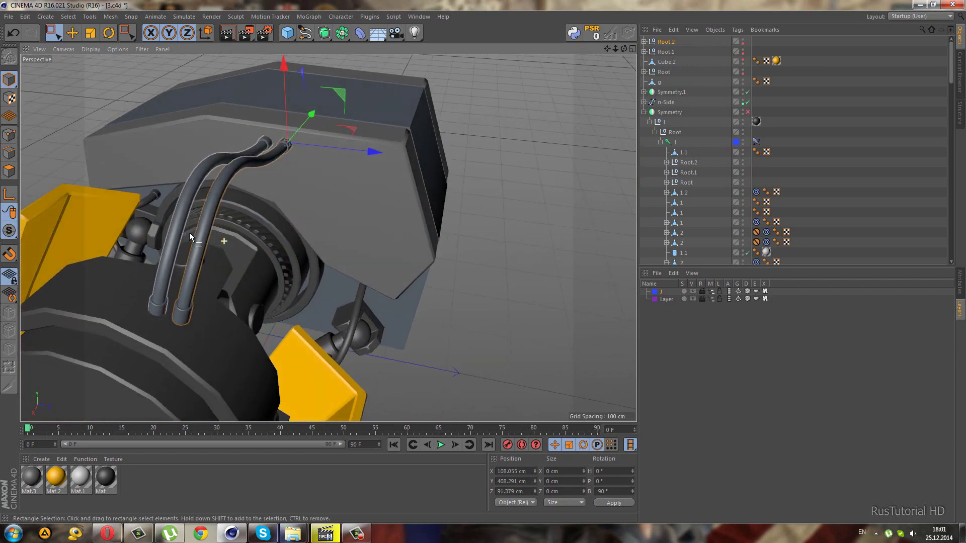
Fine-tune the first cable's lower end by moving Root.1's Null.4.
{"action": "left_click", "coordinate": [645, 41]}
{"action": "mouse_move", "coordinate": [198, 306]}
{"action": "left_mouse_down", "text": "alt"}
{"action": "mouse_move", "coordinate": [125, 270]}
{"action": "mouse_move", "coordinate": [166, 279]}
{"action": "mouse_move", "coordinate": [191, 321]}
{"action": "mouse_move", "coordinate": [274, 313]}
{"action": "mouse_move", "coordinate": [207, 268]}
{"action": "left_mouse_up", "text": "alt"}
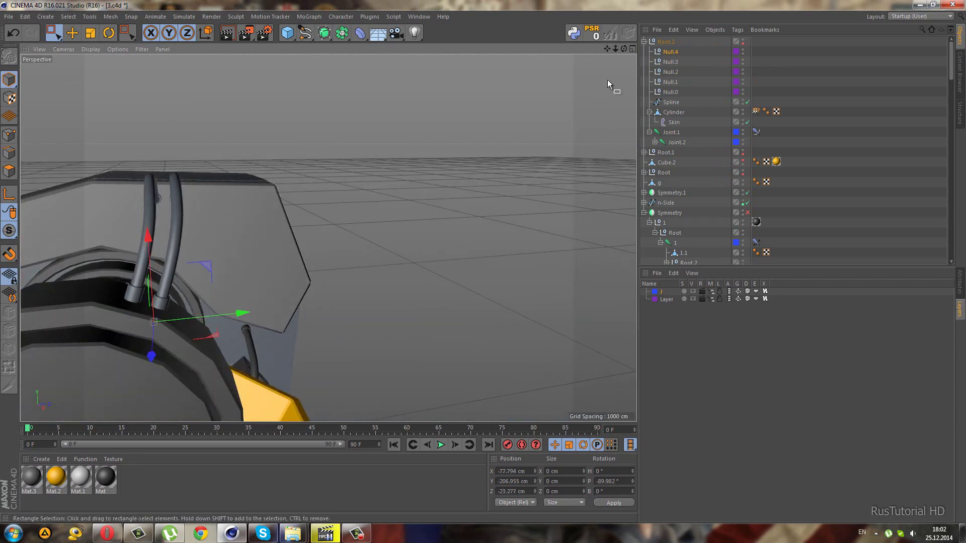
{"action": "left_click", "coordinate": [644, 152]}
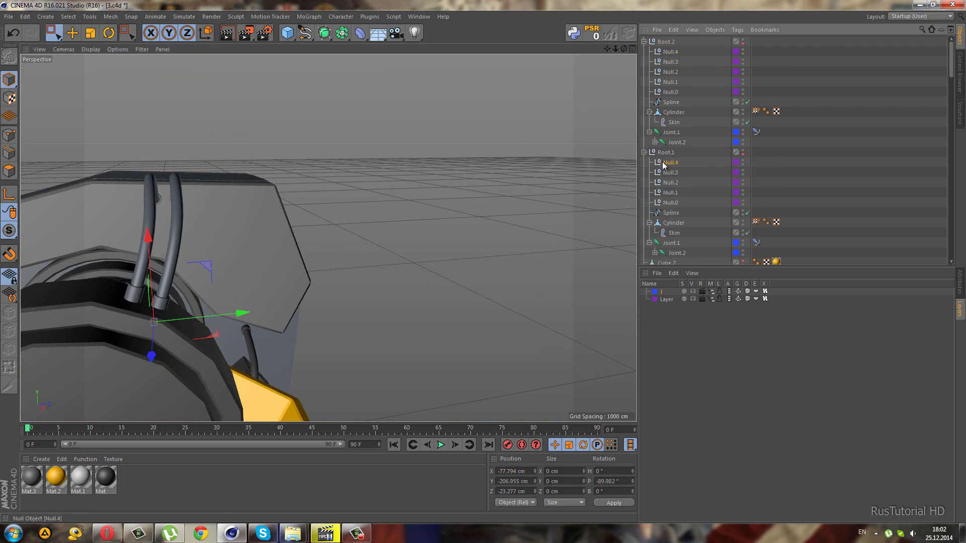
{"action": "left_click_drag", "start_coordinate": [181, 252], "coordinate": [179, 262]}
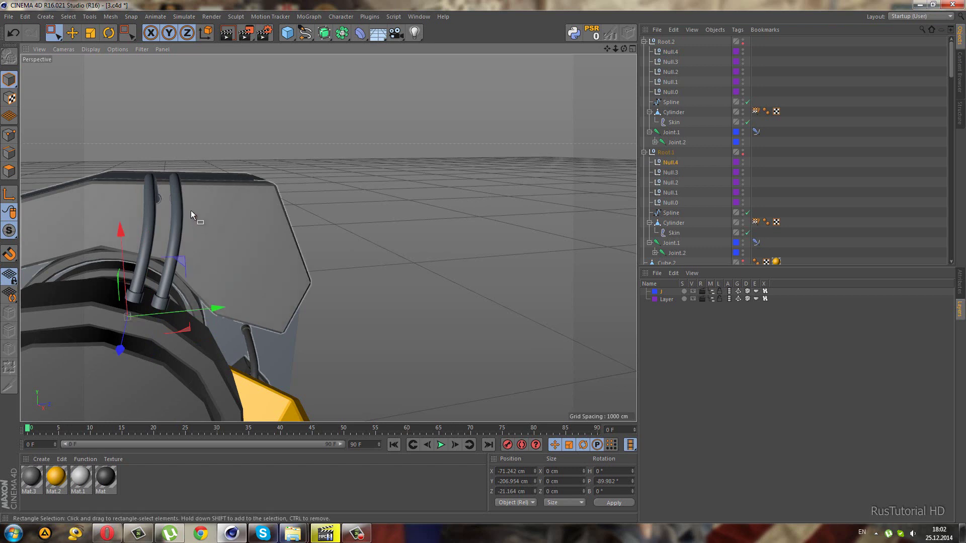
{"action": "left_click_drag", "start_coordinate": [192, 210], "coordinate": [342, 201], "text": "alt"}
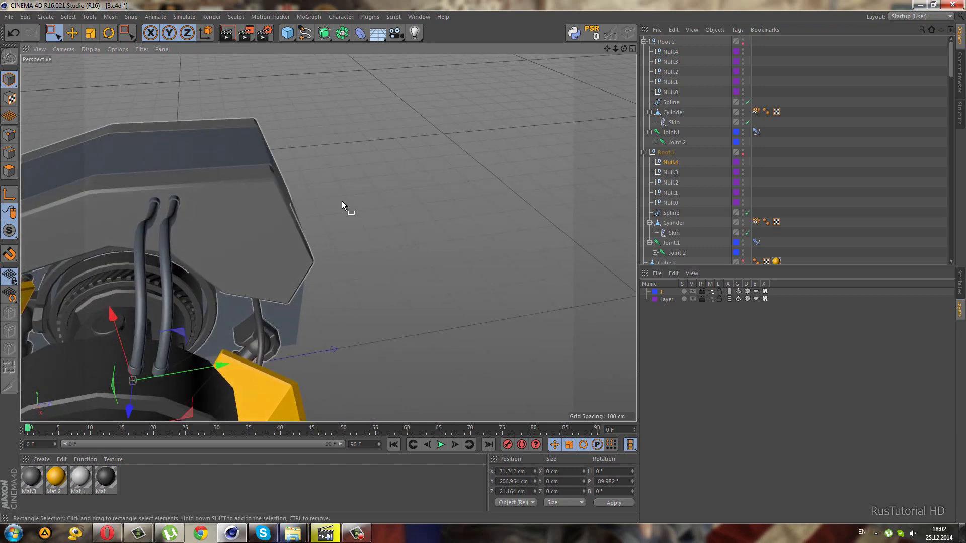
Move Root.2's Null.2 to shape the second cable's arc.
{"action": "left_click", "coordinate": [644, 152]}
{"action": "left_click", "coordinate": [660, 71]}
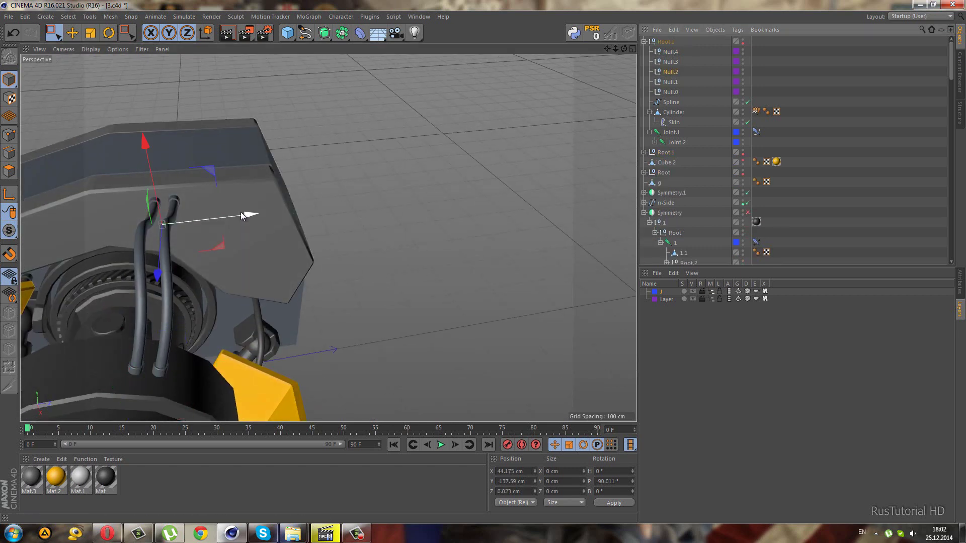
{"action": "left_click_drag", "start_coordinate": [252, 216], "coordinate": [263, 218]}
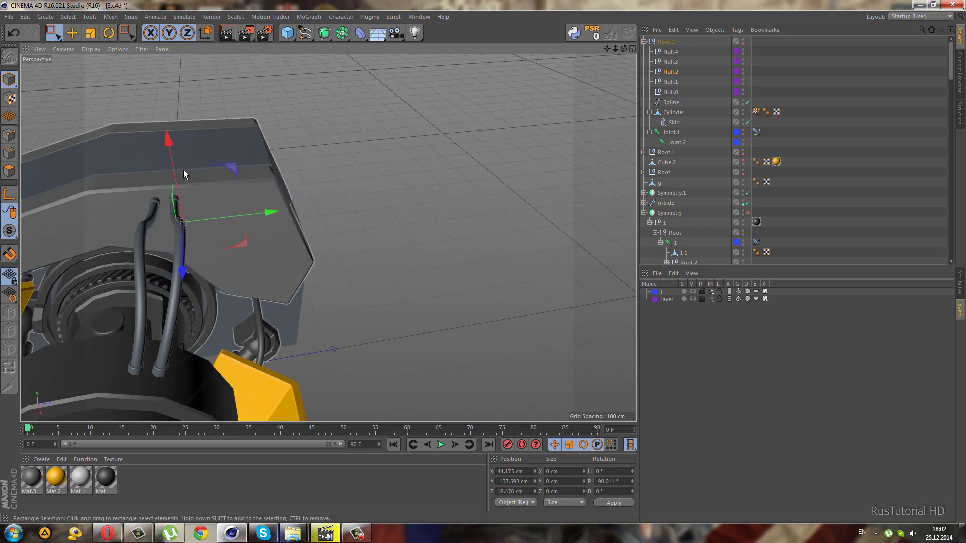
{"action": "mouse_move", "coordinate": [173, 167]}
{"action": "left_mouse_down"}
{"action": "mouse_move", "coordinate": [173, 152]}
{"action": "mouse_move", "coordinate": [288, 240]}
{"action": "mouse_move", "coordinate": [219, 245]}
{"action": "mouse_move", "coordinate": [249, 252]}
{"action": "left_mouse_up"}
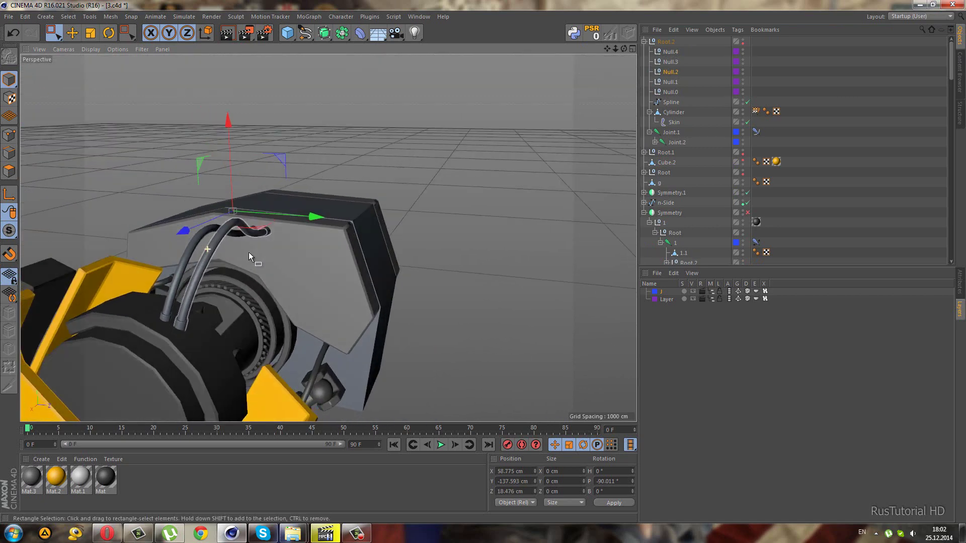
Show Cube.2 again and select Root.1's Null.2 to adjust the cable's middle.
{"action": "left_click", "coordinate": [743, 161]}
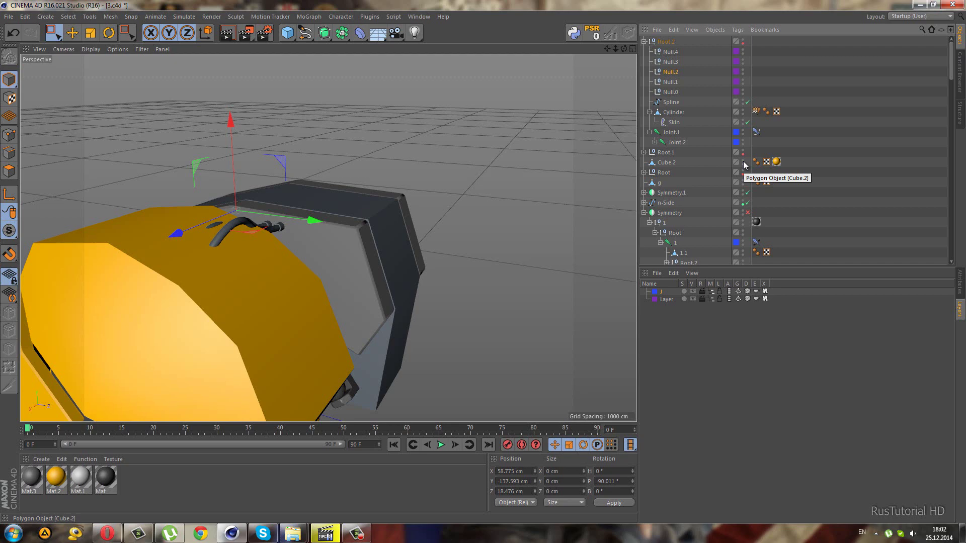
{"action": "mouse_move", "coordinate": [215, 248]}
{"action": "left_mouse_down", "text": "alt"}
{"action": "mouse_move", "coordinate": [118, 231]}
{"action": "mouse_move", "coordinate": [82, 199]}
{"action": "mouse_move", "coordinate": [99, 210]}
{"action": "mouse_move", "coordinate": [164, 179]}
{"action": "mouse_move", "coordinate": [218, 205]}
{"action": "mouse_move", "coordinate": [216, 189]}
{"action": "mouse_move", "coordinate": [238, 209]}
{"action": "mouse_move", "coordinate": [231, 242]}
{"action": "left_mouse_up", "text": "alt"}
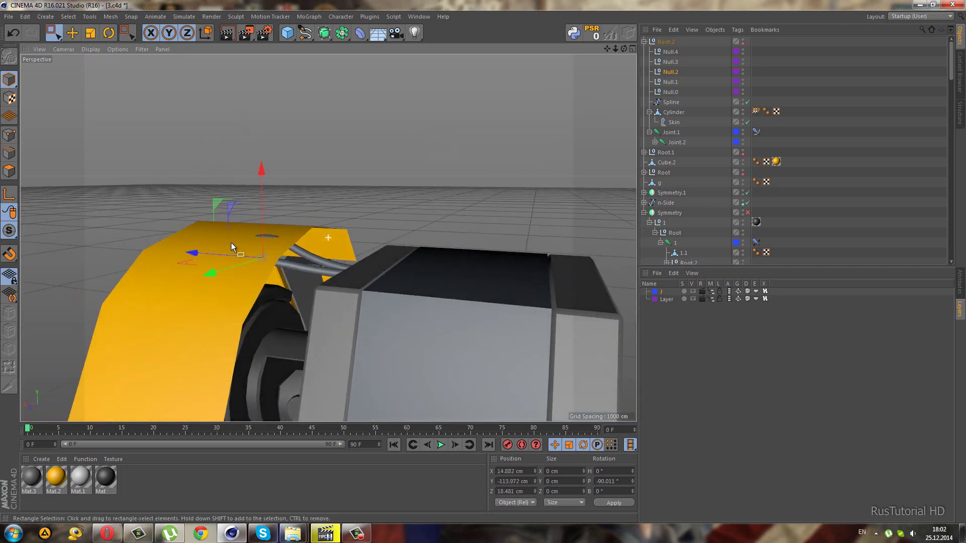
{"action": "left_click", "coordinate": [645, 152]}
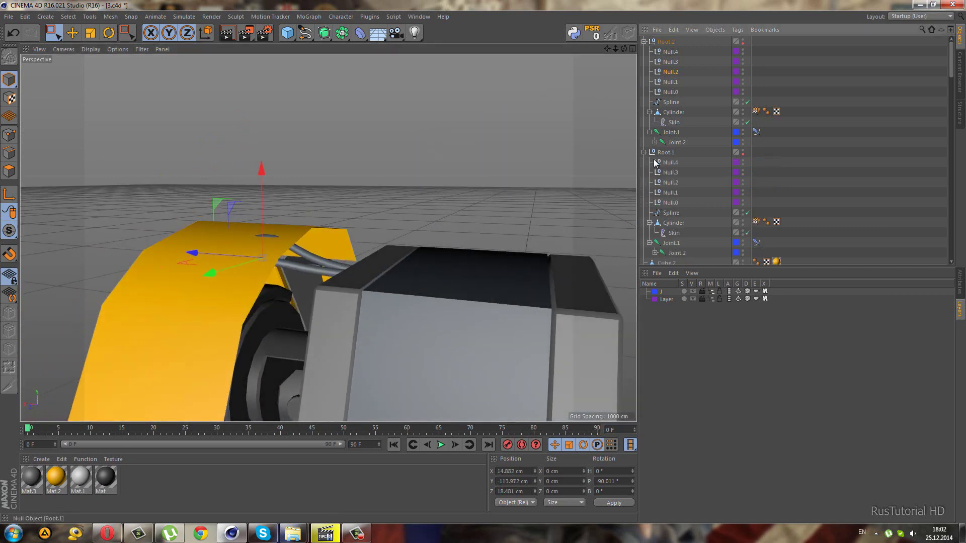
{"action": "left_click", "coordinate": [675, 185]}
{"action": "mouse_move", "coordinate": [272, 242]}
{"action": "left_mouse_down", "text": "alt"}
{"action": "mouse_move", "coordinate": [265, 254]}
{"action": "mouse_move", "coordinate": [250, 153]}
{"action": "mouse_move", "coordinate": [266, 172]}
{"action": "mouse_move", "coordinate": [189, 193]}
{"action": "mouse_move", "coordinate": [192, 203]}
{"action": "mouse_move", "coordinate": [255, 217]}
{"action": "mouse_move", "coordinate": [428, 188]}
{"action": "left_mouse_up", "text": "alt"}
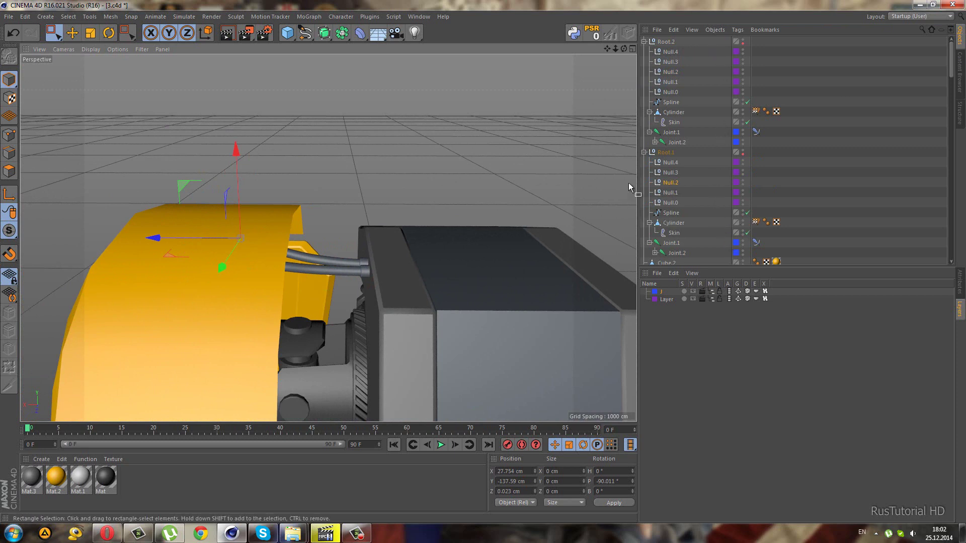
Collapse Root.1 and hide the yellow cover Cube.2 to see the cables beneath.
{"action": "left_click", "coordinate": [644, 152]}
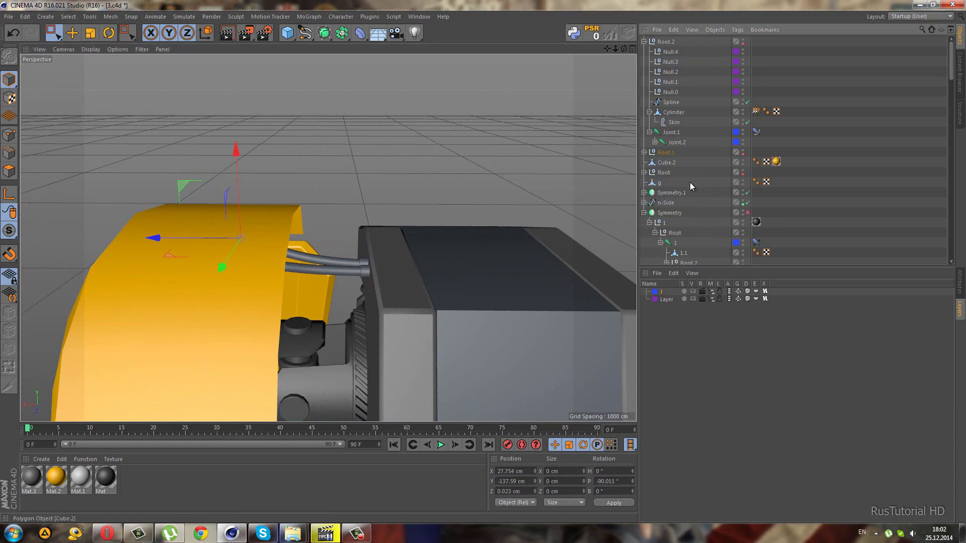
{"action": "left_click", "coordinate": [743, 160]}
{"action": "mouse_move", "coordinate": [450, 257]}
{"action": "left_mouse_down", "text": "alt"}
{"action": "mouse_move", "coordinate": [320, 266]}
{"action": "mouse_move", "coordinate": [389, 238]}
{"action": "mouse_move", "coordinate": [585, 209]}
{"action": "left_mouse_up", "text": "alt"}
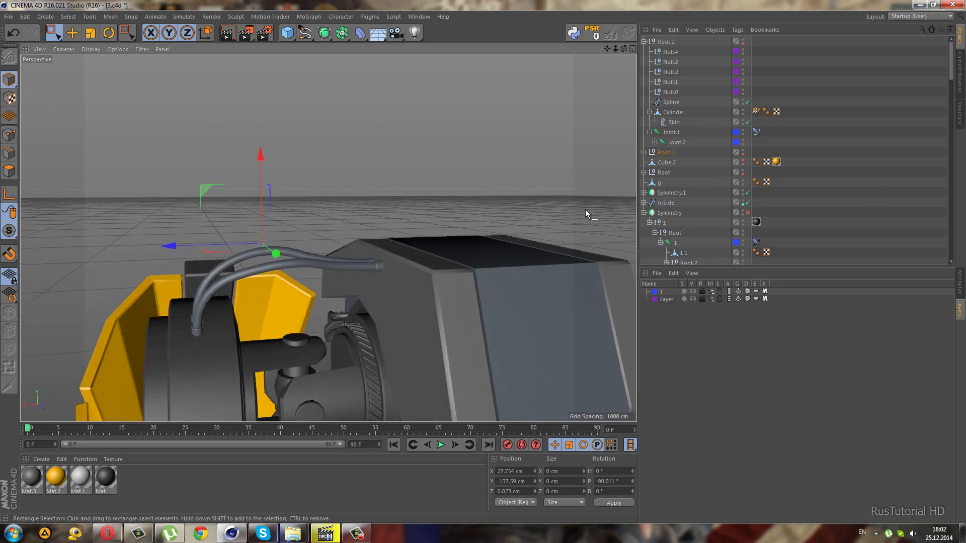
Select Null.0 in both Root.2 and Root.1 and move them along Y.
{"action": "left_click", "coordinate": [669, 52]}
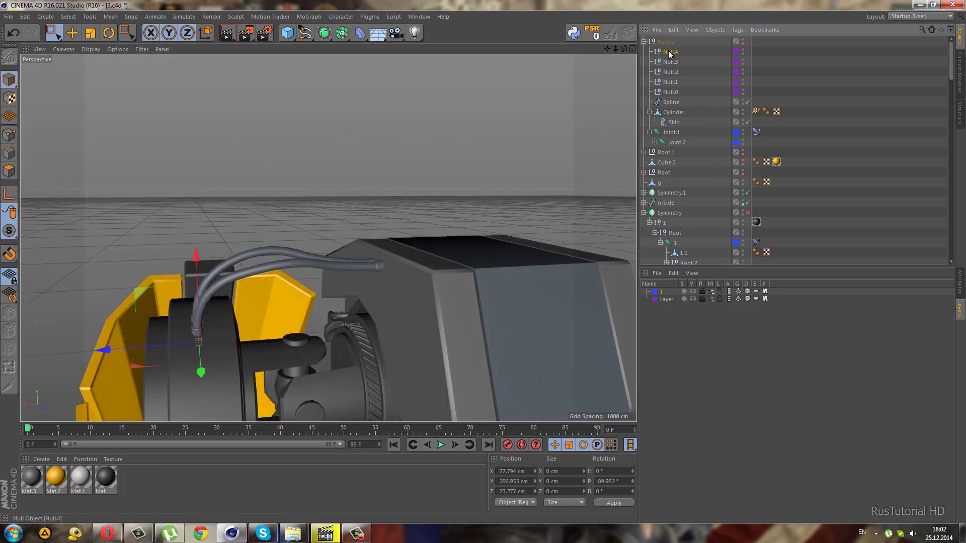
{"action": "left_click", "coordinate": [671, 92]}
{"action": "left_click", "coordinate": [644, 152]}
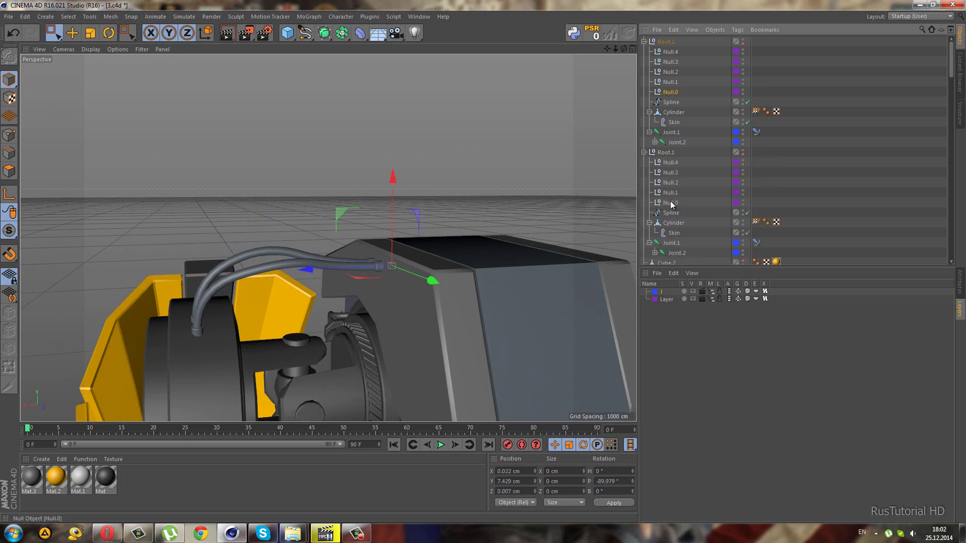
{"action": "left_click", "coordinate": [670, 202], "text": "ctrl"}
{"action": "scroll", "coordinate": [383, 298], "scroll_direction": "up", "scroll_amount": 3}
{"action": "left_click_drag", "start_coordinate": [392, 170], "coordinate": [387, 188]}
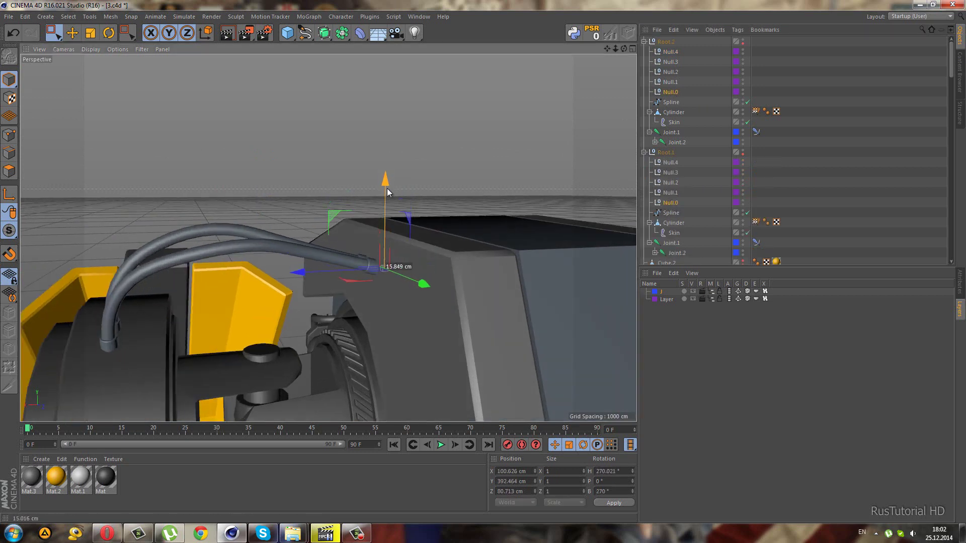
Select both cables' Null.1 points and lower them about 19 cm on Y.
{"action": "left_click", "coordinate": [670, 82], "text": "ctrl"}
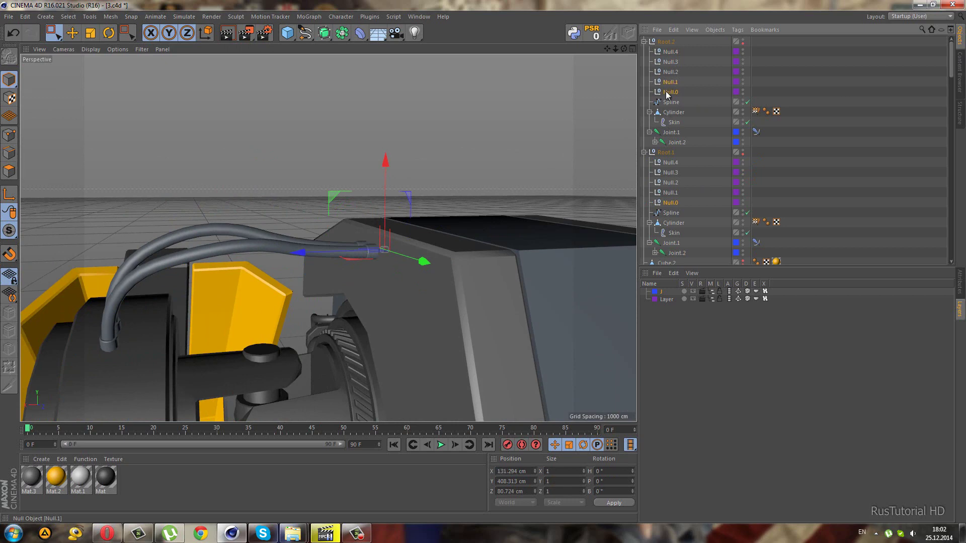
{"action": "left_click", "coordinate": [670, 192], "text": "ctrl"}
{"action": "left_click_drag", "start_coordinate": [351, 164], "coordinate": [355, 191]}
{"action": "mouse_move", "coordinate": [231, 212]}
{"action": "left_mouse_down", "text": "alt"}
{"action": "mouse_move", "coordinate": [283, 275]}
{"action": "mouse_move", "coordinate": [341, 262]}
{"action": "mouse_move", "coordinate": [354, 204]}
{"action": "left_mouse_up", "text": "alt"}
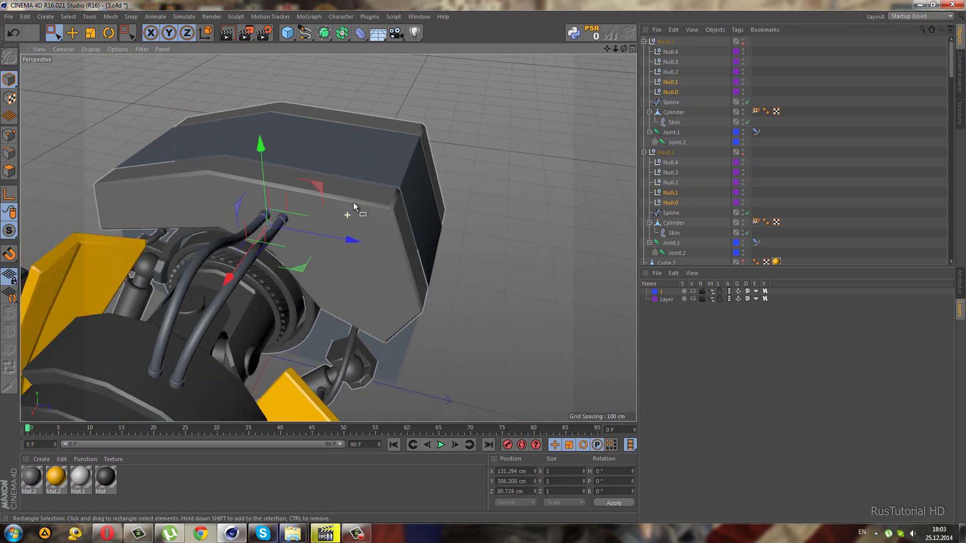
{"action": "left_click", "coordinate": [645, 41]}
Copy Root.2 and Root.1 and paste them as Root.4 and Root.3.
{"action": "left_click", "coordinate": [667, 43]}
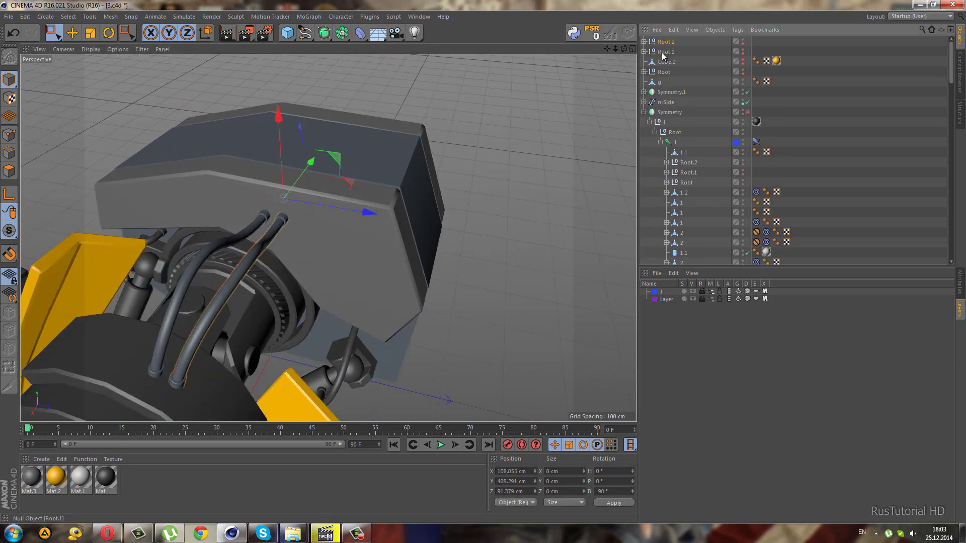
{"action": "left_click", "coordinate": [674, 30]}
{"action": "key", "text": "Escape"}
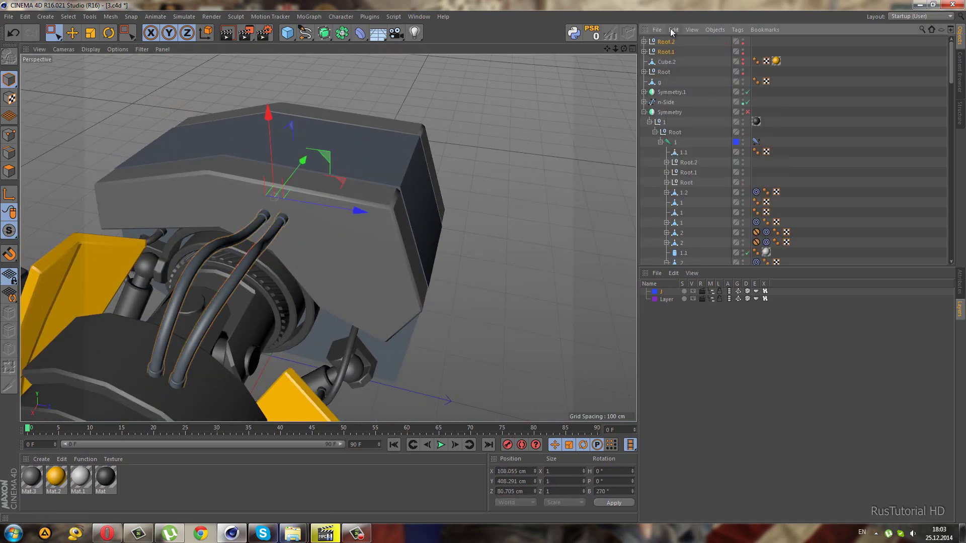
{"action": "left_click", "coordinate": [673, 30]}
{"action": "left_click", "coordinate": [685, 78]}
{"action": "key", "text": "ctrl+v"}
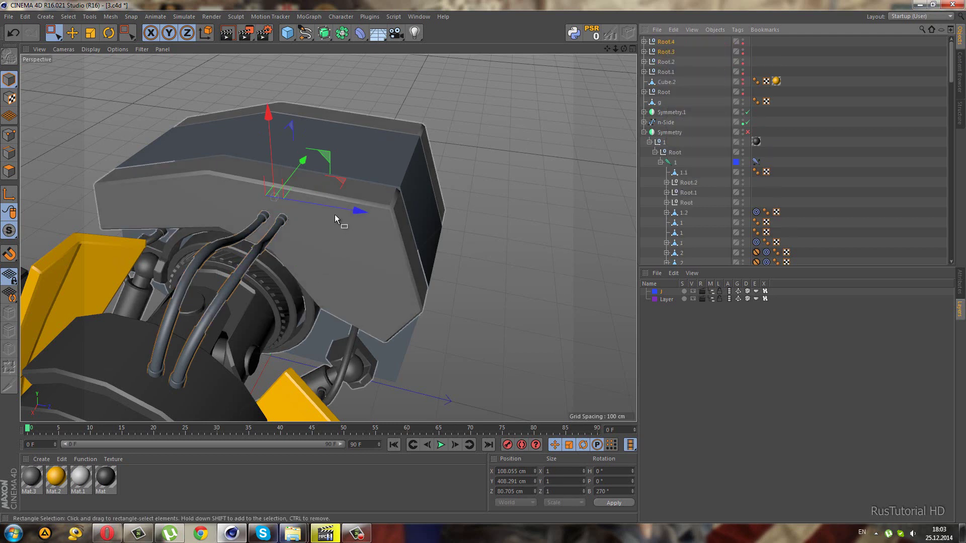
Shift the copied cables about 49 cm sideways and expand Root.3.
{"action": "left_click_drag", "start_coordinate": [335, 211], "coordinate": [376, 234]}
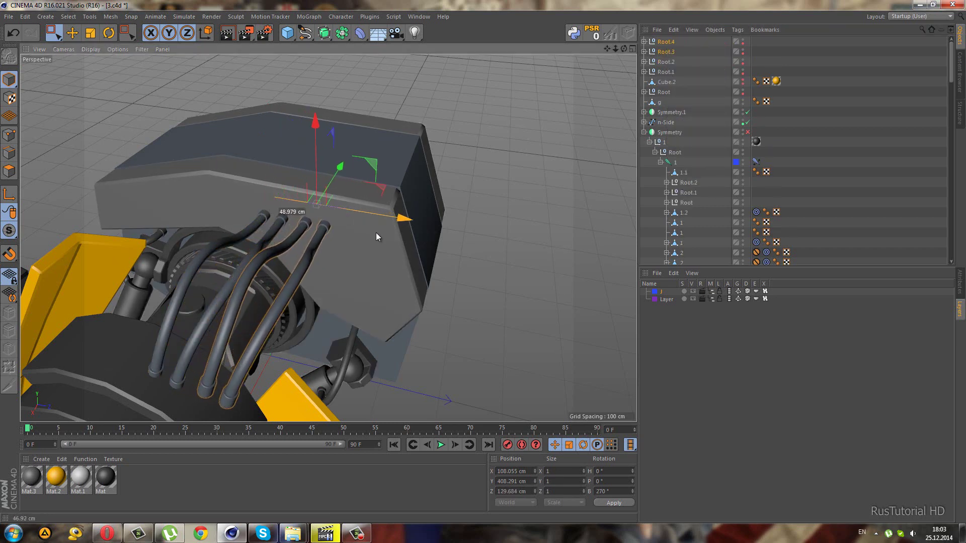
{"action": "mouse_move", "coordinate": [375, 229]}
{"action": "left_mouse_down", "text": "alt"}
{"action": "mouse_move", "coordinate": [367, 273]}
{"action": "mouse_move", "coordinate": [372, 259]}
{"action": "mouse_move", "coordinate": [243, 254]}
{"action": "mouse_move", "coordinate": [459, 164]}
{"action": "left_mouse_up", "text": "alt"}
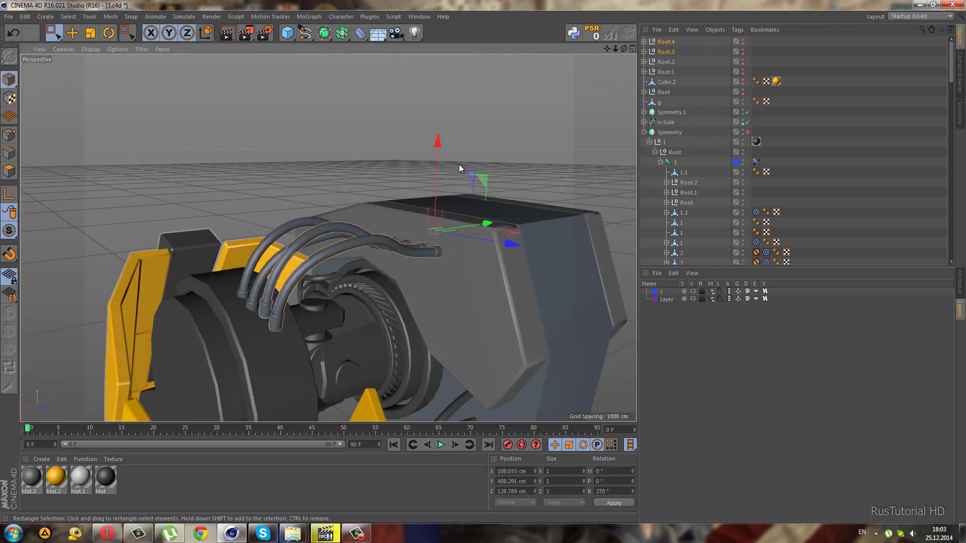
{"action": "left_click", "coordinate": [645, 52]}
Move the copied rig's Null.4 cable base about 12.5 cm, then nudge it along X and Z.
{"action": "left_click", "coordinate": [665, 102]}
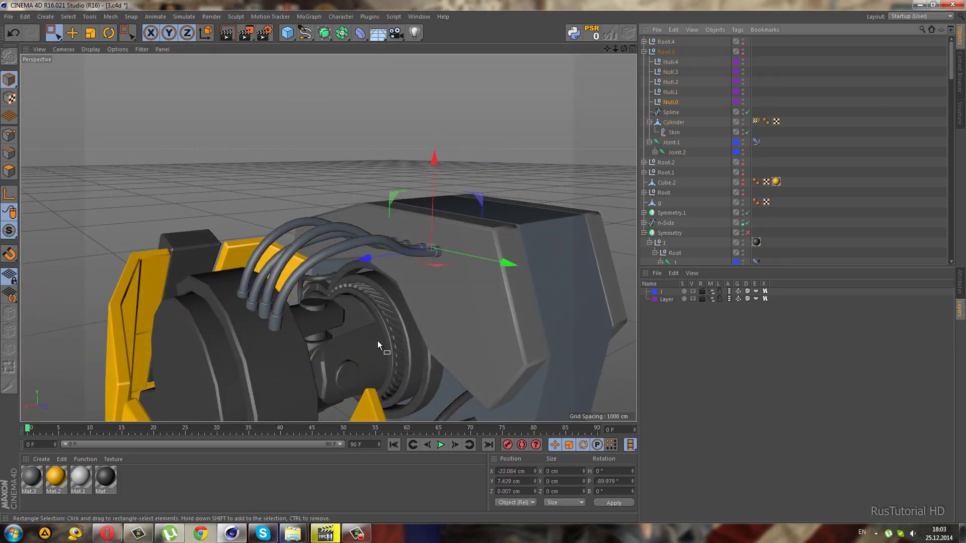
{"action": "scroll", "coordinate": [377, 340], "scroll_direction": "up", "scroll_amount": 5}
{"action": "left_click_drag", "start_coordinate": [453, 280], "coordinate": [573, 167], "text": "alt"}
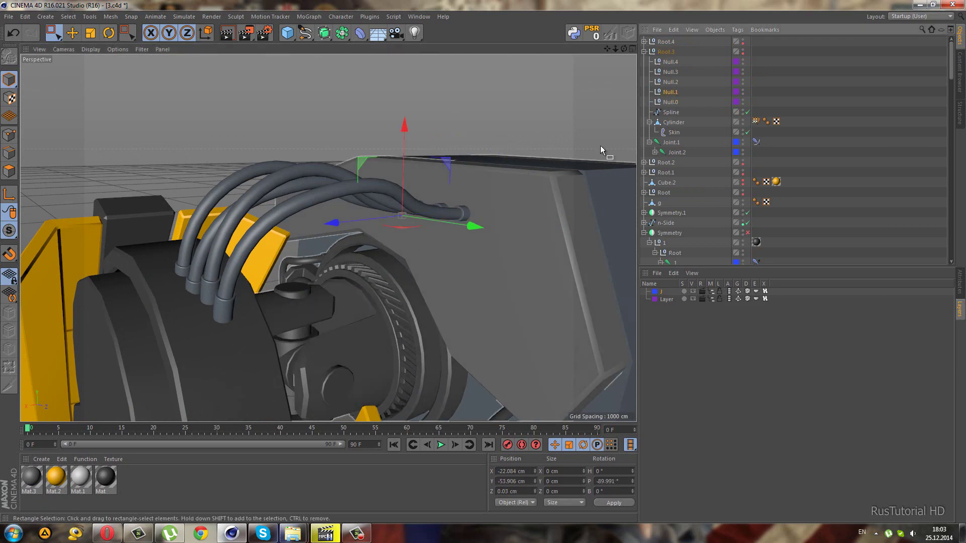
{"action": "left_click", "coordinate": [670, 61]}
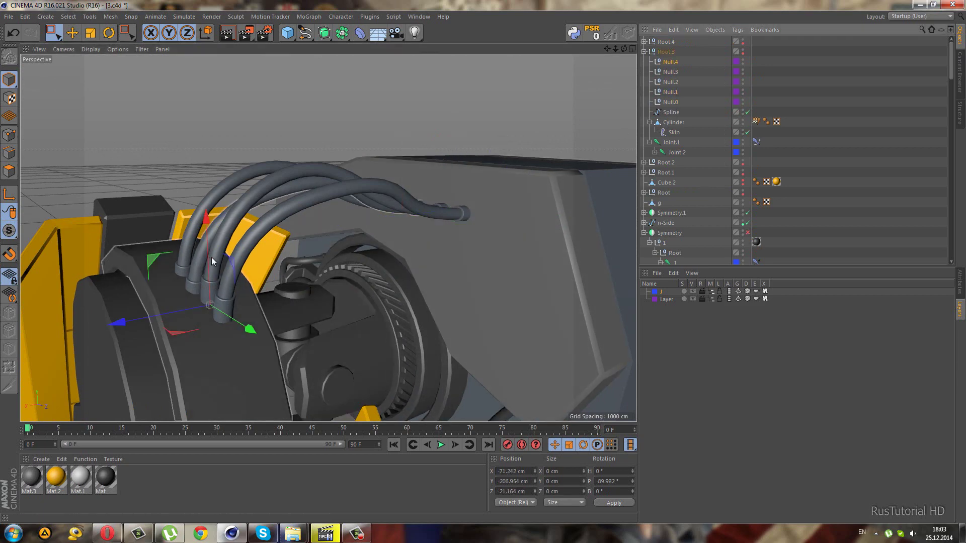
{"action": "left_click_drag", "start_coordinate": [207, 261], "coordinate": [292, 327], "text": "alt"}
{"action": "scroll", "coordinate": [292, 327], "scroll_direction": "up", "scroll_amount": 3}
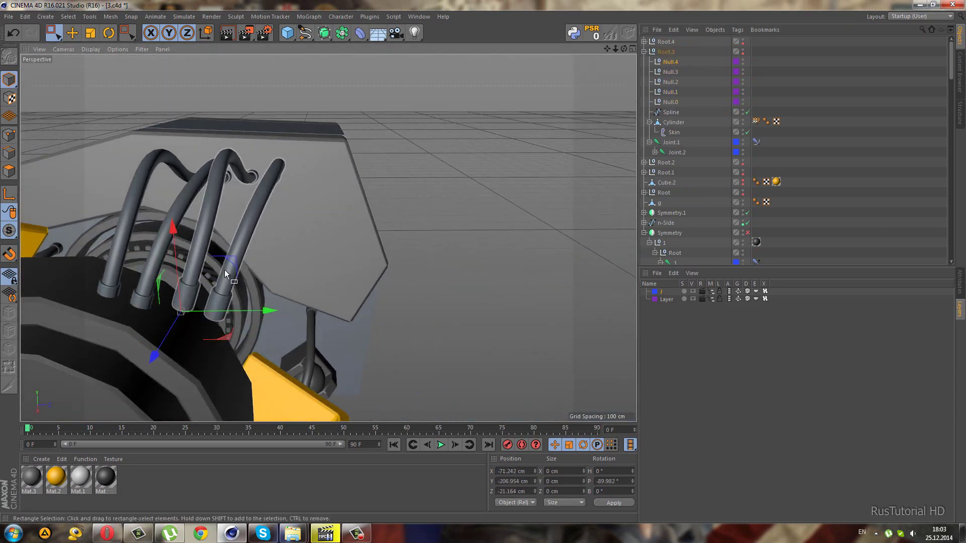
{"action": "mouse_move", "coordinate": [230, 262]}
{"action": "left_mouse_down"}
{"action": "mouse_move", "coordinate": [77, 360]}
{"action": "mouse_move", "coordinate": [194, 335]}
{"action": "mouse_move", "coordinate": [162, 328]}
{"action": "left_mouse_up"}
{"action": "scroll", "coordinate": [195, 334], "scroll_direction": "down", "scroll_amount": 3}
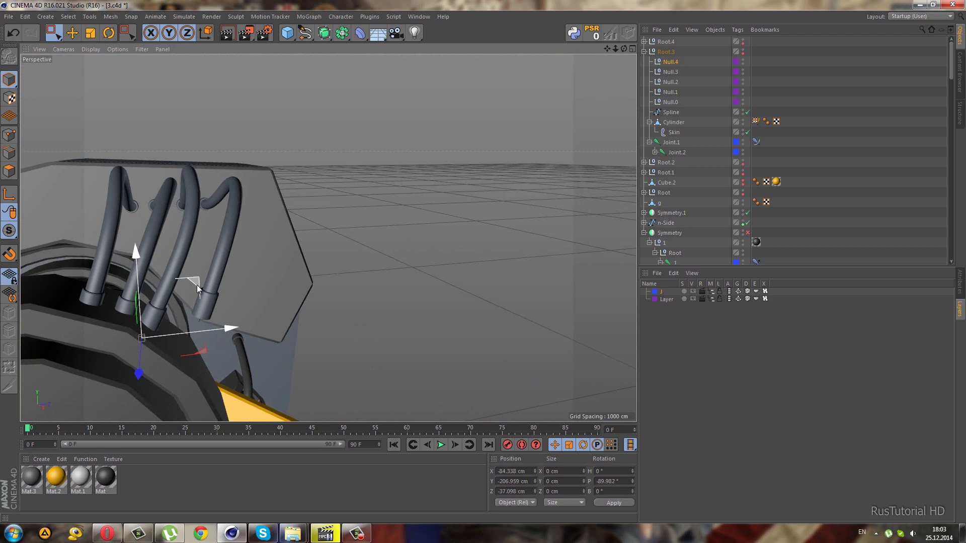
{"action": "left_click_drag", "start_coordinate": [198, 285], "coordinate": [205, 296]}
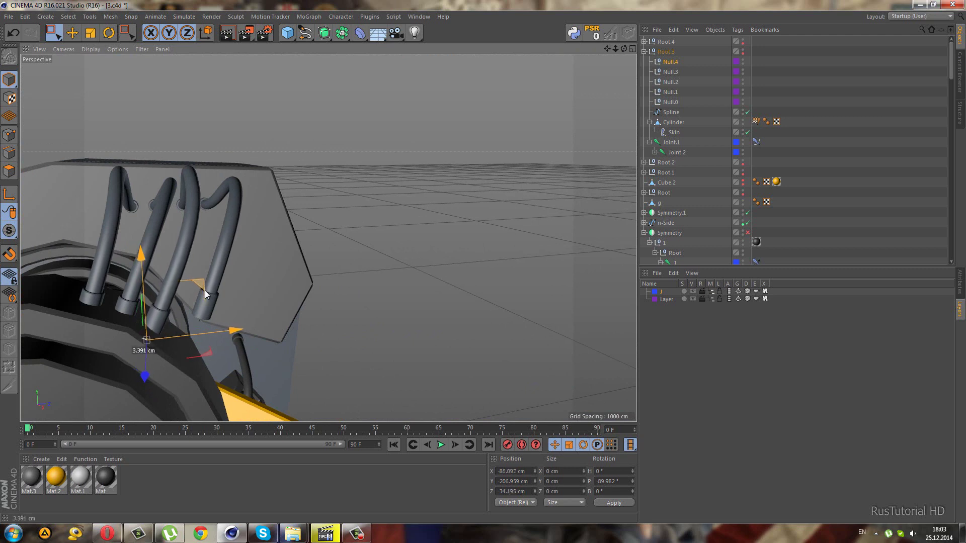
Reposition Null.3 to reshape the copied cable's bend and pull Null.4 back about 3.6 cm.
{"action": "left_click", "coordinate": [671, 72]}
{"action": "mouse_move", "coordinate": [251, 174]}
{"action": "left_mouse_down"}
{"action": "mouse_move", "coordinate": [264, 206]}
{"action": "mouse_move", "coordinate": [257, 201]}
{"action": "left_mouse_up"}
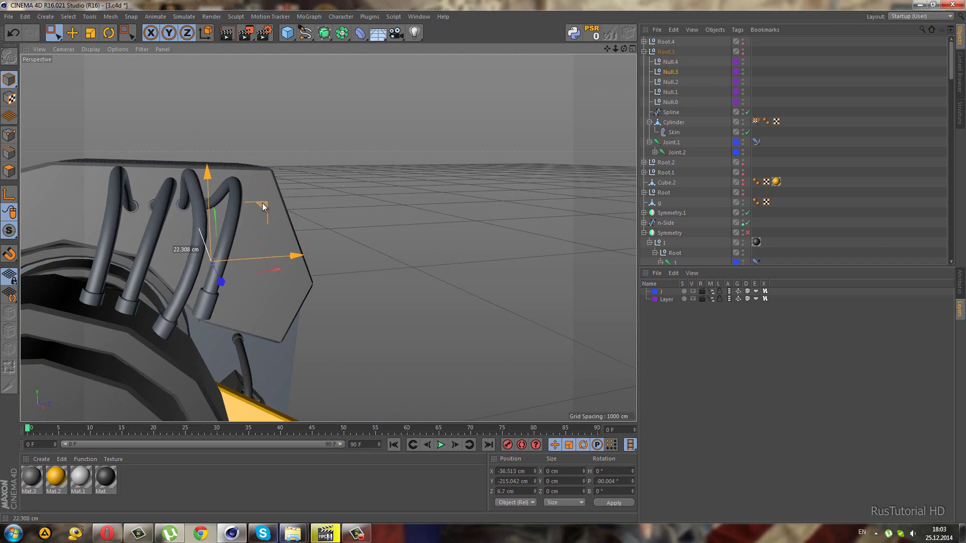
{"action": "mouse_move", "coordinate": [235, 233]}
{"action": "left_mouse_down", "text": "alt"}
{"action": "mouse_move", "coordinate": [130, 318]}
{"action": "mouse_move", "coordinate": [359, 237]}
{"action": "left_mouse_up", "text": "alt"}
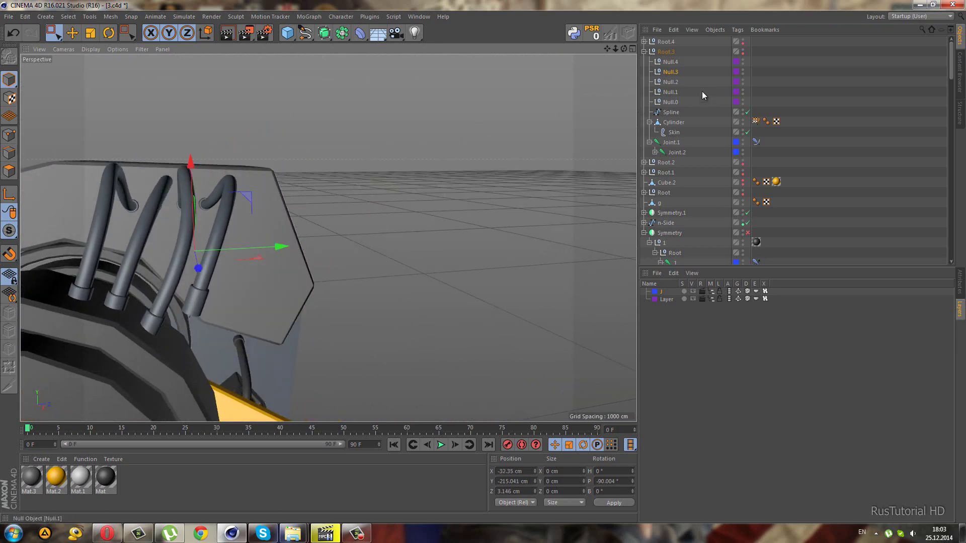
{"action": "left_click", "coordinate": [670, 62]}
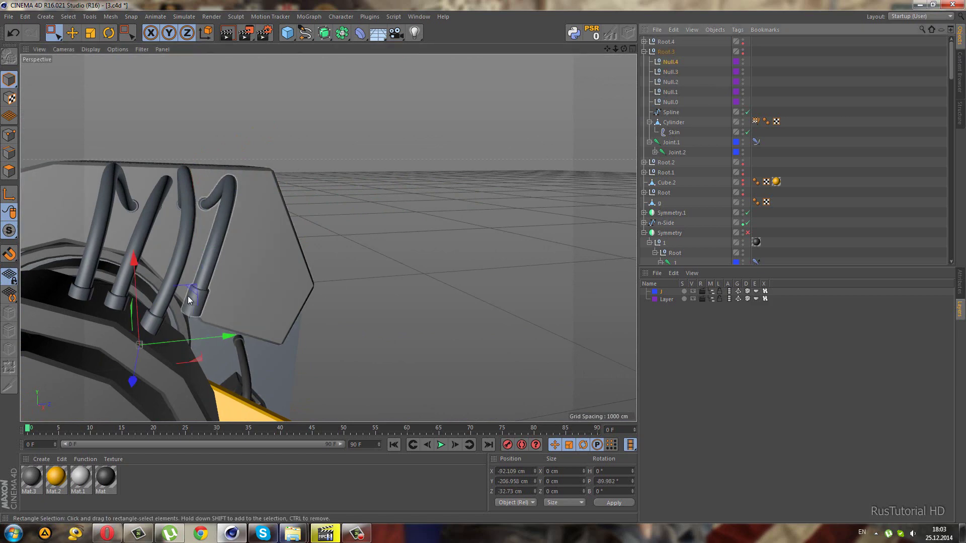
{"action": "left_click_drag", "start_coordinate": [191, 293], "coordinate": [184, 289]}
Shift Null.3 about 3.5 cm along X and collapse Root.3's hierarchy.
{"action": "left_click_drag", "start_coordinate": [34, 324], "coordinate": [190, 286], "text": "alt"}
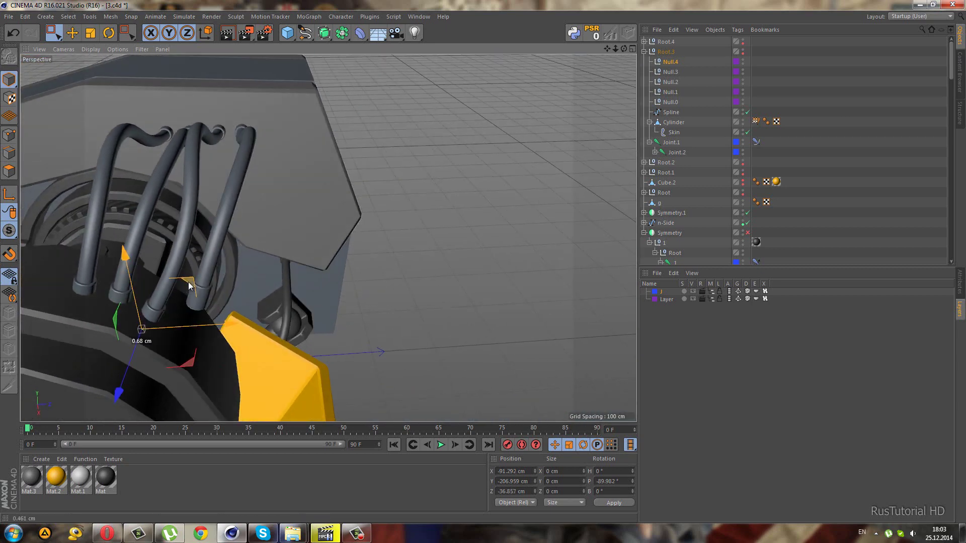
{"action": "left_click", "coordinate": [672, 73]}
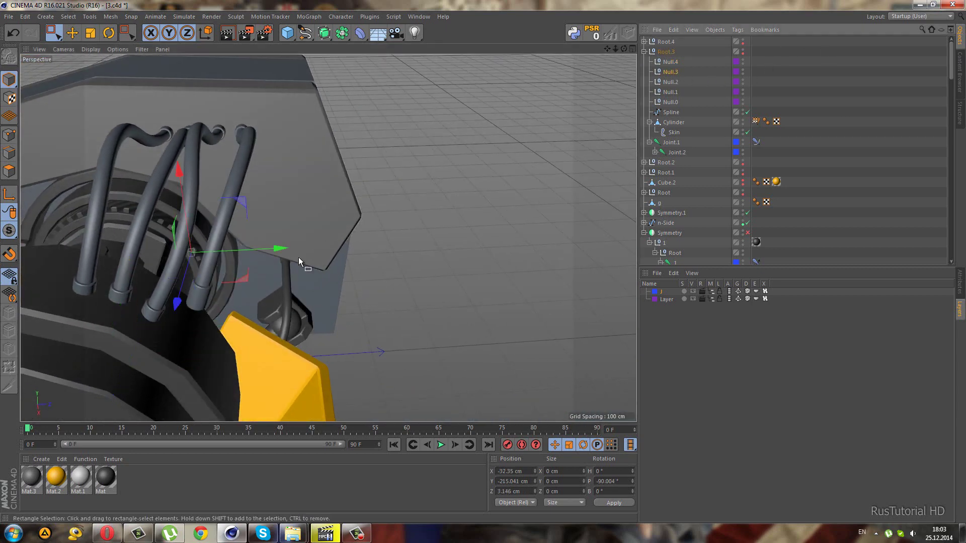
{"action": "mouse_move", "coordinate": [276, 250]}
{"action": "left_mouse_down"}
{"action": "mouse_move", "coordinate": [71, 296]}
{"action": "mouse_move", "coordinate": [83, 280]}
{"action": "mouse_move", "coordinate": [128, 270]}
{"action": "mouse_move", "coordinate": [92, 249]}
{"action": "mouse_move", "coordinate": [111, 229]}
{"action": "mouse_move", "coordinate": [156, 252]}
{"action": "mouse_move", "coordinate": [176, 288]}
{"action": "mouse_move", "coordinate": [636, 76]}
{"action": "left_mouse_up"}
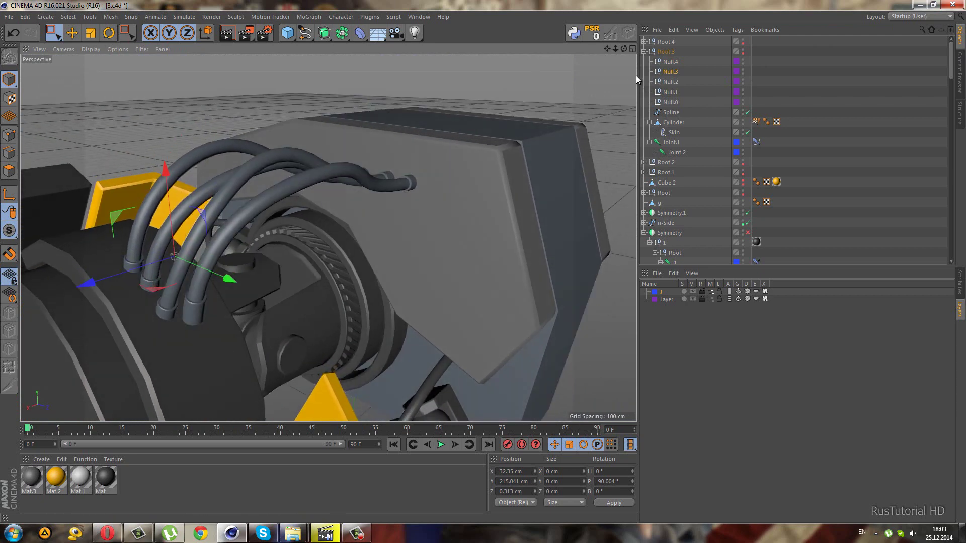
{"action": "left_click", "coordinate": [644, 52]}
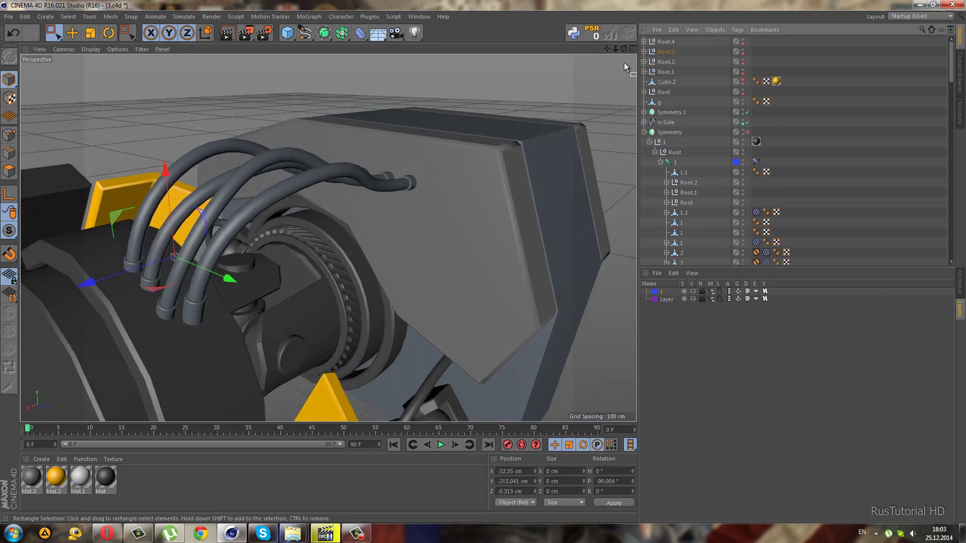
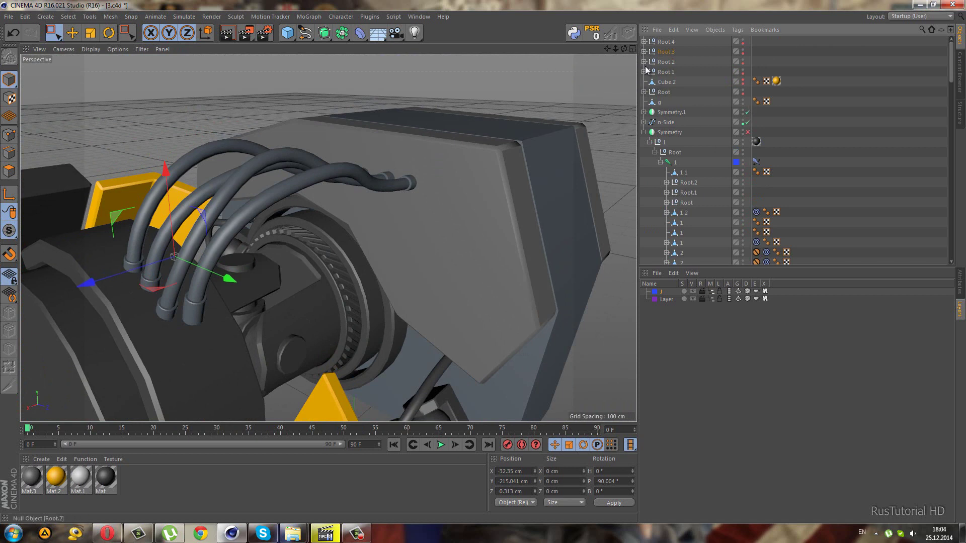
In Root.2, nudge the Null.4 and Null.3 hose controllers slightly along their axes.
{"action": "left_click", "coordinate": [645, 62]}
{"action": "left_click", "coordinate": [669, 93]}
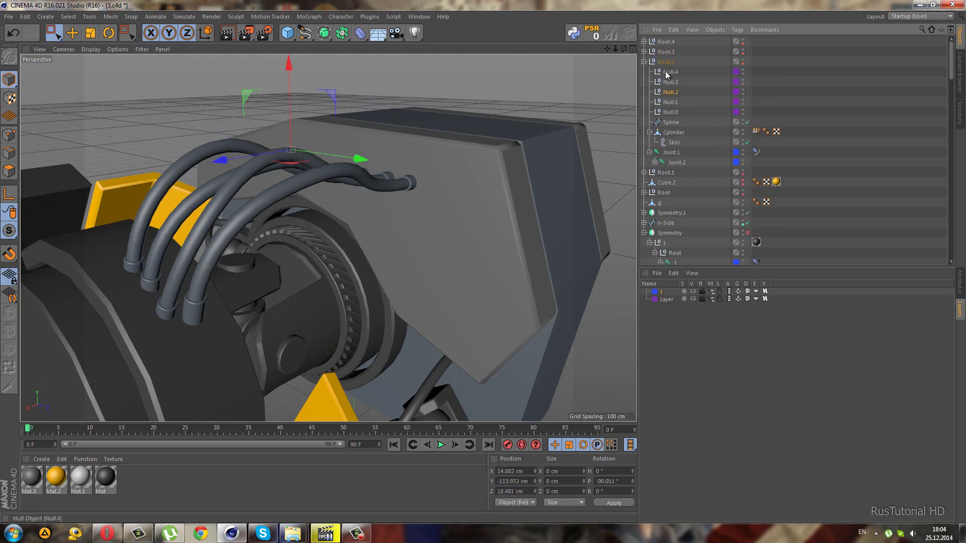
{"action": "left_click", "coordinate": [667, 72]}
{"action": "scroll", "coordinate": [97, 316], "scroll_direction": "up", "scroll_amount": 3}
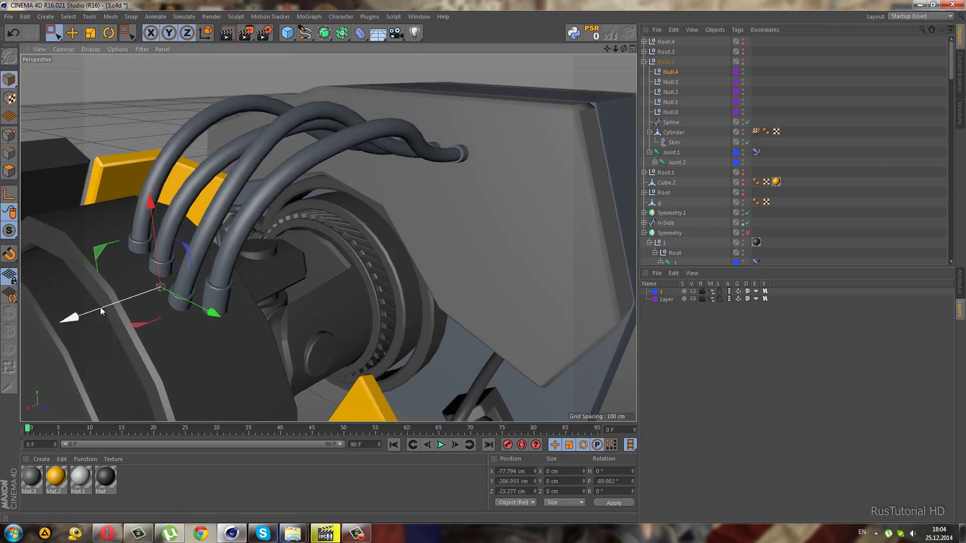
{"action": "left_click_drag", "start_coordinate": [100, 307], "coordinate": [97, 311]}
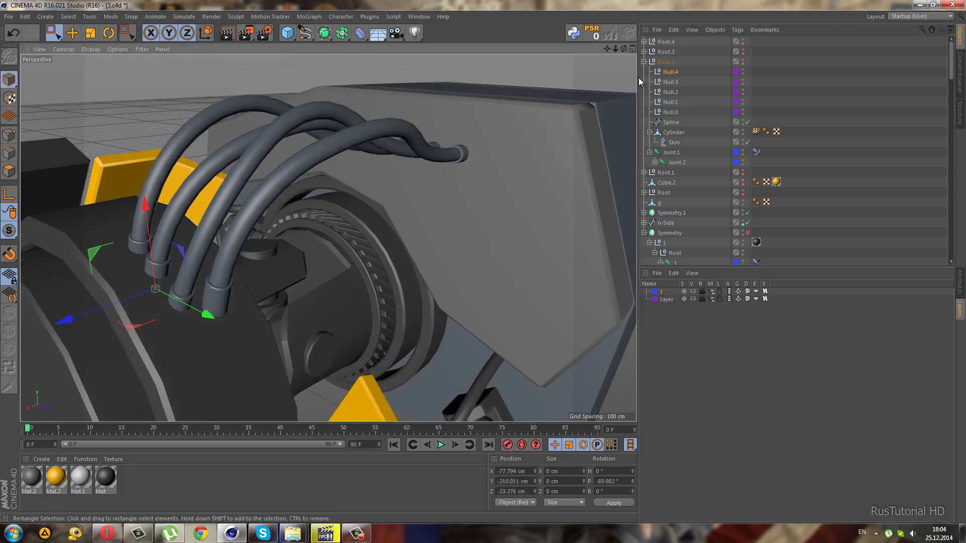
{"action": "left_click", "coordinate": [669, 82]}
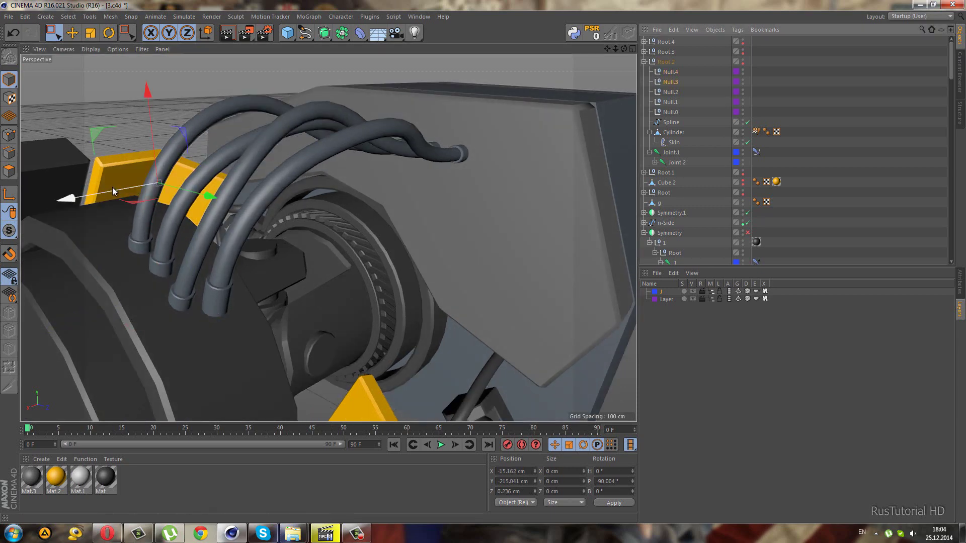
{"action": "left_click_drag", "start_coordinate": [113, 191], "coordinate": [125, 194]}
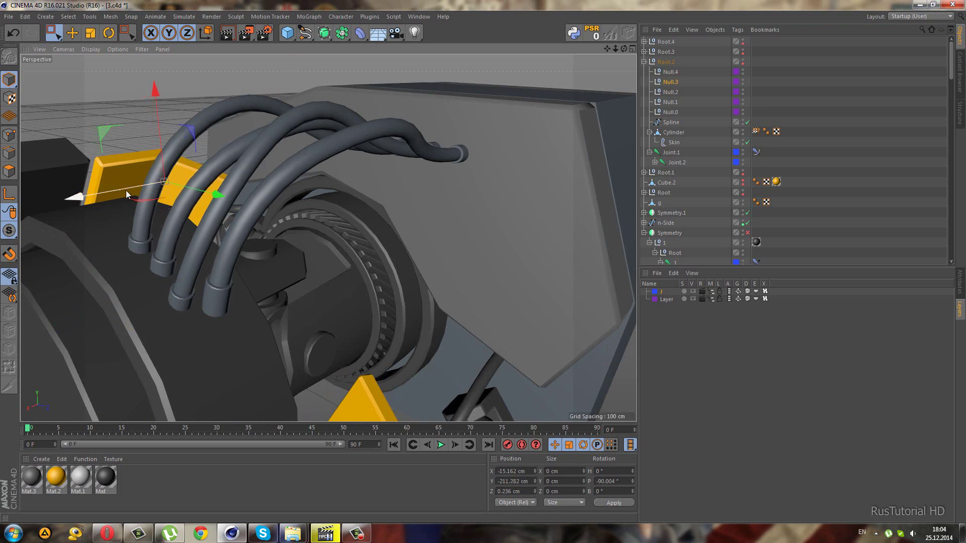
Shift Null.3 under Root.1 about 5 cm, then shift Null.3 under Root.3.
{"action": "left_click", "coordinate": [644, 61]}
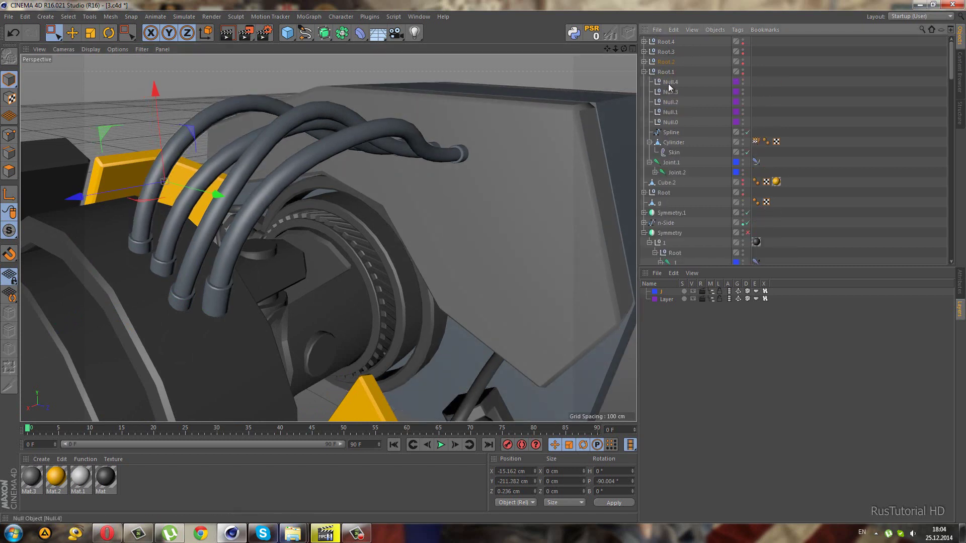
{"action": "left_click", "coordinate": [669, 92]}
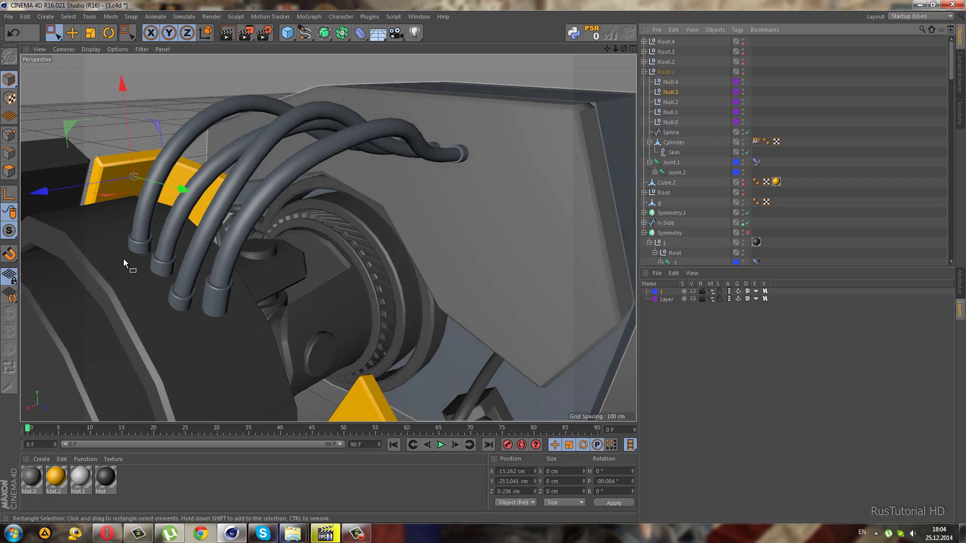
{"action": "left_click_drag", "start_coordinate": [59, 190], "coordinate": [69, 192]}
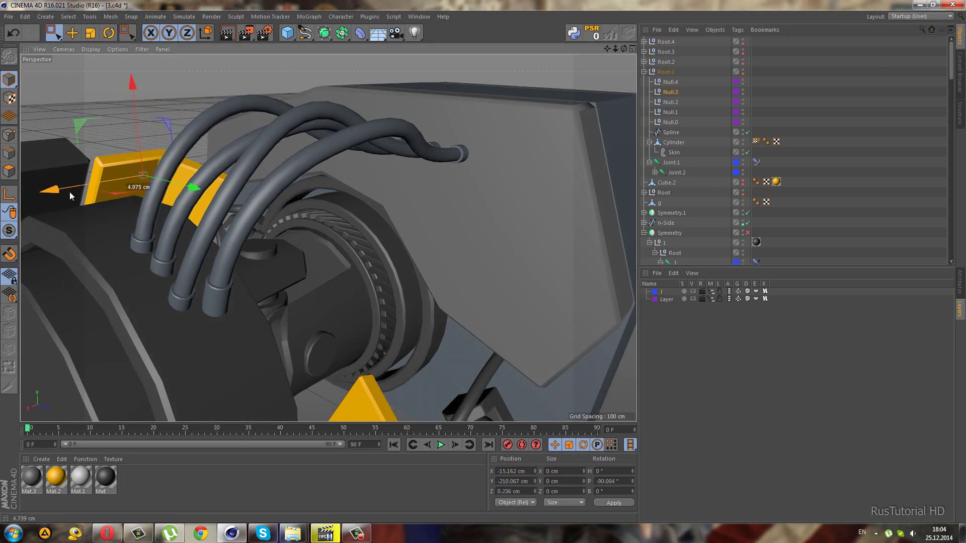
{"action": "left_click", "coordinate": [644, 52]}
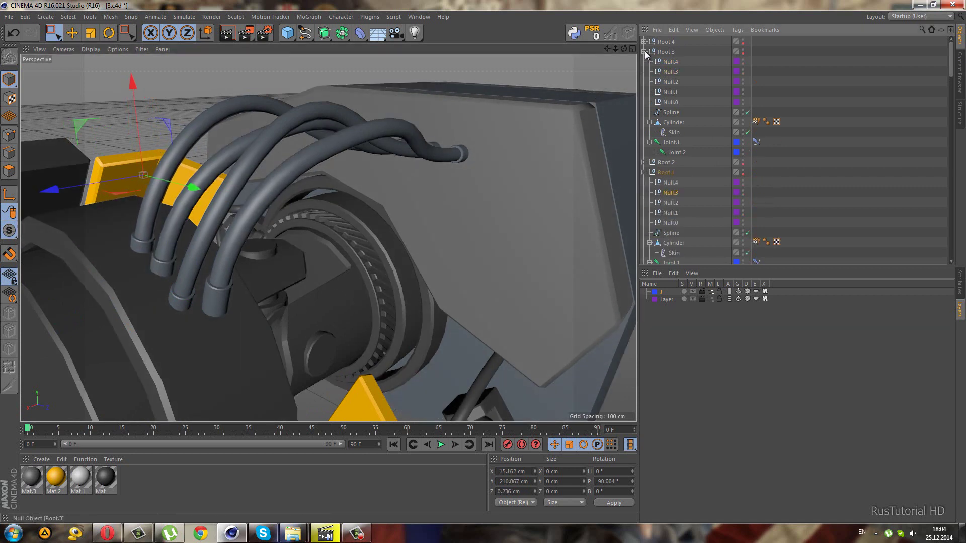
{"action": "left_click", "coordinate": [670, 71]}
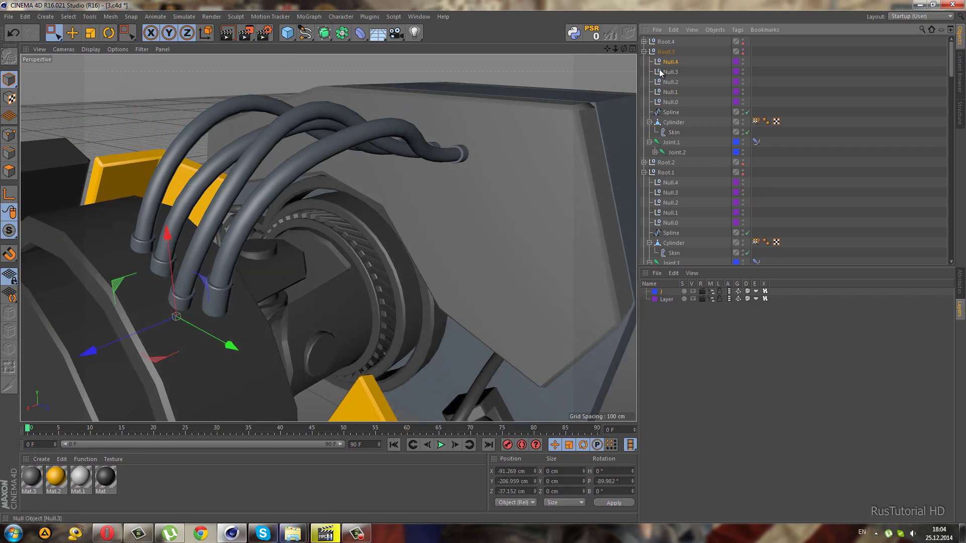
{"action": "left_click_drag", "start_coordinate": [128, 250], "coordinate": [137, 251]}
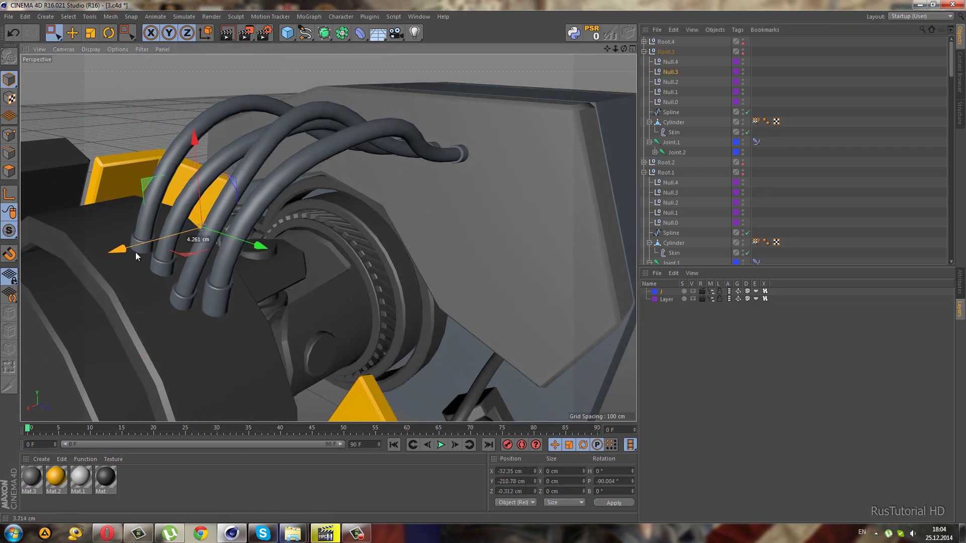
Orbit around the hoses to check them and select the Null.2 controller.
{"action": "mouse_move", "coordinate": [183, 311]}
{"action": "left_mouse_down", "text": "alt"}
{"action": "mouse_move", "coordinate": [143, 267]}
{"action": "mouse_move", "coordinate": [110, 249]}
{"action": "mouse_move", "coordinate": [194, 319]}
{"action": "mouse_move", "coordinate": [397, 434]}
{"action": "left_mouse_up", "text": "alt"}
{"action": "mouse_move", "coordinate": [481, 203]}
{"action": "left_mouse_down", "text": "alt"}
{"action": "mouse_move", "coordinate": [400, 161]}
{"action": "mouse_move", "coordinate": [453, 126]}
{"action": "left_mouse_up", "text": "alt"}
{"action": "left_click", "coordinate": [671, 86]}
{"action": "mouse_move", "coordinate": [337, 131]}
{"action": "left_mouse_down", "text": "alt"}
{"action": "mouse_move", "coordinate": [354, 159]}
{"action": "mouse_move", "coordinate": [400, 153]}
{"action": "mouse_move", "coordinate": [410, 164]}
{"action": "mouse_move", "coordinate": [323, 155]}
{"action": "mouse_move", "coordinate": [274, 134]}
{"action": "mouse_move", "coordinate": [336, 172]}
{"action": "mouse_move", "coordinate": [356, 158]}
{"action": "mouse_move", "coordinate": [427, 201]}
{"action": "left_mouse_up", "text": "alt"}
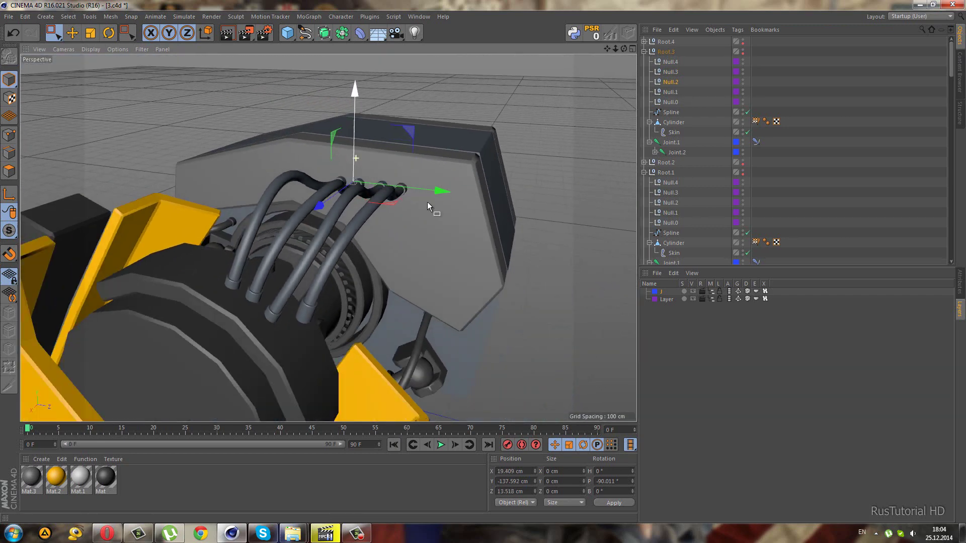
Reposition Root.4's Null.4 and Null.3 so its hoses arc over the housing.
{"action": "left_click", "coordinate": [644, 52]}
{"action": "left_click", "coordinate": [644, 41]}
{"action": "left_click", "coordinate": [663, 52]}
{"action": "scroll", "coordinate": [330, 334], "scroll_direction": "up", "scroll_amount": 3}
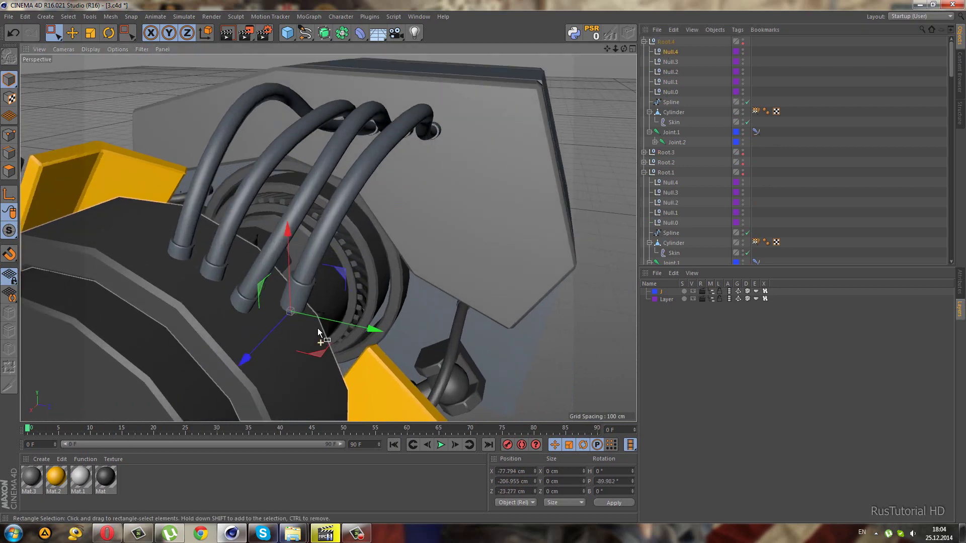
{"action": "mouse_move", "coordinate": [345, 277]}
{"action": "left_mouse_down"}
{"action": "mouse_move", "coordinate": [306, 310]}
{"action": "mouse_move", "coordinate": [313, 315]}
{"action": "left_mouse_up"}
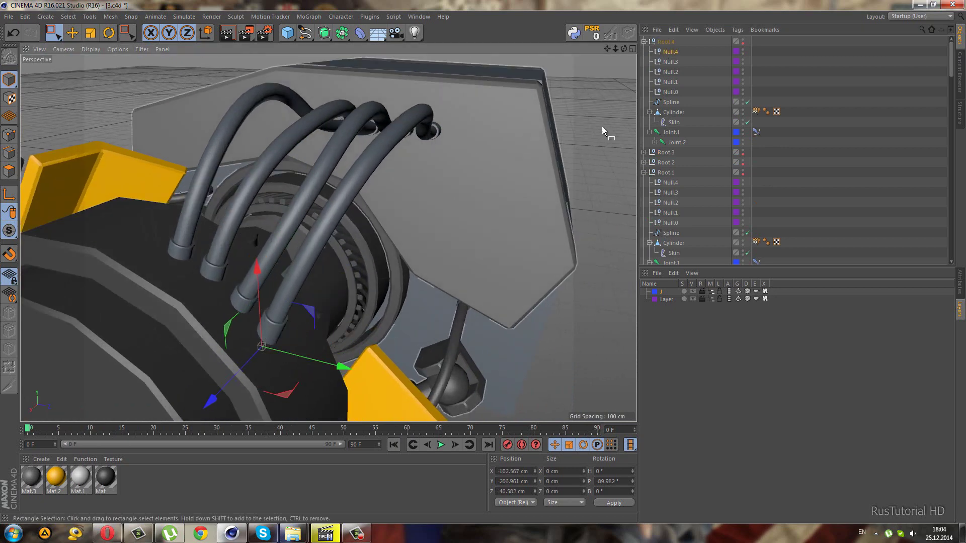
{"action": "left_click", "coordinate": [670, 61]}
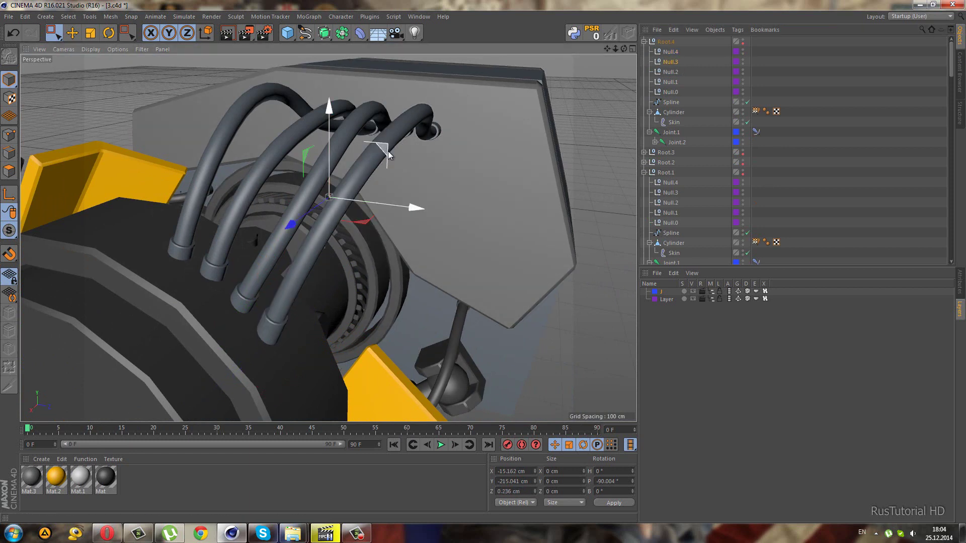
{"action": "mouse_move", "coordinate": [388, 151]}
{"action": "left_mouse_down"}
{"action": "mouse_move", "coordinate": [418, 207]}
{"action": "mouse_move", "coordinate": [425, 185]}
{"action": "mouse_move", "coordinate": [430, 194]}
{"action": "mouse_move", "coordinate": [415, 210]}
{"action": "mouse_move", "coordinate": [430, 224]}
{"action": "left_mouse_up"}
{"action": "left_click", "coordinate": [669, 51]}
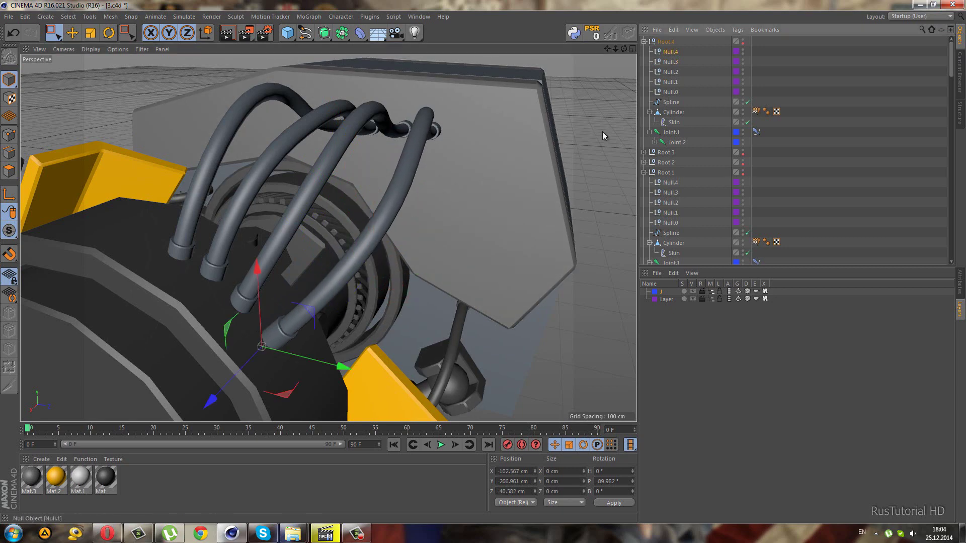
{"action": "mouse_move", "coordinate": [327, 315]}
{"action": "left_mouse_down"}
{"action": "mouse_move", "coordinate": [306, 313]}
{"action": "mouse_move", "coordinate": [347, 279]}
{"action": "left_mouse_up"}
{"action": "left_click", "coordinate": [645, 41]}
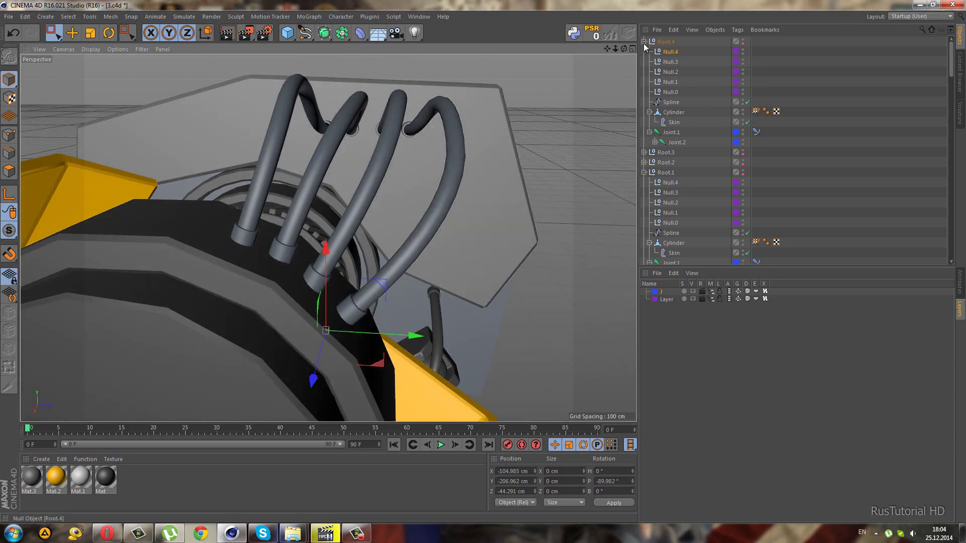
Move Null.3 under Root.3 back and right, and Null.3 under Root.2 over the housing.
{"action": "left_click", "coordinate": [644, 51]}
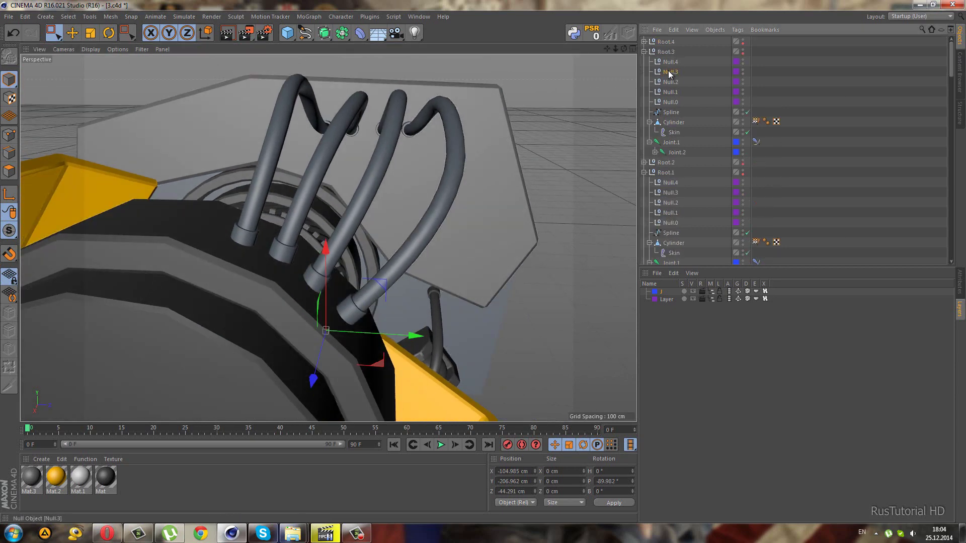
{"action": "left_click", "coordinate": [670, 71]}
{"action": "left_click_drag", "start_coordinate": [430, 146], "coordinate": [442, 158]}
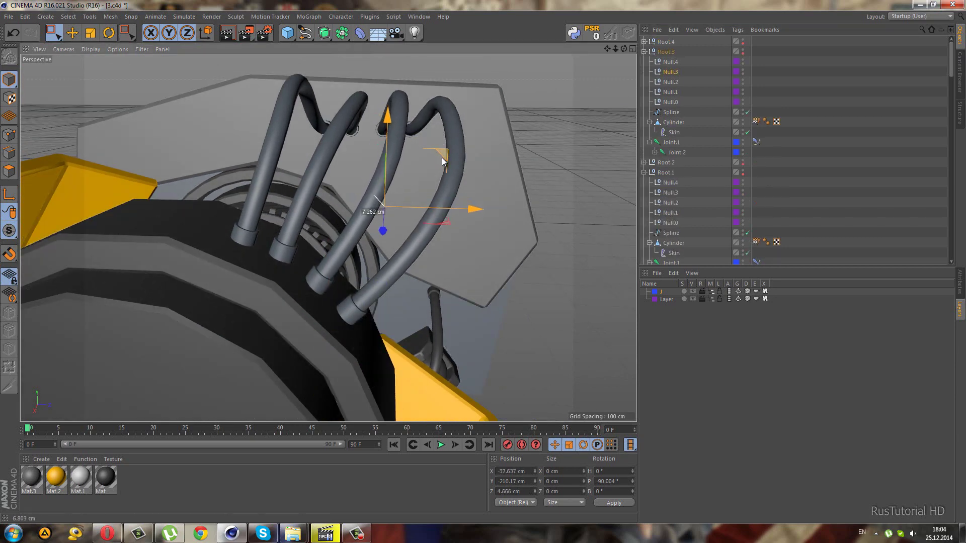
{"action": "left_click", "coordinate": [645, 52]}
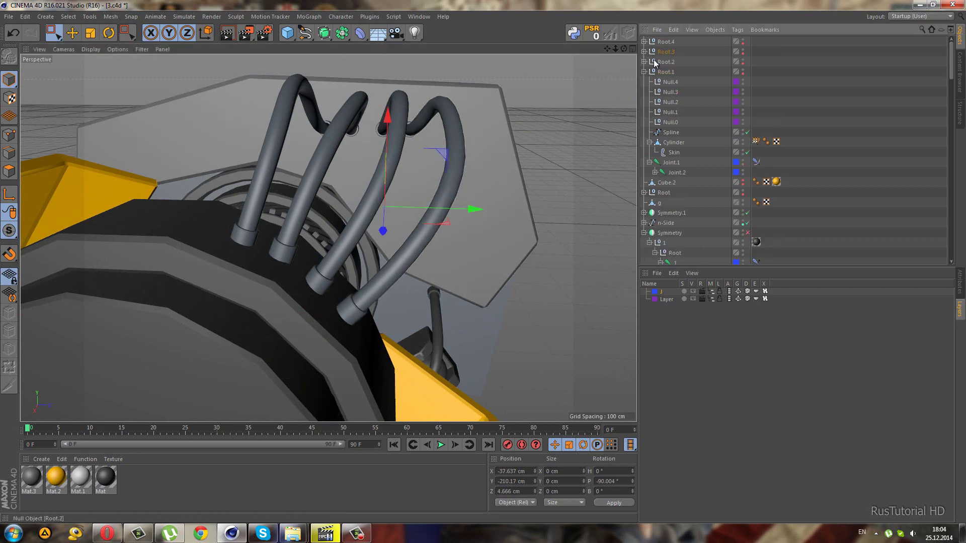
{"action": "left_click", "coordinate": [671, 81]}
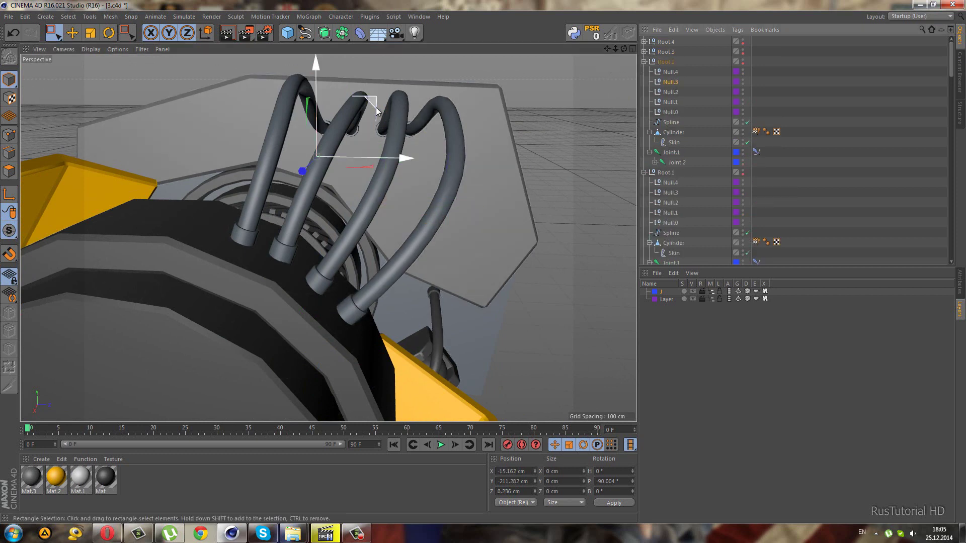
{"action": "left_click_drag", "start_coordinate": [383, 112], "coordinate": [388, 114]}
Collapse the Root.2 and Root.1 hierarchies while orbiting to check the hoses.
{"action": "mouse_move", "coordinate": [279, 204]}
{"action": "left_mouse_down", "text": "alt"}
{"action": "mouse_move", "coordinate": [223, 276]}
{"action": "mouse_move", "coordinate": [282, 267]}
{"action": "left_mouse_up", "text": "alt"}
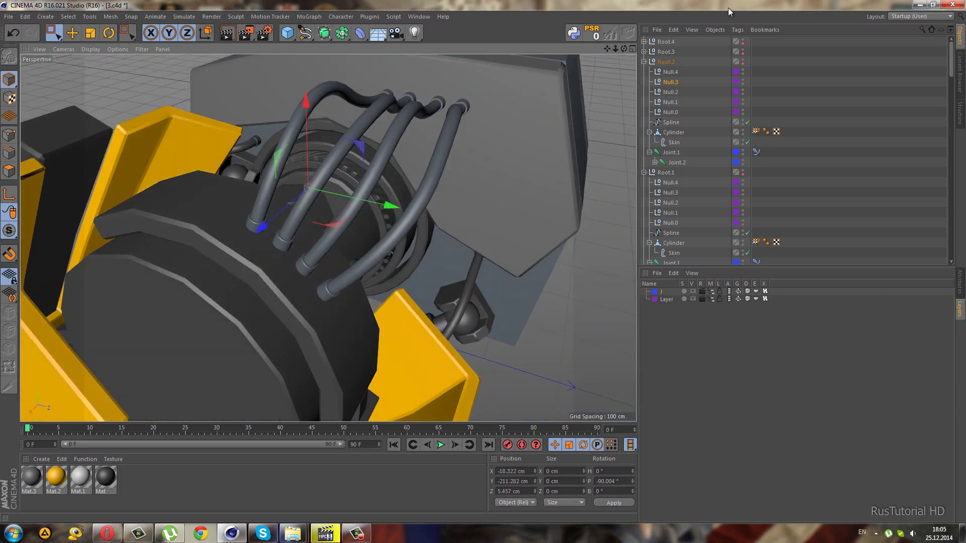
{"action": "left_click", "coordinate": [645, 61]}
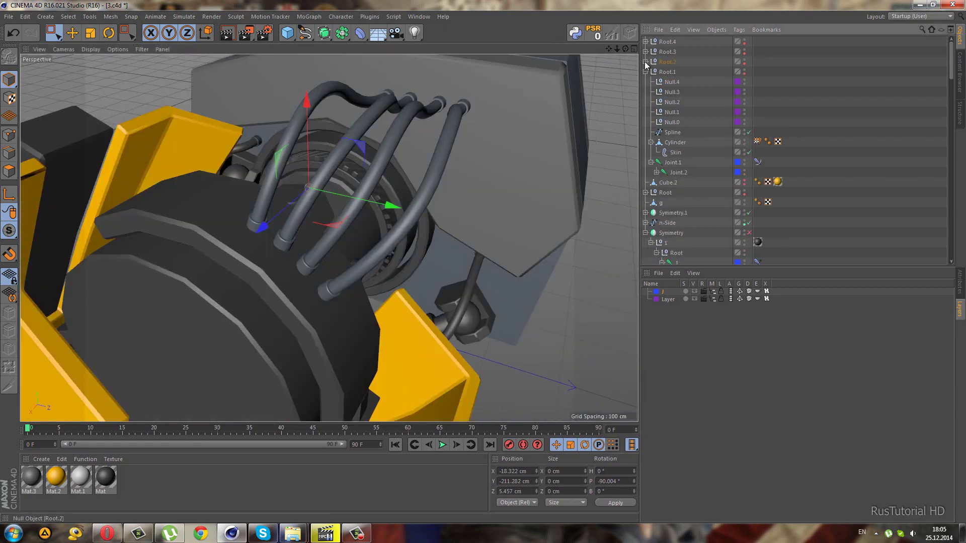
{"action": "mouse_move", "coordinate": [496, 206]}
{"action": "left_mouse_down", "text": "alt"}
{"action": "mouse_move", "coordinate": [654, 88]}
{"action": "mouse_move", "coordinate": [354, 125]}
{"action": "mouse_move", "coordinate": [442, 183]}
{"action": "mouse_move", "coordinate": [506, 166]}
{"action": "mouse_move", "coordinate": [625, 158]}
{"action": "mouse_move", "coordinate": [280, 177]}
{"action": "mouse_move", "coordinate": [566, 150]}
{"action": "mouse_move", "coordinate": [611, 175]}
{"action": "mouse_move", "coordinate": [619, 167]}
{"action": "mouse_move", "coordinate": [623, 206]}
{"action": "left_mouse_up", "text": "alt"}
{"action": "left_click", "coordinate": [646, 72]}
Move the view closer to the yellow housing and raise Root.4's Null.2 about 6 cm.
{"action": "key", "text": "ctrl+shift+z"}
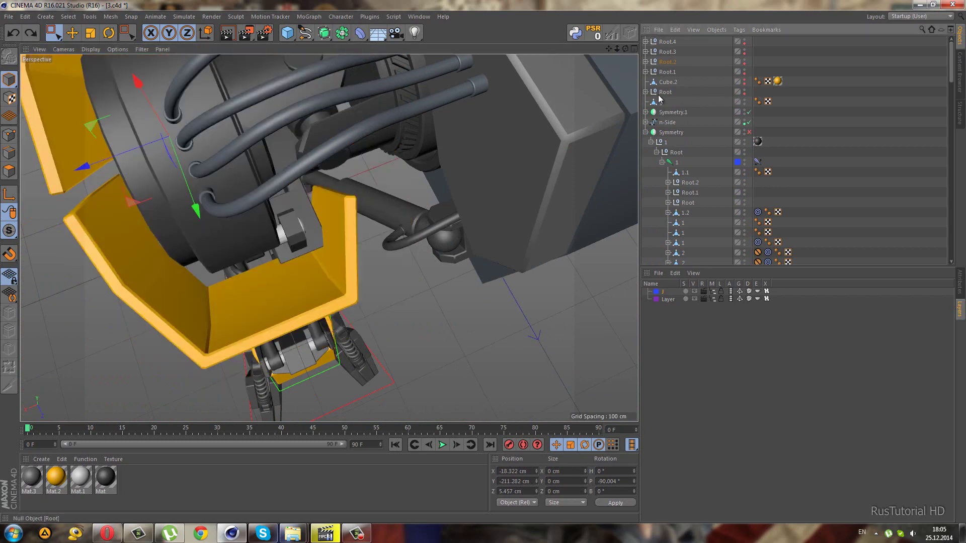
{"action": "key", "text": "ctrl+shift+z"}
{"action": "key", "text": "ctrl+shift+z"}
{"action": "key", "text": "ctrl+shift+z"}
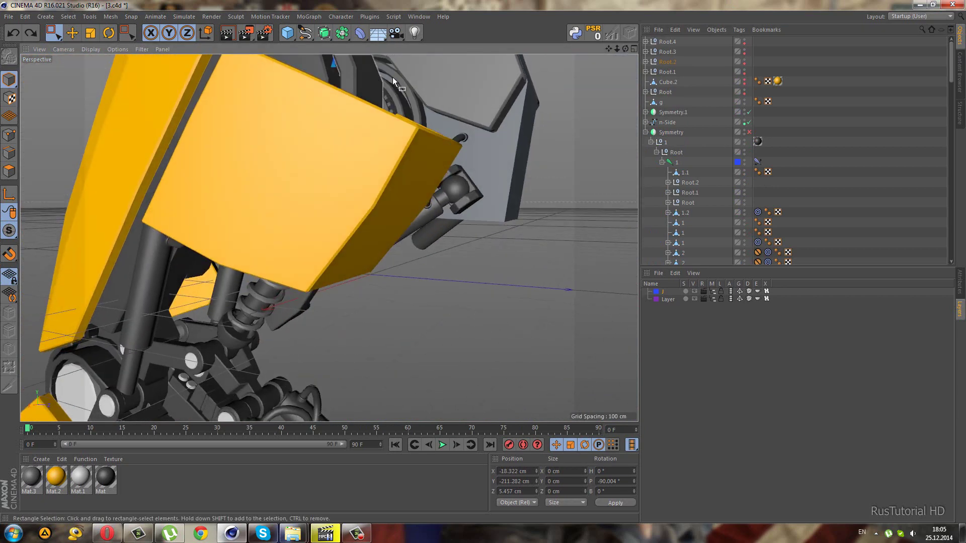
{"action": "key", "text": "ctrl+shift+z"}
{"action": "key", "text": "ctrl+shift+z"}
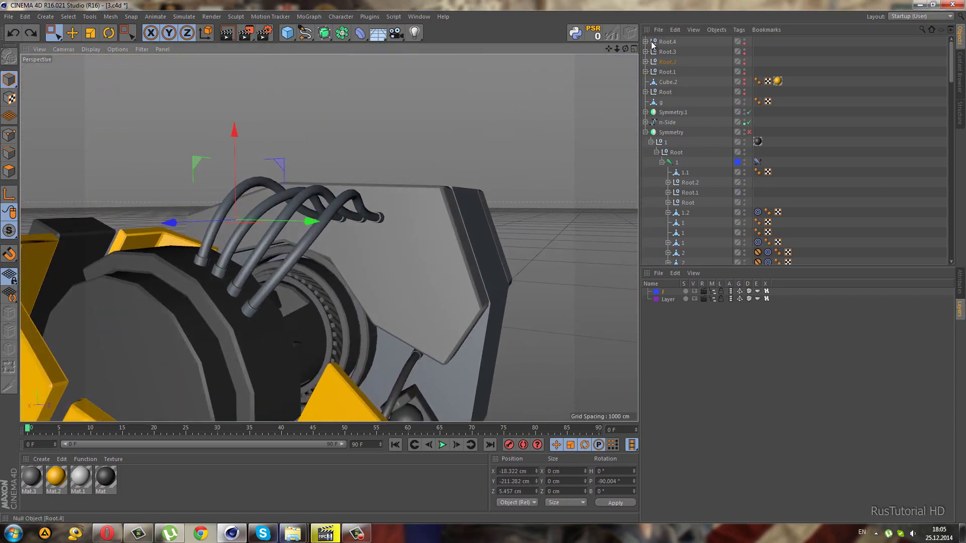
{"action": "left_click", "coordinate": [651, 43]}
{"action": "left_click", "coordinate": [673, 73]}
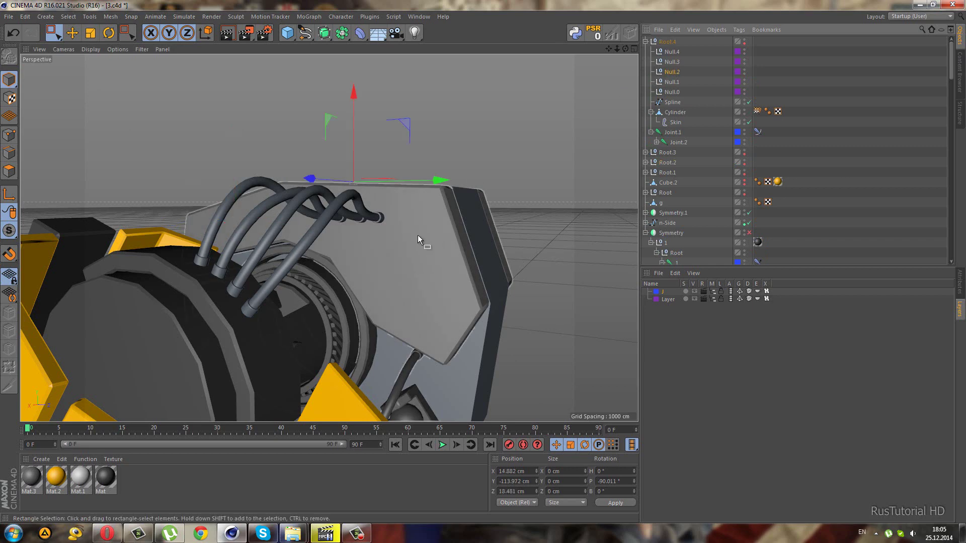
{"action": "mouse_move", "coordinate": [359, 123]}
{"action": "left_mouse_down"}
{"action": "mouse_move", "coordinate": [358, 155]}
{"action": "mouse_move", "coordinate": [601, 142]}
{"action": "left_mouse_up"}
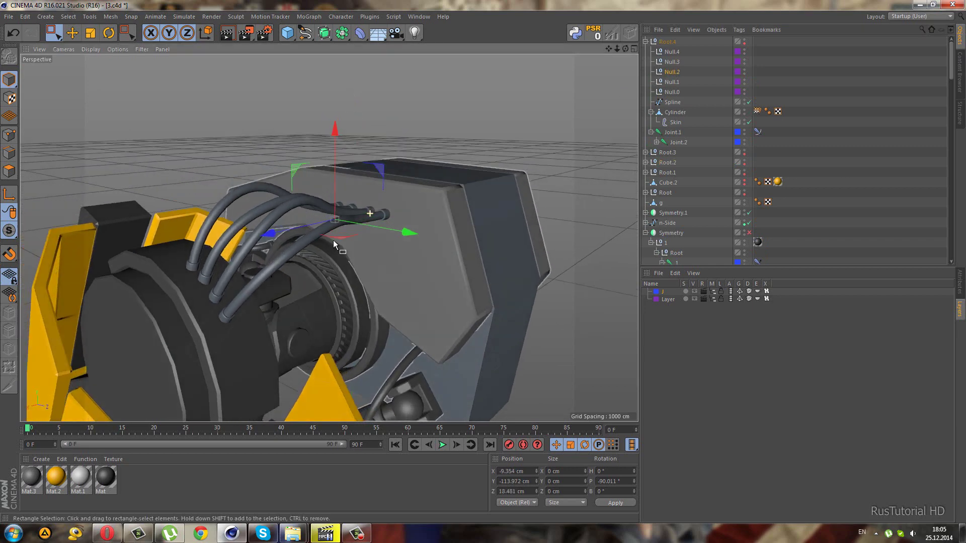
Lower Null.2 in the Root.3 hose rig, collapse Root.3 and orbit around the leg.
{"action": "left_click", "coordinate": [645, 43]}
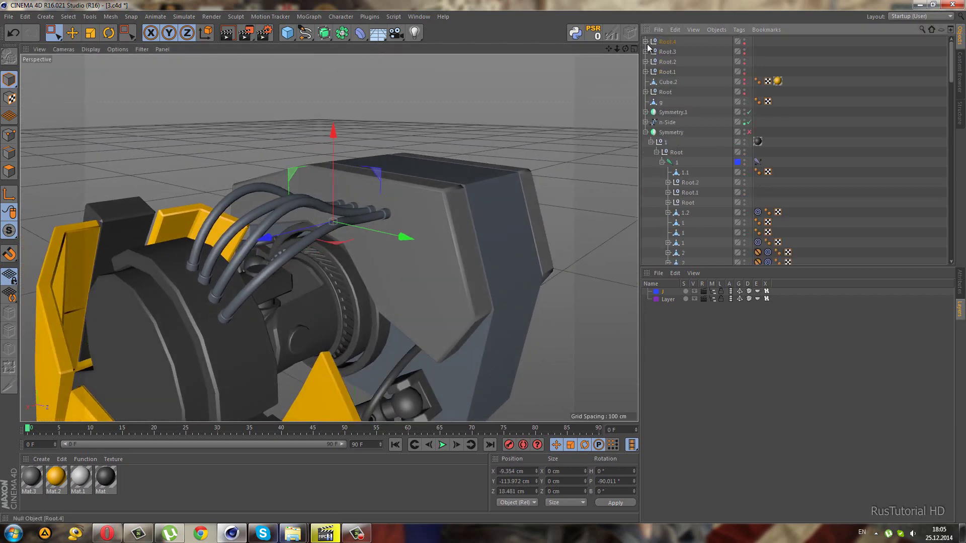
{"action": "left_click", "coordinate": [673, 82]}
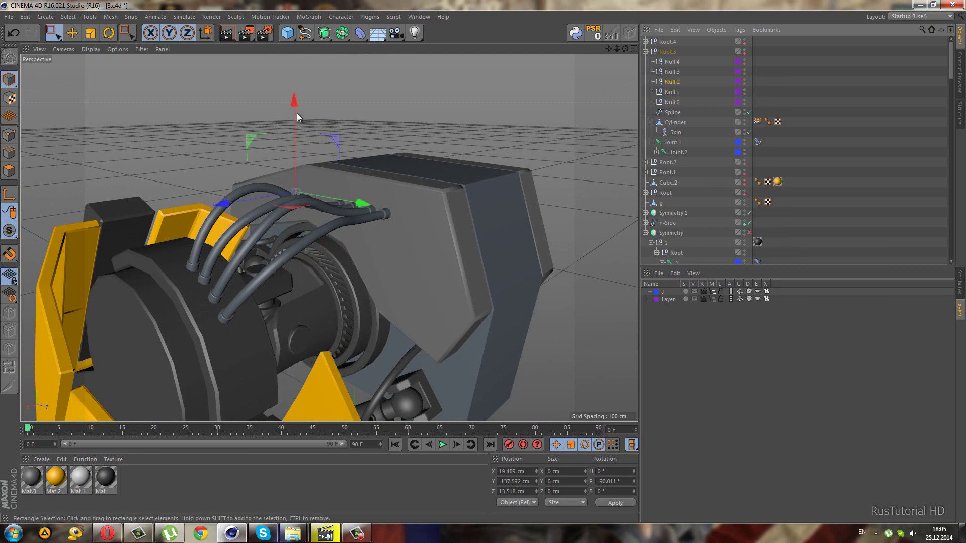
{"action": "left_click_drag", "start_coordinate": [297, 113], "coordinate": [295, 128]}
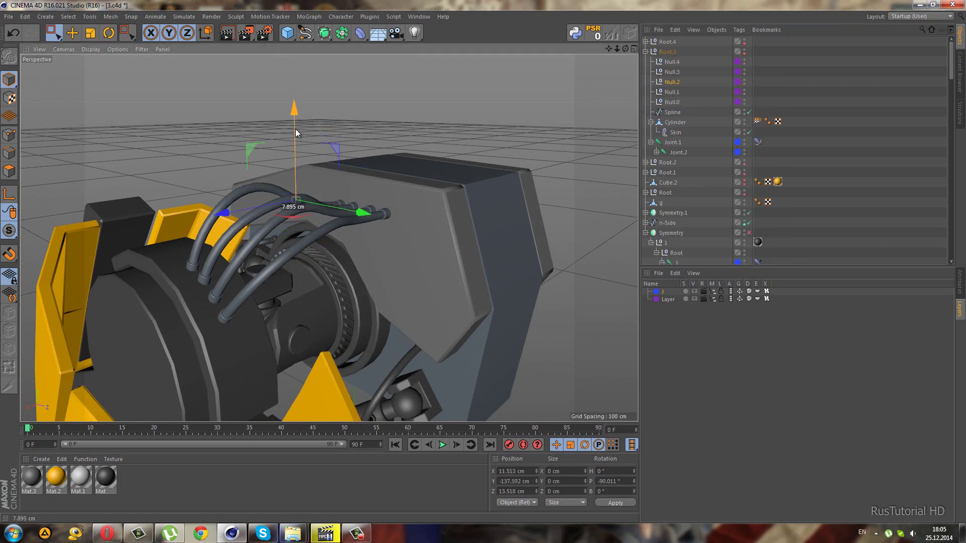
{"action": "left_click", "coordinate": [646, 51]}
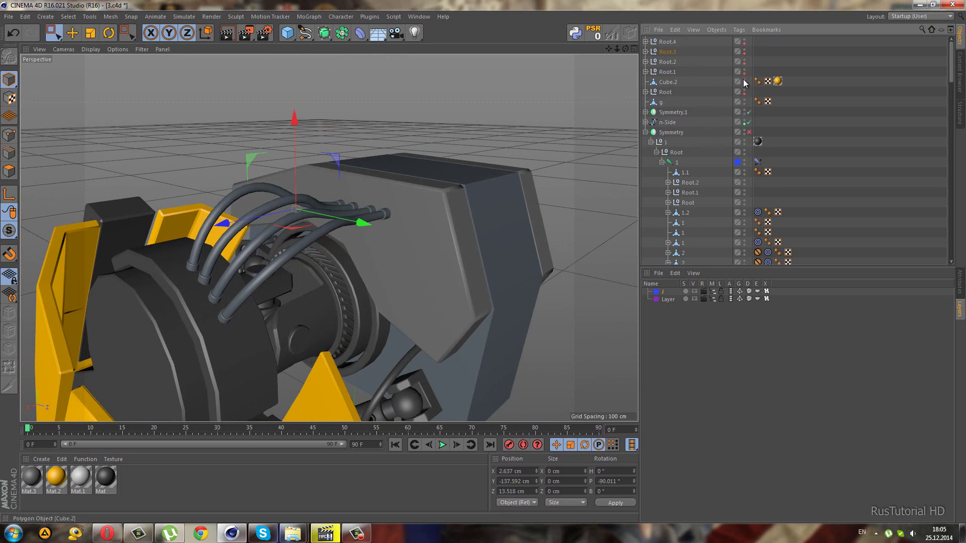
{"action": "mouse_move", "coordinate": [386, 180]}
{"action": "left_mouse_down", "text": "alt"}
{"action": "mouse_move", "coordinate": [243, 113]}
{"action": "mouse_move", "coordinate": [276, 120]}
{"action": "mouse_move", "coordinate": [343, 189]}
{"action": "mouse_move", "coordinate": [358, 222]}
{"action": "mouse_move", "coordinate": [398, 162]}
{"action": "mouse_move", "coordinate": [453, 213]}
{"action": "mouse_move", "coordinate": [468, 212]}
{"action": "mouse_move", "coordinate": [380, 189]}
{"action": "mouse_move", "coordinate": [335, 156]}
{"action": "mouse_move", "coordinate": [441, 209]}
{"action": "mouse_move", "coordinate": [558, 228]}
{"action": "mouse_move", "coordinate": [527, 234]}
{"action": "mouse_move", "coordinate": [431, 201]}
{"action": "mouse_move", "coordinate": [420, 179]}
{"action": "mouse_move", "coordinate": [253, 200]}
{"action": "mouse_move", "coordinate": [295, 188]}
{"action": "left_mouse_up", "text": "alt"}
Move Root.4's Null.2 down along Z to reposition the hose ends.
{"action": "left_click", "coordinate": [645, 41]}
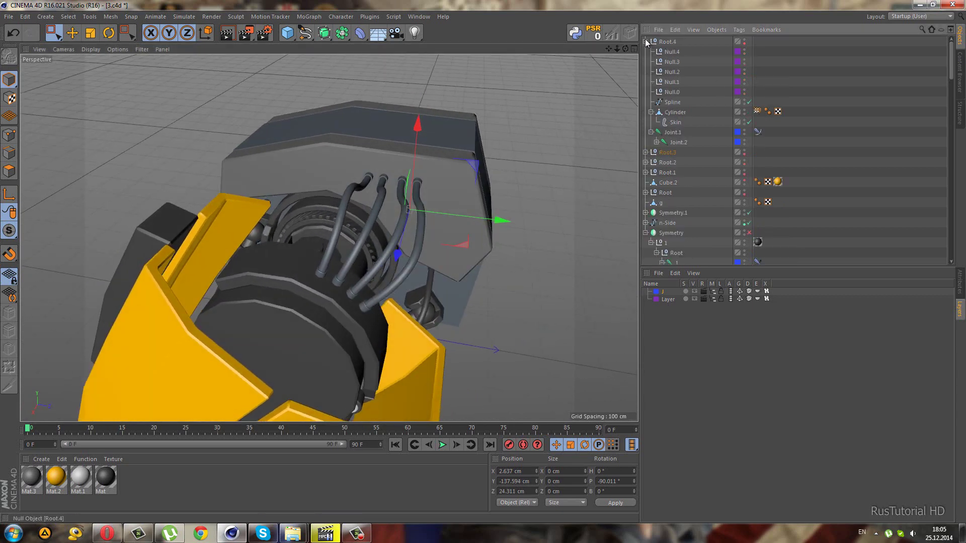
{"action": "left_click", "coordinate": [503, 173]}
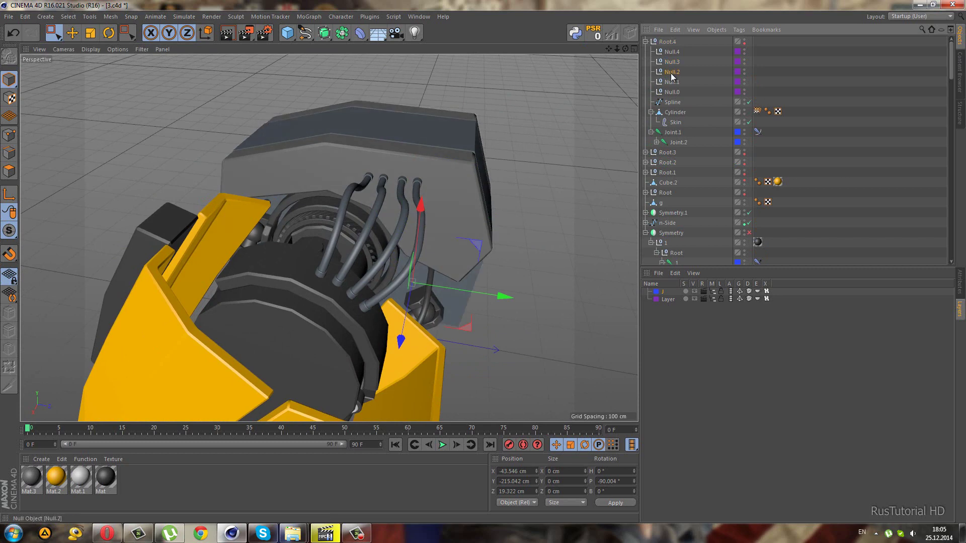
{"action": "mouse_move", "coordinate": [515, 222]}
{"action": "left_mouse_down"}
{"action": "mouse_move", "coordinate": [429, 261]}
{"action": "mouse_move", "coordinate": [431, 275]}
{"action": "left_mouse_up"}
{"action": "mouse_move", "coordinate": [402, 238]}
{"action": "left_mouse_down", "text": "alt"}
{"action": "mouse_move", "coordinate": [354, 240]}
{"action": "mouse_move", "coordinate": [497, 213]}
{"action": "left_mouse_up", "text": "alt"}
{"action": "left_click", "coordinate": [645, 41]}
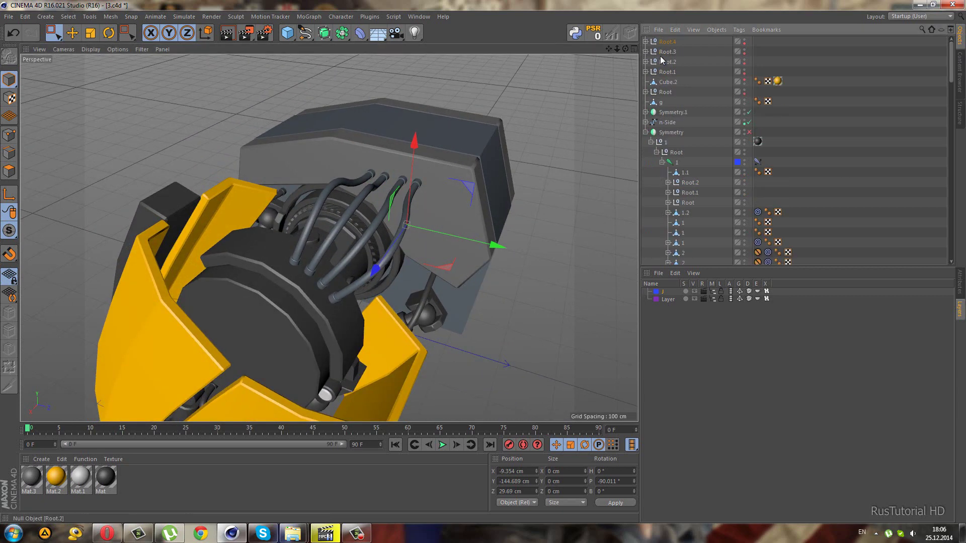
Select Root.4's Null.4 and Null.3 and expand the Root.3, Root.2 and Root.1 rigs.
{"action": "left_click", "coordinate": [646, 42]}
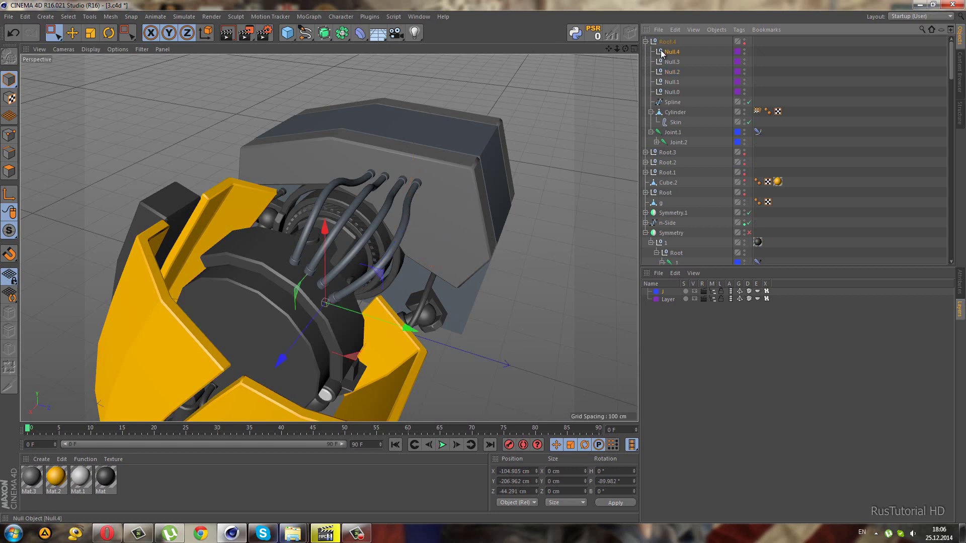
{"action": "left_click", "coordinate": [672, 62], "text": "ctrl"}
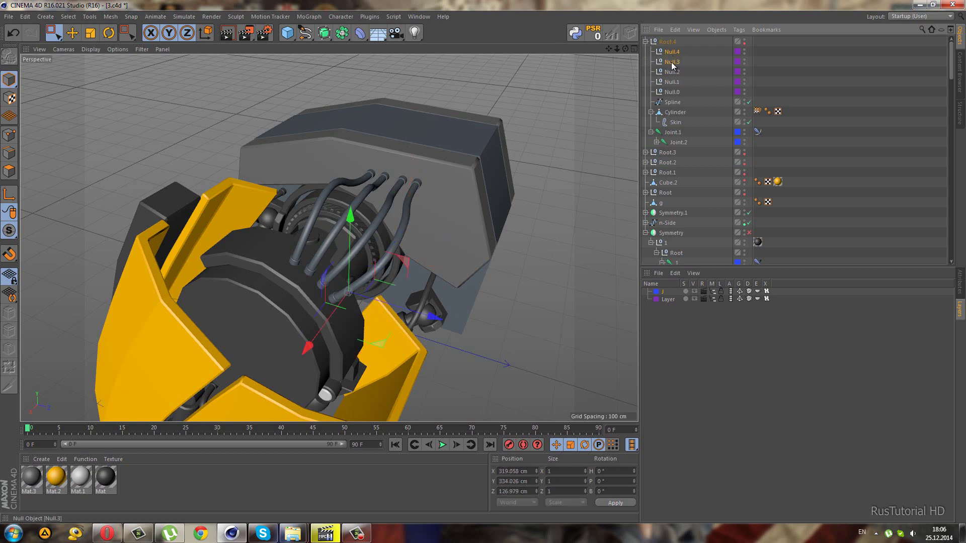
{"action": "left_click", "coordinate": [645, 152]}
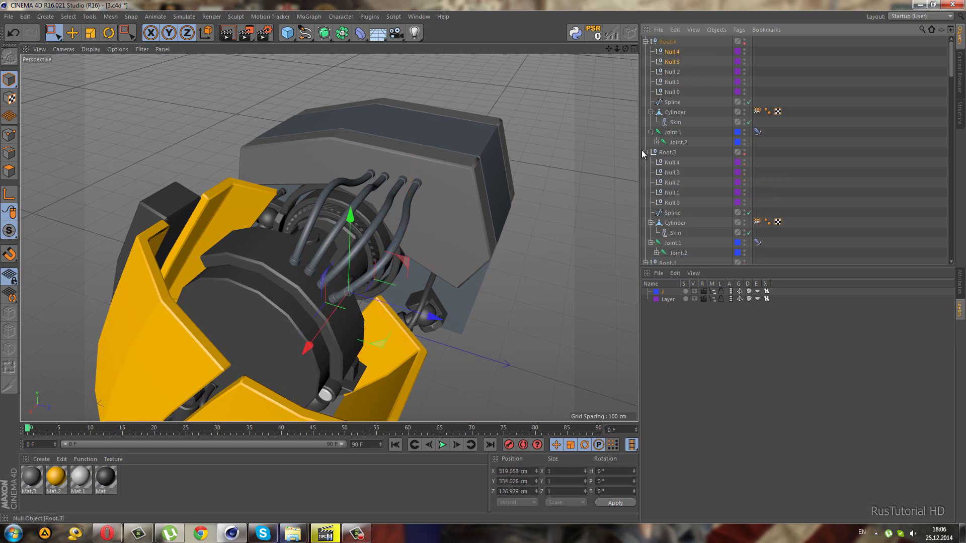
{"action": "scroll", "coordinate": [674, 228], "scroll_direction": "down", "scroll_amount": 2}
{"action": "left_click", "coordinate": [646, 203]}
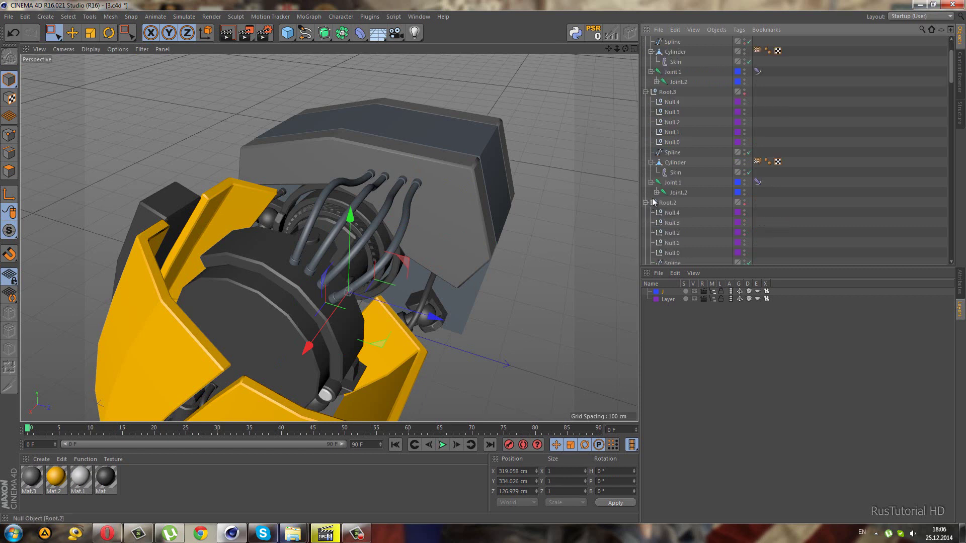
{"action": "scroll", "coordinate": [653, 199], "scroll_direction": "down", "scroll_amount": 4}
{"action": "left_click", "coordinate": [646, 193]}
{"action": "scroll", "coordinate": [659, 126], "scroll_direction": "up", "scroll_amount": 5}
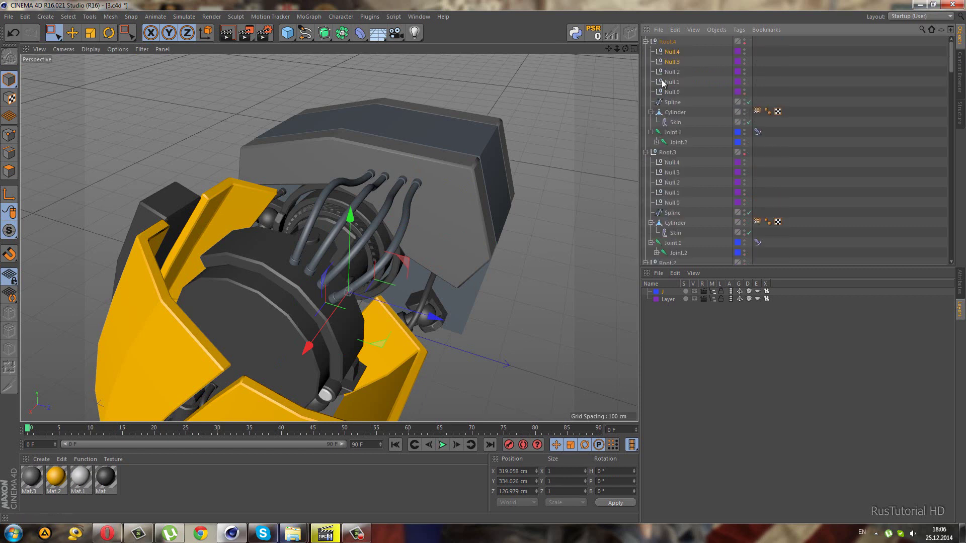
Add the other rigs' Null.4 and Null.3 to the selection, drag them out, collapse the rigs.
{"action": "left_click", "coordinate": [675, 163], "text": "ctrl"}
{"action": "scroll", "coordinate": [677, 166], "scroll_direction": "down", "scroll_amount": 3}
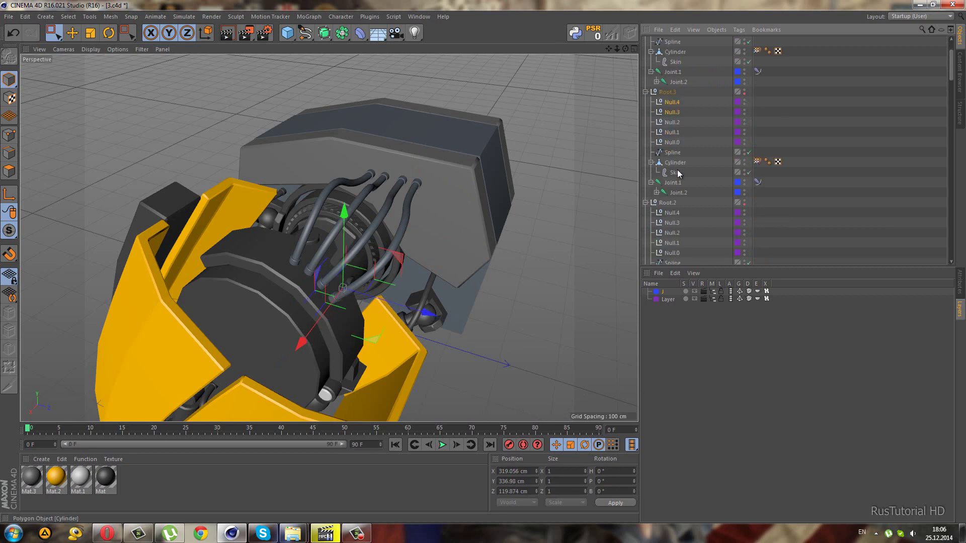
{"action": "left_click", "coordinate": [674, 213], "text": "ctrl"}
{"action": "scroll", "coordinate": [677, 181], "scroll_direction": "down", "scroll_amount": 6}
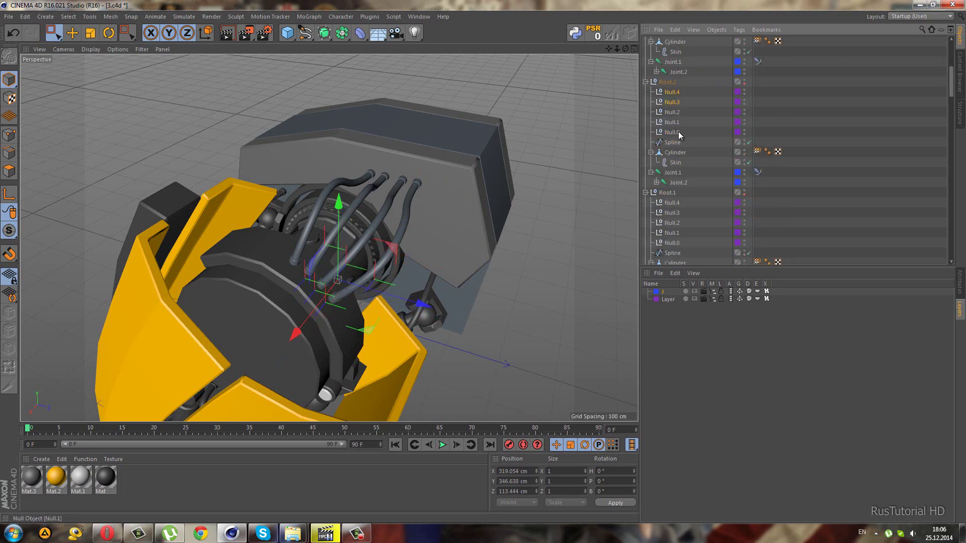
{"action": "left_click", "coordinate": [672, 202], "text": "ctrl"}
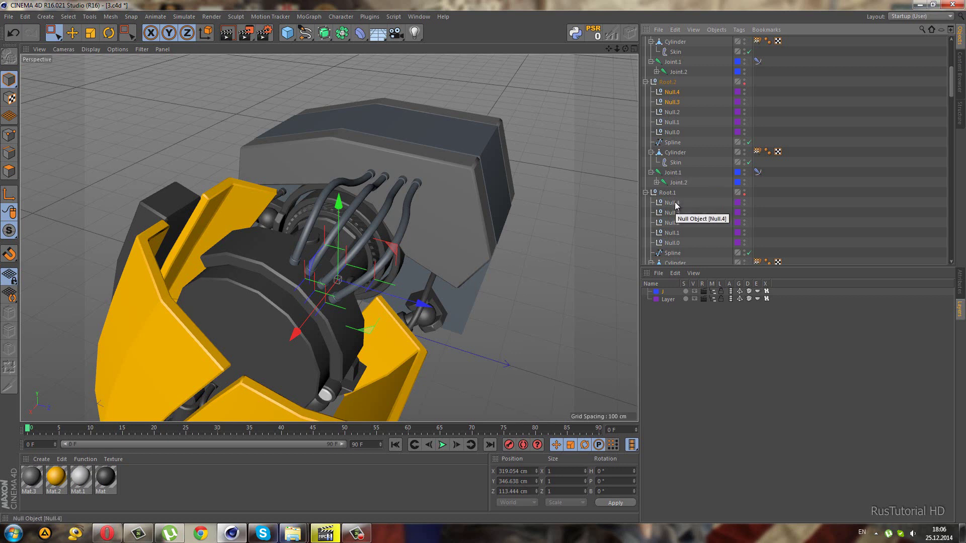
{"action": "scroll", "coordinate": [659, 161], "scroll_direction": "up", "scroll_amount": 9}
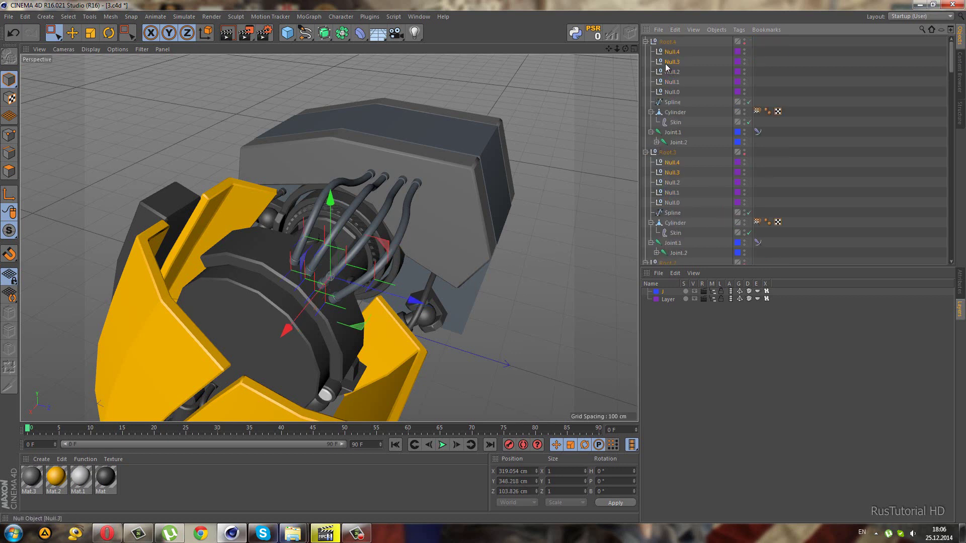
{"action": "left_click_drag", "start_coordinate": [668, 41], "coordinate": [668, 42]}
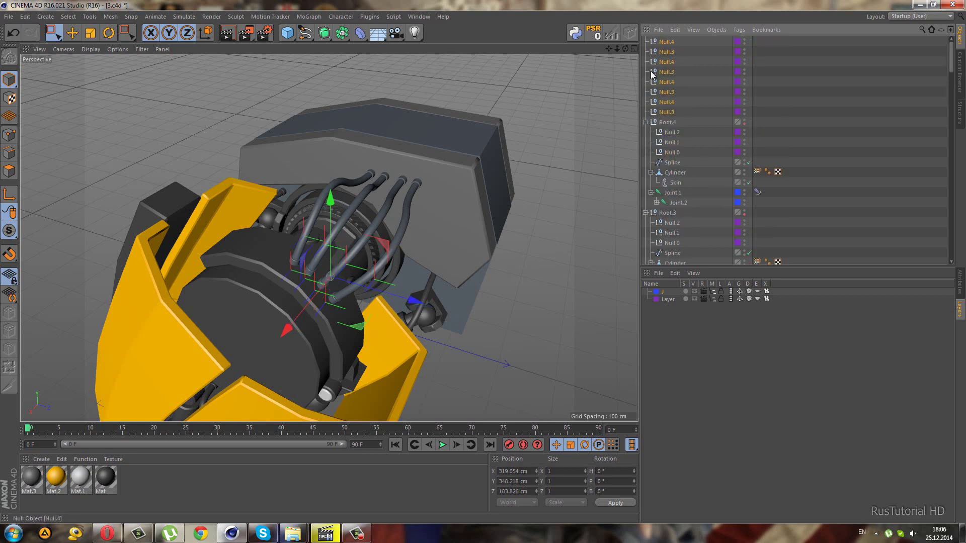
{"action": "left_click", "coordinate": [646, 122]}
{"action": "left_click", "coordinate": [646, 142]}
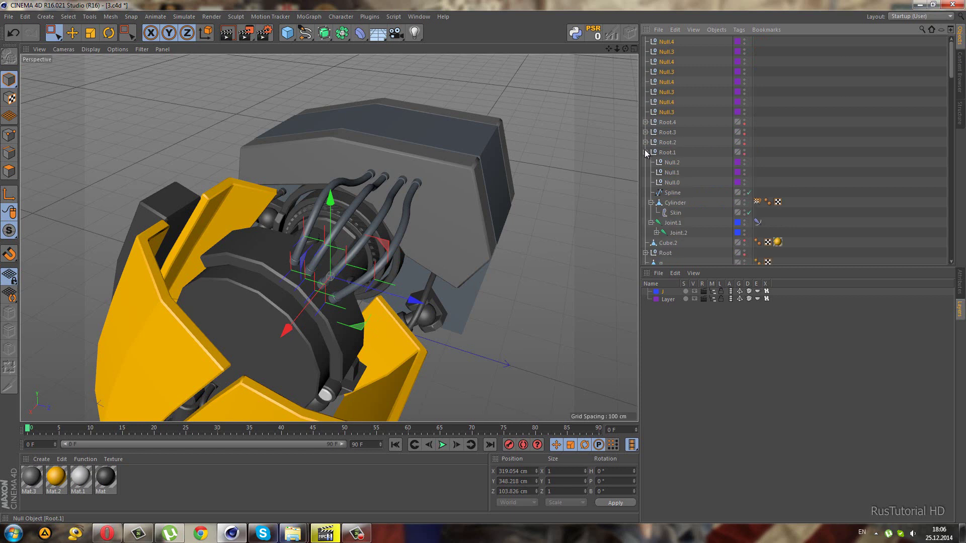
{"action": "left_click", "coordinate": [646, 153]}
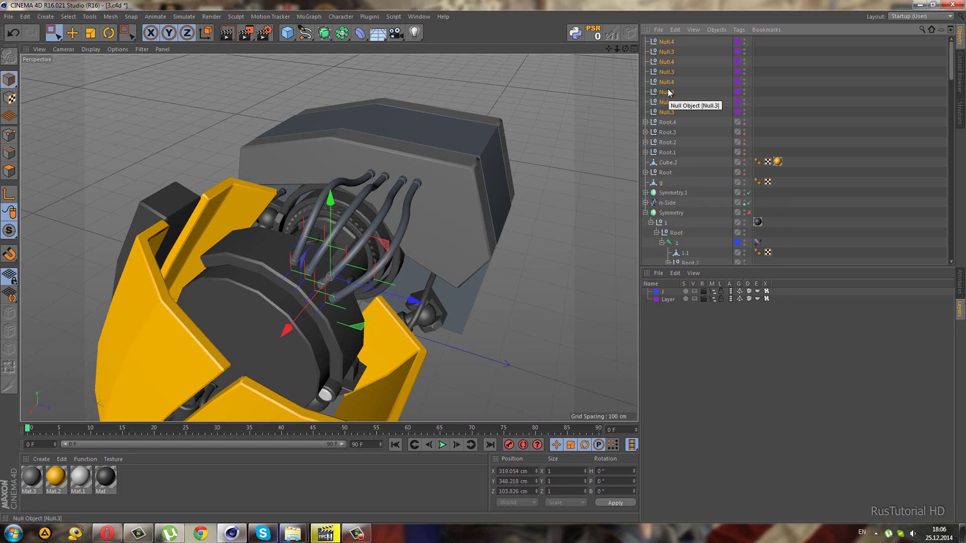
Expand the Root.4, Root.3 and Root.2 hose rigs again.
{"action": "scroll", "coordinate": [669, 92], "scroll_direction": "down", "scroll_amount": 4}
{"action": "scroll", "coordinate": [691, 152], "scroll_direction": "down", "scroll_amount": 3}
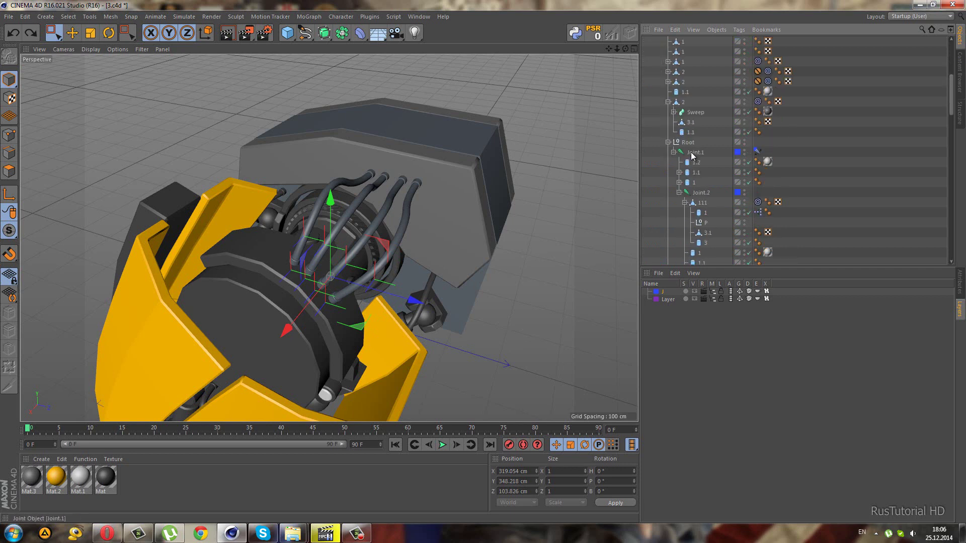
{"action": "scroll", "coordinate": [679, 119], "scroll_direction": "up", "scroll_amount": 3}
{"action": "left_click", "coordinate": [647, 42]}
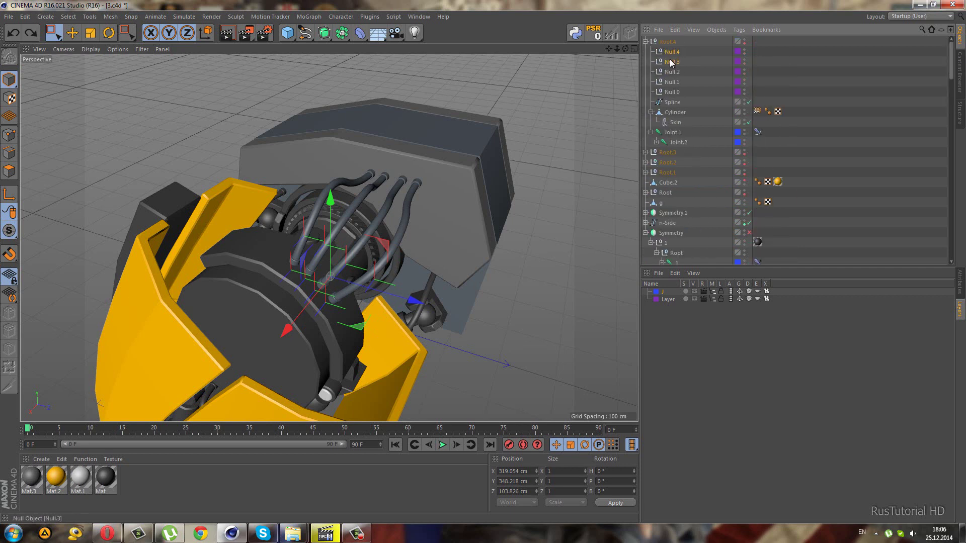
{"action": "left_click", "coordinate": [646, 153]}
{"action": "scroll", "coordinate": [694, 152], "scroll_direction": "down", "scroll_amount": 3}
{"action": "left_click", "coordinate": [646, 203]}
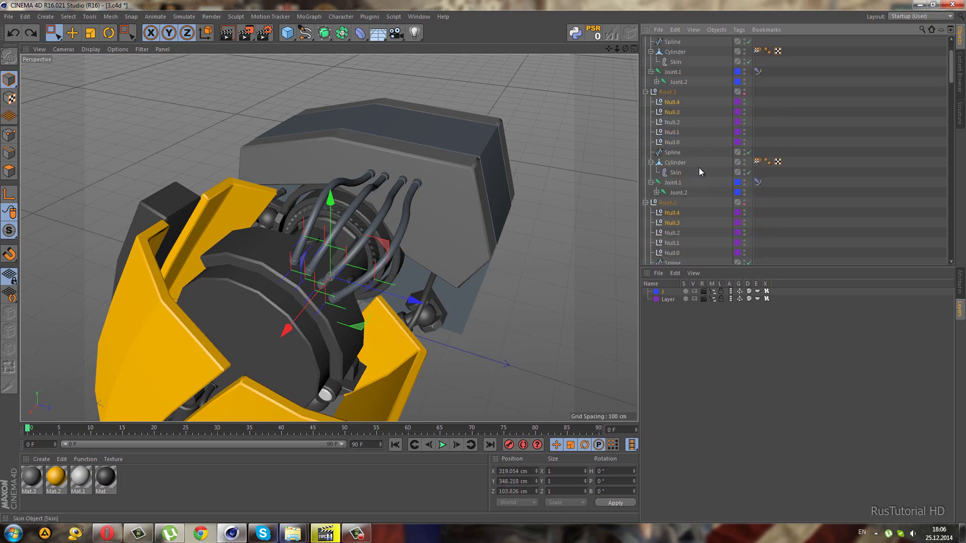
{"action": "scroll", "coordinate": [699, 168], "scroll_direction": "down", "scroll_amount": 3}
{"action": "scroll", "coordinate": [669, 171], "scroll_direction": "down", "scroll_amount": 3}
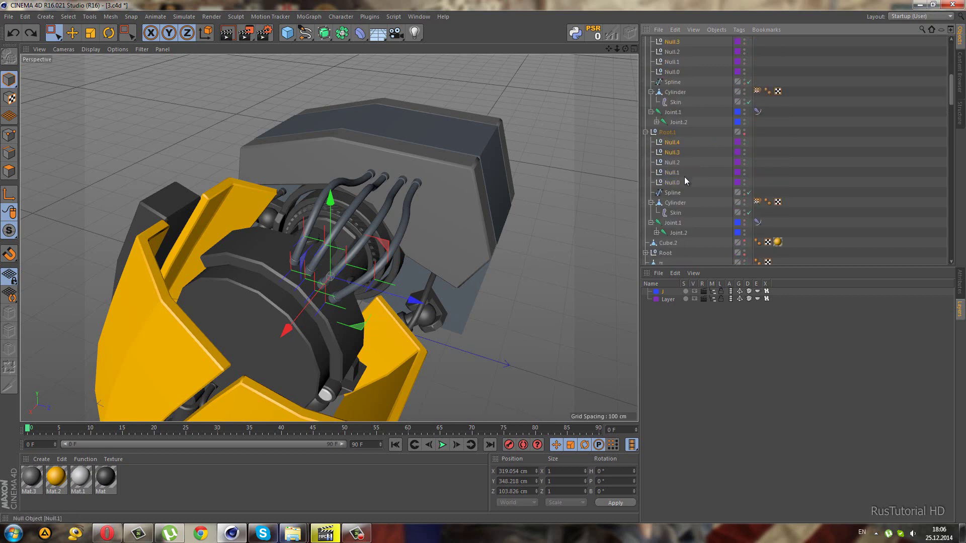
{"action": "scroll", "coordinate": [685, 177], "scroll_direction": "up", "scroll_amount": 6}
{"action": "scroll", "coordinate": [677, 167], "scroll_direction": "up", "scroll_amount": 3}
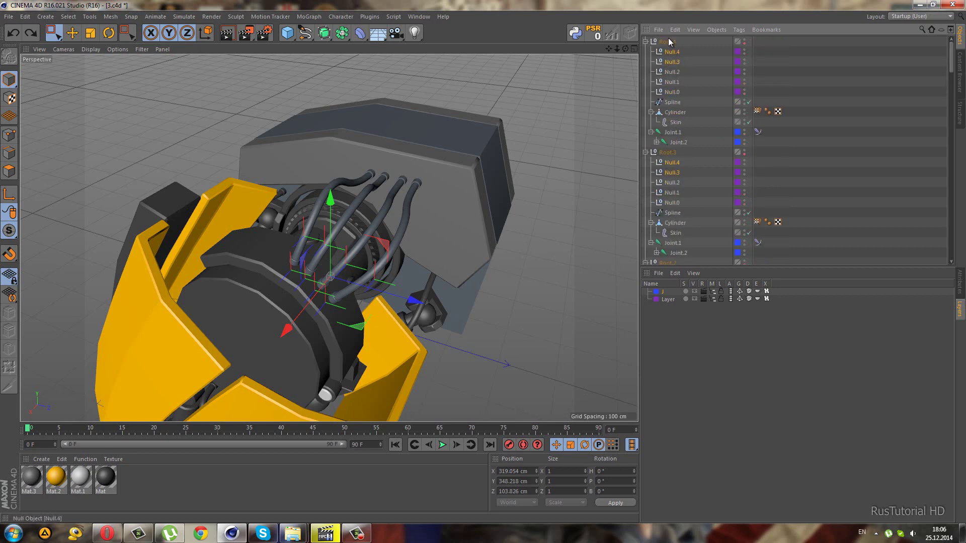
Move the selected Null.4 and Null.3 controls to top level and collapse all four rigs.
{"action": "left_click_drag", "start_coordinate": [669, 43], "coordinate": [654, 93]}
{"action": "left_click", "coordinate": [646, 122]}
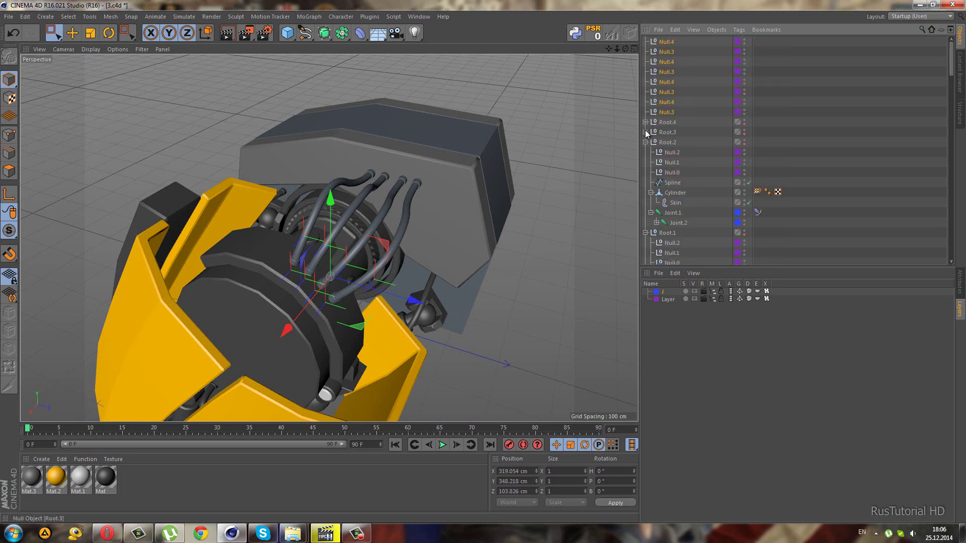
{"action": "left_click", "coordinate": [646, 142]}
{"action": "left_click", "coordinate": [646, 152]}
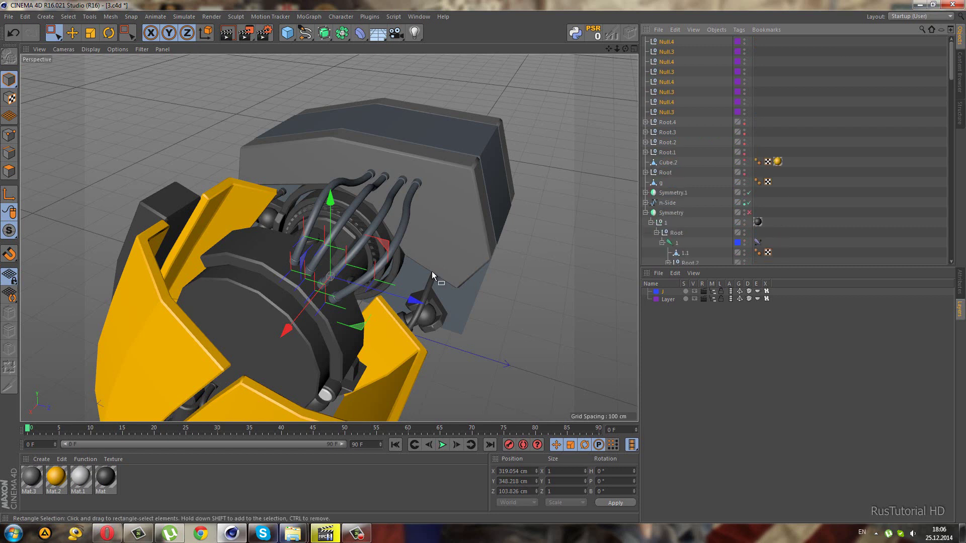
Parent all eight Null.4 and Null.3 controls under object 1.1.
{"action": "left_click", "coordinate": [238, 242]}
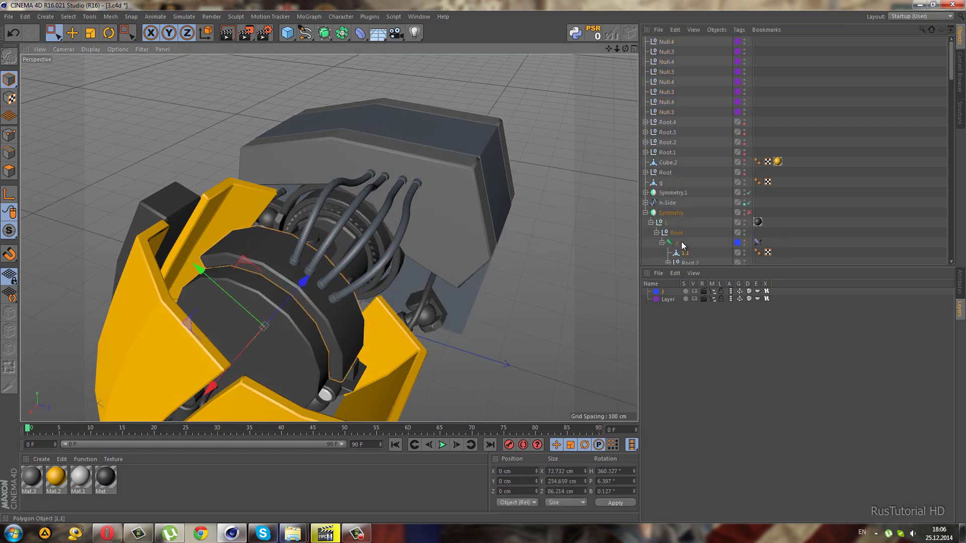
{"action": "left_click_drag", "start_coordinate": [682, 107], "coordinate": [683, 111]}
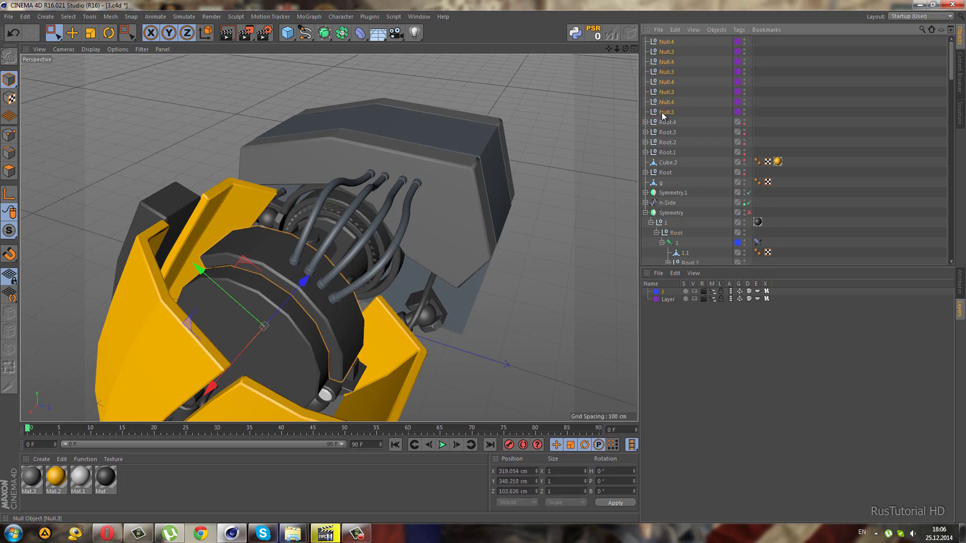
{"action": "left_click_drag", "start_coordinate": [686, 255], "coordinate": [685, 254]}
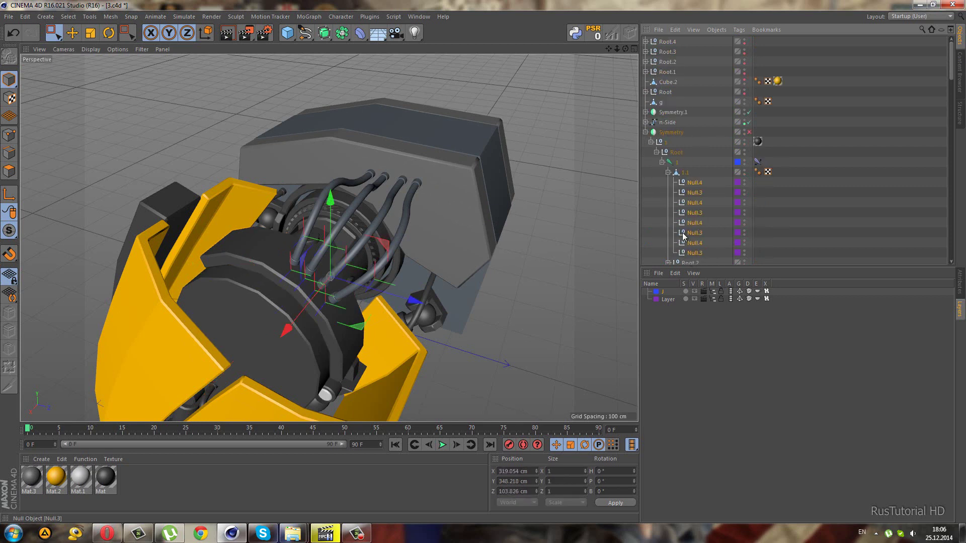
{"action": "left_click", "coordinate": [668, 173]}
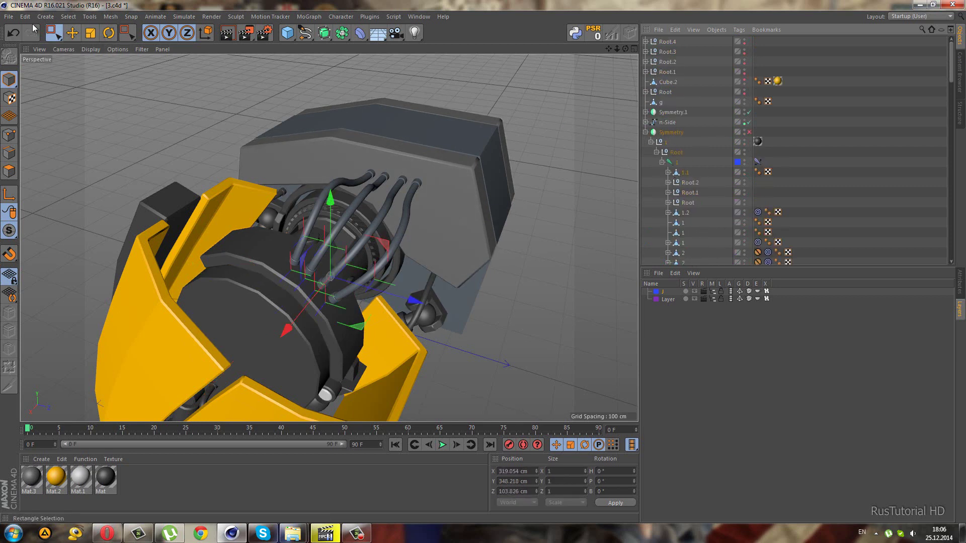
Save the scene as 3.c4d and orbit around the robot.
{"action": "left_click", "coordinate": [8, 16]}
{"action": "left_click", "coordinate": [45, 99]}
{"action": "left_click_drag", "start_coordinate": [82, 101], "coordinate": [468, 242], "text": "alt"}
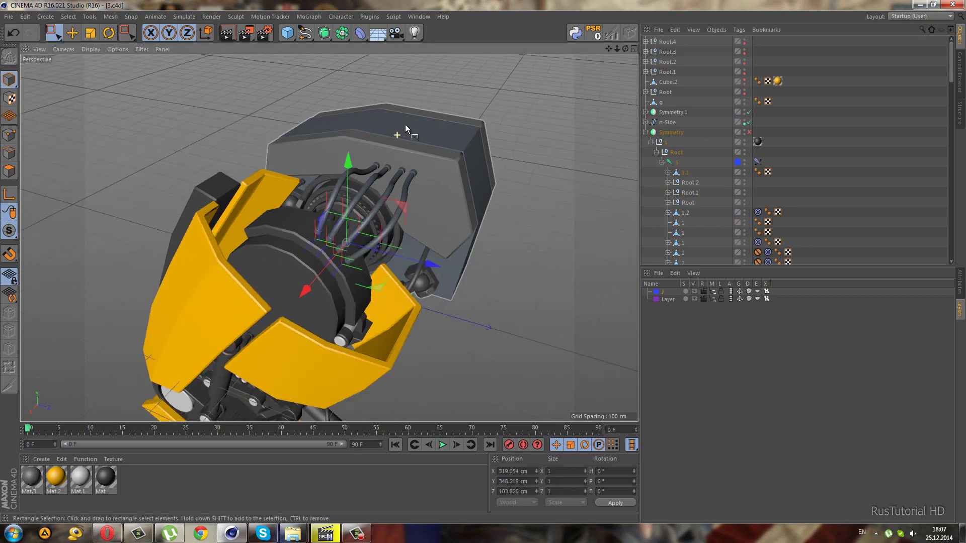
{"action": "left_click_drag", "start_coordinate": [490, 249], "coordinate": [554, 211], "text": "alt"}
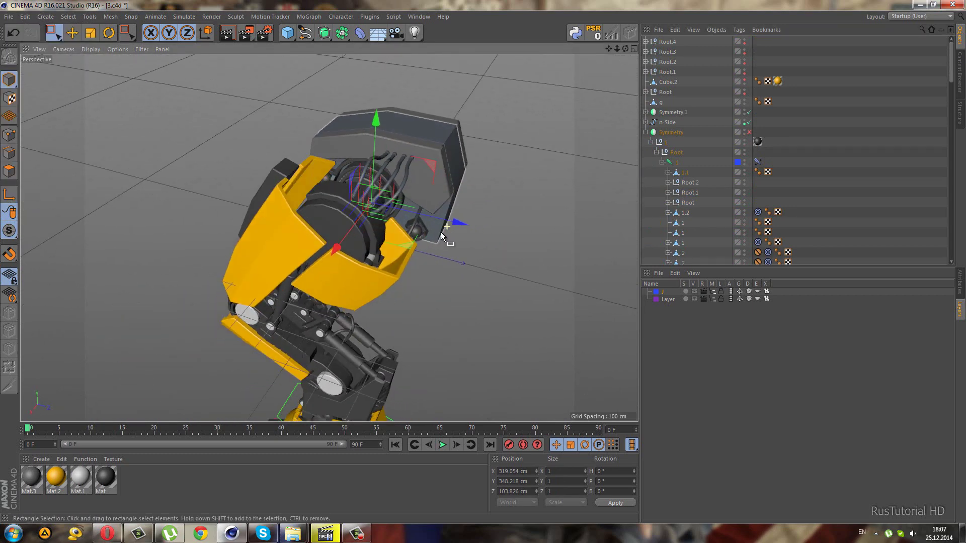
Try the black Mat material on object 1.1, then delete the material tag.
{"action": "left_click", "coordinate": [807, 191]}
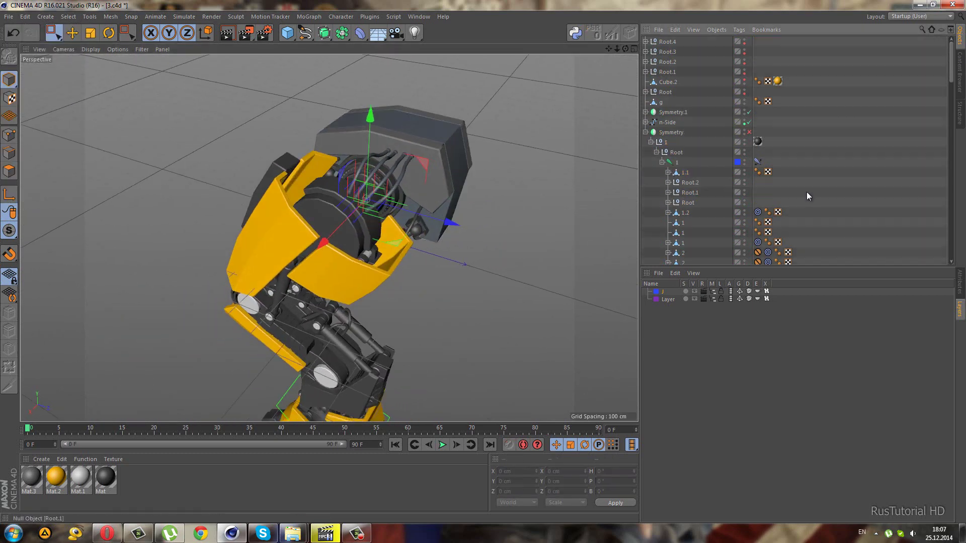
{"action": "mouse_move", "coordinate": [493, 219]}
{"action": "left_mouse_down", "text": "alt"}
{"action": "mouse_move", "coordinate": [445, 194]}
{"action": "mouse_move", "coordinate": [521, 217]}
{"action": "left_mouse_up", "text": "alt"}
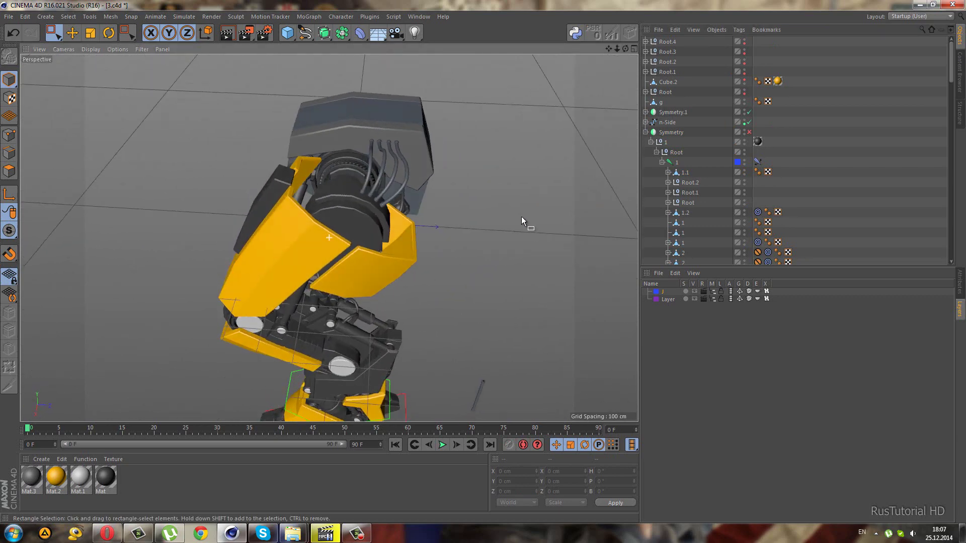
{"action": "key", "text": "ctrl+z"}
{"action": "left_click_drag", "start_coordinate": [97, 490], "coordinate": [683, 175]}
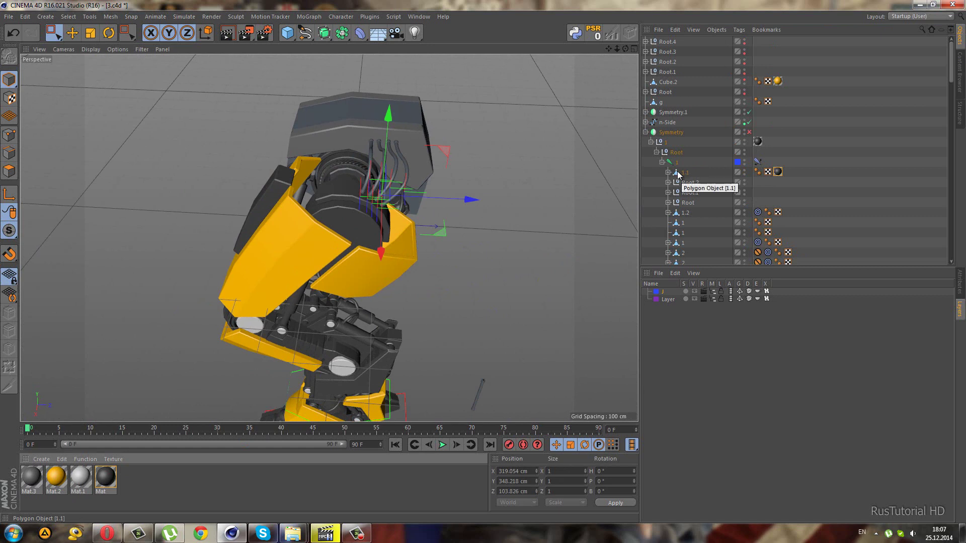
{"action": "left_click", "coordinate": [668, 173]}
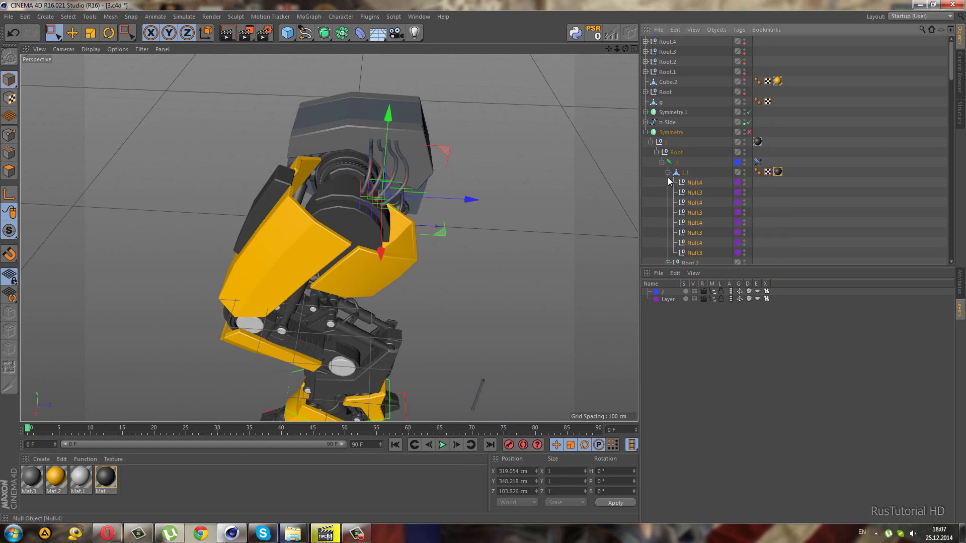
{"action": "left_click", "coordinate": [668, 173]}
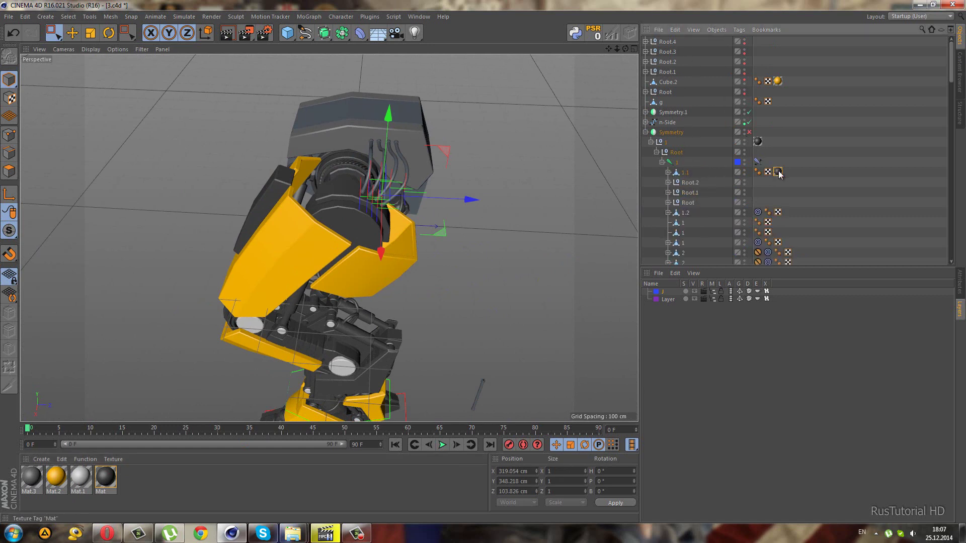
{"action": "key", "text": "Delete"}
Test-move the n-Side leg part, undo the moves and deselect it.
{"action": "left_click", "coordinate": [667, 122]}
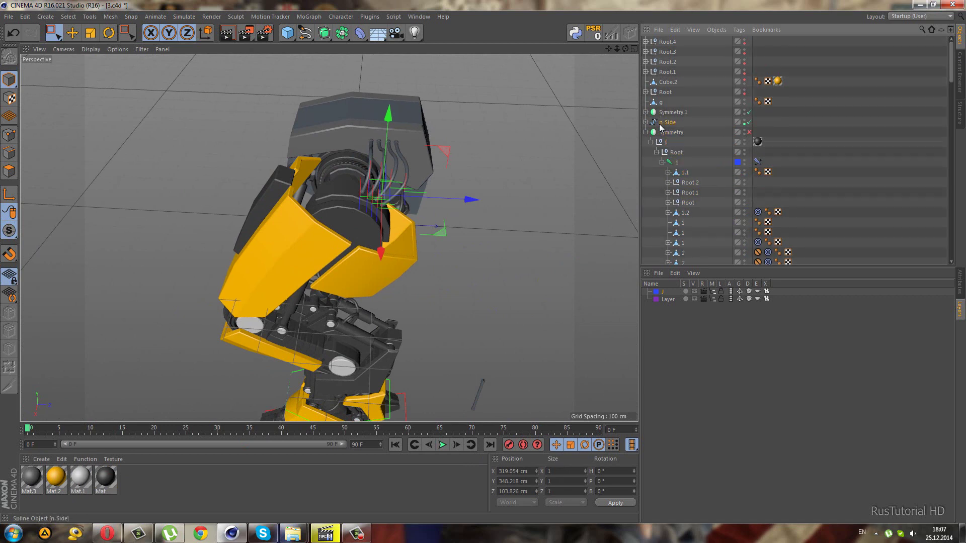
{"action": "scroll", "coordinate": [349, 134], "scroll_direction": "down", "scroll_amount": 5}
{"action": "left_click_drag", "start_coordinate": [428, 336], "coordinate": [403, 314]}
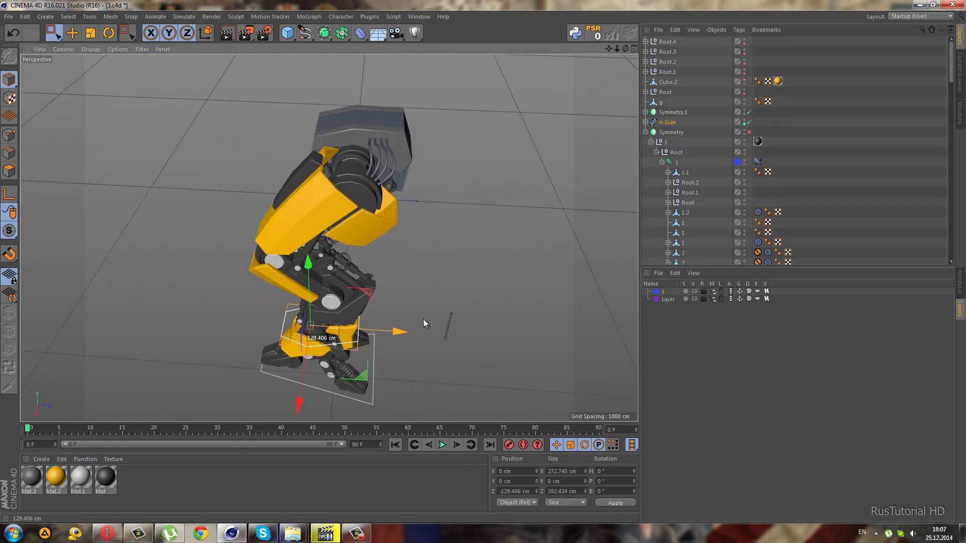
{"action": "key", "text": "ctrl+z"}
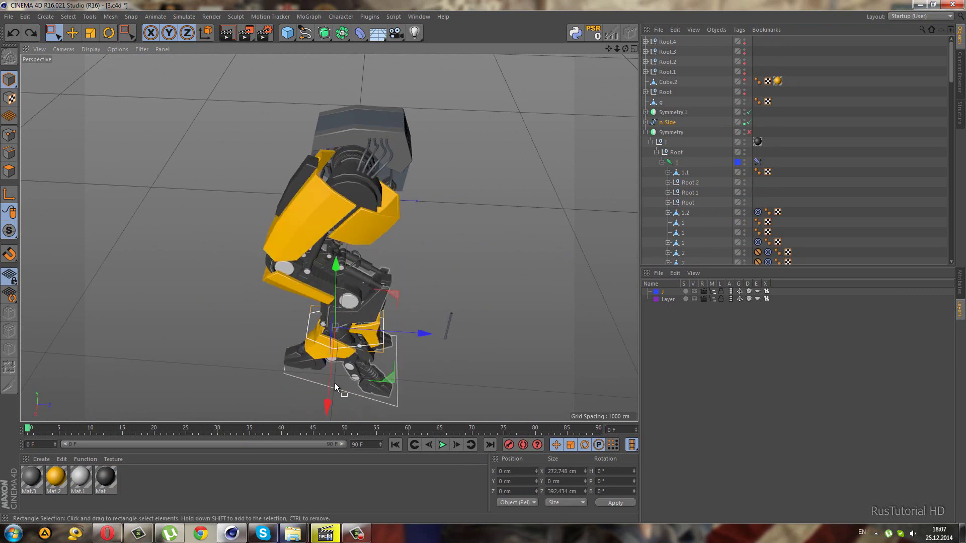
{"action": "mouse_move", "coordinate": [325, 399]}
{"action": "left_mouse_down"}
{"action": "mouse_move", "coordinate": [325, 413]}
{"action": "mouse_move", "coordinate": [483, 262]}
{"action": "left_mouse_up"}
{"action": "mouse_move", "coordinate": [483, 262]}
{"action": "left_mouse_down", "text": "alt"}
{"action": "mouse_move", "coordinate": [319, 224]}
{"action": "mouse_move", "coordinate": [219, 181]}
{"action": "mouse_move", "coordinate": [307, 215]}
{"action": "mouse_move", "coordinate": [332, 202]}
{"action": "left_mouse_up", "text": "alt"}
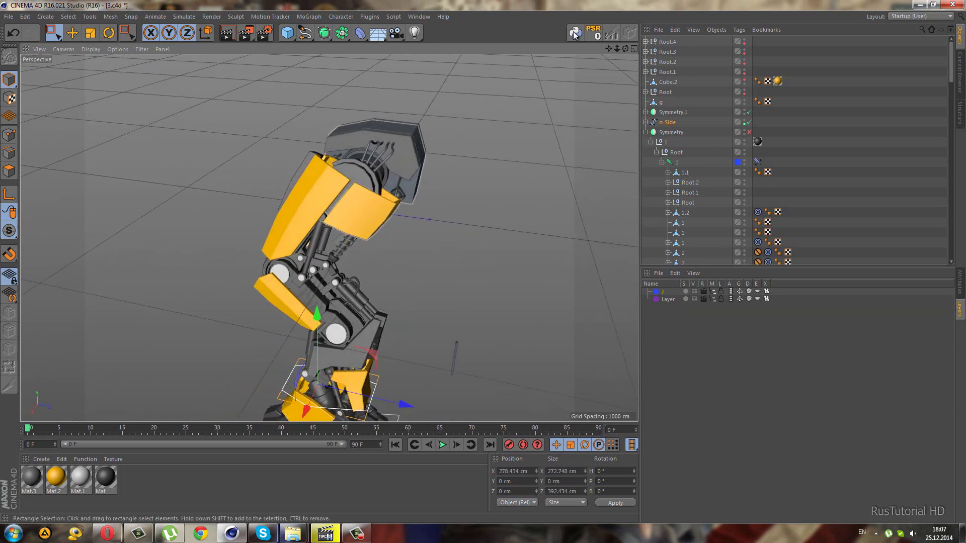
{"action": "left_click", "coordinate": [594, 32]}
{"action": "left_click", "coordinate": [814, 152]}
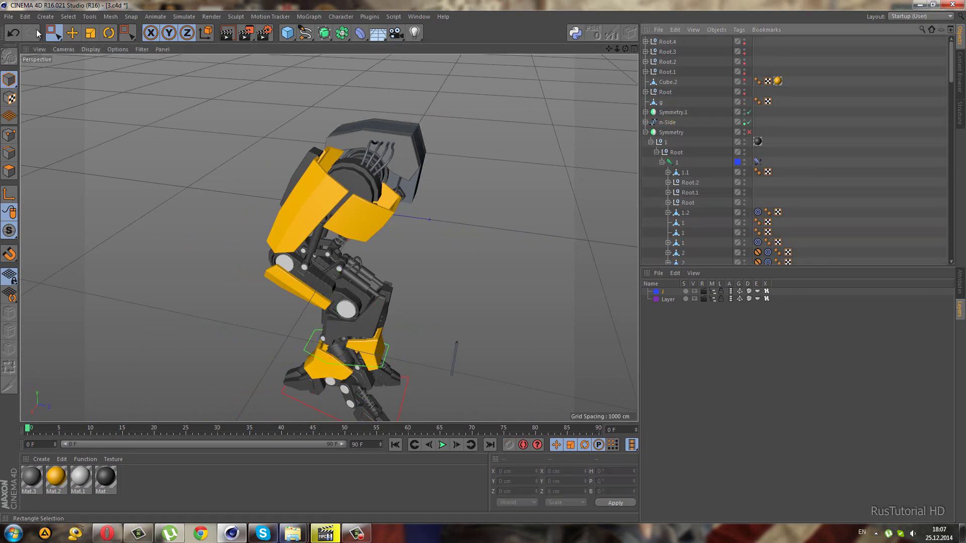
Save the scene again and make Cube.2 visible over the upper leg.
{"action": "left_click", "coordinate": [9, 16]}
{"action": "left_click", "coordinate": [45, 99]}
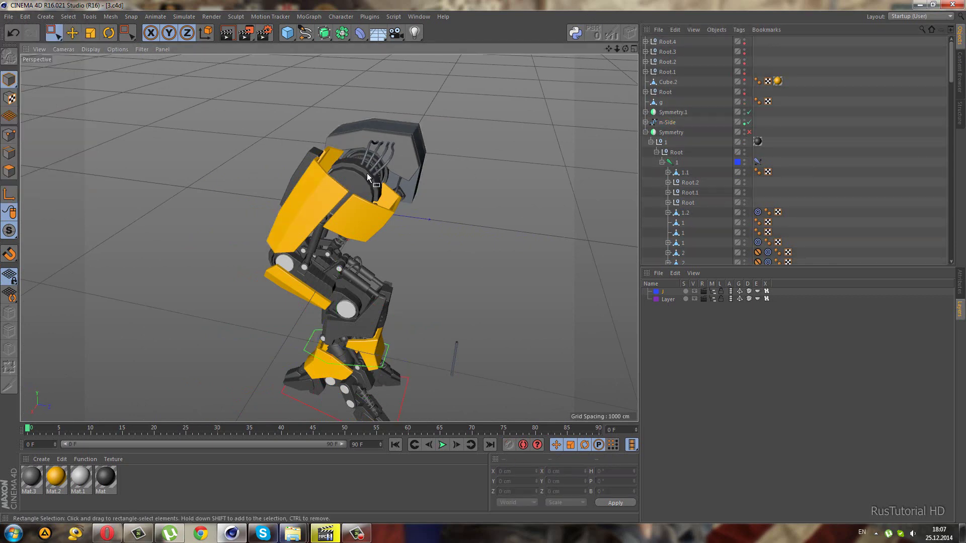
{"action": "mouse_move", "coordinate": [367, 173]}
{"action": "left_mouse_down", "text": "alt"}
{"action": "mouse_move", "coordinate": [495, 169]}
{"action": "mouse_move", "coordinate": [500, 185]}
{"action": "mouse_move", "coordinate": [360, 178]}
{"action": "left_mouse_up", "text": "alt"}
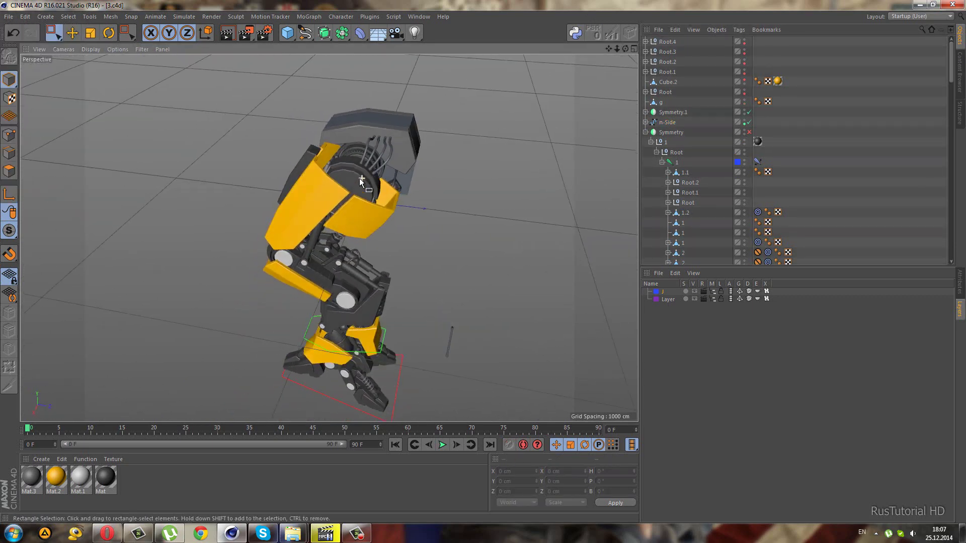
{"action": "left_click", "coordinate": [741, 80]}
{"action": "scroll", "coordinate": [370, 134], "scroll_direction": "up", "scroll_amount": 3}
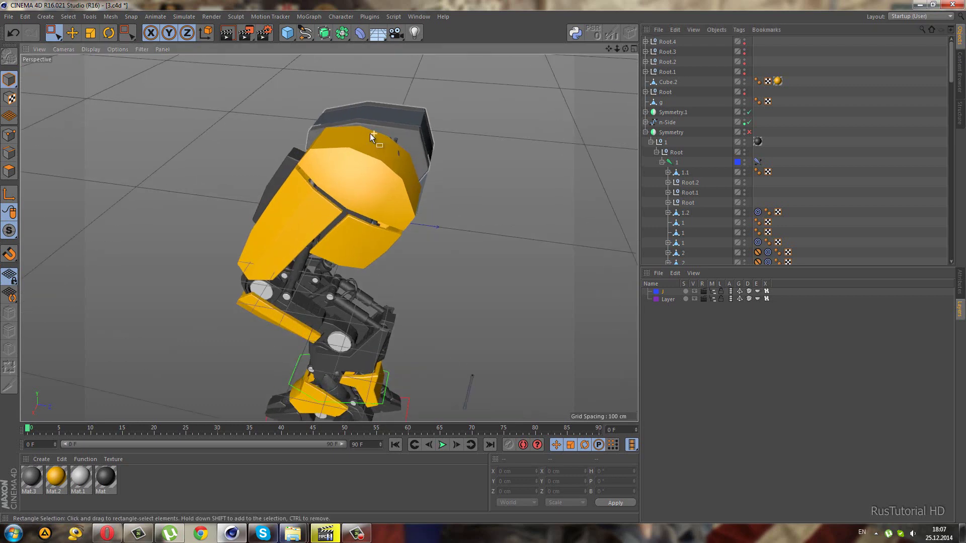
{"action": "mouse_move", "coordinate": [370, 134]}
{"action": "left_mouse_down", "text": "alt"}
{"action": "mouse_move", "coordinate": [271, 115]}
{"action": "mouse_move", "coordinate": [344, 135]}
{"action": "left_mouse_up", "text": "alt"}
In Cube.2's Right wireframe view, raise the top cage point about 4 cm.
{"action": "left_click", "coordinate": [345, 134]}
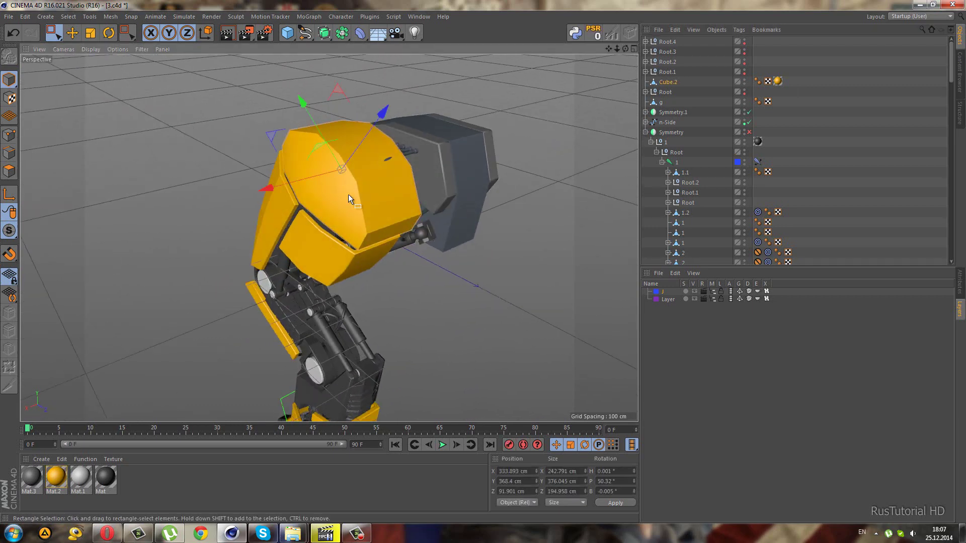
{"action": "key", "text": "F3"}
{"action": "left_click", "coordinate": [9, 134]}
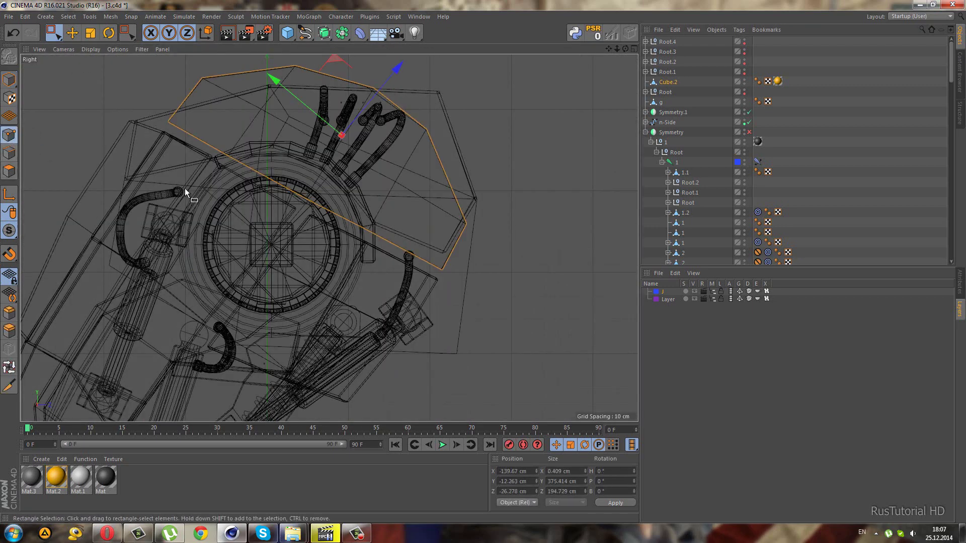
{"action": "scroll", "coordinate": [185, 188], "scroll_direction": "up", "scroll_amount": 2}
{"action": "scroll", "coordinate": [345, 208], "scroll_direction": "up", "scroll_amount": 2}
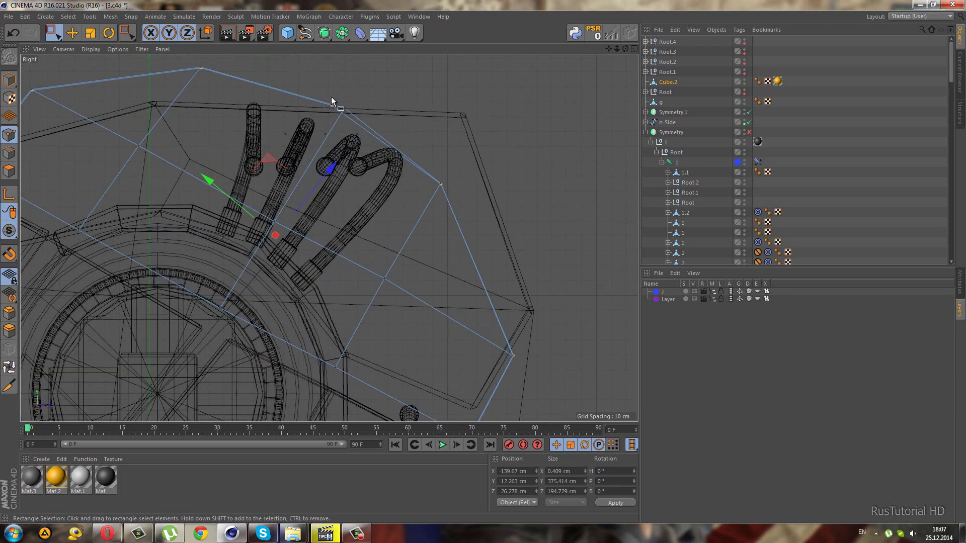
{"action": "left_click", "coordinate": [340, 112]}
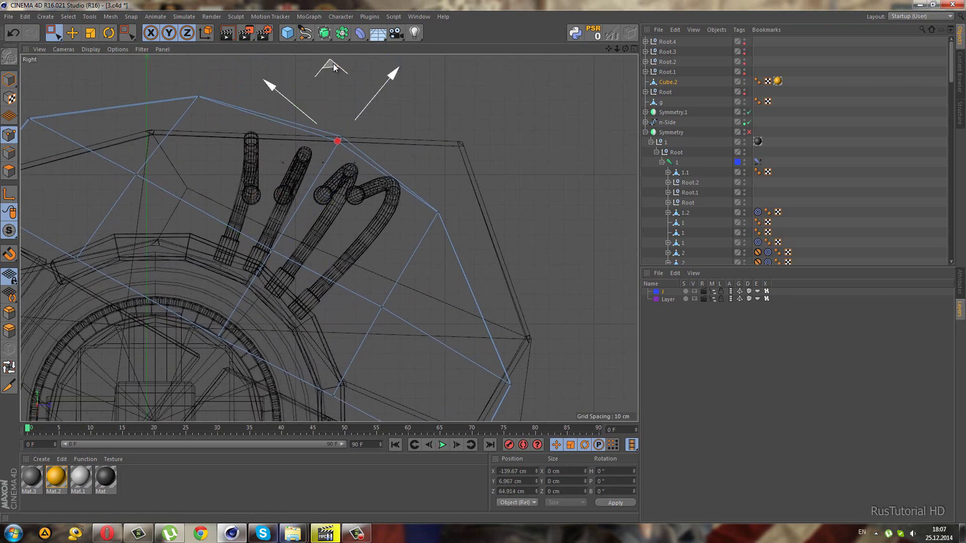
{"action": "left_click_drag", "start_coordinate": [333, 63], "coordinate": [336, 62]}
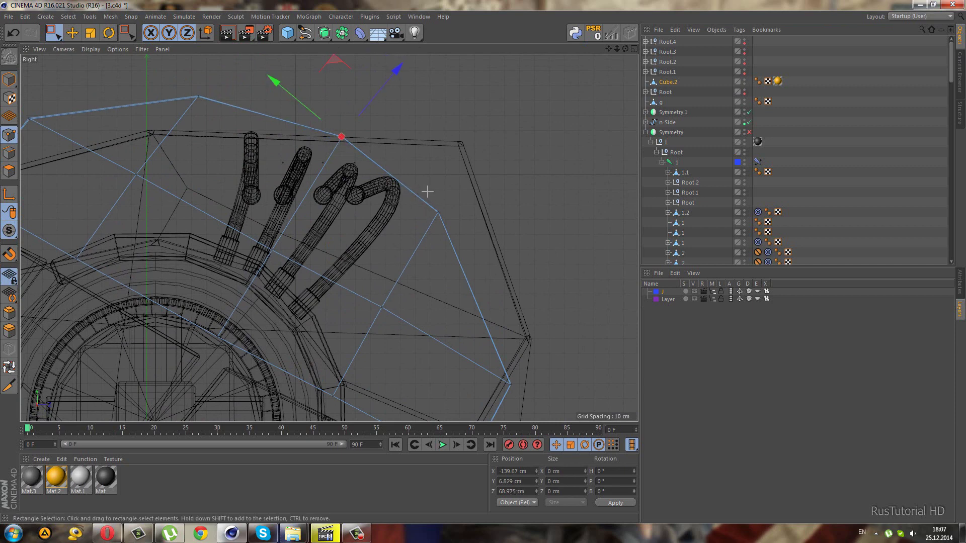
Pull the right and top cage points up above the cables, then return to perspective.
{"action": "left_click", "coordinate": [438, 212]}
{"action": "left_click_drag", "start_coordinate": [492, 146], "coordinate": [496, 141]}
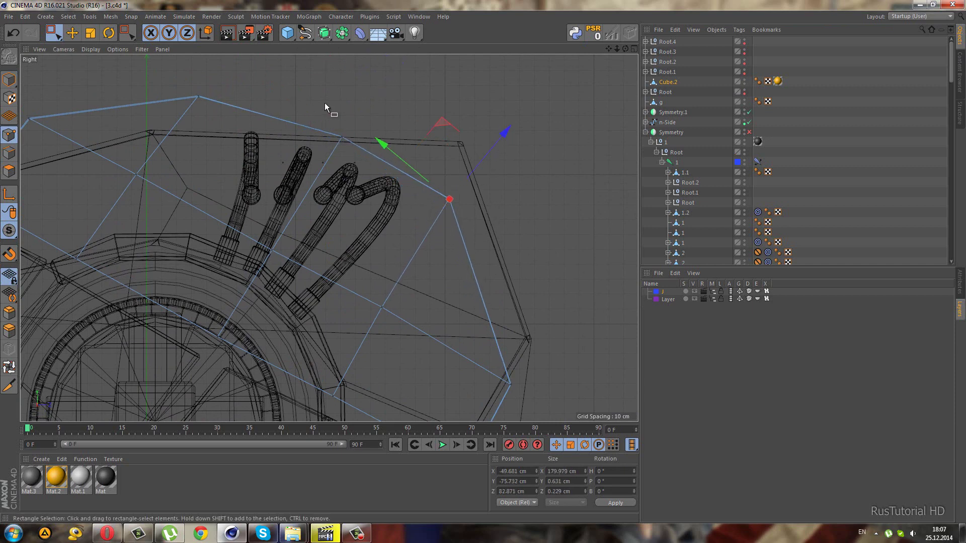
{"action": "left_click", "coordinate": [342, 137]}
{"action": "left_click_drag", "start_coordinate": [335, 66], "coordinate": [332, 61]}
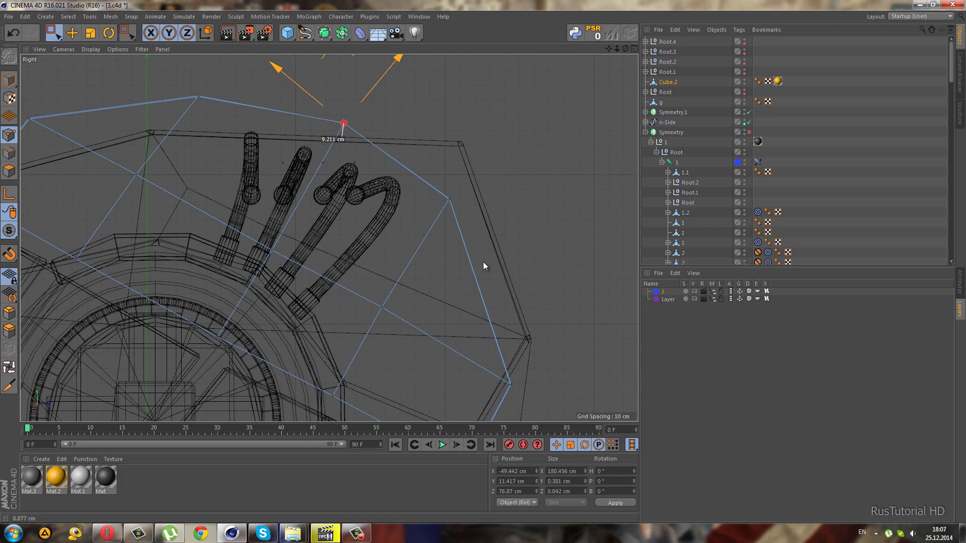
{"action": "middle_click", "coordinate": [329, 59]}
{"action": "middle_click", "coordinate": [206, 119]}
{"action": "mouse_move", "coordinate": [375, 228]}
{"action": "left_mouse_down", "text": "alt"}
{"action": "mouse_move", "coordinate": [306, 170]}
{"action": "mouse_move", "coordinate": [274, 158]}
{"action": "mouse_move", "coordinate": [294, 176]}
{"action": "left_mouse_up", "text": "alt"}
Nudge a top corner point of the yellow head cover slightly along X.
{"action": "scroll", "coordinate": [407, 231], "scroll_direction": "up", "scroll_amount": 5}
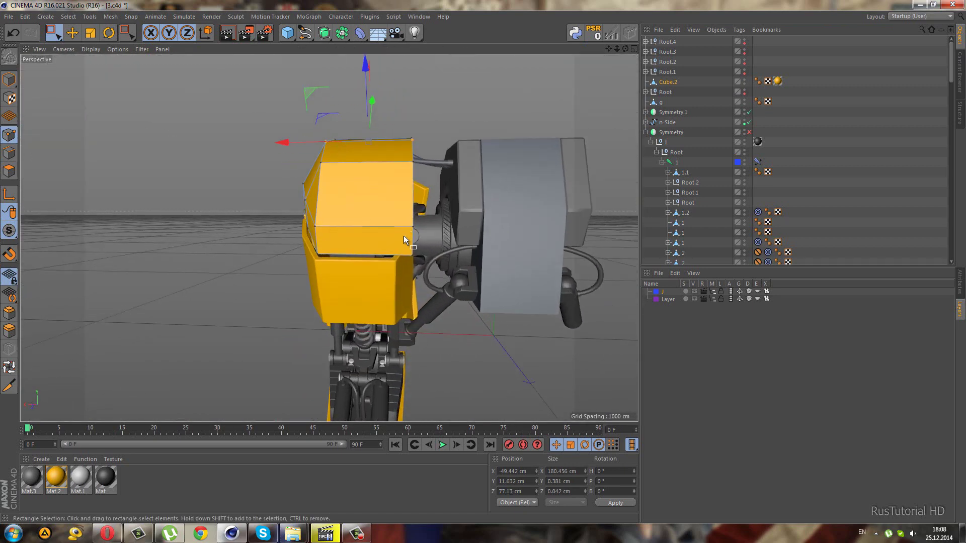
{"action": "mouse_move", "coordinate": [403, 236]}
{"action": "left_mouse_down", "text": "alt"}
{"action": "mouse_move", "coordinate": [449, 268]}
{"action": "mouse_move", "coordinate": [422, 254]}
{"action": "left_mouse_up", "text": "alt"}
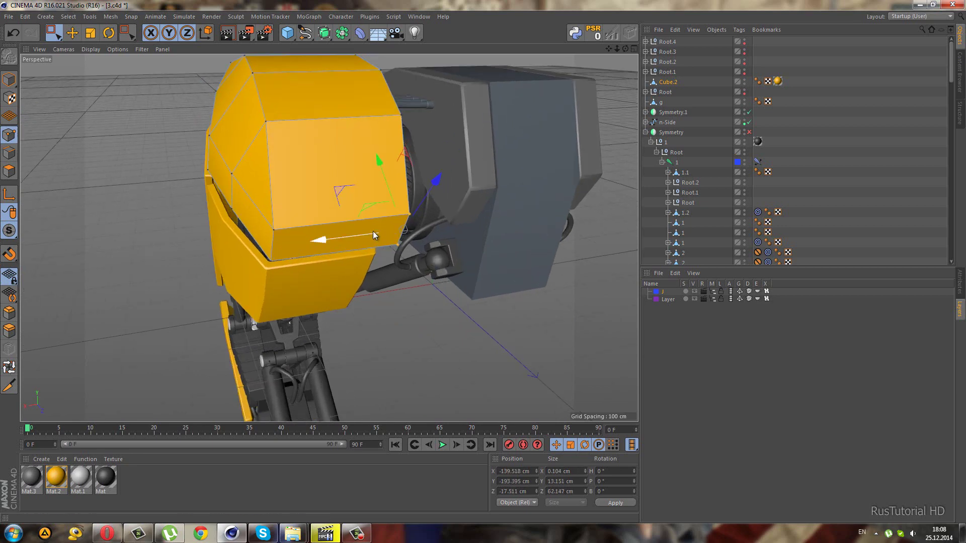
{"action": "mouse_move", "coordinate": [354, 237]}
{"action": "left_mouse_down", "text": "alt"}
{"action": "mouse_move", "coordinate": [318, 200]}
{"action": "mouse_move", "coordinate": [274, 209]}
{"action": "mouse_move", "coordinate": [295, 204]}
{"action": "mouse_move", "coordinate": [322, 226]}
{"action": "left_mouse_up", "text": "alt"}
{"action": "mouse_move", "coordinate": [376, 294]}
{"action": "left_mouse_down", "text": "alt"}
{"action": "mouse_move", "coordinate": [436, 226]}
{"action": "mouse_move", "coordinate": [356, 311]}
{"action": "mouse_move", "coordinate": [334, 311]}
{"action": "mouse_move", "coordinate": [391, 282]}
{"action": "mouse_move", "coordinate": [404, 297]}
{"action": "mouse_move", "coordinate": [373, 282]}
{"action": "mouse_move", "coordinate": [533, 298]}
{"action": "mouse_move", "coordinate": [604, 278]}
{"action": "mouse_move", "coordinate": [617, 291]}
{"action": "mouse_move", "coordinate": [483, 261]}
{"action": "mouse_move", "coordinate": [611, 369]}
{"action": "mouse_move", "coordinate": [442, 252]}
{"action": "mouse_move", "coordinate": [268, 158]}
{"action": "mouse_move", "coordinate": [240, 121]}
{"action": "left_mouse_up", "text": "alt"}
{"action": "left_click", "coordinate": [442, 251]}
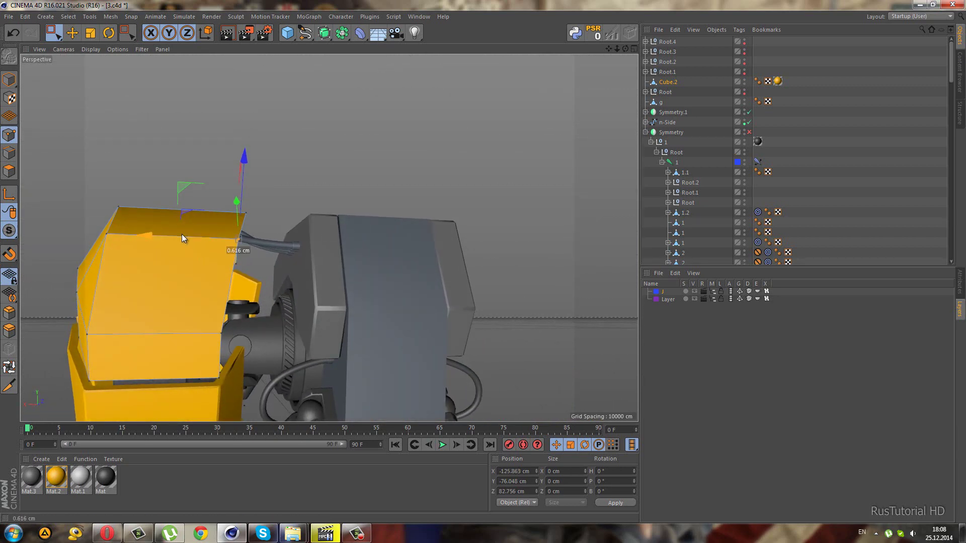
{"action": "left_click", "coordinate": [235, 244]}
{"action": "left_click_drag", "start_coordinate": [234, 247], "coordinate": [239, 277], "text": "alt"}
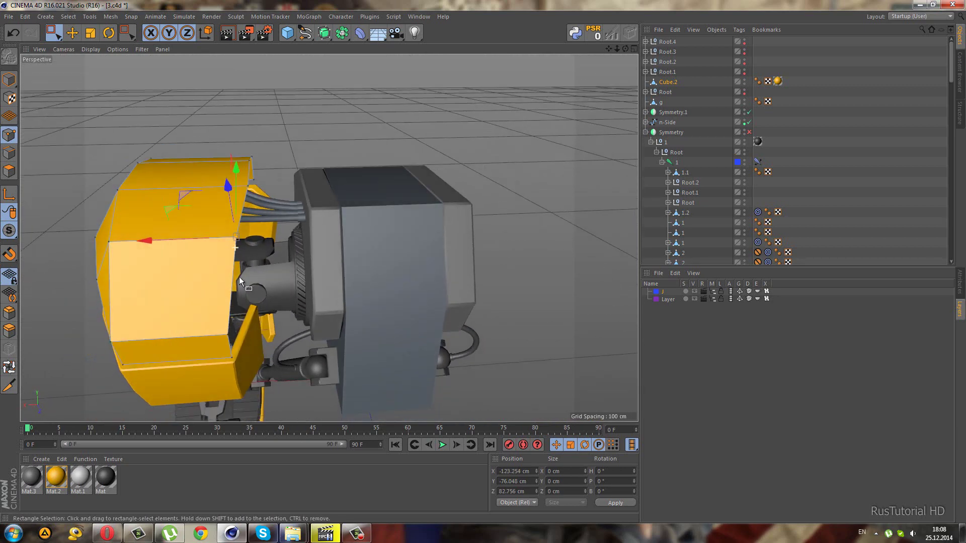
{"action": "left_click", "coordinate": [247, 188]}
{"action": "mouse_move", "coordinate": [218, 190]}
{"action": "left_mouse_down"}
{"action": "mouse_move", "coordinate": [266, 247]}
{"action": "mouse_move", "coordinate": [267, 225]}
{"action": "mouse_move", "coordinate": [281, 233]}
{"action": "left_mouse_up"}
{"action": "left_click", "coordinate": [793, 180]}
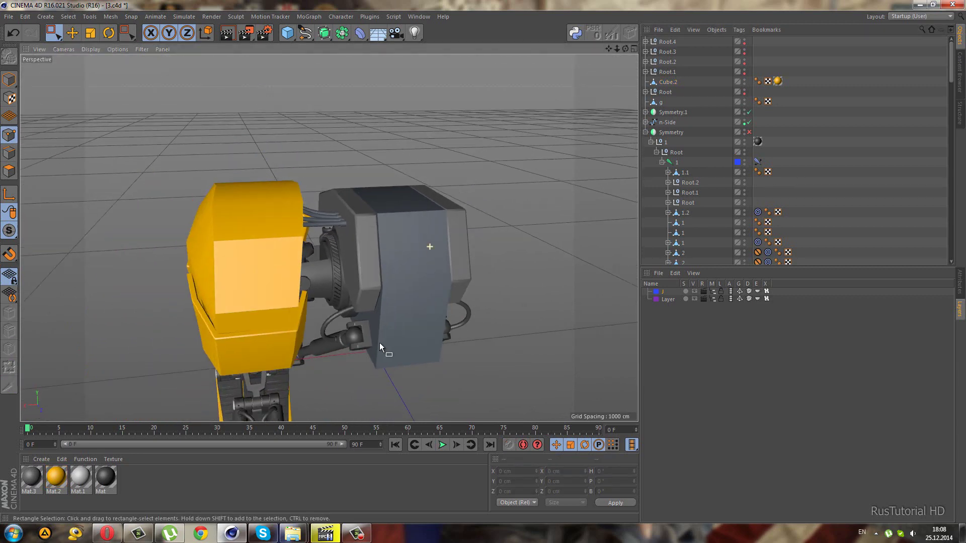
{"action": "mouse_move", "coordinate": [379, 342]}
{"action": "left_mouse_down", "text": "alt"}
{"action": "mouse_move", "coordinate": [256, 219]}
{"action": "mouse_move", "coordinate": [220, 267]}
{"action": "mouse_move", "coordinate": [264, 232]}
{"action": "mouse_move", "coordinate": [223, 194]}
{"action": "mouse_move", "coordinate": [230, 172]}
{"action": "mouse_move", "coordinate": [243, 172]}
{"action": "mouse_move", "coordinate": [259, 183]}
{"action": "mouse_move", "coordinate": [243, 213]}
{"action": "mouse_move", "coordinate": [176, 261]}
{"action": "mouse_move", "coordinate": [142, 301]}
{"action": "mouse_move", "coordinate": [399, 216]}
{"action": "left_mouse_up", "text": "alt"}
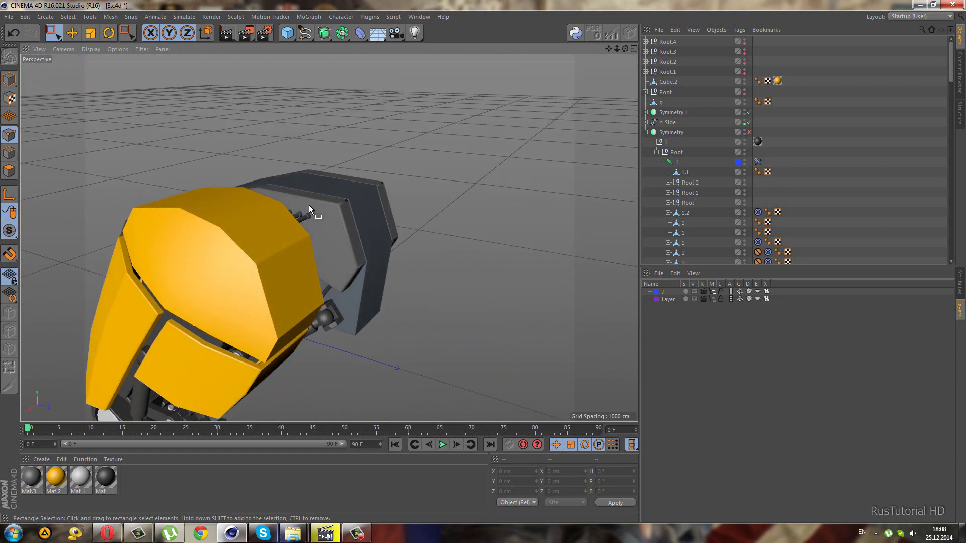
Select the Cube.2 head cover in Polygon mode with Live Selection active.
{"action": "left_click", "coordinate": [9, 79]}
{"action": "mouse_move", "coordinate": [155, 158]}
{"action": "left_mouse_down", "text": "alt"}
{"action": "mouse_move", "coordinate": [278, 255]}
{"action": "mouse_move", "coordinate": [219, 272]}
{"action": "mouse_move", "coordinate": [247, 288]}
{"action": "mouse_move", "coordinate": [282, 248]}
{"action": "left_mouse_up", "text": "alt"}
{"action": "left_click", "coordinate": [282, 248]}
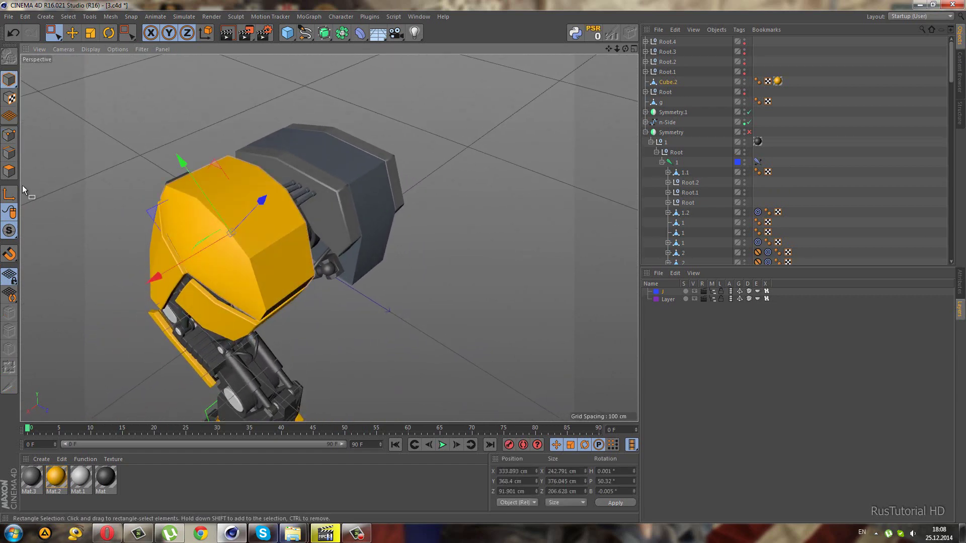
{"action": "left_click", "coordinate": [6, 174]}
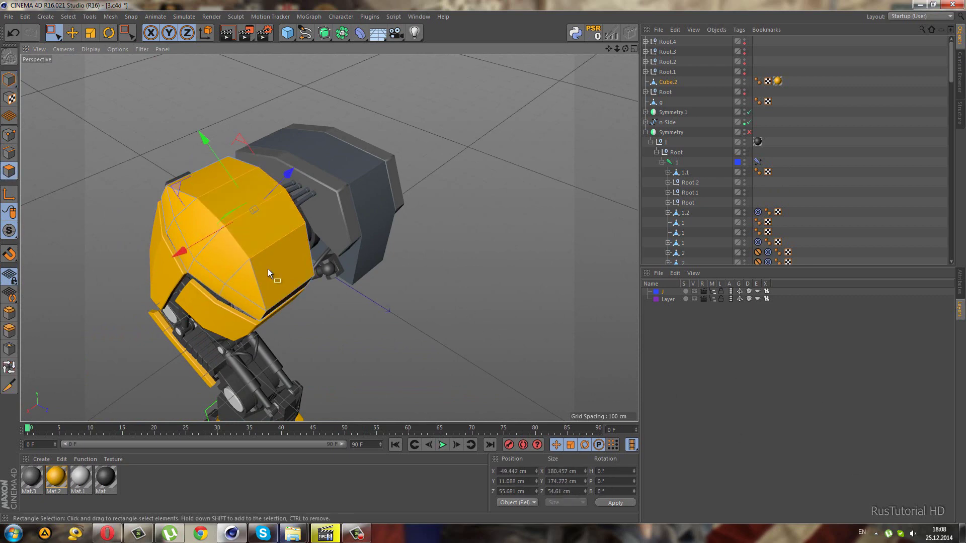
{"action": "mouse_move", "coordinate": [268, 269]}
{"action": "left_mouse_down", "text": "alt"}
{"action": "mouse_move", "coordinate": [201, 249]}
{"action": "mouse_move", "coordinate": [201, 262]}
{"action": "mouse_move", "coordinate": [207, 255]}
{"action": "left_mouse_up", "text": "alt"}
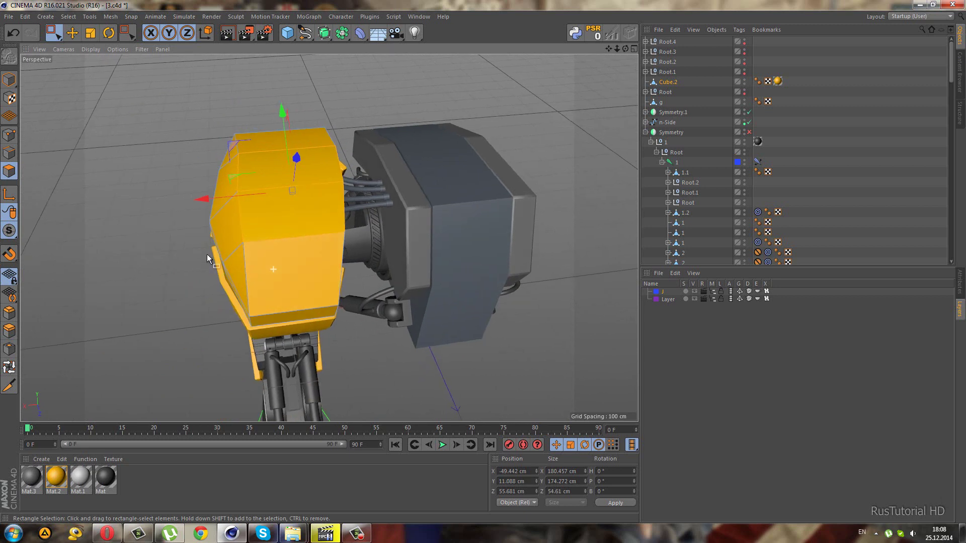
{"action": "left_click_drag", "start_coordinate": [53, 32], "coordinate": [73, 45]}
{"action": "left_click", "coordinate": [72, 46]}
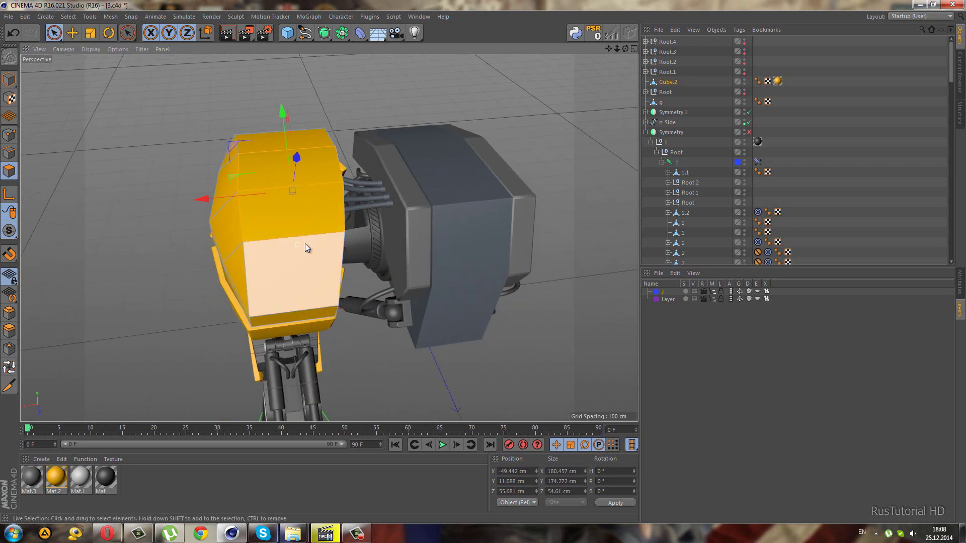
Paint-select the front faces of the head cover.
{"action": "left_click", "coordinate": [308, 211]}
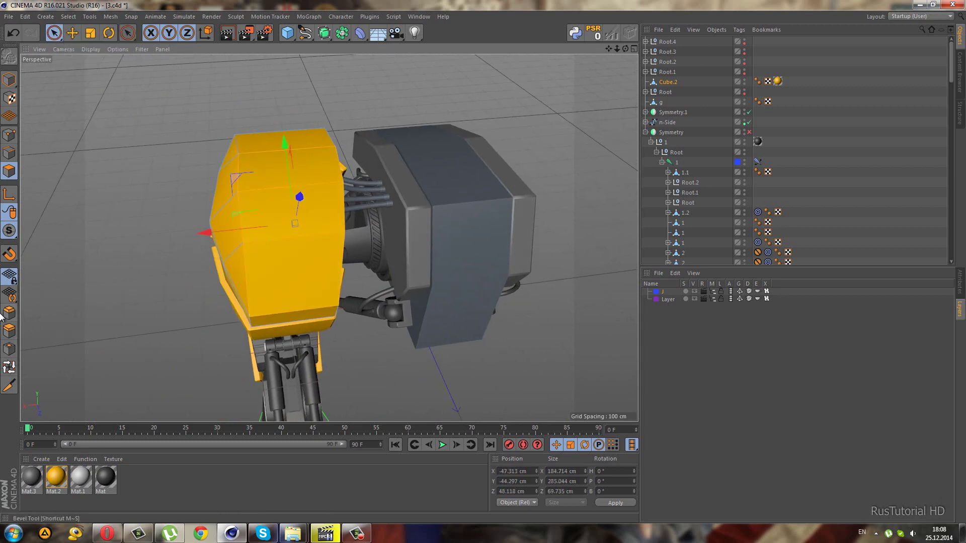
{"action": "key", "text": "d"}
{"action": "mouse_move", "coordinate": [270, 312]}
{"action": "left_mouse_down", "text": "alt"}
{"action": "mouse_move", "coordinate": [285, 249]}
{"action": "mouse_move", "coordinate": [73, 72]}
{"action": "left_mouse_up", "text": "alt"}
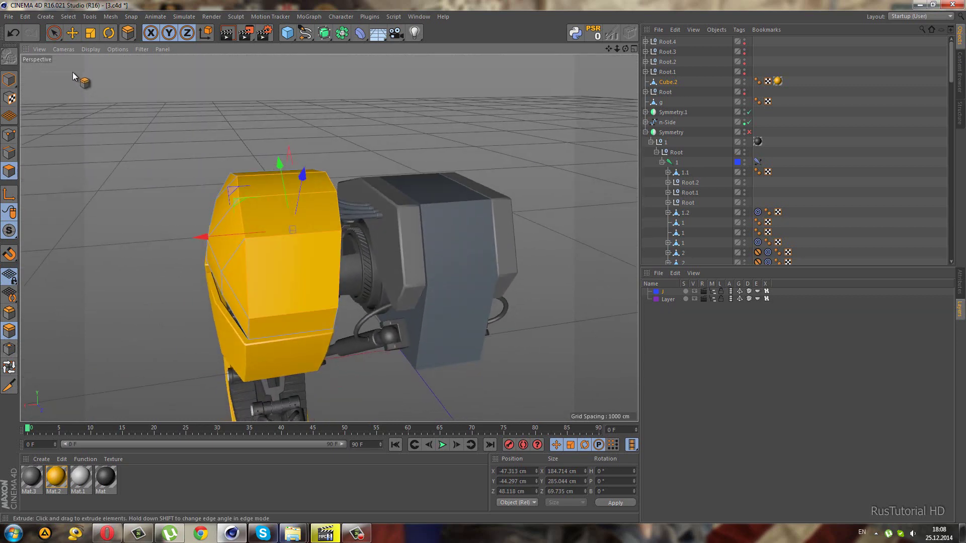
{"action": "key", "text": "space"}
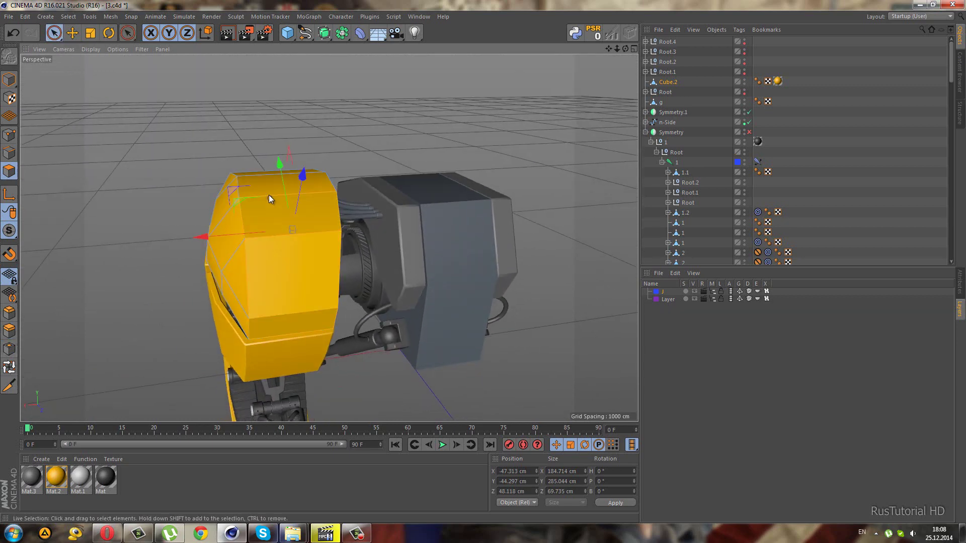
{"action": "left_click", "coordinate": [306, 243]}
{"action": "mouse_move", "coordinate": [306, 242]}
{"action": "left_mouse_down", "text": "alt"}
{"action": "mouse_move", "coordinate": [164, 197]}
{"action": "mouse_move", "coordinate": [189, 180]}
{"action": "mouse_move", "coordinate": [240, 234]}
{"action": "mouse_move", "coordinate": [289, 262]}
{"action": "left_mouse_up", "text": "alt"}
{"action": "scroll", "coordinate": [186, 173], "scroll_direction": "up", "scroll_amount": 3}
Inset the selected front faces with Extrude Inner, widening the border around the panel.
{"action": "key", "text": "i"}
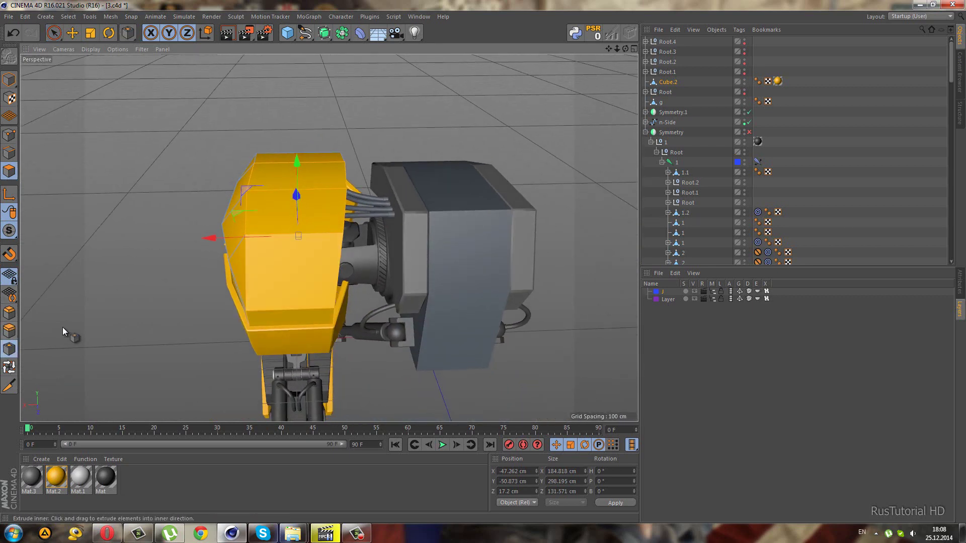
{"action": "scroll", "coordinate": [283, 165], "scroll_direction": "up", "scroll_amount": 2}
{"action": "left_click_drag", "start_coordinate": [283, 165], "coordinate": [482, 261]}
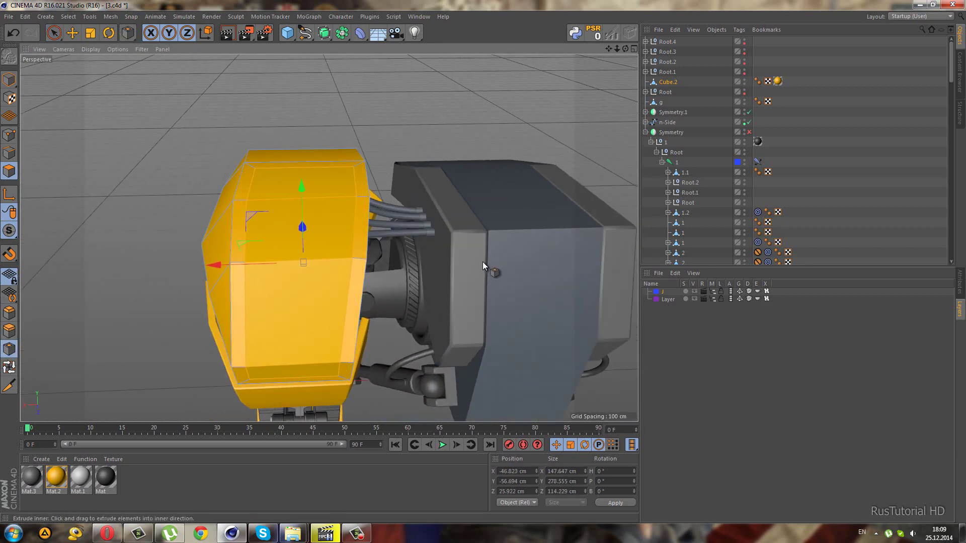
{"action": "left_click_drag", "start_coordinate": [482, 262], "coordinate": [413, 159]}
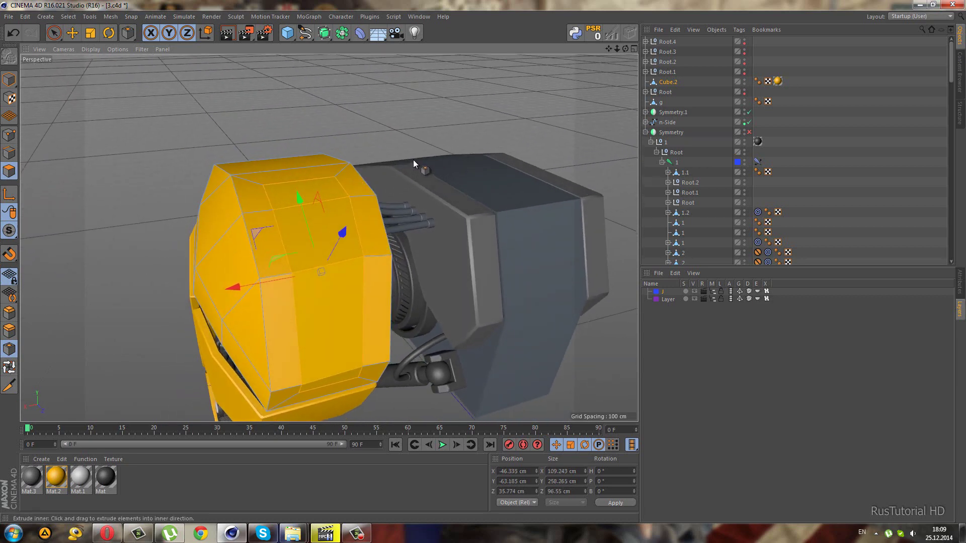
{"action": "right_click", "coordinate": [412, 159]}
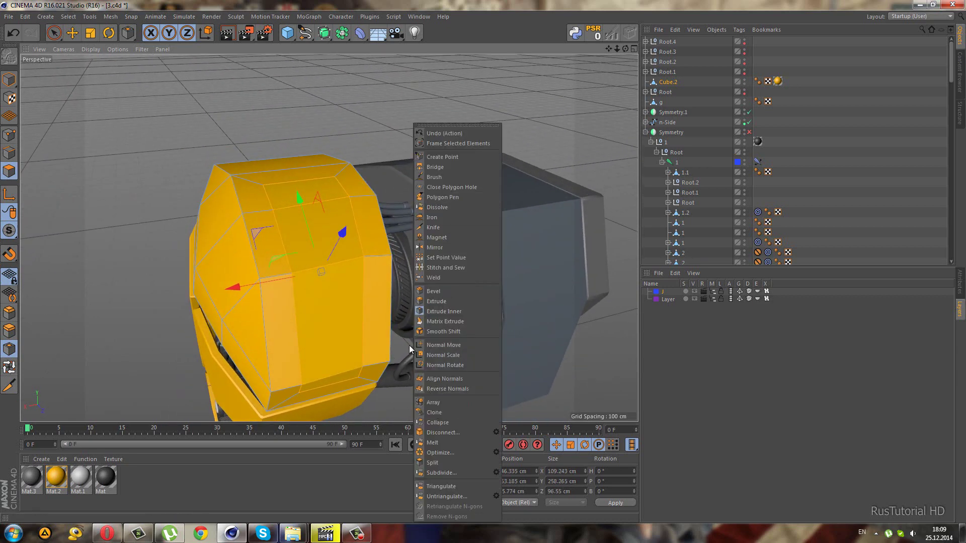
{"action": "left_click", "coordinate": [305, 7]}
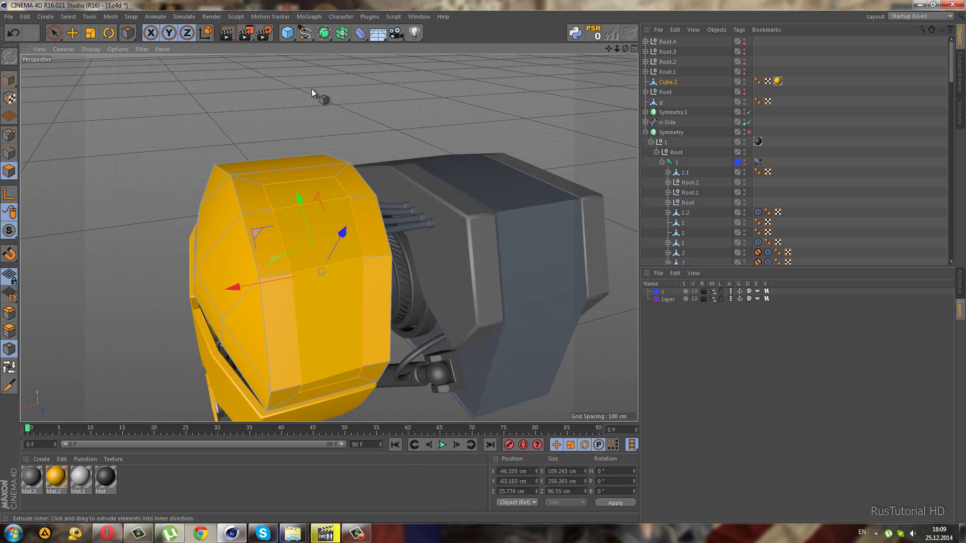
{"action": "mouse_move", "coordinate": [429, 236]}
{"action": "left_mouse_down", "text": "alt"}
{"action": "mouse_move", "coordinate": [310, 169]}
{"action": "mouse_move", "coordinate": [304, 156]}
{"action": "mouse_move", "coordinate": [307, 179]}
{"action": "left_mouse_up", "text": "alt"}
{"action": "right_click", "coordinate": [328, 303]}
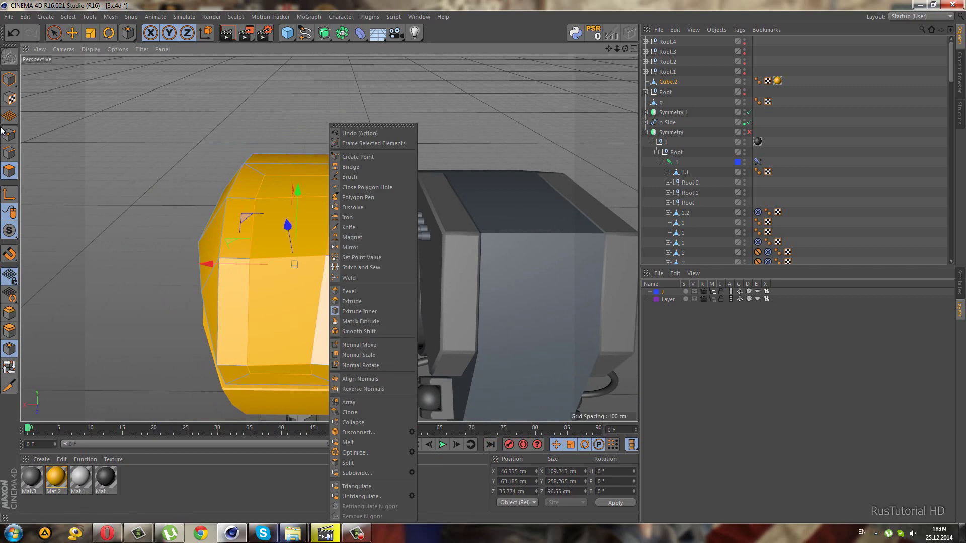
Slide an edge point of Cube.2's inset border to straighten the horizontal loop, then inspect it.
{"action": "key", "text": "Escape"}
{"action": "right_click", "coordinate": [370, 260]}
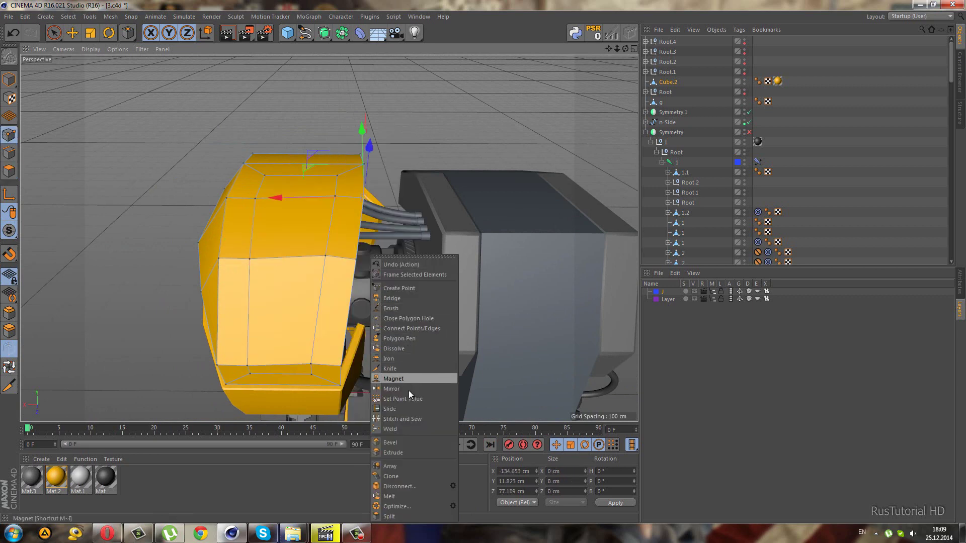
{"action": "left_click", "coordinate": [409, 403]}
{"action": "scroll", "coordinate": [291, 168], "scroll_direction": "up", "scroll_amount": 2}
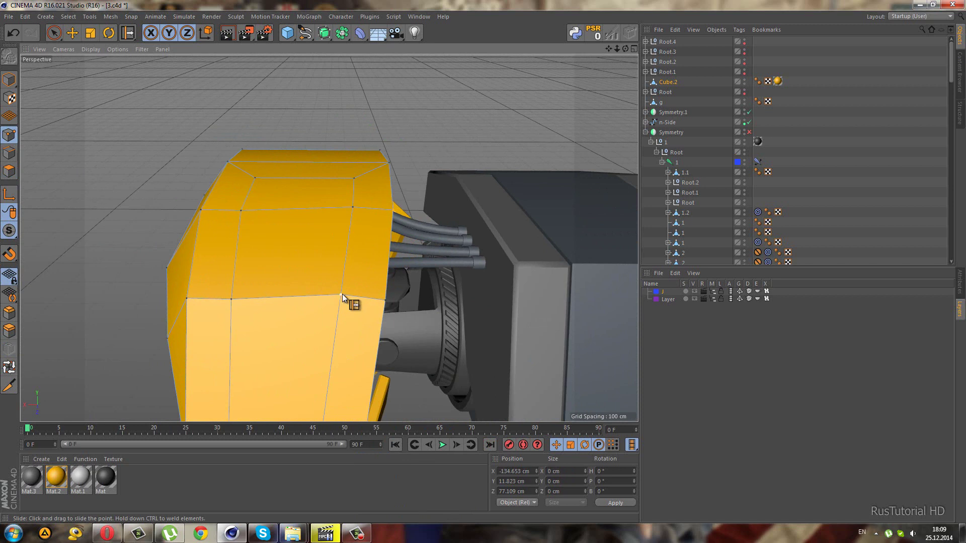
{"action": "left_click_drag", "start_coordinate": [340, 299], "coordinate": [339, 300]}
{"action": "mouse_move", "coordinate": [253, 223]}
{"action": "left_mouse_down", "text": "alt"}
{"action": "mouse_move", "coordinate": [264, 256]}
{"action": "mouse_move", "coordinate": [331, 216]}
{"action": "left_mouse_up", "text": "alt"}
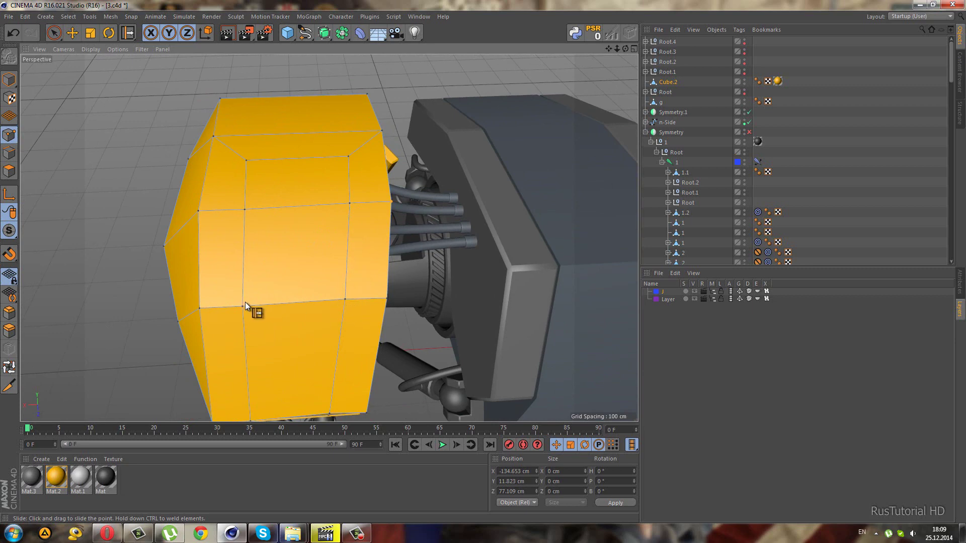
{"action": "mouse_move", "coordinate": [346, 301]}
{"action": "left_mouse_down", "text": "alt"}
{"action": "mouse_move", "coordinate": [292, 243]}
{"action": "mouse_move", "coordinate": [294, 229]}
{"action": "mouse_move", "coordinate": [285, 367]}
{"action": "mouse_move", "coordinate": [268, 365]}
{"action": "mouse_move", "coordinate": [216, 402]}
{"action": "mouse_move", "coordinate": [219, 380]}
{"action": "mouse_move", "coordinate": [210, 373]}
{"action": "mouse_move", "coordinate": [268, 365]}
{"action": "mouse_move", "coordinate": [223, 322]}
{"action": "mouse_move", "coordinate": [200, 326]}
{"action": "mouse_move", "coordinate": [324, 354]}
{"action": "mouse_move", "coordinate": [313, 355]}
{"action": "mouse_move", "coordinate": [297, 345]}
{"action": "mouse_move", "coordinate": [382, 343]}
{"action": "mouse_move", "coordinate": [482, 262]}
{"action": "mouse_move", "coordinate": [373, 410]}
{"action": "mouse_move", "coordinate": [356, 380]}
{"action": "mouse_move", "coordinate": [376, 390]}
{"action": "mouse_move", "coordinate": [370, 376]}
{"action": "mouse_move", "coordinate": [318, 364]}
{"action": "mouse_move", "coordinate": [327, 336]}
{"action": "mouse_move", "coordinate": [294, 349]}
{"action": "mouse_move", "coordinate": [286, 322]}
{"action": "left_mouse_up", "text": "alt"}
Select the cover's front strip of polygons and Split it into a new Cube.2 object.
{"action": "left_click", "coordinate": [54, 33]}
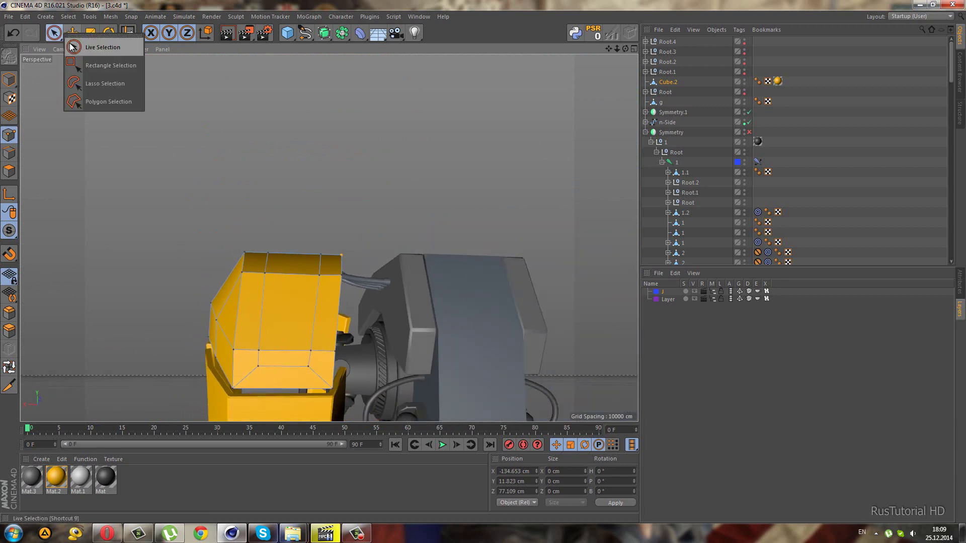
{"action": "left_click", "coordinate": [101, 45]}
{"action": "left_click", "coordinate": [9, 172]}
{"action": "left_click_drag", "start_coordinate": [244, 254], "coordinate": [420, 316], "text": "alt"}
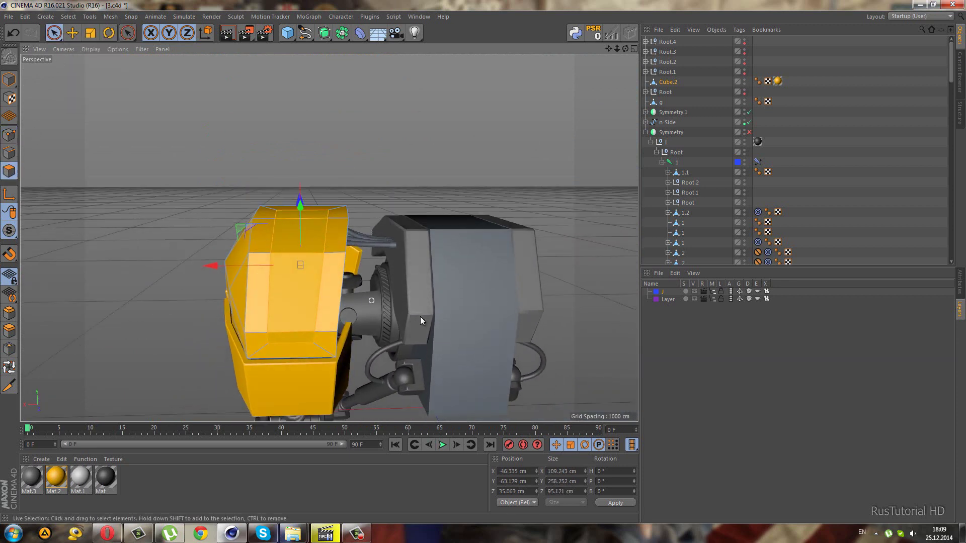
{"action": "right_click", "coordinate": [422, 315]}
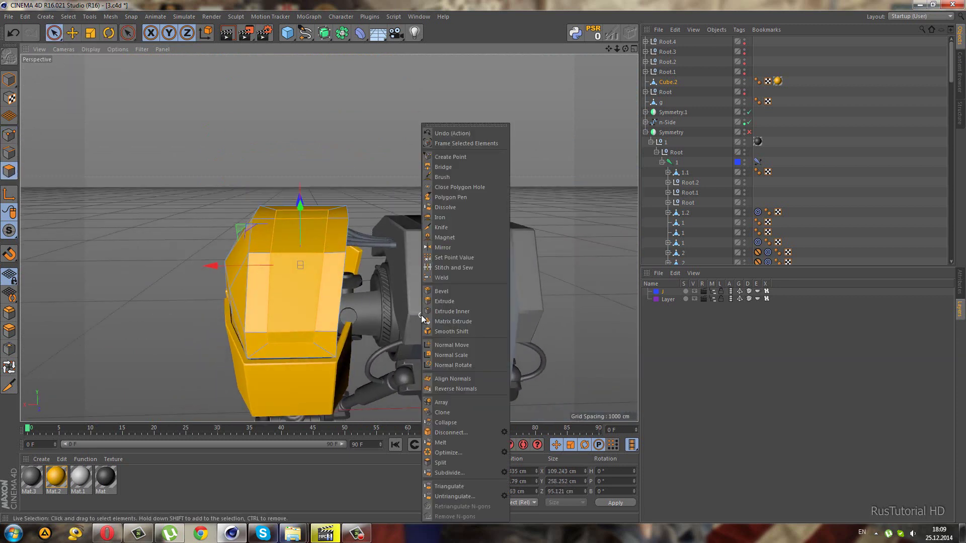
{"action": "left_click", "coordinate": [458, 462]}
Delete the split Cube.2's yellow material tag and scale its strip slightly narrower.
{"action": "left_click", "coordinate": [668, 92]}
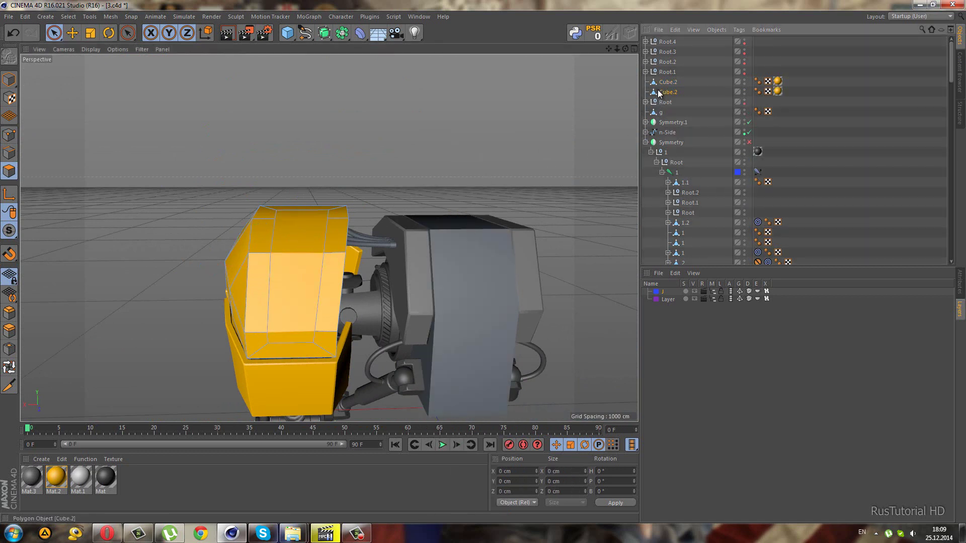
{"action": "left_click", "coordinate": [778, 91]}
{"action": "key", "text": "Delete"}
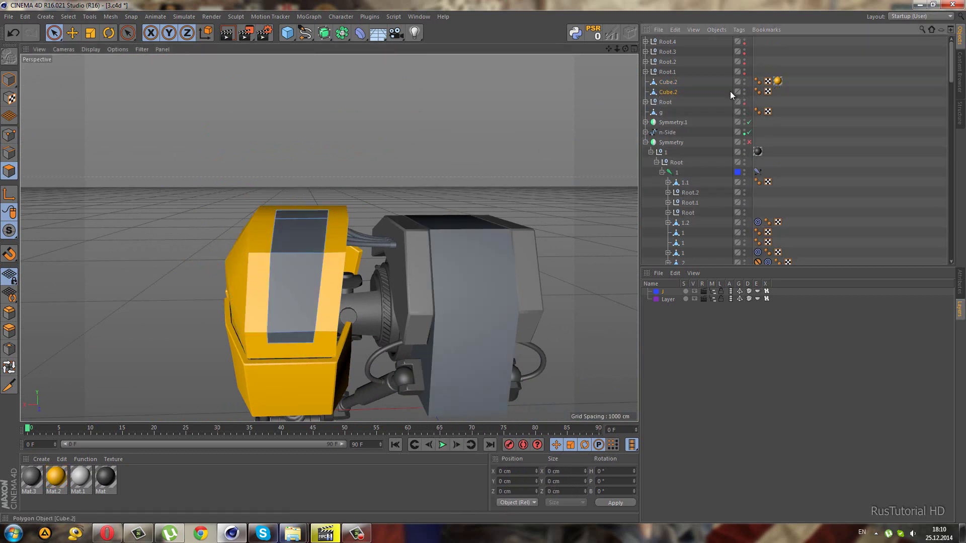
{"action": "scroll", "coordinate": [342, 228], "scroll_direction": "up", "scroll_amount": 2}
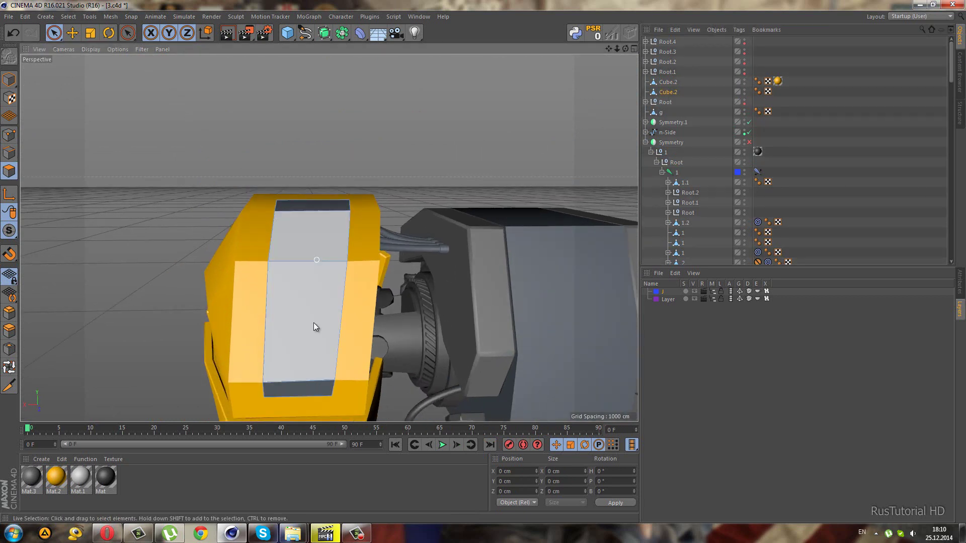
{"action": "left_click", "coordinate": [310, 229]}
{"action": "left_click", "coordinate": [90, 33]}
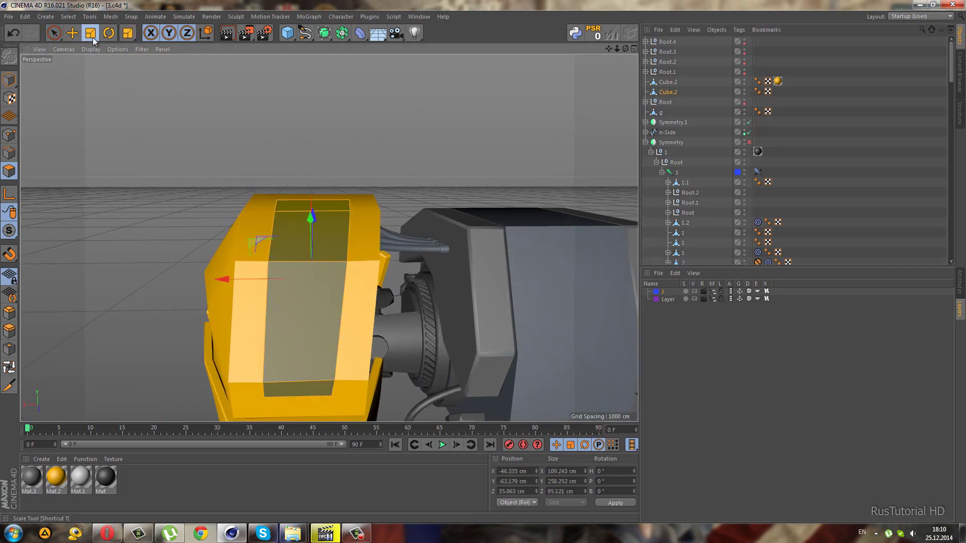
{"action": "mouse_move", "coordinate": [221, 279]}
{"action": "left_mouse_down"}
{"action": "mouse_move", "coordinate": [252, 249]}
{"action": "mouse_move", "coordinate": [311, 277]}
{"action": "mouse_move", "coordinate": [248, 247]}
{"action": "left_mouse_up"}
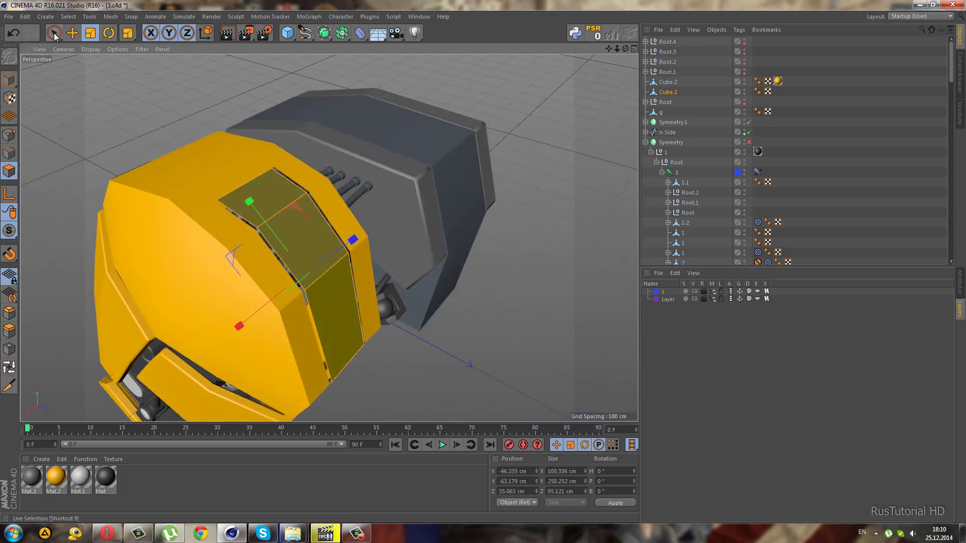
Extrude the split strip outward to a 33.3 cm offset.
{"action": "left_click_drag", "start_coordinate": [54, 33], "coordinate": [75, 63]}
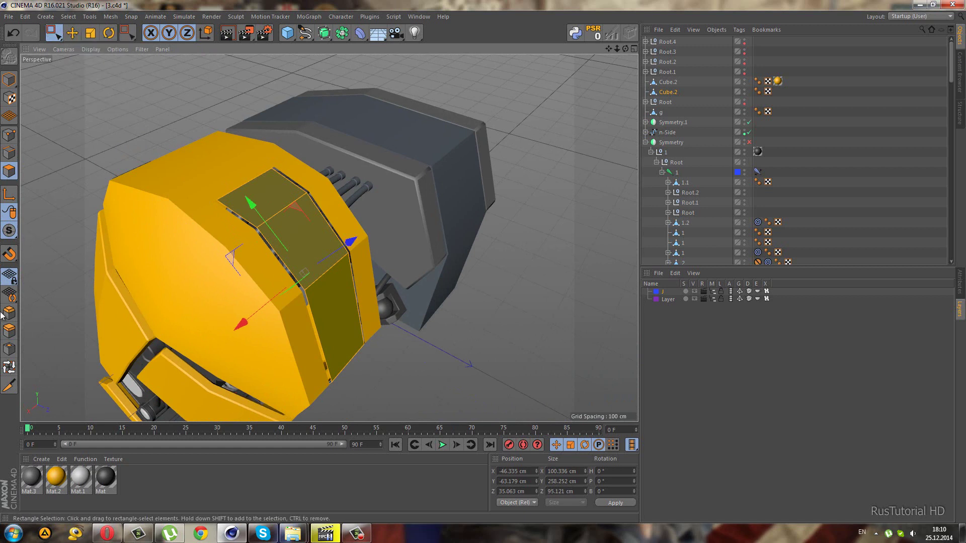
{"action": "left_click", "coordinate": [9, 331]}
{"action": "left_click", "coordinate": [960, 287]}
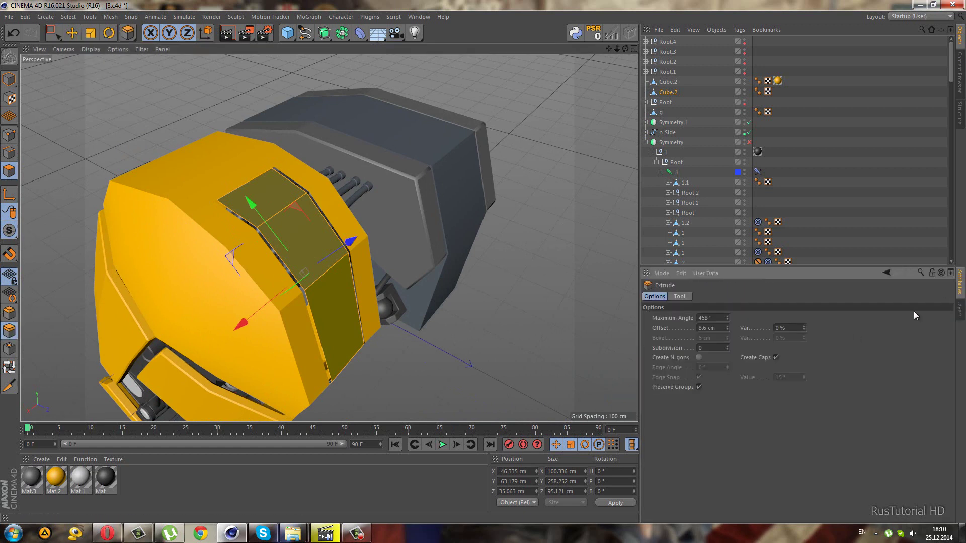
{"action": "left_click_drag", "start_coordinate": [443, 316], "coordinate": [482, 262]}
In the Right view, box-select cover edge points and move the corner point about 10 cm.
{"action": "middle_click", "coordinate": [373, 312]}
{"action": "middle_click", "coordinate": [217, 352]}
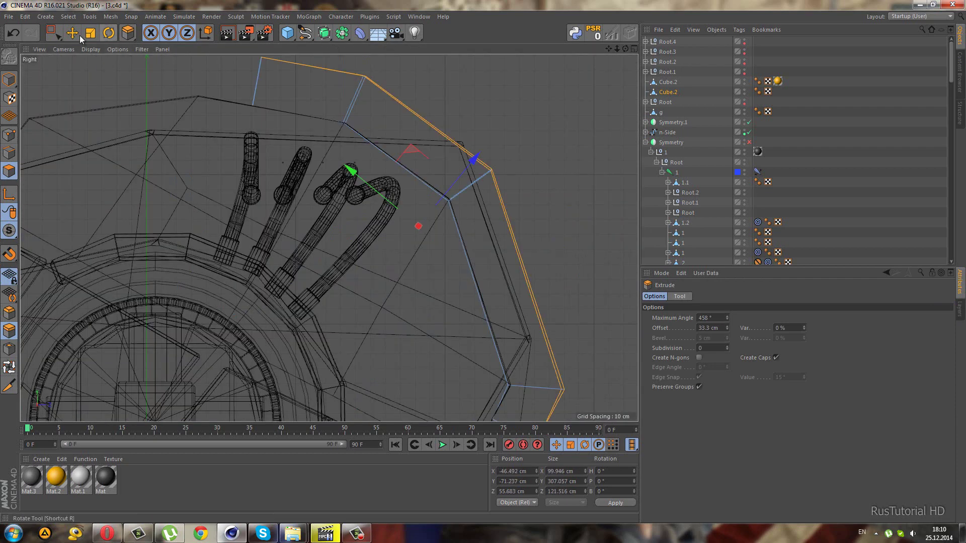
{"action": "left_click_drag", "start_coordinate": [54, 33], "coordinate": [96, 67]}
{"action": "left_click", "coordinate": [96, 67]}
{"action": "scroll", "coordinate": [280, 231], "scroll_direction": "down", "scroll_amount": 5}
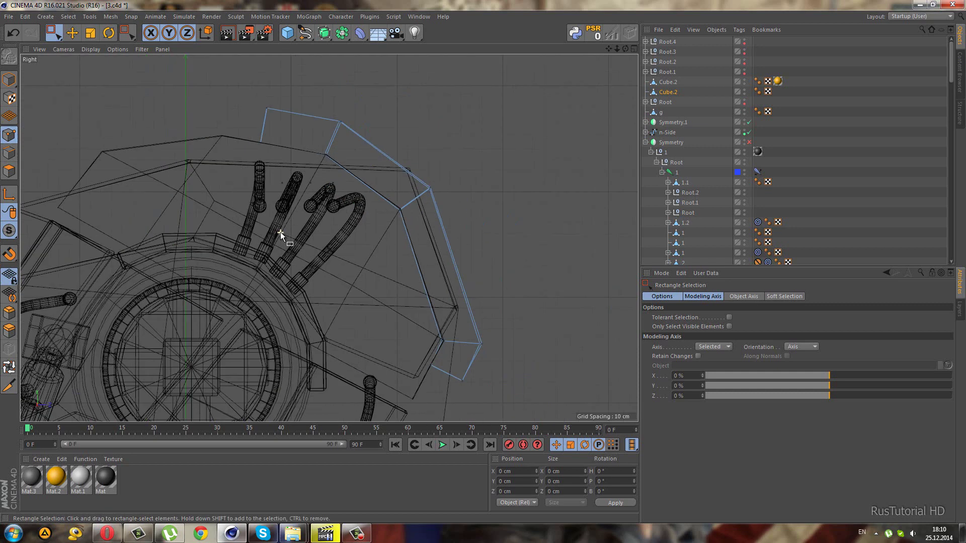
{"action": "scroll", "coordinate": [270, 219], "scroll_direction": "down", "scroll_amount": 2}
{"action": "mouse_move", "coordinate": [242, 123]}
{"action": "left_mouse_down"}
{"action": "mouse_move", "coordinate": [271, 132]}
{"action": "mouse_move", "coordinate": [250, 140]}
{"action": "mouse_move", "coordinate": [249, 153]}
{"action": "left_mouse_up"}
{"action": "scroll", "coordinate": [263, 95], "scroll_direction": "up", "scroll_amount": 3}
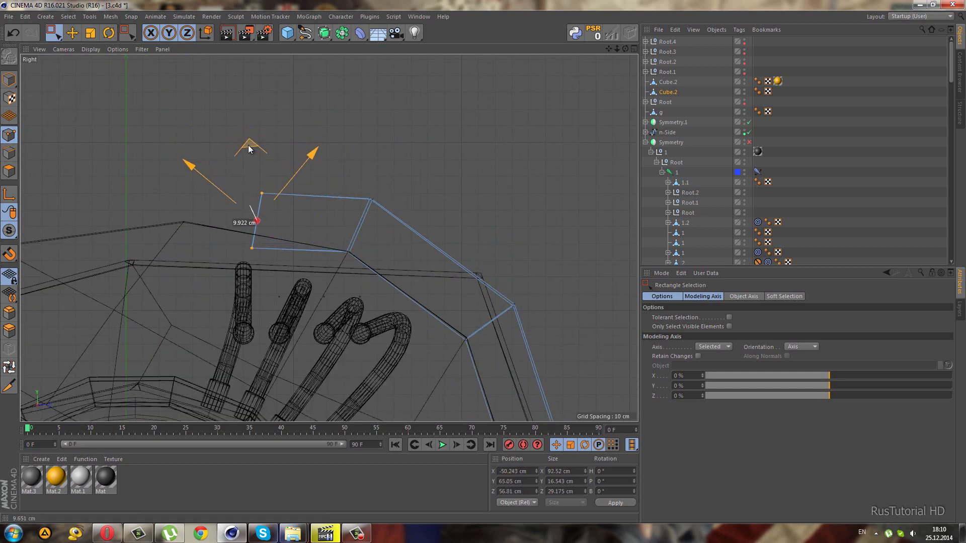
{"action": "left_click_drag", "start_coordinate": [342, 190], "coordinate": [398, 211]}
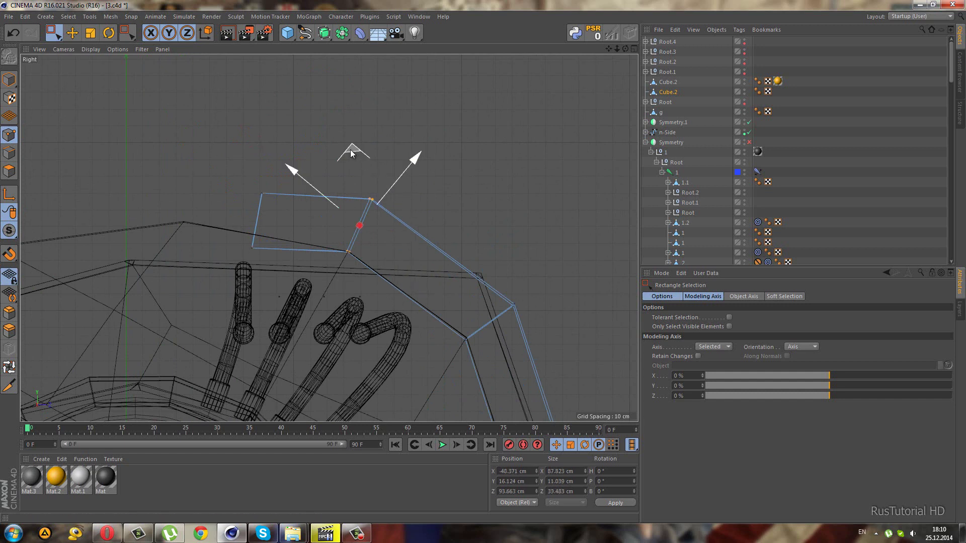
{"action": "mouse_move", "coordinate": [351, 154]}
{"action": "left_mouse_down"}
{"action": "mouse_move", "coordinate": [344, 170]}
{"action": "mouse_move", "coordinate": [358, 146]}
{"action": "left_mouse_up"}
Shift one corner edge about 7 cm and push a lower edge outward about 4 cm.
{"action": "middle_click_drag", "start_coordinate": [345, 244], "coordinate": [340, 185], "text": "alt"}
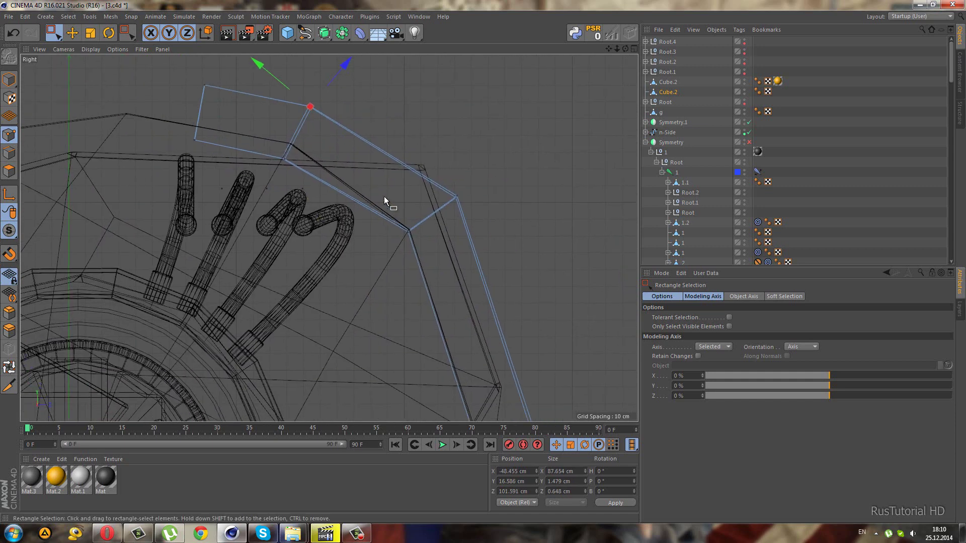
{"action": "left_click_drag", "start_coordinate": [384, 197], "coordinate": [484, 265]}
{"action": "mouse_move", "coordinate": [428, 140]}
{"action": "left_mouse_down"}
{"action": "mouse_move", "coordinate": [423, 153]}
{"action": "mouse_move", "coordinate": [432, 121]}
{"action": "left_mouse_up"}
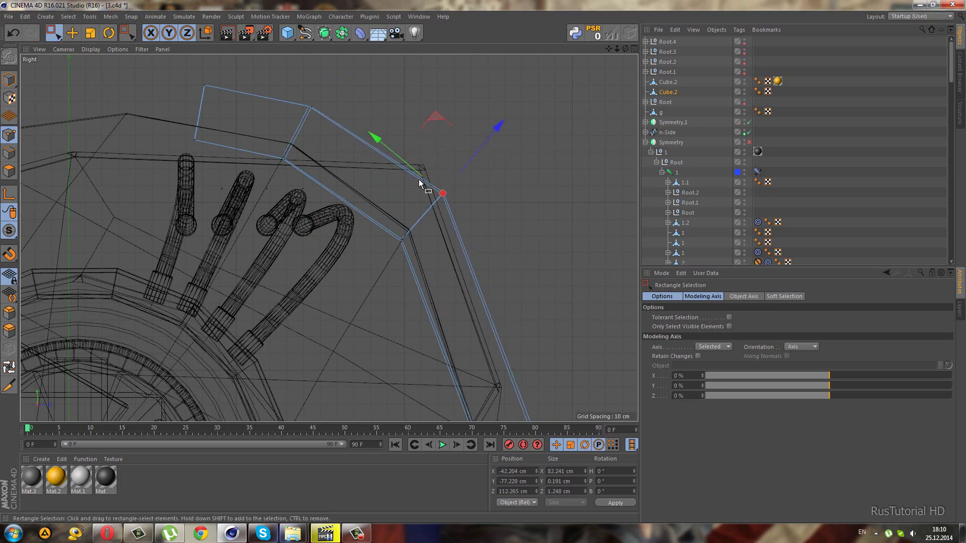
{"action": "scroll", "coordinate": [380, 196], "scroll_direction": "down", "scroll_amount": 2}
{"action": "middle_click_drag", "start_coordinate": [391, 372], "coordinate": [391, 279], "text": "alt"}
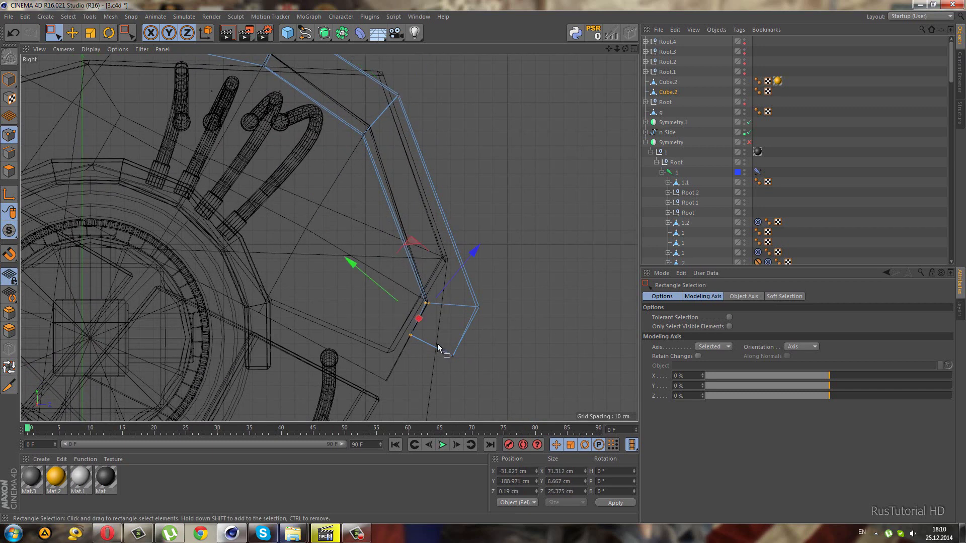
{"action": "left_click_drag", "start_coordinate": [391, 278], "coordinate": [437, 344]}
{"action": "mouse_move", "coordinate": [410, 242]}
{"action": "left_mouse_down"}
{"action": "mouse_move", "coordinate": [433, 243]}
{"action": "mouse_move", "coordinate": [434, 229]}
{"action": "mouse_move", "coordinate": [433, 239]}
{"action": "left_mouse_up"}
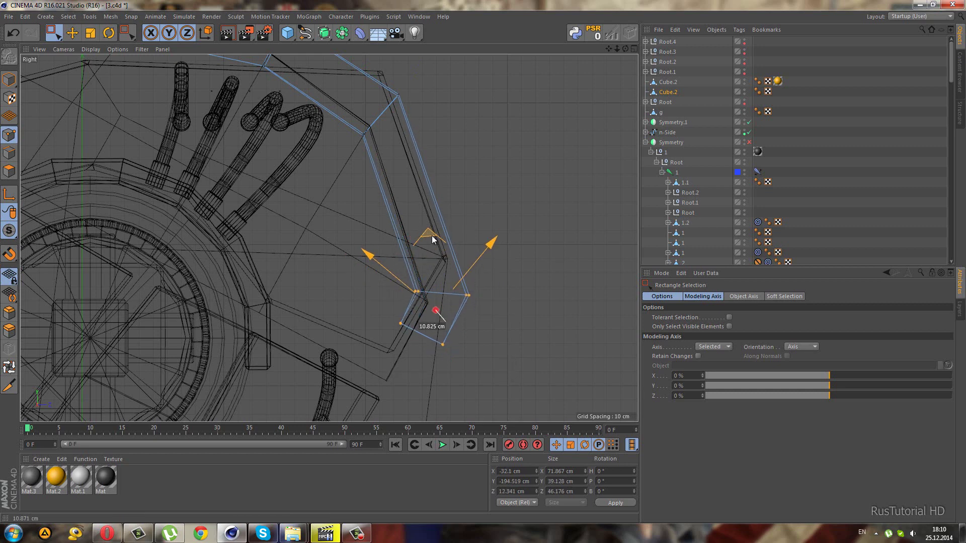
{"action": "middle_click", "coordinate": [380, 252]}
Loop-select the outer edge loop of the grey cover piece in Edge mode.
{"action": "middle_click", "coordinate": [164, 153]}
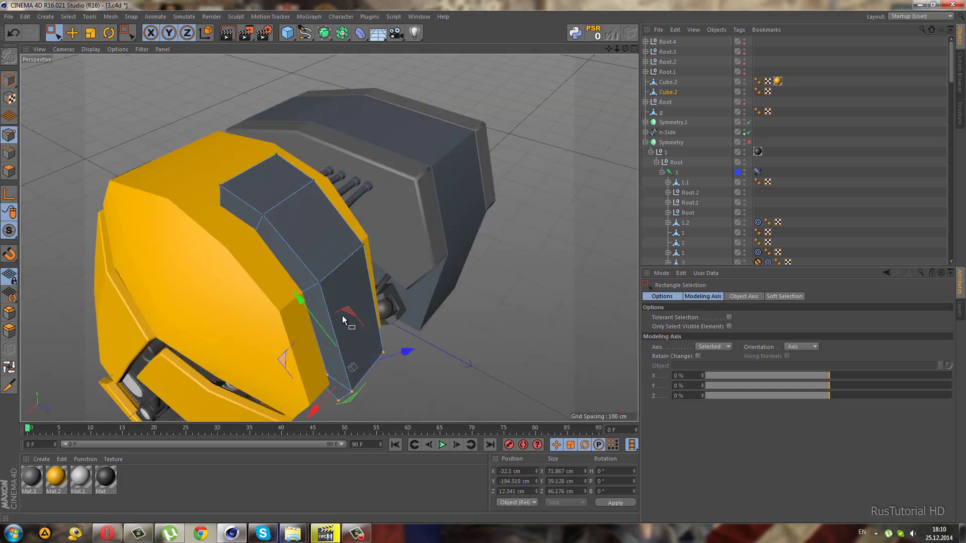
{"action": "mouse_move", "coordinate": [343, 320]}
{"action": "left_mouse_down", "text": "alt"}
{"action": "mouse_move", "coordinate": [321, 214]}
{"action": "mouse_move", "coordinate": [292, 268]}
{"action": "mouse_move", "coordinate": [378, 305]}
{"action": "mouse_move", "coordinate": [238, 208]}
{"action": "mouse_move", "coordinate": [87, 209]}
{"action": "left_mouse_up", "text": "alt"}
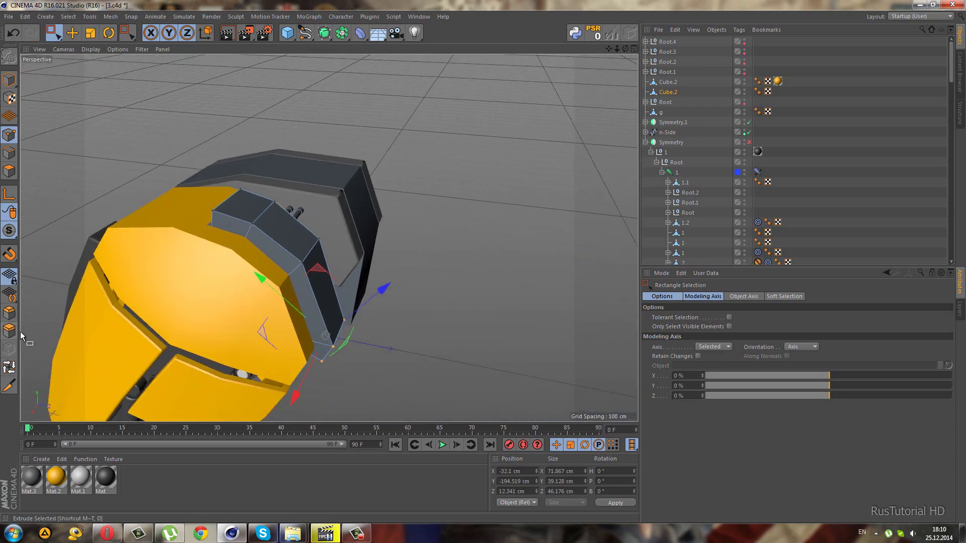
{"action": "key", "text": "u"}
{"action": "key", "text": "l"}
{"action": "mouse_move", "coordinate": [230, 231]}
{"action": "left_mouse_down", "text": "alt"}
{"action": "mouse_move", "coordinate": [207, 288]}
{"action": "mouse_move", "coordinate": [146, 281]}
{"action": "mouse_move", "coordinate": [253, 261]}
{"action": "mouse_move", "coordinate": [147, 244]}
{"action": "left_mouse_up", "text": "alt"}
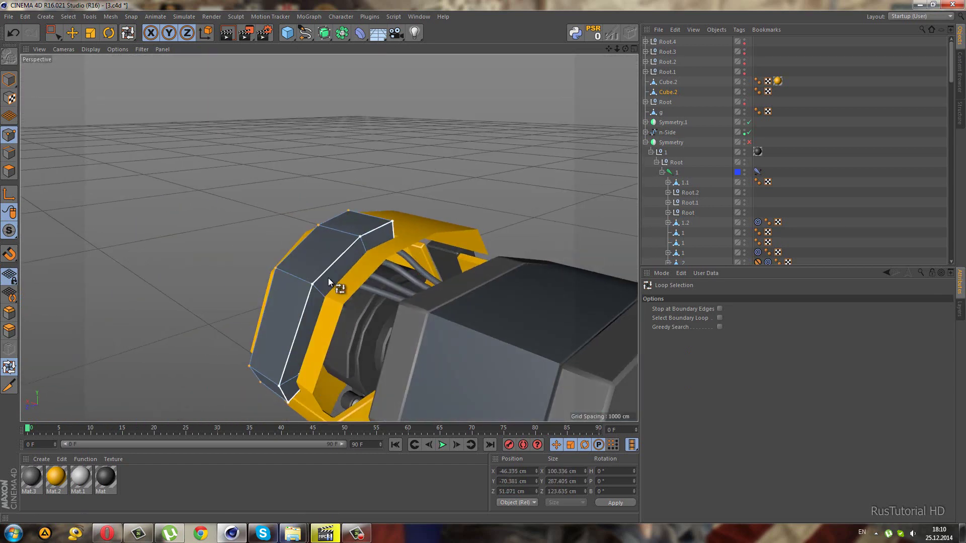
{"action": "left_click", "coordinate": [10, 152]}
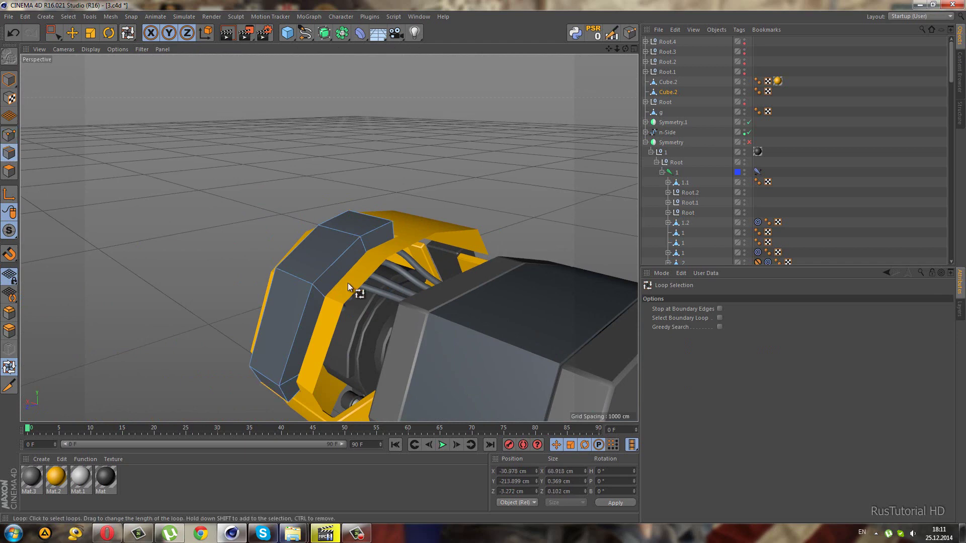
{"action": "left_click", "coordinate": [322, 269]}
{"action": "mouse_move", "coordinate": [334, 276]}
{"action": "left_mouse_down", "text": "alt"}
{"action": "mouse_move", "coordinate": [451, 285]}
{"action": "mouse_move", "coordinate": [306, 270]}
{"action": "left_mouse_up", "text": "alt"}
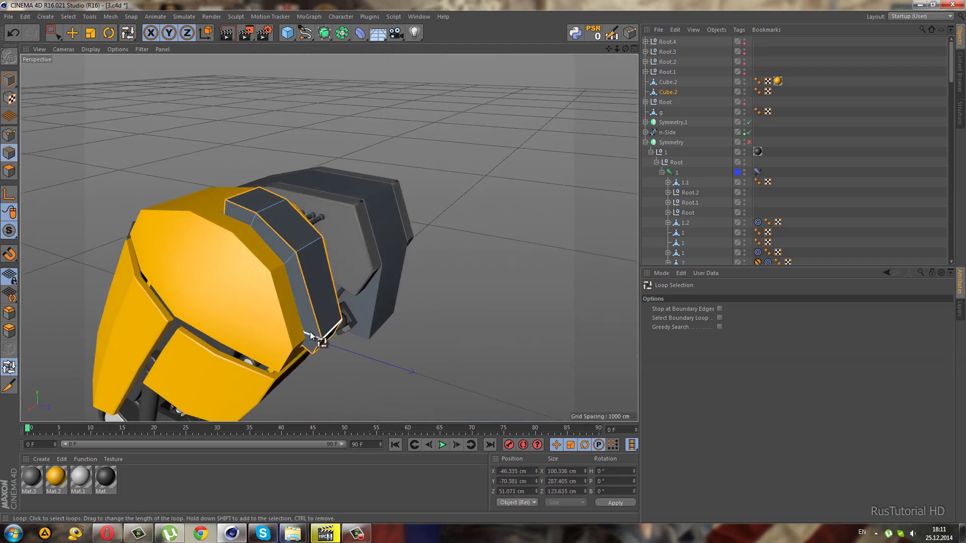
{"action": "scroll", "coordinate": [322, 287], "scroll_direction": "up", "scroll_amount": 3}
{"action": "scroll", "coordinate": [372, 234], "scroll_direction": "up", "scroll_amount": 3}
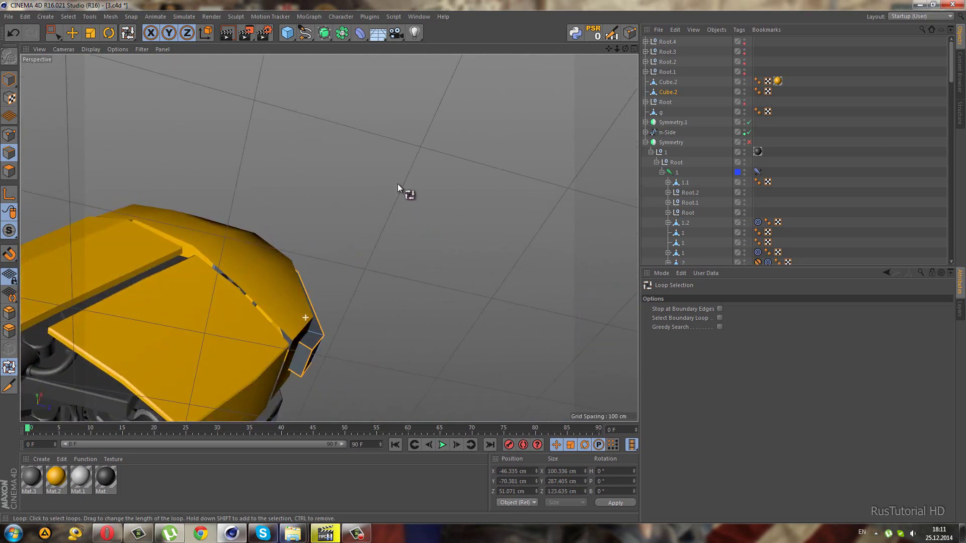
{"action": "left_click_drag", "start_coordinate": [310, 331], "coordinate": [394, 381], "text": "alt"}
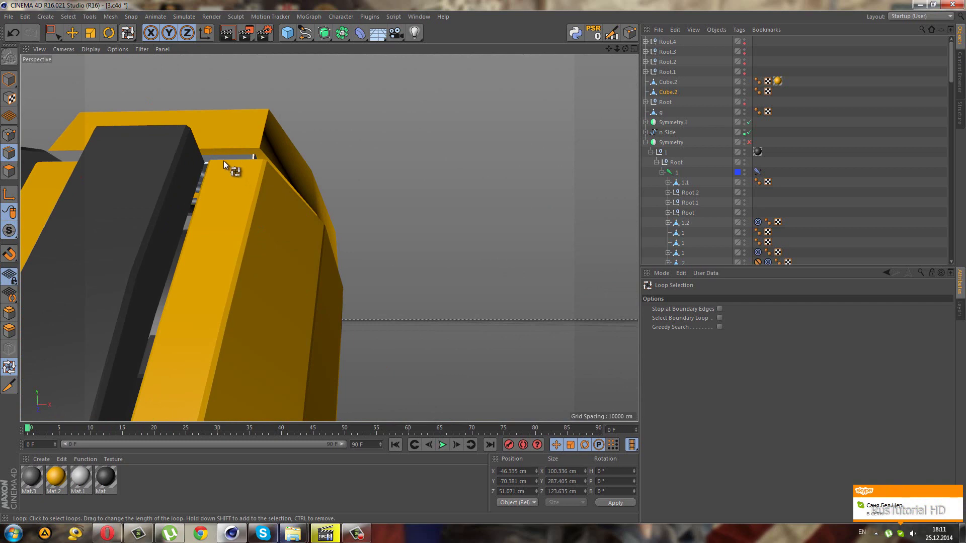
{"action": "mouse_move", "coordinate": [223, 161]}
{"action": "left_mouse_down", "text": "alt"}
{"action": "mouse_move", "coordinate": [367, 286]}
{"action": "mouse_move", "coordinate": [331, 222]}
{"action": "mouse_move", "coordinate": [449, 306]}
{"action": "mouse_move", "coordinate": [179, 327]}
{"action": "left_mouse_up", "text": "alt"}
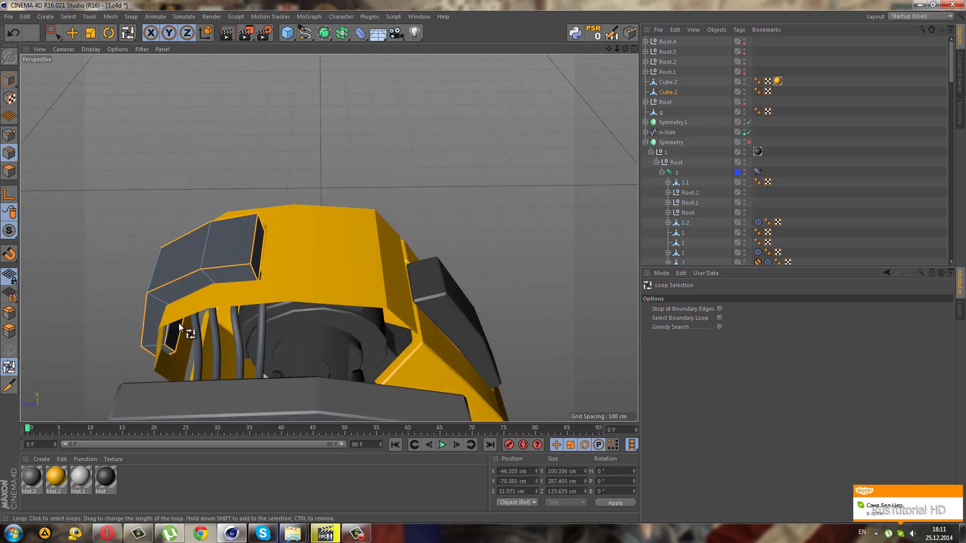
Bevel the selected edge loops with a 3.7 cm chamfer.
{"action": "key", "text": "m"}
{"action": "key", "text": "s"}
{"action": "scroll", "coordinate": [184, 294], "scroll_direction": "up", "scroll_amount": 2}
{"action": "scroll", "coordinate": [255, 301], "scroll_direction": "up", "scroll_amount": 2}
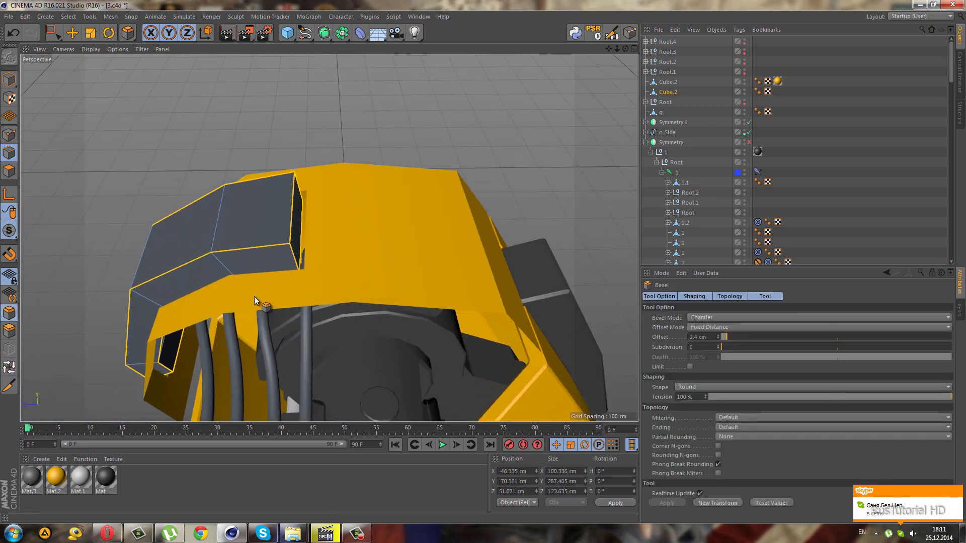
{"action": "left_click_drag", "start_coordinate": [483, 262], "coordinate": [482, 261]}
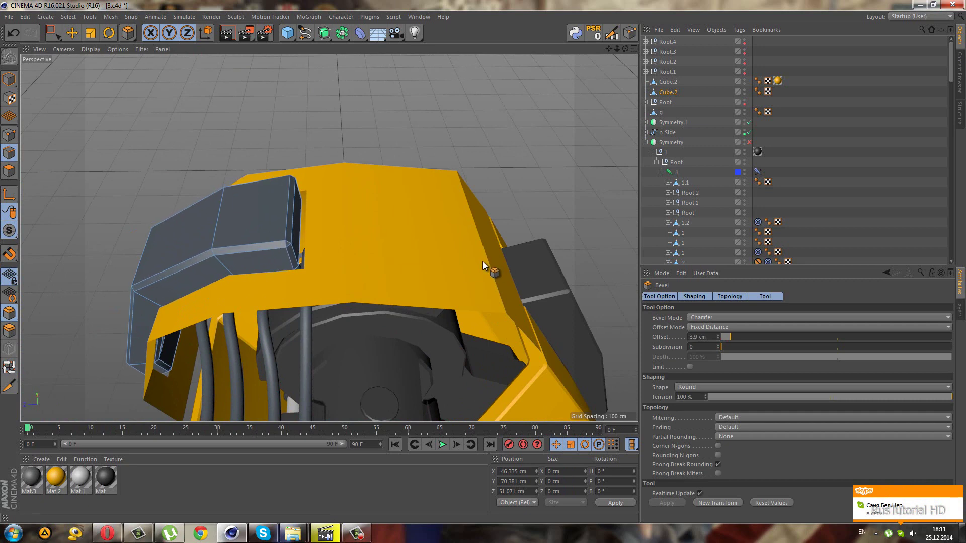
{"action": "left_click", "coordinate": [797, 221]}
{"action": "mouse_move", "coordinate": [333, 212]}
{"action": "left_mouse_down", "text": "alt"}
{"action": "mouse_move", "coordinate": [204, 179]}
{"action": "mouse_move", "coordinate": [327, 233]}
{"action": "mouse_move", "coordinate": [280, 183]}
{"action": "mouse_move", "coordinate": [374, 243]}
{"action": "mouse_move", "coordinate": [285, 255]}
{"action": "mouse_move", "coordinate": [268, 271]}
{"action": "left_mouse_up", "text": "alt"}
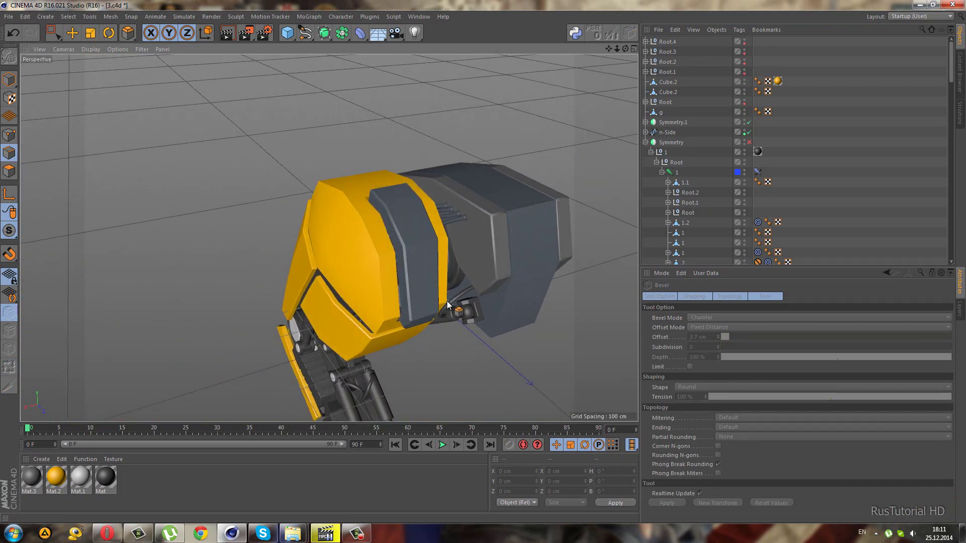
{"action": "mouse_move", "coordinate": [451, 306]}
{"action": "left_mouse_down", "text": "alt"}
{"action": "mouse_move", "coordinate": [439, 310]}
{"action": "mouse_move", "coordinate": [470, 282]}
{"action": "mouse_move", "coordinate": [453, 282]}
{"action": "left_mouse_up", "text": "alt"}
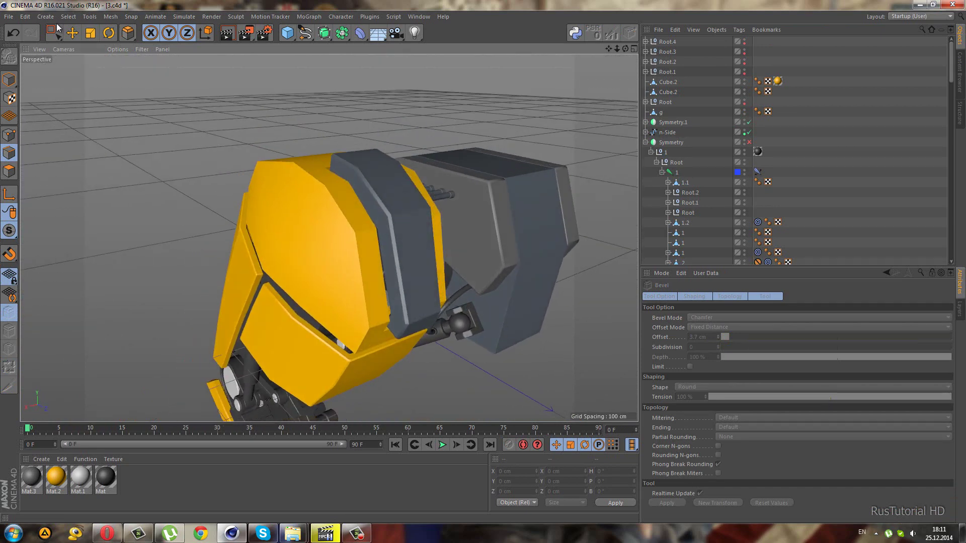
Select all polygons of the yellow Cube.2 shell and extrude them outward 13 cm.
{"action": "left_click", "coordinate": [54, 36]}
{"action": "left_click", "coordinate": [75, 78]}
{"action": "left_click", "coordinate": [9, 79]}
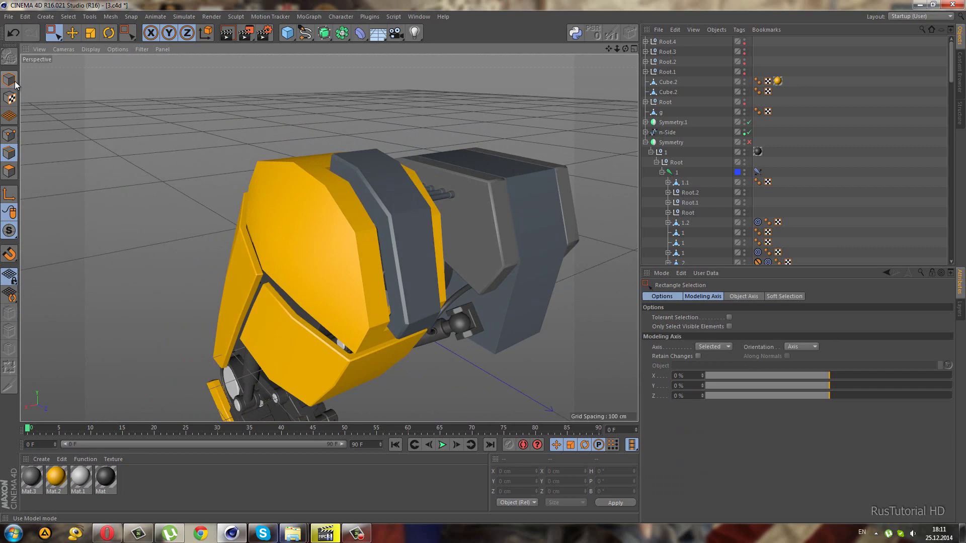
{"action": "left_click", "coordinate": [277, 200]}
{"action": "left_click", "coordinate": [9, 171]}
{"action": "left_click_drag", "start_coordinate": [174, 113], "coordinate": [530, 416]}
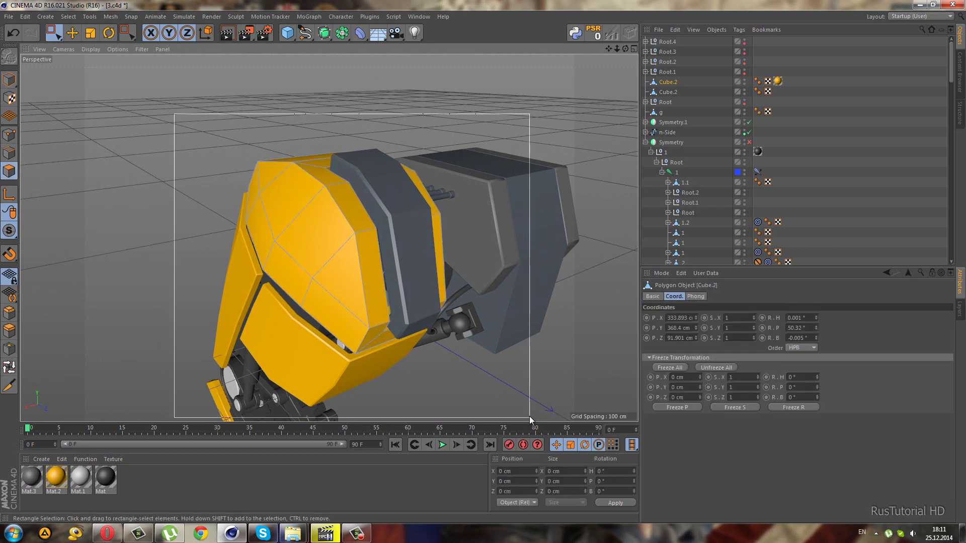
{"action": "key", "text": "d"}
{"action": "scroll", "coordinate": [327, 322], "scroll_direction": "up", "scroll_amount": 3}
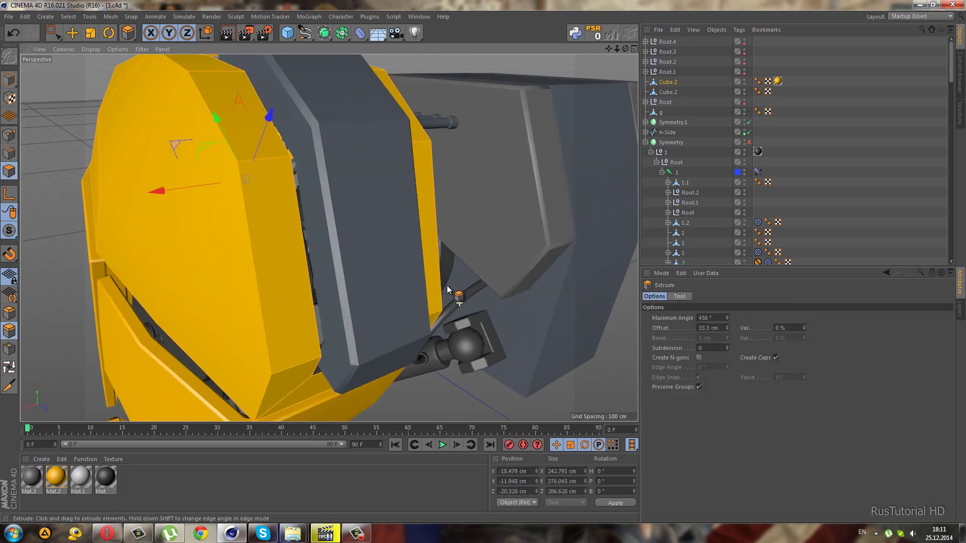
{"action": "scroll", "coordinate": [376, 317], "scroll_direction": "up", "scroll_amount": 2}
{"action": "scroll", "coordinate": [376, 313], "scroll_direction": "down", "scroll_amount": 5}
{"action": "mouse_move", "coordinate": [400, 267]}
{"action": "left_mouse_down"}
{"action": "mouse_move", "coordinate": [484, 261]}
{"action": "mouse_move", "coordinate": [346, 259]}
{"action": "mouse_move", "coordinate": [463, 257]}
{"action": "mouse_move", "coordinate": [499, 292]}
{"action": "mouse_move", "coordinate": [484, 262]}
{"action": "left_mouse_up"}
Orbit around the thickened shell to inspect the extrusion, then deselect it.
{"action": "scroll", "coordinate": [529, 291], "scroll_direction": "up", "scroll_amount": 3}
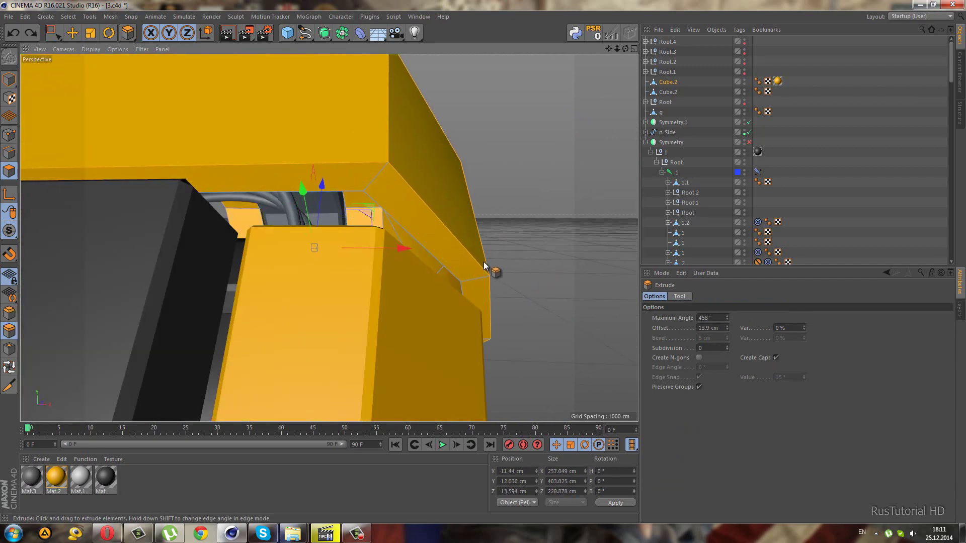
{"action": "left_click_drag", "start_coordinate": [547, 241], "coordinate": [498, 277], "text": "alt"}
{"action": "scroll", "coordinate": [453, 287], "scroll_direction": "up", "scroll_amount": 3}
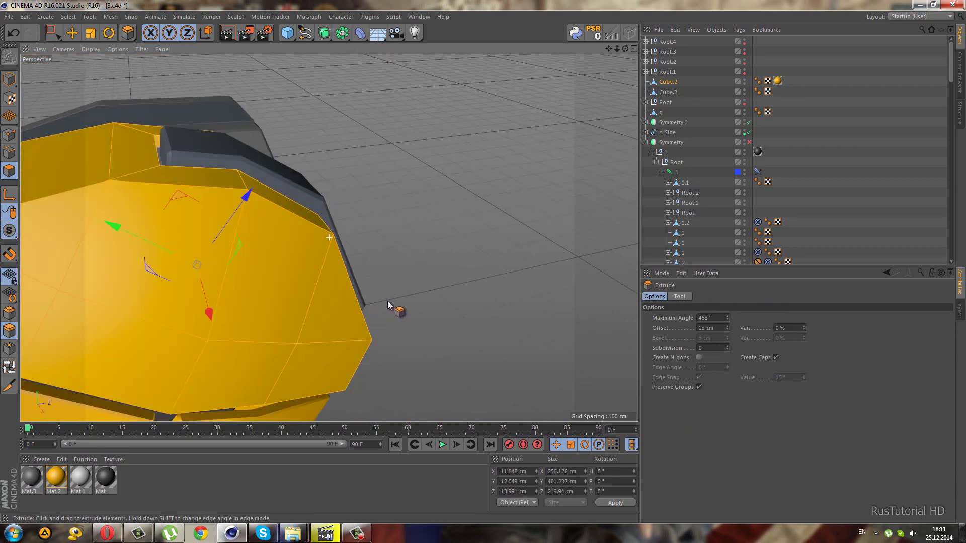
{"action": "mouse_move", "coordinate": [388, 301]}
{"action": "left_mouse_down", "text": "alt"}
{"action": "mouse_move", "coordinate": [279, 209]}
{"action": "mouse_move", "coordinate": [222, 234]}
{"action": "mouse_move", "coordinate": [339, 178]}
{"action": "mouse_move", "coordinate": [411, 170]}
{"action": "left_mouse_up", "text": "alt"}
{"action": "scroll", "coordinate": [364, 284], "scroll_direction": "down", "scroll_amount": 3}
{"action": "scroll", "coordinate": [410, 171], "scroll_direction": "up", "scroll_amount": 2}
{"action": "mouse_move", "coordinate": [352, 251]}
{"action": "left_mouse_down", "text": "alt"}
{"action": "mouse_move", "coordinate": [251, 278]}
{"action": "mouse_move", "coordinate": [201, 264]}
{"action": "mouse_move", "coordinate": [233, 279]}
{"action": "left_mouse_up", "text": "alt"}
{"action": "left_click", "coordinate": [848, 179]}
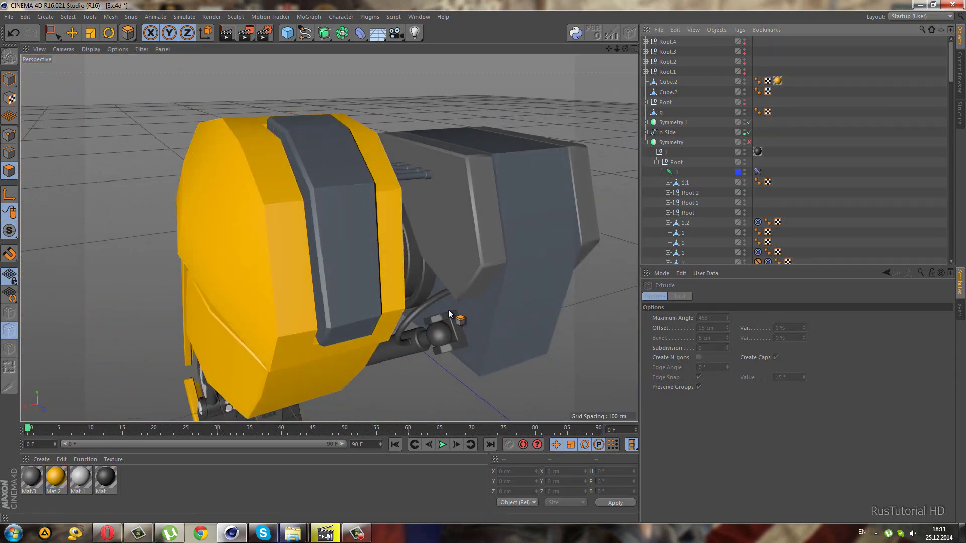
{"action": "mouse_move", "coordinate": [449, 310]}
{"action": "left_mouse_down", "text": "alt"}
{"action": "mouse_move", "coordinate": [376, 313]}
{"action": "mouse_move", "coordinate": [424, 292]}
{"action": "mouse_move", "coordinate": [503, 304]}
{"action": "mouse_move", "coordinate": [485, 304]}
{"action": "mouse_move", "coordinate": [475, 272]}
{"action": "mouse_move", "coordinate": [500, 272]}
{"action": "mouse_move", "coordinate": [473, 264]}
{"action": "mouse_move", "coordinate": [379, 316]}
{"action": "left_mouse_up", "text": "alt"}
Undo the last change, then in the Right view move the cover's left-edge points down slightly.
{"action": "key", "text": "ctrl+z"}
{"action": "key", "text": "F3"}
{"action": "key", "text": "0"}
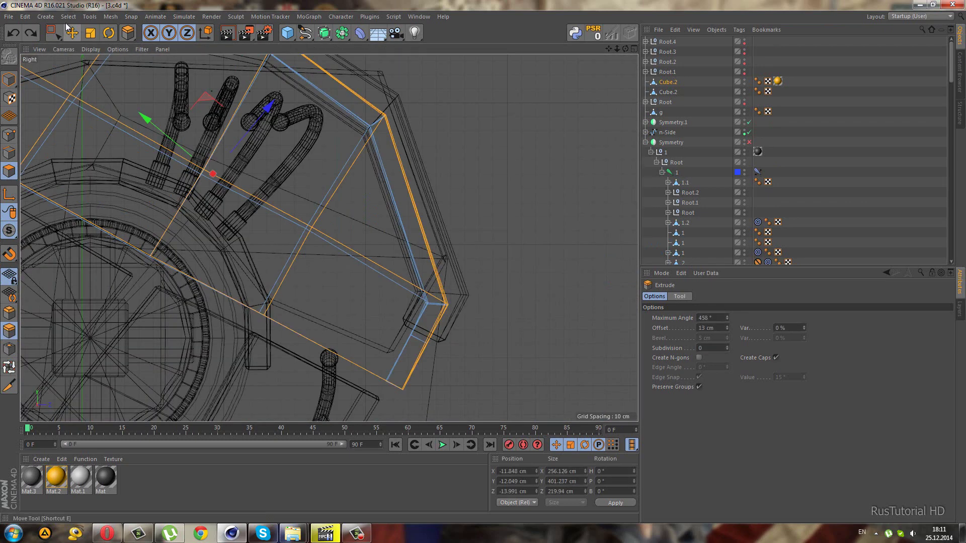
{"action": "key", "text": "Return"}
{"action": "scroll", "coordinate": [355, 306], "scroll_direction": "down", "scroll_amount": 3}
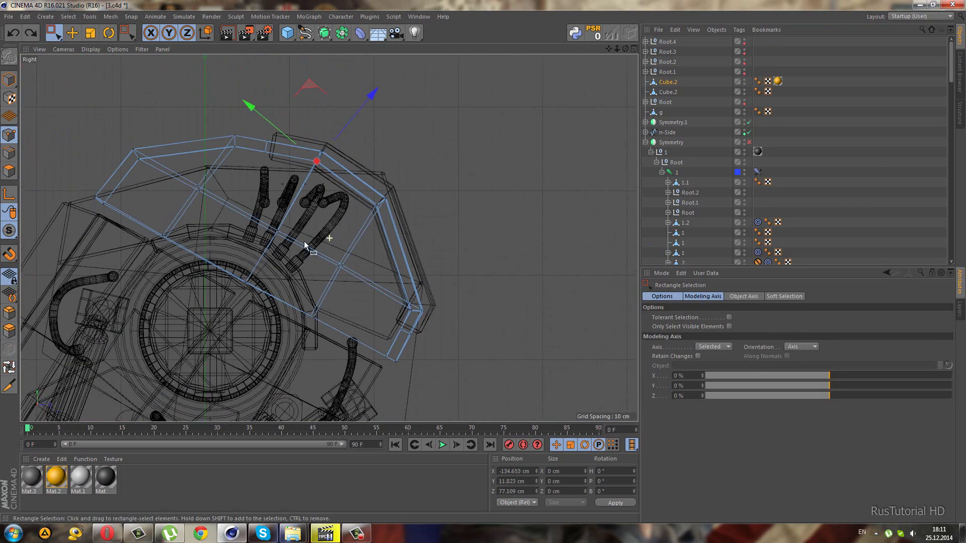
{"action": "scroll", "coordinate": [303, 240], "scroll_direction": "down", "scroll_amount": 3}
{"action": "scroll", "coordinate": [154, 169], "scroll_direction": "up", "scroll_amount": 2}
{"action": "mouse_move", "coordinate": [145, 155]}
{"action": "left_mouse_down"}
{"action": "mouse_move", "coordinate": [226, 222]}
{"action": "mouse_move", "coordinate": [267, 281]}
{"action": "left_mouse_up"}
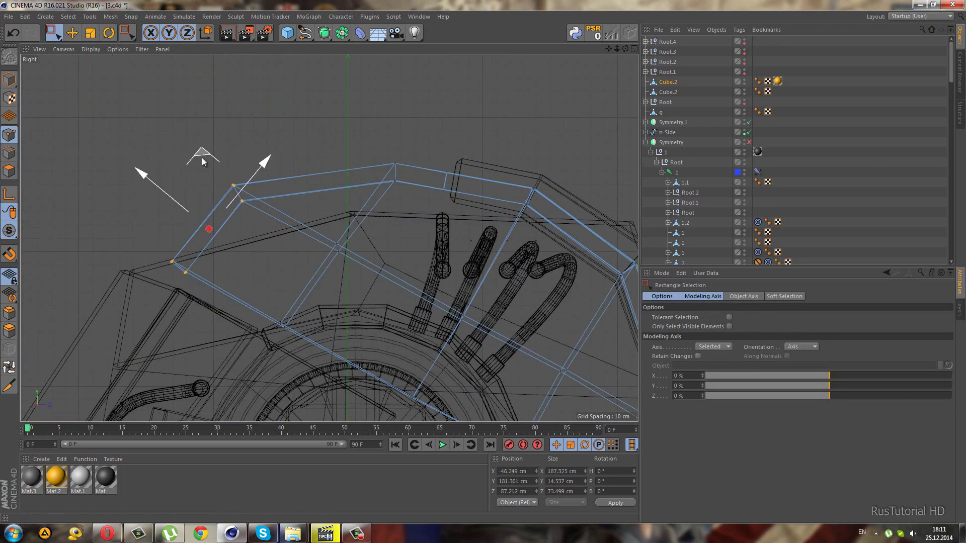
{"action": "left_click_drag", "start_coordinate": [211, 167], "coordinate": [217, 174]}
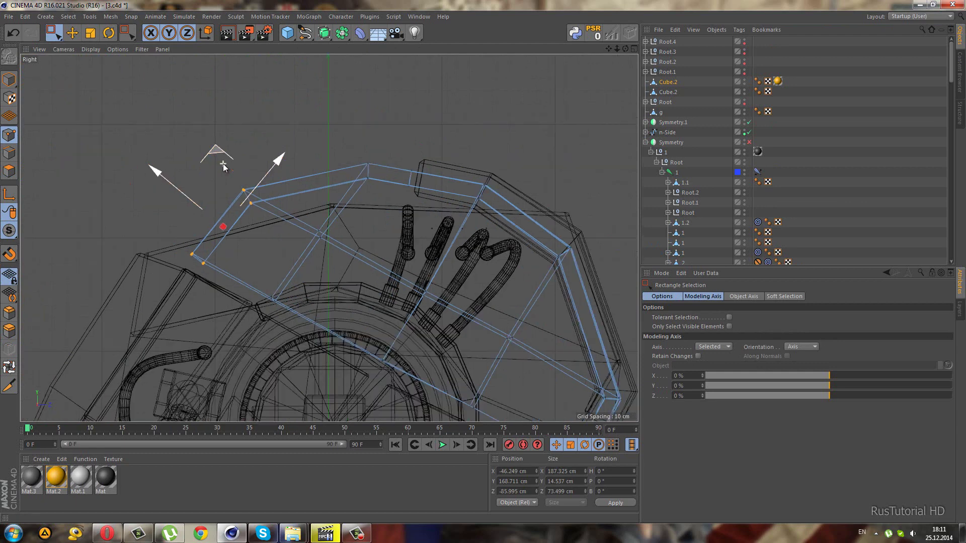
Select the cover's right-end points and move them about 4 cm up and left.
{"action": "scroll", "coordinate": [217, 171], "scroll_direction": "down", "scroll_amount": 4}
{"action": "middle_click_drag", "start_coordinate": [338, 278], "coordinate": [319, 266], "text": "alt"}
{"action": "left_click_drag", "start_coordinate": [356, 238], "coordinate": [429, 316]}
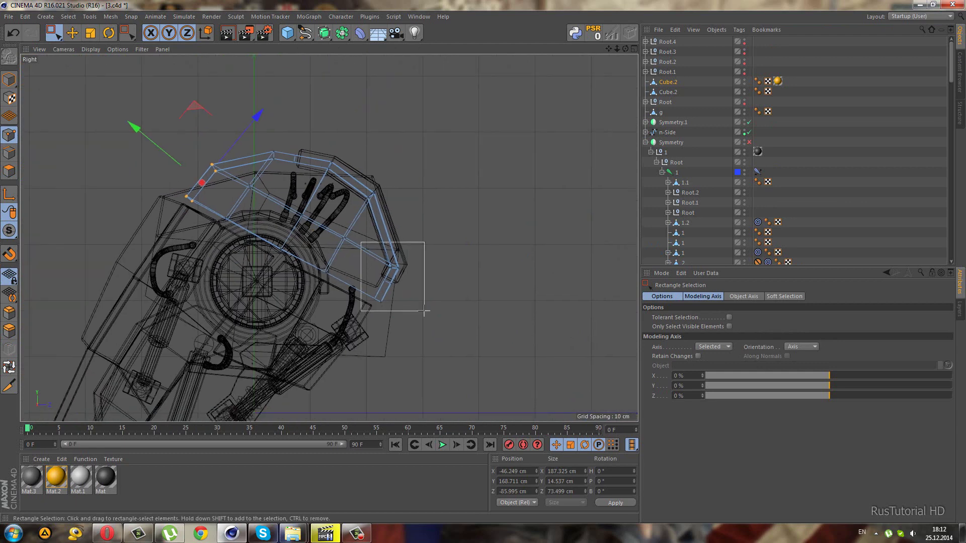
{"action": "scroll", "coordinate": [403, 287], "scroll_direction": "up", "scroll_amount": 3}
{"action": "left_click_drag", "start_coordinate": [316, 181], "coordinate": [300, 175]}
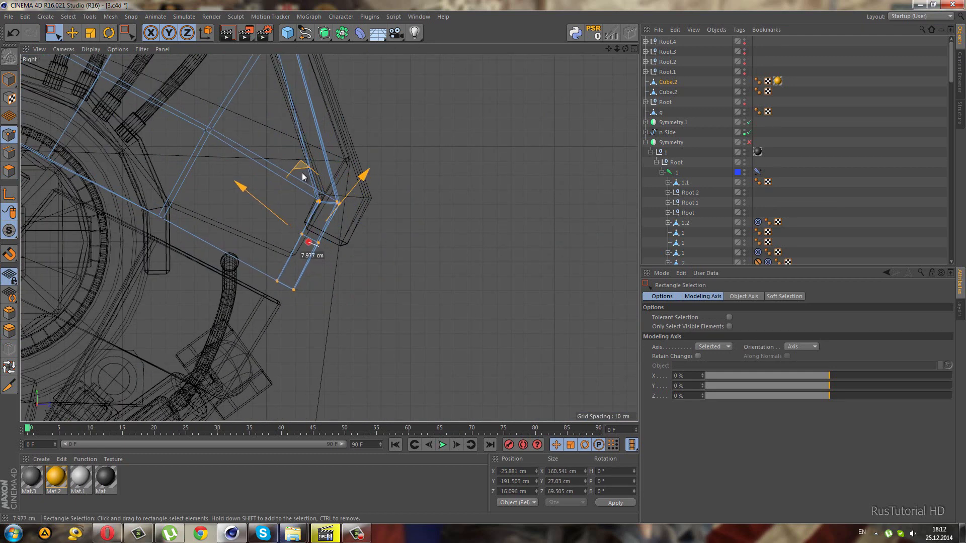
{"action": "scroll", "coordinate": [384, 228], "scroll_direction": "down", "scroll_amount": 3}
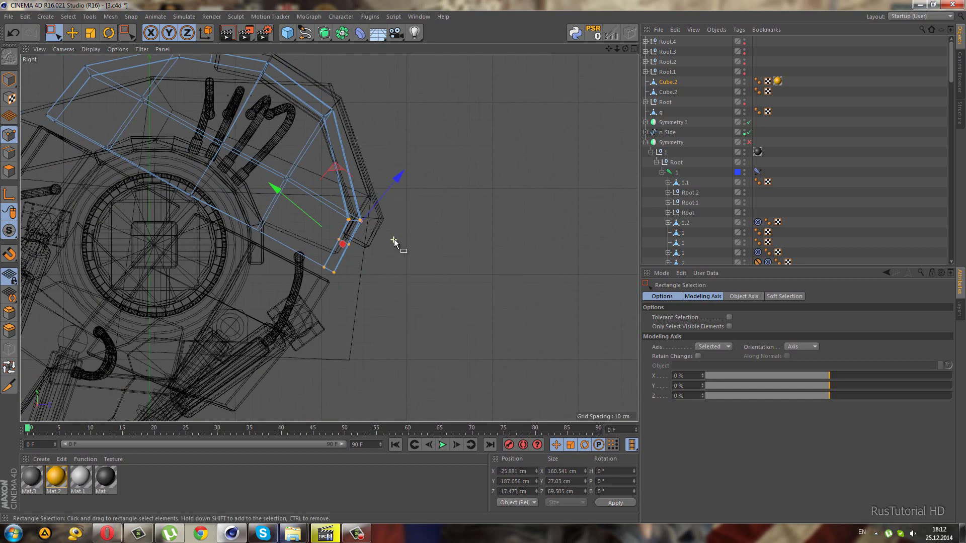
{"action": "left_click_drag", "start_coordinate": [338, 169], "coordinate": [340, 177]}
Check the reshaped cover in Perspective and select Cube.2 in Model mode.
{"action": "middle_click", "coordinate": [339, 177]}
{"action": "middle_click", "coordinate": [178, 120]}
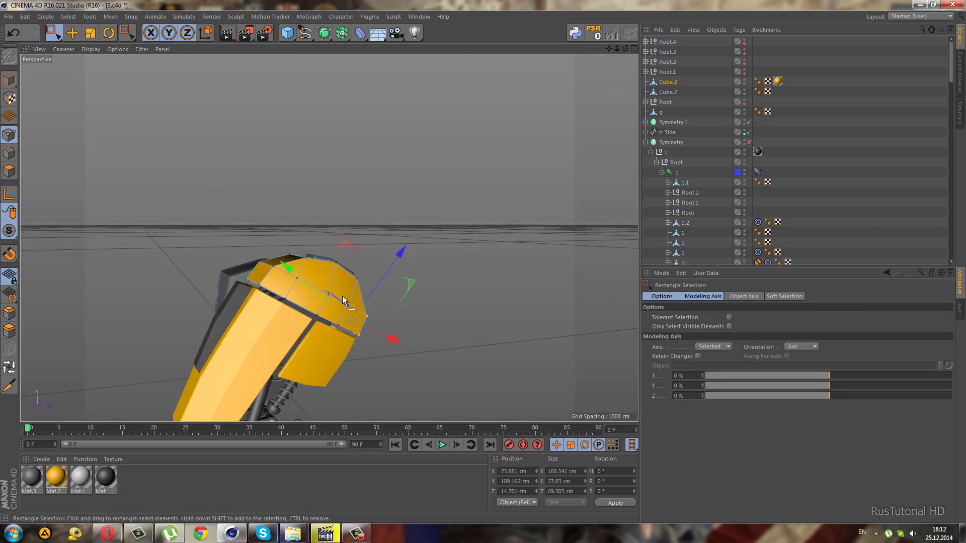
{"action": "mouse_move", "coordinate": [343, 300]}
{"action": "left_mouse_down", "text": "alt"}
{"action": "mouse_move", "coordinate": [270, 286]}
{"action": "mouse_move", "coordinate": [240, 329]}
{"action": "mouse_move", "coordinate": [270, 316]}
{"action": "mouse_move", "coordinate": [392, 306]}
{"action": "mouse_move", "coordinate": [345, 273]}
{"action": "left_mouse_up", "text": "alt"}
{"action": "left_click", "coordinate": [9, 79]}
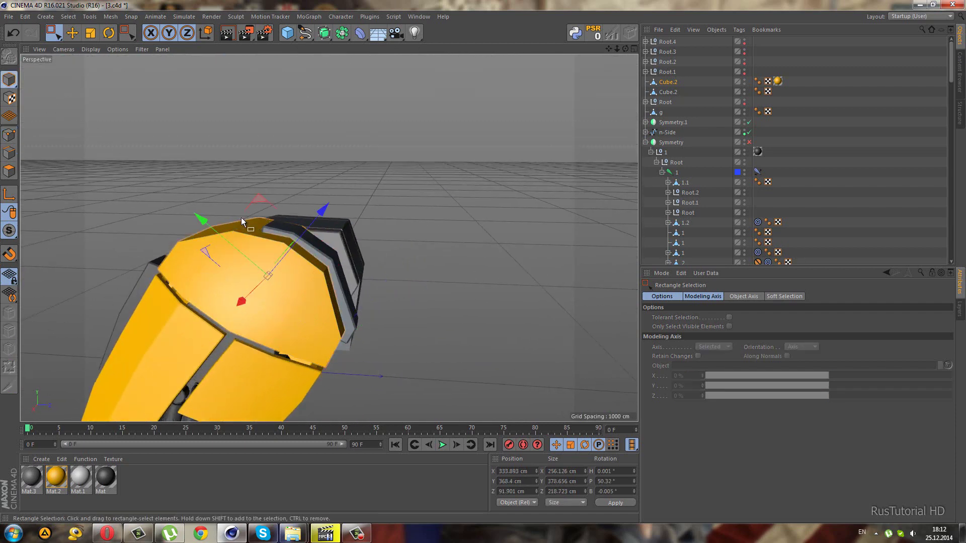
{"action": "left_click", "coordinate": [330, 262]}
In Points mode, box-select the bracket tip points and chamfer that corner by about 8.6 cm.
{"action": "middle_click", "coordinate": [236, 317]}
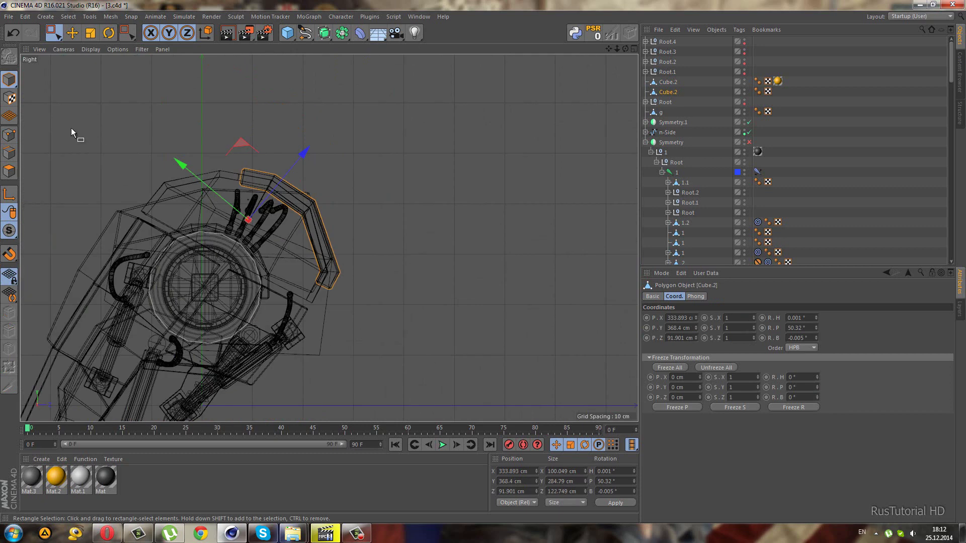
{"action": "left_click", "coordinate": [9, 135]}
{"action": "scroll", "coordinate": [294, 131], "scroll_direction": "up", "scroll_amount": 3}
{"action": "left_click_drag", "start_coordinate": [189, 167], "coordinate": [214, 193]}
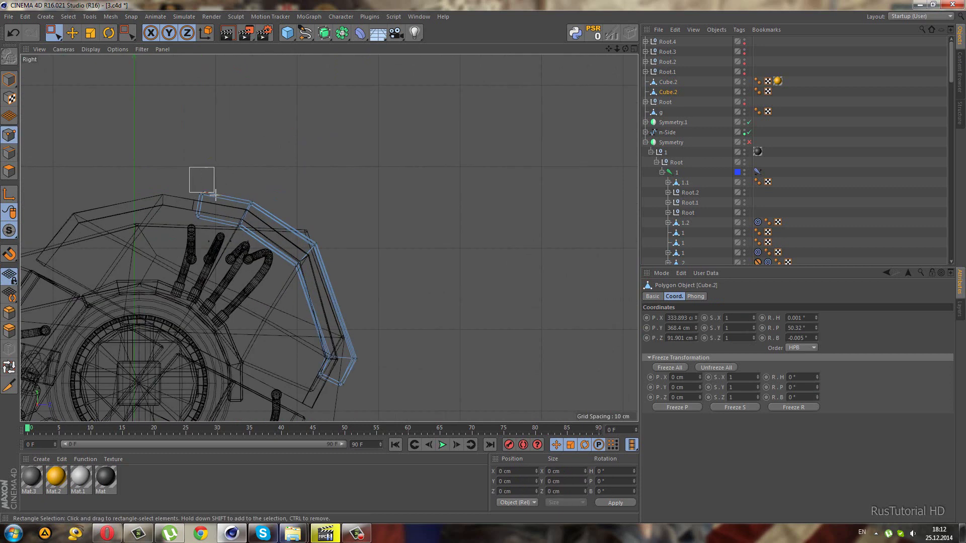
{"action": "scroll", "coordinate": [216, 187], "scroll_direction": "up", "scroll_amount": 2}
{"action": "key", "text": "m"}
{"action": "key", "text": "s"}
{"action": "left_click_drag", "start_coordinate": [185, 93], "coordinate": [187, 97]}
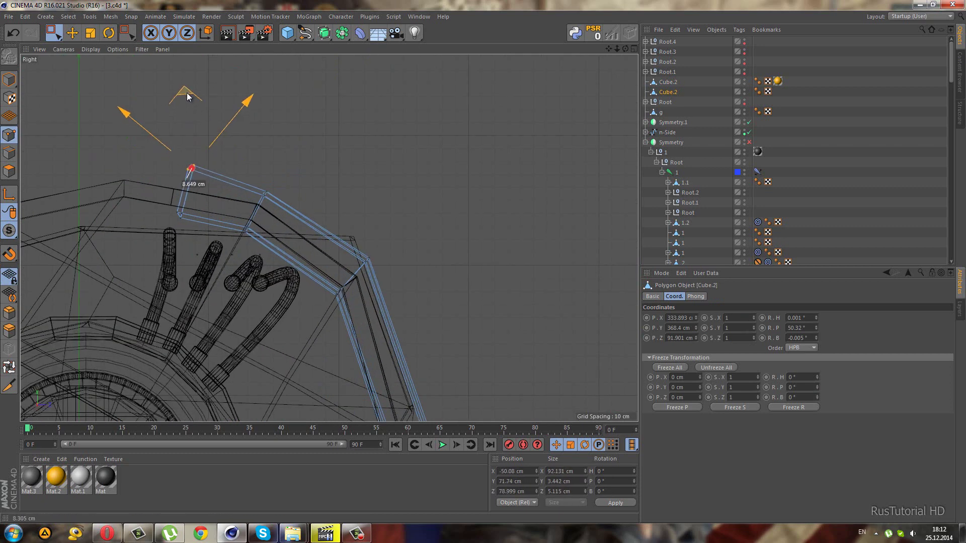
Chamfer two more bracket corners, by about 11 cm and 5.6 cm.
{"action": "left_click", "coordinate": [269, 183]}
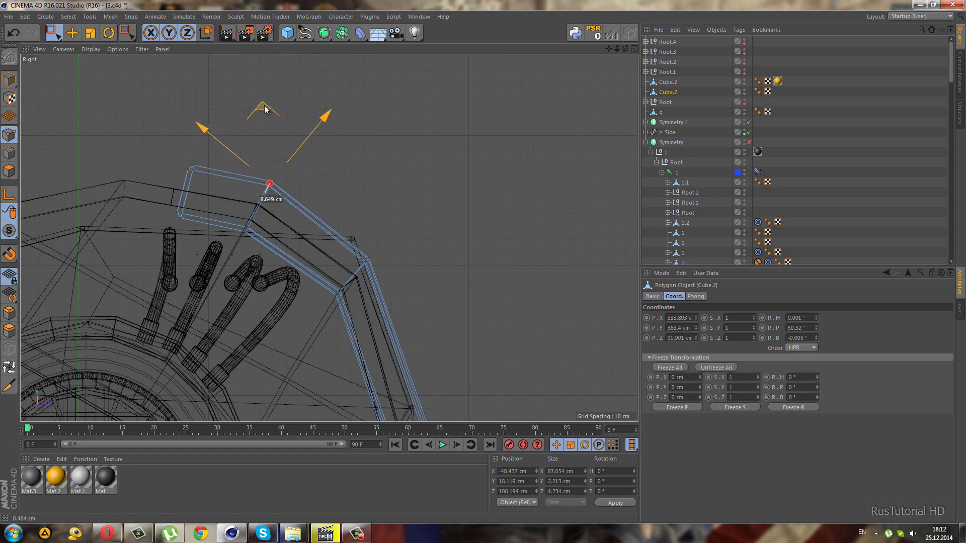
{"action": "key", "text": "space"}
{"action": "left_click", "coordinate": [194, 168]}
{"action": "key", "text": "space"}
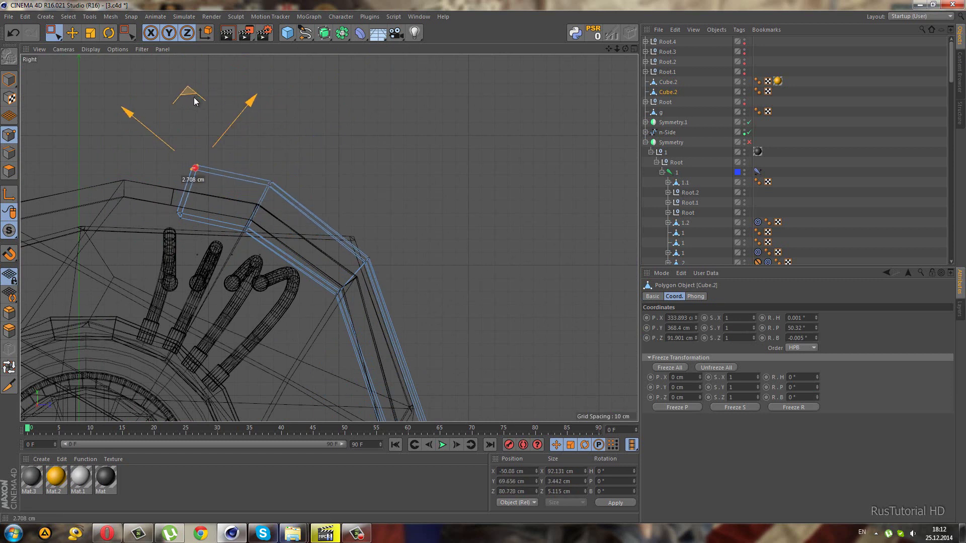
{"action": "left_click_drag", "start_coordinate": [195, 101], "coordinate": [185, 91]}
{"action": "key", "text": "space"}
{"action": "middle_click_drag", "start_coordinate": [290, 202], "coordinate": [278, 168], "text": "alt"}
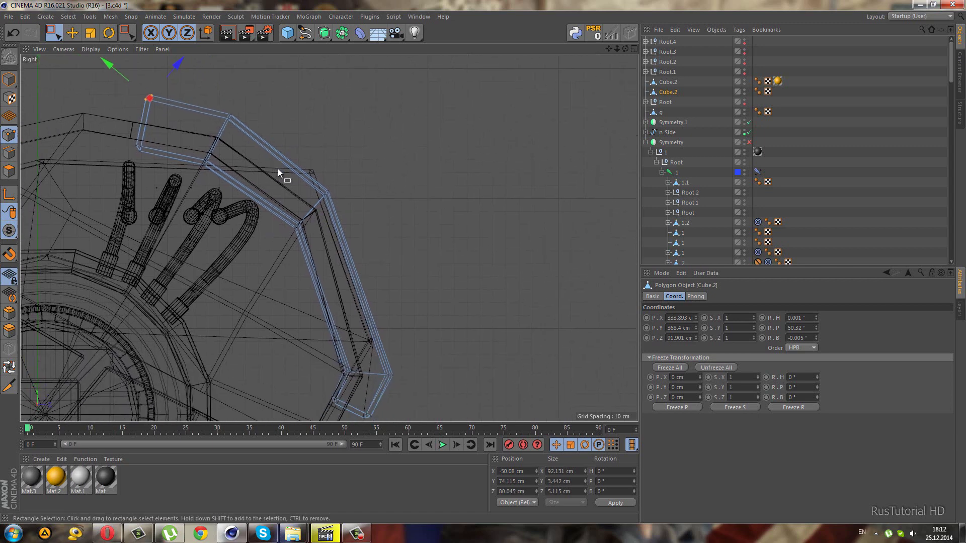
{"action": "left_click", "coordinate": [326, 193]}
{"action": "key", "text": "space"}
{"action": "left_click_drag", "start_coordinate": [319, 118], "coordinate": [326, 124]}
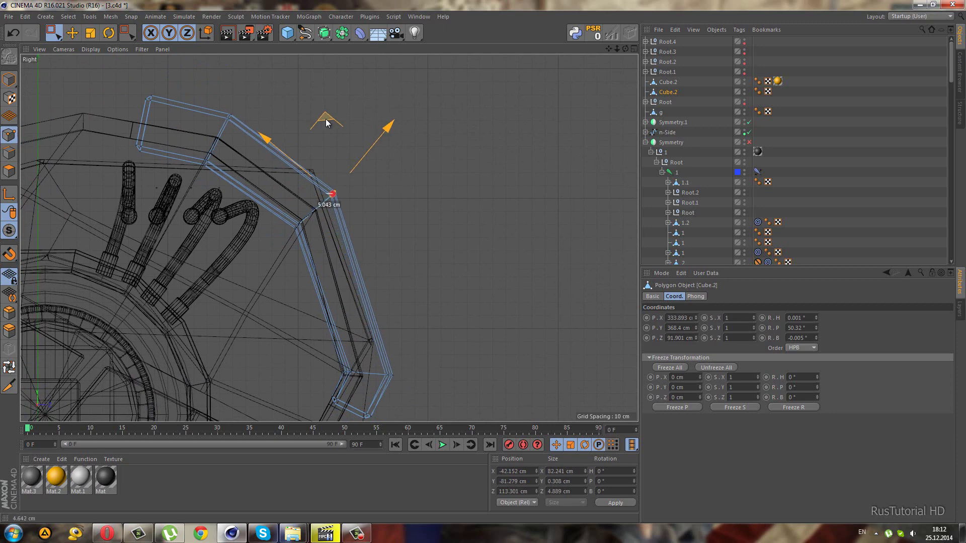
{"action": "key", "text": "space"}
Push the selected corner points about 5.5 cm along Z.
{"action": "middle_click", "coordinate": [299, 149]}
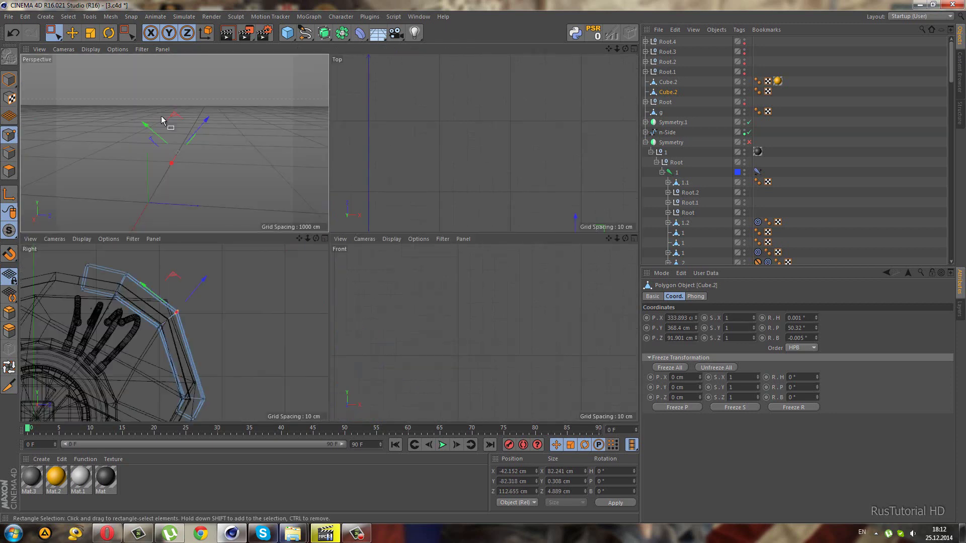
{"action": "middle_click", "coordinate": [162, 116]}
{"action": "mouse_move", "coordinate": [330, 255]}
{"action": "left_mouse_down", "text": "alt"}
{"action": "mouse_move", "coordinate": [369, 246]}
{"action": "mouse_move", "coordinate": [382, 196]}
{"action": "mouse_move", "coordinate": [360, 232]}
{"action": "left_mouse_up", "text": "alt"}
{"action": "mouse_move", "coordinate": [611, 204]}
{"action": "left_mouse_down", "text": "alt"}
{"action": "mouse_move", "coordinate": [382, 223]}
{"action": "mouse_move", "coordinate": [291, 261]}
{"action": "mouse_move", "coordinate": [410, 289]}
{"action": "mouse_move", "coordinate": [474, 268]}
{"action": "mouse_move", "coordinate": [436, 280]}
{"action": "mouse_move", "coordinate": [246, 221]}
{"action": "mouse_move", "coordinate": [169, 225]}
{"action": "mouse_move", "coordinate": [337, 234]}
{"action": "mouse_move", "coordinate": [436, 262]}
{"action": "left_mouse_up", "text": "alt"}
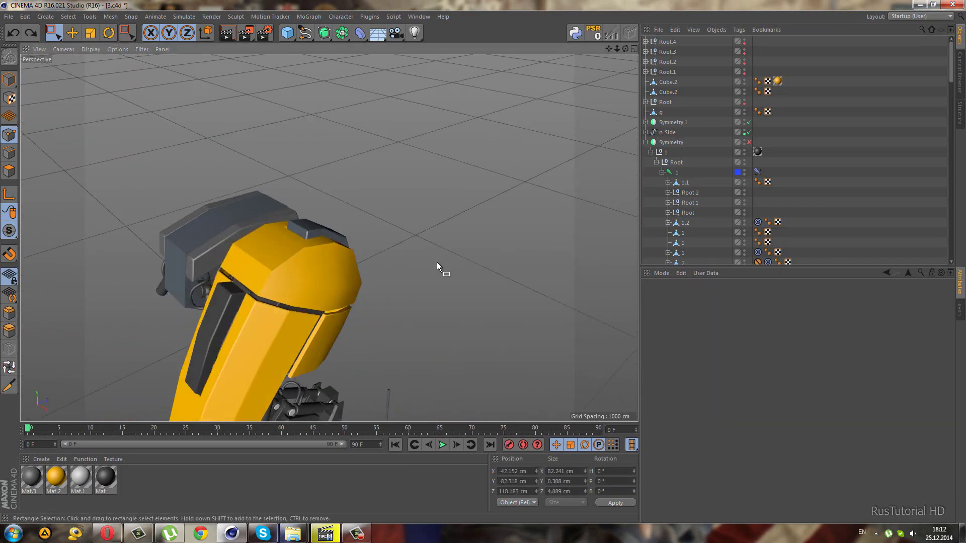
Select the yellow top cover Cube.2 and try Edge mode with Loop Selection.
{"action": "left_click", "coordinate": [312, 229]}
{"action": "left_click", "coordinate": [9, 79]}
{"action": "left_click", "coordinate": [280, 273]}
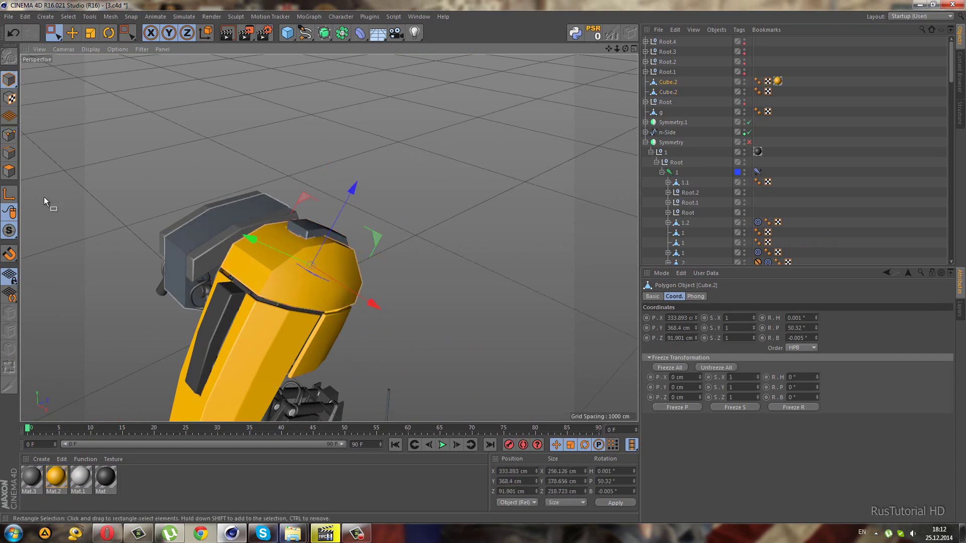
{"action": "left_click", "coordinate": [9, 159]}
{"action": "left_click", "coordinate": [10, 367]}
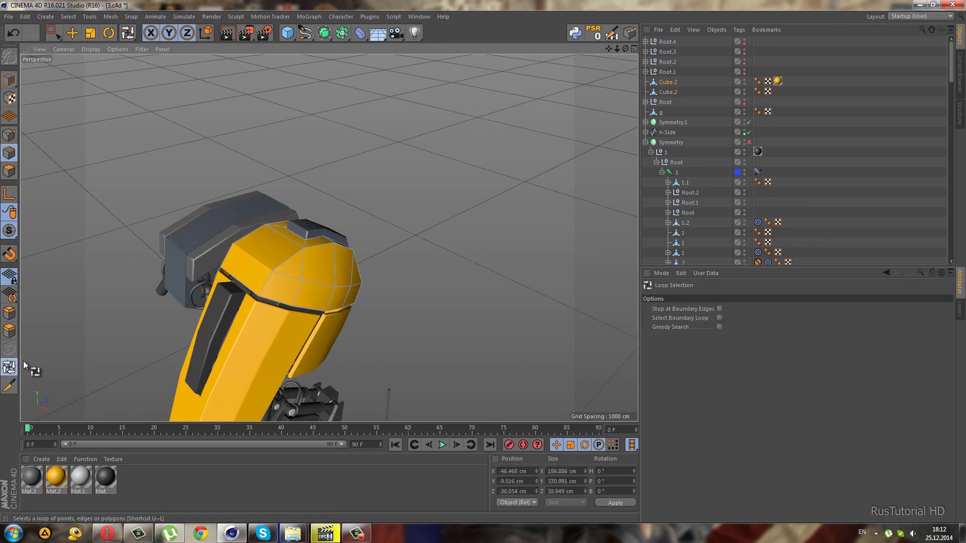
{"action": "scroll", "coordinate": [296, 261], "scroll_direction": "up", "scroll_amount": 3}
{"action": "mouse_move", "coordinate": [280, 304]}
{"action": "left_mouse_down", "text": "alt"}
{"action": "mouse_move", "coordinate": [252, 257]}
{"action": "mouse_move", "coordinate": [304, 286]}
{"action": "mouse_move", "coordinate": [255, 280]}
{"action": "mouse_move", "coordinate": [294, 246]}
{"action": "mouse_move", "coordinate": [32, 96]}
{"action": "left_mouse_up", "text": "alt"}
Move Cube.2 along X to about 1083.9 cm, away from the robot leg.
{"action": "left_click", "coordinate": [9, 80]}
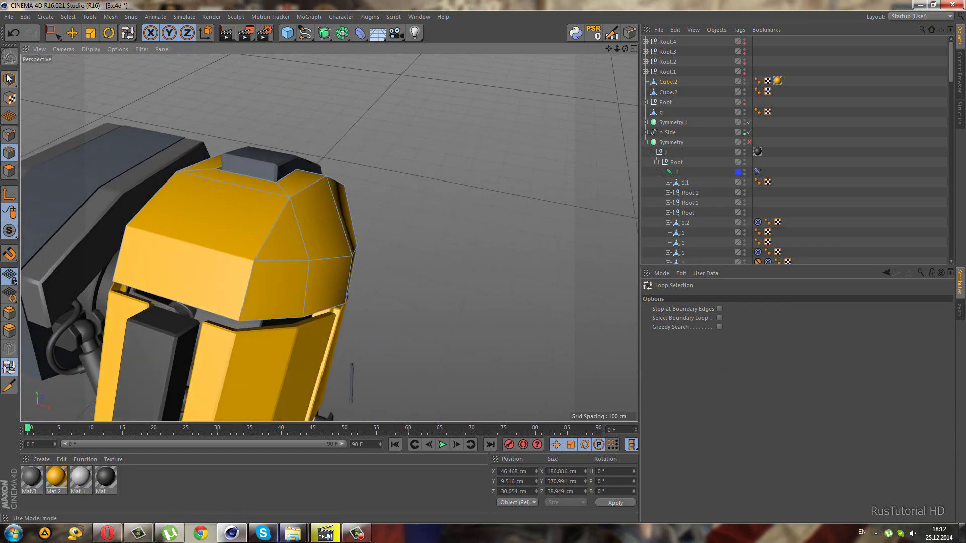
{"action": "left_click", "coordinate": [50, 36]}
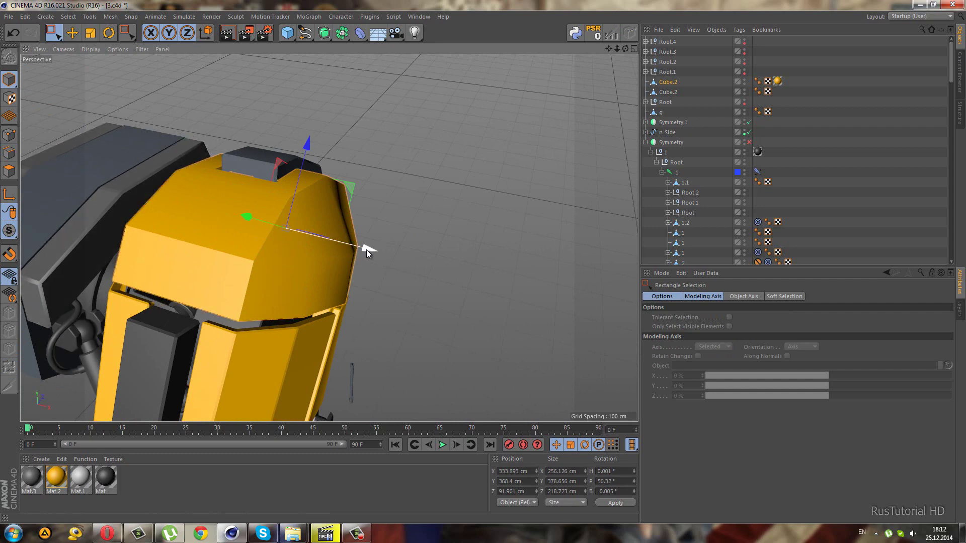
{"action": "mouse_move", "coordinate": [367, 249]}
{"action": "left_mouse_down"}
{"action": "mouse_move", "coordinate": [499, 272]}
{"action": "mouse_move", "coordinate": [484, 262]}
{"action": "left_mouse_up"}
{"action": "mouse_move", "coordinate": [177, 120]}
{"action": "left_mouse_down", "text": "alt"}
{"action": "mouse_move", "coordinate": [97, 97]}
{"action": "mouse_move", "coordinate": [150, 157]}
{"action": "left_mouse_up", "text": "alt"}
{"action": "scroll", "coordinate": [151, 160], "scroll_direction": "down", "scroll_amount": 3}
{"action": "left_click_drag", "start_coordinate": [287, 181], "coordinate": [43, 134], "text": "alt"}
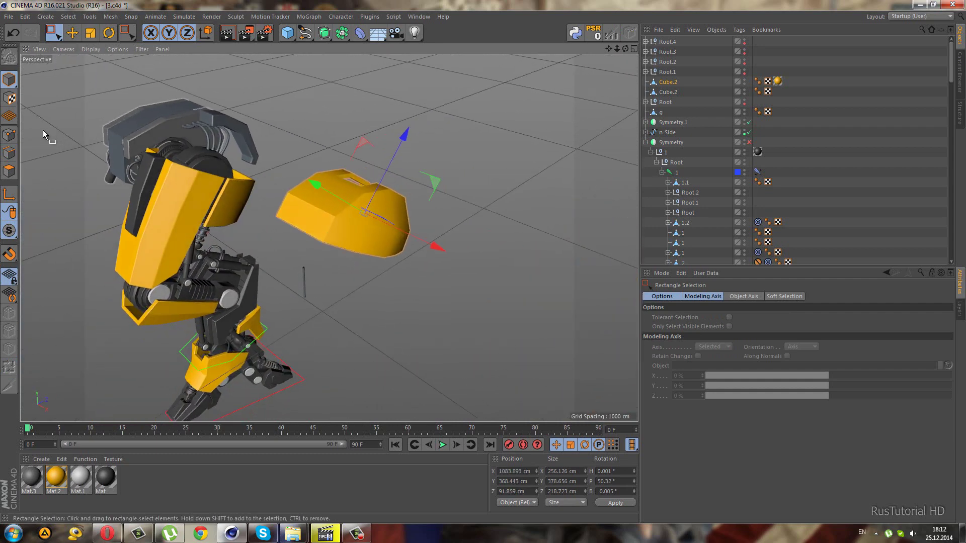
Switch to Edge mode with Loop Selection (U~L) and orbit close to the cover.
{"action": "left_click", "coordinate": [5, 158]}
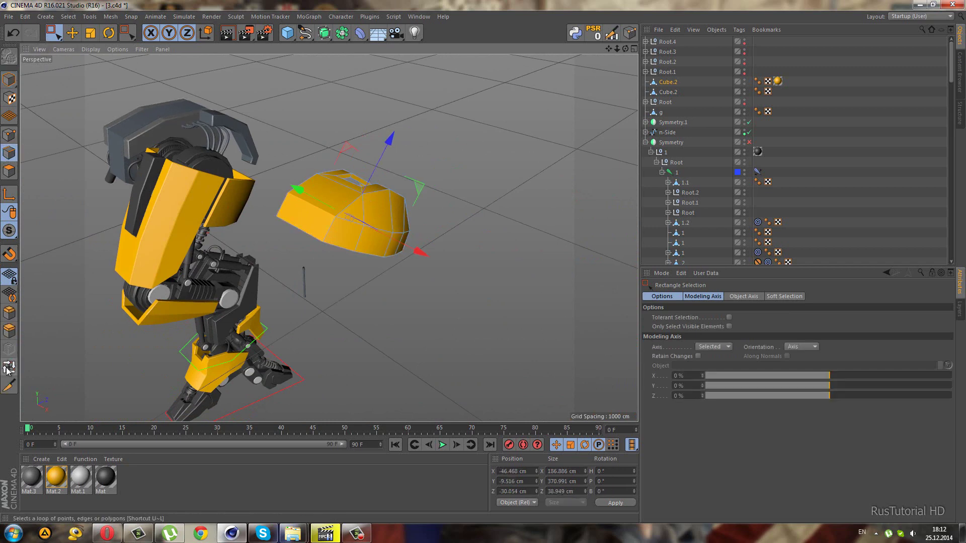
{"action": "key", "text": "u"}
{"action": "key", "text": "l"}
{"action": "left_click_drag", "start_coordinate": [298, 284], "coordinate": [330, 152], "text": "alt"}
Orbit around the yellow cover and switch the selection tool to Live Selection.
{"action": "scroll", "coordinate": [287, 269], "scroll_direction": "up", "scroll_amount": 3}
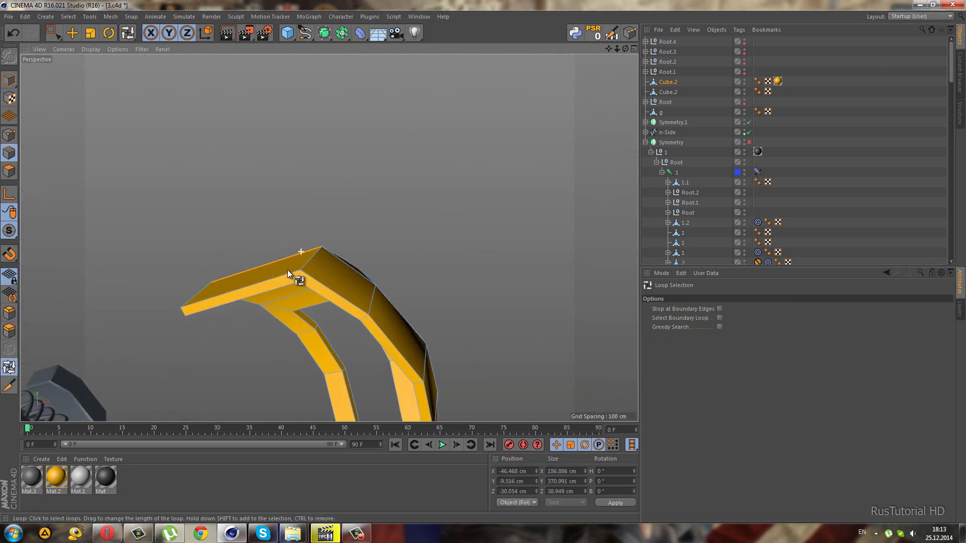
{"action": "left_click_drag", "start_coordinate": [244, 289], "coordinate": [333, 314], "text": "alt"}
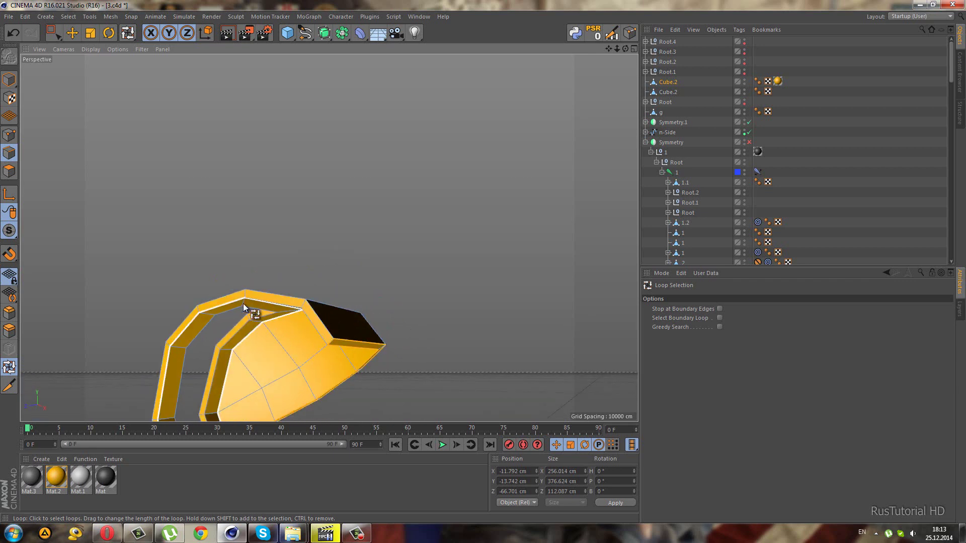
{"action": "left_click_drag", "start_coordinate": [241, 294], "coordinate": [194, 203], "text": "alt"}
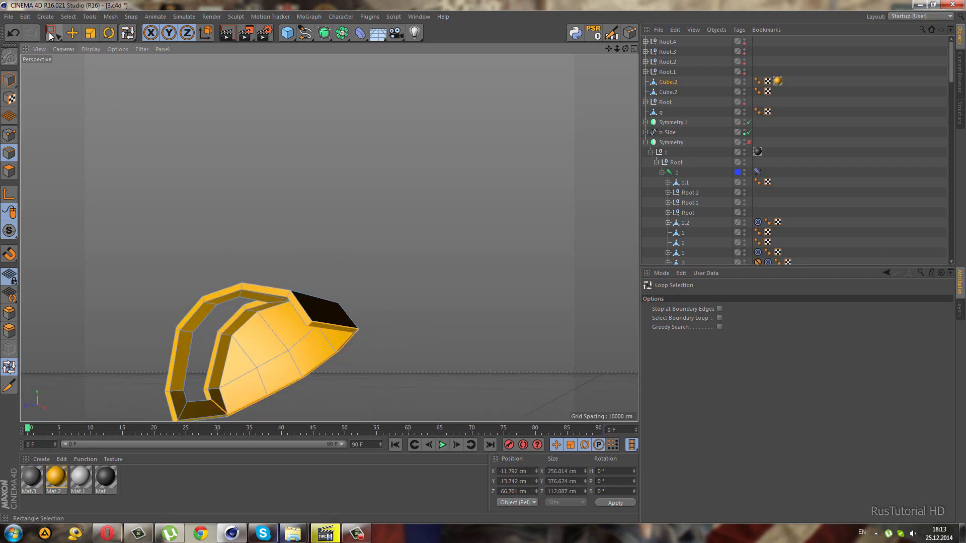
{"action": "key", "text": "0"}
{"action": "mouse_move", "coordinate": [104, 196]}
{"action": "left_mouse_down", "text": "alt"}
{"action": "mouse_move", "coordinate": [330, 379]}
{"action": "mouse_move", "coordinate": [189, 364]}
{"action": "left_mouse_up", "text": "alt"}
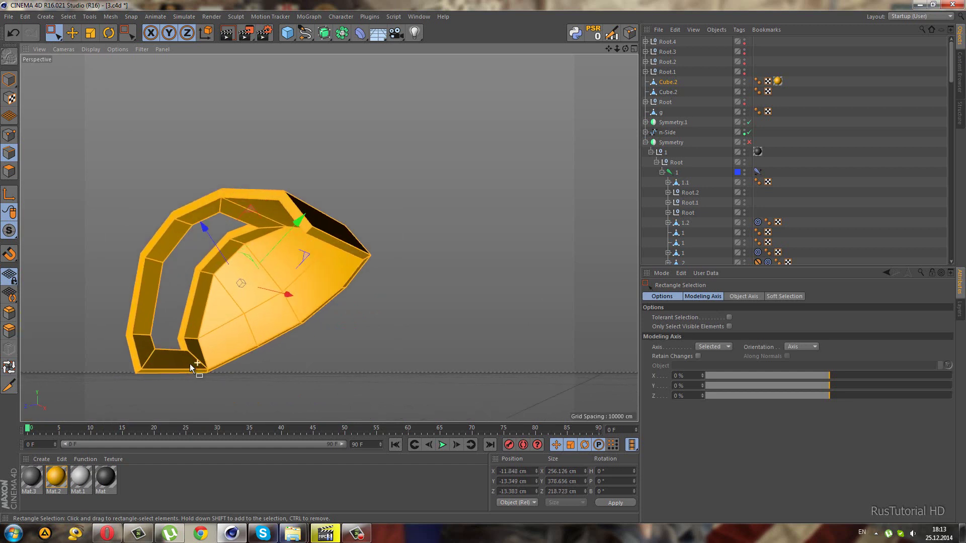
{"action": "left_click", "coordinate": [57, 37]}
{"action": "left_click", "coordinate": [88, 46]}
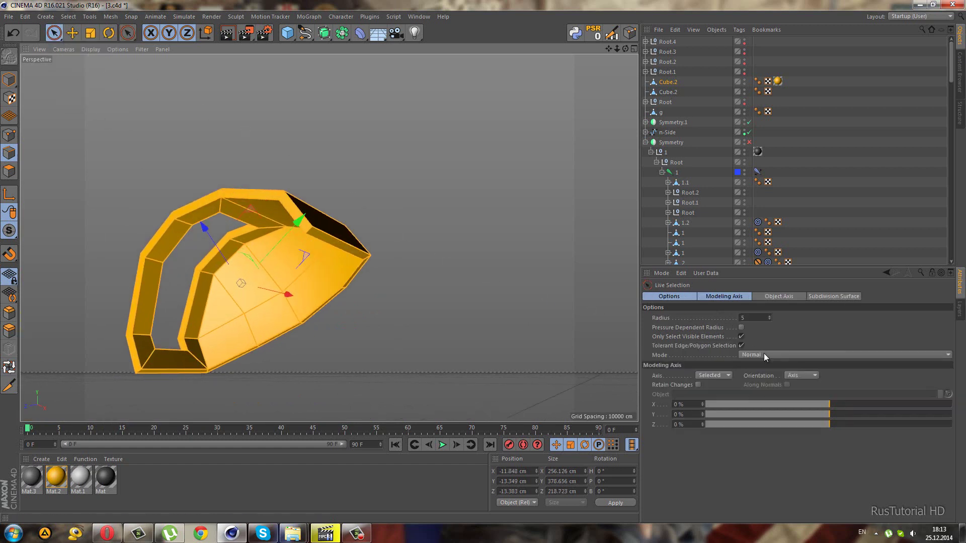
Turn off Only Select Visible Elements so hidden cover elements can be picked.
{"action": "middle_click", "coordinate": [394, 340]}
{"action": "middle_click", "coordinate": [241, 346]}
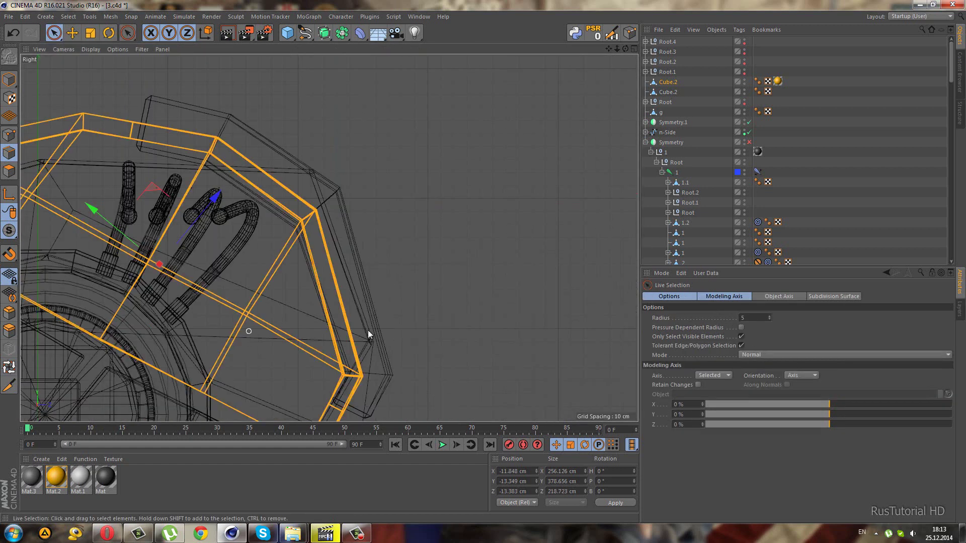
{"action": "left_click", "coordinate": [741, 337]}
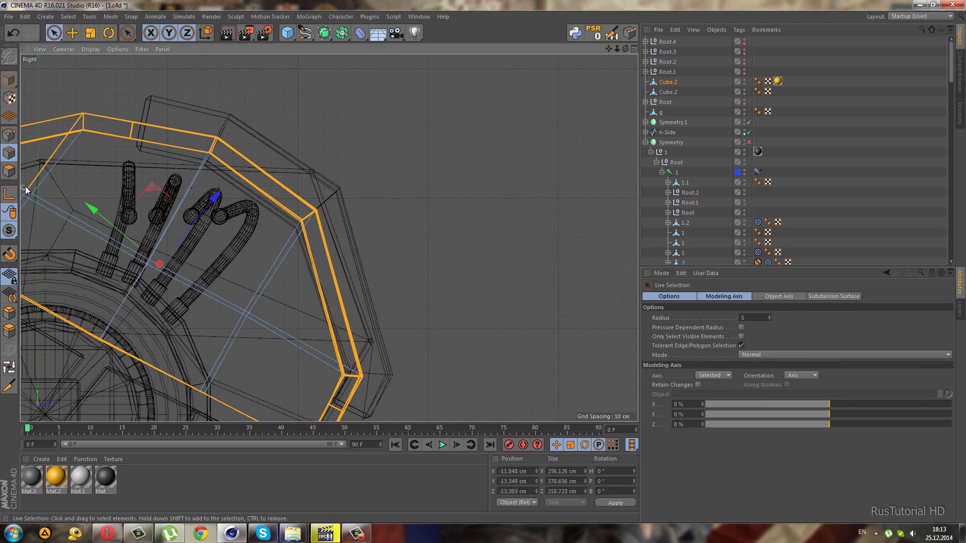
{"action": "scroll", "coordinate": [155, 233], "scroll_direction": "down", "scroll_amount": 3}
{"action": "middle_click", "coordinate": [149, 166]}
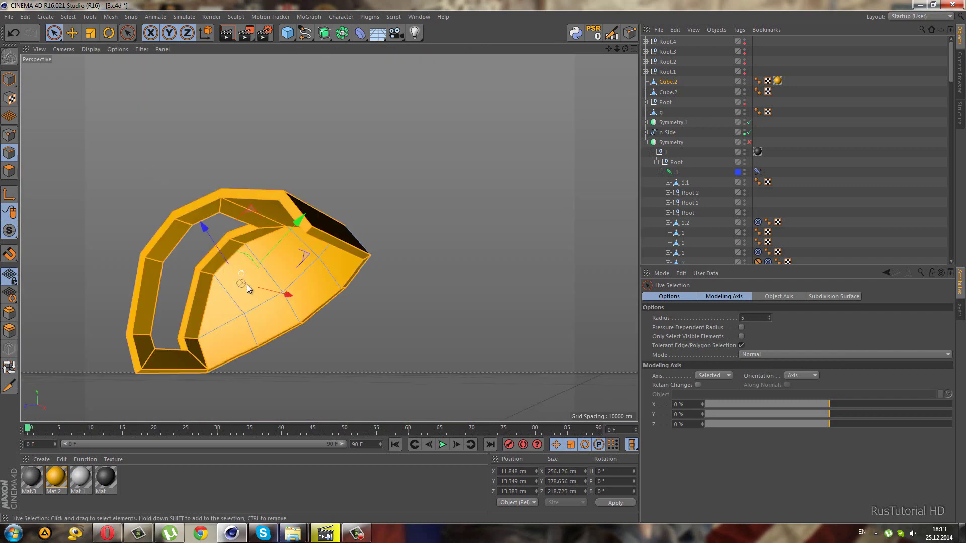
{"action": "mouse_move", "coordinate": [246, 285]}
{"action": "left_mouse_down", "text": "alt"}
{"action": "mouse_move", "coordinate": [210, 281]}
{"action": "mouse_move", "coordinate": [92, 325]}
{"action": "mouse_move", "coordinate": [130, 333]}
{"action": "mouse_move", "coordinate": [122, 360]}
{"action": "mouse_move", "coordinate": [67, 210]}
{"action": "left_mouse_up", "text": "alt"}
{"action": "scroll", "coordinate": [72, 332], "scroll_direction": "up", "scroll_amount": 5}
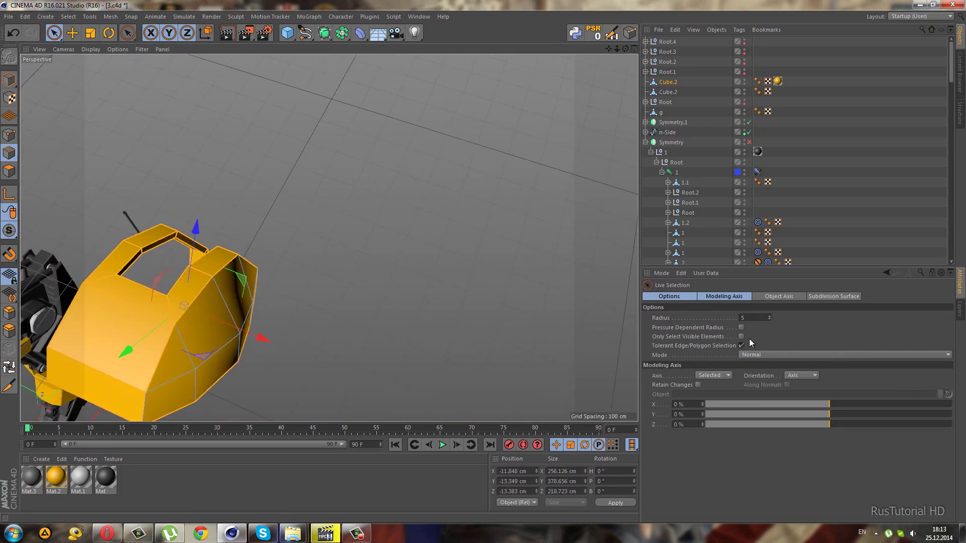
{"action": "left_click", "coordinate": [777, 81]}
{"action": "key", "text": "Delete"}
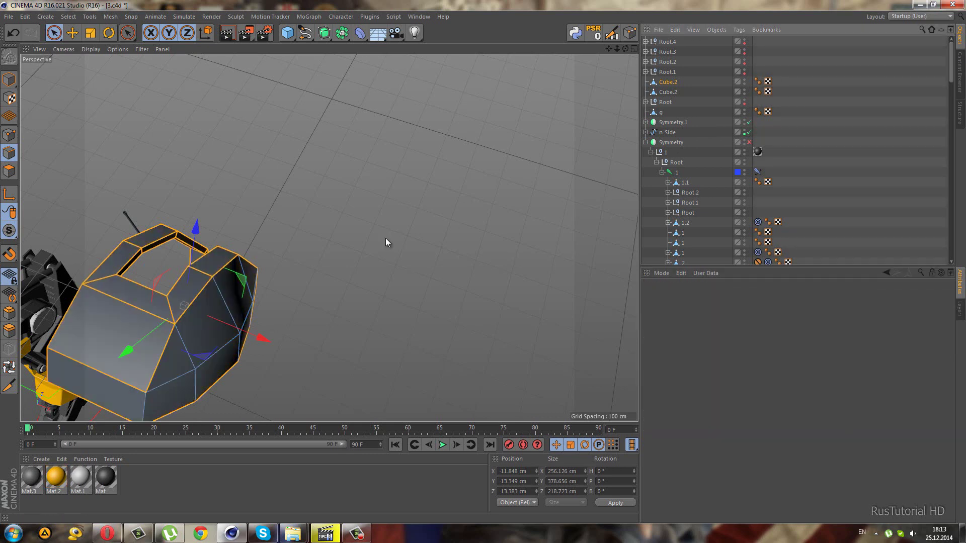
{"action": "scroll", "coordinate": [385, 243], "scroll_direction": "up", "scroll_amount": 2}
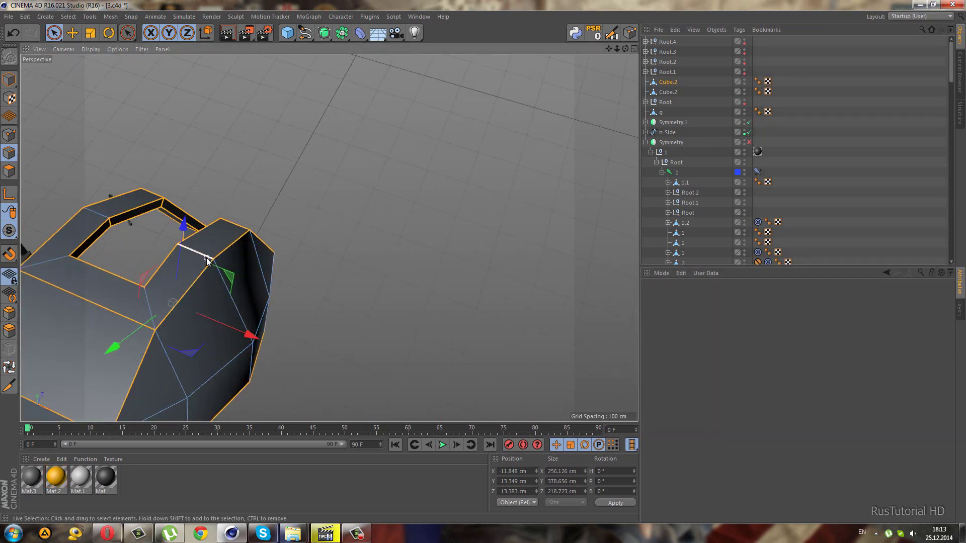
{"action": "mouse_move", "coordinate": [231, 246]}
{"action": "left_mouse_down", "text": "alt"}
{"action": "mouse_move", "coordinate": [52, 236]}
{"action": "mouse_move", "coordinate": [101, 237]}
{"action": "left_mouse_up", "text": "alt"}
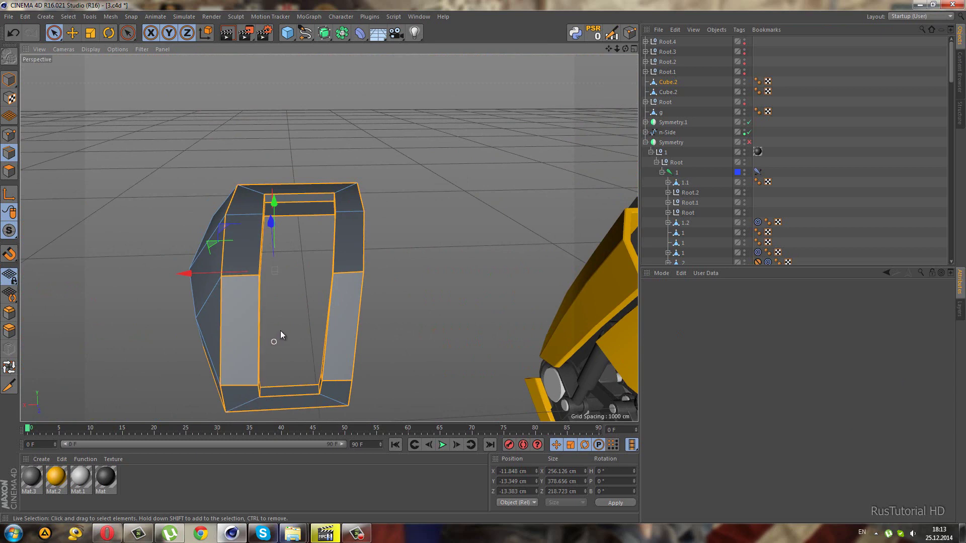
{"action": "mouse_move", "coordinate": [280, 330]}
{"action": "left_mouse_down", "text": "alt"}
{"action": "mouse_move", "coordinate": [337, 315]}
{"action": "mouse_move", "coordinate": [427, 330]}
{"action": "mouse_move", "coordinate": [392, 278]}
{"action": "left_mouse_up", "text": "alt"}
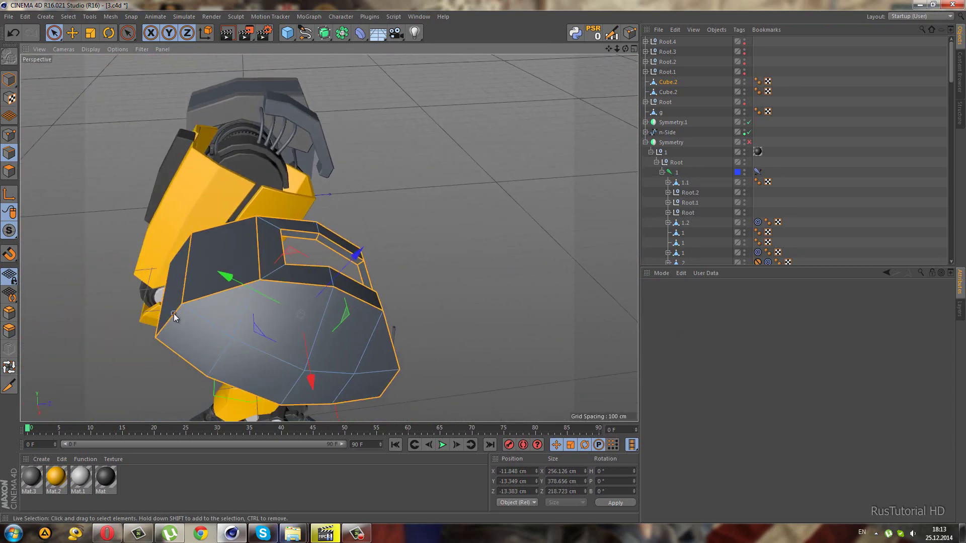
{"action": "mouse_move", "coordinate": [217, 282]}
{"action": "left_mouse_down", "text": "alt"}
{"action": "mouse_move", "coordinate": [310, 317]}
{"action": "mouse_move", "coordinate": [219, 282]}
{"action": "mouse_move", "coordinate": [253, 288]}
{"action": "mouse_move", "coordinate": [251, 261]}
{"action": "left_mouse_up", "text": "alt"}
{"action": "mouse_move", "coordinate": [226, 223]}
{"action": "left_mouse_down", "text": "alt"}
{"action": "mouse_move", "coordinate": [322, 366]}
{"action": "mouse_move", "coordinate": [268, 288]}
{"action": "mouse_move", "coordinate": [265, 243]}
{"action": "mouse_move", "coordinate": [324, 230]}
{"action": "mouse_move", "coordinate": [371, 274]}
{"action": "left_mouse_up", "text": "alt"}
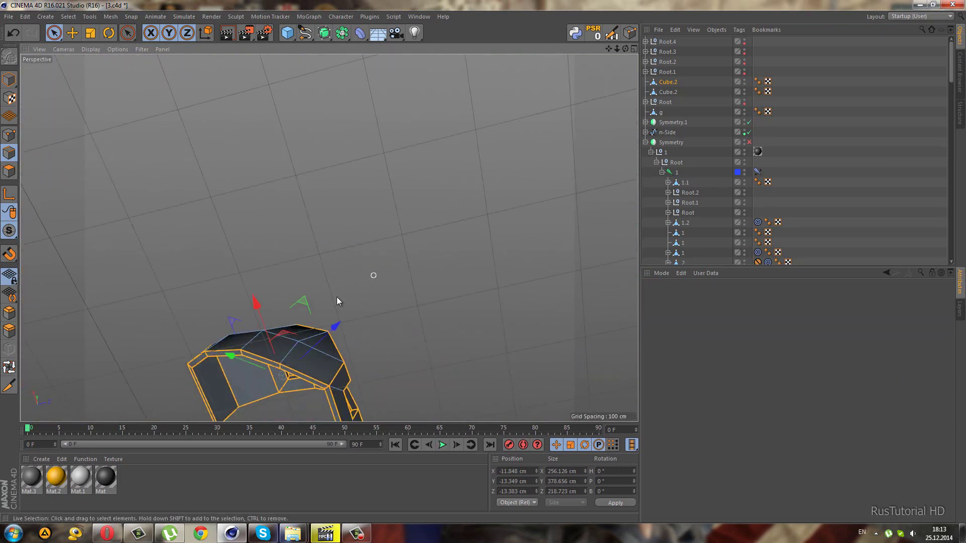
{"action": "scroll", "coordinate": [232, 403], "scroll_direction": "up", "scroll_amount": 2}
{"action": "scroll", "coordinate": [231, 384], "scroll_direction": "up", "scroll_amount": 2}
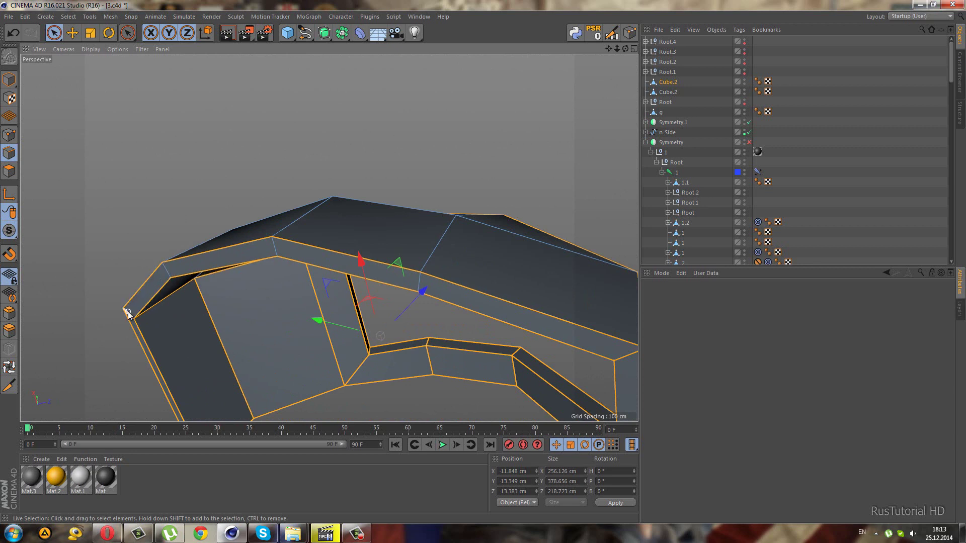
{"action": "left_click_drag", "start_coordinate": [160, 256], "coordinate": [348, 402], "text": "alt"}
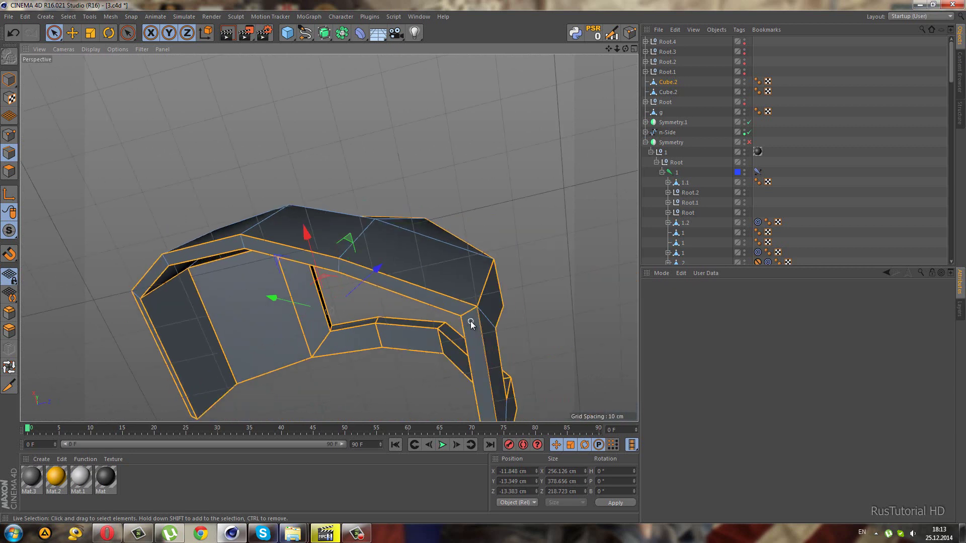
{"action": "mouse_move", "coordinate": [228, 305]}
{"action": "left_mouse_down", "text": "alt"}
{"action": "mouse_move", "coordinate": [272, 271]}
{"action": "mouse_move", "coordinate": [225, 252]}
{"action": "left_mouse_up", "text": "alt"}
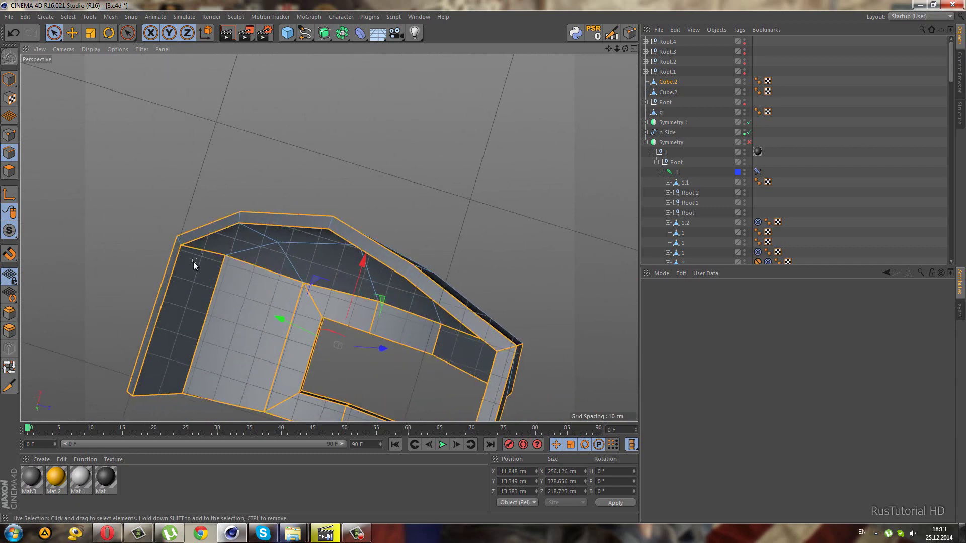
{"action": "mouse_move", "coordinate": [209, 283]}
{"action": "left_mouse_down", "text": "alt"}
{"action": "mouse_move", "coordinate": [283, 351]}
{"action": "mouse_move", "coordinate": [236, 384]}
{"action": "mouse_move", "coordinate": [191, 393]}
{"action": "mouse_move", "coordinate": [151, 323]}
{"action": "mouse_move", "coordinate": [152, 307]}
{"action": "mouse_move", "coordinate": [228, 349]}
{"action": "left_mouse_up", "text": "alt"}
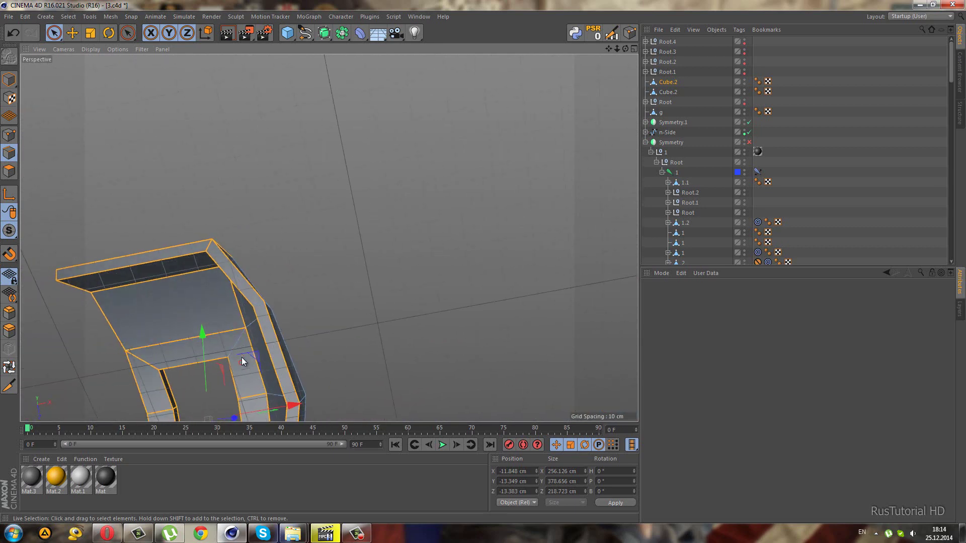
{"action": "mouse_move", "coordinate": [192, 330]}
{"action": "left_mouse_down", "text": "alt"}
{"action": "mouse_move", "coordinate": [228, 338]}
{"action": "mouse_move", "coordinate": [323, 234]}
{"action": "mouse_move", "coordinate": [71, 361]}
{"action": "mouse_move", "coordinate": [65, 382]}
{"action": "mouse_move", "coordinate": [126, 363]}
{"action": "mouse_move", "coordinate": [240, 276]}
{"action": "left_mouse_up", "text": "alt"}
{"action": "scroll", "coordinate": [126, 362], "scroll_direction": "up", "scroll_amount": 5}
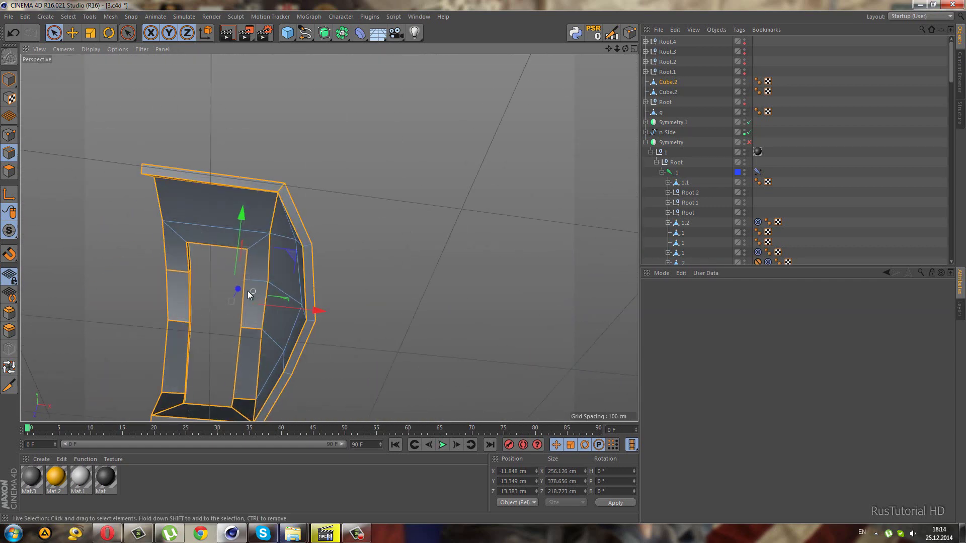
{"action": "scroll", "coordinate": [188, 275], "scroll_direction": "up", "scroll_amount": 3}
{"action": "scroll", "coordinate": [195, 281], "scroll_direction": "up", "scroll_amount": 3}
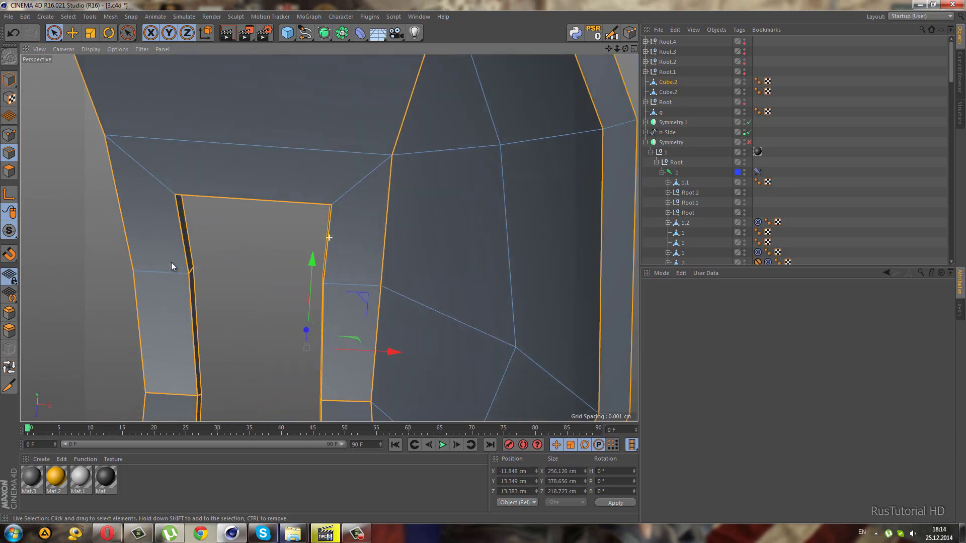
{"action": "left_click_drag", "start_coordinate": [172, 266], "coordinate": [202, 287], "text": "alt"}
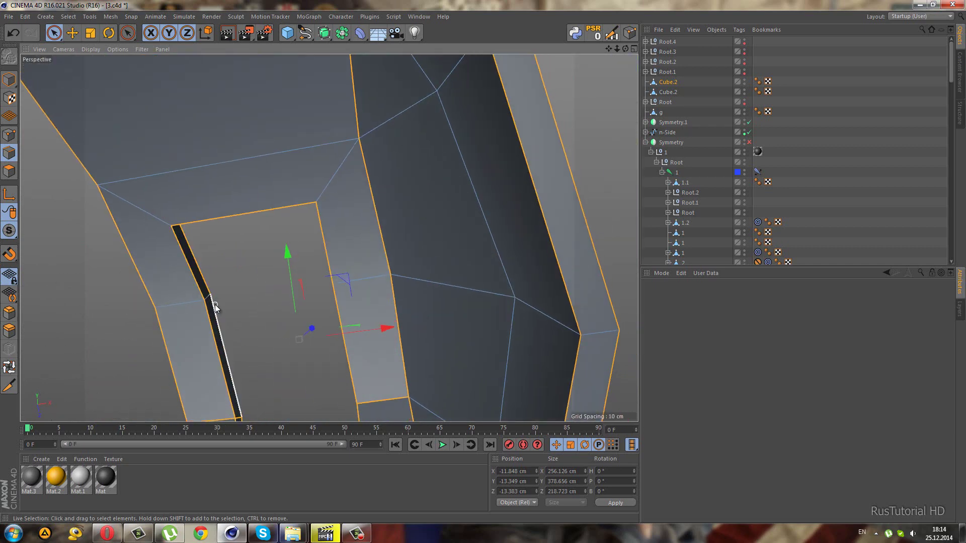
{"action": "left_click_drag", "start_coordinate": [355, 310], "coordinate": [445, 339], "text": "alt"}
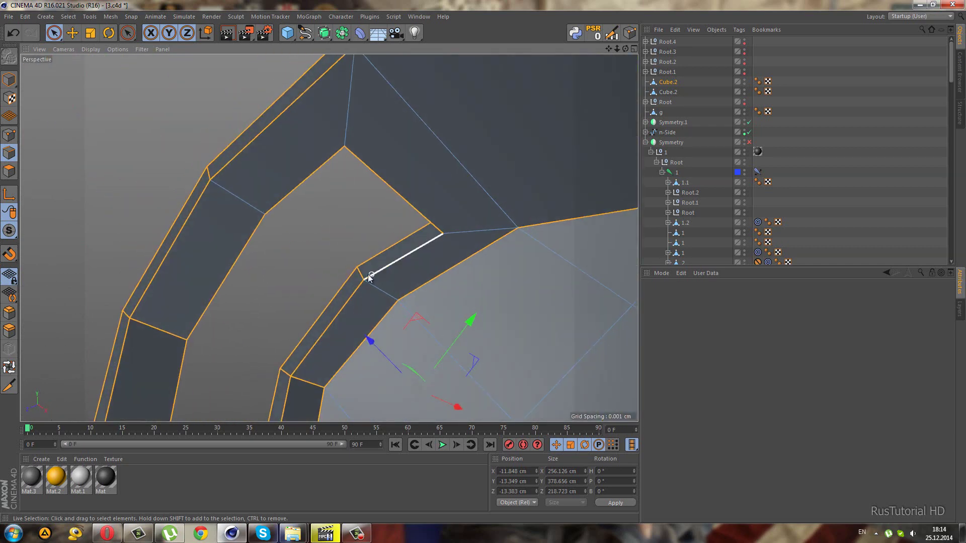
Bevel the selected cover edges with a 2.2 cm offset using Bevel (M~S).
{"action": "scroll", "coordinate": [263, 291], "scroll_direction": "down", "scroll_amount": 5}
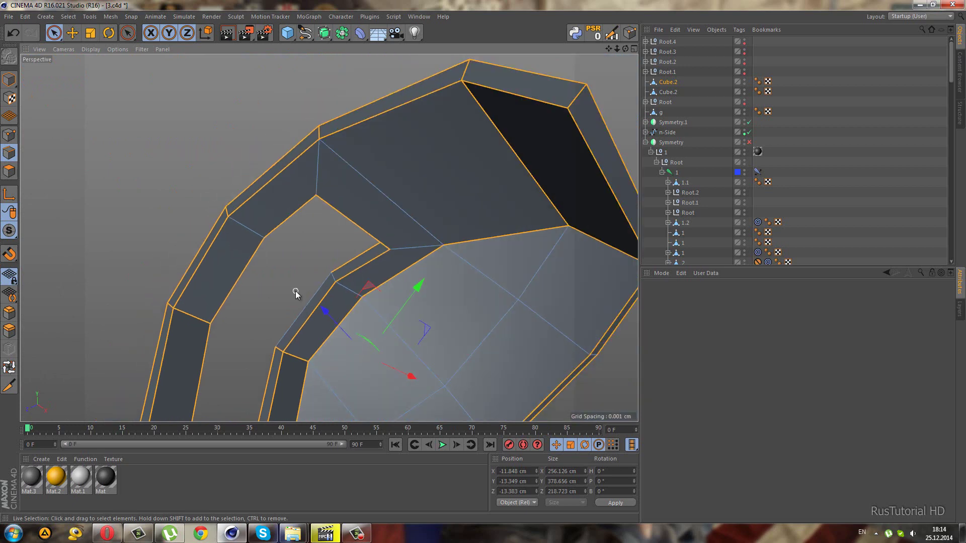
{"action": "left_click_drag", "start_coordinate": [316, 312], "coordinate": [173, 373], "text": "alt"}
{"action": "scroll", "coordinate": [173, 373], "scroll_direction": "down", "scroll_amount": 5}
{"action": "mouse_move", "coordinate": [198, 325]}
{"action": "left_mouse_down", "text": "alt"}
{"action": "mouse_move", "coordinate": [240, 260]}
{"action": "mouse_move", "coordinate": [271, 277]}
{"action": "mouse_move", "coordinate": [146, 240]}
{"action": "mouse_move", "coordinate": [133, 249]}
{"action": "mouse_move", "coordinate": [222, 250]}
{"action": "mouse_move", "coordinate": [36, 238]}
{"action": "left_mouse_up", "text": "alt"}
{"action": "scroll", "coordinate": [131, 248], "scroll_direction": "up", "scroll_amount": 3}
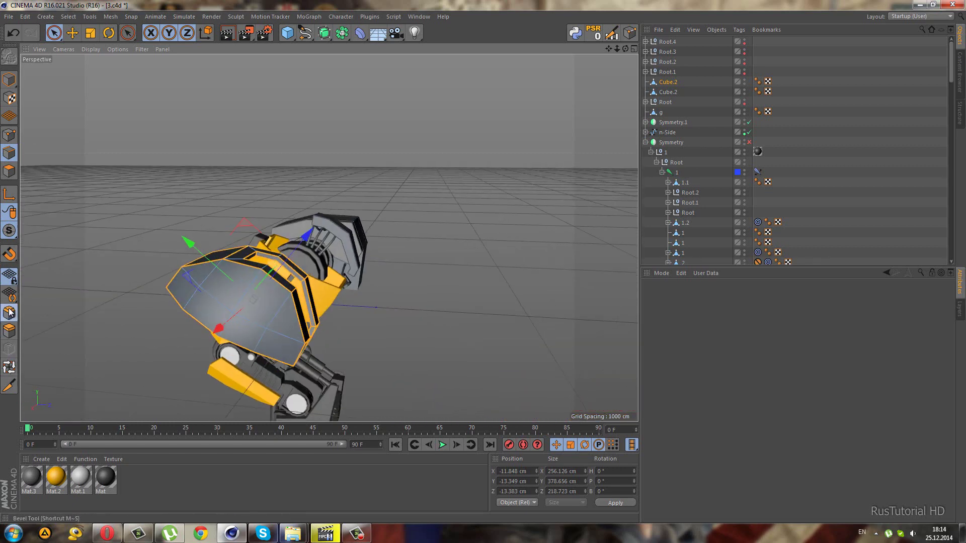
{"action": "key", "text": "m"}
{"action": "key", "text": "s"}
{"action": "scroll", "coordinate": [263, 343], "scroll_direction": "up", "scroll_amount": 3}
{"action": "scroll", "coordinate": [378, 330], "scroll_direction": "up", "scroll_amount": 3}
{"action": "left_click_drag", "start_coordinate": [378, 330], "coordinate": [484, 262], "text": "alt"}
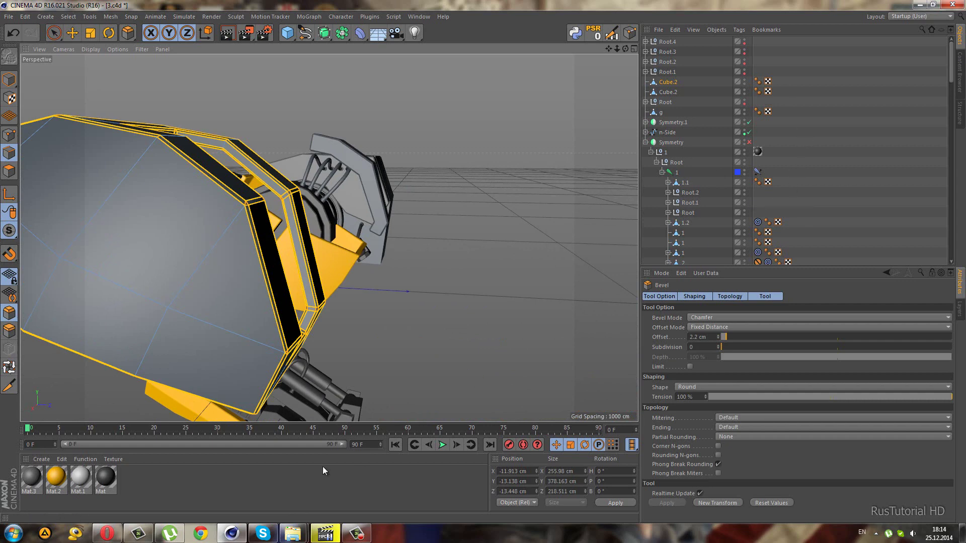
Apply the yellow Mat.2 material to the cover and deselect it.
{"action": "left_click_drag", "start_coordinate": [60, 477], "coordinate": [183, 302]}
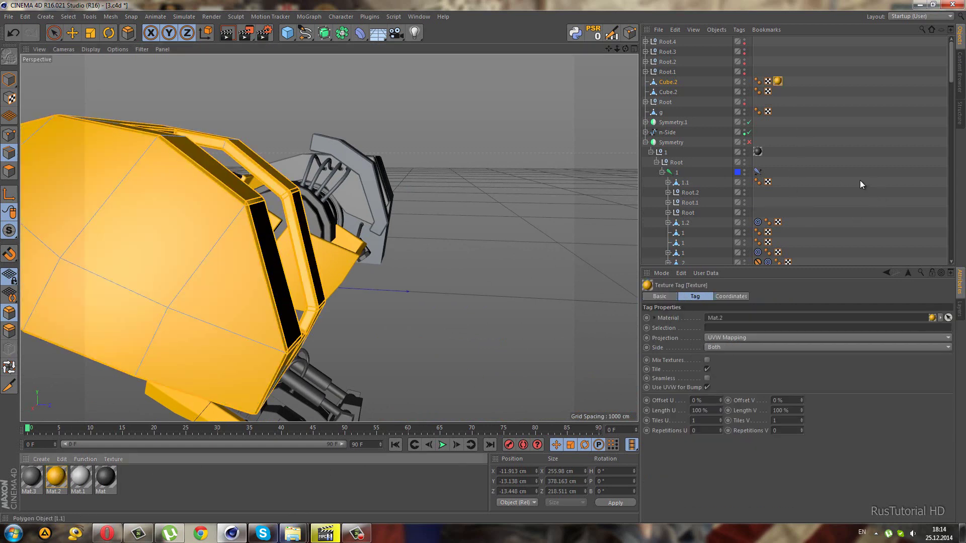
{"action": "left_click", "coordinate": [860, 180]}
{"action": "mouse_move", "coordinate": [508, 209]}
{"action": "left_mouse_down", "text": "alt"}
{"action": "mouse_move", "coordinate": [453, 289]}
{"action": "mouse_move", "coordinate": [698, 111]}
{"action": "left_mouse_up", "text": "alt"}
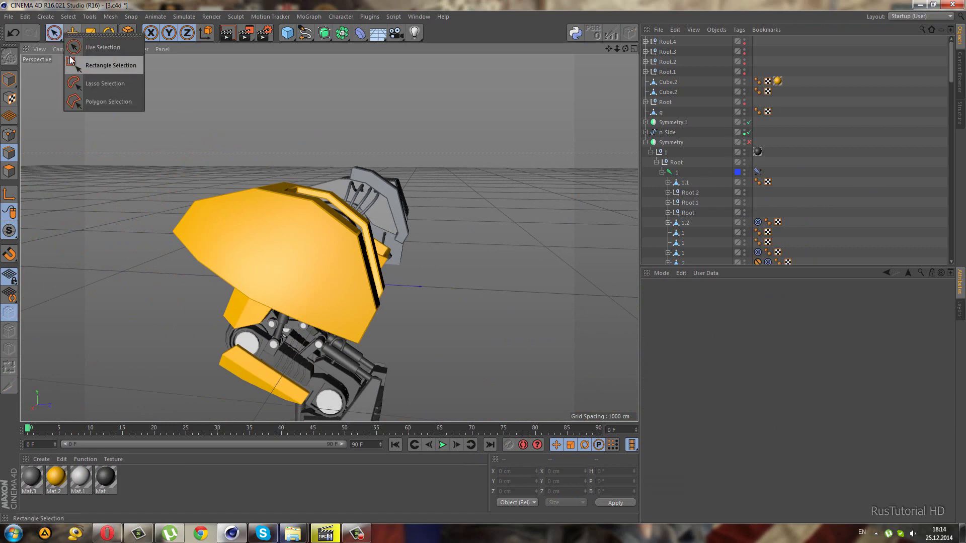
Slide the cover 660 cm along X, then undo the move and the yellow material.
{"action": "left_click_drag", "start_coordinate": [54, 32], "coordinate": [95, 61]}
{"action": "left_click_drag", "start_coordinate": [291, 268], "coordinate": [412, 294], "text": "alt"}
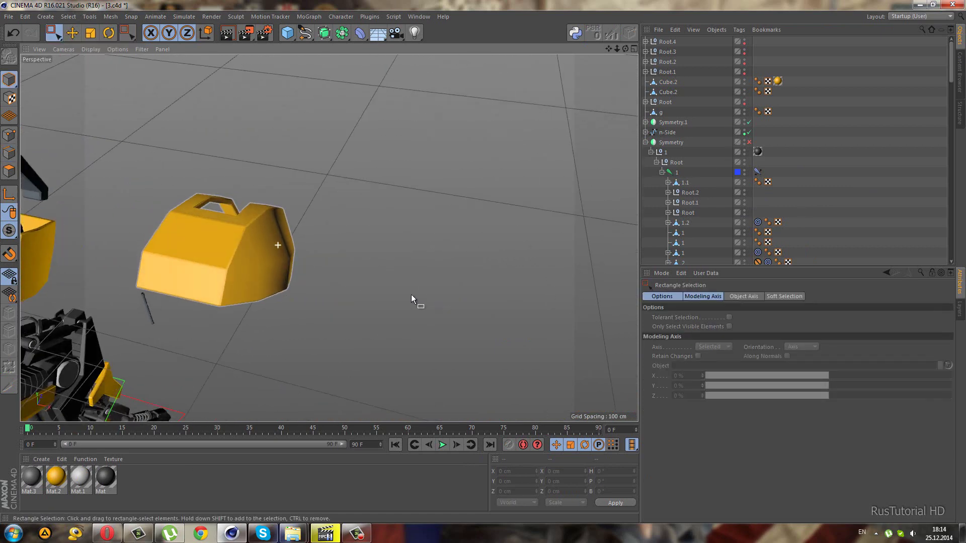
{"action": "left_click", "coordinate": [288, 261]}
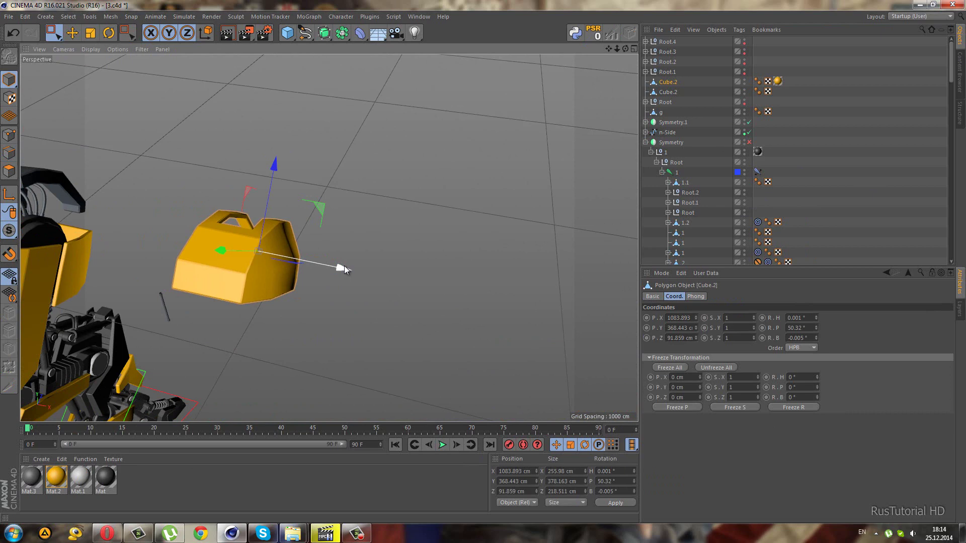
{"action": "mouse_move", "coordinate": [344, 266]}
{"action": "left_mouse_down"}
{"action": "mouse_move", "coordinate": [135, 225]}
{"action": "mouse_move", "coordinate": [314, 324]}
{"action": "mouse_move", "coordinate": [143, 325]}
{"action": "mouse_move", "coordinate": [22, 252]}
{"action": "mouse_move", "coordinate": [73, 297]}
{"action": "mouse_move", "coordinate": [40, 267]}
{"action": "mouse_move", "coordinate": [66, 276]}
{"action": "left_mouse_up"}
{"action": "mouse_move", "coordinate": [67, 275]}
{"action": "right_mouse_down", "text": "alt"}
{"action": "mouse_move", "coordinate": [172, 289]}
{"action": "mouse_move", "coordinate": [218, 249]}
{"action": "right_mouse_up", "text": "alt"}
{"action": "key", "text": "ctrl+z"}
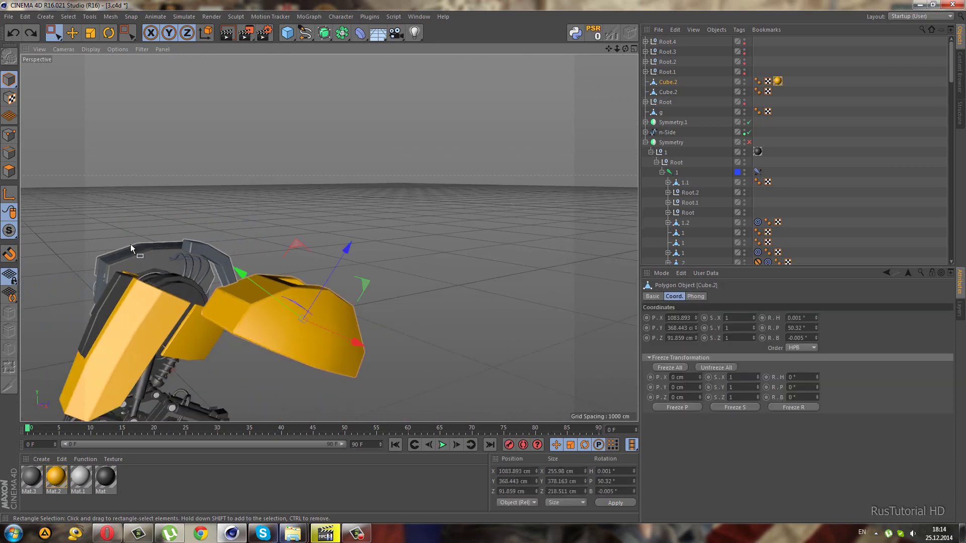
{"action": "key", "text": "ctrl+z"}
In Edge mode, paint-select the cover's edges with Live Selection.
{"action": "left_click", "coordinate": [7, 159]}
{"action": "scroll", "coordinate": [194, 305], "scroll_direction": "up", "scroll_amount": 5}
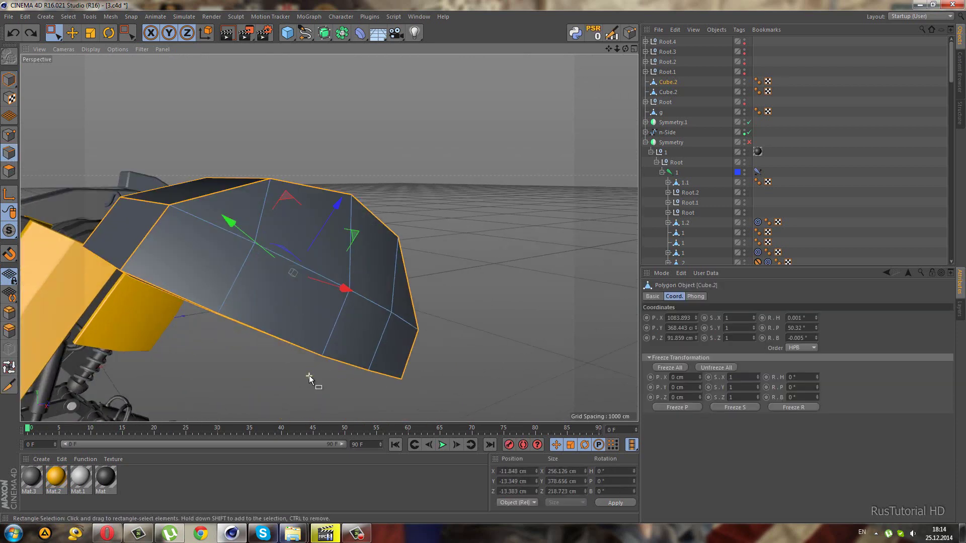
{"action": "left_click_drag", "start_coordinate": [323, 334], "coordinate": [325, 366], "text": "alt"}
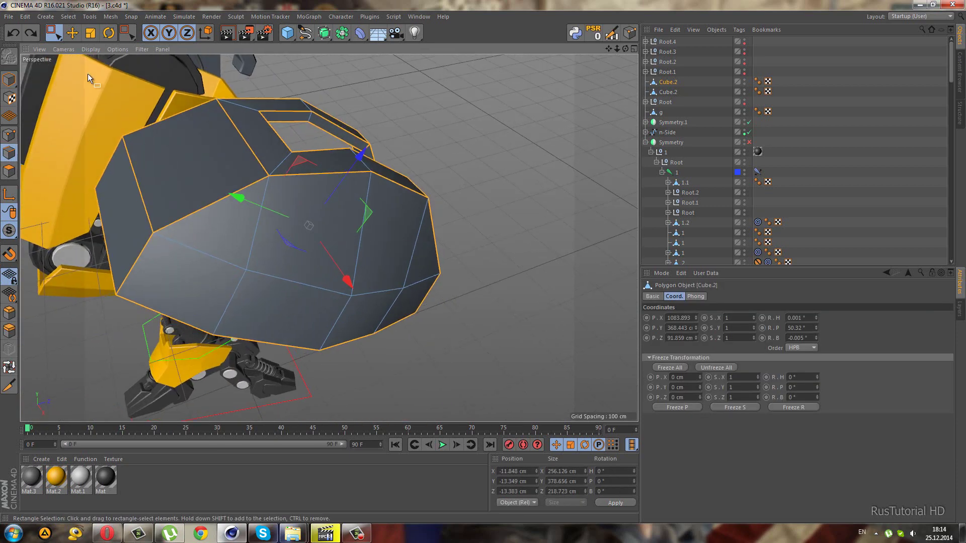
{"action": "left_click_drag", "start_coordinate": [55, 34], "coordinate": [72, 49]}
{"action": "left_click", "coordinate": [72, 48]}
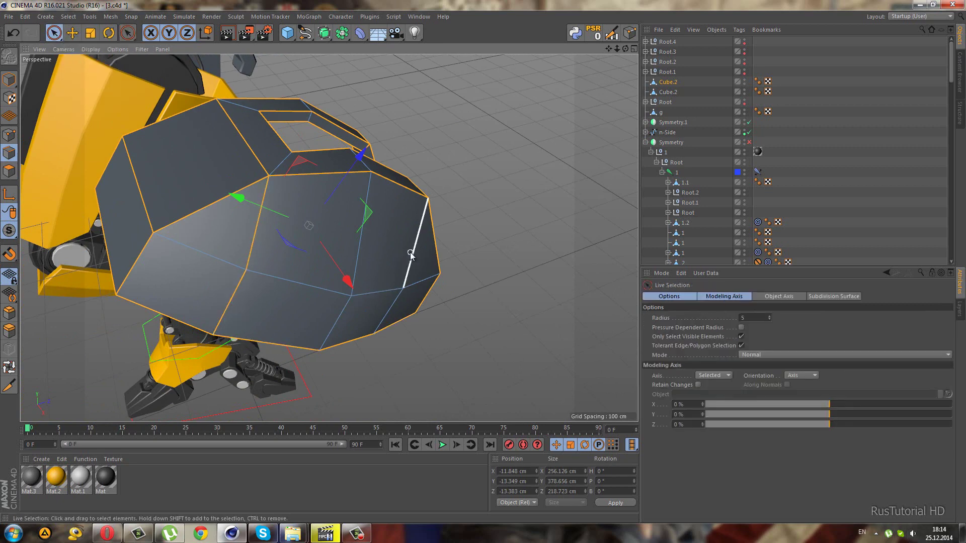
{"action": "left_click_drag", "start_coordinate": [430, 300], "coordinate": [509, 159], "text": "alt"}
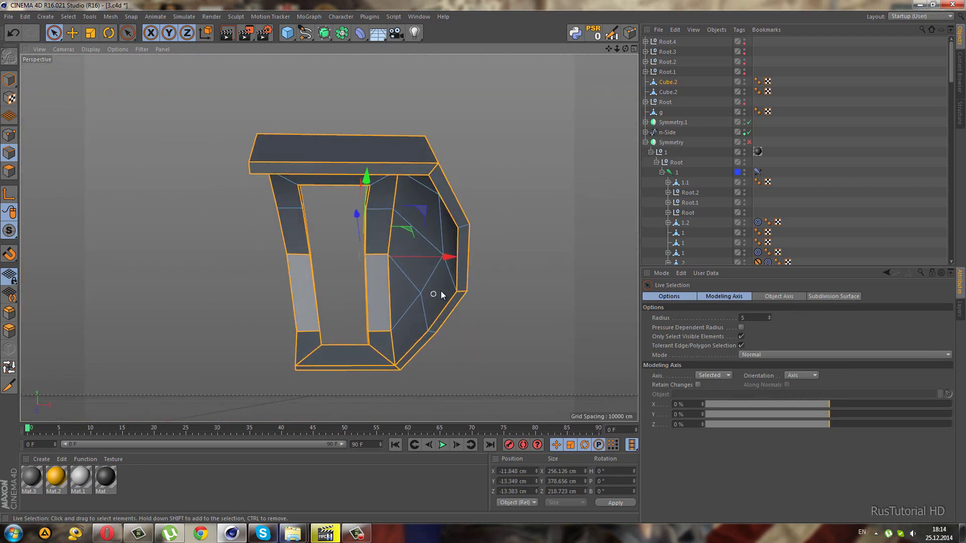
{"action": "mouse_move", "coordinate": [482, 279]}
{"action": "left_mouse_down", "text": "alt"}
{"action": "mouse_move", "coordinate": [331, 309]}
{"action": "mouse_move", "coordinate": [335, 318]}
{"action": "left_mouse_up", "text": "alt"}
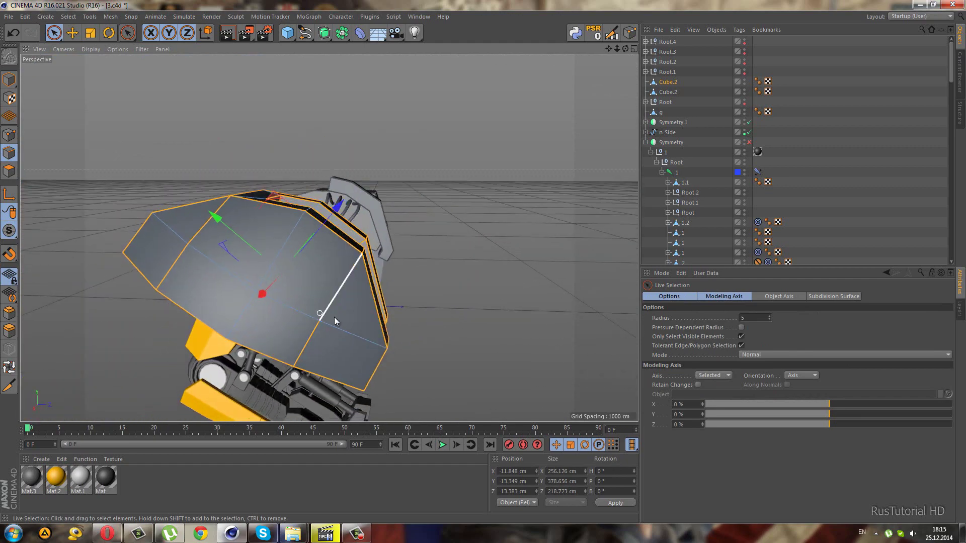
{"action": "scroll", "coordinate": [234, 253], "scroll_direction": "up", "scroll_amount": 2}
{"action": "mouse_move", "coordinate": [233, 253]}
{"action": "left_mouse_down", "text": "alt"}
{"action": "mouse_move", "coordinate": [122, 243]}
{"action": "mouse_move", "coordinate": [85, 188]}
{"action": "mouse_move", "coordinate": [40, 175]}
{"action": "mouse_move", "coordinate": [68, 198]}
{"action": "mouse_move", "coordinate": [343, 279]}
{"action": "left_mouse_up", "text": "alt"}
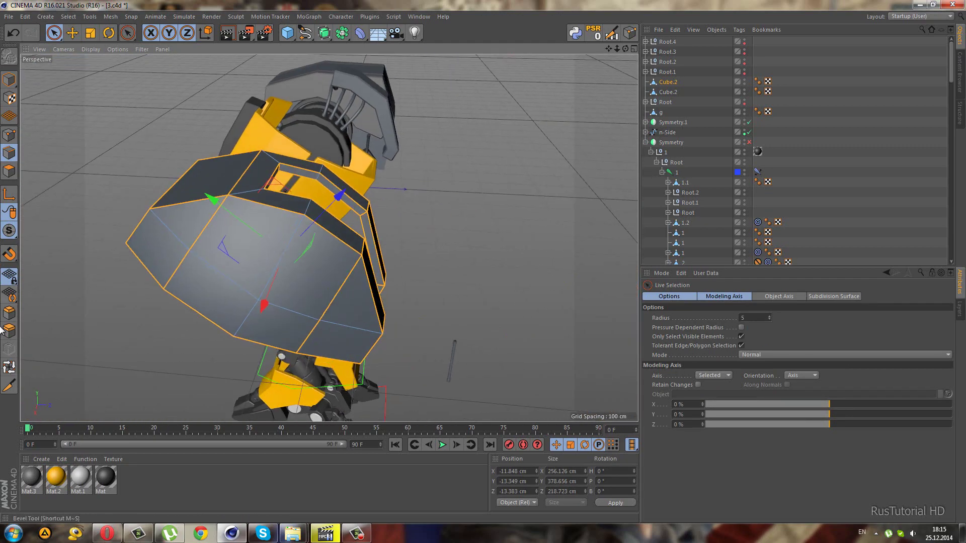
Bevel the selected edges at 2.2 cm and apply yellow Mat.2 to the cover.
{"action": "left_click", "coordinate": [12, 312]}
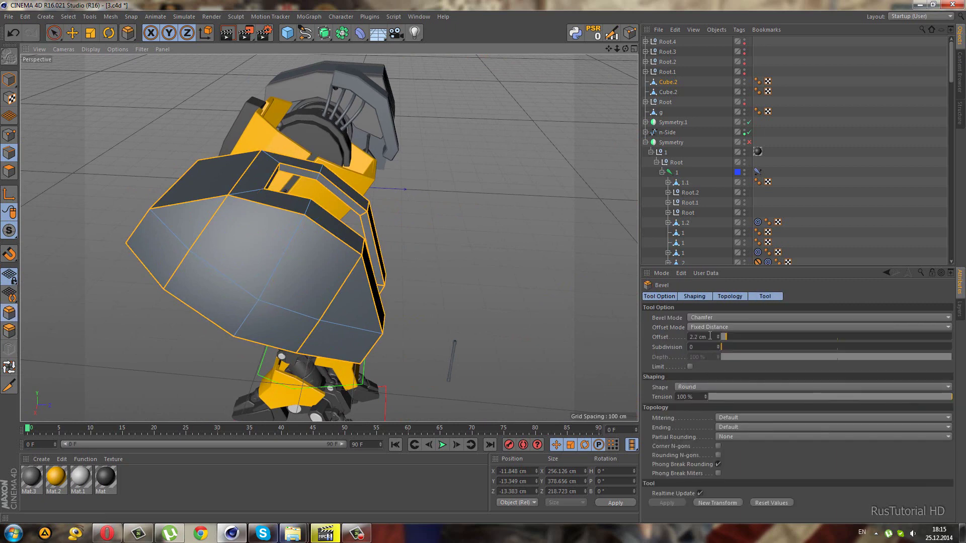
{"action": "left_click", "coordinate": [792, 212]}
{"action": "mouse_move", "coordinate": [503, 281]}
{"action": "left_mouse_down", "text": "alt"}
{"action": "mouse_move", "coordinate": [401, 325]}
{"action": "mouse_move", "coordinate": [246, 250]}
{"action": "mouse_move", "coordinate": [296, 265]}
{"action": "mouse_move", "coordinate": [224, 223]}
{"action": "mouse_move", "coordinate": [208, 240]}
{"action": "mouse_move", "coordinate": [370, 255]}
{"action": "mouse_move", "coordinate": [93, 406]}
{"action": "left_mouse_up", "text": "alt"}
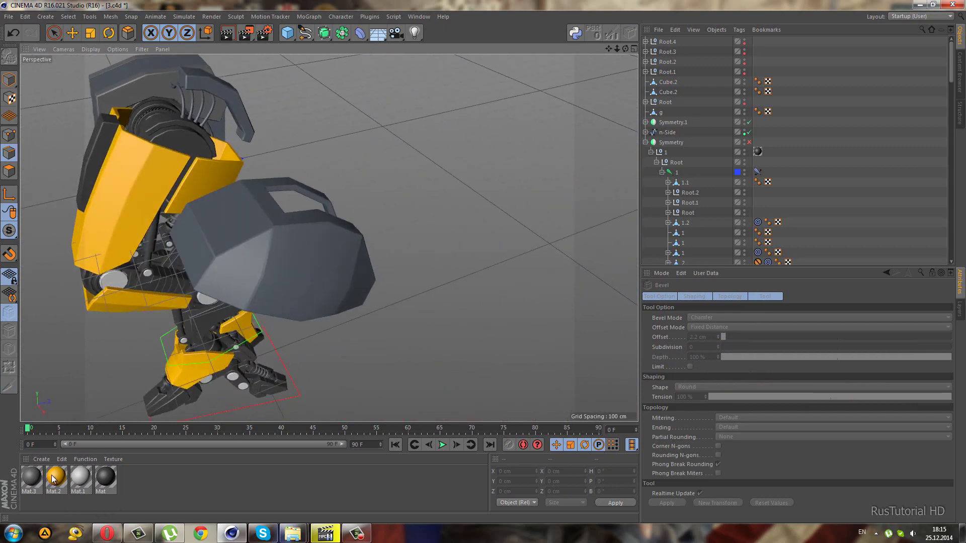
{"action": "left_click_drag", "start_coordinate": [53, 479], "coordinate": [245, 282]}
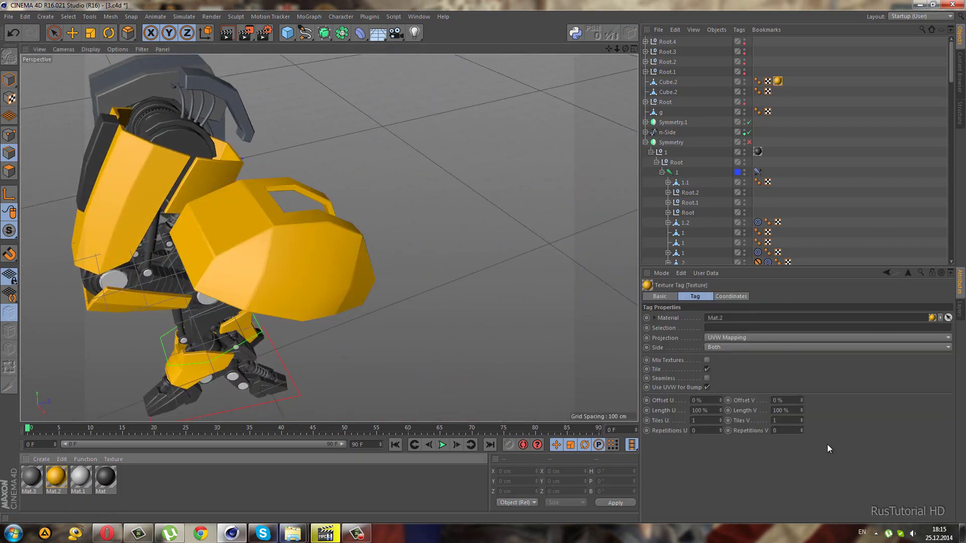
Select the yellow cover Cube.2 in Model mode and move it 740 cm along X.
{"action": "left_click", "coordinate": [54, 33]}
{"action": "left_click", "coordinate": [90, 65]}
{"action": "left_click", "coordinate": [9, 79]}
{"action": "left_click", "coordinate": [297, 258]}
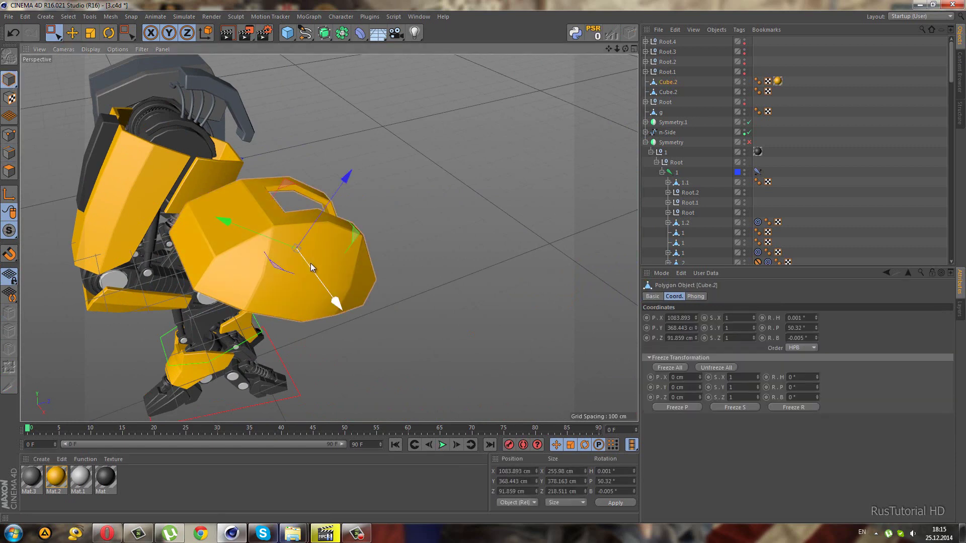
{"action": "left_click_drag", "start_coordinate": [338, 300], "coordinate": [222, 147]}
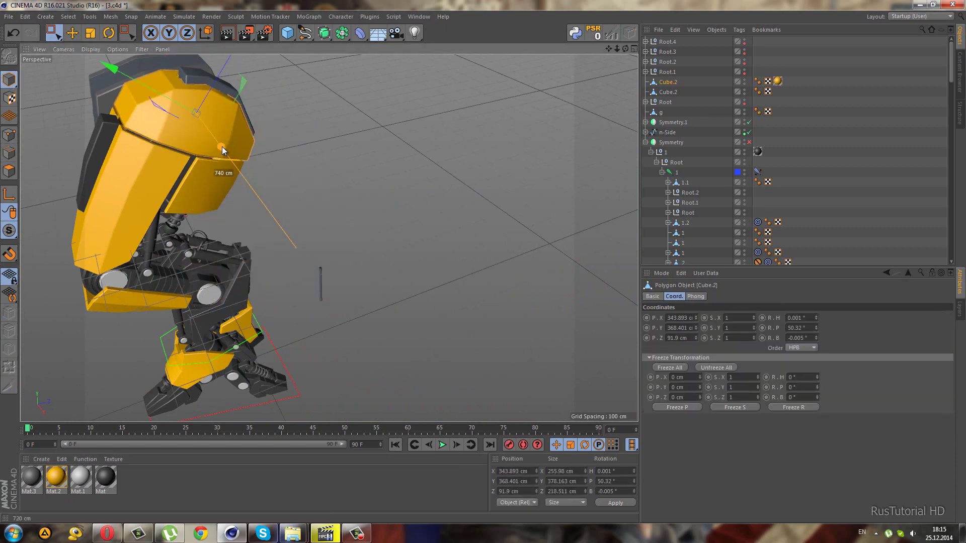
{"action": "scroll", "coordinate": [180, 81], "scroll_direction": "up", "scroll_amount": 2}
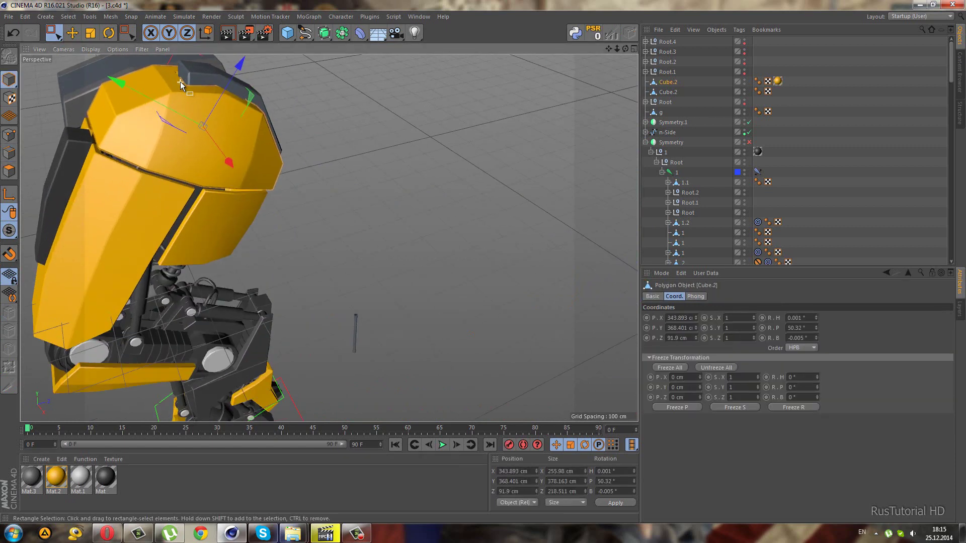
{"action": "scroll", "coordinate": [180, 81], "scroll_direction": "up", "scroll_amount": 3}
{"action": "scroll", "coordinate": [180, 81], "scroll_direction": "up", "scroll_amount": 3}
{"action": "left_click_drag", "start_coordinate": [125, 110], "coordinate": [66, 96], "text": "alt"}
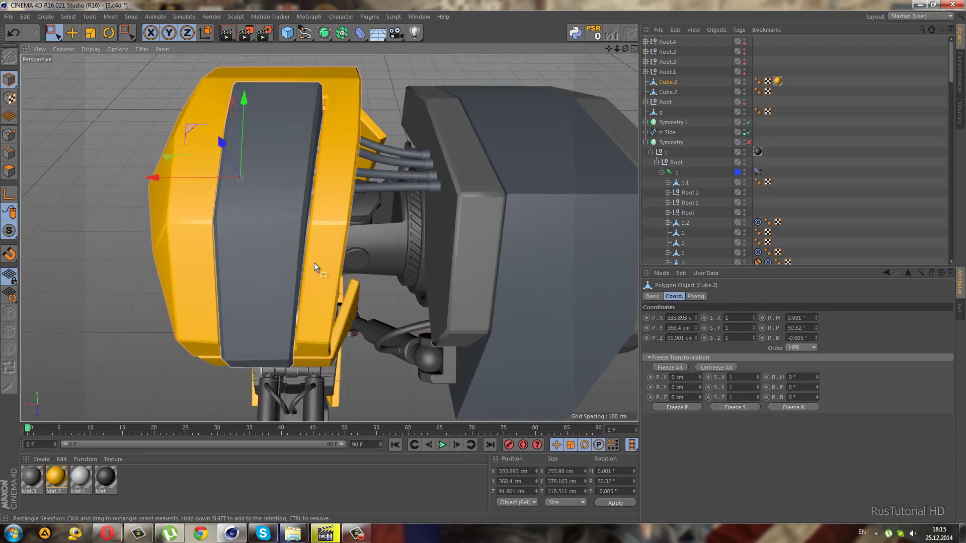
{"action": "scroll", "coordinate": [314, 263], "scroll_direction": "down", "scroll_amount": 3}
{"action": "left_click", "coordinate": [821, 171]}
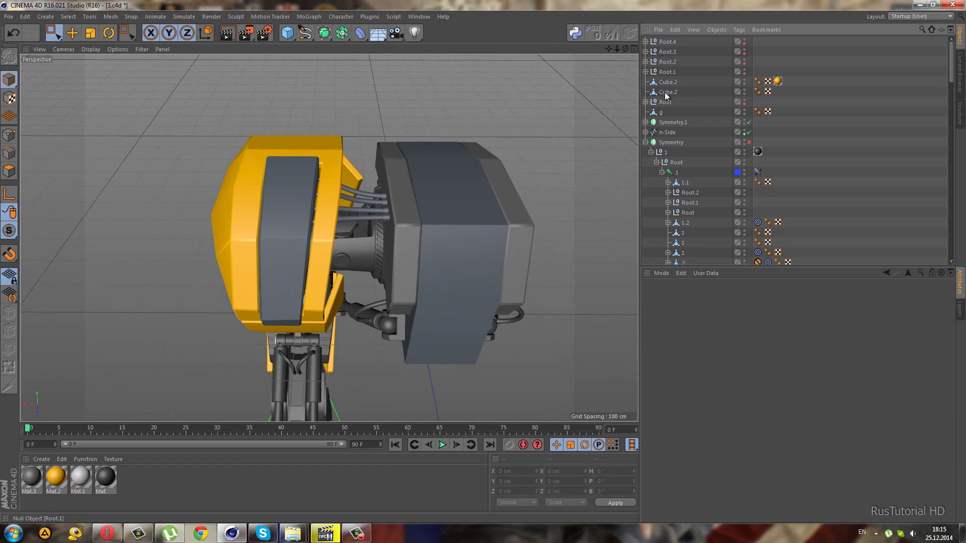
{"action": "mouse_move", "coordinate": [472, 188]}
{"action": "left_mouse_down", "text": "alt"}
{"action": "mouse_move", "coordinate": [636, 185]}
{"action": "mouse_move", "coordinate": [431, 140]}
{"action": "mouse_move", "coordinate": [635, 97]}
{"action": "left_mouse_up", "text": "alt"}
Move the Root.4 through Root.1 nulls under null 2 inside Symmetry.1.
{"action": "left_click_drag", "start_coordinate": [746, 45], "coordinate": [750, 71]}
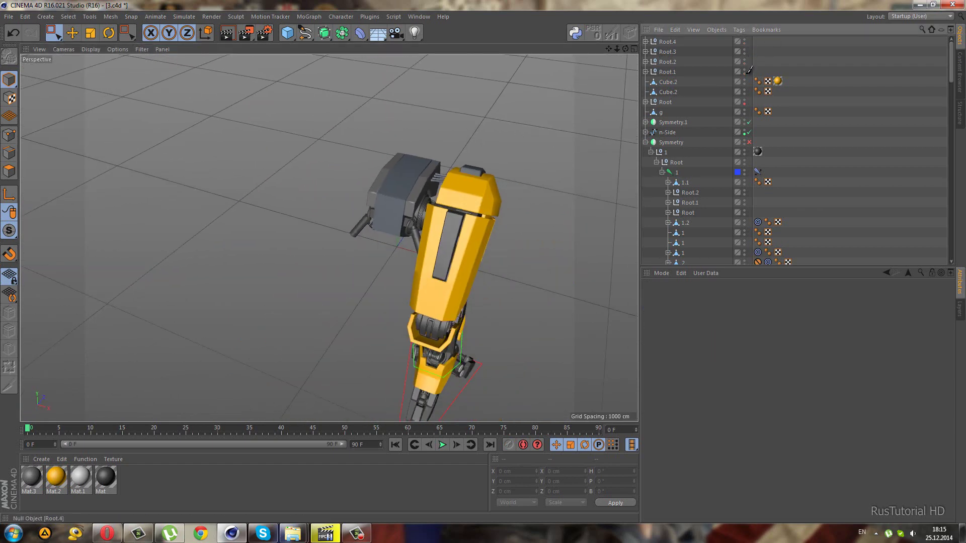
{"action": "left_click", "coordinate": [689, 45]}
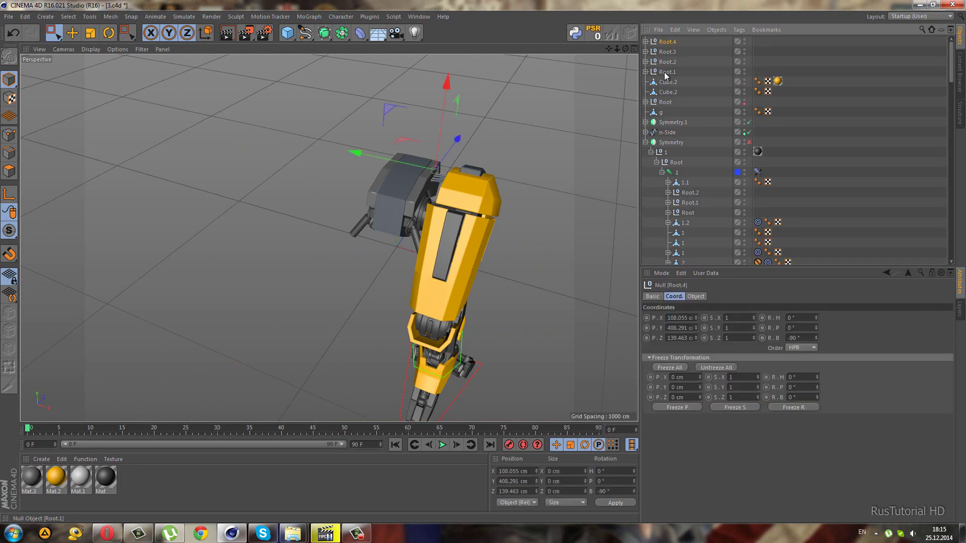
{"action": "left_click", "coordinate": [665, 73], "text": "shift"}
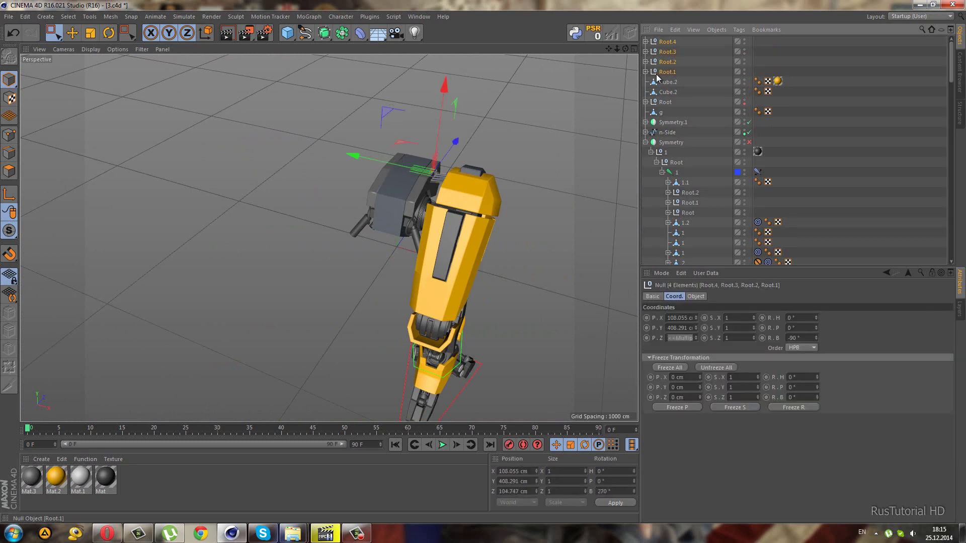
{"action": "left_click", "coordinate": [646, 122]}
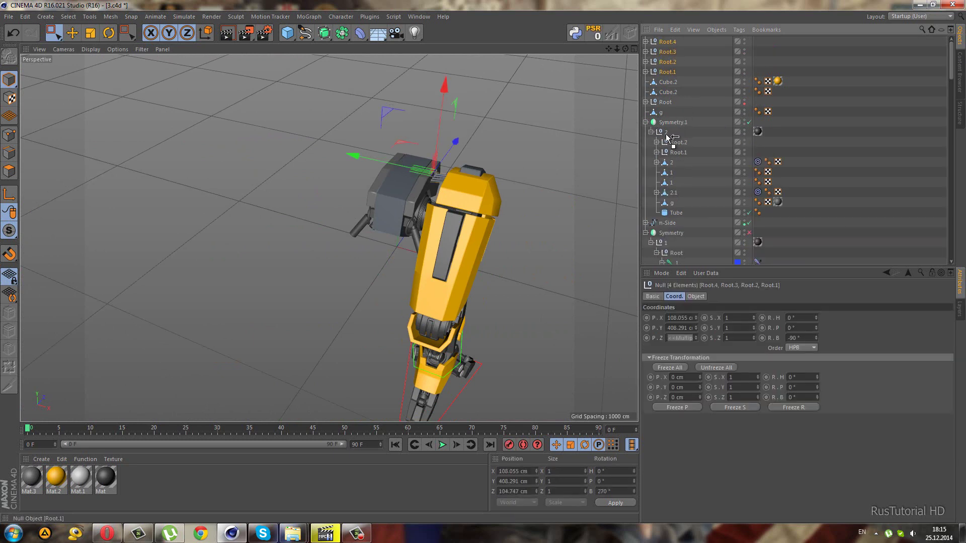
{"action": "left_click_drag", "start_coordinate": [667, 135], "coordinate": [667, 137]}
{"action": "left_click", "coordinate": [651, 92]}
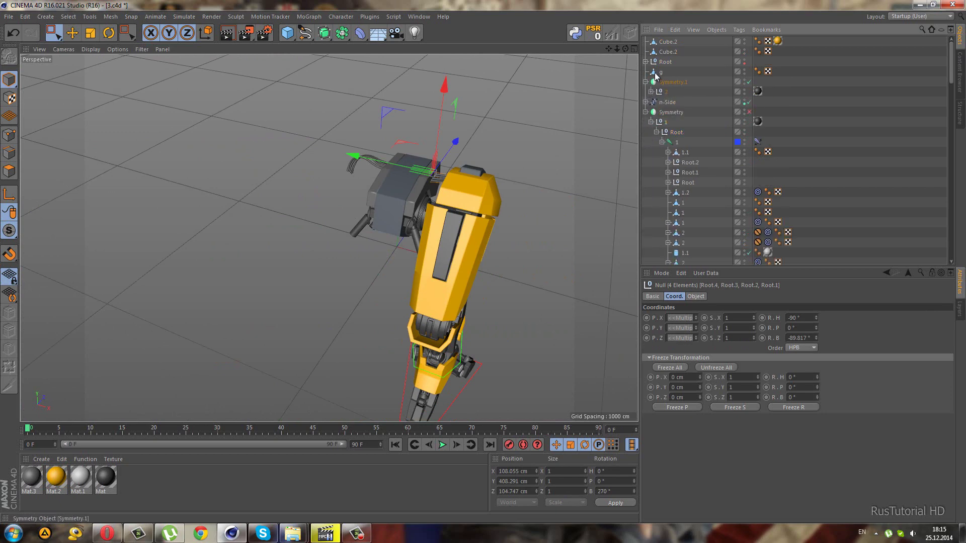
Select object g and the Cube.2 cover, inspecting them around the robot.
{"action": "left_click", "coordinate": [660, 72]}
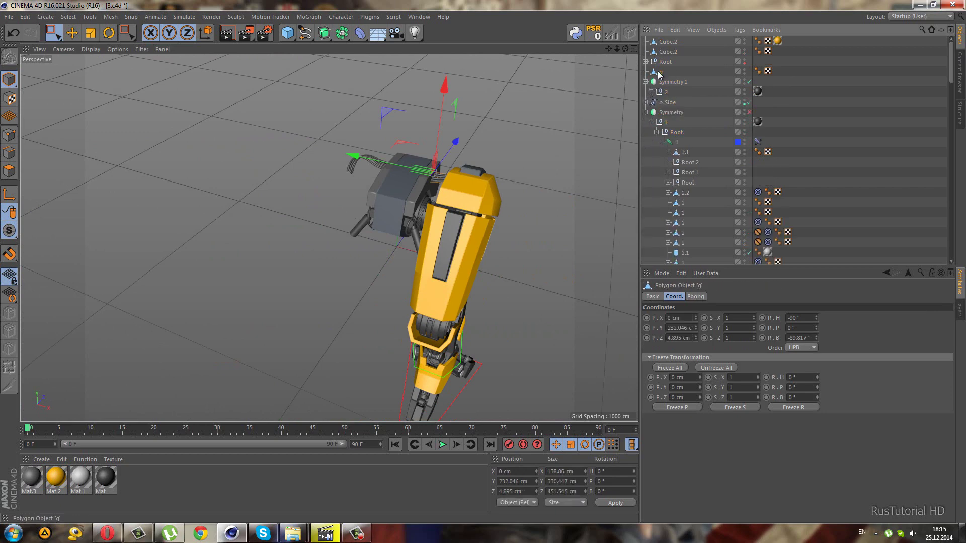
{"action": "left_click", "coordinate": [492, 195]}
{"action": "mouse_move", "coordinate": [465, 128]}
{"action": "left_mouse_down", "text": "alt"}
{"action": "mouse_move", "coordinate": [417, 128]}
{"action": "mouse_move", "coordinate": [485, 197]}
{"action": "mouse_move", "coordinate": [461, 163]}
{"action": "mouse_move", "coordinate": [437, 182]}
{"action": "mouse_move", "coordinate": [359, 150]}
{"action": "mouse_move", "coordinate": [368, 174]}
{"action": "mouse_move", "coordinate": [463, 201]}
{"action": "mouse_move", "coordinate": [786, 150]}
{"action": "left_mouse_up", "text": "alt"}
{"action": "scroll", "coordinate": [677, 254], "scroll_direction": "down", "scroll_amount": 6}
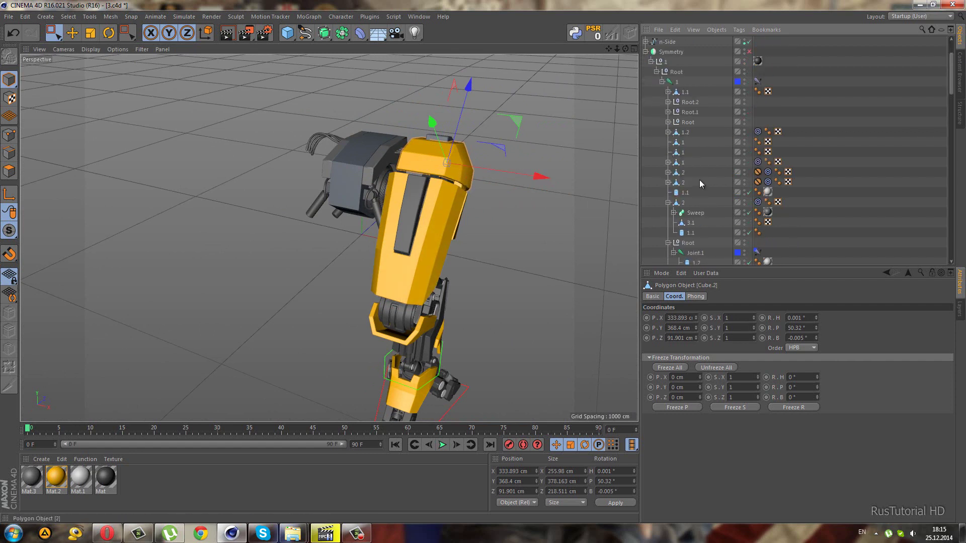
{"action": "scroll", "coordinate": [707, 184], "scroll_direction": "down", "scroll_amount": 2}
{"action": "scroll", "coordinate": [711, 189], "scroll_direction": "down", "scroll_amount": 3}
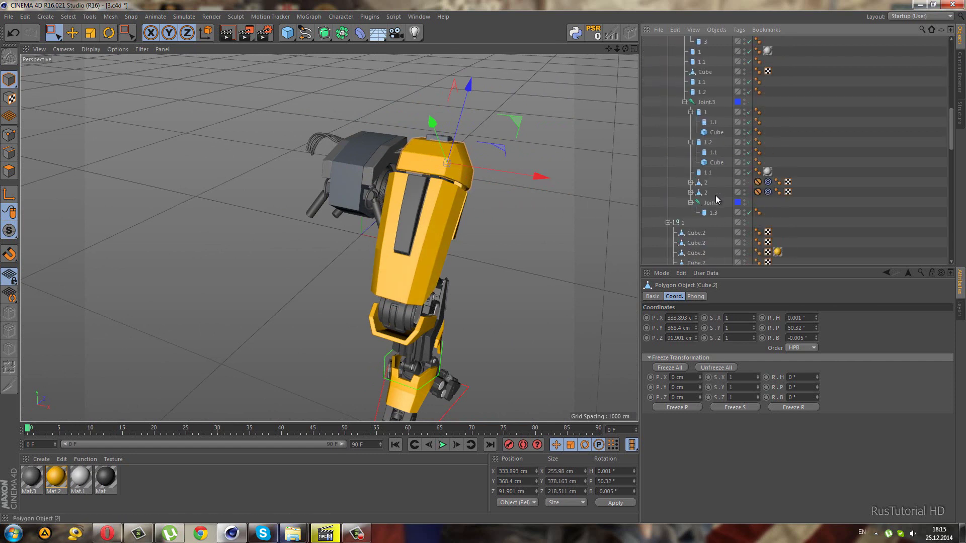
{"action": "scroll", "coordinate": [715, 193], "scroll_direction": "down", "scroll_amount": 2}
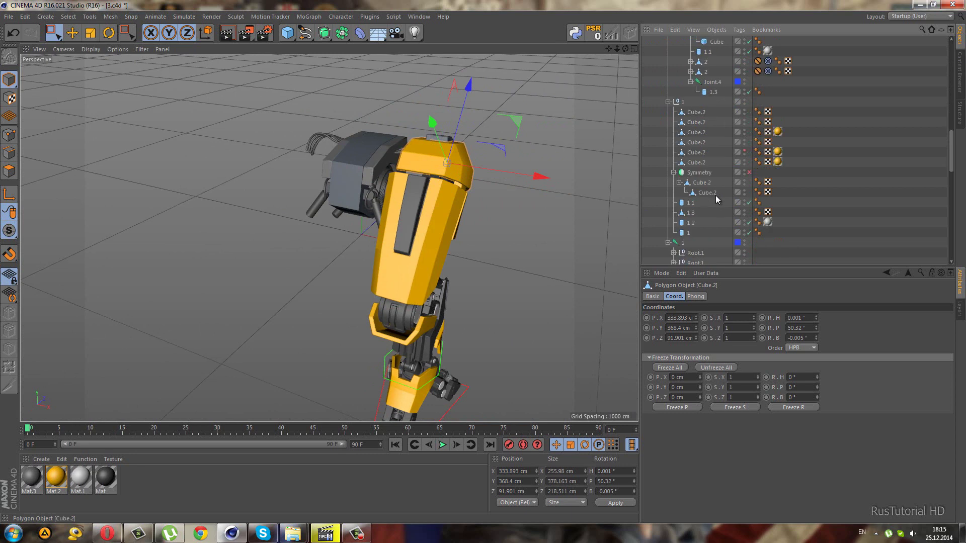
{"action": "left_click", "coordinate": [702, 153], "text": "ctrl"}
{"action": "scroll", "coordinate": [703, 153], "scroll_direction": "up", "scroll_amount": 4}
{"action": "scroll", "coordinate": [702, 142], "scroll_direction": "up", "scroll_amount": 4}
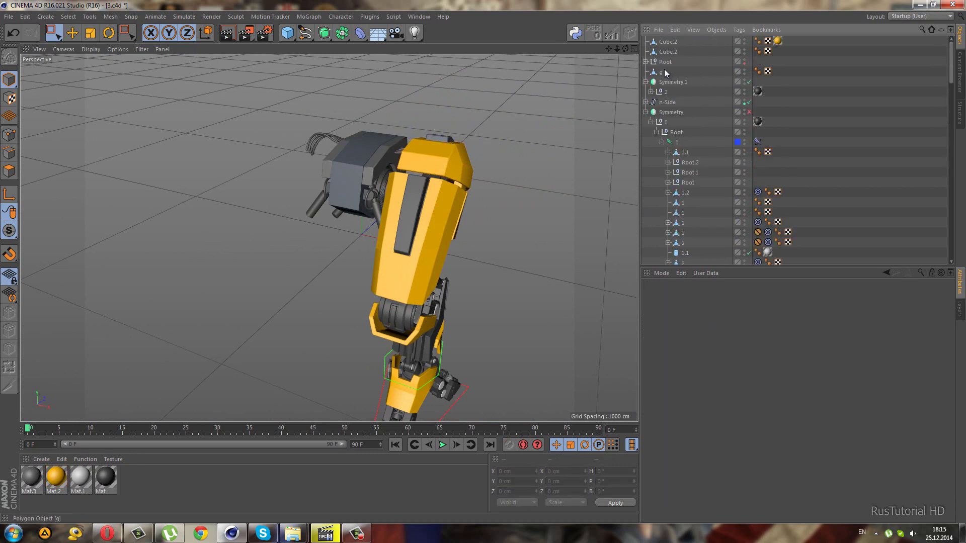
Parent Cube.2 under object 1, drop it into the Symmetry hierarchy, and enable Symmetry.
{"action": "left_click", "coordinate": [659, 44]}
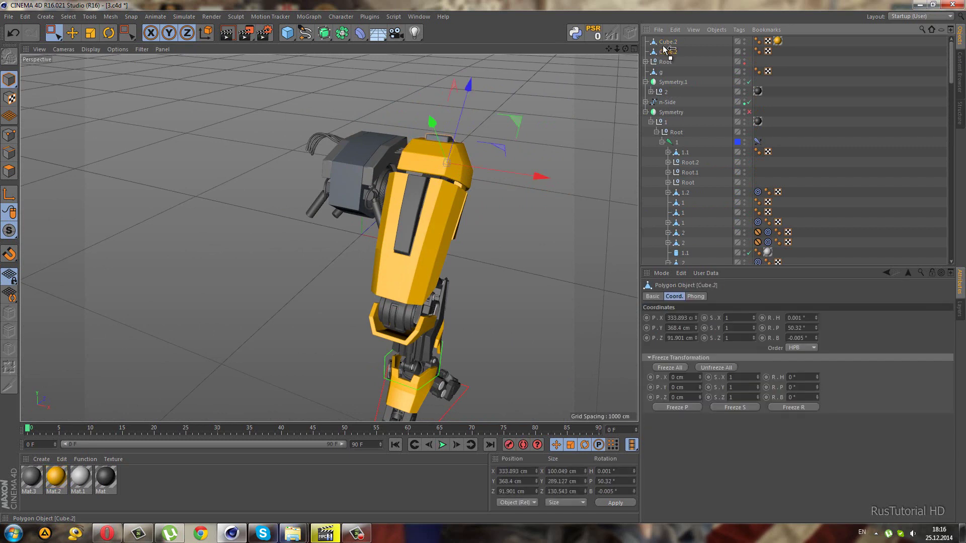
{"action": "left_click_drag", "start_coordinate": [662, 44], "coordinate": [661, 45]}
{"action": "left_click", "coordinate": [656, 43]}
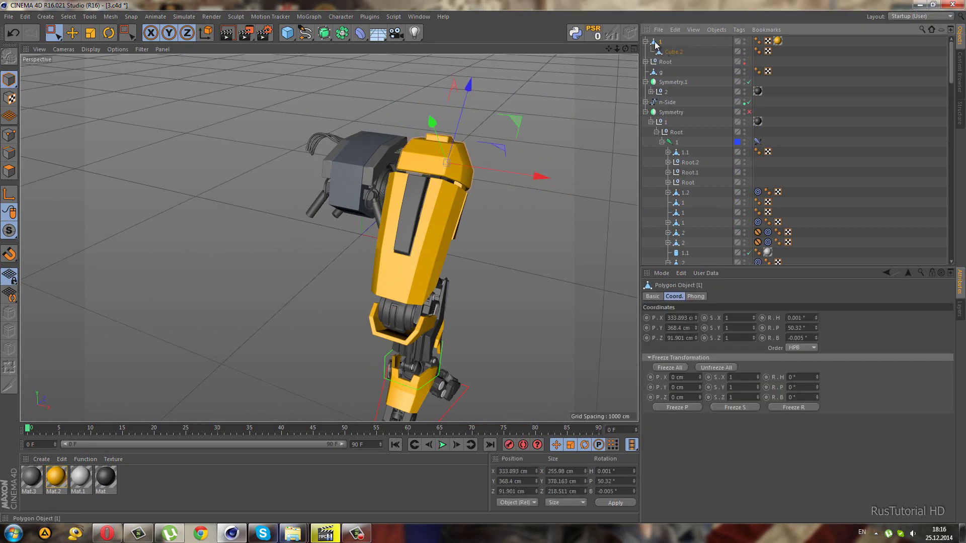
{"action": "left_click_drag", "start_coordinate": [684, 148], "coordinate": [683, 149]}
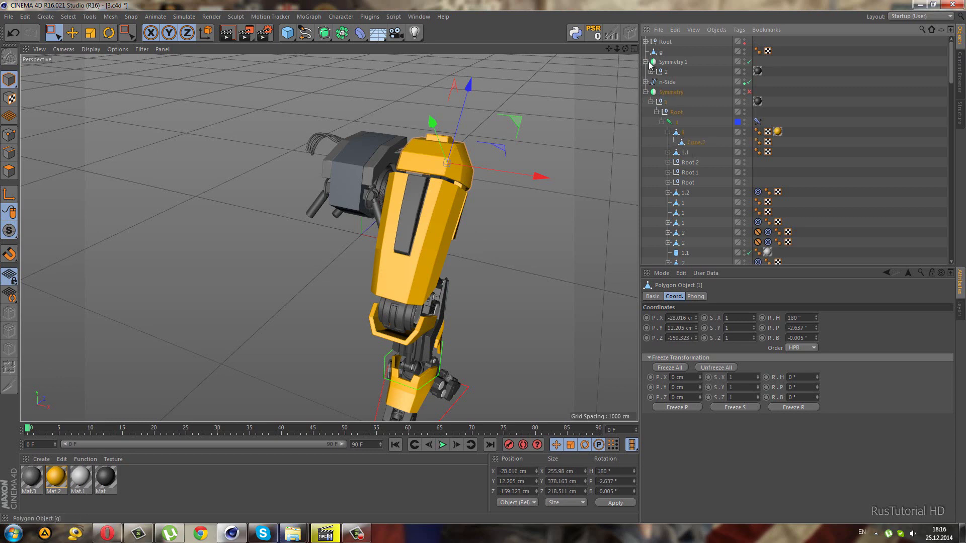
{"action": "left_click", "coordinate": [748, 91]}
{"action": "left_click", "coordinate": [813, 110]}
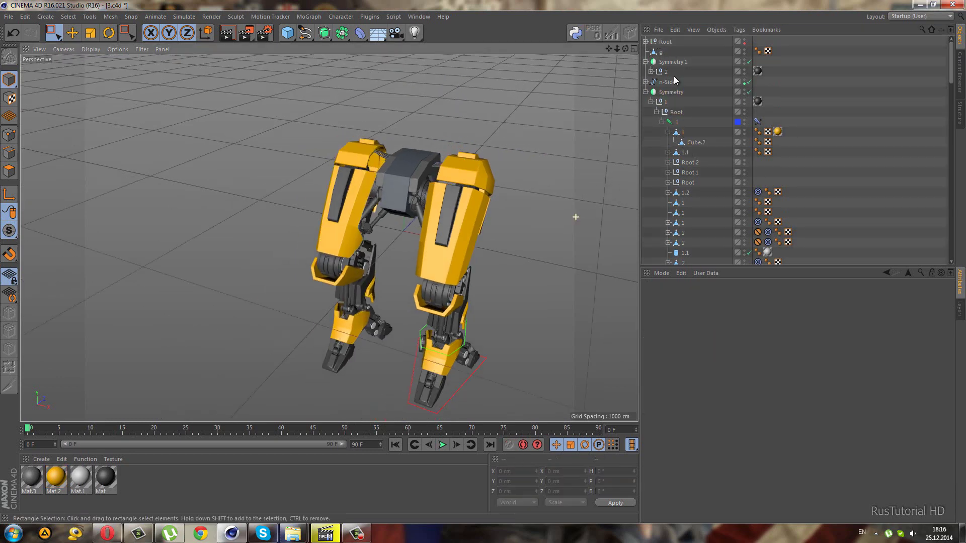
Select the n-Side spline and shift it along X.
{"action": "left_click", "coordinate": [654, 81]}
{"action": "mouse_move", "coordinate": [551, 195]}
{"action": "left_mouse_down", "text": "alt"}
{"action": "mouse_move", "coordinate": [556, 302]}
{"action": "mouse_move", "coordinate": [583, 325]}
{"action": "mouse_move", "coordinate": [572, 309]}
{"action": "left_mouse_up", "text": "alt"}
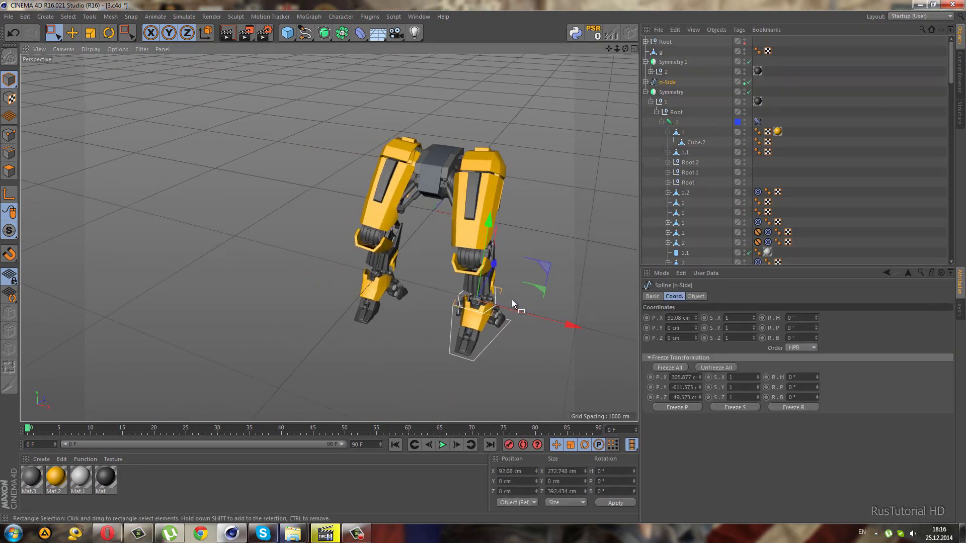
{"action": "scroll", "coordinate": [503, 251], "scroll_direction": "up", "scroll_amount": 3}
{"action": "left_click_drag", "start_coordinate": [498, 200], "coordinate": [623, 215], "text": "alt"}
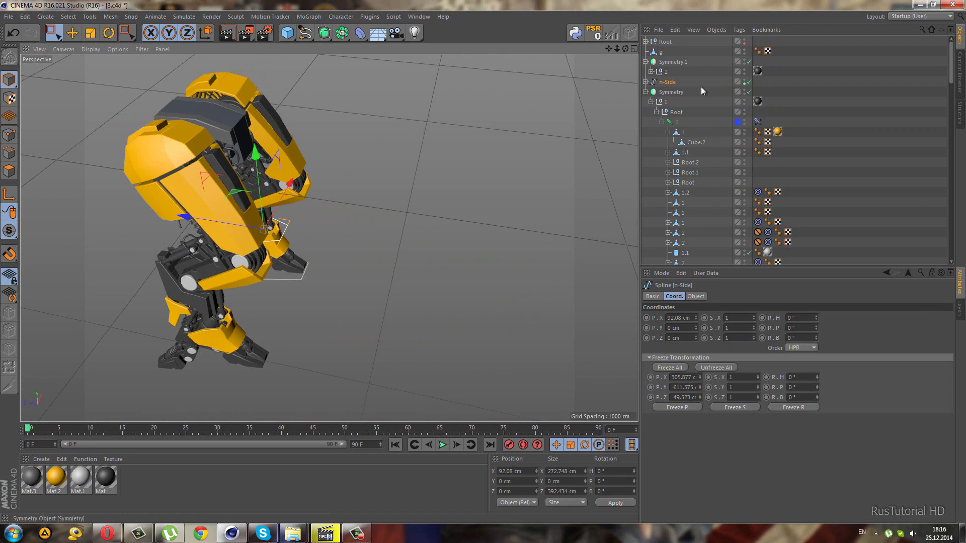
Apply the dark Mat material to Cube.2 and object g.
{"action": "left_click_drag", "start_coordinate": [108, 479], "coordinate": [540, 270]}
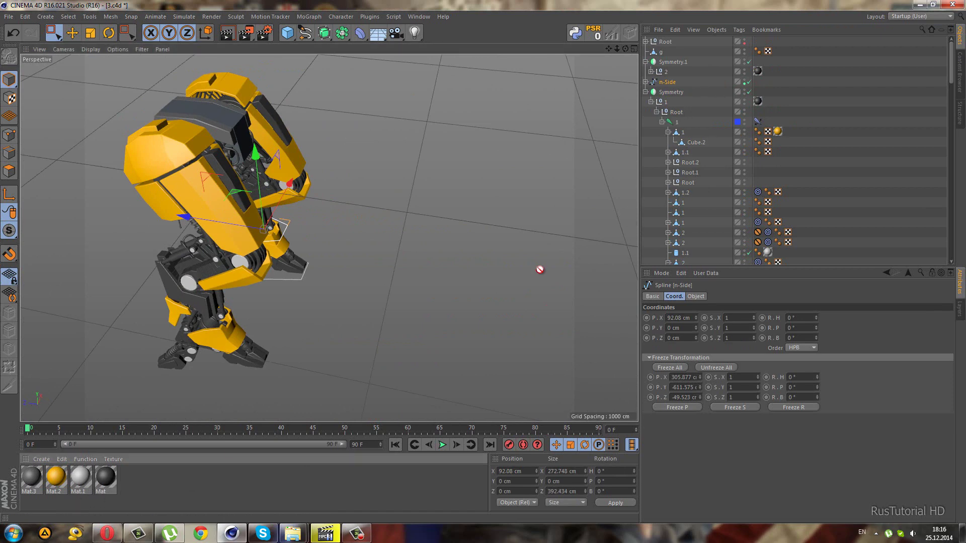
{"action": "left_click_drag", "start_coordinate": [681, 156], "coordinate": [695, 143]}
{"action": "mouse_move", "coordinate": [457, 267]}
{"action": "left_mouse_down", "text": "alt"}
{"action": "mouse_move", "coordinate": [349, 246]}
{"action": "mouse_move", "coordinate": [355, 264]}
{"action": "mouse_move", "coordinate": [386, 278]}
{"action": "mouse_move", "coordinate": [361, 265]}
{"action": "left_mouse_up", "text": "alt"}
{"action": "scroll", "coordinate": [333, 398], "scroll_direction": "up", "scroll_amount": 1}
{"action": "scroll", "coordinate": [345, 354], "scroll_direction": "up", "scroll_amount": 2}
{"action": "scroll", "coordinate": [345, 354], "scroll_direction": "up", "scroll_amount": 2}
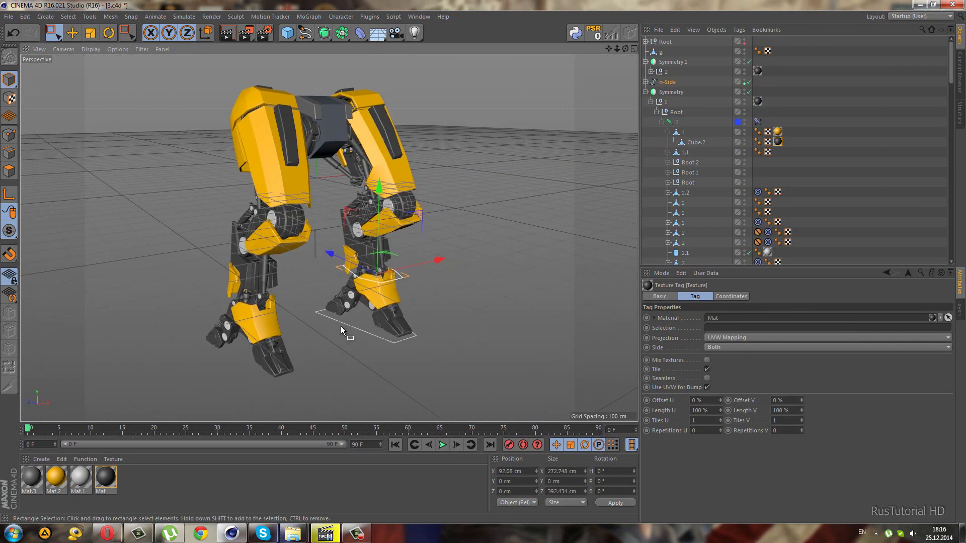
{"action": "scroll", "coordinate": [340, 322], "scroll_direction": "up", "scroll_amount": 2}
{"action": "scroll", "coordinate": [340, 322], "scroll_direction": "up", "scroll_amount": 1}
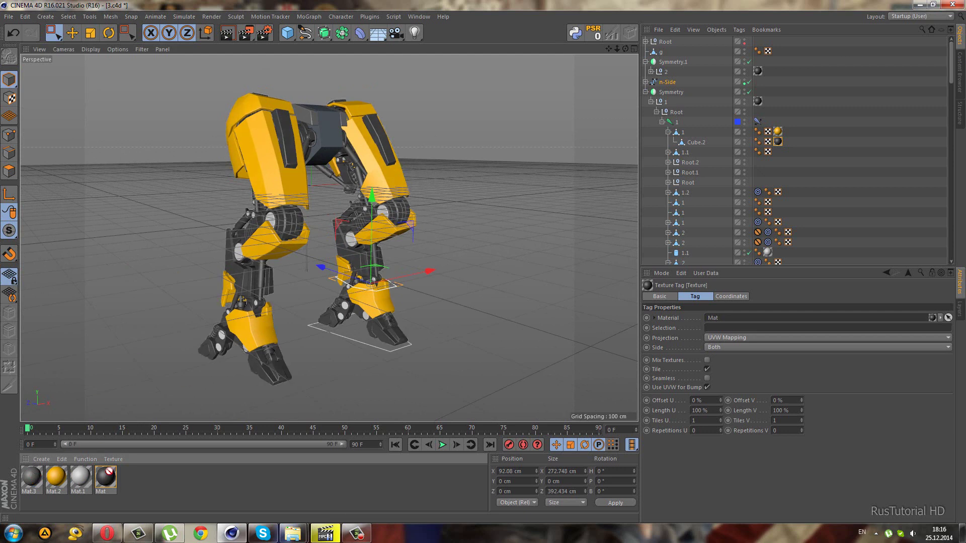
{"action": "left_click_drag", "start_coordinate": [108, 472], "coordinate": [272, 269]}
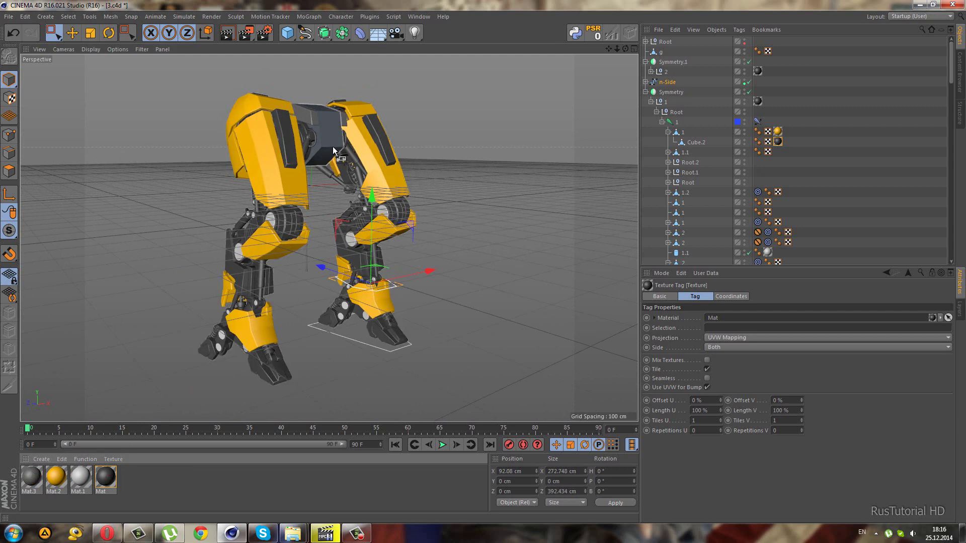
Render a test view of the two-legged robot, then orbit to inspect it.
{"action": "left_click", "coordinate": [235, 36]}
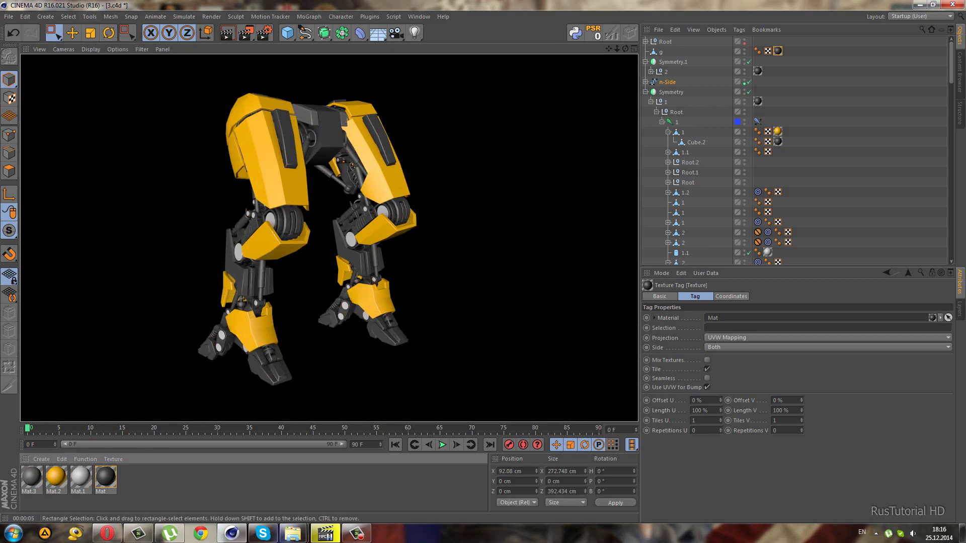
{"action": "mouse_move", "coordinate": [555, 140]}
{"action": "left_mouse_down", "text": "alt"}
{"action": "mouse_move", "coordinate": [472, 161]}
{"action": "mouse_move", "coordinate": [435, 149]}
{"action": "left_mouse_up", "text": "alt"}
{"action": "scroll", "coordinate": [574, 153], "scroll_direction": "up", "scroll_amount": 5}
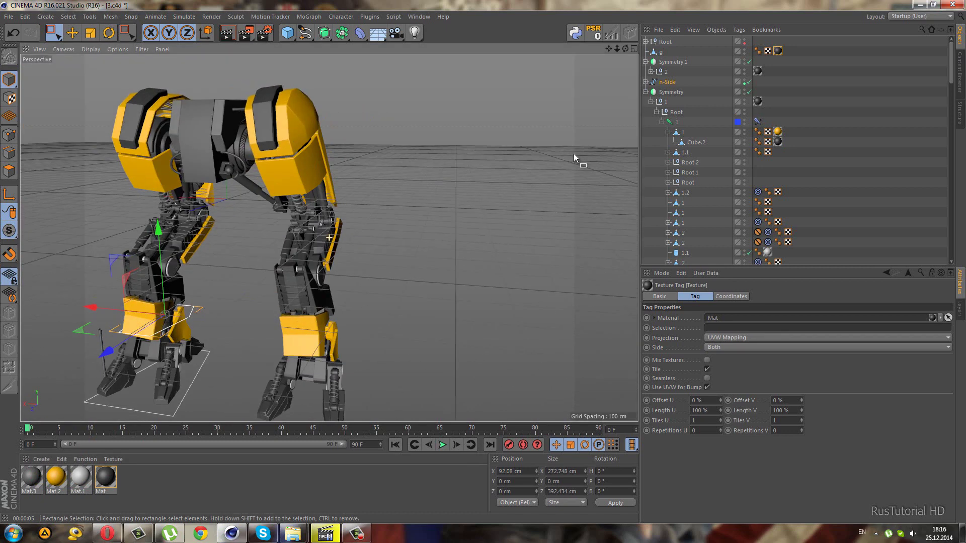
{"action": "scroll", "coordinate": [573, 154], "scroll_direction": "down", "scroll_amount": 3}
{"action": "mouse_move", "coordinate": [577, 150]}
{"action": "left_mouse_down", "text": "alt"}
{"action": "mouse_move", "coordinate": [489, 167]}
{"action": "mouse_move", "coordinate": [512, 173]}
{"action": "mouse_move", "coordinate": [516, 161]}
{"action": "mouse_move", "coordinate": [433, 131]}
{"action": "left_mouse_up", "text": "alt"}
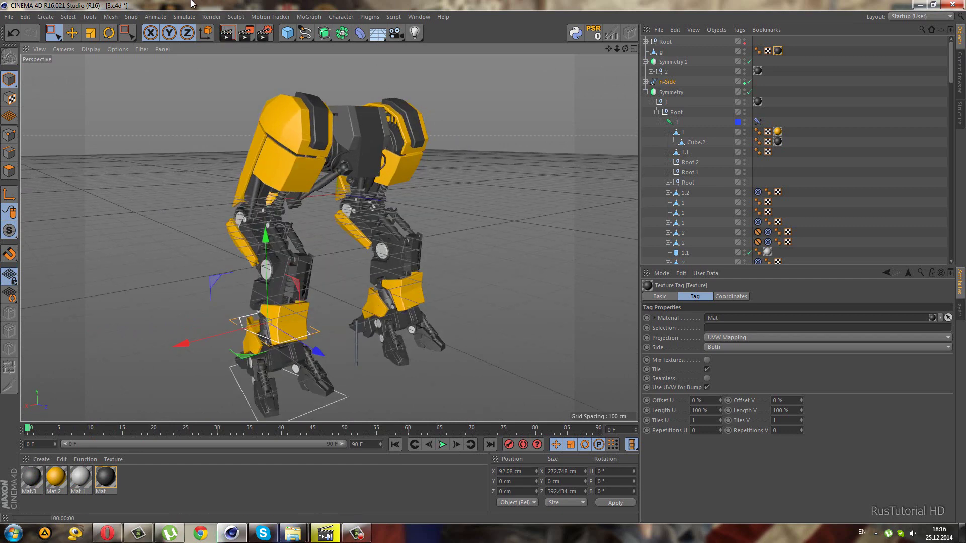
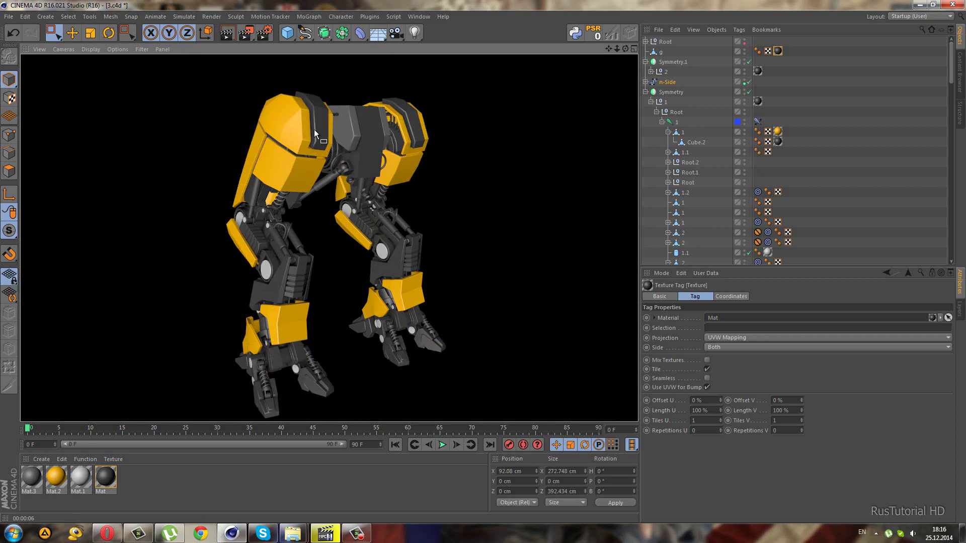
Return from the rendered yellow-leg preview to the untextured robot scene with head plates and splines.
{"action": "left_click", "coordinate": [369, 534]}
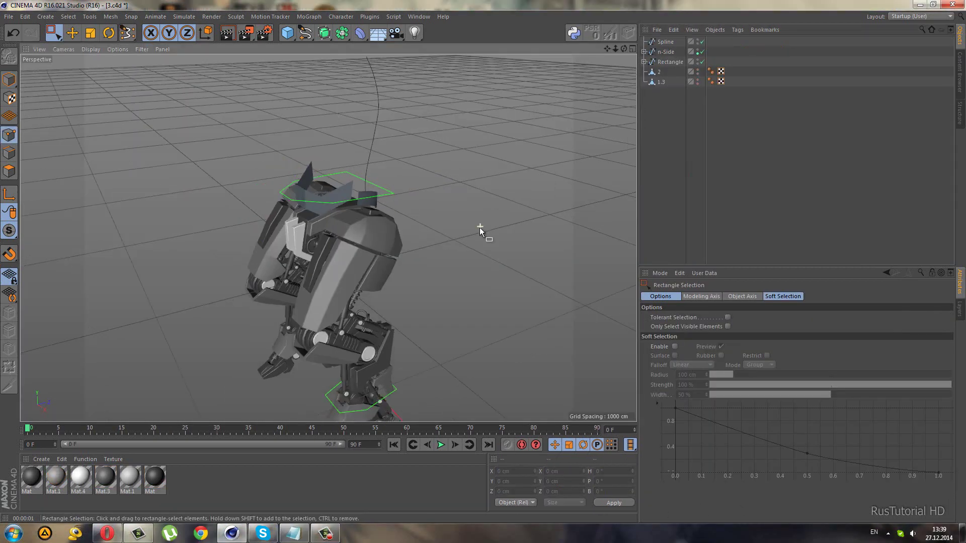
Orbit and zoom in on the robot head, then select angled plate object 2.
{"action": "mouse_move", "coordinate": [433, 264]}
{"action": "left_mouse_down", "text": "alt"}
{"action": "mouse_move", "coordinate": [546, 252]}
{"action": "mouse_move", "coordinate": [442, 254]}
{"action": "mouse_move", "coordinate": [510, 238]}
{"action": "mouse_move", "coordinate": [294, 249]}
{"action": "mouse_move", "coordinate": [256, 295]}
{"action": "left_mouse_up", "text": "alt"}
{"action": "scroll", "coordinate": [356, 234], "scroll_direction": "up", "scroll_amount": 2}
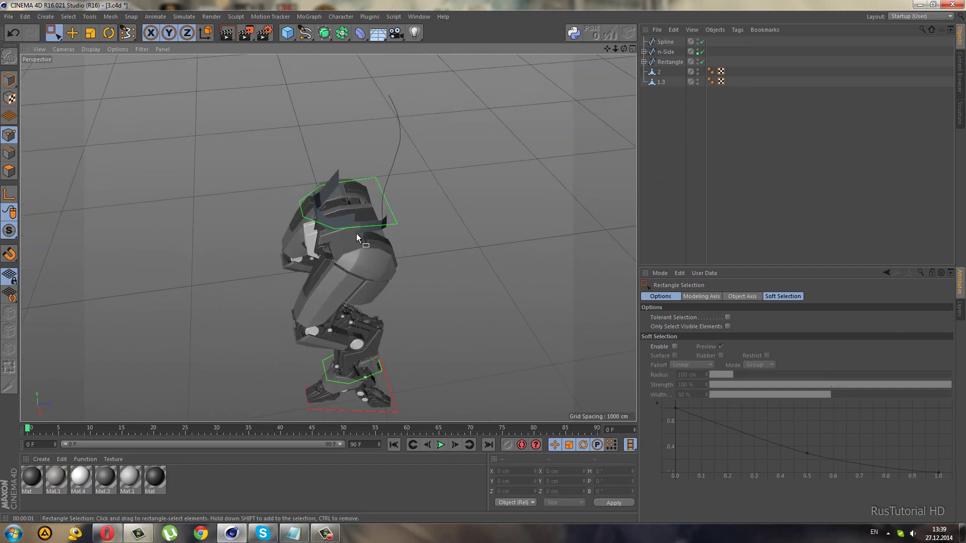
{"action": "scroll", "coordinate": [413, 172], "scroll_direction": "up", "scroll_amount": 3}
{"action": "scroll", "coordinate": [320, 238], "scroll_direction": "up", "scroll_amount": 3}
{"action": "mouse_move", "coordinate": [219, 221]}
{"action": "left_mouse_down", "text": "alt"}
{"action": "mouse_move", "coordinate": [174, 237]}
{"action": "mouse_move", "coordinate": [161, 270]}
{"action": "mouse_move", "coordinate": [202, 215]}
{"action": "mouse_move", "coordinate": [276, 280]}
{"action": "left_mouse_up", "text": "alt"}
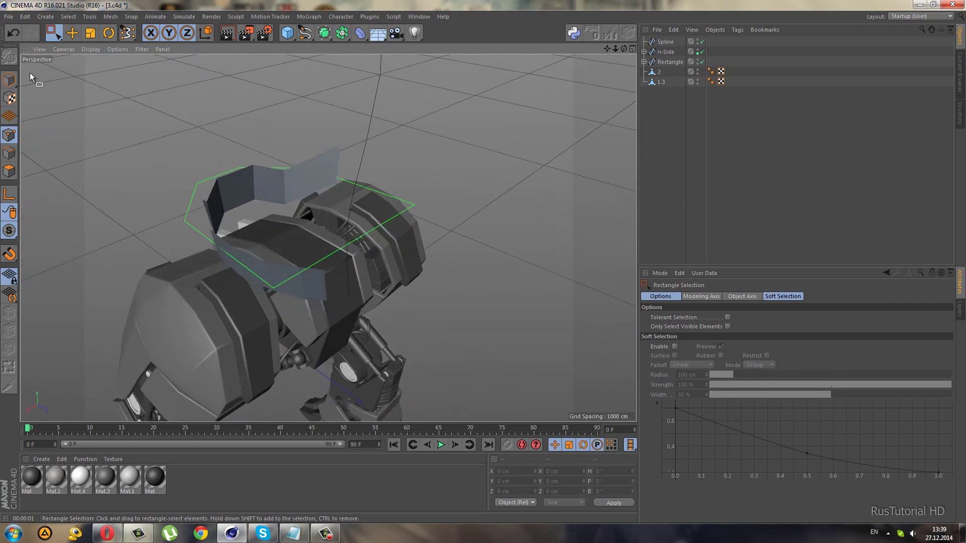
{"action": "left_click", "coordinate": [9, 79]}
{"action": "left_click", "coordinate": [252, 263]}
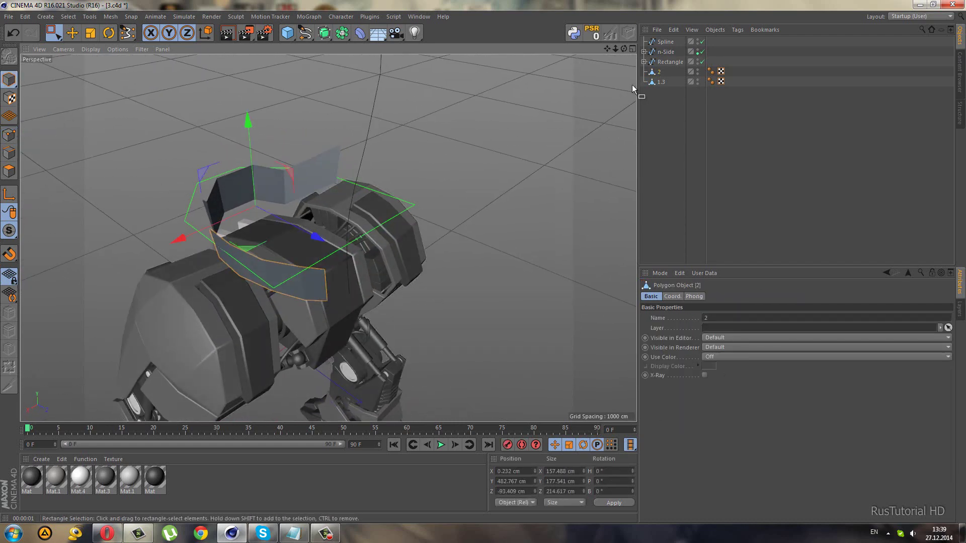
Add a Symmetry object, raise it to the head, and nest plate 2 under it.
{"action": "mouse_move", "coordinate": [342, 33]}
{"action": "left_mouse_down"}
{"action": "mouse_move", "coordinate": [393, 70]}
{"action": "mouse_move", "coordinate": [436, 83]}
{"action": "left_mouse_up"}
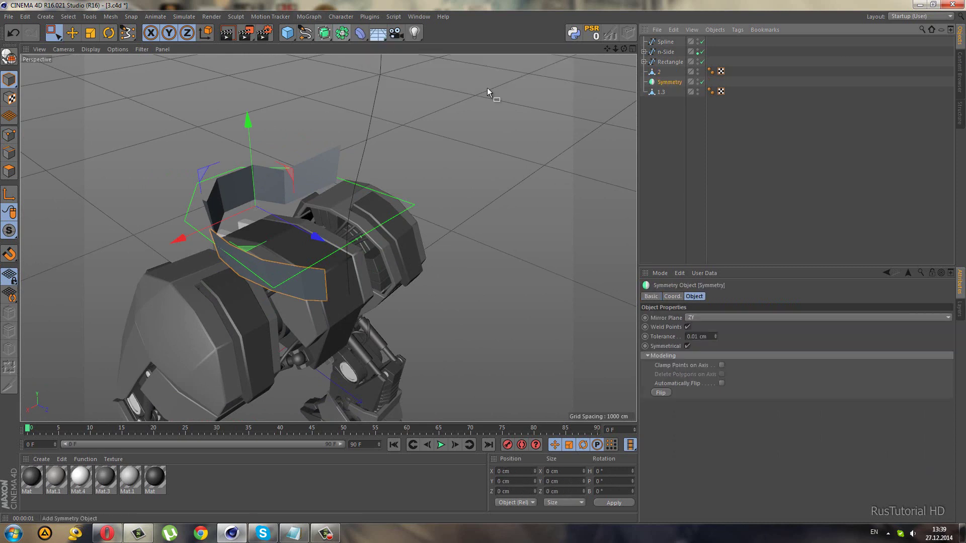
{"action": "mouse_move", "coordinate": [282, 279]}
{"action": "left_mouse_down"}
{"action": "mouse_move", "coordinate": [320, 116]}
{"action": "mouse_move", "coordinate": [331, 126]}
{"action": "left_mouse_up"}
{"action": "left_click", "coordinate": [659, 71]}
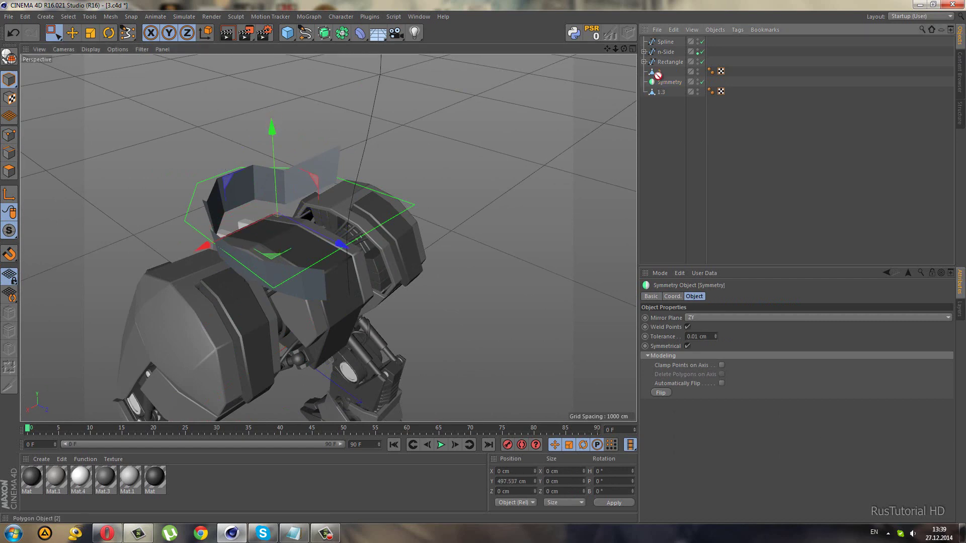
{"action": "left_click_drag", "start_coordinate": [659, 72], "coordinate": [660, 83]}
{"action": "mouse_move", "coordinate": [513, 151]}
{"action": "left_mouse_down", "text": "alt"}
{"action": "mouse_move", "coordinate": [363, 152]}
{"action": "mouse_move", "coordinate": [318, 119]}
{"action": "mouse_move", "coordinate": [352, 138]}
{"action": "mouse_move", "coordinate": [336, 178]}
{"action": "mouse_move", "coordinate": [239, 150]}
{"action": "mouse_move", "coordinate": [294, 186]}
{"action": "mouse_move", "coordinate": [368, 176]}
{"action": "mouse_move", "coordinate": [445, 184]}
{"action": "left_mouse_up", "text": "alt"}
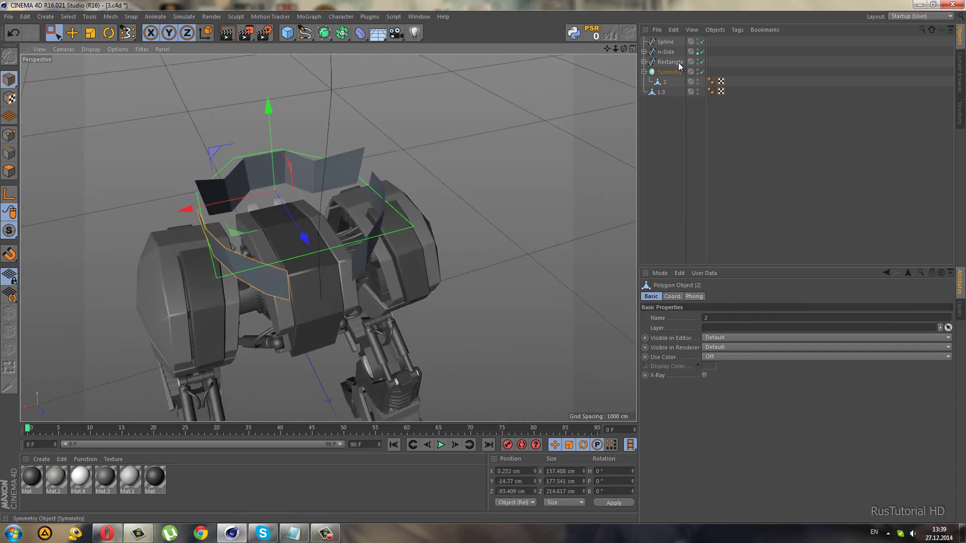
Add the n-Side and Rectangle splines to the purple layer 'Layer' and verify it in Layers.
{"action": "left_click", "coordinate": [693, 53]}
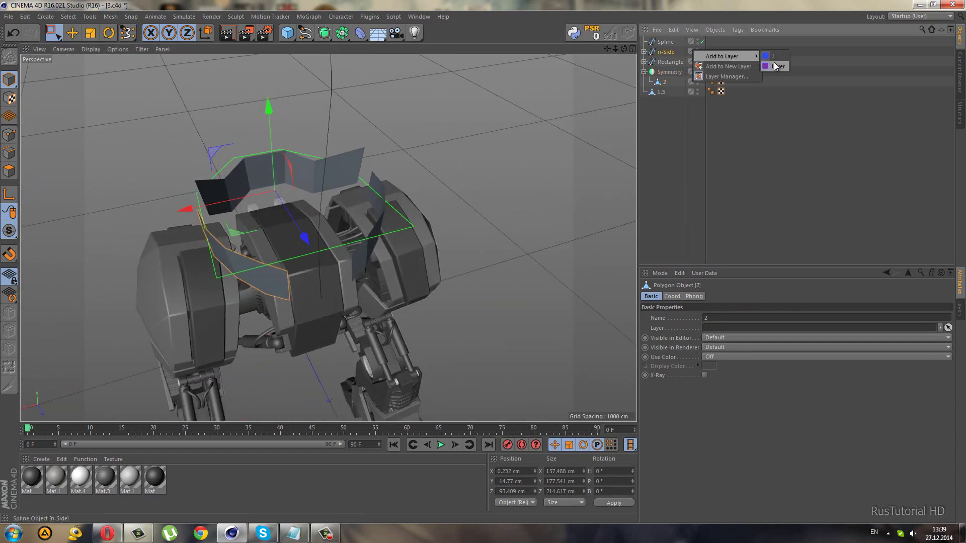
{"action": "left_click", "coordinate": [775, 65]}
{"action": "left_click", "coordinate": [693, 62]}
{"action": "left_click", "coordinate": [778, 76]}
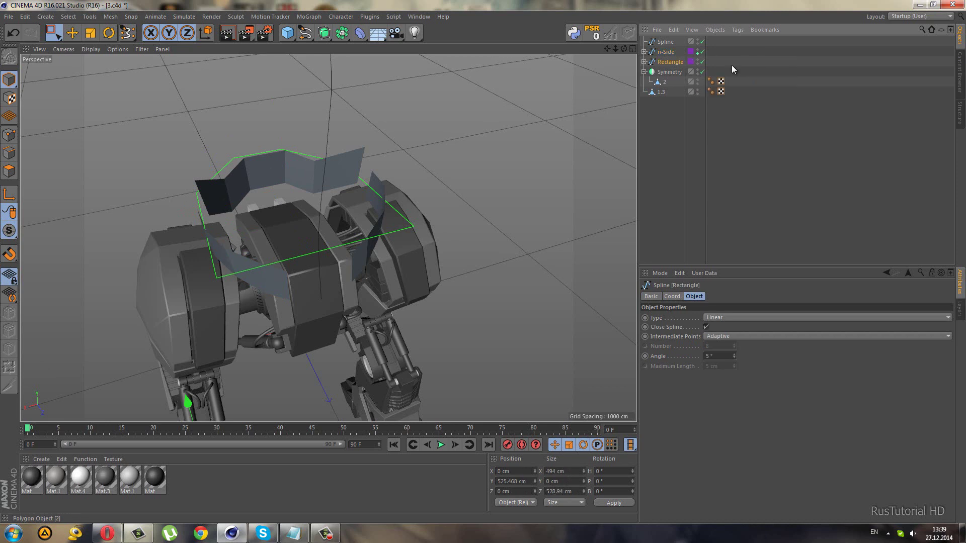
{"action": "left_click", "coordinate": [960, 317]}
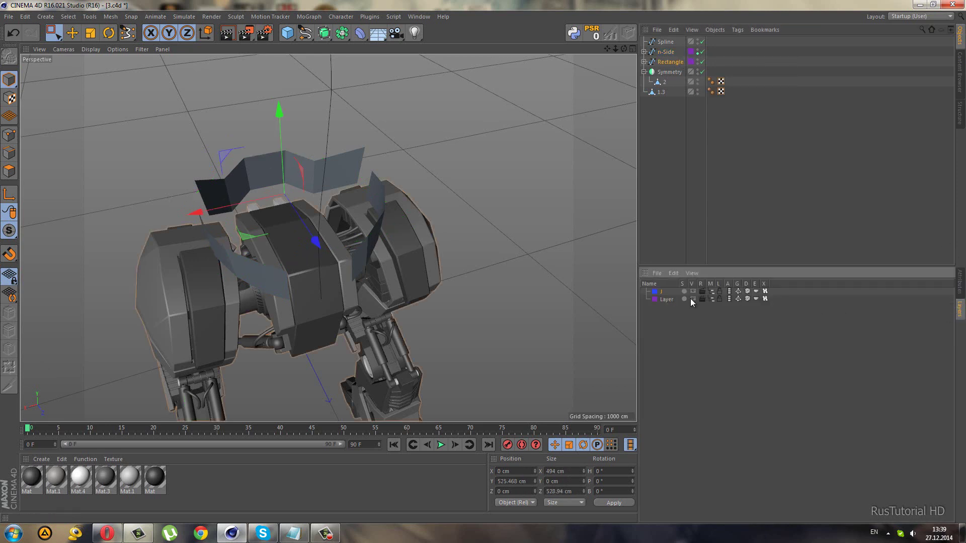
{"action": "left_click", "coordinate": [692, 300]}
{"action": "left_click", "coordinate": [961, 282]}
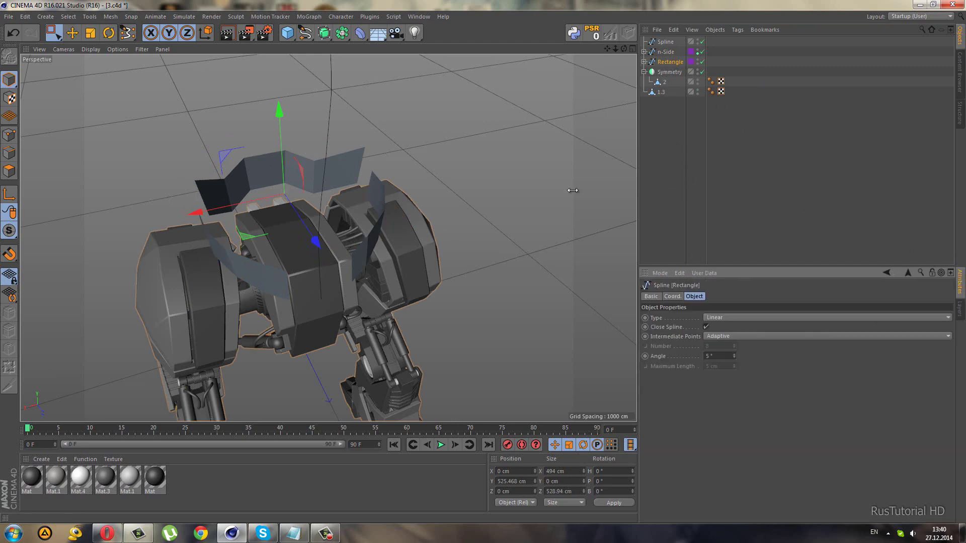
{"action": "mouse_move", "coordinate": [571, 191]}
{"action": "left_mouse_down", "text": "alt"}
{"action": "mouse_move", "coordinate": [447, 218]}
{"action": "mouse_move", "coordinate": [476, 208]}
{"action": "mouse_move", "coordinate": [466, 218]}
{"action": "mouse_move", "coordinate": [368, 210]}
{"action": "mouse_move", "coordinate": [346, 234]}
{"action": "mouse_move", "coordinate": [418, 207]}
{"action": "left_mouse_up", "text": "alt"}
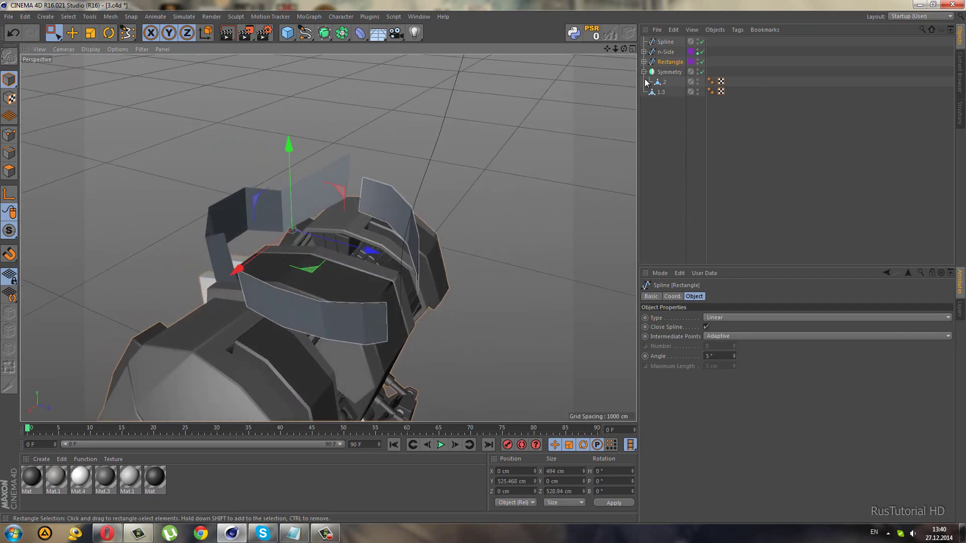
Duplicate plate 2, centre its axis, and lift the copy to Y 105.883 cm.
{"action": "left_click", "coordinate": [657, 85]}
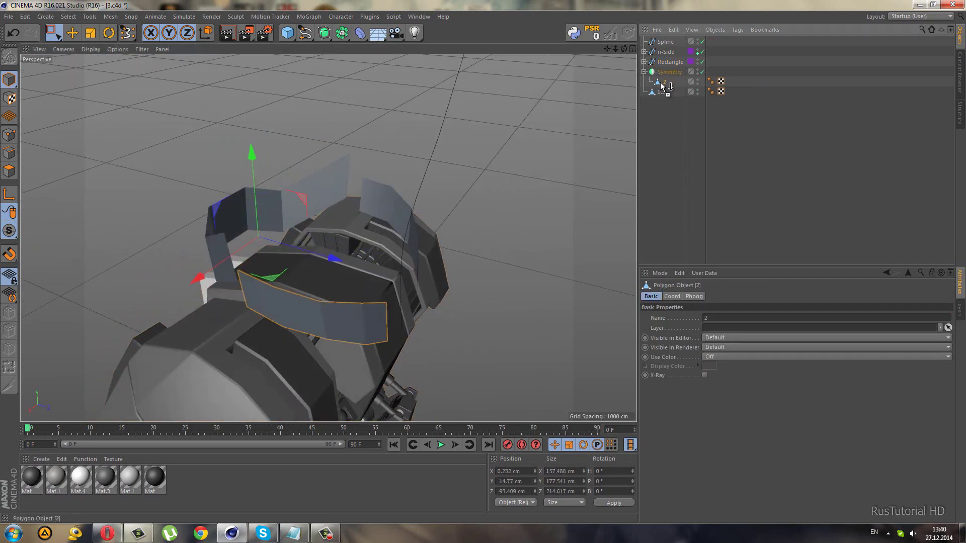
{"action": "left_click_drag", "start_coordinate": [662, 86], "coordinate": [663, 83], "text": "ctrl"}
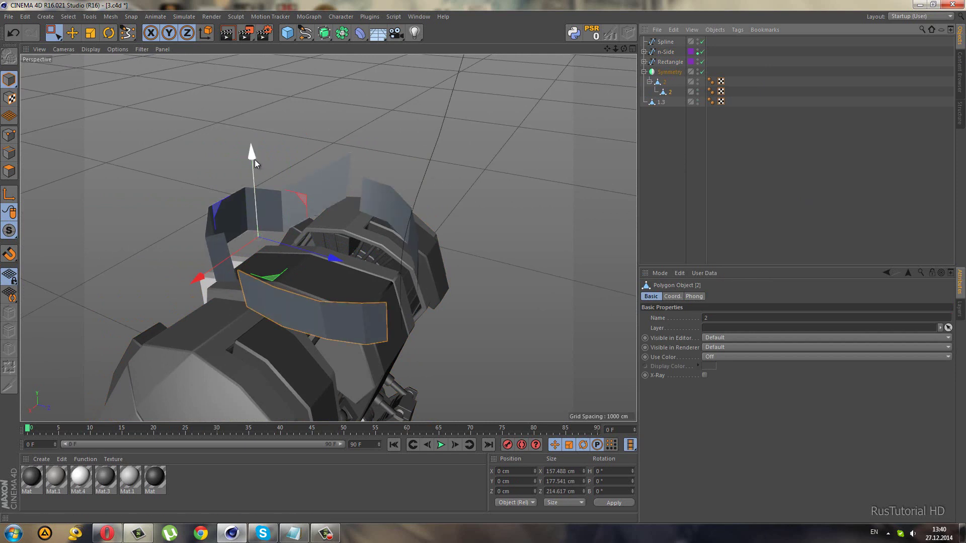
{"action": "left_click_drag", "start_coordinate": [255, 159], "coordinate": [273, 108]}
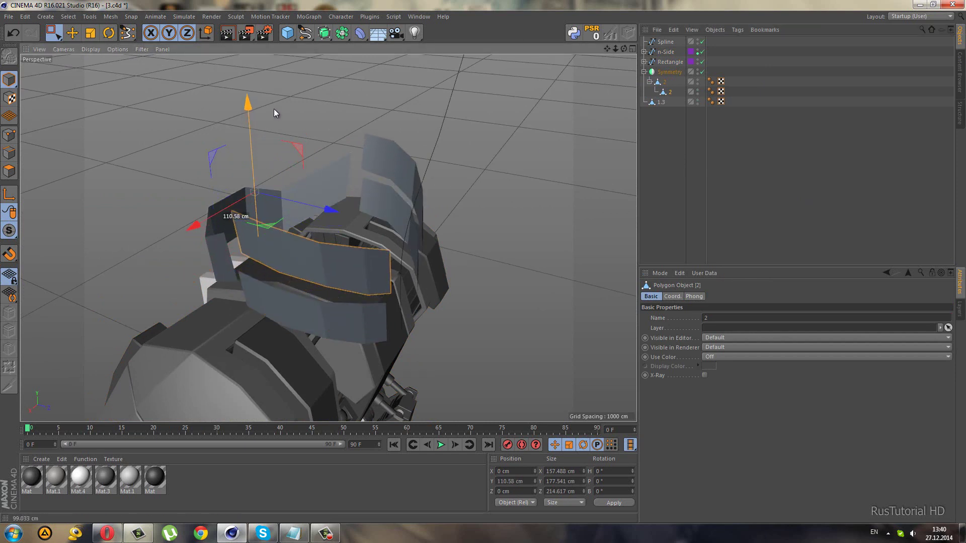
{"action": "key", "text": "ctrl+z"}
{"action": "left_click", "coordinate": [110, 17]}
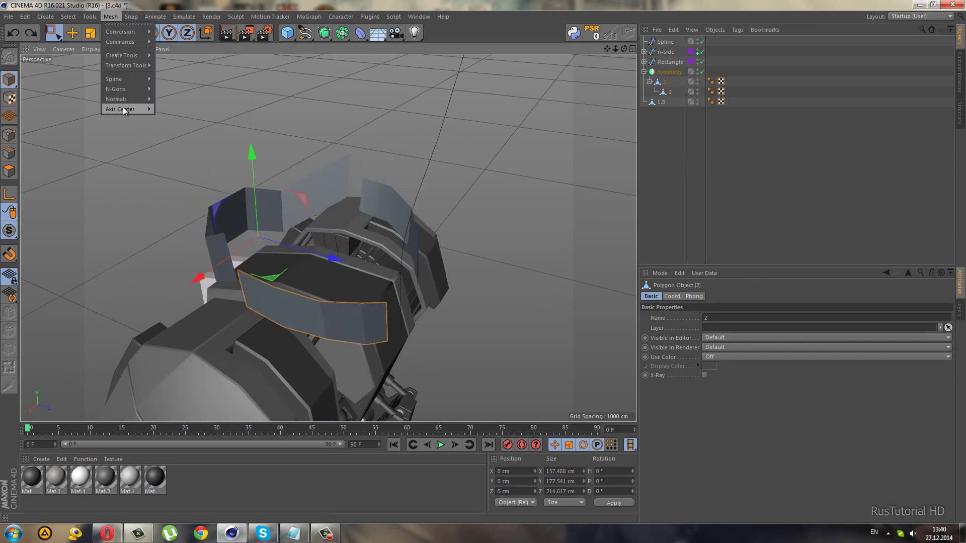
{"action": "left_click", "coordinate": [168, 130]}
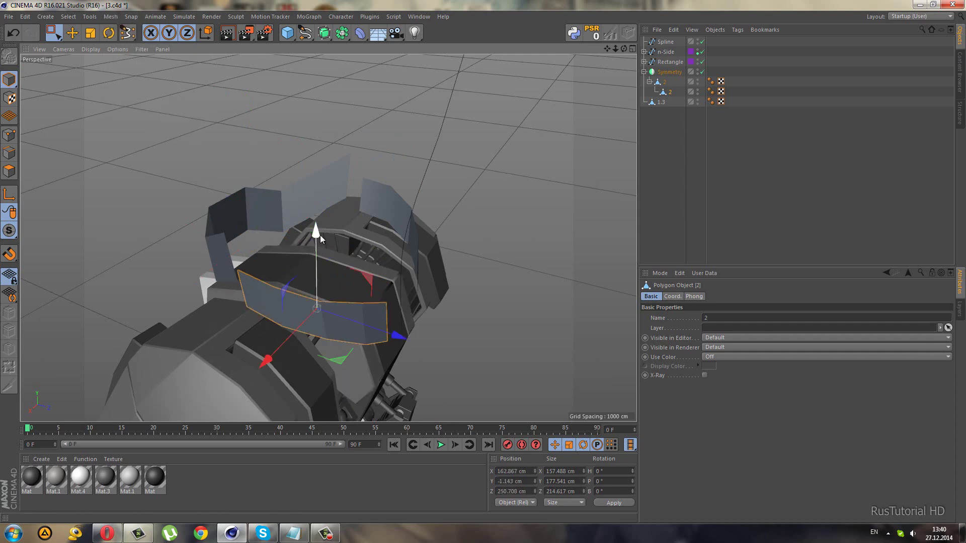
{"action": "left_click_drag", "start_coordinate": [320, 235], "coordinate": [316, 190]}
In the Right view, lift the raised plate slightly and shift its middle and edge points back.
{"action": "middle_click", "coordinate": [237, 329]}
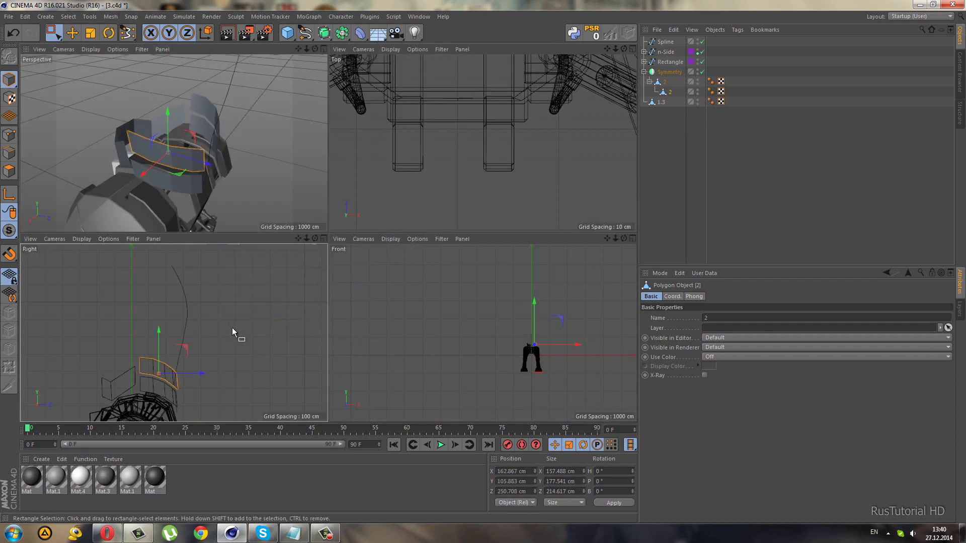
{"action": "scroll", "coordinate": [286, 357], "scroll_direction": "up", "scroll_amount": 3}
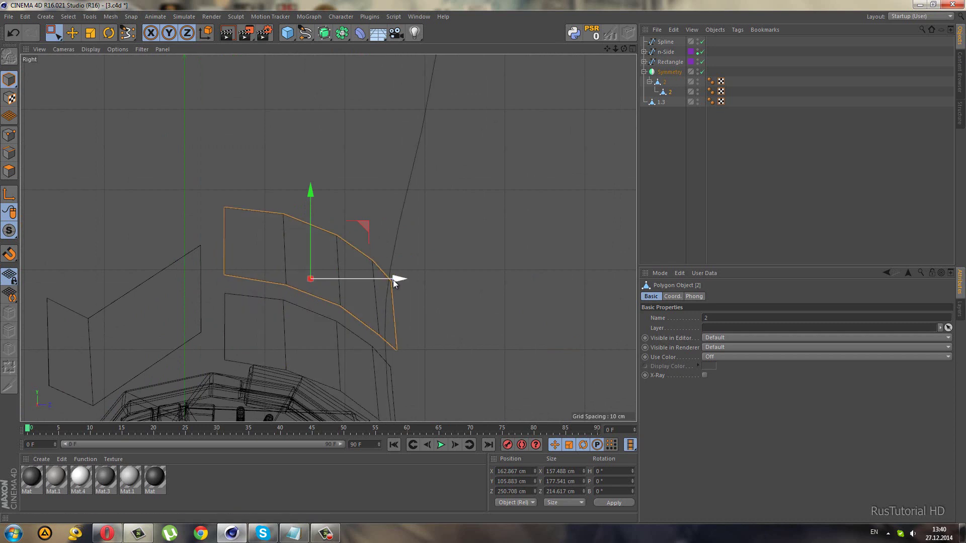
{"action": "left_click_drag", "start_coordinate": [306, 195], "coordinate": [307, 188]}
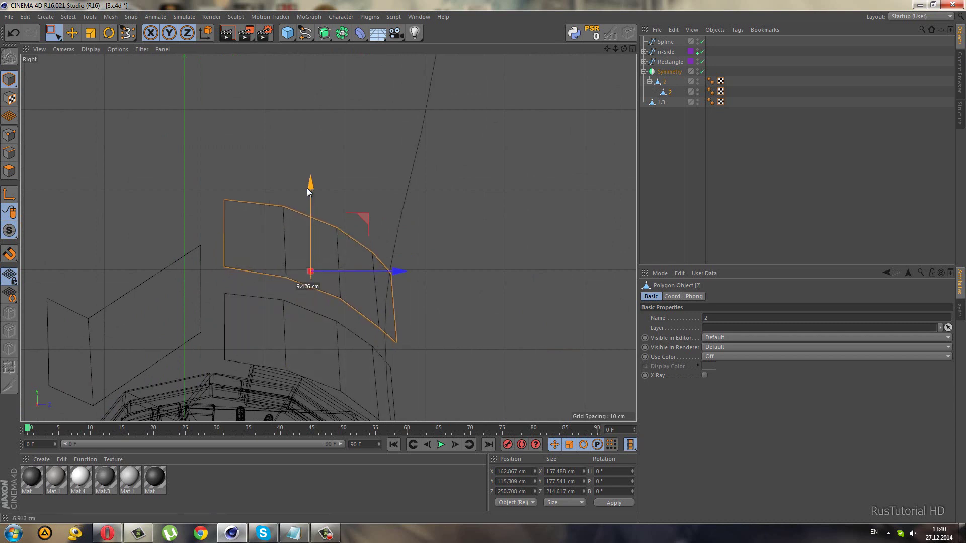
{"action": "left_click", "coordinate": [7, 137]}
{"action": "left_click_drag", "start_coordinate": [292, 285], "coordinate": [292, 285]}
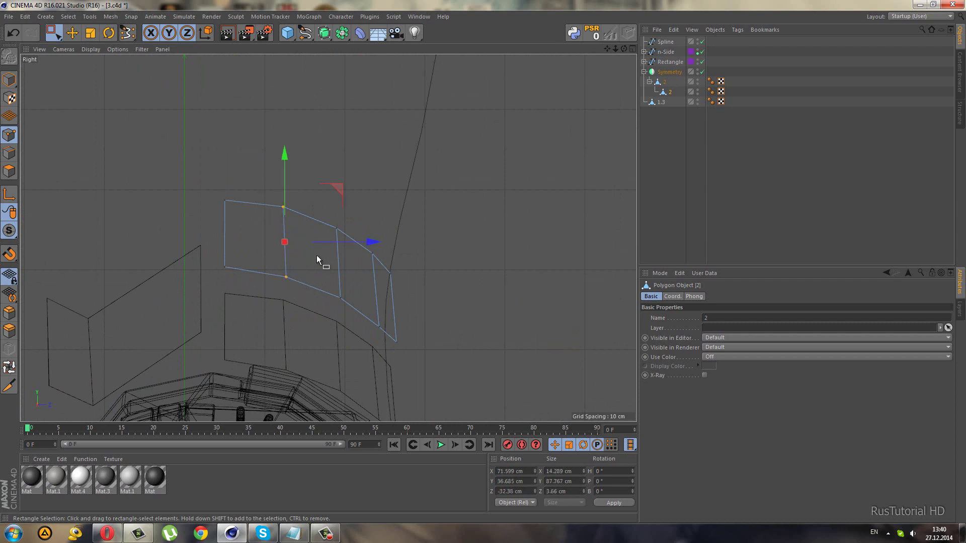
{"action": "left_click_drag", "start_coordinate": [324, 243], "coordinate": [320, 244]}
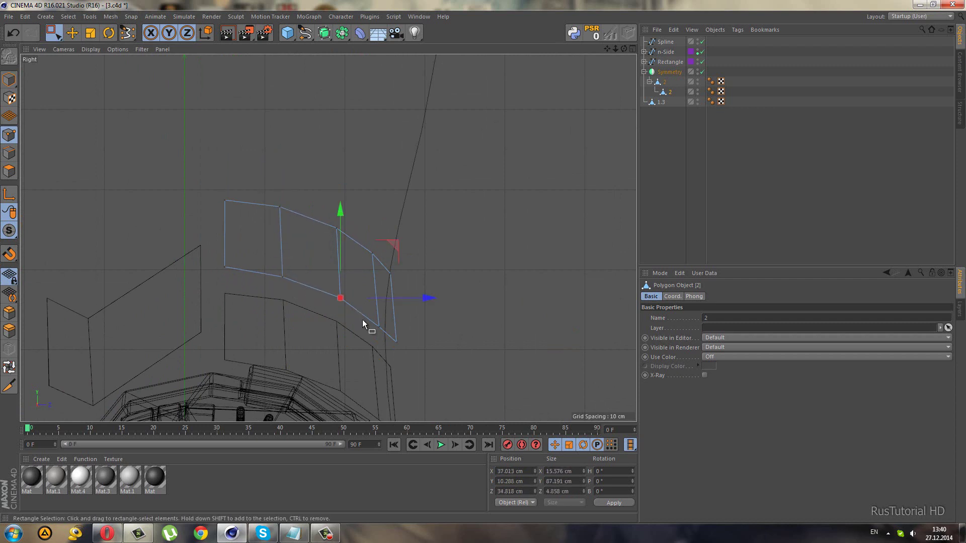
{"action": "left_click_drag", "start_coordinate": [382, 262], "coordinate": [378, 270]}
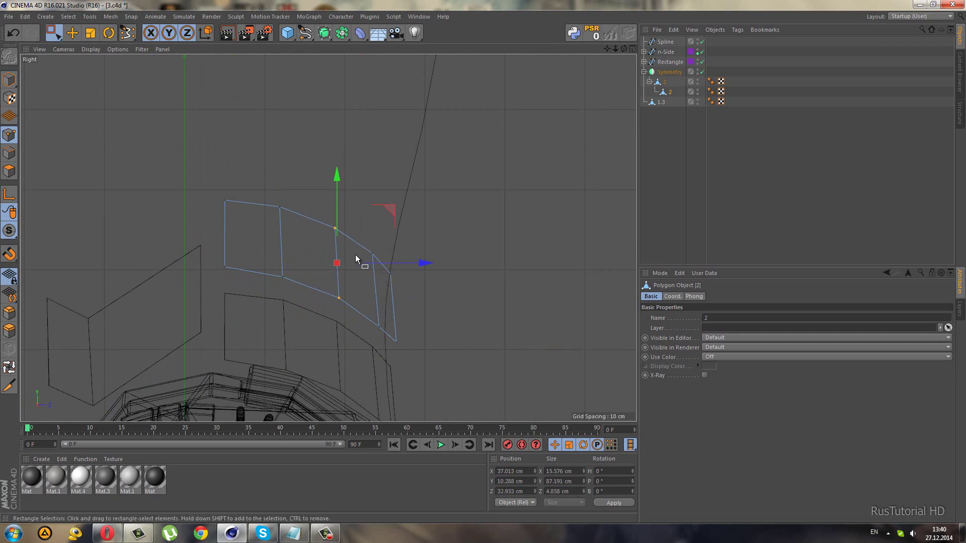
{"action": "middle_click_drag", "start_coordinate": [371, 322], "coordinate": [354, 289], "text": "alt"}
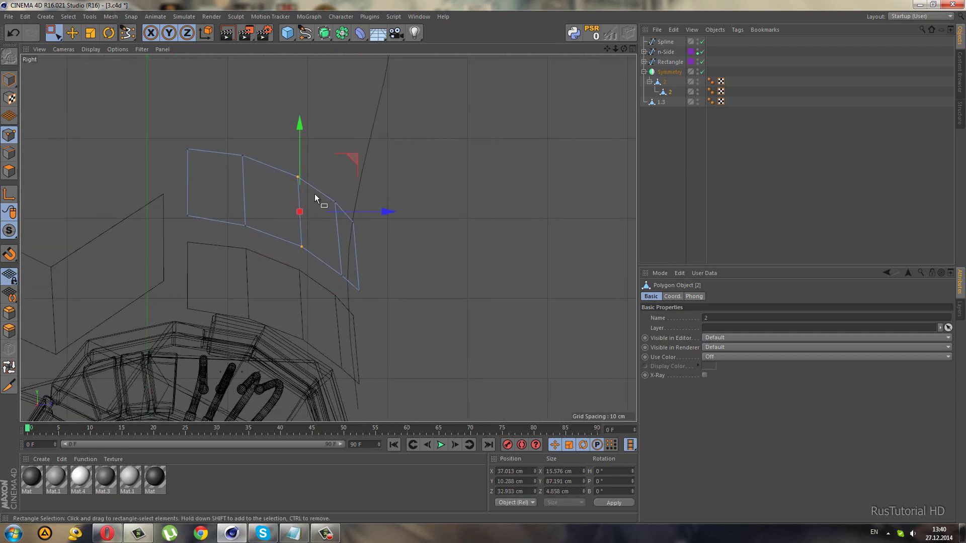
Pull the plate's front-end points to the left and raise them.
{"action": "left_click_drag", "start_coordinate": [342, 255], "coordinate": [343, 257]}
{"action": "scroll", "coordinate": [356, 283], "scroll_direction": "up", "scroll_amount": 3}
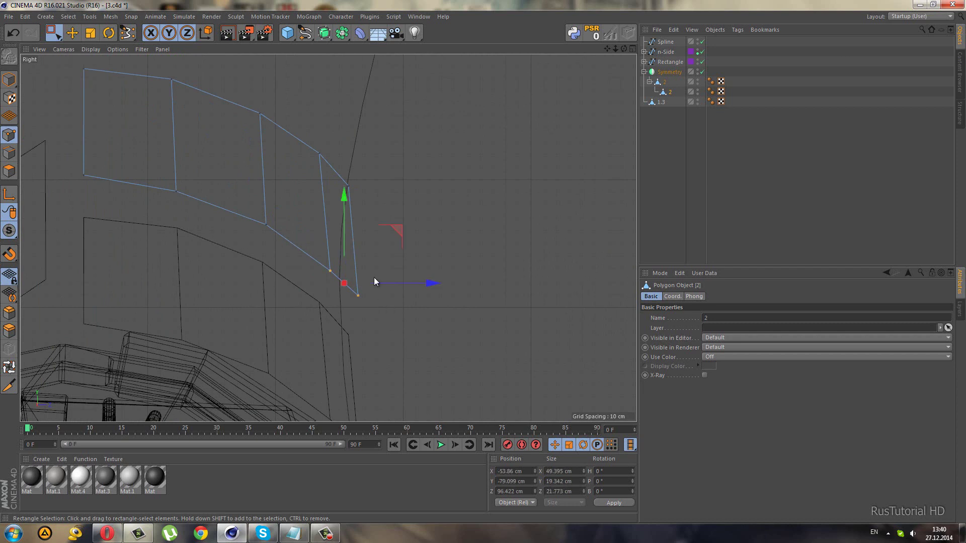
{"action": "left_click_drag", "start_coordinate": [424, 282], "coordinate": [402, 285]}
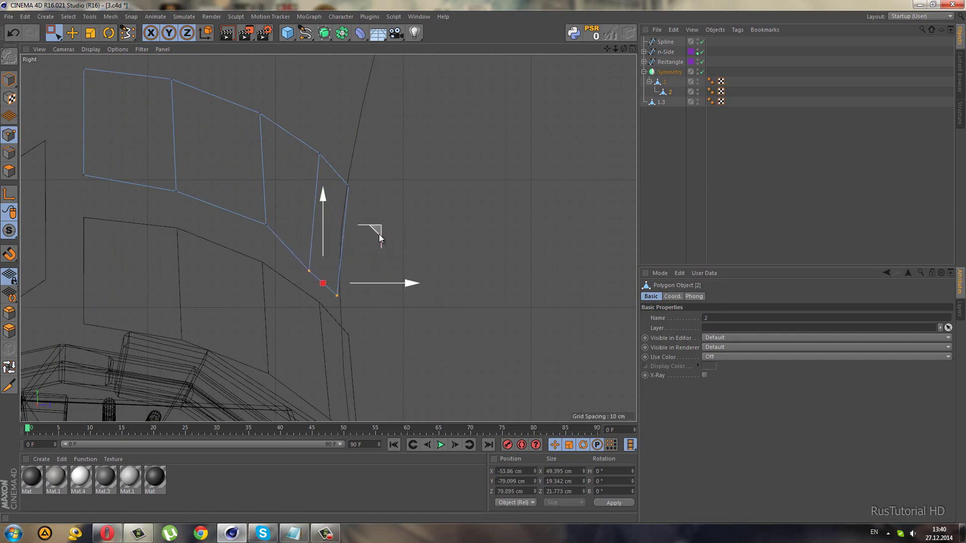
{"action": "left_click_drag", "start_coordinate": [379, 234], "coordinate": [384, 216]}
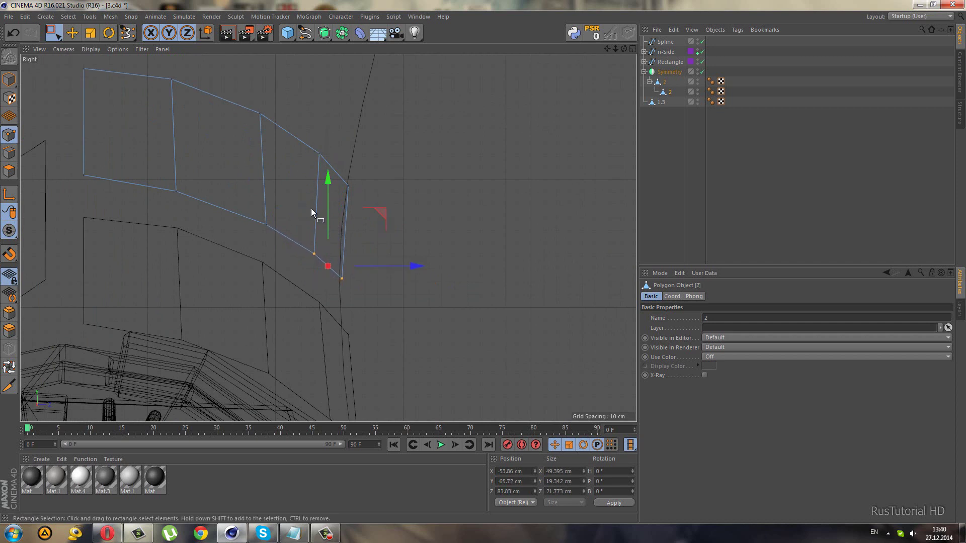
{"action": "middle_click_drag", "start_coordinate": [357, 219], "coordinate": [294, 200], "text": "alt"}
Fine-tune one corner point up and forward, then return to the Perspective view.
{"action": "left_click", "coordinate": [272, 291]}
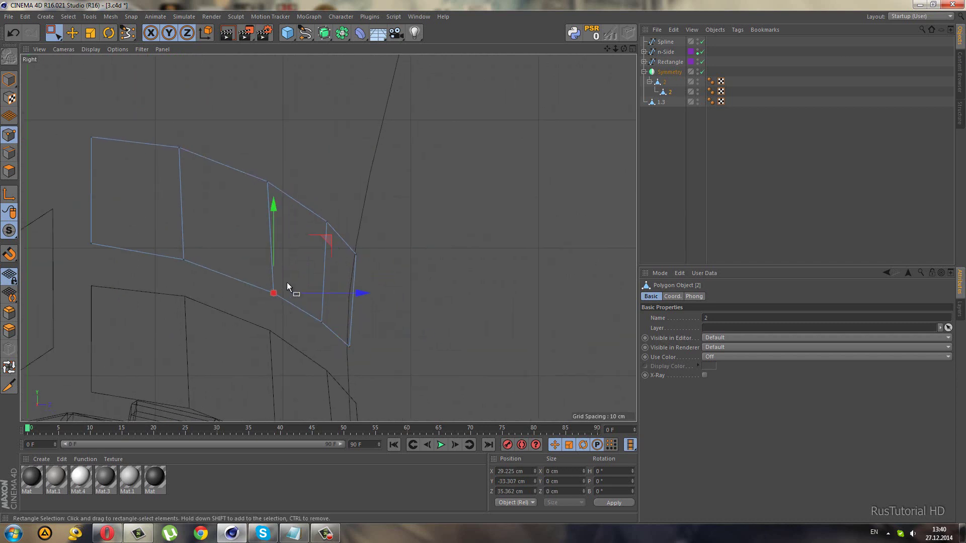
{"action": "left_click_drag", "start_coordinate": [326, 242], "coordinate": [321, 240]}
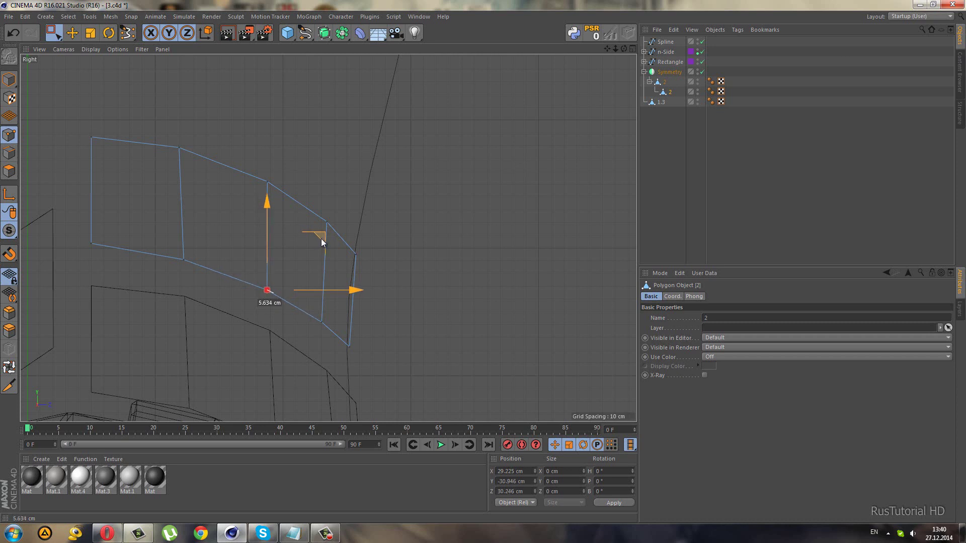
{"action": "left_click_drag", "start_coordinate": [321, 239], "coordinate": [321, 239]}
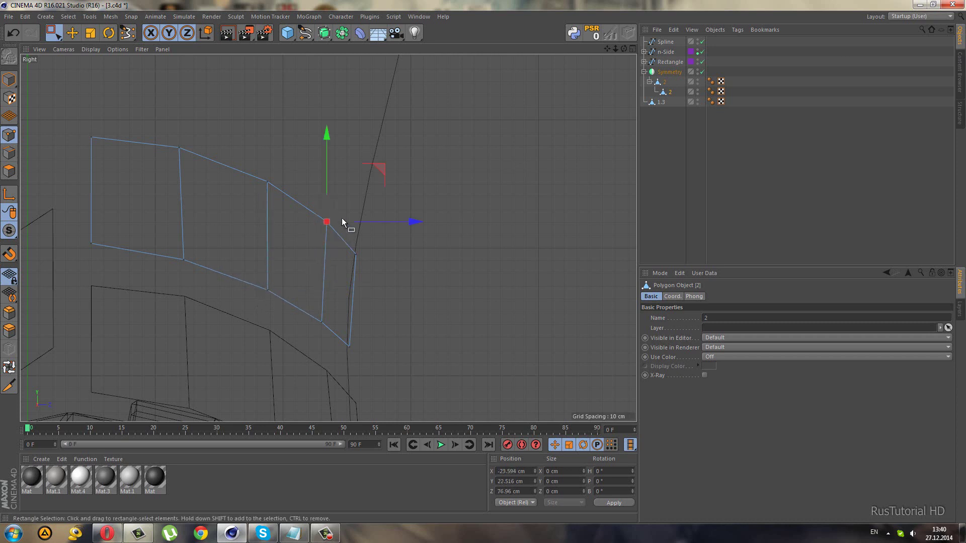
{"action": "left_click_drag", "start_coordinate": [375, 166], "coordinate": [370, 161]}
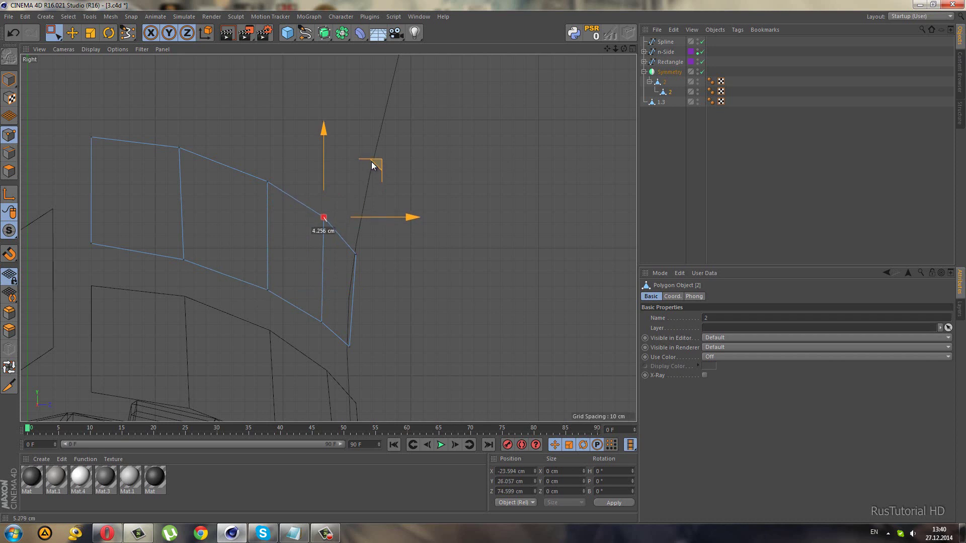
{"action": "left_click_drag", "start_coordinate": [370, 161], "coordinate": [381, 168]}
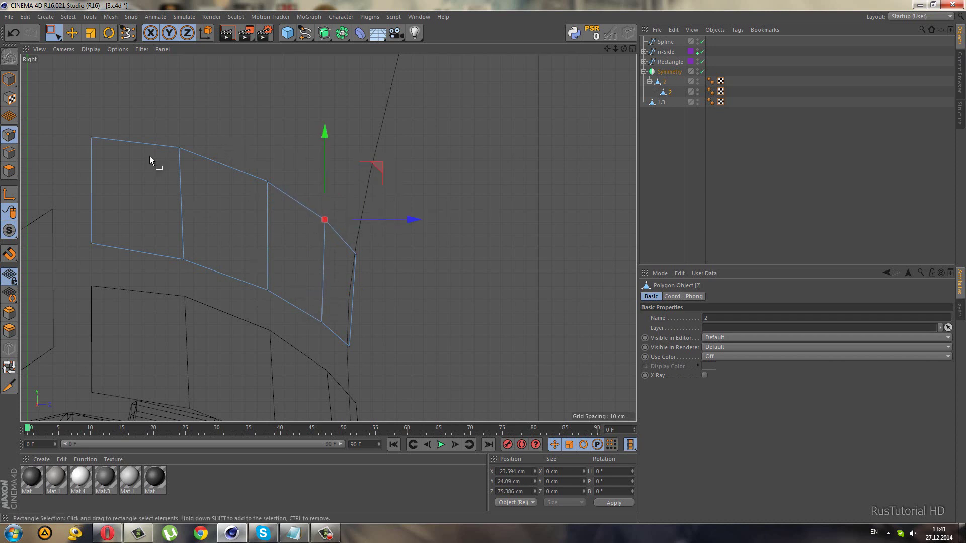
{"action": "key", "text": "F1"}
{"action": "mouse_move", "coordinate": [350, 288]}
{"action": "left_mouse_down", "text": "alt"}
{"action": "mouse_move", "coordinate": [281, 230]}
{"action": "mouse_move", "coordinate": [216, 234]}
{"action": "mouse_move", "coordinate": [261, 229]}
{"action": "left_mouse_up", "text": "alt"}
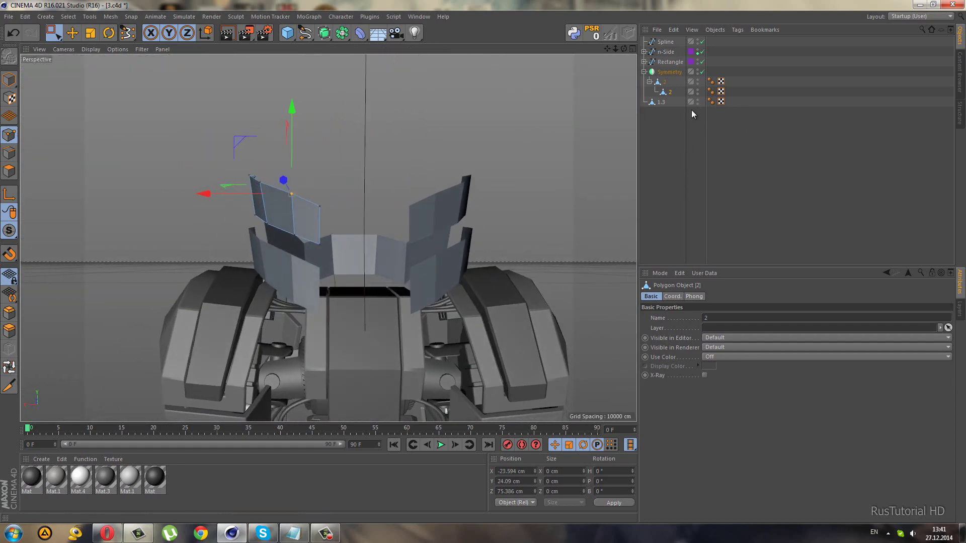
Shift both upper plate 2 objects about 18.9 cm along X and check their placement.
{"action": "left_click", "coordinate": [664, 82], "text": "ctrl"}
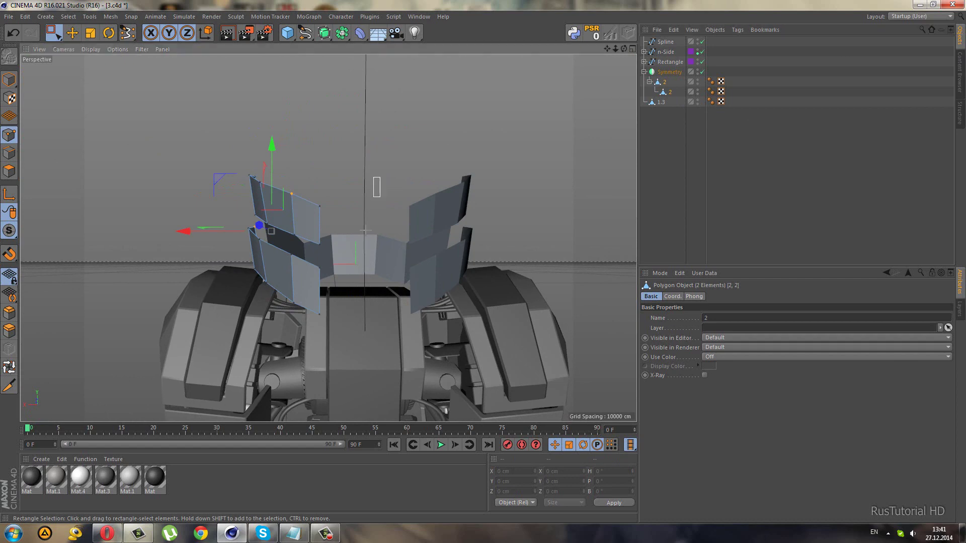
{"action": "left_click_drag", "start_coordinate": [280, 261], "coordinate": [290, 261]}
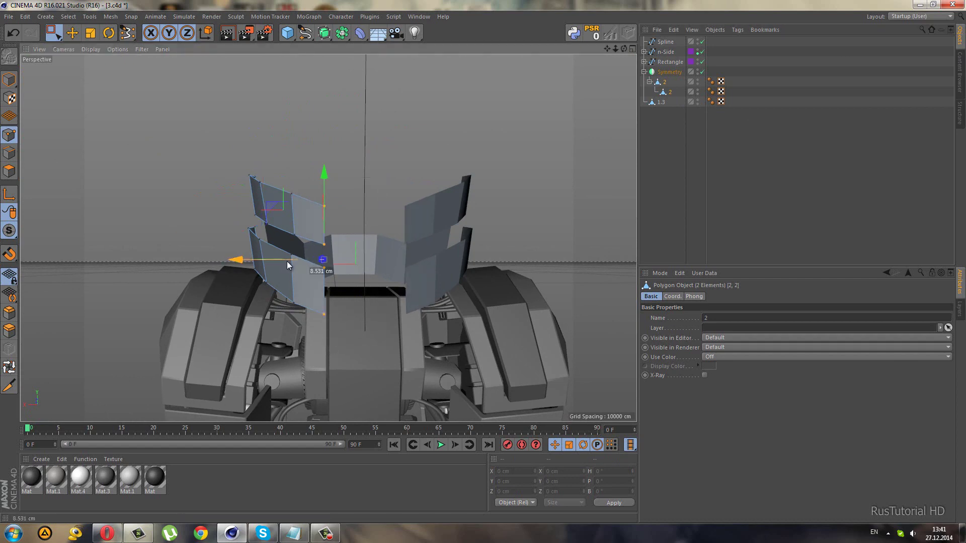
{"action": "mouse_move", "coordinate": [343, 285]}
{"action": "left_mouse_down", "text": "alt"}
{"action": "mouse_move", "coordinate": [502, 341]}
{"action": "mouse_move", "coordinate": [493, 369]}
{"action": "mouse_move", "coordinate": [460, 340]}
{"action": "mouse_move", "coordinate": [443, 352]}
{"action": "mouse_move", "coordinate": [454, 317]}
{"action": "left_mouse_up", "text": "alt"}
{"action": "left_click", "coordinate": [642, 241]}
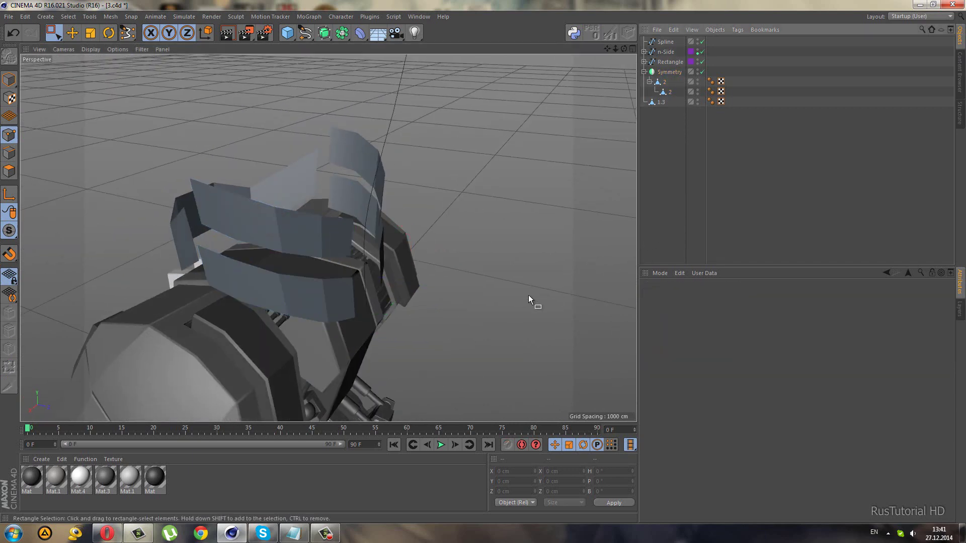
{"action": "mouse_move", "coordinate": [528, 295]}
{"action": "left_mouse_down", "text": "alt"}
{"action": "mouse_move", "coordinate": [378, 269]}
{"action": "mouse_move", "coordinate": [468, 265]}
{"action": "mouse_move", "coordinate": [442, 245]}
{"action": "mouse_move", "coordinate": [415, 261]}
{"action": "mouse_move", "coordinate": [581, 192]}
{"action": "left_mouse_up", "text": "alt"}
{"action": "left_click", "coordinate": [661, 102]}
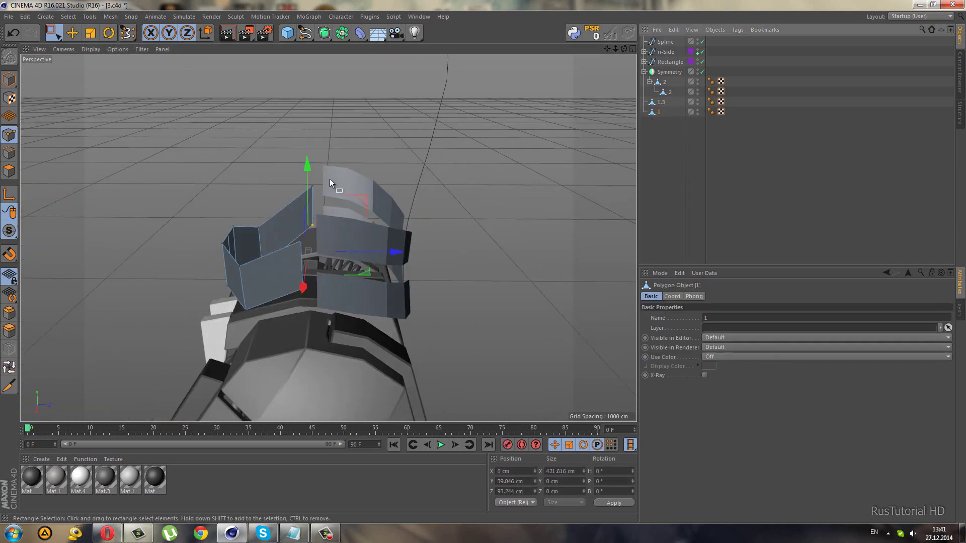
Raise plate object 1 well above the helmet and move it about 5.8 cm back along Z.
{"action": "left_click", "coordinate": [9, 79]}
{"action": "left_click_drag", "start_coordinate": [267, 179], "coordinate": [276, 131]}
{"action": "middle_click", "coordinate": [241, 234]}
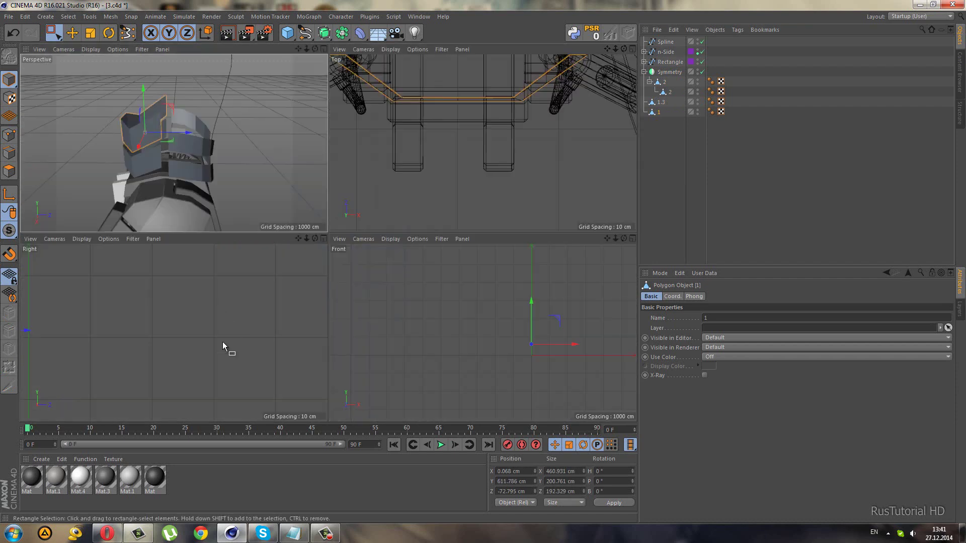
{"action": "middle_click", "coordinate": [223, 342]}
{"action": "scroll", "coordinate": [346, 306], "scroll_direction": "down", "scroll_amount": 3}
{"action": "scroll", "coordinate": [315, 307], "scroll_direction": "up", "scroll_amount": 1}
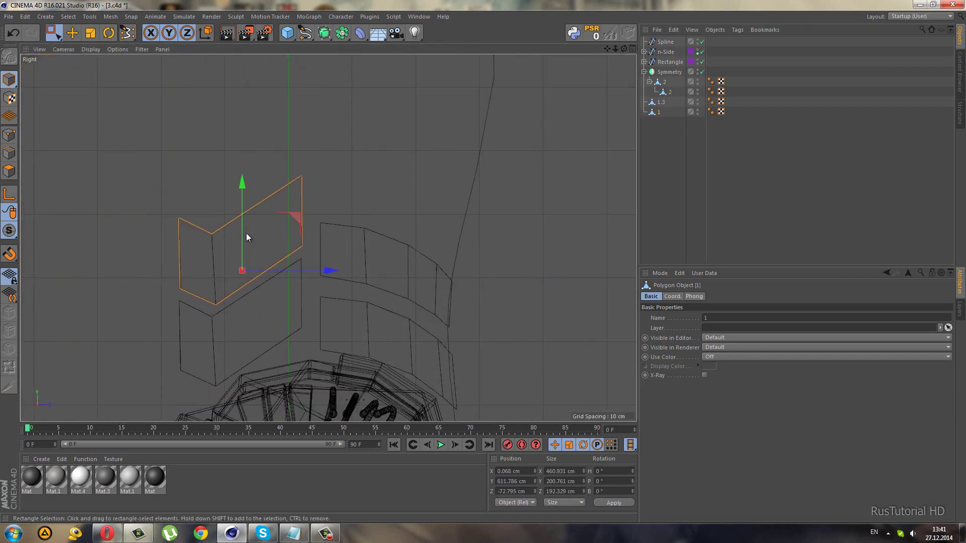
{"action": "scroll", "coordinate": [247, 237], "scroll_direction": "up", "scroll_amount": 2}
{"action": "left_click_drag", "start_coordinate": [241, 201], "coordinate": [239, 196]}
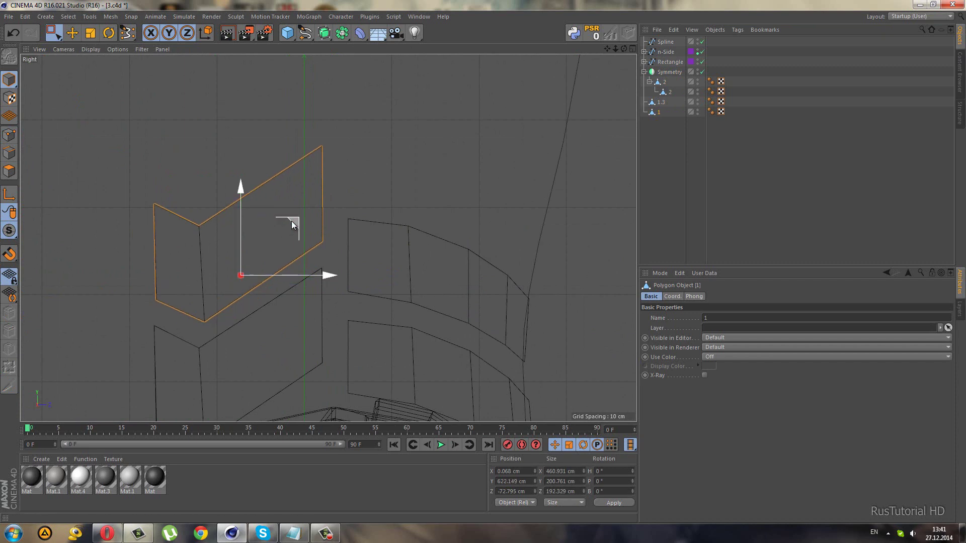
{"action": "left_click_drag", "start_coordinate": [326, 276], "coordinate": [321, 275]}
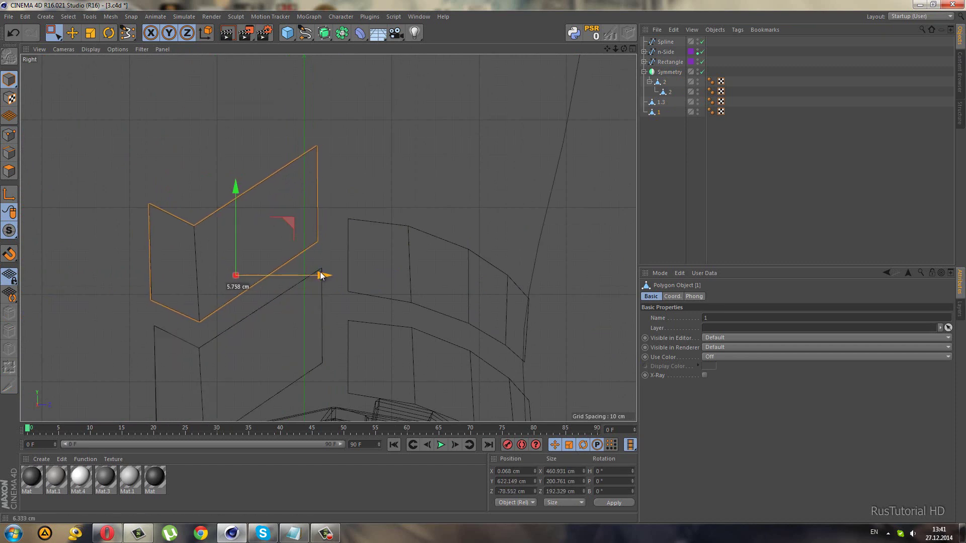
Pull plate 1's vertices along Z into a pointed V-shaped crest, then inspect it in Perspective.
{"action": "left_click", "coordinate": [16, 133]}
{"action": "left_click", "coordinate": [149, 204]}
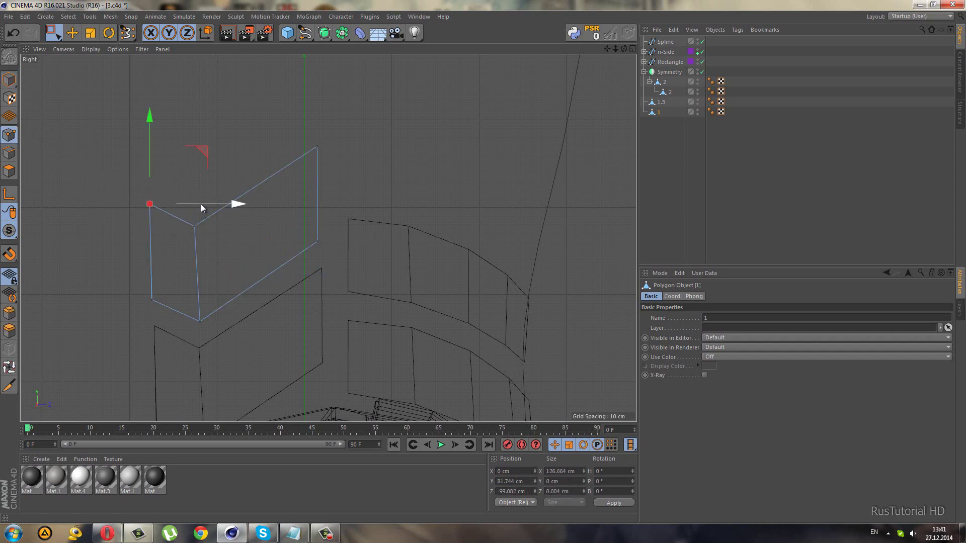
{"action": "left_click_drag", "start_coordinate": [198, 204], "coordinate": [195, 207]}
{"action": "scroll", "coordinate": [232, 232], "scroll_direction": "down", "scroll_amount": 2}
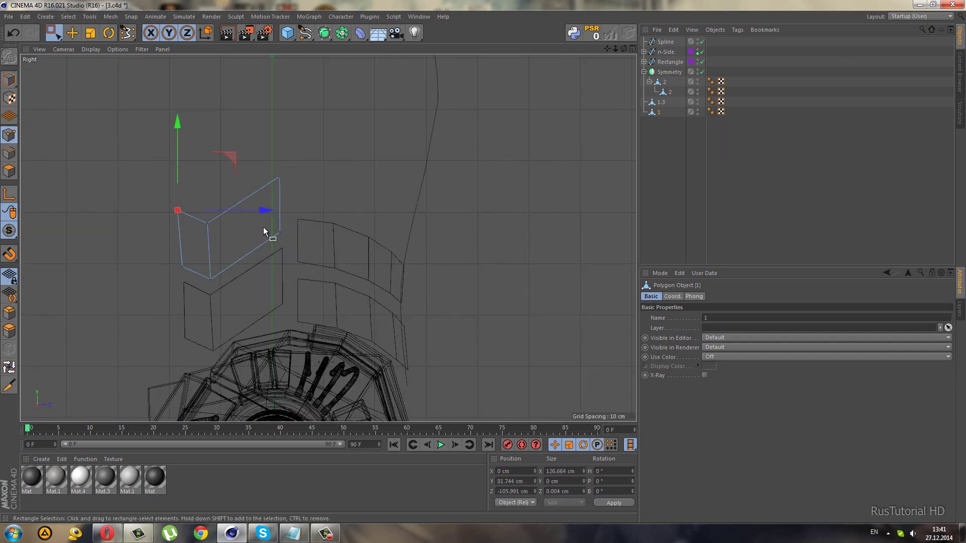
{"action": "scroll", "coordinate": [267, 227], "scroll_direction": "up", "scroll_amount": 2}
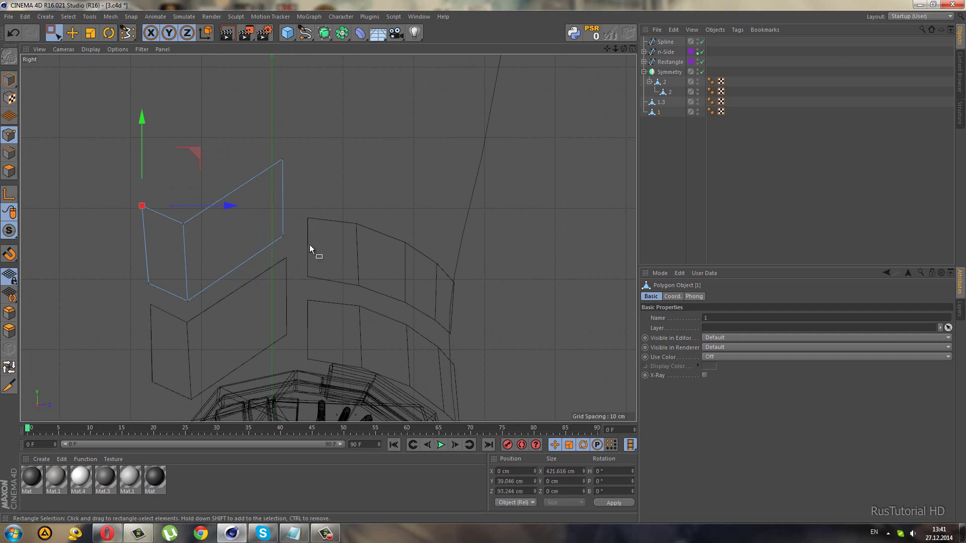
{"action": "left_click_drag", "start_coordinate": [330, 241], "coordinate": [331, 240]}
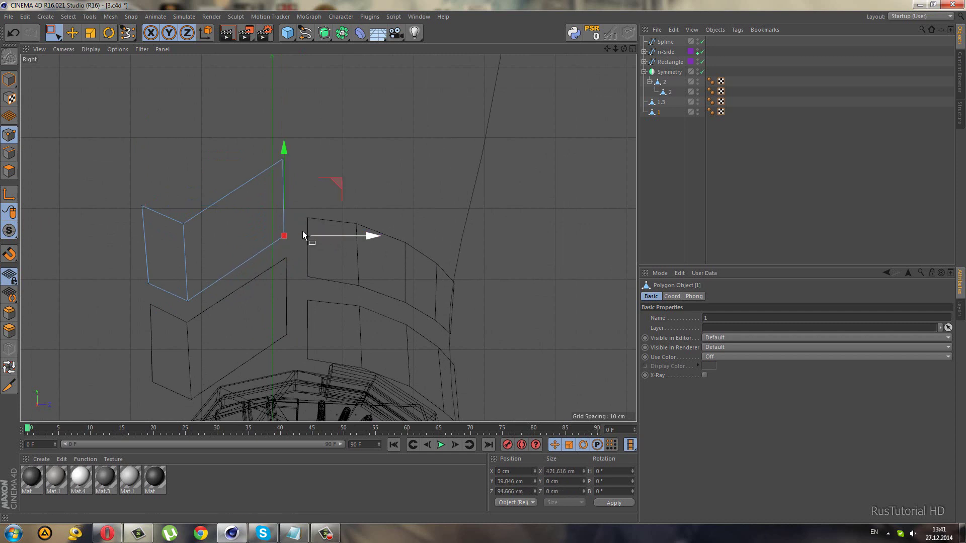
{"action": "key", "text": "ctrl+z"}
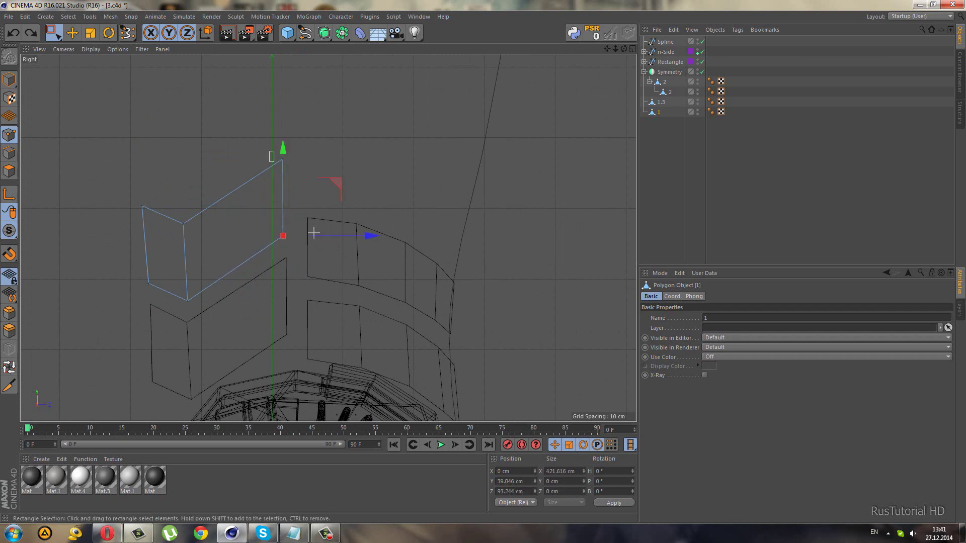
{"action": "left_click_drag", "start_coordinate": [334, 198], "coordinate": [339, 198]}
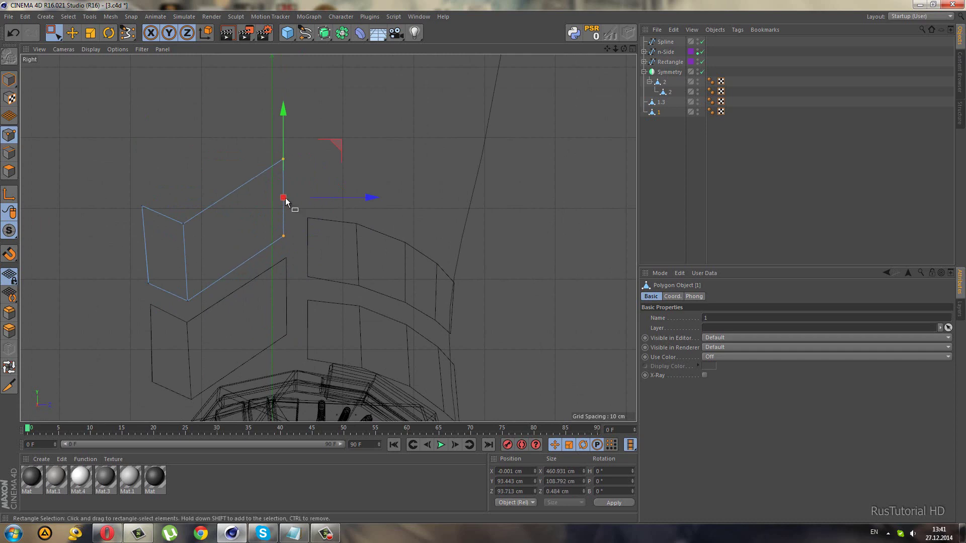
{"action": "middle_click", "coordinate": [162, 142]}
{"action": "key", "text": "F1"}
{"action": "left_click", "coordinate": [669, 213]}
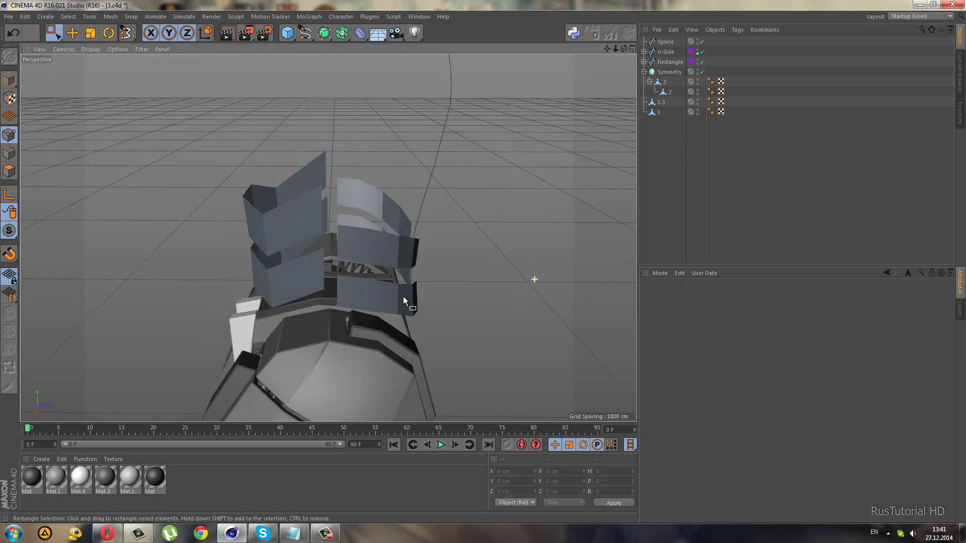
{"action": "mouse_move", "coordinate": [404, 297]}
{"action": "left_mouse_down", "text": "alt"}
{"action": "mouse_move", "coordinate": [340, 186]}
{"action": "mouse_move", "coordinate": [494, 216]}
{"action": "mouse_move", "coordinate": [482, 197]}
{"action": "mouse_move", "coordinate": [469, 213]}
{"action": "mouse_move", "coordinate": [247, 192]}
{"action": "left_mouse_up", "text": "alt"}
{"action": "left_click", "coordinate": [247, 191]}
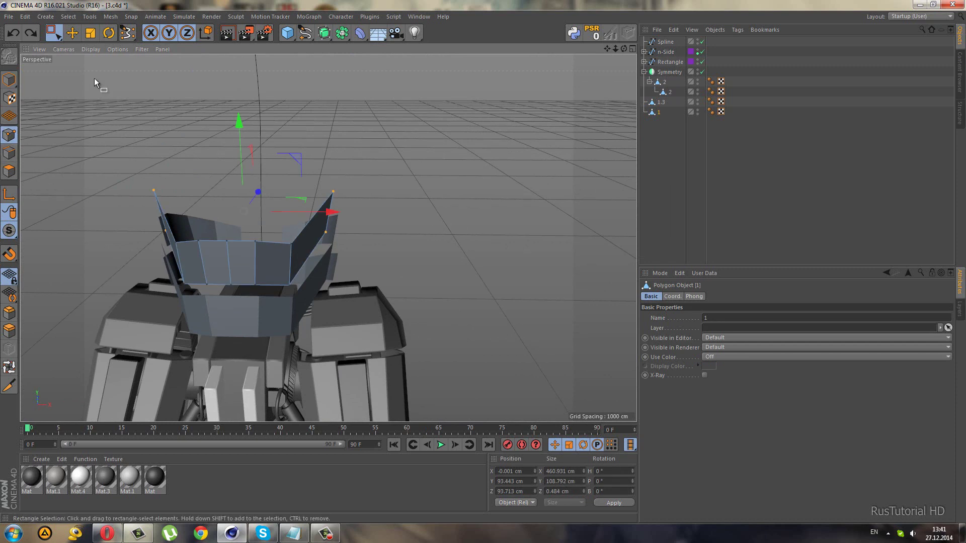
In the Front view, scale top plate 1 along X to about 109.5%.
{"action": "key", "text": "F5"}
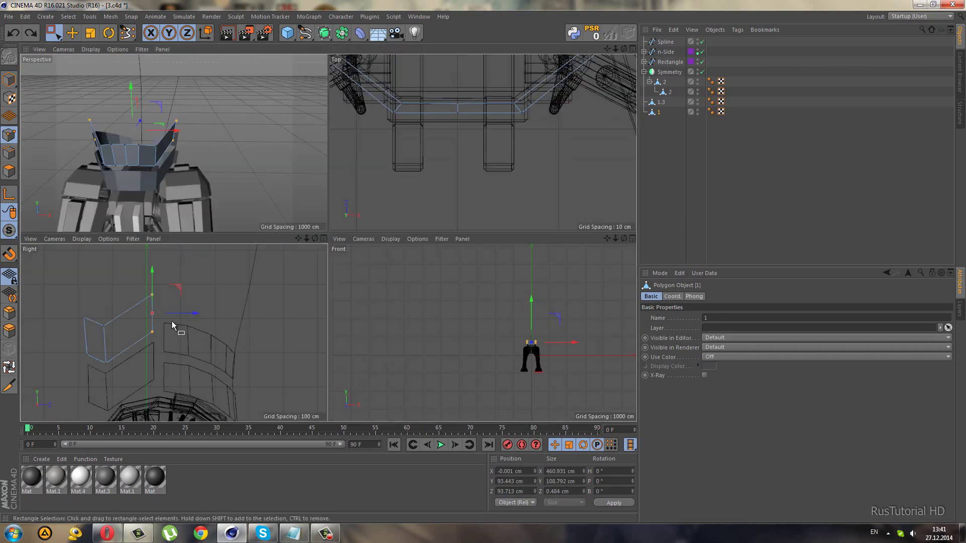
{"action": "middle_click", "coordinate": [577, 335]}
{"action": "scroll", "coordinate": [436, 234], "scroll_direction": "up", "scroll_amount": 3}
{"action": "scroll", "coordinate": [354, 206], "scroll_direction": "up", "scroll_amount": 2}
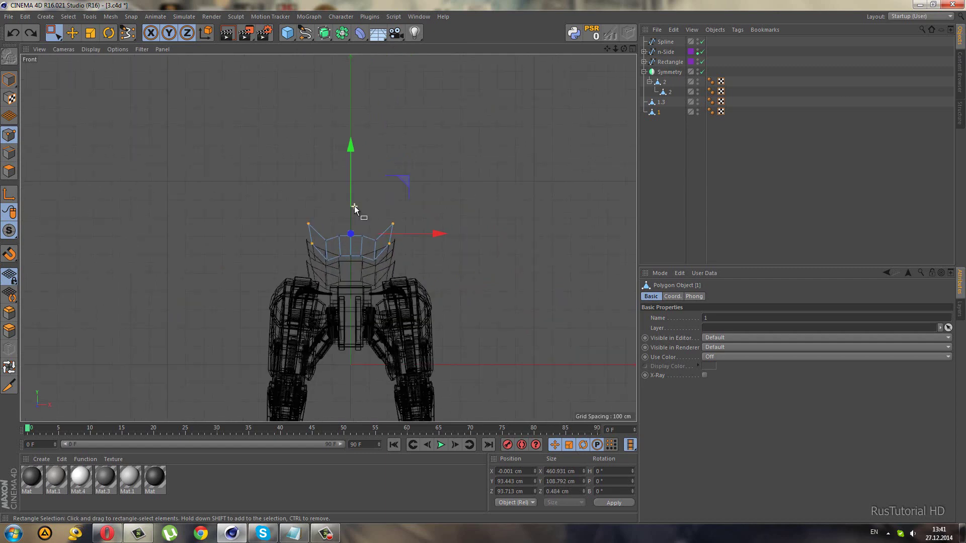
{"action": "scroll", "coordinate": [354, 214], "scroll_direction": "up", "scroll_amount": 2}
{"action": "scroll", "coordinate": [358, 313], "scroll_direction": "up", "scroll_amount": 1}
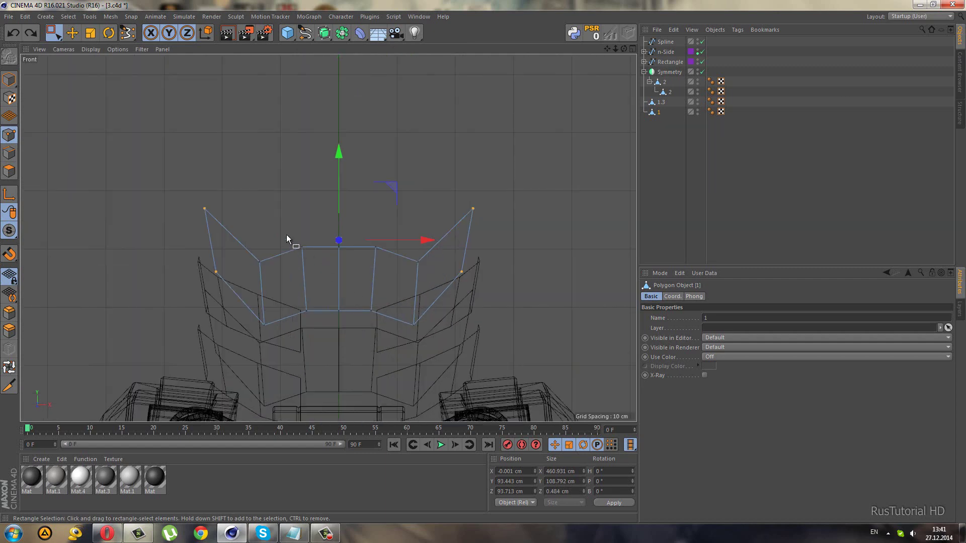
{"action": "left_click", "coordinate": [9, 79]}
{"action": "left_click", "coordinate": [90, 33]}
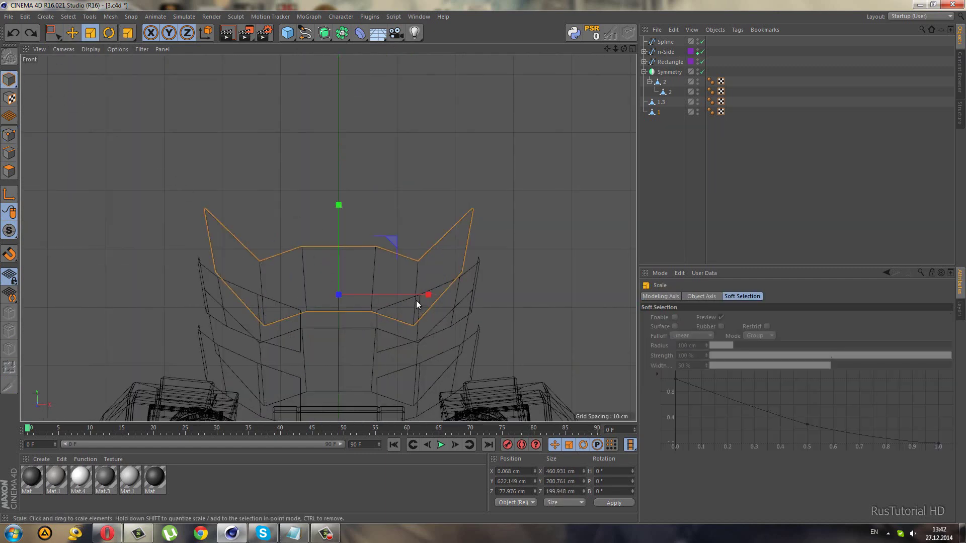
{"action": "left_click_drag", "start_coordinate": [418, 296], "coordinate": [427, 297]}
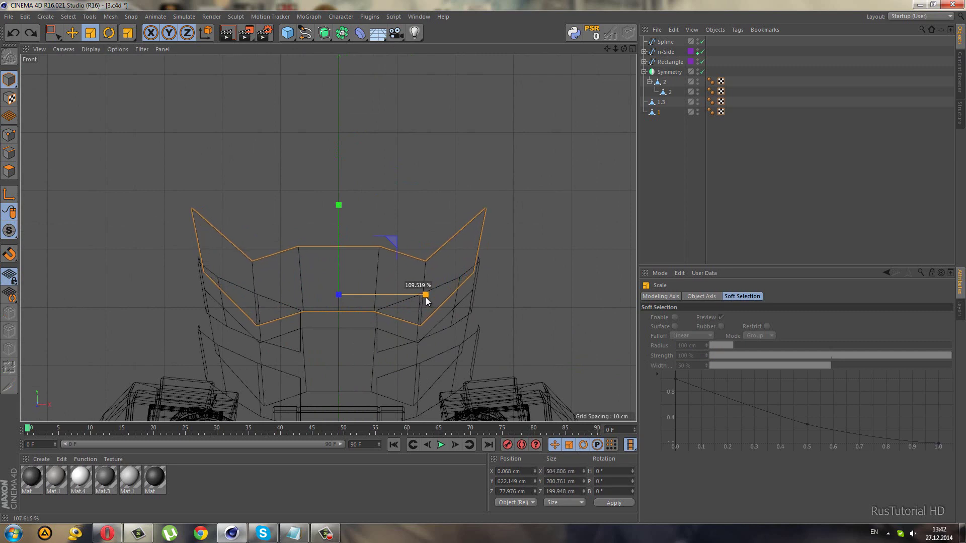
Return to the Perspective view and orbit around the widened crest plate.
{"action": "middle_click", "coordinate": [426, 297]}
{"action": "middle_click", "coordinate": [185, 162]}
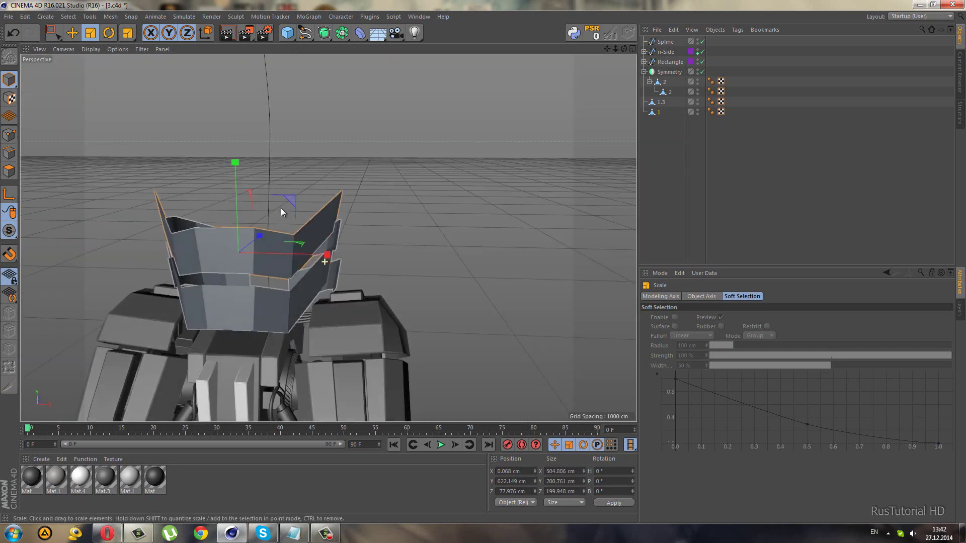
{"action": "mouse_move", "coordinate": [281, 207]}
{"action": "left_mouse_down", "text": "alt"}
{"action": "mouse_move", "coordinate": [100, 235]}
{"action": "mouse_move", "coordinate": [227, 247]}
{"action": "mouse_move", "coordinate": [679, 216]}
{"action": "left_mouse_up", "text": "alt"}
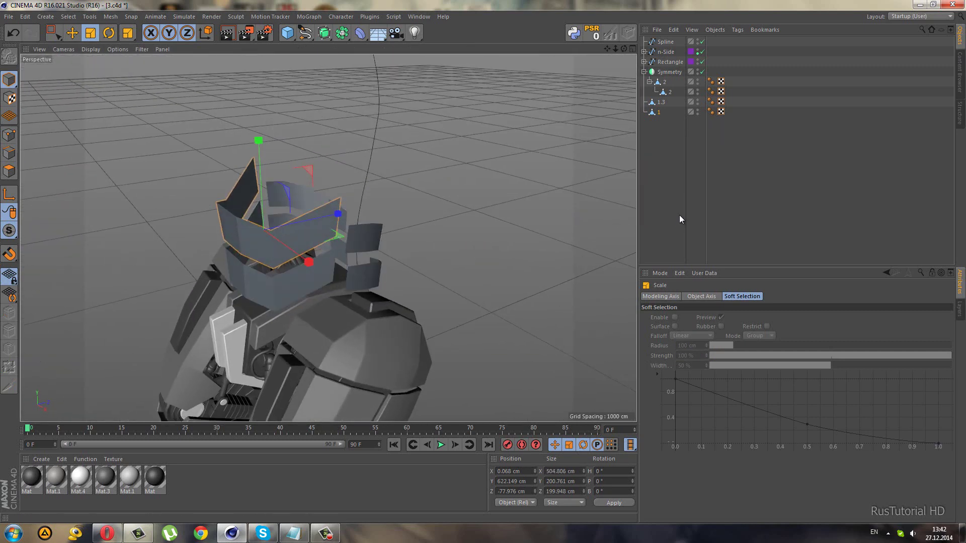
{"action": "left_click", "coordinate": [679, 219]}
{"action": "mouse_move", "coordinate": [382, 196]}
{"action": "left_mouse_down", "text": "alt"}
{"action": "mouse_move", "coordinate": [339, 194]}
{"action": "mouse_move", "coordinate": [320, 178]}
{"action": "mouse_move", "coordinate": [361, 173]}
{"action": "left_mouse_up", "text": "alt"}
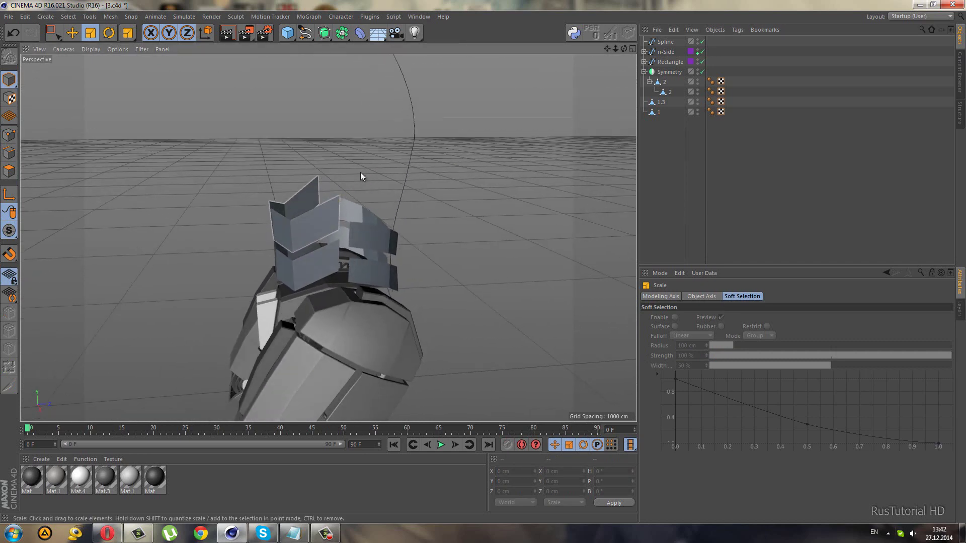
Copy plate 2 as 2.1 and move all its polygons straight up along Y in the Right view.
{"action": "left_click", "coordinate": [667, 93]}
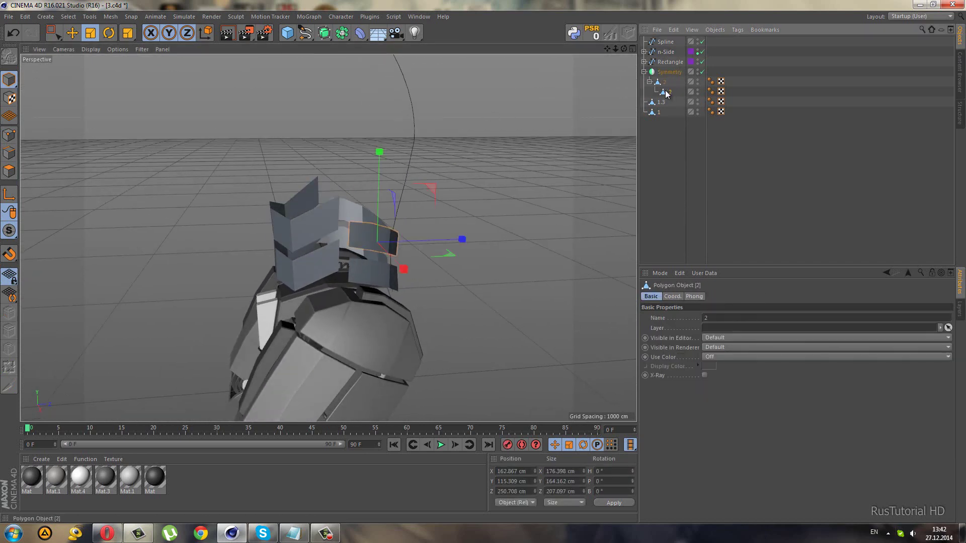
{"action": "left_click_drag", "start_coordinate": [668, 96], "coordinate": [669, 103], "text": "ctrl"}
{"action": "scroll", "coordinate": [397, 293], "scroll_direction": "down", "scroll_amount": 3}
{"action": "middle_click", "coordinate": [397, 294]}
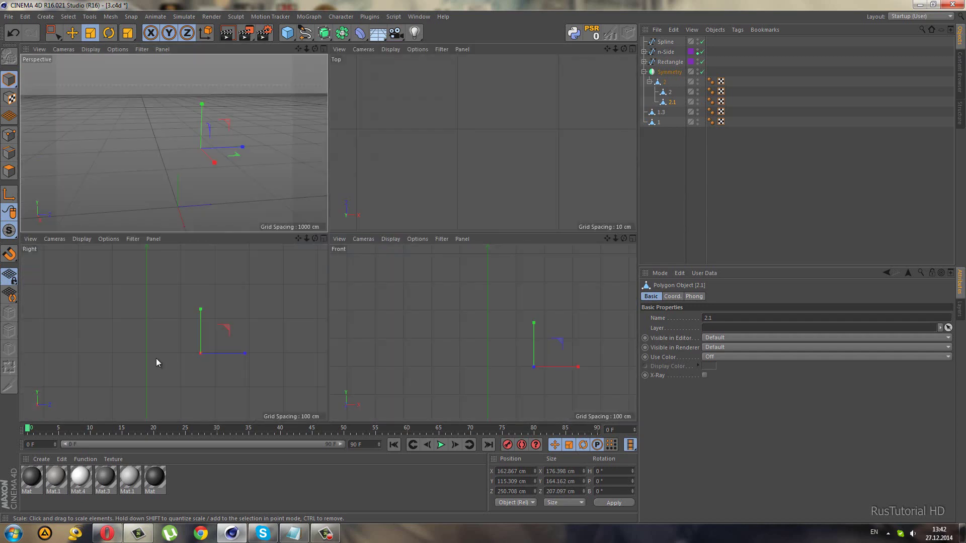
{"action": "middle_click", "coordinate": [158, 358]}
{"action": "left_click", "coordinate": [58, 34]}
{"action": "scroll", "coordinate": [350, 322], "scroll_direction": "down", "scroll_amount": 2}
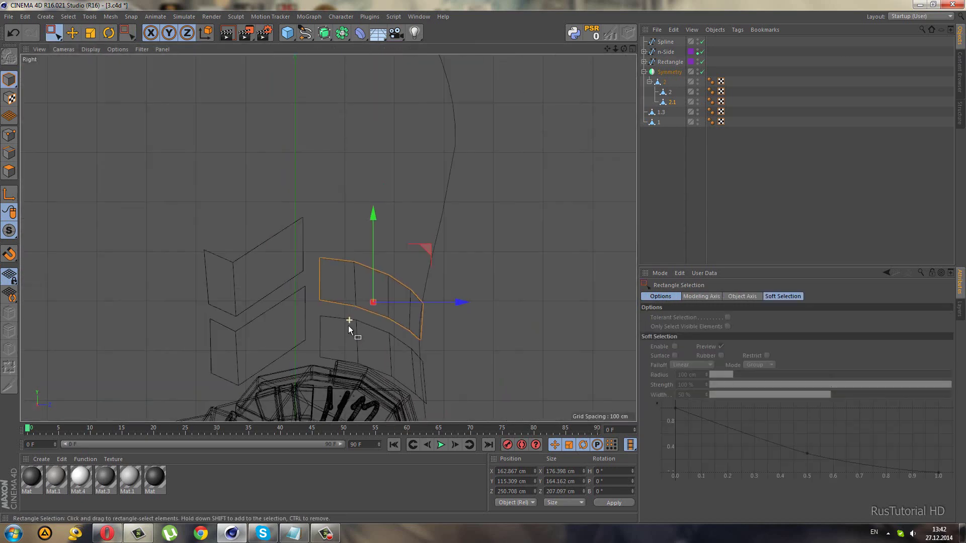
{"action": "key", "text": "ctrl+a"}
{"action": "left_click_drag", "start_coordinate": [424, 247], "coordinate": [429, 206]}
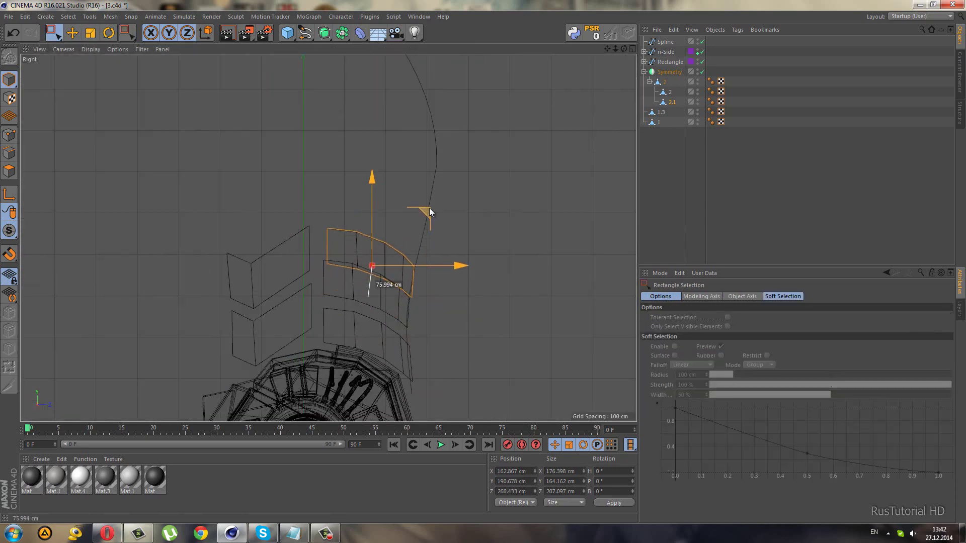
{"action": "key", "text": "ctrl+z"}
{"action": "left_click_drag", "start_coordinate": [369, 211], "coordinate": [361, 164]}
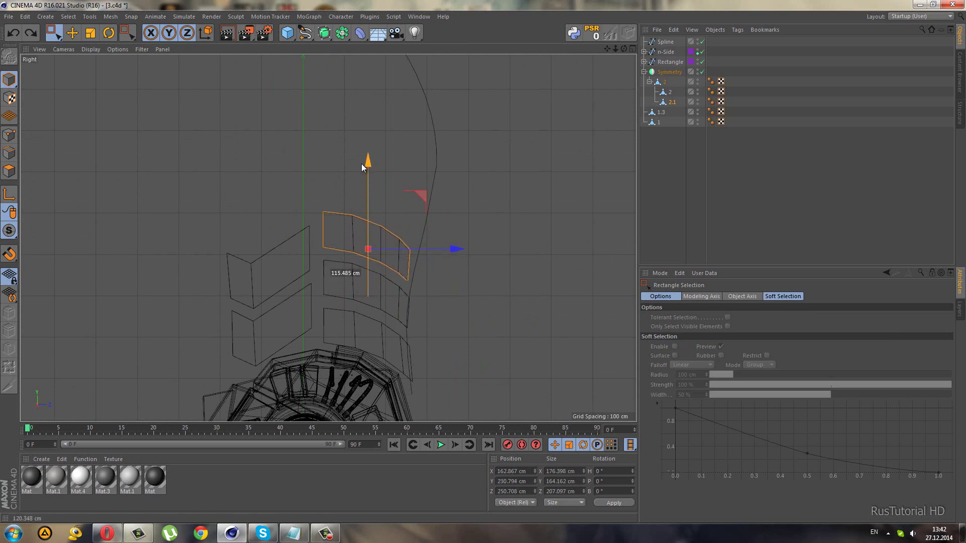
{"action": "scroll", "coordinate": [427, 262], "scroll_direction": "up", "scroll_amount": 2}
In Points mode, nudge the front corner point of original plate 2 slightly outward.
{"action": "left_click", "coordinate": [9, 135]}
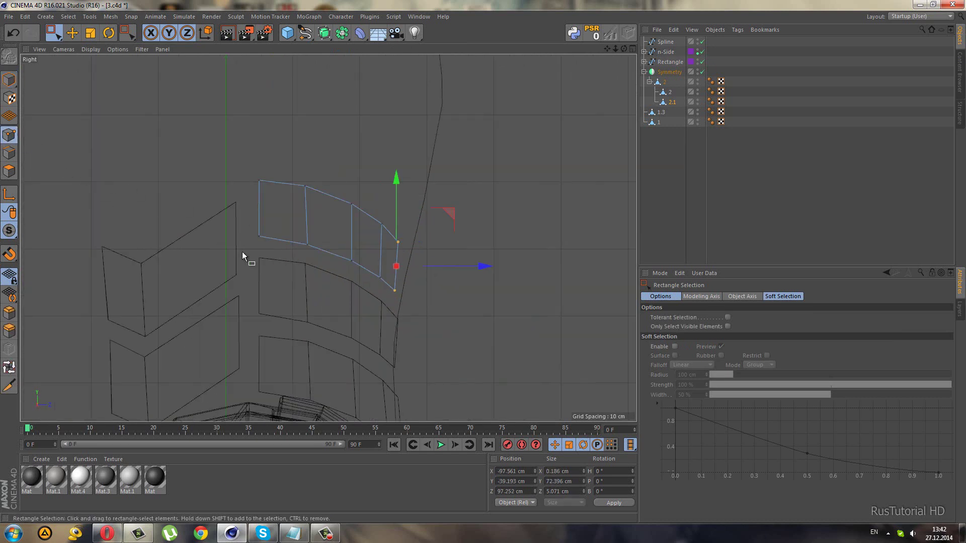
{"action": "scroll", "coordinate": [312, 272], "scroll_direction": "up", "scroll_amount": 1}
{"action": "left_click", "coordinate": [670, 92]}
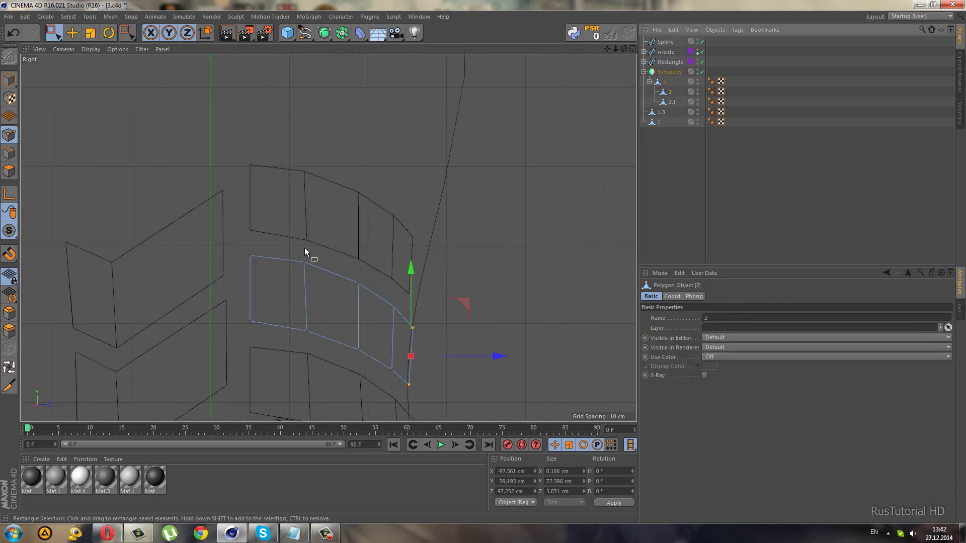
{"action": "left_click", "coordinate": [304, 262]}
{"action": "left_click_drag", "start_coordinate": [342, 257], "coordinate": [345, 263]}
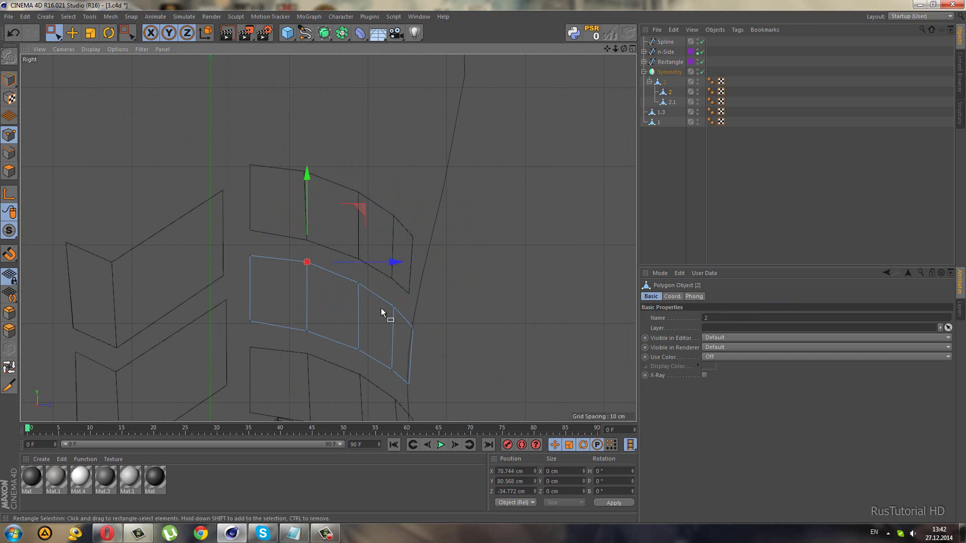
Push copy 2.1's front point out toward the curved spline and settle it.
{"action": "left_click", "coordinate": [672, 102]}
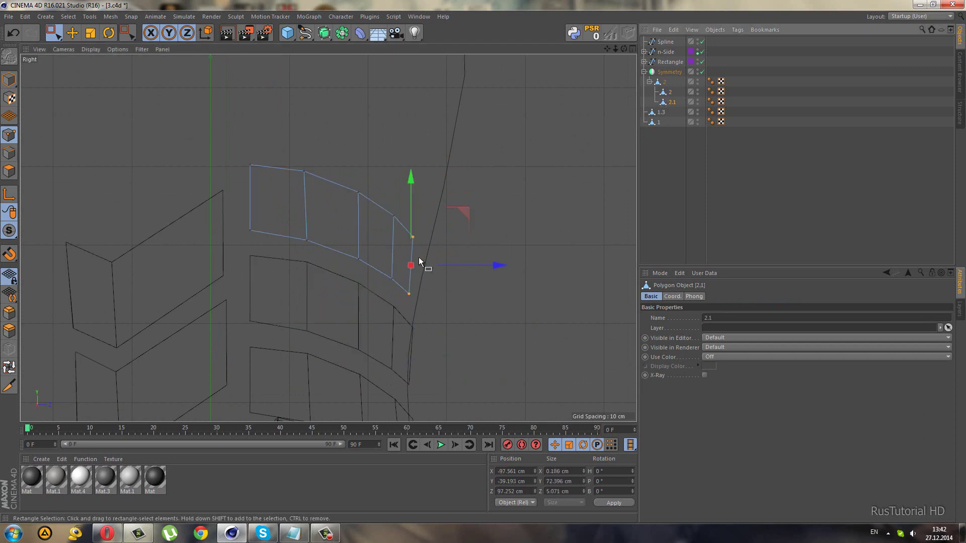
{"action": "left_click_drag", "start_coordinate": [438, 263], "coordinate": [450, 269]}
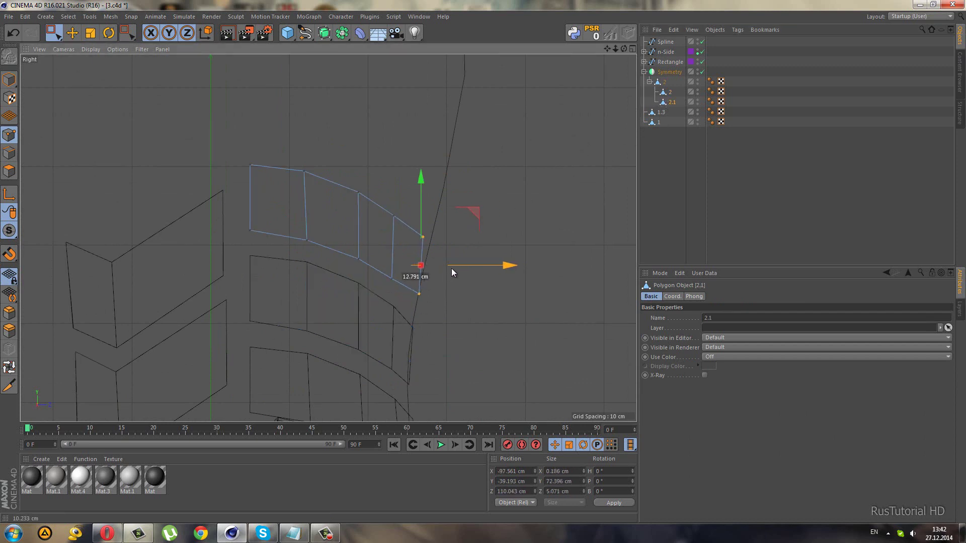
{"action": "left_click_drag", "start_coordinate": [416, 212], "coordinate": [421, 229]}
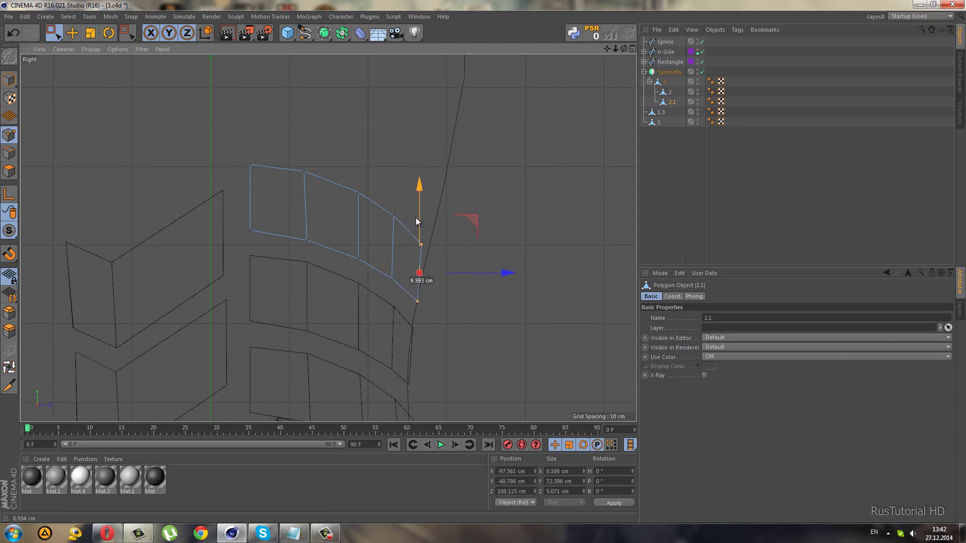
{"action": "left_click_drag", "start_coordinate": [470, 248], "coordinate": [478, 249]}
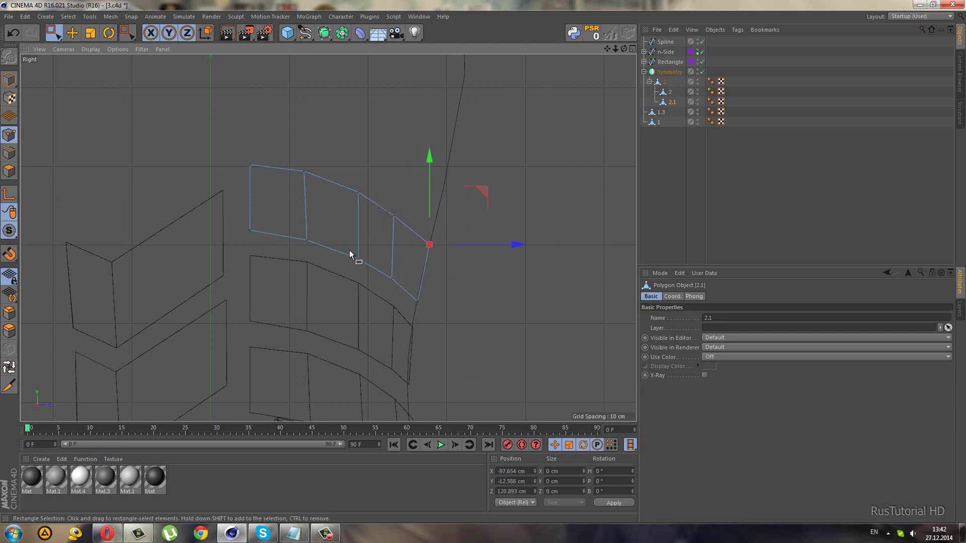
{"action": "left_click_drag", "start_coordinate": [388, 259], "coordinate": [387, 260]}
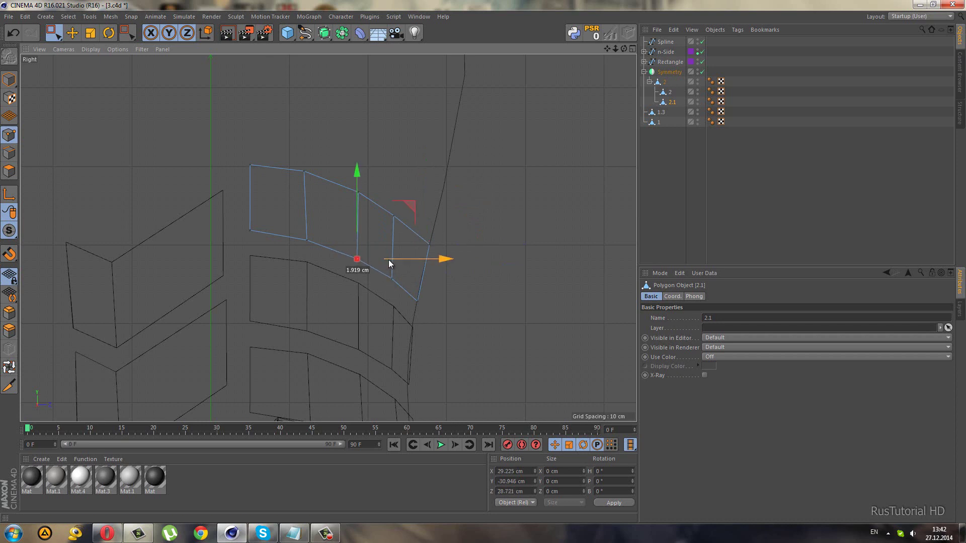
Lift 2.1's front-edge points and move an upper-edge point down and outward.
{"action": "left_click", "coordinate": [298, 166]}
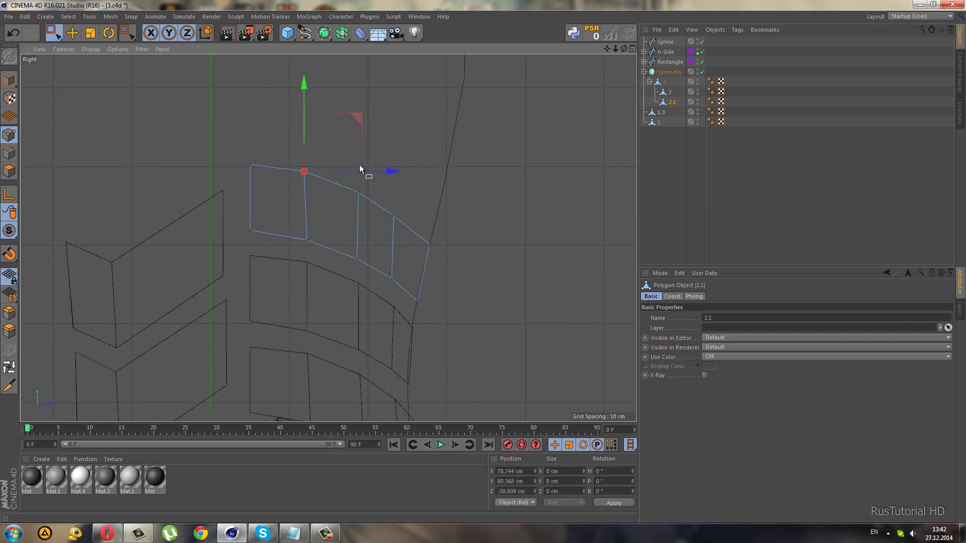
{"action": "scroll", "coordinate": [322, 225], "scroll_direction": "down", "scroll_amount": 3}
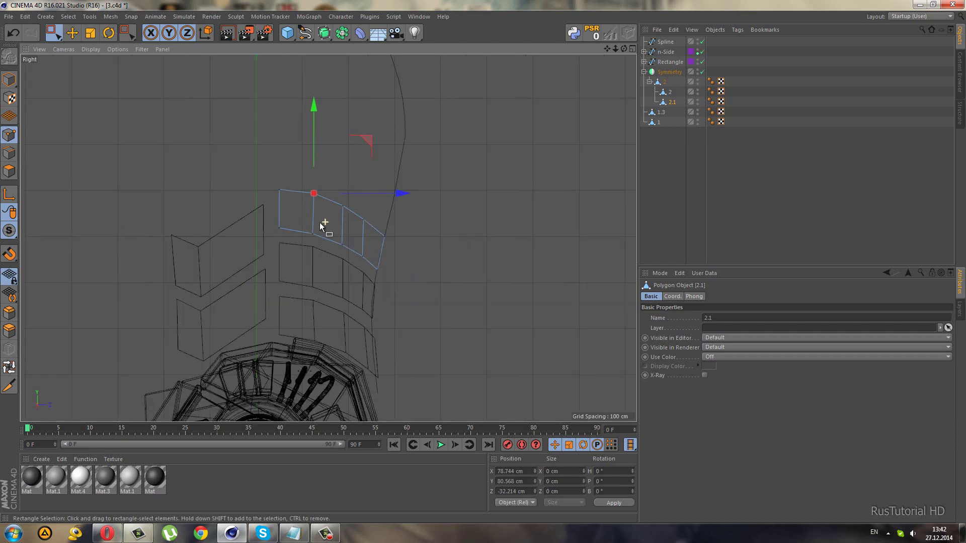
{"action": "scroll", "coordinate": [376, 223], "scroll_direction": "up", "scroll_amount": 2}
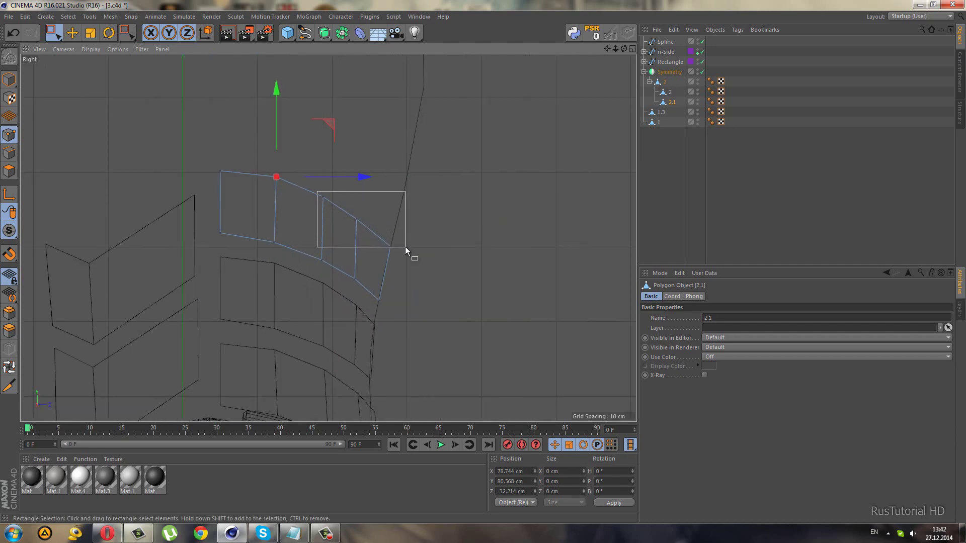
{"action": "left_click_drag", "start_coordinate": [406, 246], "coordinate": [406, 246]}
{"action": "left_click_drag", "start_coordinate": [352, 164], "coordinate": [352, 157]}
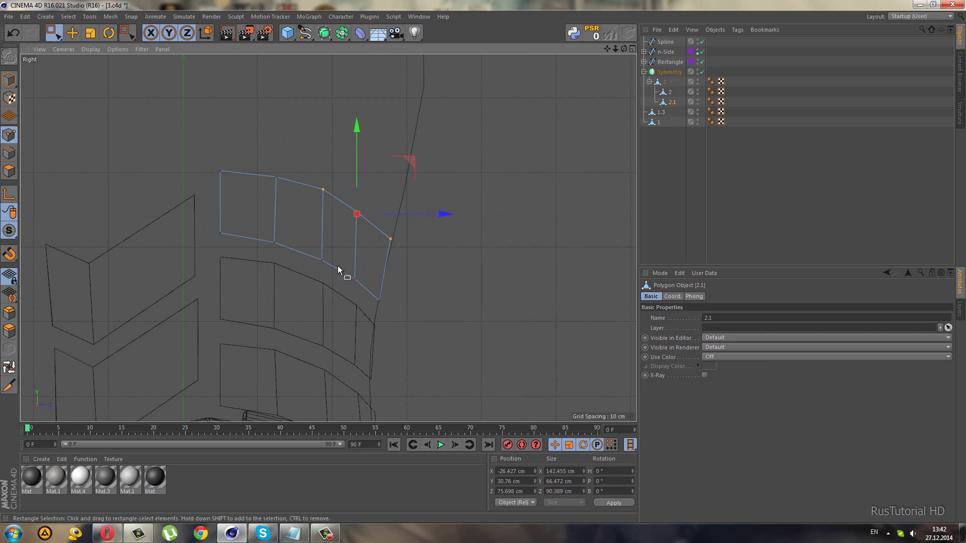
{"action": "left_click_drag", "start_coordinate": [347, 190], "coordinate": [385, 225]}
{"action": "left_click_drag", "start_coordinate": [414, 159], "coordinate": [426, 169]}
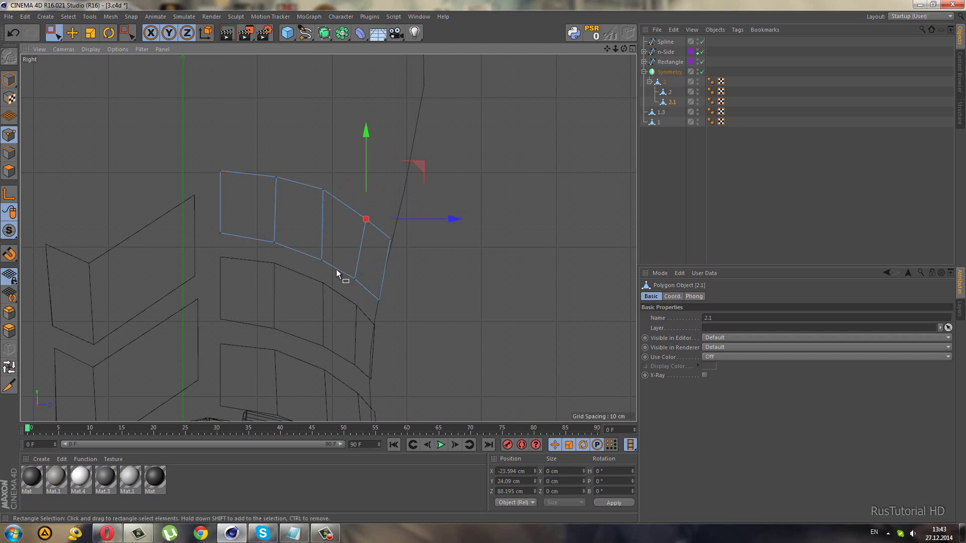
Move 2.1's lower-edge point outward and push its tip point onto the spline.
{"action": "left_click_drag", "start_coordinate": [337, 269], "coordinate": [370, 286]}
{"action": "left_click_drag", "start_coordinate": [407, 227], "coordinate": [414, 233]}
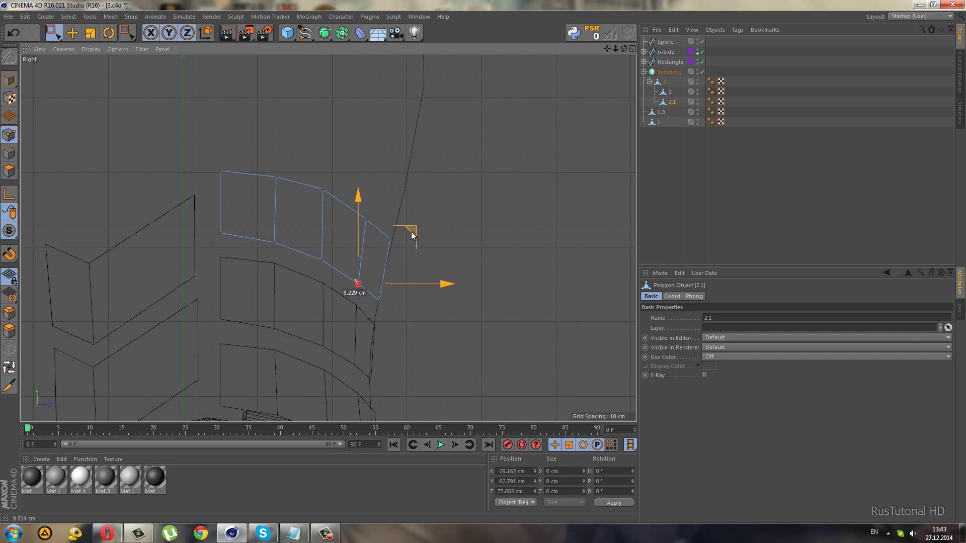
{"action": "left_click_drag", "start_coordinate": [413, 233], "coordinate": [412, 232]}
{"action": "left_click_drag", "start_coordinate": [374, 297], "coordinate": [390, 309]}
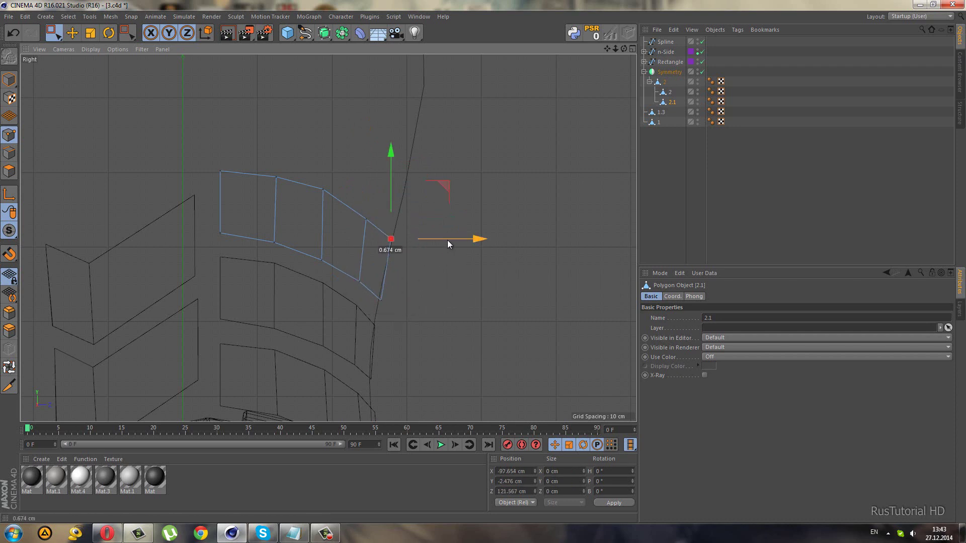
{"action": "left_click_drag", "start_coordinate": [446, 239], "coordinate": [449, 241]}
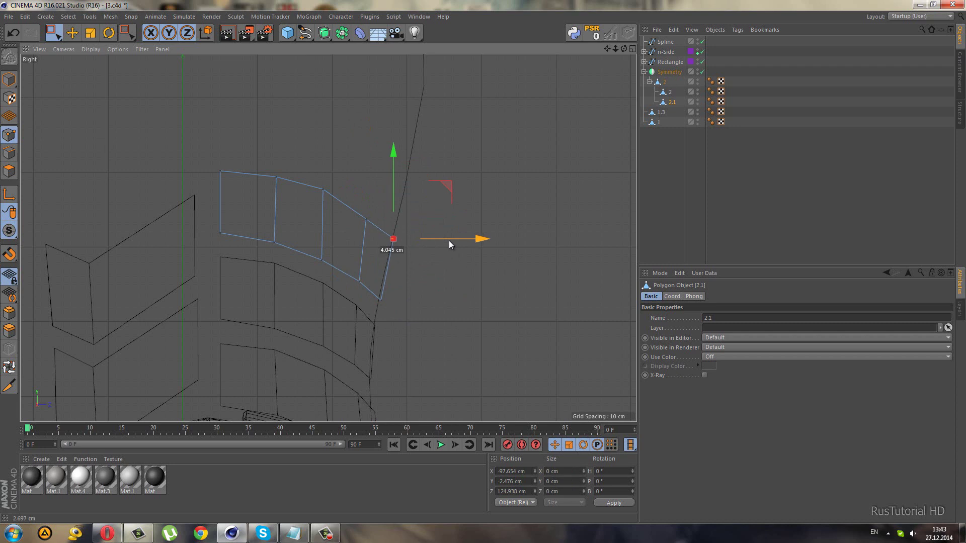
{"action": "middle_click", "coordinate": [361, 211]}
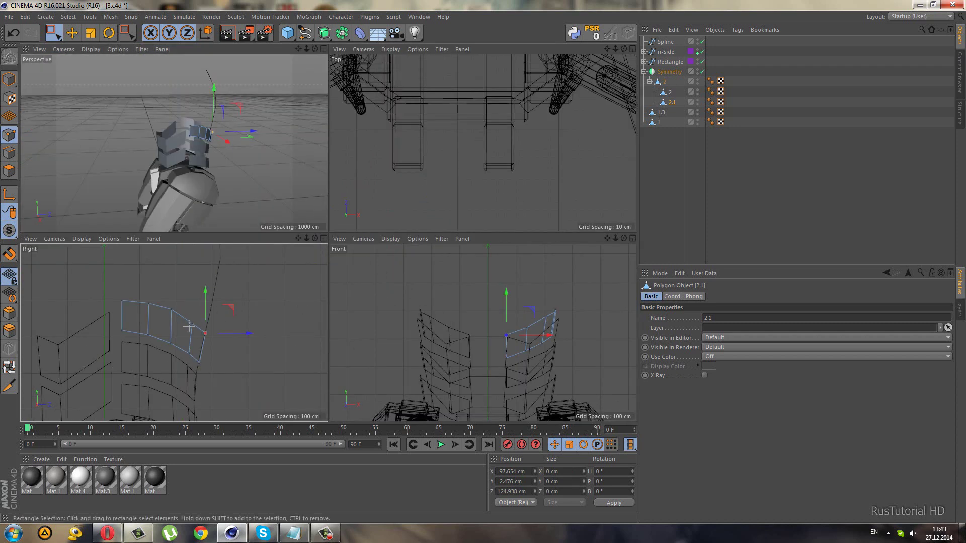
Raise the plate's tip point slightly and orbit to inspect the head armor.
{"action": "left_click_drag", "start_coordinate": [197, 288], "coordinate": [198, 286]}
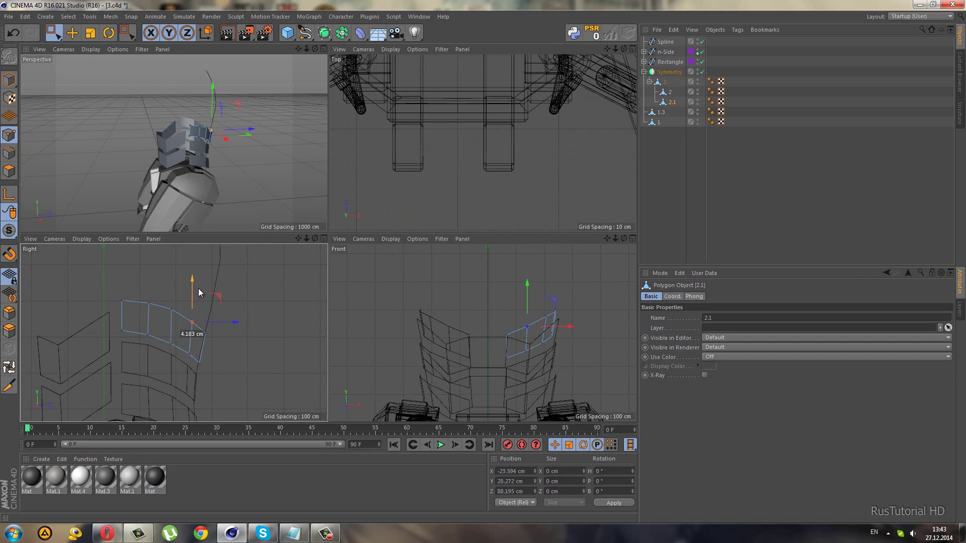
{"action": "scroll", "coordinate": [227, 154], "scroll_direction": "up", "scroll_amount": 3}
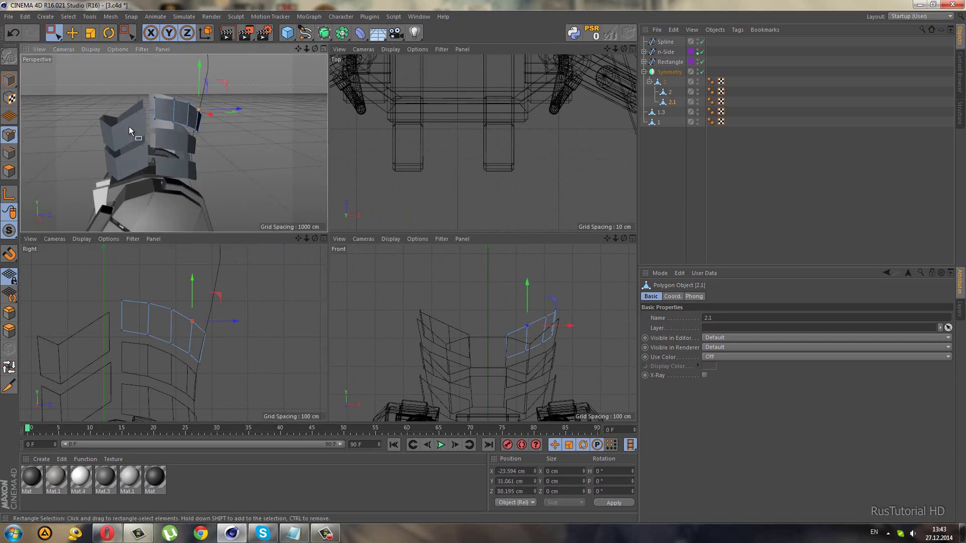
{"action": "middle_click", "coordinate": [243, 135]}
{"action": "left_click", "coordinate": [657, 163]}
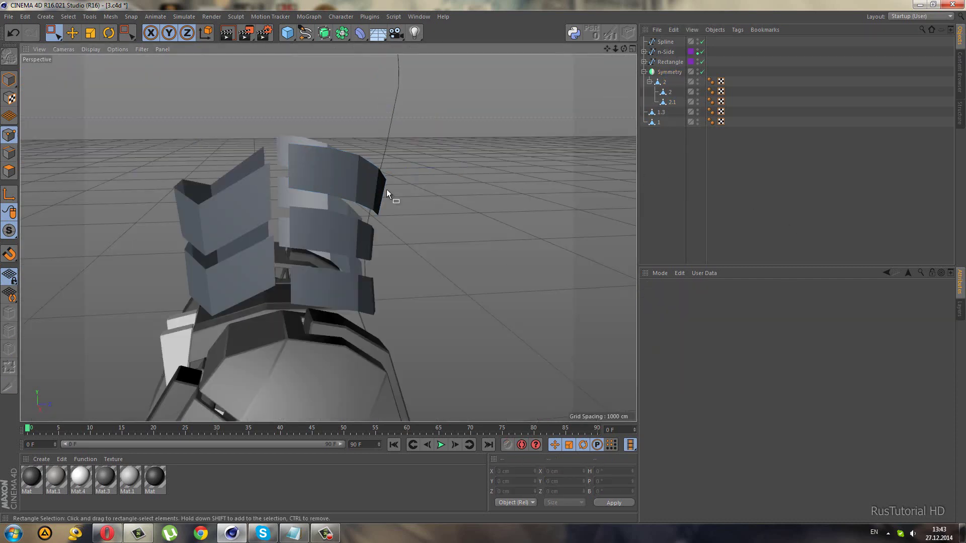
{"action": "mouse_move", "coordinate": [386, 189]}
{"action": "left_mouse_down", "text": "alt"}
{"action": "mouse_move", "coordinate": [258, 151]}
{"action": "mouse_move", "coordinate": [235, 164]}
{"action": "left_mouse_up", "text": "alt"}
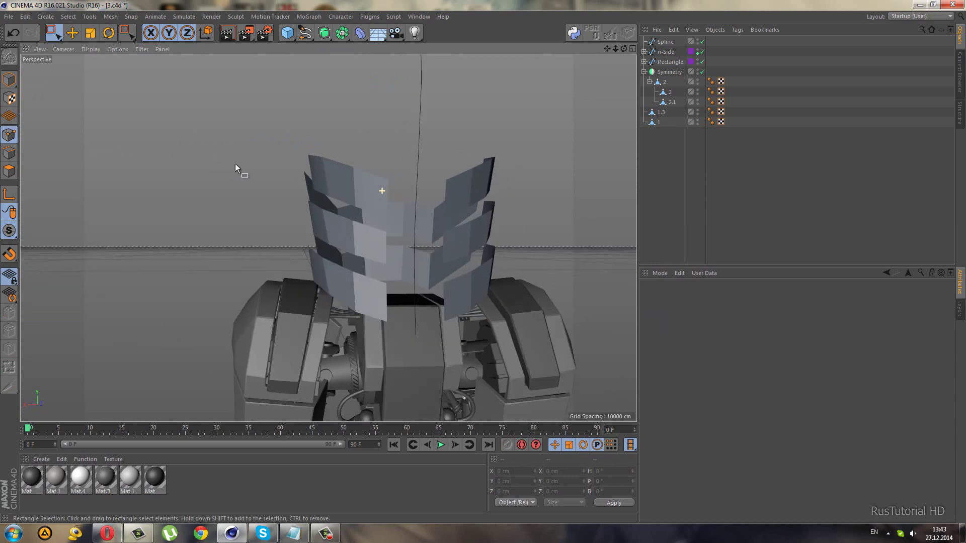
In Front view, shift the outer points of plate 2 further right.
{"action": "left_click", "coordinate": [273, 240]}
{"action": "middle_click", "coordinate": [226, 363]}
{"action": "middle_click", "coordinate": [496, 342]}
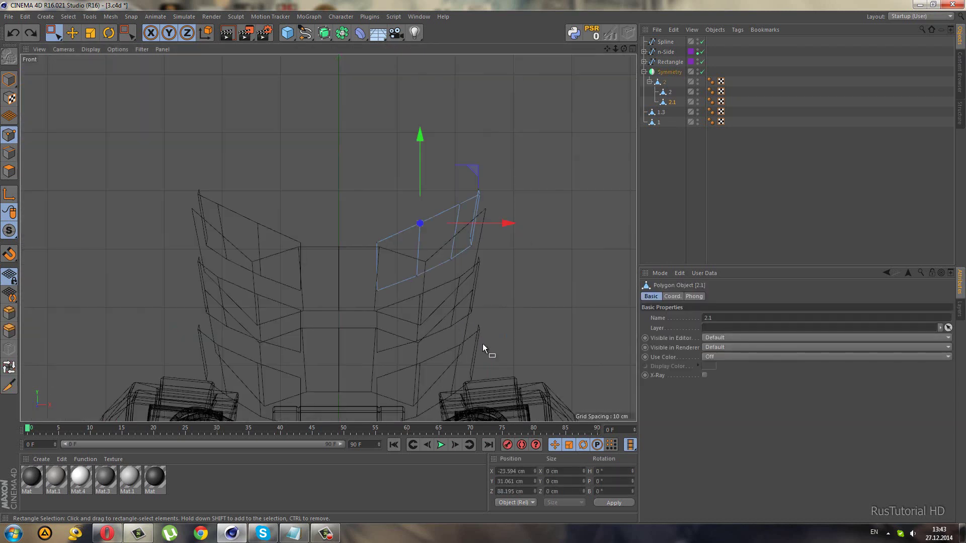
{"action": "left_click", "coordinate": [666, 92]}
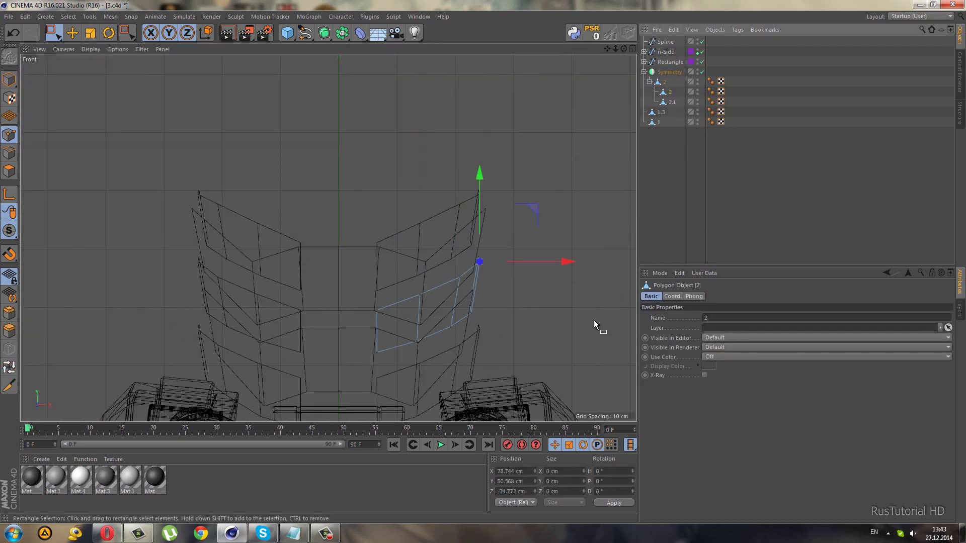
{"action": "scroll", "coordinate": [593, 320], "scroll_direction": "up", "scroll_amount": 3}
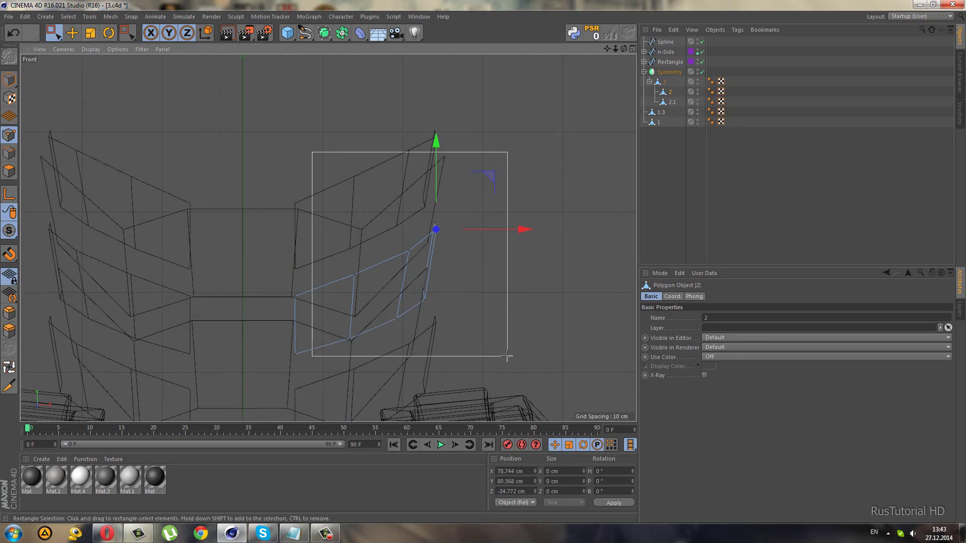
{"action": "left_click_drag", "start_coordinate": [301, 145], "coordinate": [505, 310]}
{"action": "left_click_drag", "start_coordinate": [478, 280], "coordinate": [479, 285]}
{"action": "left_click_drag", "start_coordinate": [334, 236], "coordinate": [384, 379], "text": "ctrl"}
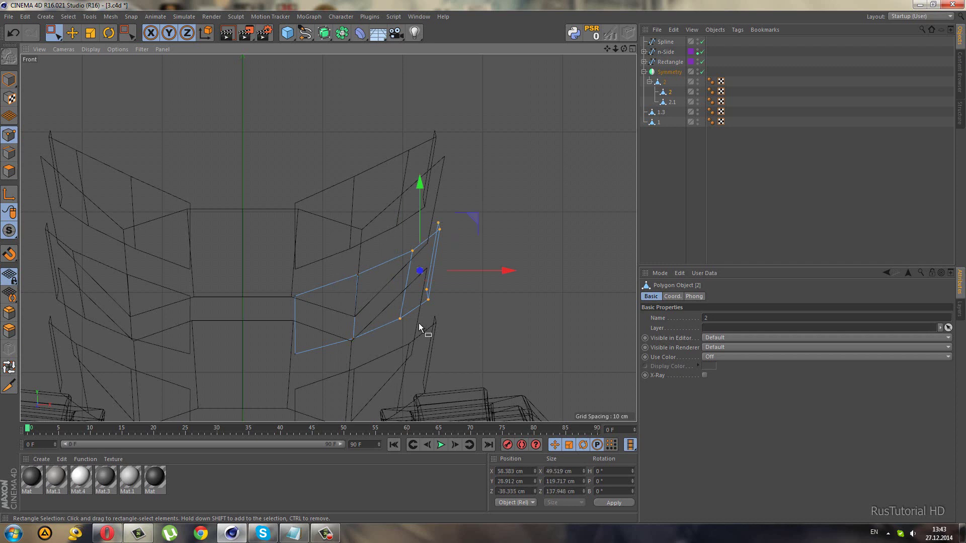
{"action": "left_click_drag", "start_coordinate": [462, 273], "coordinate": [469, 274]}
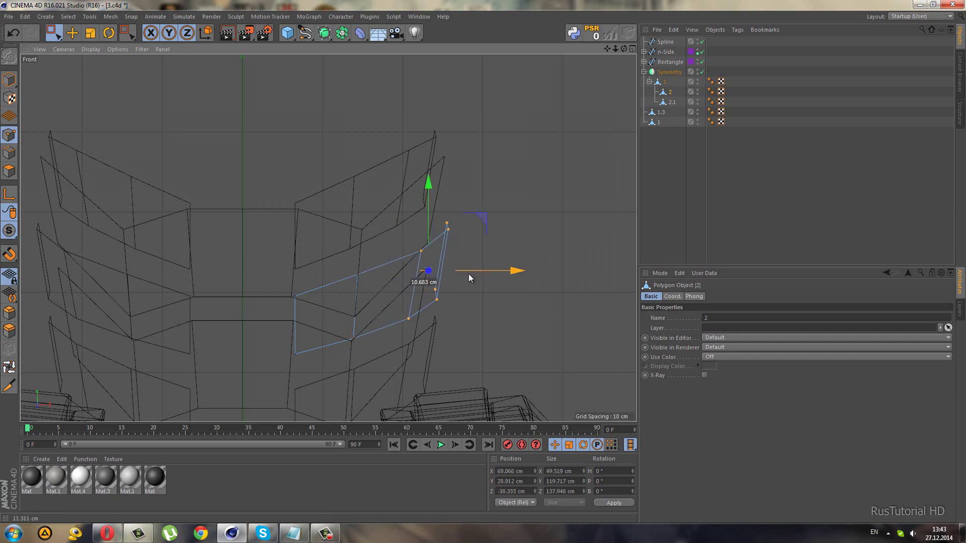
Move plate 2.1's points about 10 cm right, pulling its outermost points further out.
{"action": "left_click", "coordinate": [672, 102]}
{"action": "left_click_drag", "start_coordinate": [335, 124], "coordinate": [490, 263]}
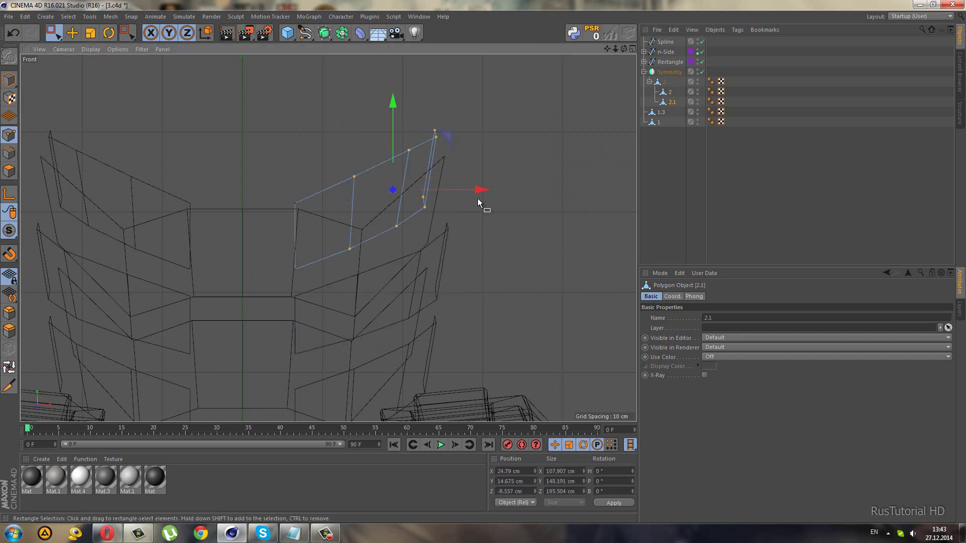
{"action": "mouse_move", "coordinate": [477, 192]}
{"action": "left_mouse_down"}
{"action": "mouse_move", "coordinate": [485, 199]}
{"action": "mouse_move", "coordinate": [502, 184]}
{"action": "left_mouse_up"}
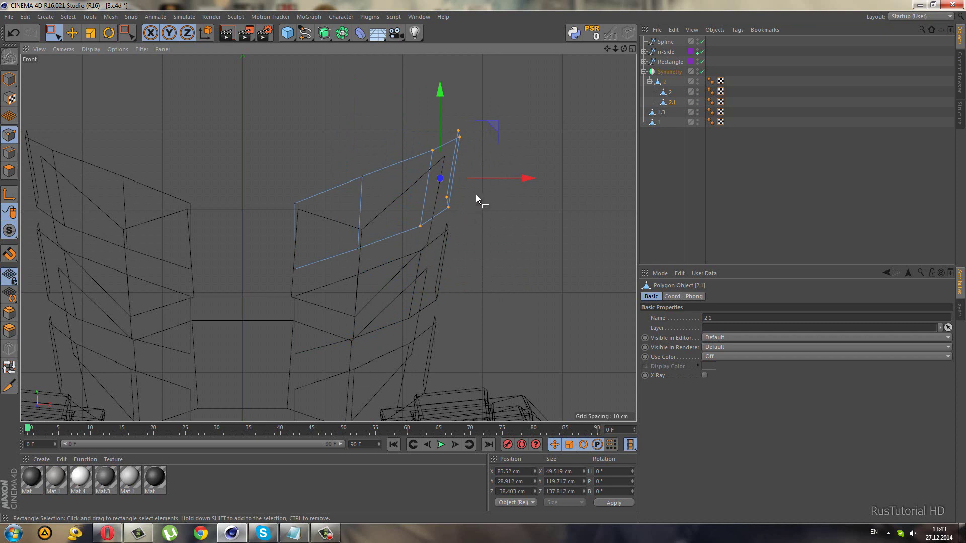
{"action": "left_click_drag", "start_coordinate": [482, 181], "coordinate": [485, 182]}
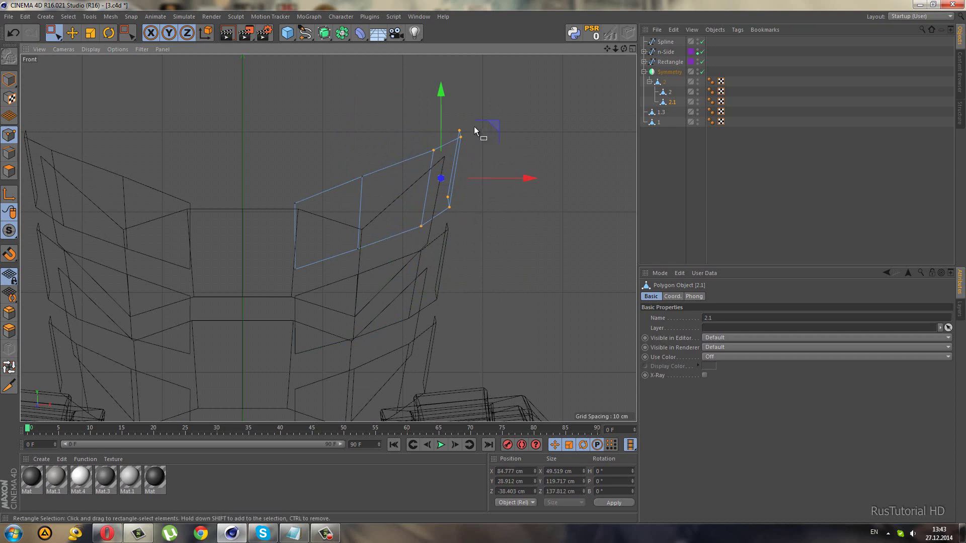
{"action": "left_click_drag", "start_coordinate": [445, 266], "coordinate": [445, 266]}
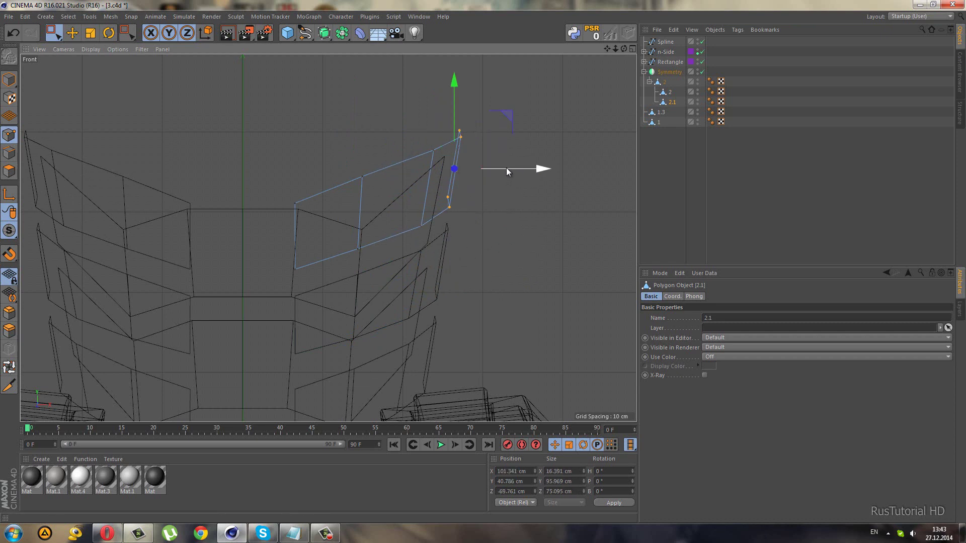
{"action": "left_click_drag", "start_coordinate": [506, 168], "coordinate": [522, 169]}
Orbit the perspective view to inspect the flared side plates on the whole robot.
{"action": "key", "text": "F1"}
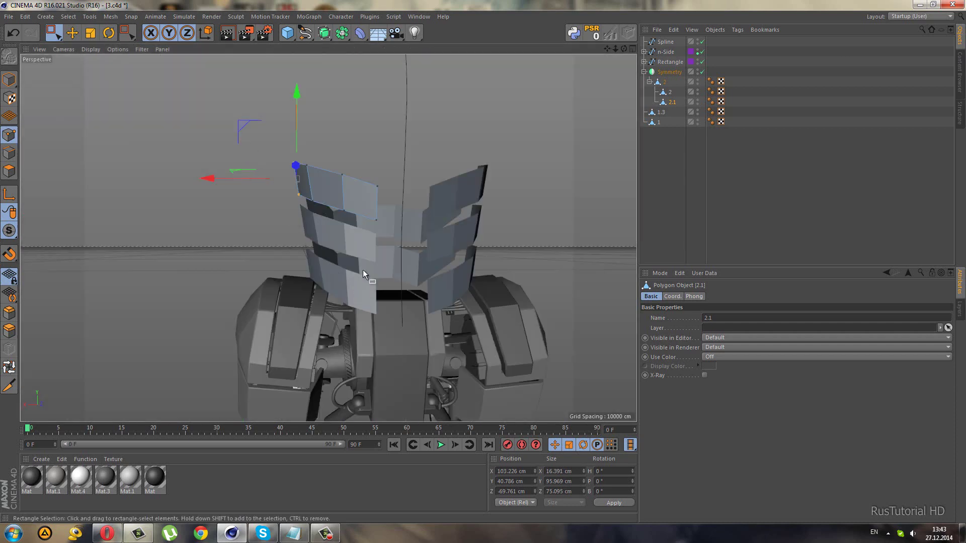
{"action": "mouse_move", "coordinate": [363, 269]}
{"action": "left_mouse_down", "text": "alt"}
{"action": "mouse_move", "coordinate": [366, 287]}
{"action": "mouse_move", "coordinate": [479, 339]}
{"action": "left_mouse_up", "text": "alt"}
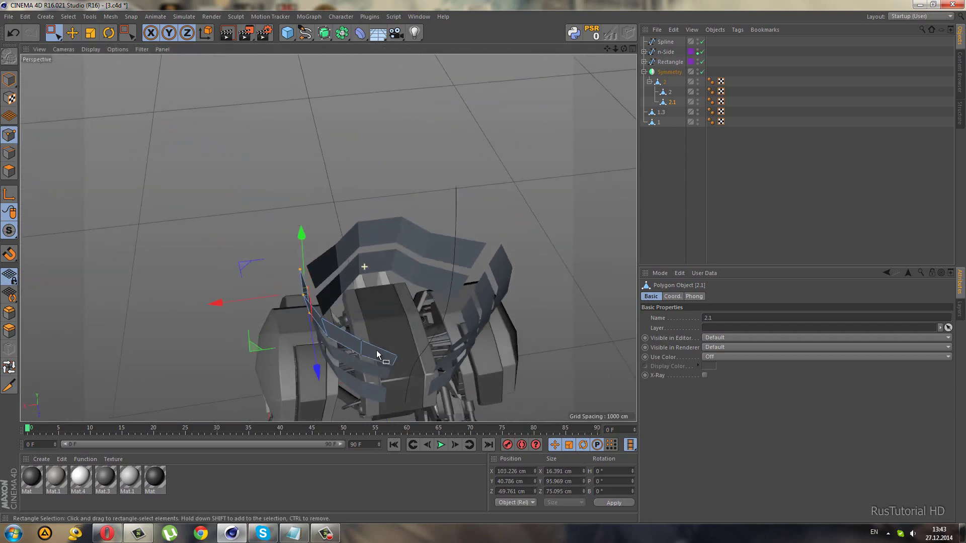
{"action": "left_click", "coordinate": [644, 242]}
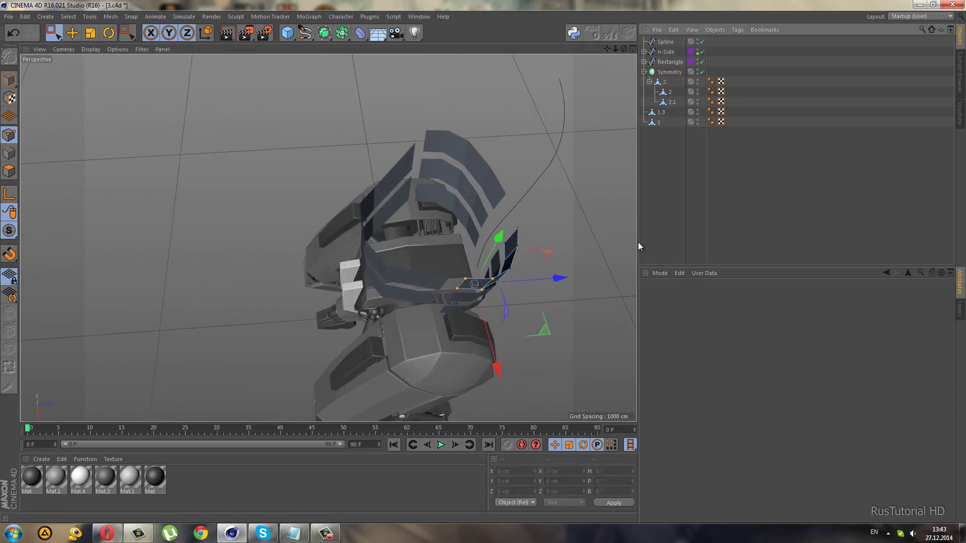
{"action": "mouse_move", "coordinate": [635, 246]}
{"action": "left_mouse_down", "text": "alt"}
{"action": "mouse_move", "coordinate": [527, 292]}
{"action": "mouse_move", "coordinate": [400, 194]}
{"action": "mouse_move", "coordinate": [237, 222]}
{"action": "mouse_move", "coordinate": [394, 249]}
{"action": "mouse_move", "coordinate": [513, 250]}
{"action": "mouse_move", "coordinate": [433, 218]}
{"action": "mouse_move", "coordinate": [410, 216]}
{"action": "mouse_move", "coordinate": [486, 269]}
{"action": "mouse_move", "coordinate": [564, 249]}
{"action": "mouse_move", "coordinate": [463, 246]}
{"action": "mouse_move", "coordinate": [385, 182]}
{"action": "mouse_move", "coordinate": [403, 171]}
{"action": "left_mouse_up", "text": "alt"}
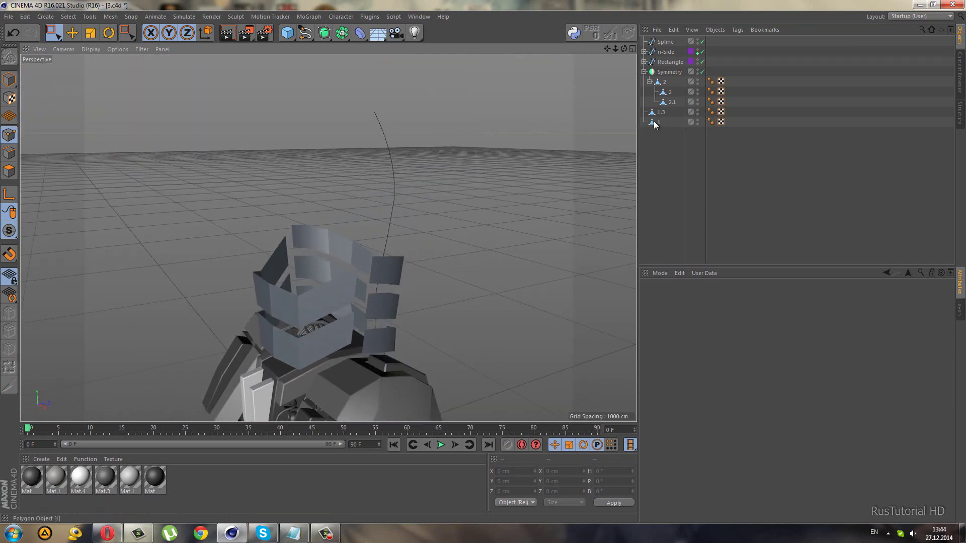
Duplicate front plate 1 as 1.1 and raise the copy above the head.
{"action": "left_click", "coordinate": [654, 122]}
{"action": "left_click", "coordinate": [657, 132]}
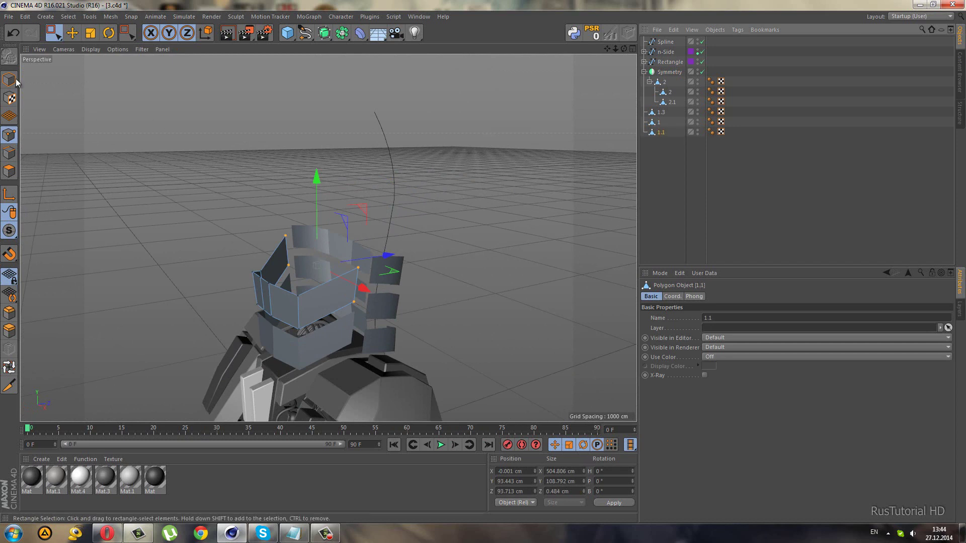
{"action": "left_click", "coordinate": [9, 79]}
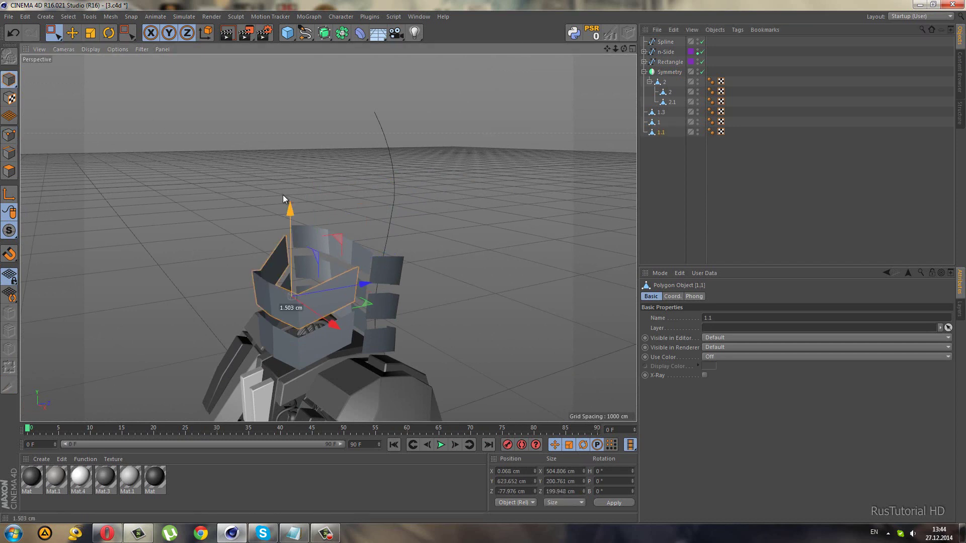
{"action": "left_click_drag", "start_coordinate": [289, 204], "coordinate": [279, 165]}
In the Right view, move plate 1.1 back about 14 cm and lower it slightly.
{"action": "key", "text": "F5"}
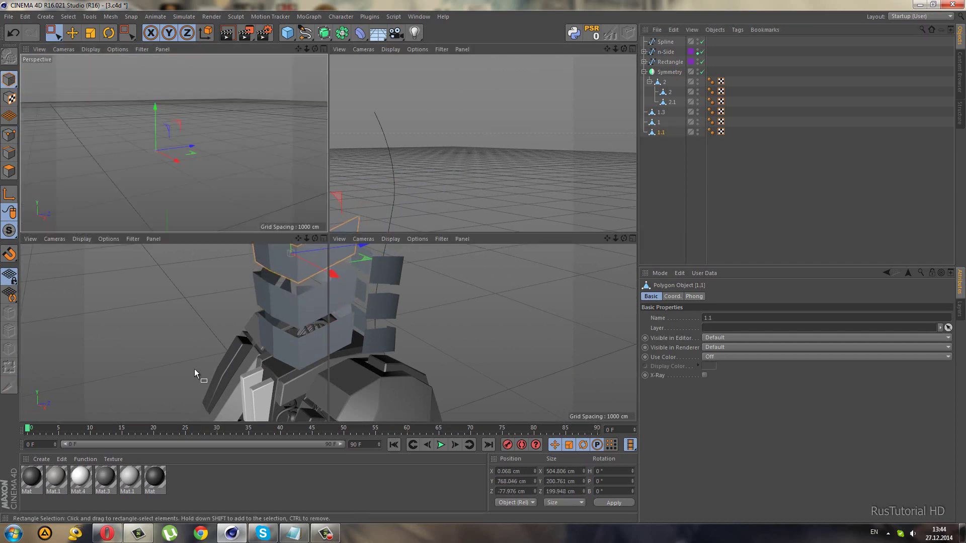
{"action": "middle_click", "coordinate": [202, 364]}
{"action": "scroll", "coordinate": [289, 195], "scroll_direction": "up", "scroll_amount": 2}
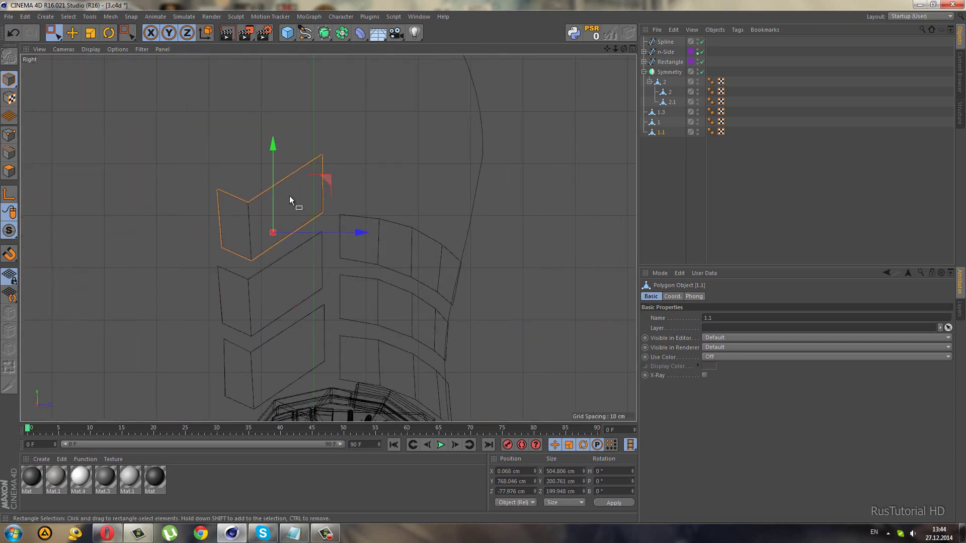
{"action": "scroll", "coordinate": [315, 232], "scroll_direction": "up", "scroll_amount": 2}
{"action": "left_click_drag", "start_coordinate": [345, 265], "coordinate": [329, 268]}
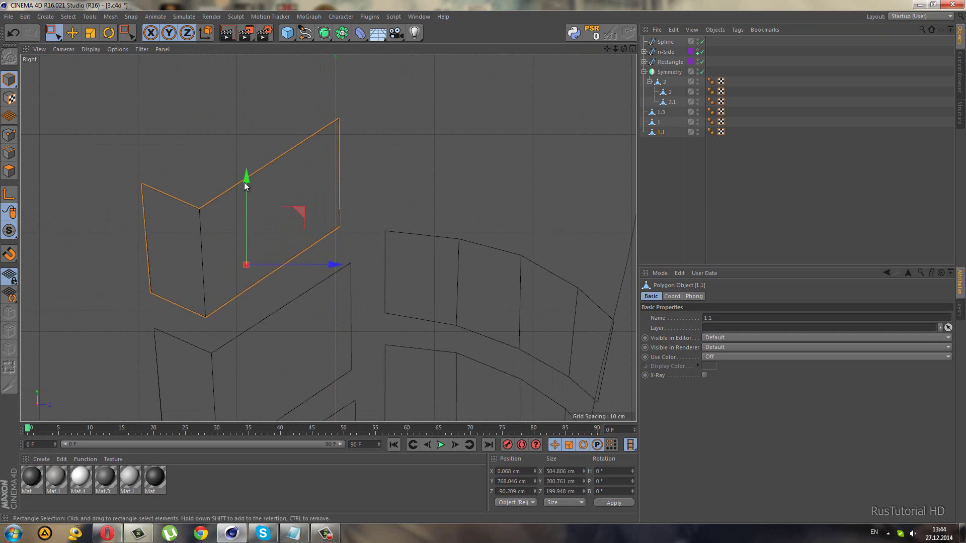
{"action": "left_click_drag", "start_coordinate": [244, 182], "coordinate": [244, 186]}
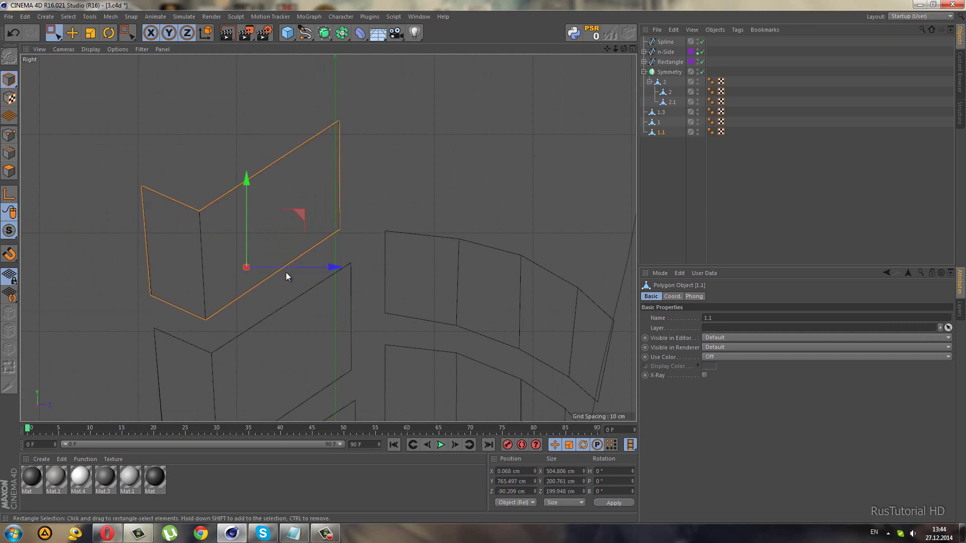
{"action": "left_click_drag", "start_coordinate": [286, 274], "coordinate": [285, 270]}
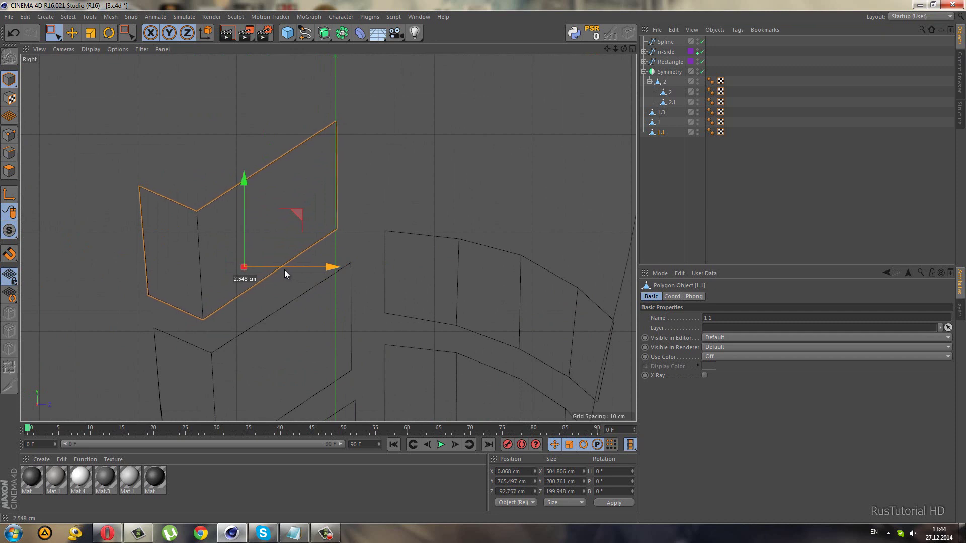
Drag plate 1.1's right-edge points outward about 8.5 cm to form an angled crest.
{"action": "left_click", "coordinate": [10, 143]}
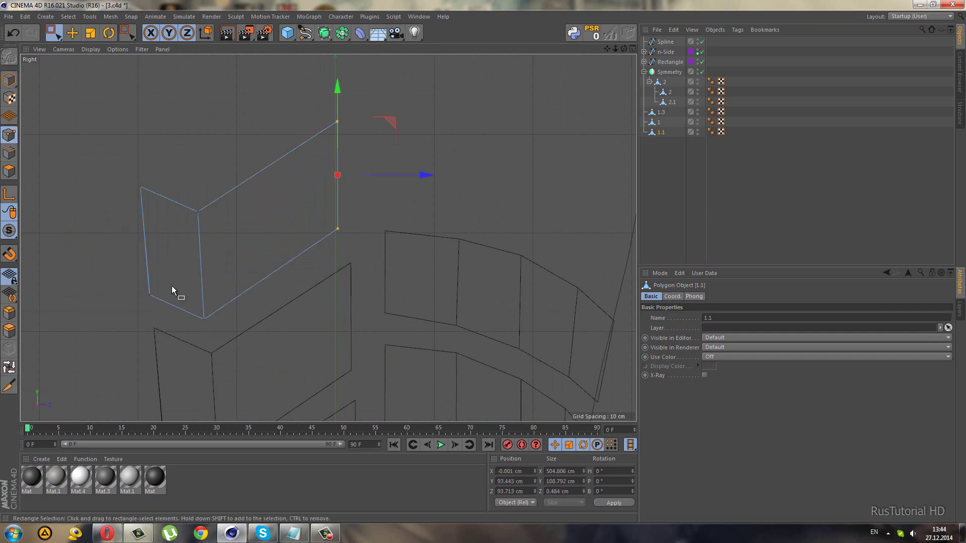
{"action": "left_click_drag", "start_coordinate": [241, 324], "coordinate": [199, 312]}
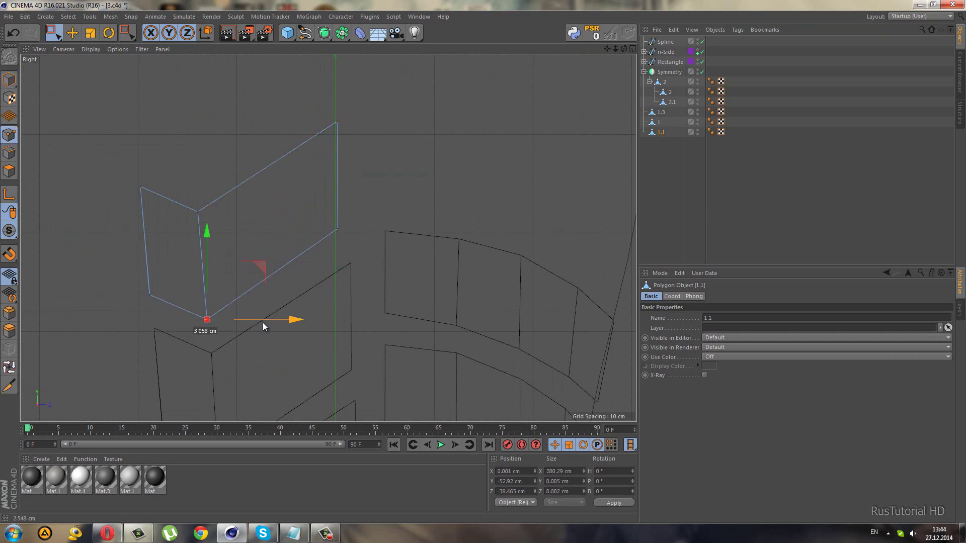
{"action": "middle_click_drag", "start_coordinate": [403, 292], "coordinate": [467, 276]}
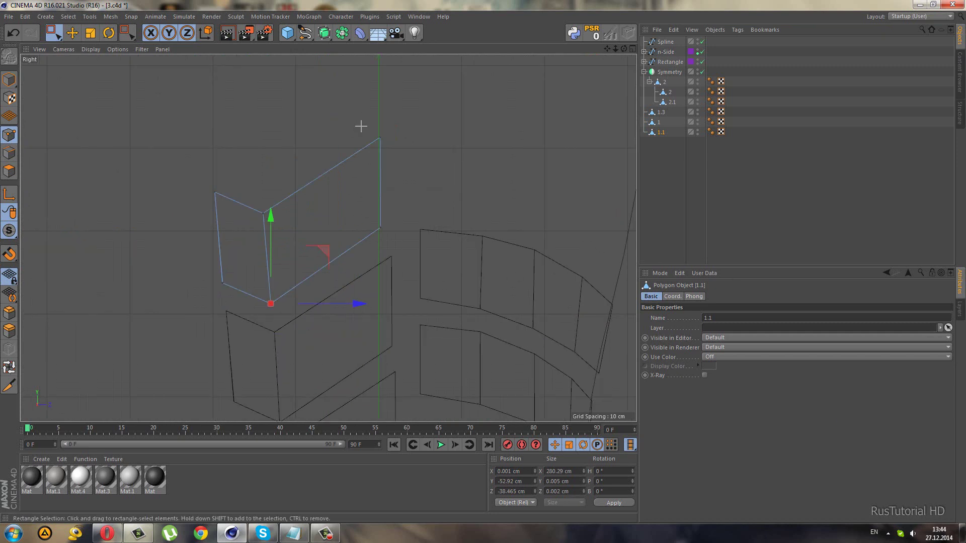
{"action": "left_click_drag", "start_coordinate": [361, 126], "coordinate": [437, 274]}
{"action": "left_click_drag", "start_coordinate": [439, 185], "coordinate": [447, 188]}
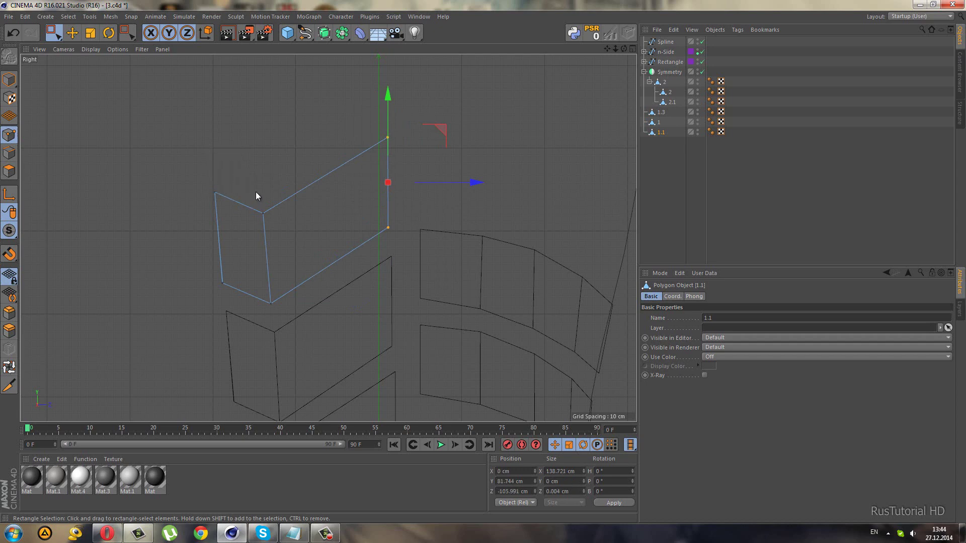
{"action": "left_click_drag", "start_coordinate": [302, 193], "coordinate": [297, 194]}
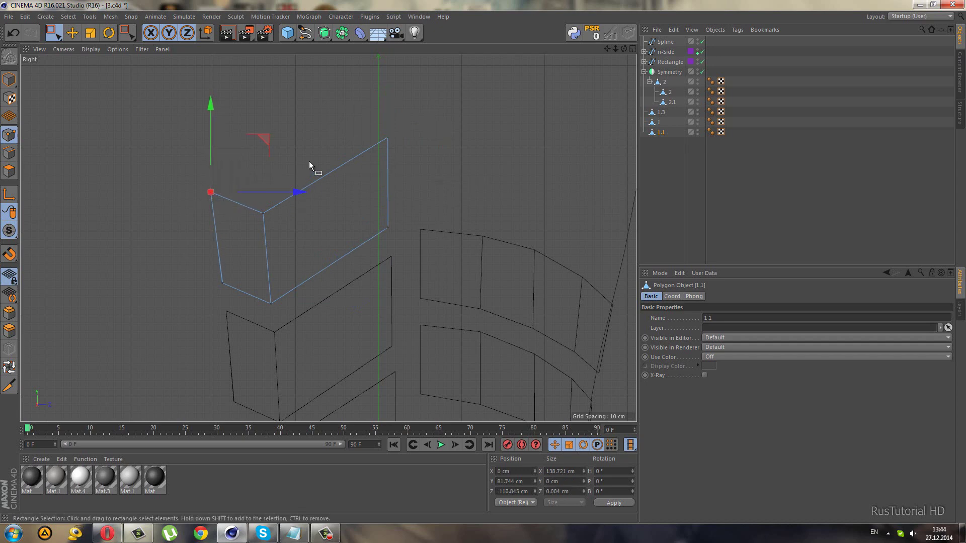
{"action": "scroll", "coordinate": [310, 162], "scroll_direction": "down", "scroll_amount": 5}
{"action": "left_click", "coordinate": [898, 210]}
{"action": "left_click_drag", "start_coordinate": [398, 209], "coordinate": [401, 198], "text": "alt"}
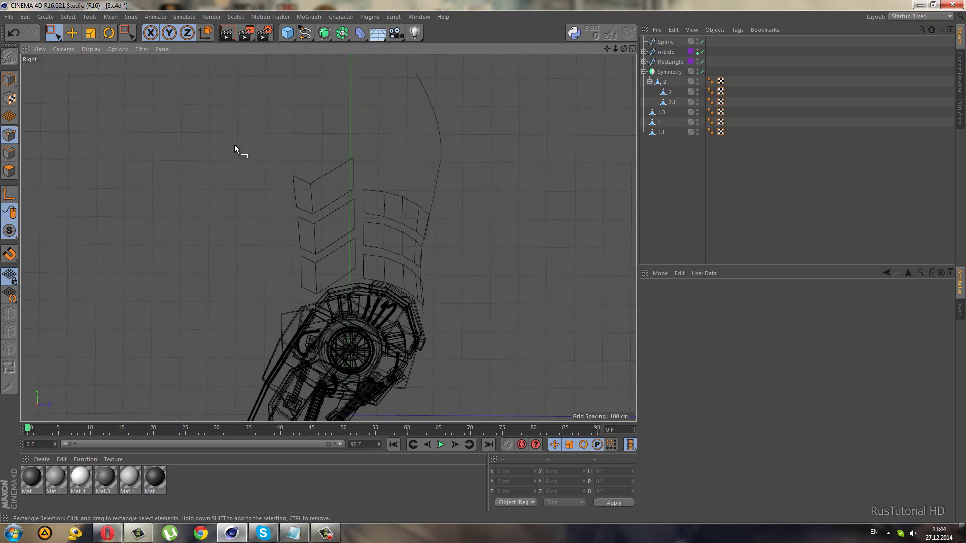
{"action": "key", "text": "F1"}
In Front view, scale top plate 1.1 about 11% wider horizontally.
{"action": "mouse_move", "coordinate": [348, 243]}
{"action": "left_mouse_down", "text": "alt"}
{"action": "mouse_move", "coordinate": [316, 210]}
{"action": "mouse_move", "coordinate": [435, 232]}
{"action": "mouse_move", "coordinate": [346, 333]}
{"action": "left_mouse_up", "text": "alt"}
{"action": "left_click", "coordinate": [436, 231]}
{"action": "middle_click", "coordinate": [345, 333]}
{"action": "middle_click", "coordinate": [218, 292]}
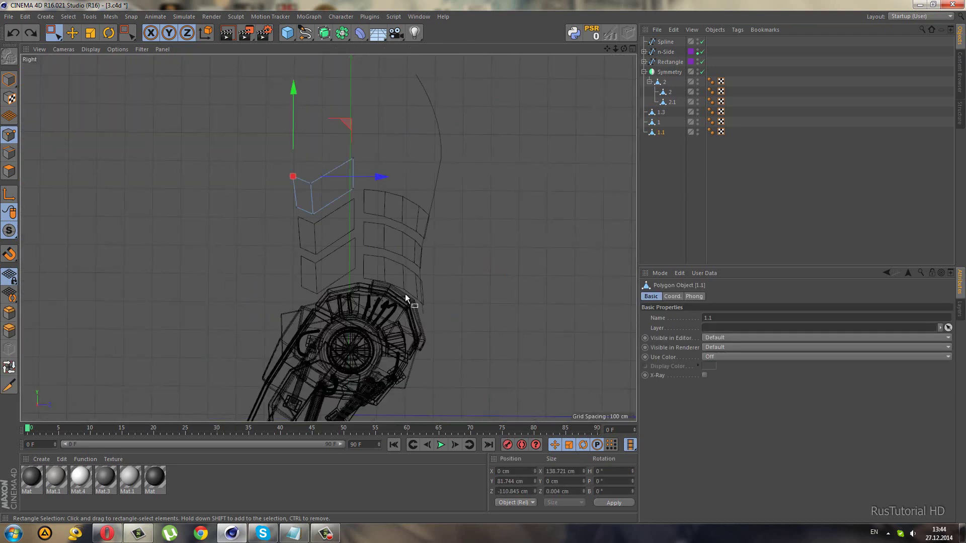
{"action": "middle_click", "coordinate": [406, 298]}
{"action": "middle_click", "coordinate": [474, 293]}
{"action": "scroll", "coordinate": [439, 258], "scroll_direction": "down", "scroll_amount": 2}
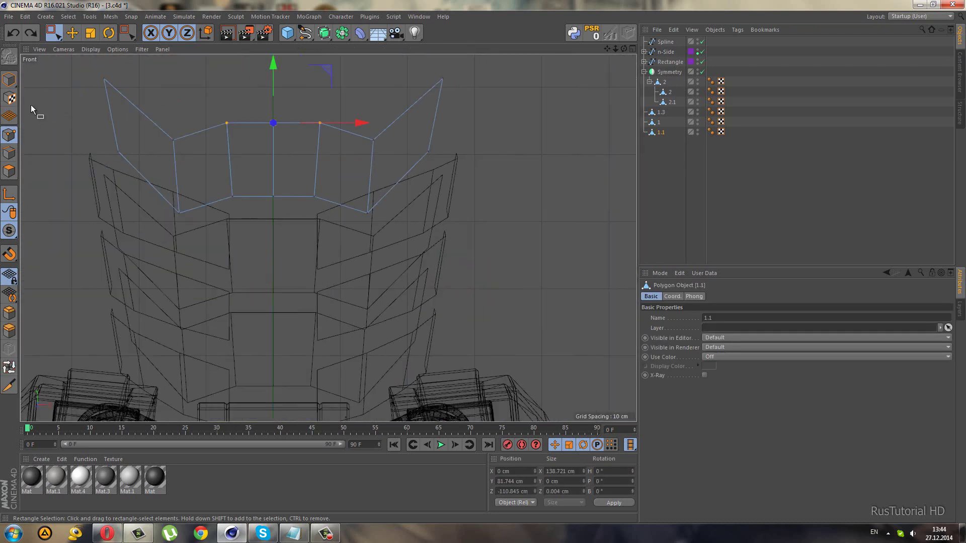
{"action": "left_click", "coordinate": [9, 79]}
{"action": "left_click", "coordinate": [89, 36]}
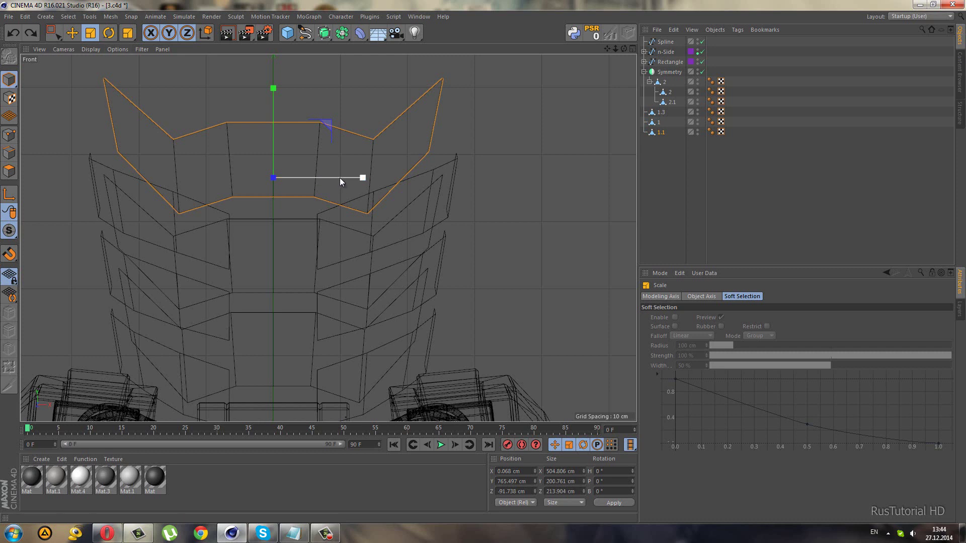
{"action": "left_click_drag", "start_coordinate": [340, 177], "coordinate": [347, 179]}
Spread the six central points of the top plate outward about 15%.
{"action": "left_click", "coordinate": [52, 31]}
{"action": "left_click", "coordinate": [9, 135]}
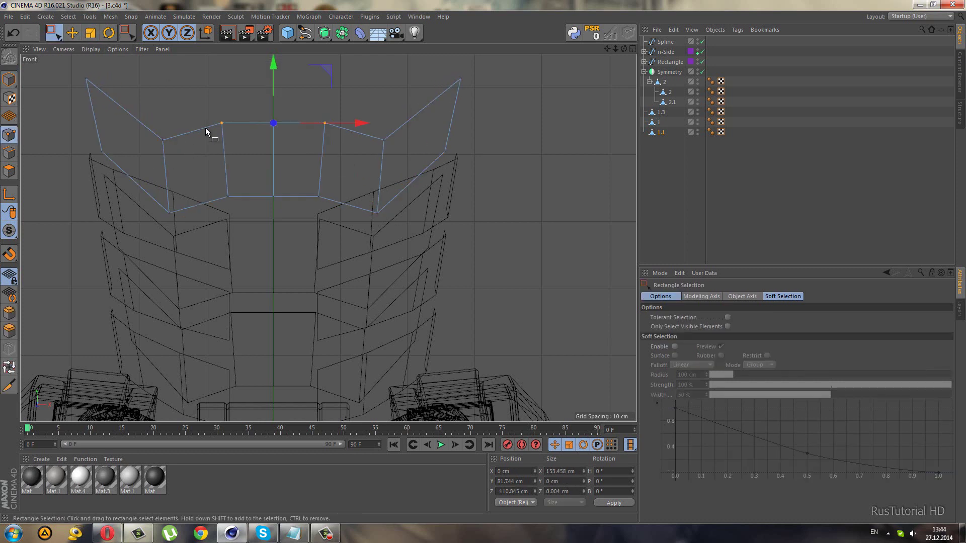
{"action": "left_click_drag", "start_coordinate": [209, 97], "coordinate": [330, 242]}
{"action": "key", "text": "t"}
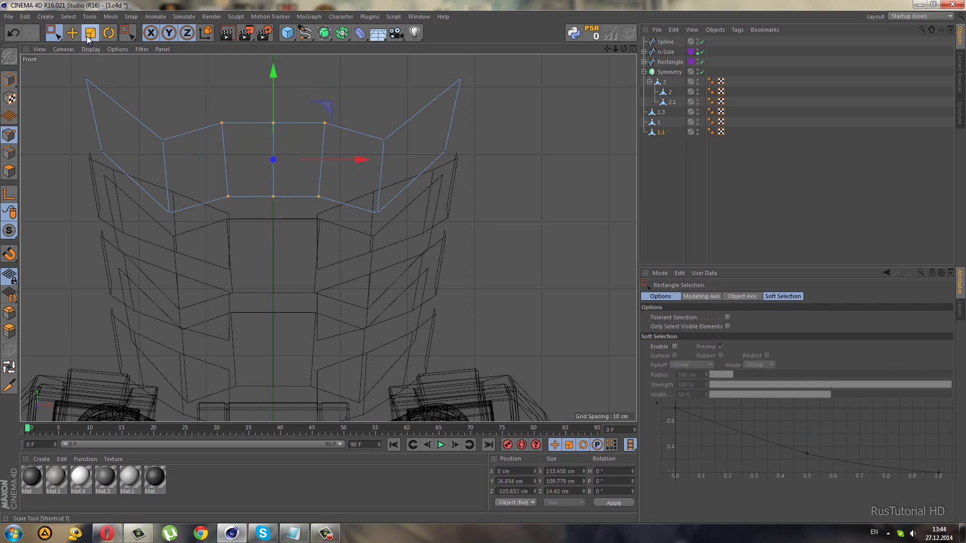
{"action": "left_click_drag", "start_coordinate": [330, 161], "coordinate": [340, 162]}
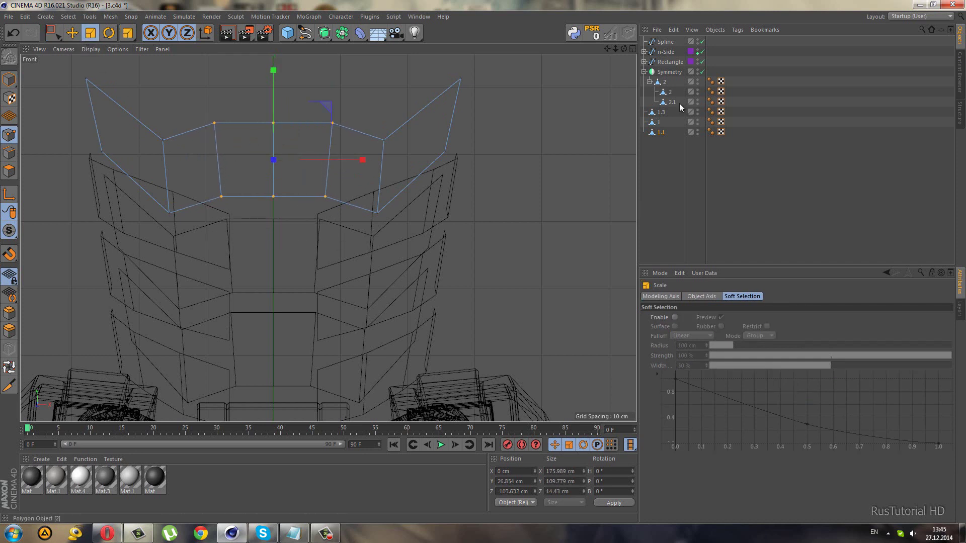
Widen the six central points of front plate 1 horizontally.
{"action": "left_click", "coordinate": [659, 122]}
{"action": "left_click", "coordinate": [55, 34]}
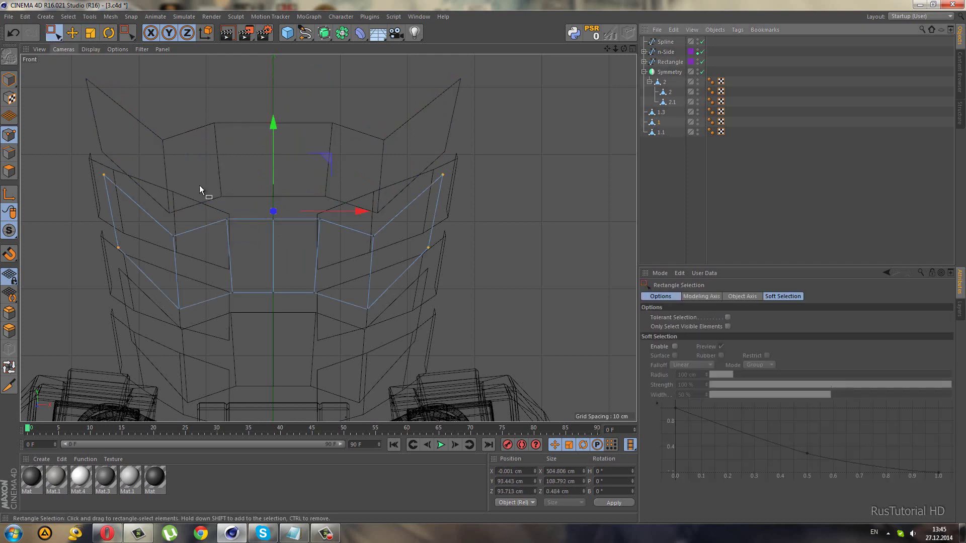
{"action": "left_click_drag", "start_coordinate": [216, 190], "coordinate": [370, 330]}
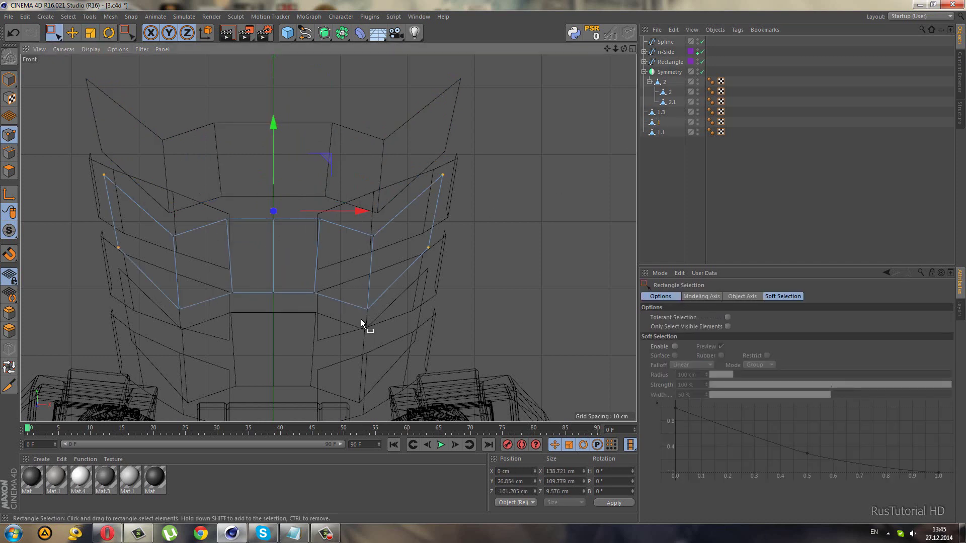
{"action": "left_click", "coordinate": [95, 34]}
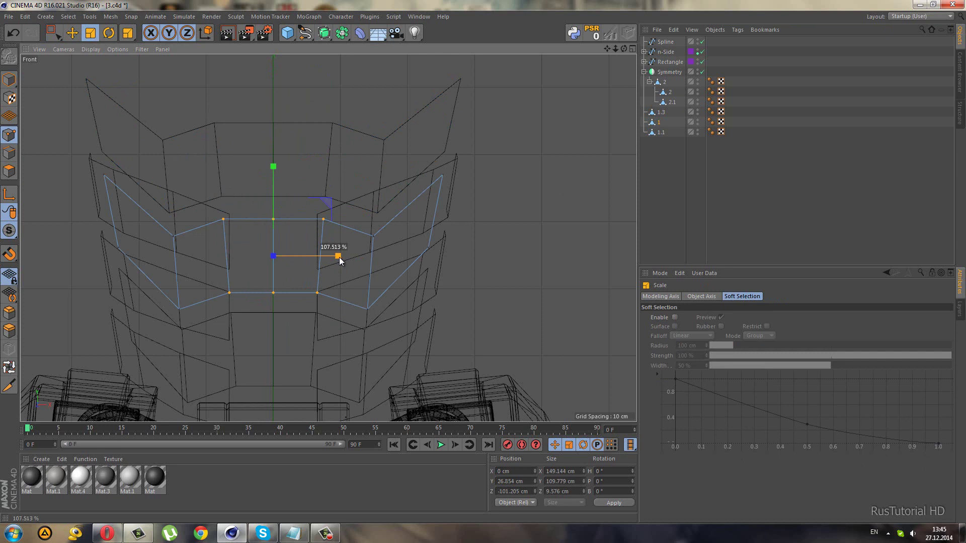
{"action": "left_click_drag", "start_coordinate": [347, 242], "coordinate": [348, 243]}
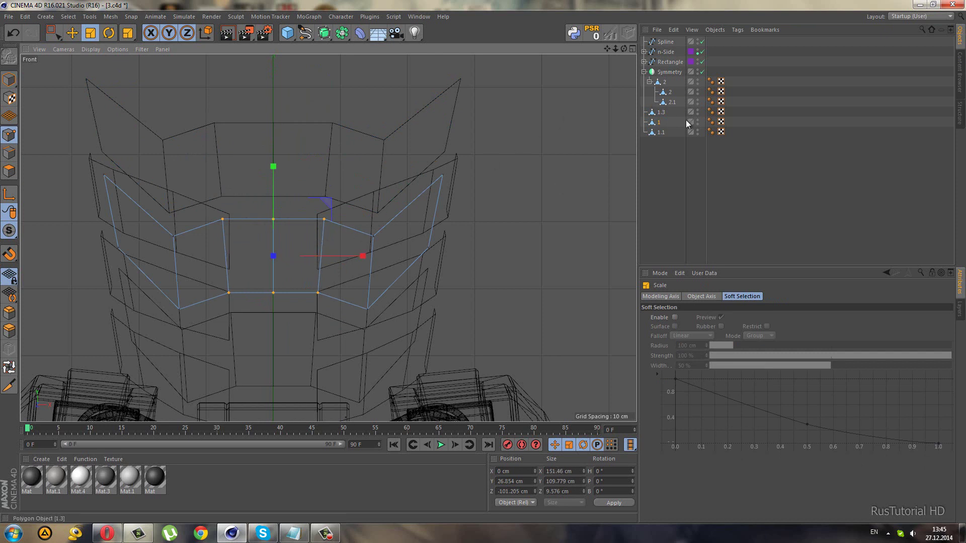
Scale plate 1.1 about 6% wider in X, to 186.706 cm.
{"action": "left_click", "coordinate": [661, 133]}
{"action": "left_click_drag", "start_coordinate": [351, 160], "coordinate": [353, 161]}
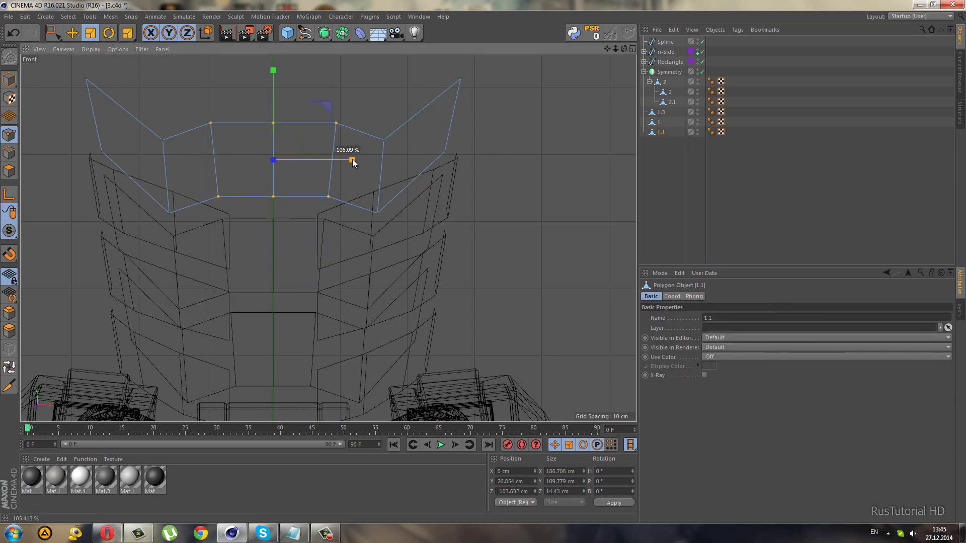
{"action": "middle_click", "coordinate": [353, 161]}
{"action": "middle_click", "coordinate": [173, 90]}
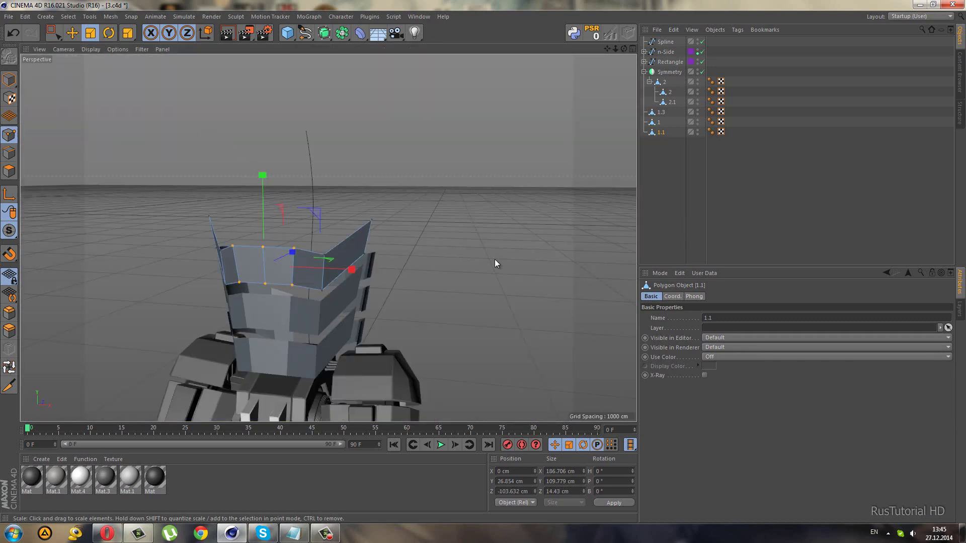
Save the head scene via File > Save.
{"action": "left_click", "coordinate": [695, 174]}
{"action": "mouse_move", "coordinate": [418, 239]}
{"action": "left_mouse_down", "text": "alt"}
{"action": "mouse_move", "coordinate": [193, 234]}
{"action": "mouse_move", "coordinate": [221, 261]}
{"action": "mouse_move", "coordinate": [151, 252]}
{"action": "left_mouse_up", "text": "alt"}
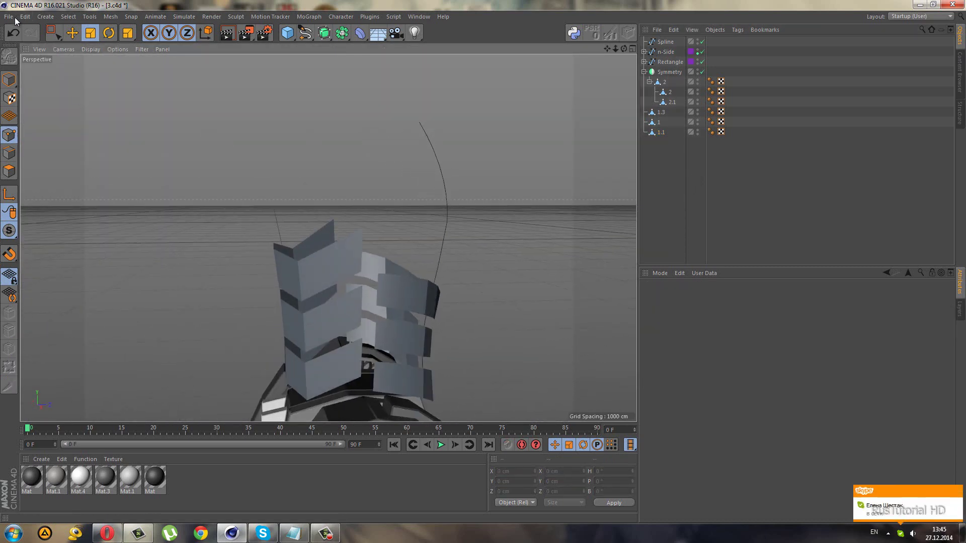
{"action": "left_click", "coordinate": [8, 16]}
{"action": "left_click", "coordinate": [44, 100]}
Duplicate side plate 2.1 within its group in the Object Manager.
{"action": "mouse_move", "coordinate": [342, 242]}
{"action": "left_mouse_down", "text": "alt"}
{"action": "mouse_move", "coordinate": [422, 268]}
{"action": "mouse_move", "coordinate": [512, 239]}
{"action": "mouse_move", "coordinate": [462, 213]}
{"action": "mouse_move", "coordinate": [475, 183]}
{"action": "mouse_move", "coordinate": [513, 183]}
{"action": "mouse_move", "coordinate": [440, 248]}
{"action": "mouse_move", "coordinate": [338, 262]}
{"action": "mouse_move", "coordinate": [267, 235]}
{"action": "mouse_move", "coordinate": [377, 289]}
{"action": "mouse_move", "coordinate": [364, 301]}
{"action": "mouse_move", "coordinate": [281, 266]}
{"action": "mouse_move", "coordinate": [204, 268]}
{"action": "mouse_move", "coordinate": [320, 289]}
{"action": "mouse_move", "coordinate": [401, 324]}
{"action": "mouse_move", "coordinate": [332, 322]}
{"action": "mouse_move", "coordinate": [361, 327]}
{"action": "mouse_move", "coordinate": [341, 342]}
{"action": "mouse_move", "coordinate": [286, 320]}
{"action": "mouse_move", "coordinate": [358, 342]}
{"action": "left_mouse_up", "text": "alt"}
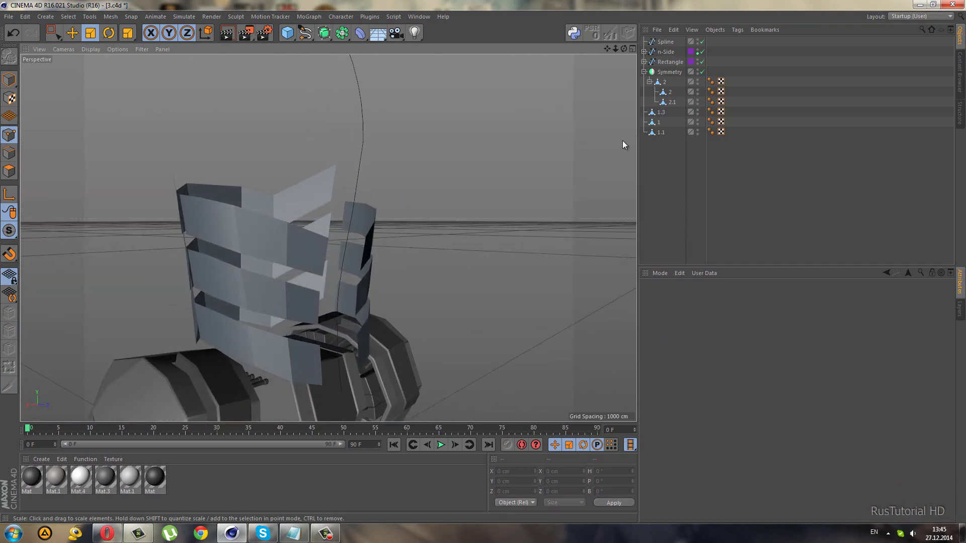
{"action": "left_click", "coordinate": [665, 102]}
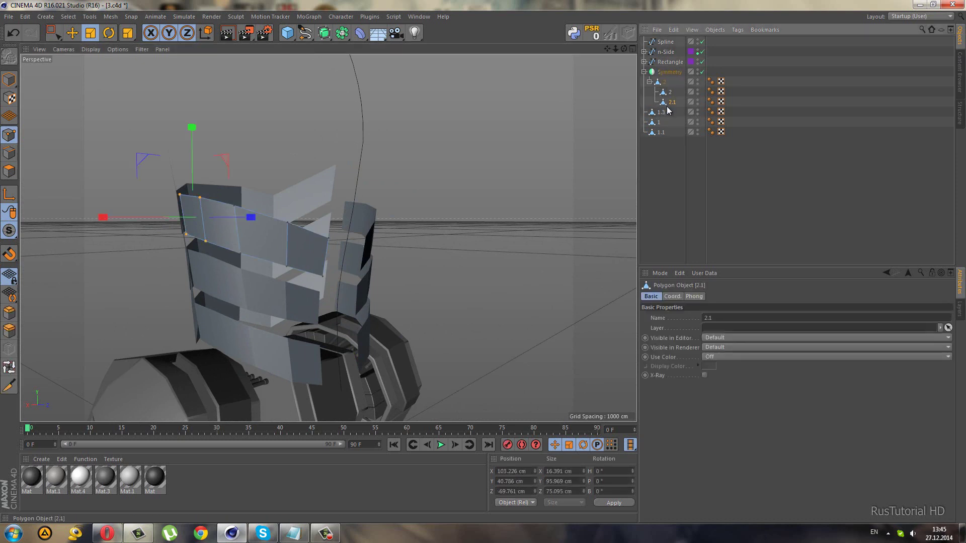
{"action": "left_click_drag", "start_coordinate": [670, 111], "coordinate": [669, 108], "text": "ctrl"}
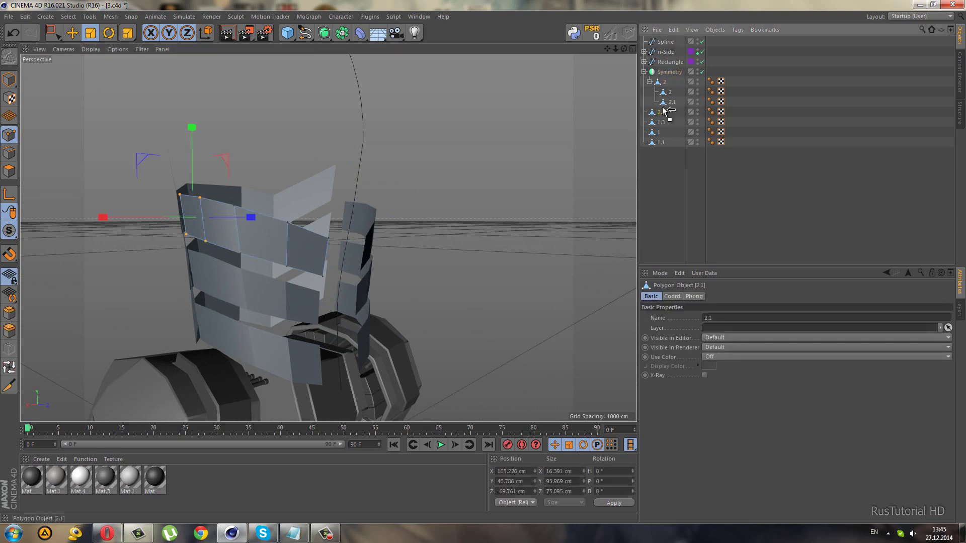
Raise the copied plate above the other side plates to form a higher tier.
{"action": "left_click", "coordinate": [9, 79]}
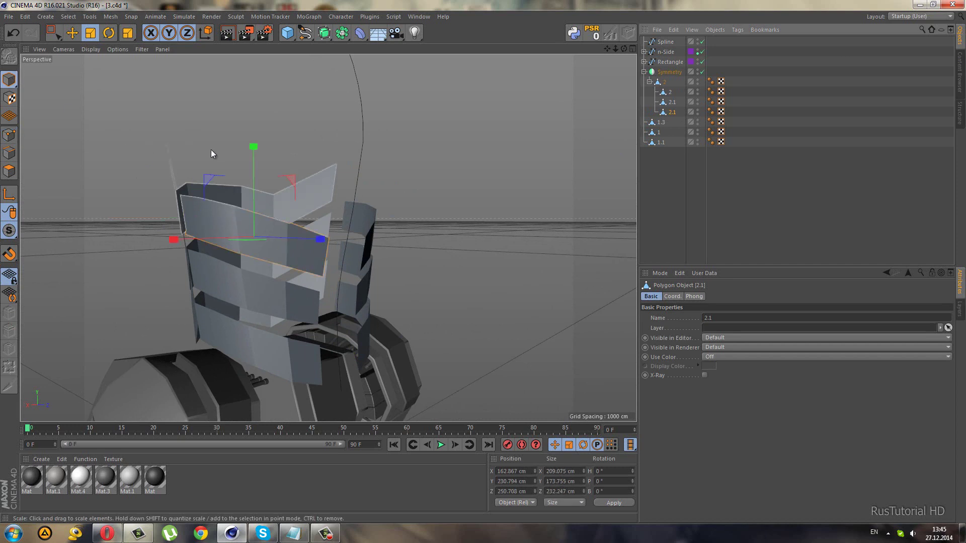
{"action": "left_click", "coordinate": [55, 32]}
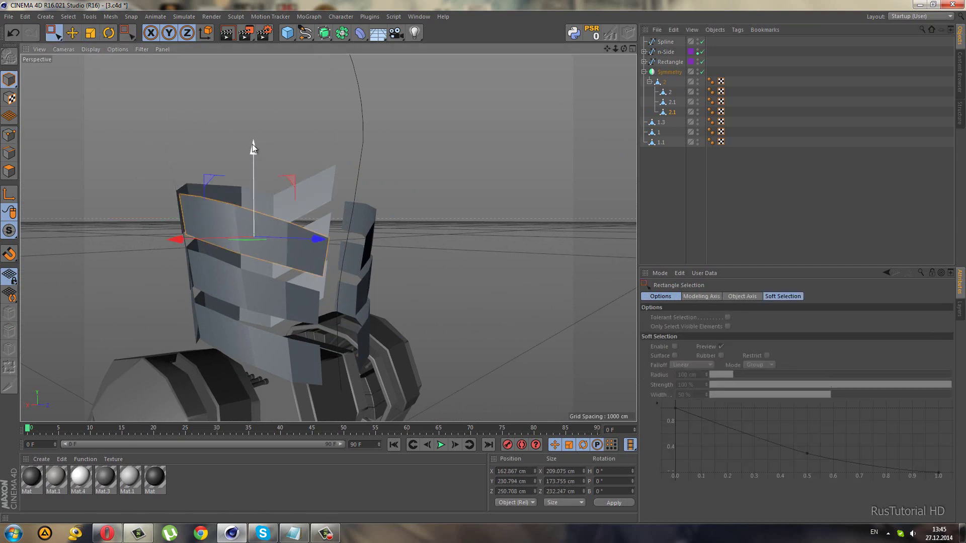
{"action": "left_click_drag", "start_coordinate": [254, 151], "coordinate": [246, 73]}
{"action": "middle_click", "coordinate": [258, 285]}
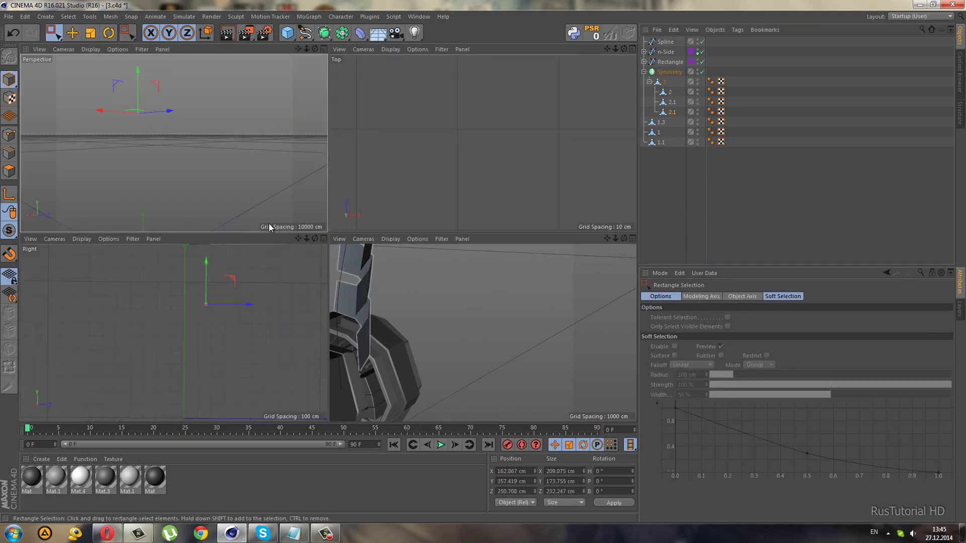
{"action": "middle_click", "coordinate": [257, 284]}
{"action": "scroll", "coordinate": [390, 197], "scroll_direction": "up", "scroll_amount": 3}
{"action": "scroll", "coordinate": [448, 158], "scroll_direction": "up", "scroll_amount": 3}
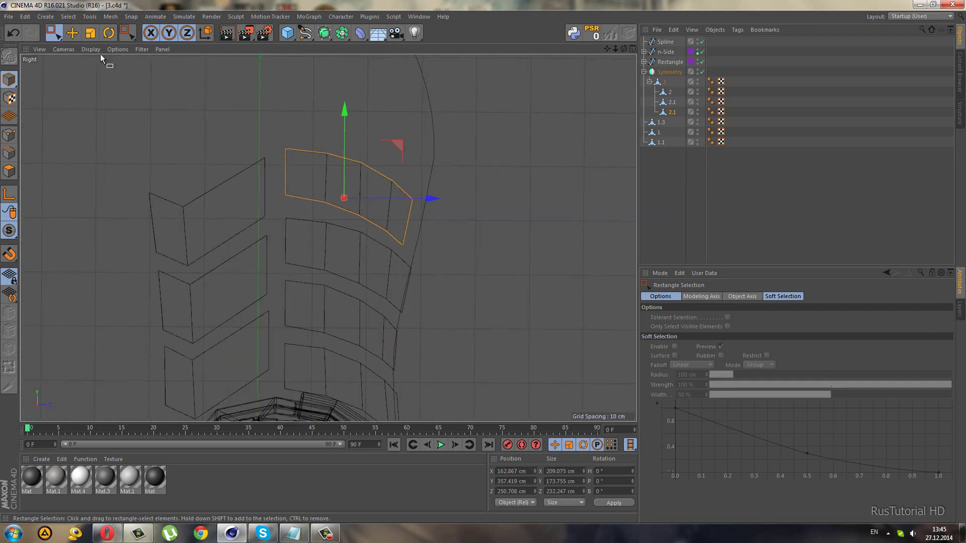
In side view, push the plate's four rightmost points forward toward the spine curve.
{"action": "left_click", "coordinate": [9, 135]}
{"action": "scroll", "coordinate": [363, 195], "scroll_direction": "up", "scroll_amount": 1}
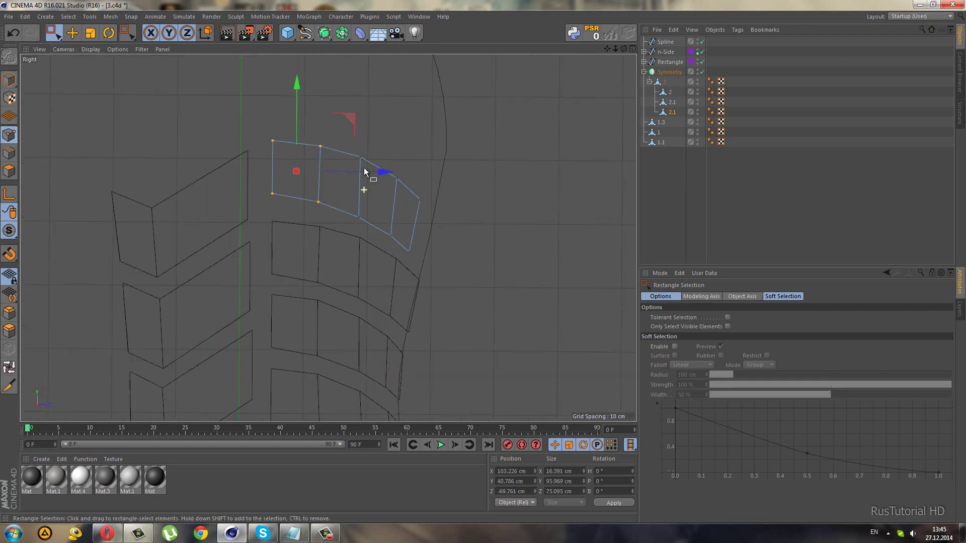
{"action": "left_click_drag", "start_coordinate": [445, 267], "coordinate": [445, 268]}
{"action": "left_click_drag", "start_coordinate": [444, 206], "coordinate": [449, 206]}
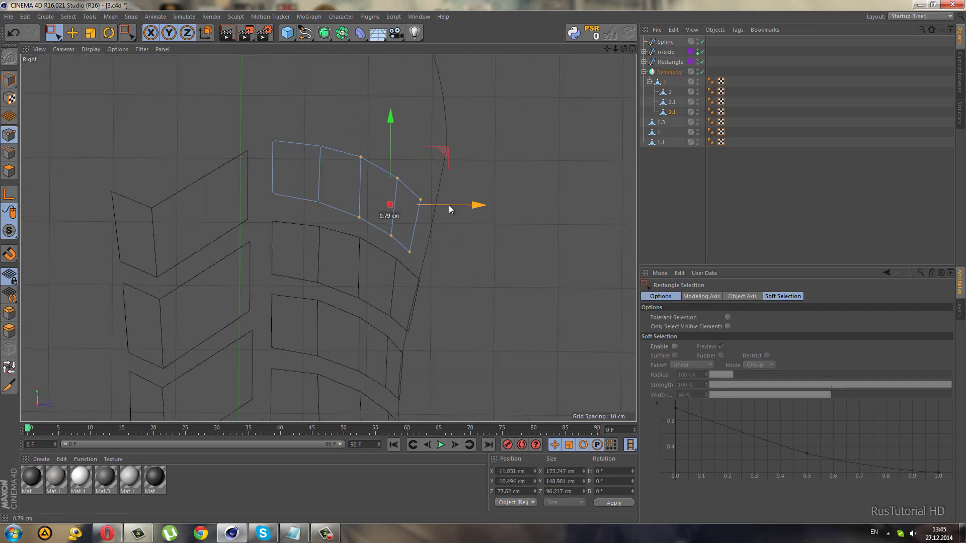
{"action": "left_click_drag", "start_coordinate": [382, 157], "coordinate": [485, 293]}
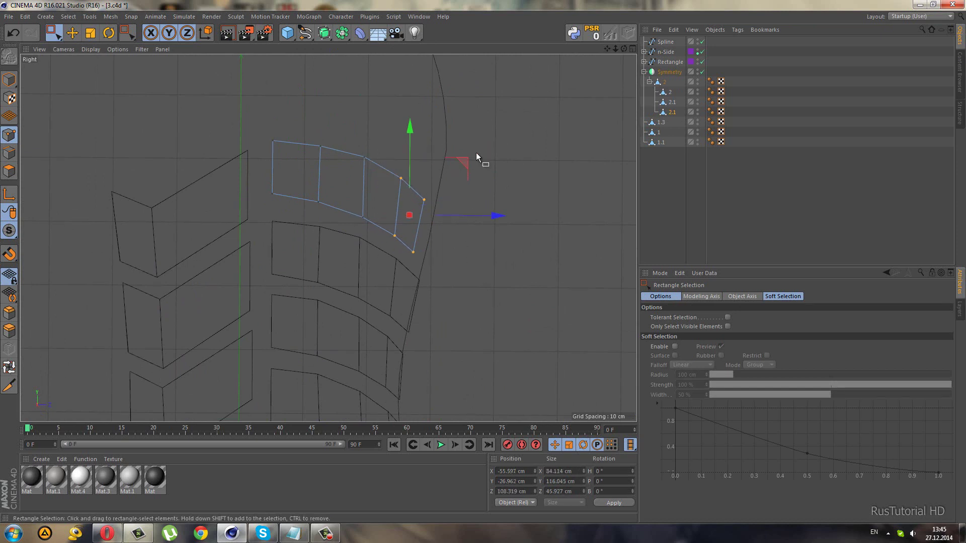
{"action": "left_click_drag", "start_coordinate": [485, 219], "coordinate": [491, 220]}
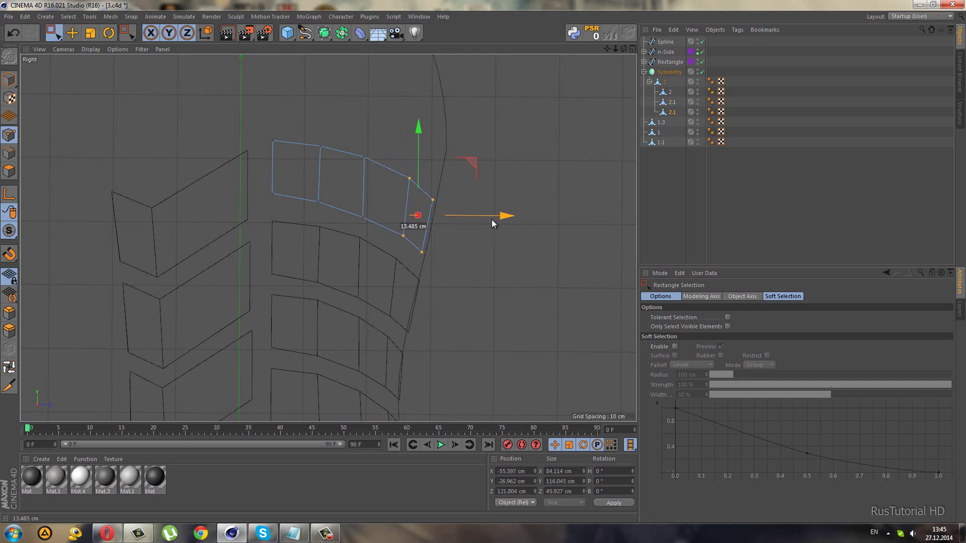
{"action": "left_click_drag", "start_coordinate": [415, 146], "coordinate": [415, 148]}
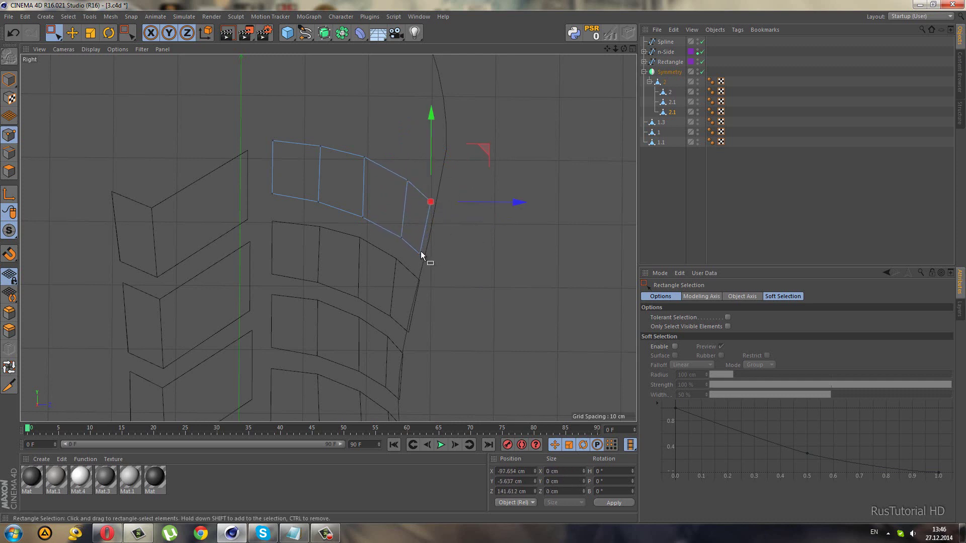
{"action": "left_click_drag", "start_coordinate": [475, 230], "coordinate": [481, 231]}
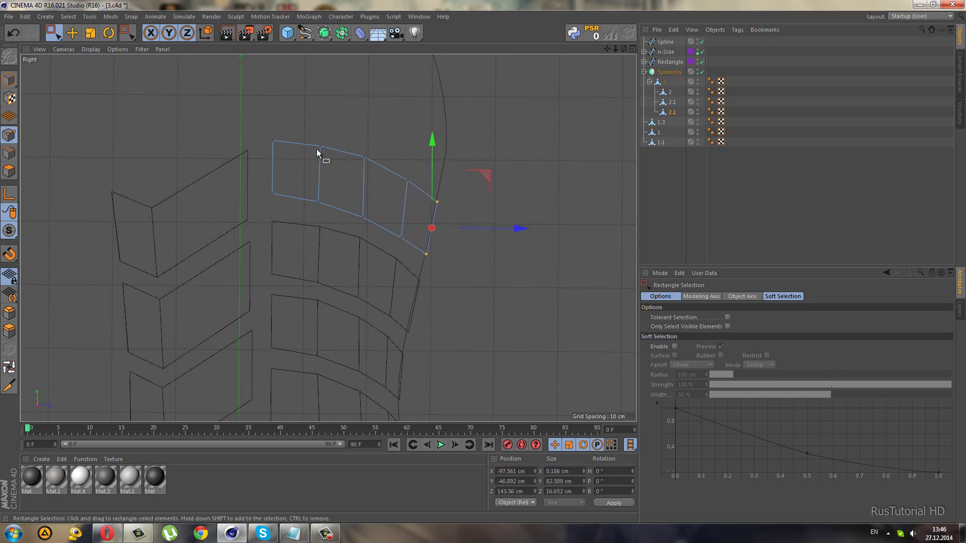
Fine-tune individual top and bottom edge points of the copied plate.
{"action": "left_click", "coordinate": [364, 157]}
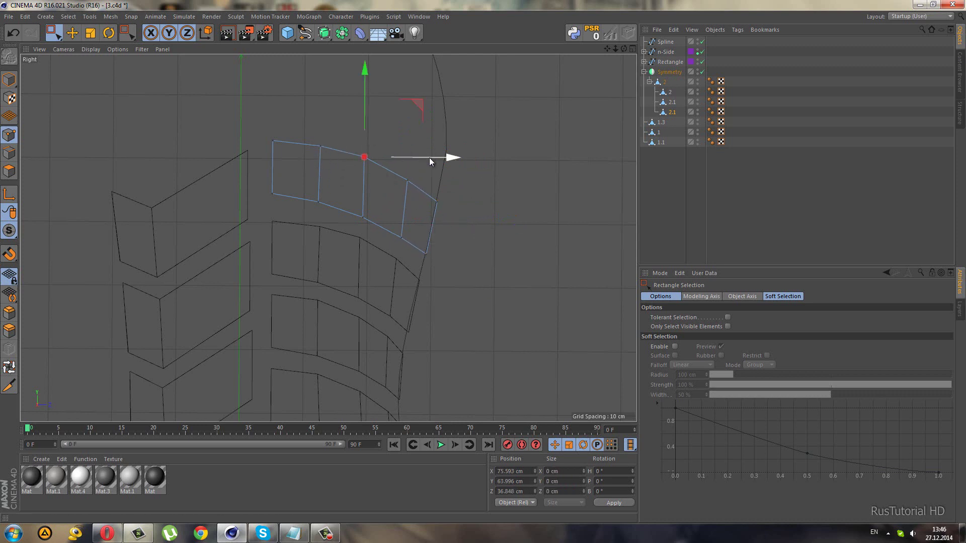
{"action": "left_click_drag", "start_coordinate": [430, 158], "coordinate": [432, 158]}
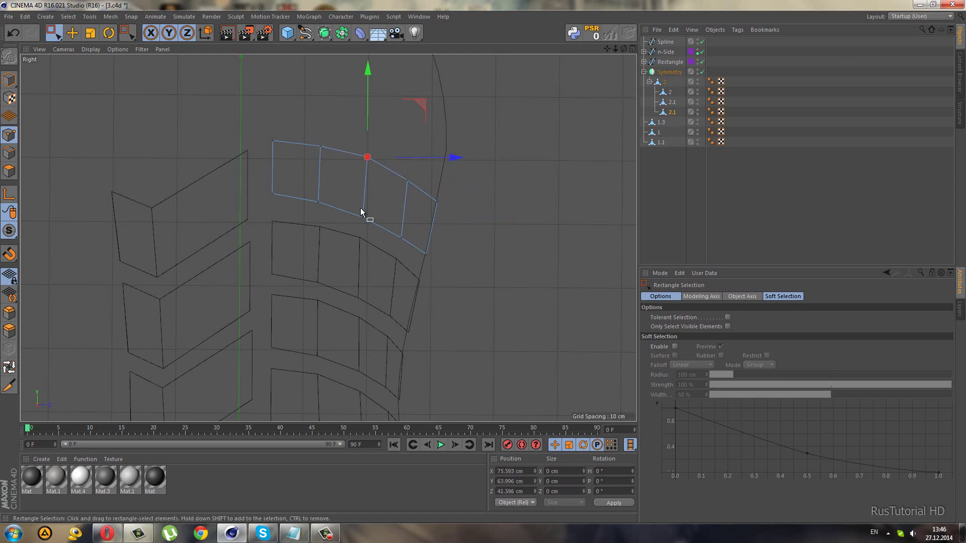
{"action": "left_click", "coordinate": [364, 217]}
{"action": "left_click_drag", "start_coordinate": [361, 180], "coordinate": [363, 179]}
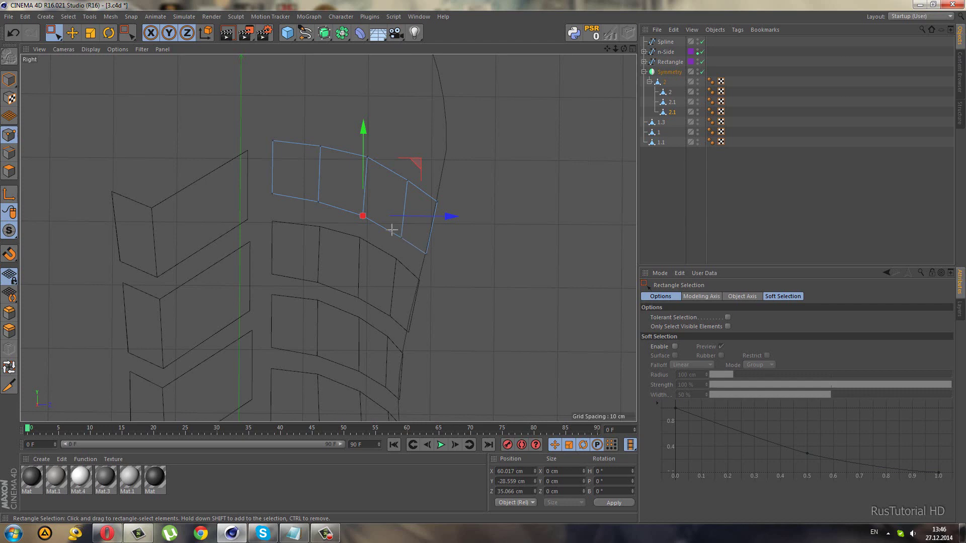
{"action": "left_click", "coordinate": [401, 237]}
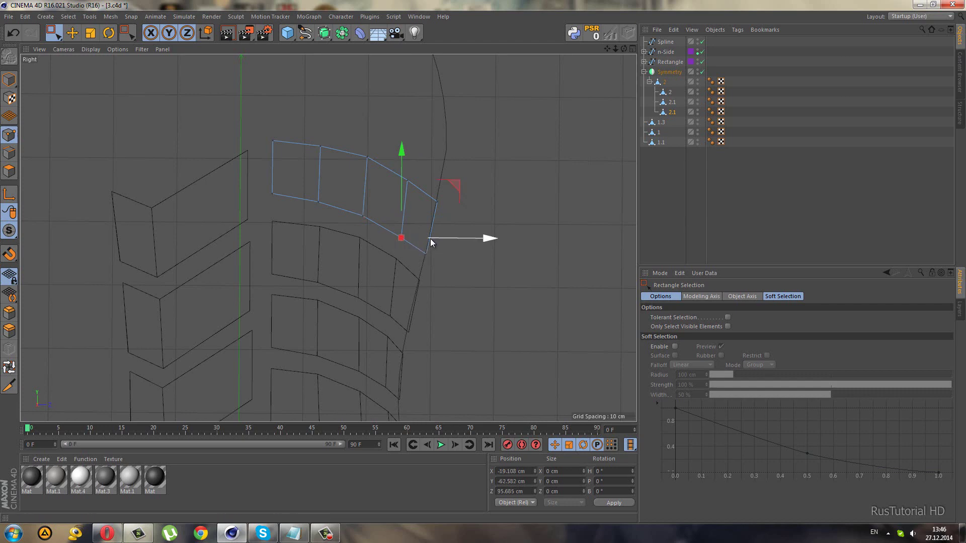
{"action": "left_click_drag", "start_coordinate": [430, 239], "coordinate": [425, 239]}
In Front view, shift the plate's points right and stretch its outer edge further along X.
{"action": "middle_click", "coordinate": [460, 304]}
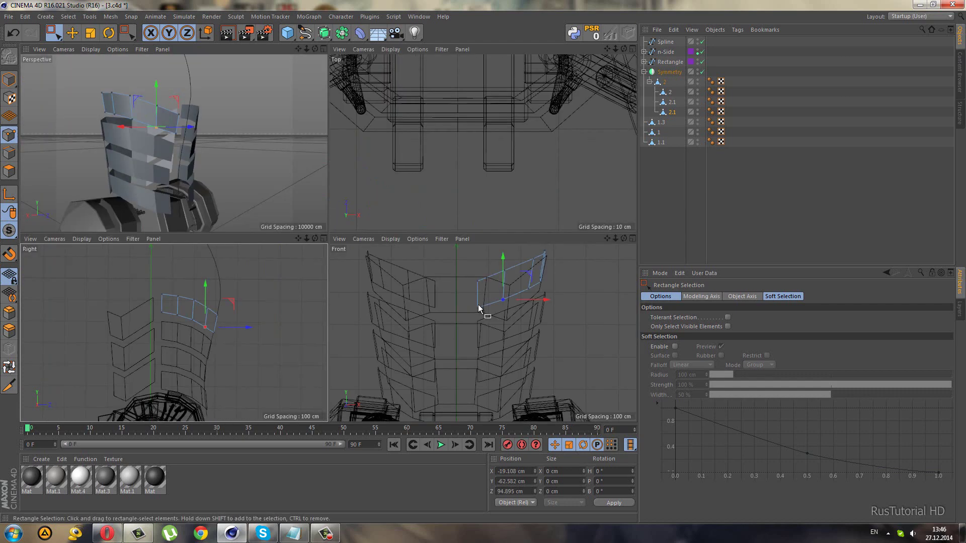
{"action": "middle_click", "coordinate": [478, 305]}
{"action": "middle_click_drag", "start_coordinate": [484, 81], "coordinate": [493, 114], "text": "alt"}
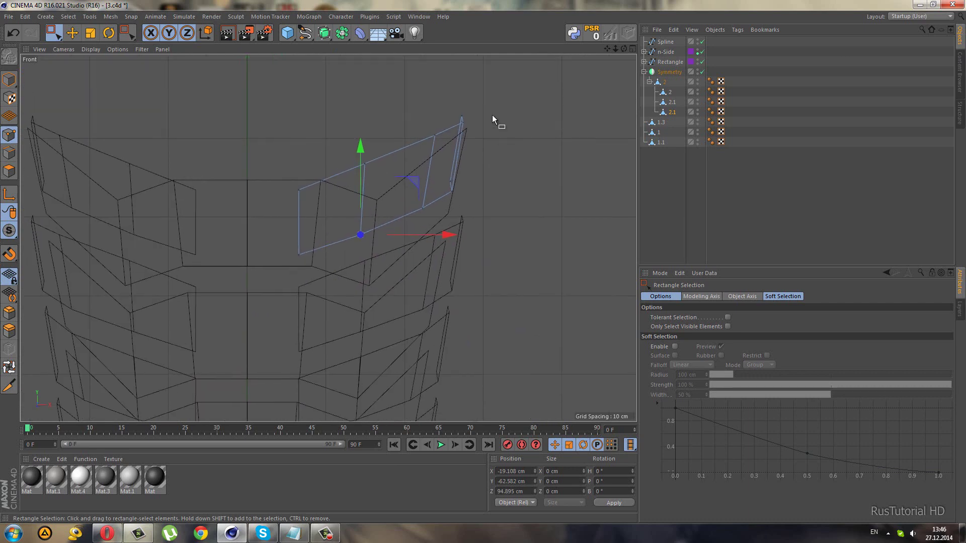
{"action": "left_click_drag", "start_coordinate": [498, 102], "coordinate": [346, 279]}
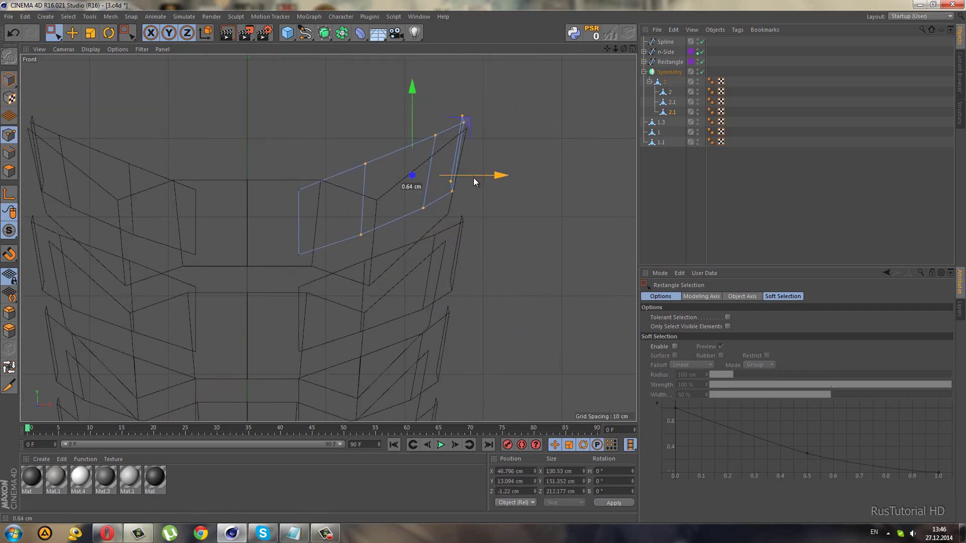
{"action": "left_click_drag", "start_coordinate": [473, 177], "coordinate": [478, 177]}
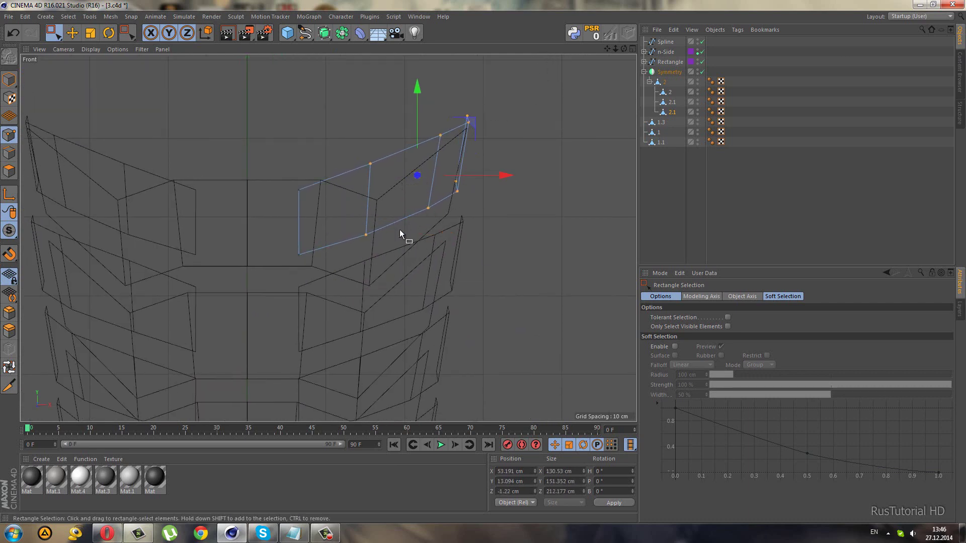
{"action": "left_click_drag", "start_coordinate": [341, 124], "coordinate": [401, 305], "text": "ctrl"}
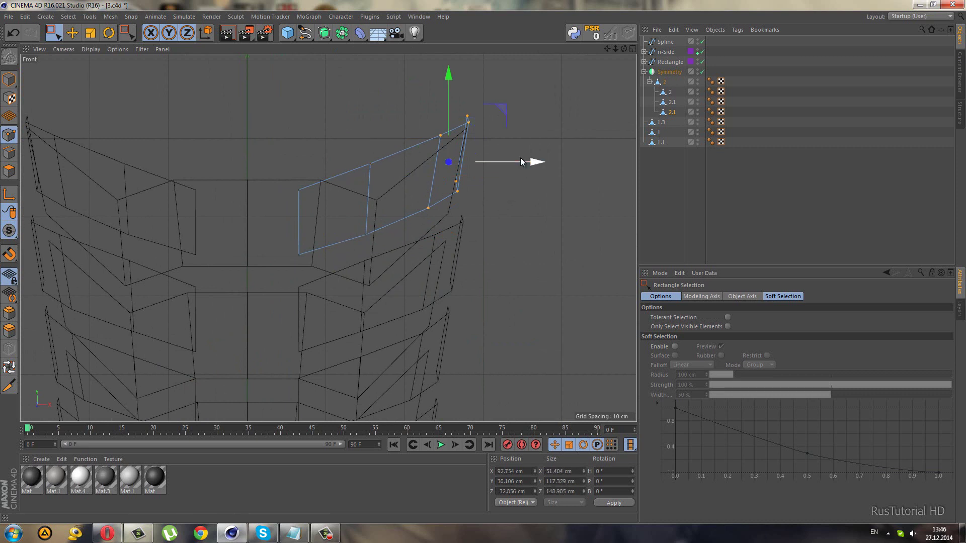
{"action": "left_click_drag", "start_coordinate": [521, 162], "coordinate": [528, 169]}
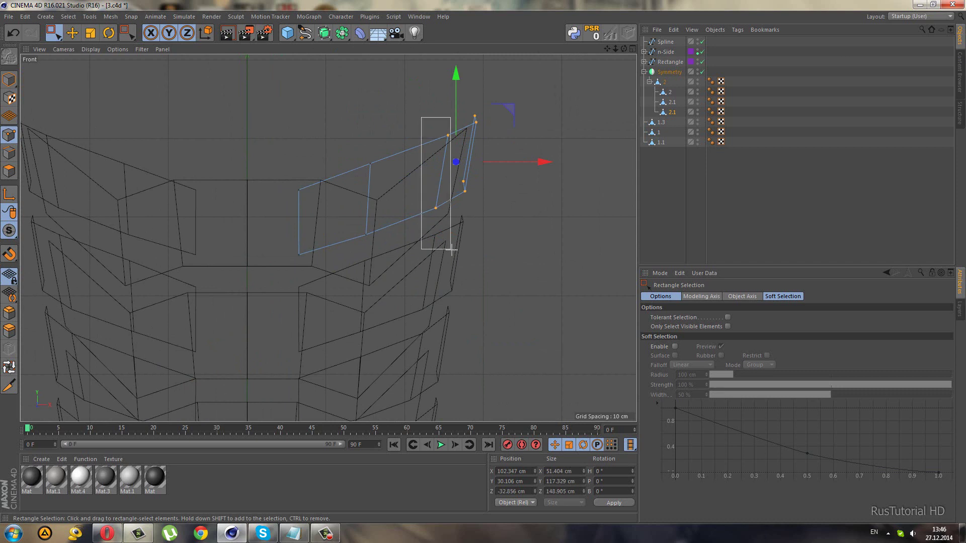
{"action": "left_click_drag", "start_coordinate": [417, 126], "coordinate": [474, 217], "text": "ctrl"}
{"action": "left_click_drag", "start_coordinate": [536, 156], "coordinate": [538, 159]}
{"action": "middle_click", "coordinate": [538, 159]}
{"action": "middle_click", "coordinate": [216, 136]}
Add a MoGraph Cloner raised near the spline top, then add a 200 cm Cube.
{"action": "left_click", "coordinate": [690, 181]}
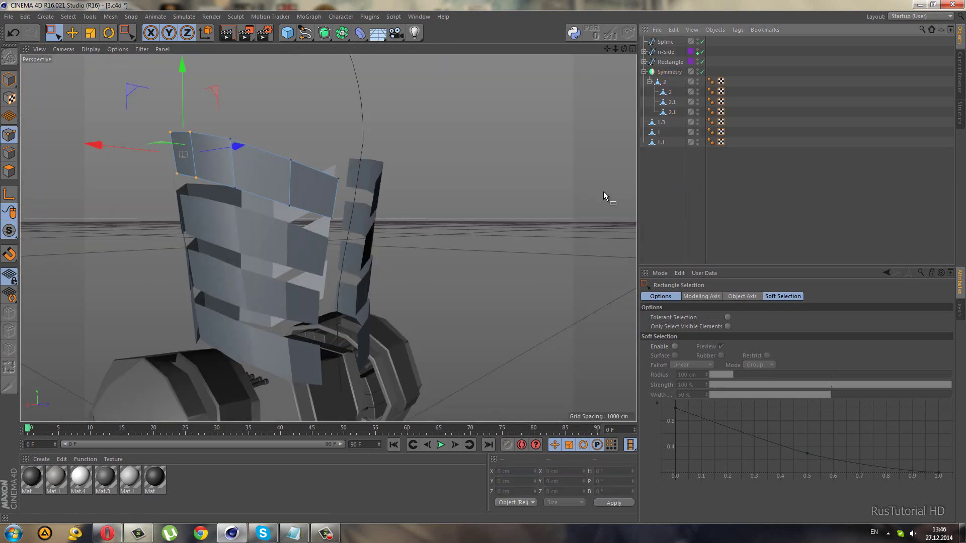
{"action": "mouse_move", "coordinate": [603, 192]}
{"action": "left_mouse_down", "text": "alt"}
{"action": "mouse_move", "coordinate": [413, 241]}
{"action": "mouse_move", "coordinate": [240, 243]}
{"action": "mouse_move", "coordinate": [251, 300]}
{"action": "mouse_move", "coordinate": [346, 265]}
{"action": "mouse_move", "coordinate": [304, 244]}
{"action": "mouse_move", "coordinate": [323, 218]}
{"action": "mouse_move", "coordinate": [337, 222]}
{"action": "mouse_move", "coordinate": [293, 161]}
{"action": "mouse_move", "coordinate": [259, 201]}
{"action": "mouse_move", "coordinate": [365, 229]}
{"action": "mouse_move", "coordinate": [391, 216]}
{"action": "mouse_move", "coordinate": [334, 124]}
{"action": "left_mouse_up", "text": "alt"}
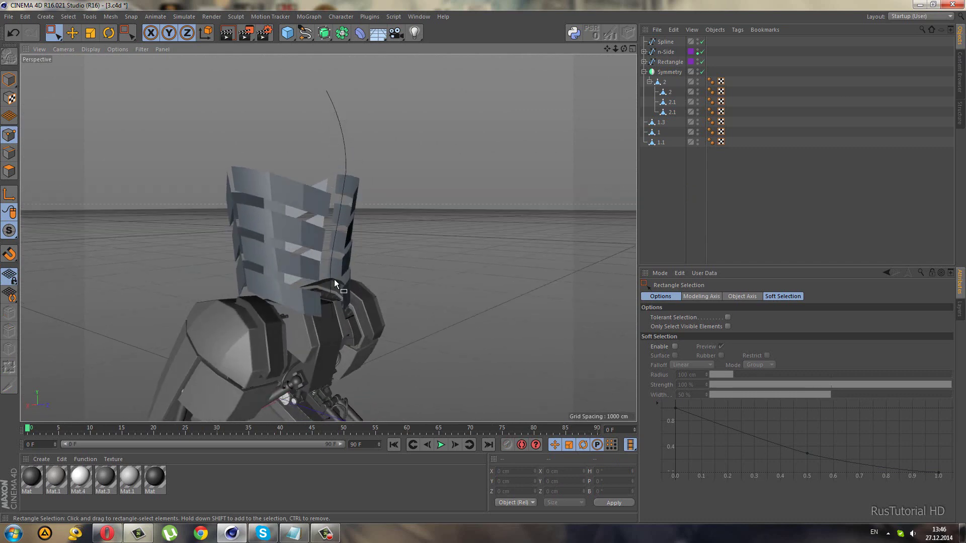
{"action": "left_click", "coordinate": [657, 43]}
{"action": "left_click", "coordinate": [9, 79]}
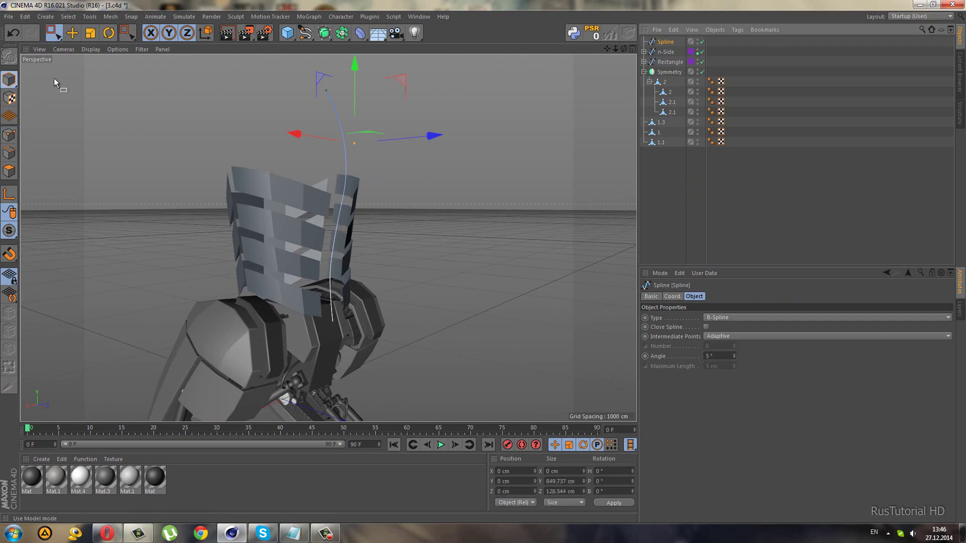
{"action": "left_click", "coordinate": [310, 20]}
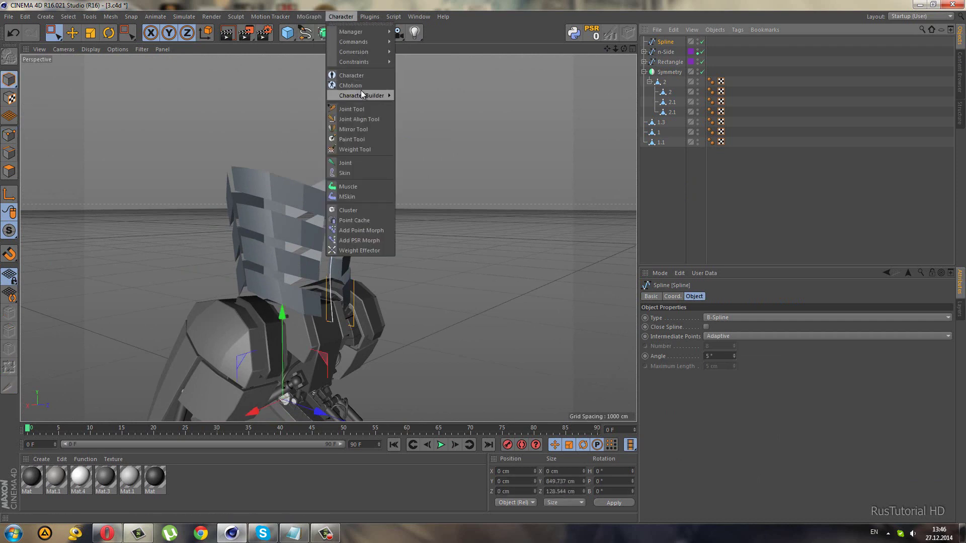
{"action": "mouse_move", "coordinate": [309, 17]}
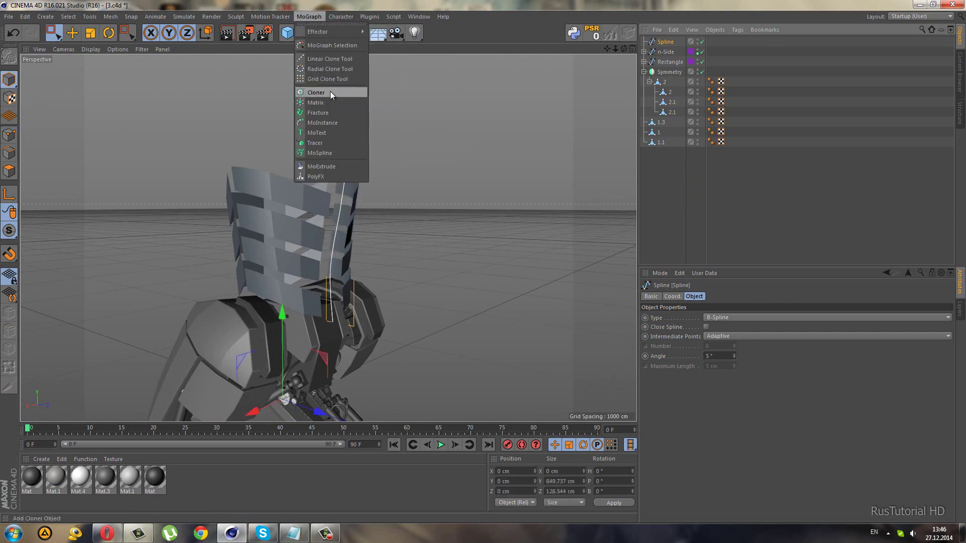
{"action": "left_click", "coordinate": [330, 91]}
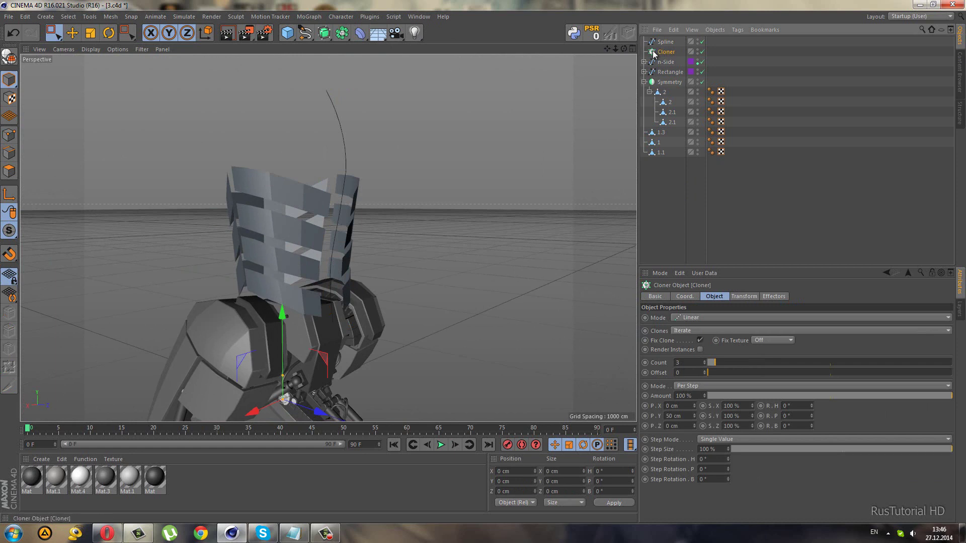
{"action": "left_click_drag", "start_coordinate": [282, 314], "coordinate": [346, 59]}
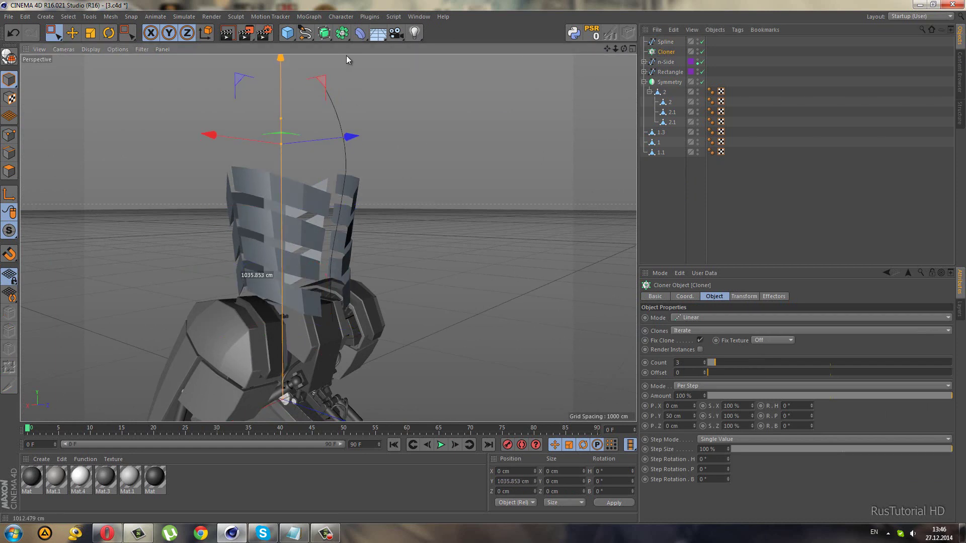
{"action": "scroll", "coordinate": [349, 57], "scroll_direction": "up", "scroll_amount": 3}
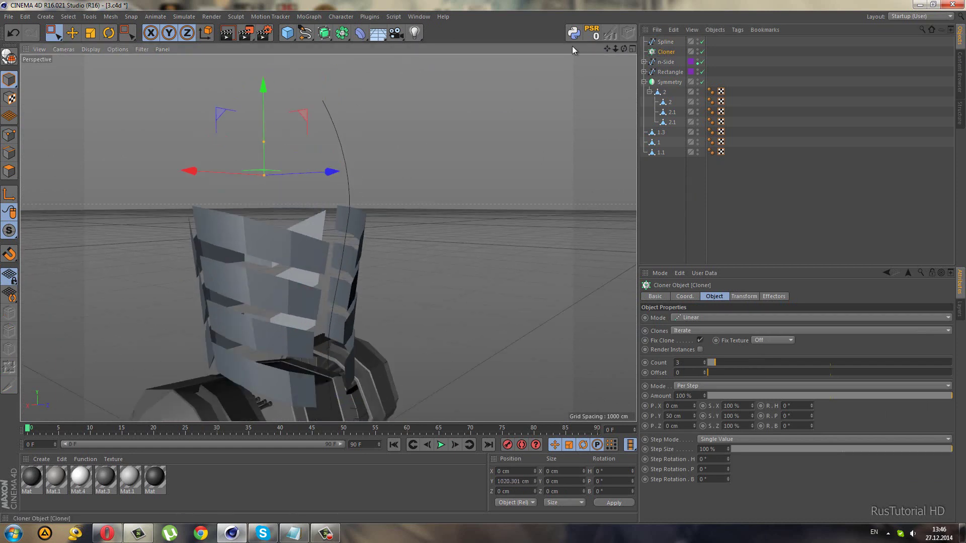
{"action": "left_click_drag", "start_coordinate": [291, 36], "coordinate": [327, 47]}
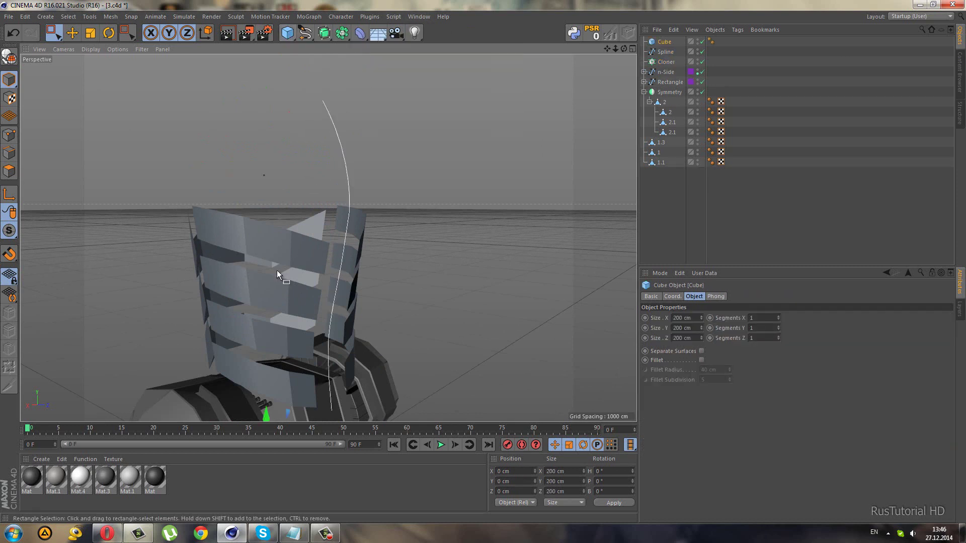
Raise the Cube near the spline top and shrink it to about half size.
{"action": "left_click_drag", "start_coordinate": [270, 402], "coordinate": [327, 76]}
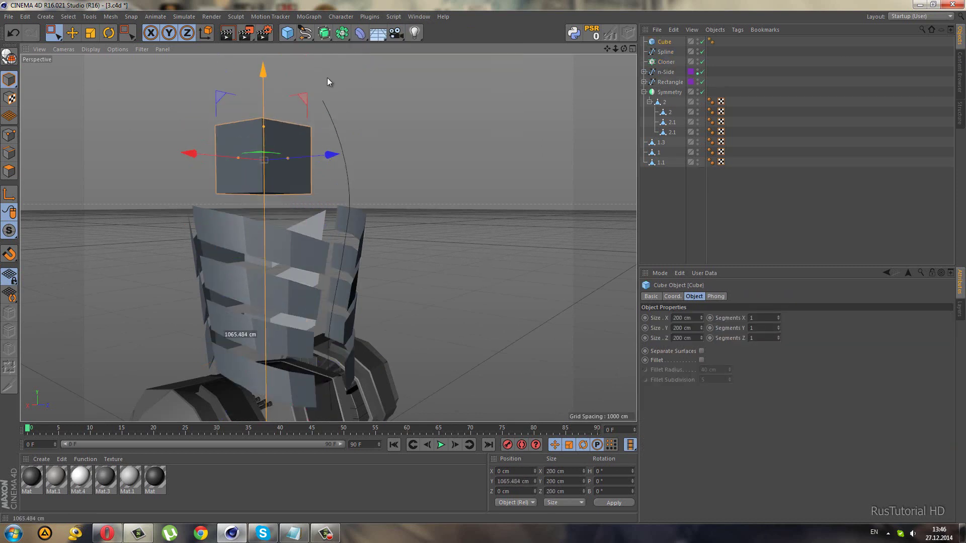
{"action": "left_click", "coordinate": [90, 33]}
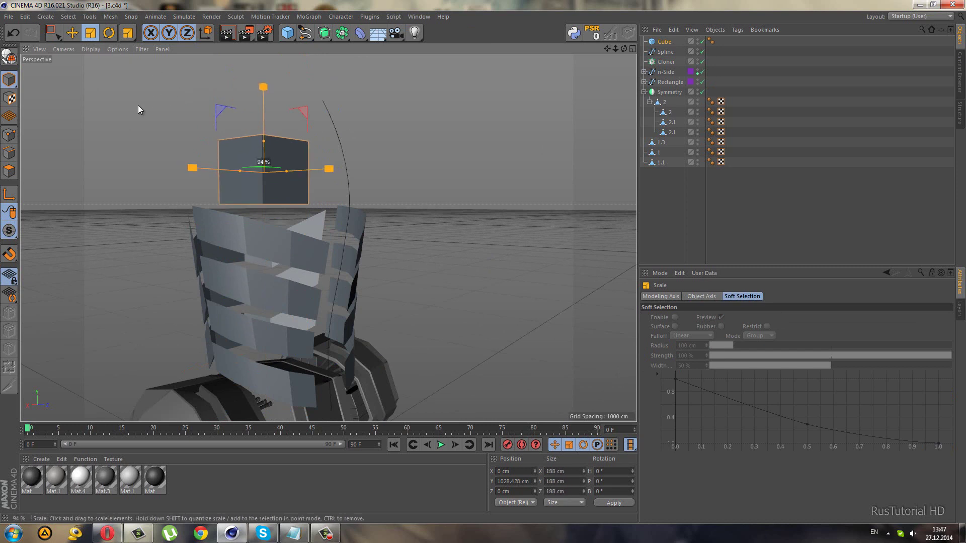
{"action": "mouse_move", "coordinate": [137, 105]}
{"action": "left_mouse_down"}
{"action": "mouse_move", "coordinate": [72, 143]}
{"action": "mouse_move", "coordinate": [481, 263]}
{"action": "left_mouse_up"}
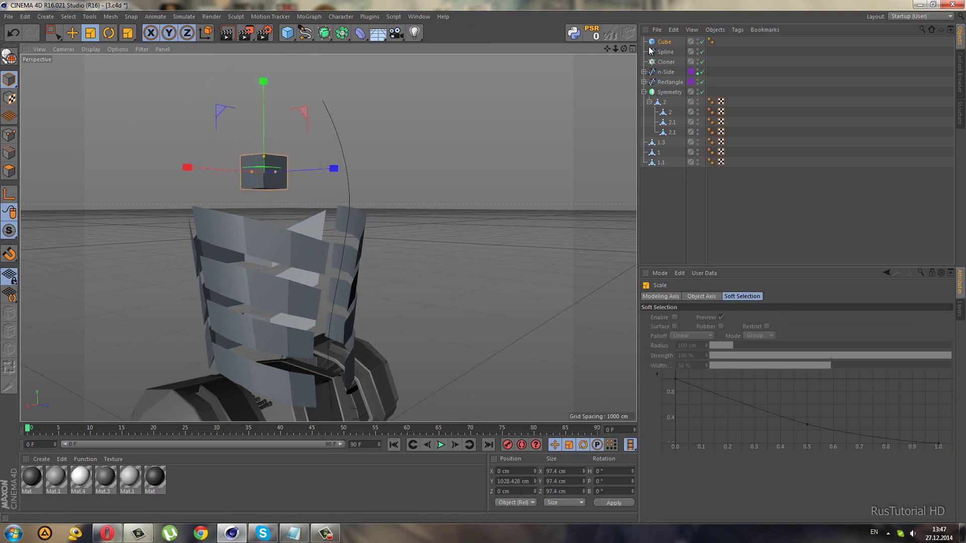
Add a Null at the origin and group Cube, Spline and Cloner under it.
{"action": "left_click", "coordinate": [287, 34]}
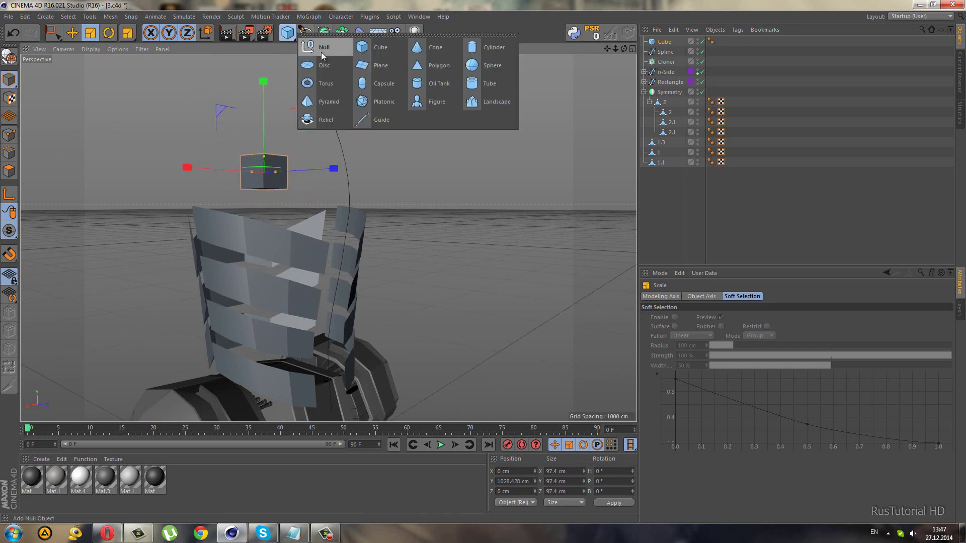
{"action": "left_click", "coordinate": [321, 52]}
{"action": "left_click_drag", "start_coordinate": [666, 44], "coordinate": [665, 52]}
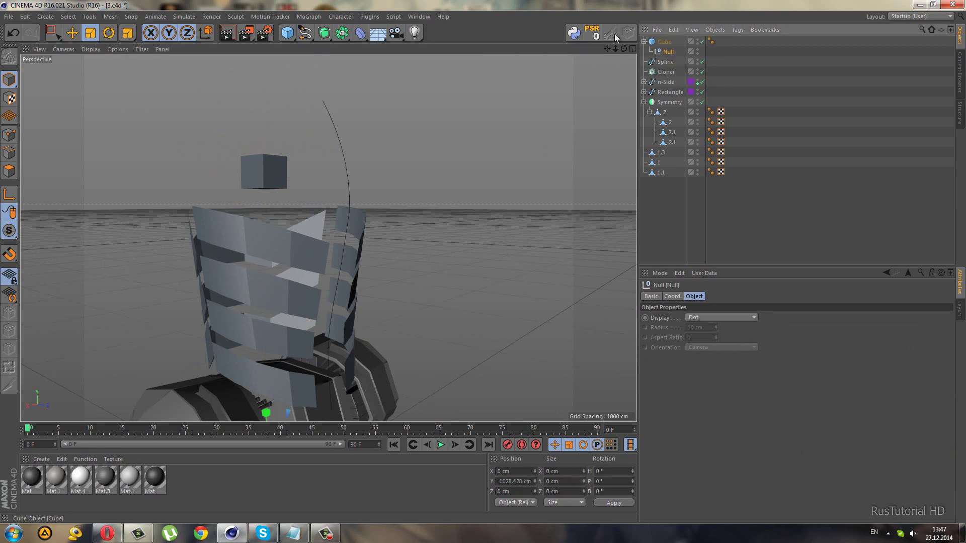
{"action": "left_click", "coordinate": [590, 34]}
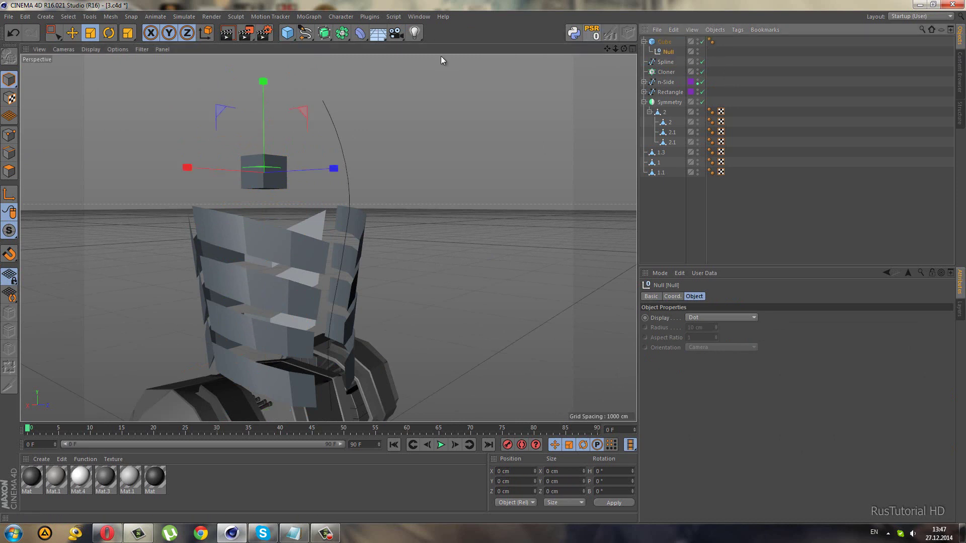
{"action": "left_click", "coordinate": [53, 32]}
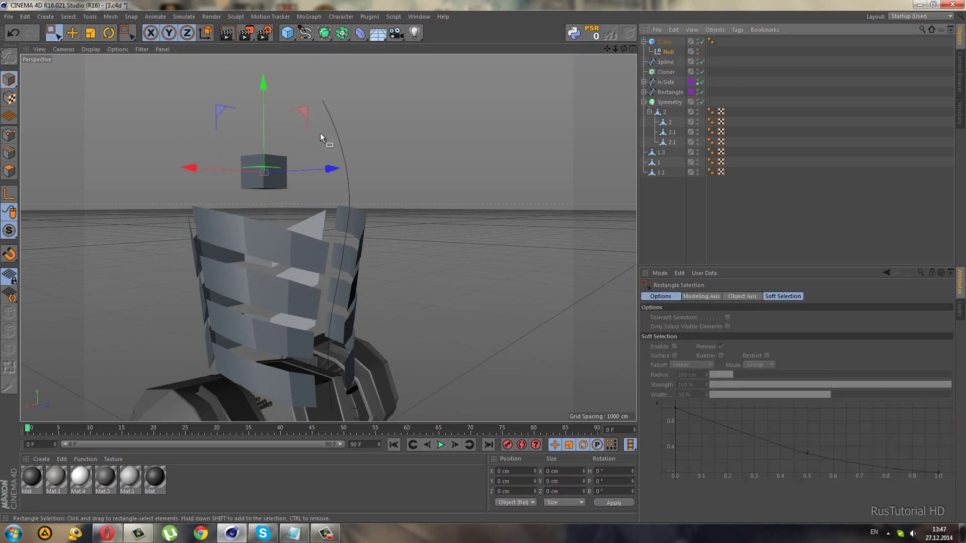
{"action": "left_click_drag", "start_coordinate": [659, 40], "coordinate": [663, 65]}
{"action": "left_click", "coordinate": [664, 51]}
{"action": "left_click", "coordinate": [665, 72], "text": "shift"}
{"action": "left_click", "coordinate": [663, 61]}
Set the Cloner mode to Object and make the Cube its child.
{"action": "left_click", "coordinate": [669, 62]}
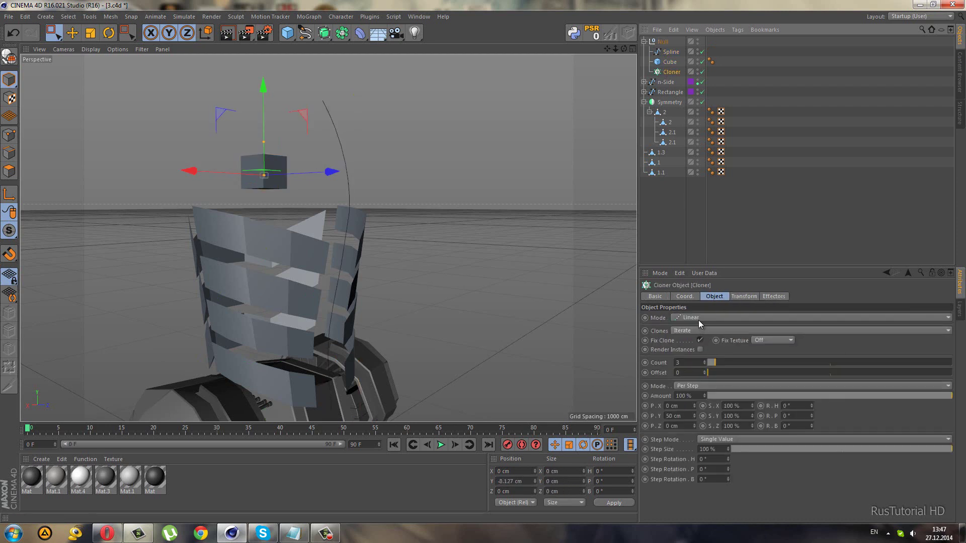
{"action": "left_click", "coordinate": [697, 318]}
{"action": "left_click", "coordinate": [728, 326]}
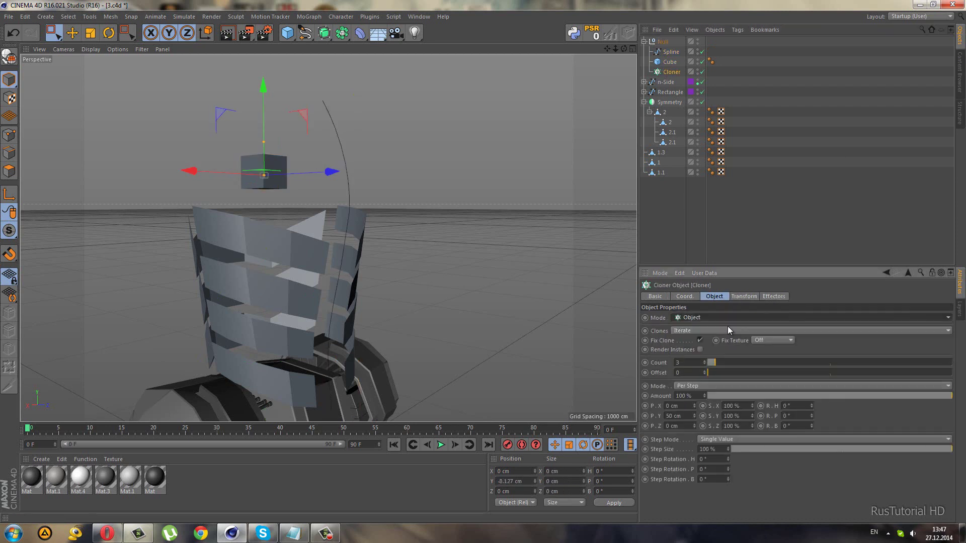
{"action": "left_click_drag", "start_coordinate": [664, 61], "coordinate": [667, 73]}
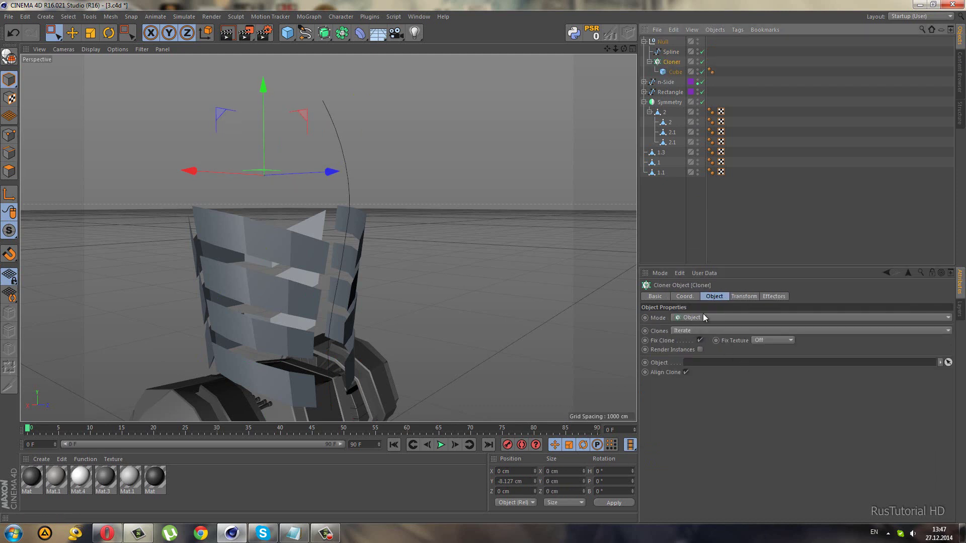
Set the Spline as the Cloner's Object so the cube clones follow the curve.
{"action": "left_click", "coordinate": [949, 362]}
{"action": "left_click", "coordinate": [670, 52]}
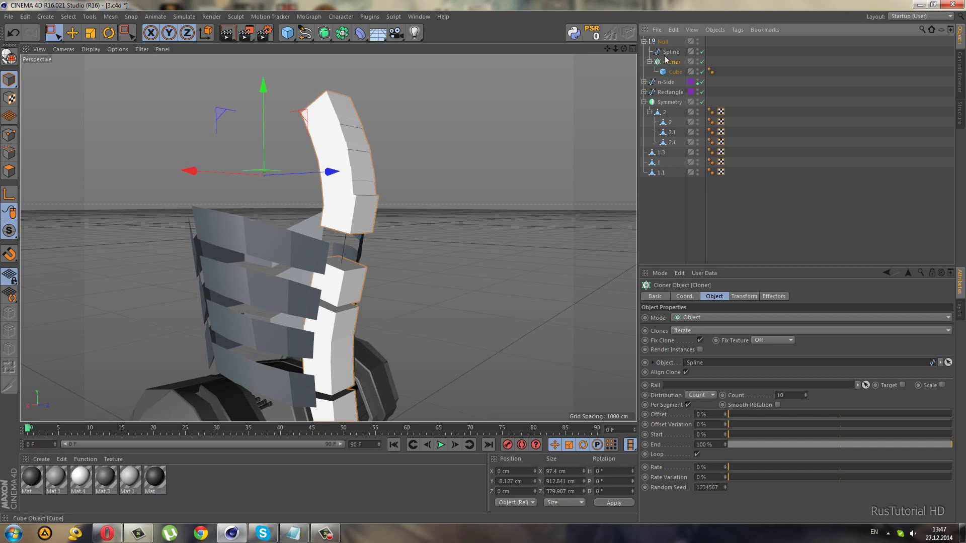
{"action": "left_click", "coordinate": [669, 72]}
{"action": "left_click_drag", "start_coordinate": [376, 146], "coordinate": [291, 199], "text": "alt"}
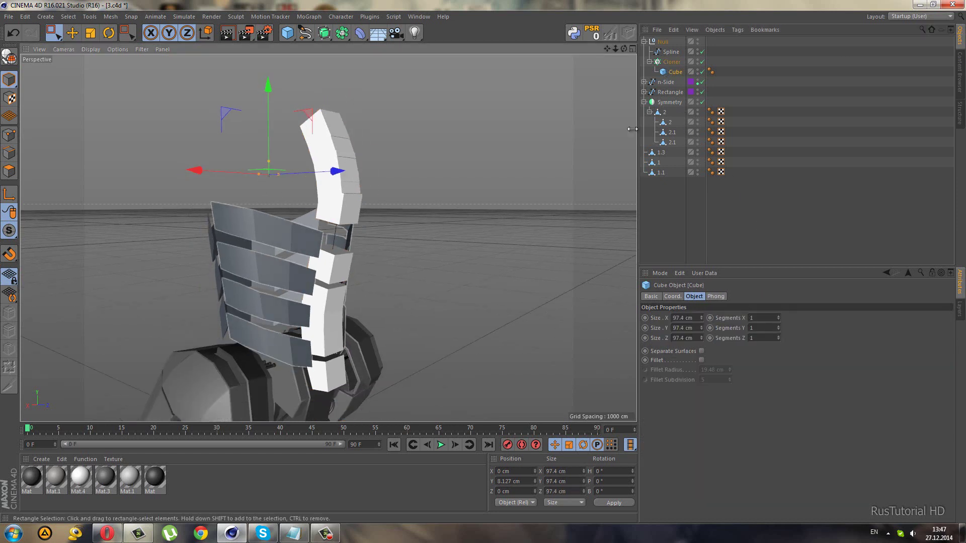
{"action": "left_click", "coordinate": [669, 62]}
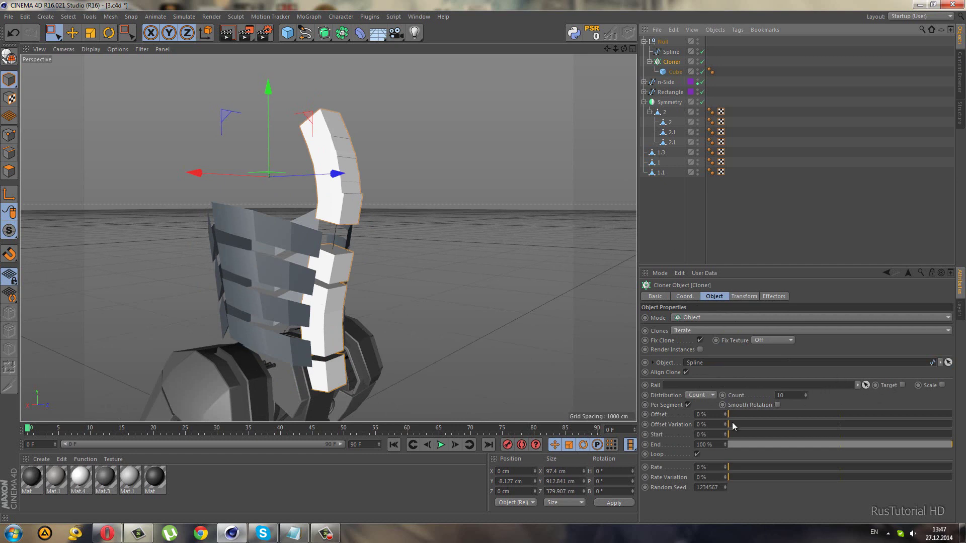
Spread 13 clones evenly along the spline and resize the Cube to 119.661 cm tall, 49.397 cm deep.
{"action": "left_click", "coordinate": [806, 393]}
{"action": "left_click", "coordinate": [807, 393]}
{"action": "left_click", "coordinate": [806, 393]}
{"action": "left_click", "coordinate": [806, 393]}
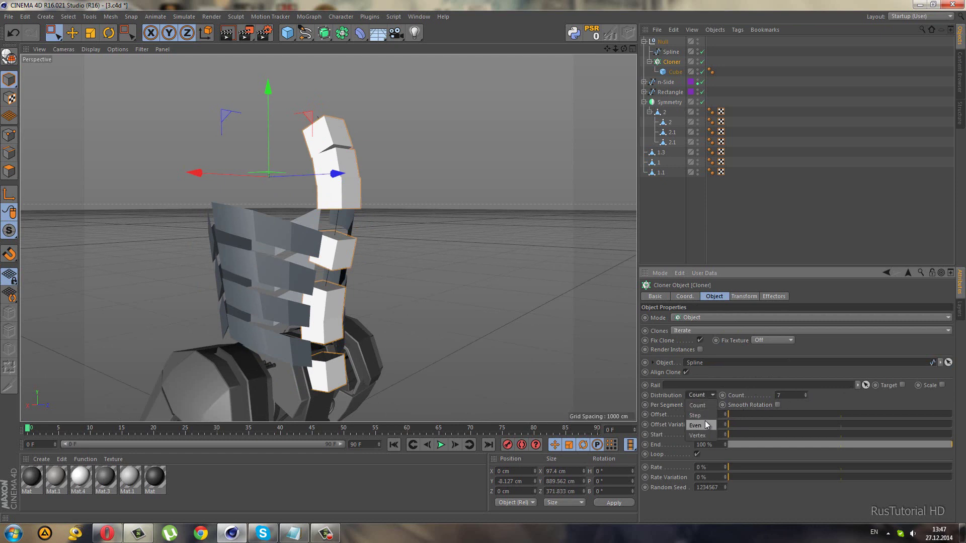
{"action": "left_click", "coordinate": [706, 425]}
{"action": "left_click_drag", "start_coordinate": [804, 399], "coordinate": [805, 394]}
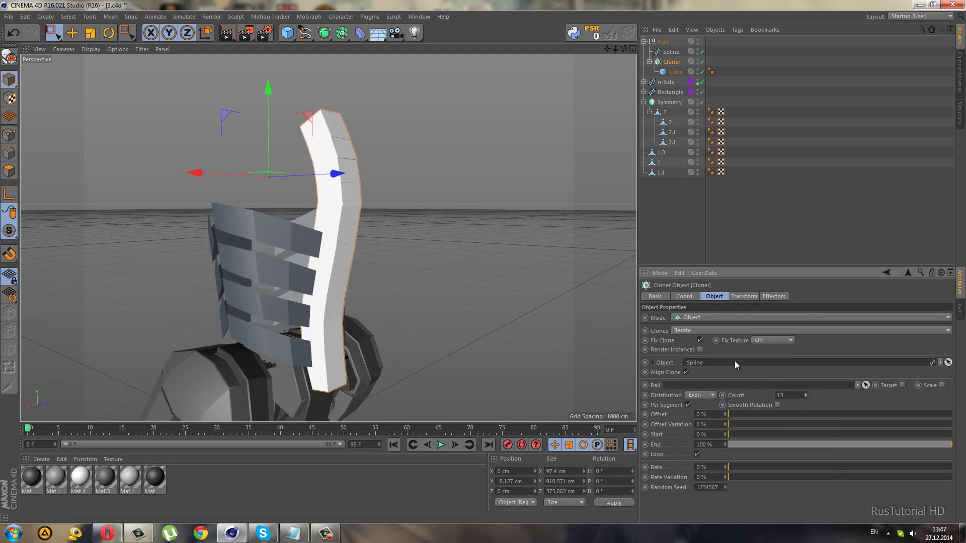
{"action": "left_click", "coordinate": [675, 72]}
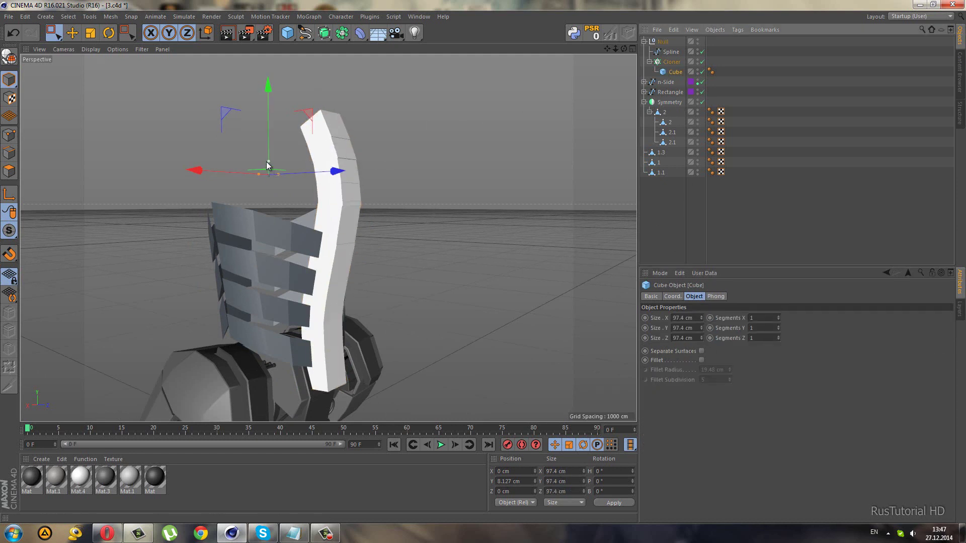
{"action": "mouse_move", "coordinate": [267, 168]}
{"action": "left_mouse_down"}
{"action": "mouse_move", "coordinate": [272, 157]}
{"action": "mouse_move", "coordinate": [273, 177]}
{"action": "left_mouse_up"}
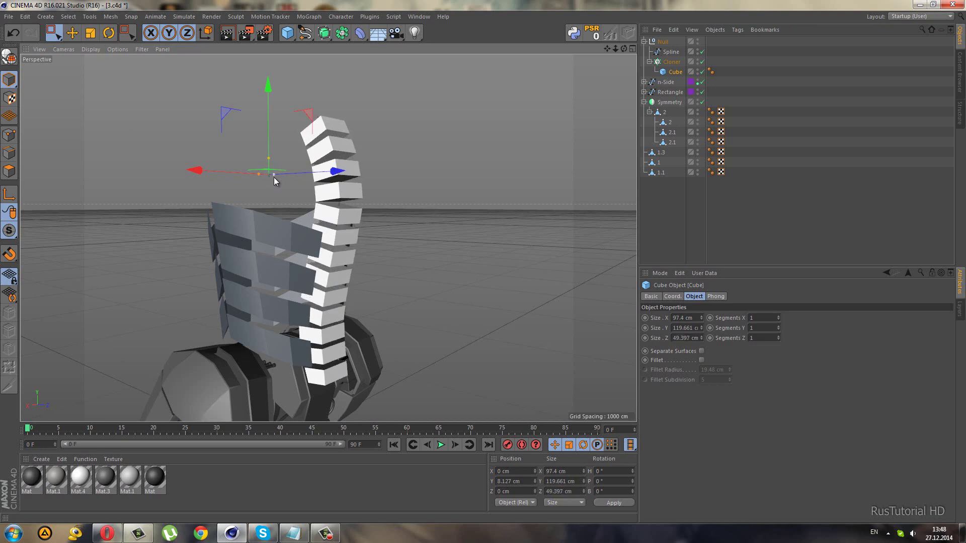
Apply the Mat material to the Cube, inspect the spine, then undo the last change.
{"action": "left_click", "coordinate": [154, 477]}
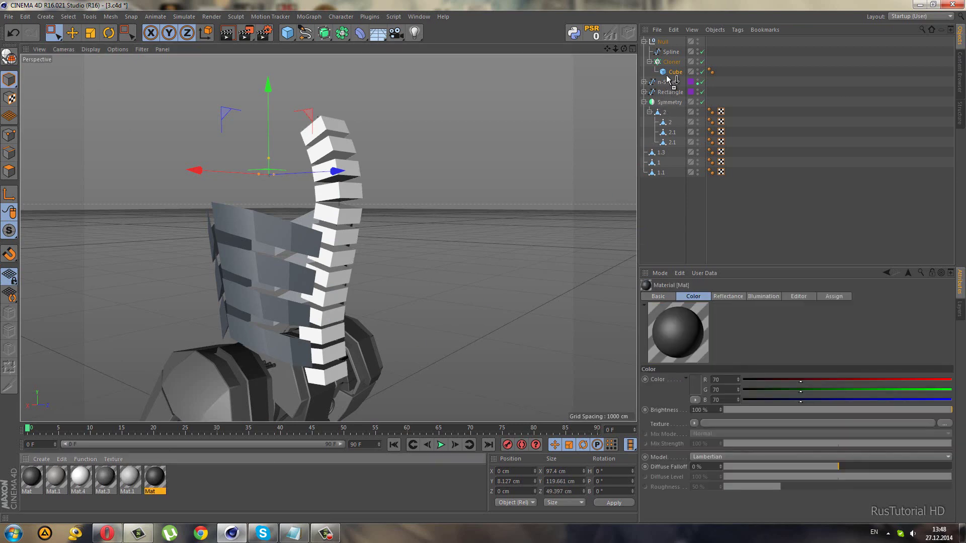
{"action": "left_click_drag", "start_coordinate": [668, 78], "coordinate": [670, 76]}
{"action": "left_click", "coordinate": [661, 207]}
{"action": "mouse_move", "coordinate": [376, 297]}
{"action": "left_mouse_down", "text": "alt"}
{"action": "mouse_move", "coordinate": [266, 262]}
{"action": "mouse_move", "coordinate": [250, 279]}
{"action": "mouse_move", "coordinate": [421, 297]}
{"action": "mouse_move", "coordinate": [400, 298]}
{"action": "left_mouse_up", "text": "alt"}
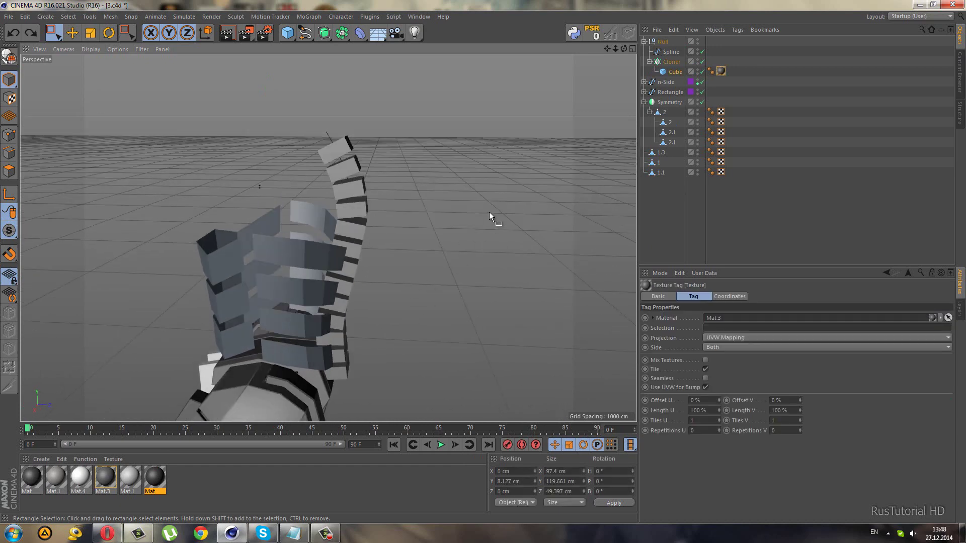
{"action": "mouse_move", "coordinate": [489, 213]}
{"action": "left_mouse_down", "text": "alt"}
{"action": "mouse_move", "coordinate": [316, 211]}
{"action": "mouse_move", "coordinate": [214, 174]}
{"action": "mouse_move", "coordinate": [237, 179]}
{"action": "left_mouse_up", "text": "alt"}
{"action": "mouse_move", "coordinate": [320, 207]}
{"action": "left_mouse_down", "text": "alt"}
{"action": "mouse_move", "coordinate": [377, 194]}
{"action": "mouse_move", "coordinate": [286, 191]}
{"action": "mouse_move", "coordinate": [257, 162]}
{"action": "mouse_move", "coordinate": [281, 161]}
{"action": "mouse_move", "coordinate": [294, 178]}
{"action": "left_mouse_up", "text": "alt"}
{"action": "left_click", "coordinate": [664, 224]}
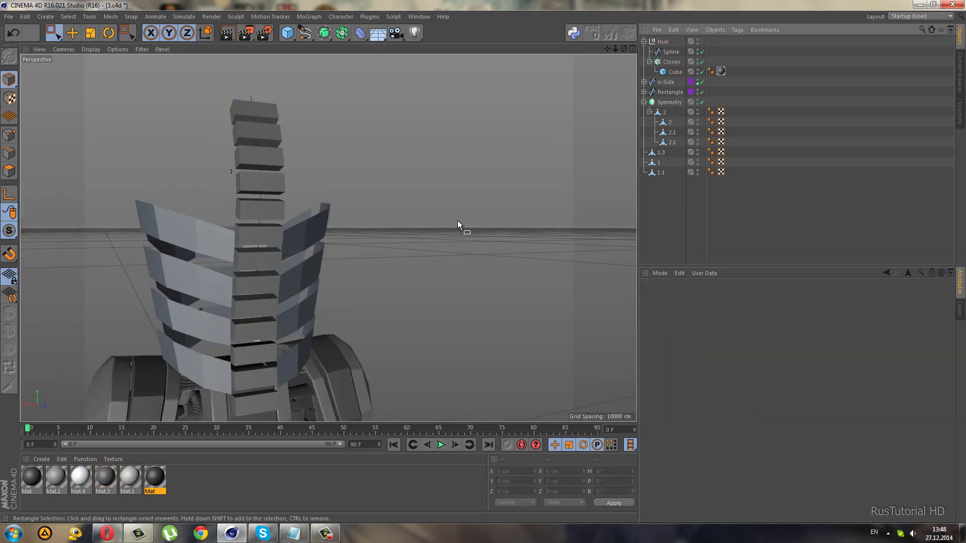
{"action": "mouse_move", "coordinate": [457, 222]}
{"action": "left_mouse_down", "text": "alt"}
{"action": "mouse_move", "coordinate": [353, 231]}
{"action": "mouse_move", "coordinate": [445, 263]}
{"action": "left_mouse_up", "text": "alt"}
{"action": "key", "text": "ctrl+z"}
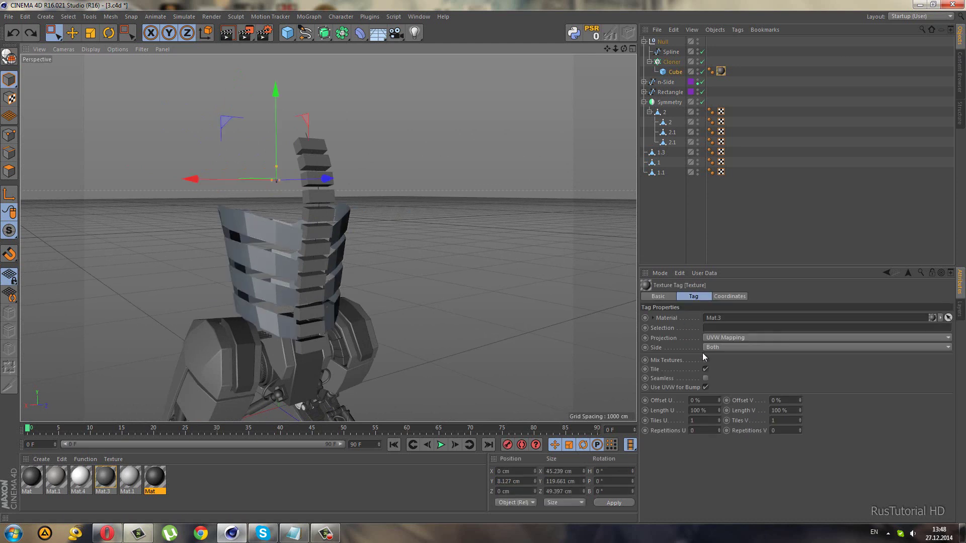
Enable Fillet on the spine Cube with a 1 cm radius and 1 subdivision.
{"action": "left_click", "coordinate": [674, 72]}
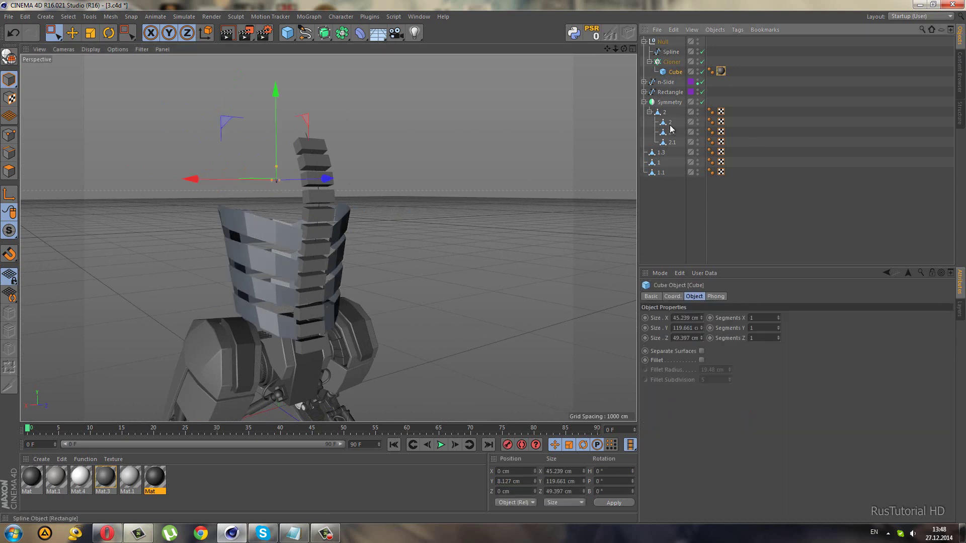
{"action": "left_click", "coordinate": [701, 361]}
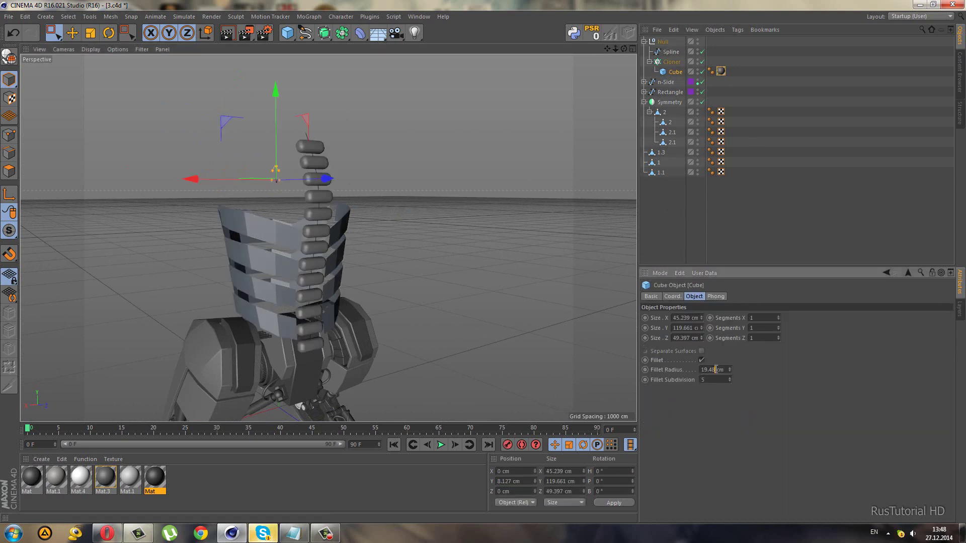
{"action": "type", "text": "8"}
{"action": "key", "text": "Tab"}
{"action": "type", "text": "1"}
{"action": "key", "text": "Return"}
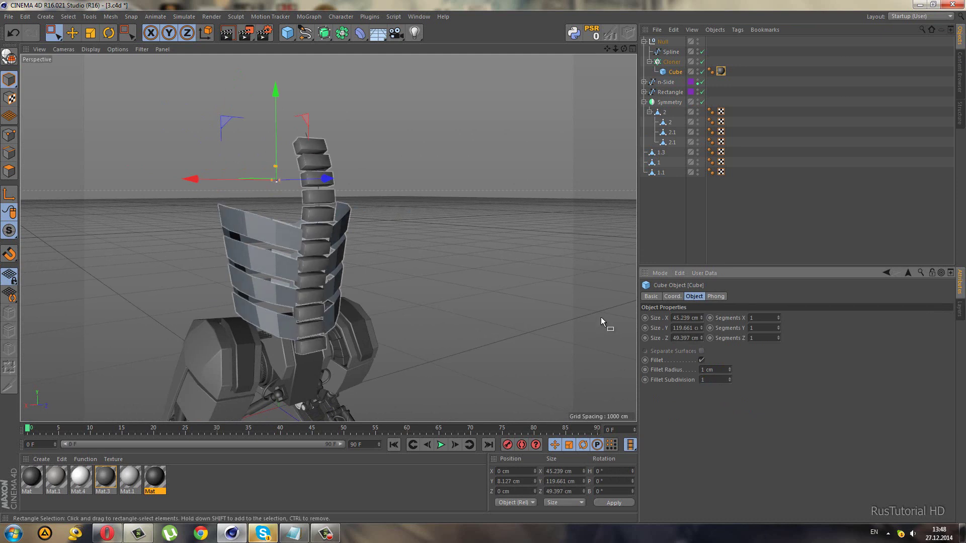
Set the Cube's Phong smoothing angle to 35° and check the filleted slabs.
{"action": "left_click", "coordinate": [711, 71]}
{"action": "left_click", "coordinate": [711, 327]}
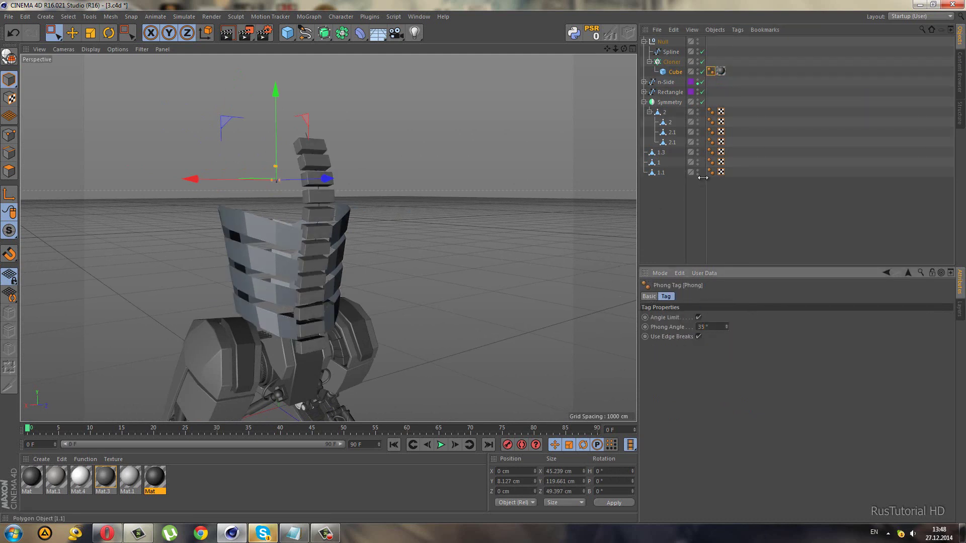
{"action": "left_click", "coordinate": [684, 209]}
{"action": "mouse_move", "coordinate": [291, 160]}
{"action": "left_mouse_down", "text": "alt"}
{"action": "mouse_move", "coordinate": [262, 173]}
{"action": "mouse_move", "coordinate": [341, 177]}
{"action": "mouse_move", "coordinate": [399, 194]}
{"action": "mouse_move", "coordinate": [460, 168]}
{"action": "left_mouse_up", "text": "alt"}
{"action": "mouse_move", "coordinate": [448, 225]}
{"action": "left_mouse_down", "text": "alt"}
{"action": "mouse_move", "coordinate": [420, 231]}
{"action": "mouse_move", "coordinate": [486, 284]}
{"action": "mouse_move", "coordinate": [479, 317]}
{"action": "mouse_move", "coordinate": [356, 252]}
{"action": "left_mouse_up", "text": "alt"}
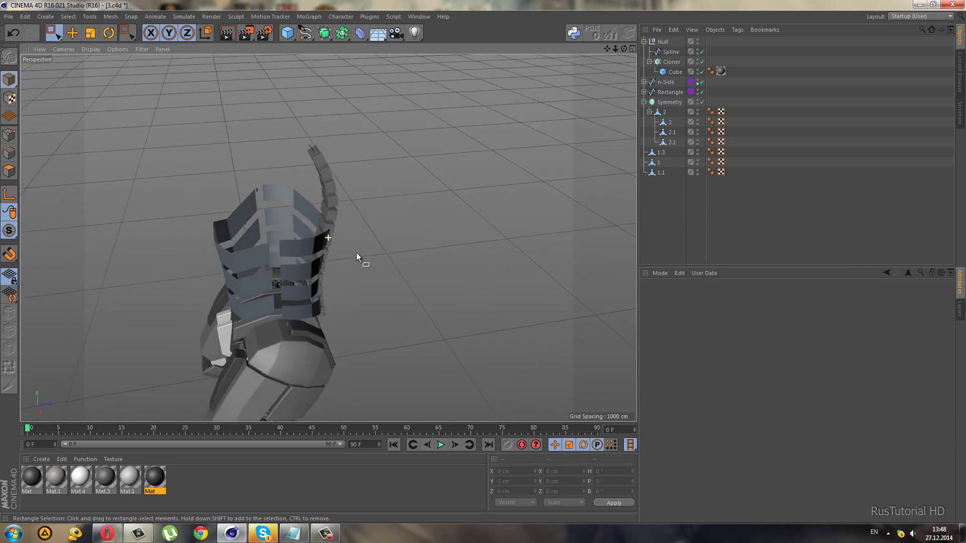
Disable the Symmetry object and select top armor ring 2.1 for edge editing.
{"action": "left_click", "coordinate": [326, 535]}
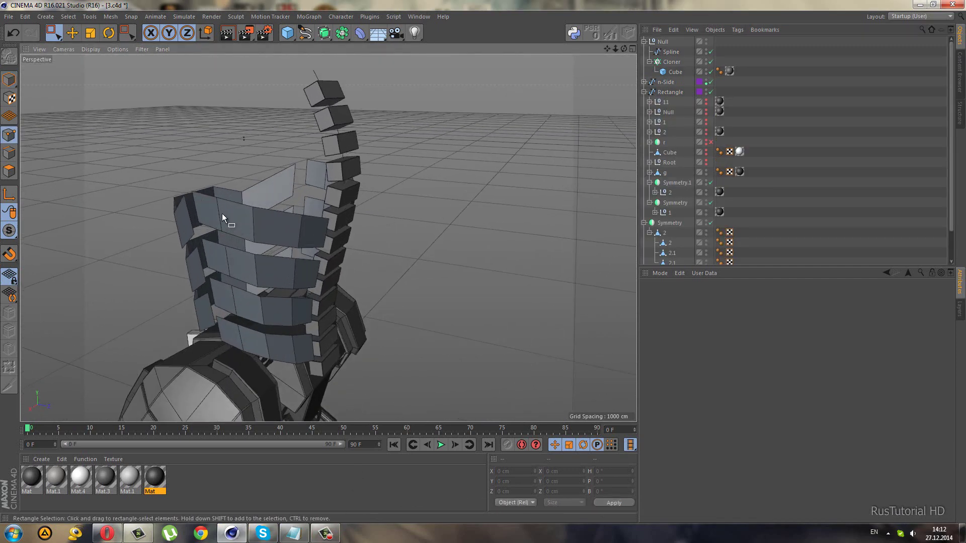
{"action": "left_click_drag", "start_coordinate": [222, 214], "coordinate": [190, 176], "text": "alt"}
{"action": "left_click", "coordinate": [9, 80]}
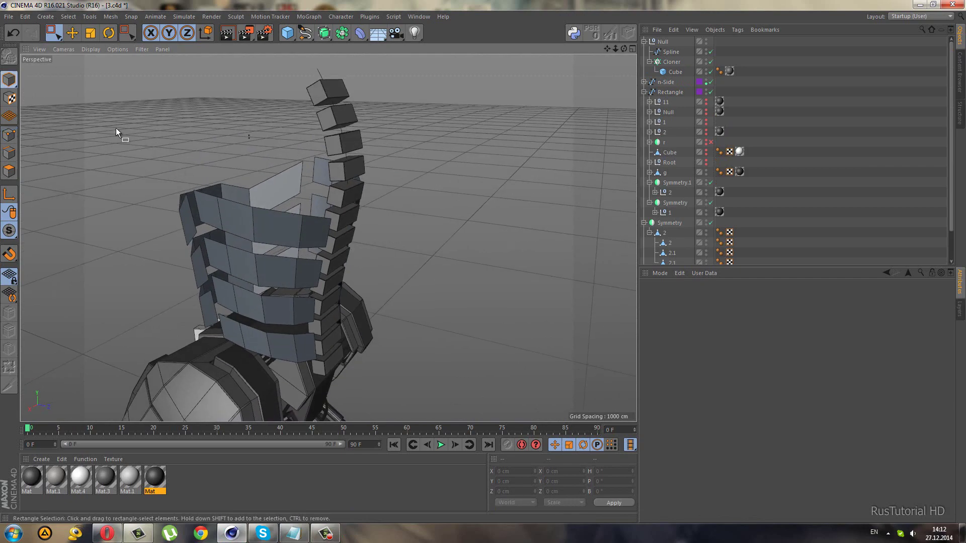
{"action": "mouse_move", "coordinate": [116, 132]}
{"action": "left_mouse_down", "text": "alt"}
{"action": "mouse_move", "coordinate": [290, 233]}
{"action": "mouse_move", "coordinate": [498, 230]}
{"action": "mouse_move", "coordinate": [126, 205]}
{"action": "mouse_move", "coordinate": [304, 222]}
{"action": "mouse_move", "coordinate": [309, 240]}
{"action": "mouse_move", "coordinate": [288, 213]}
{"action": "left_mouse_up", "text": "alt"}
{"action": "left_click", "coordinate": [288, 212]}
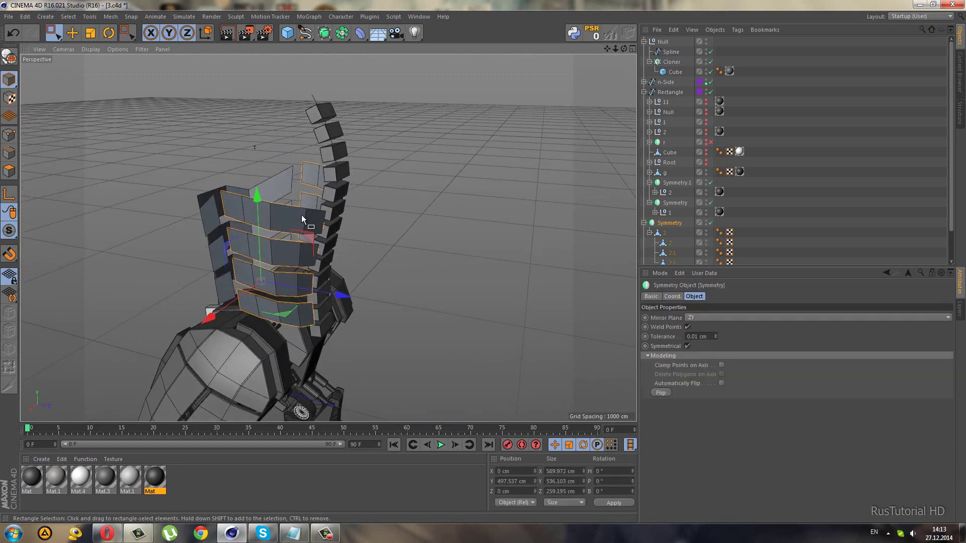
{"action": "scroll", "coordinate": [302, 218], "scroll_direction": "up", "scroll_amount": 2}
{"action": "left_click", "coordinate": [710, 222]}
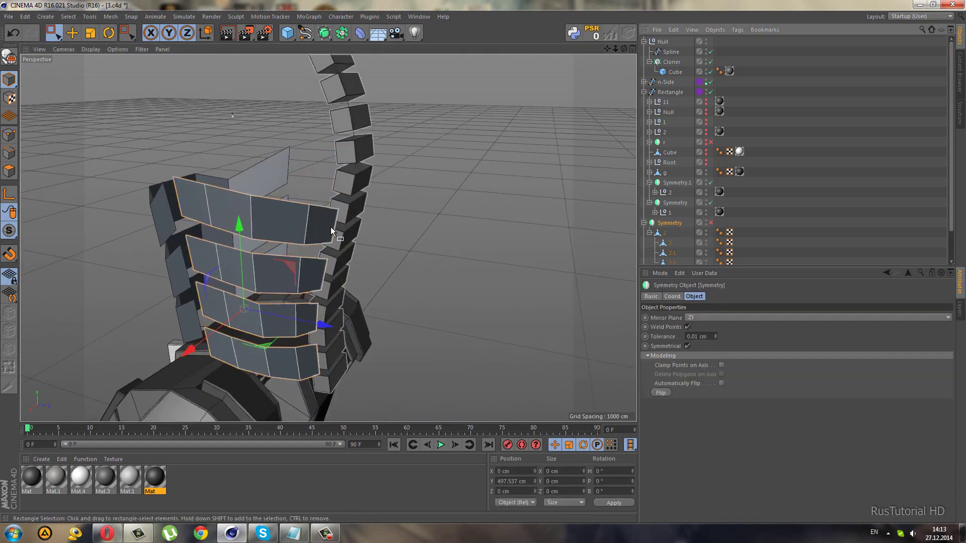
{"action": "left_click", "coordinate": [215, 198]}
{"action": "left_click", "coordinate": [9, 153]}
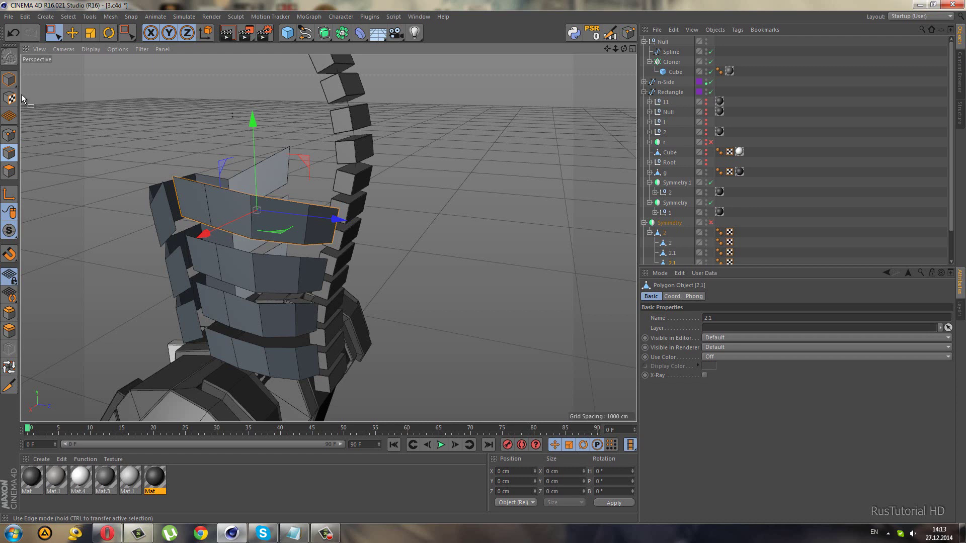
Live-select ring 2.1's top edges and extrude them upward about 102 cm.
{"action": "left_click", "coordinate": [54, 33]}
{"action": "left_click", "coordinate": [104, 63]}
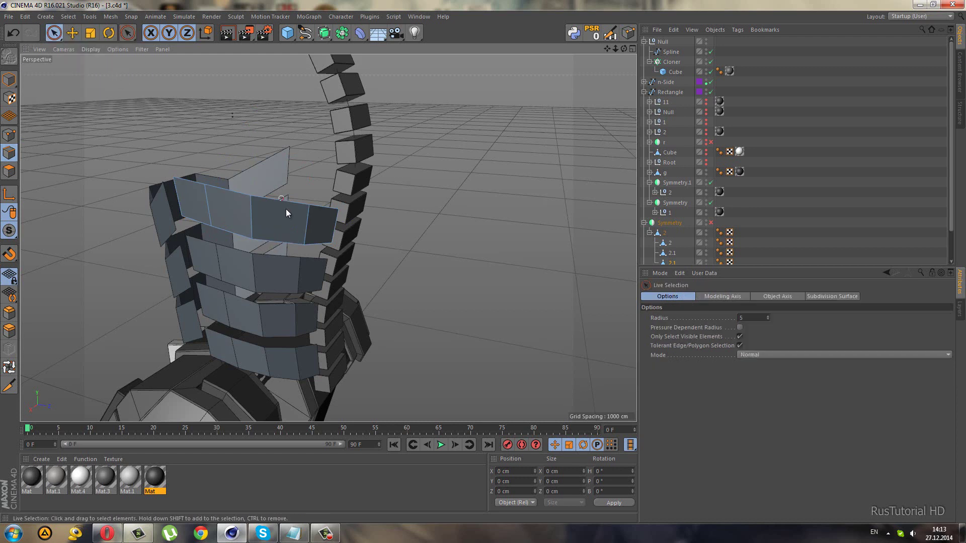
{"action": "left_click", "coordinate": [323, 210], "text": "shift"}
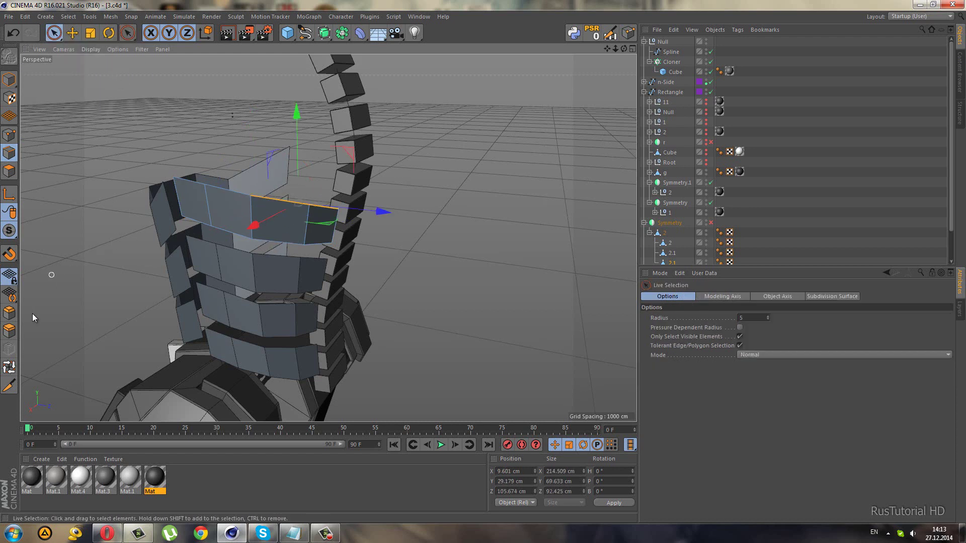
{"action": "left_click", "coordinate": [9, 331]}
{"action": "left_click_drag", "start_coordinate": [514, 259], "coordinate": [239, 332]}
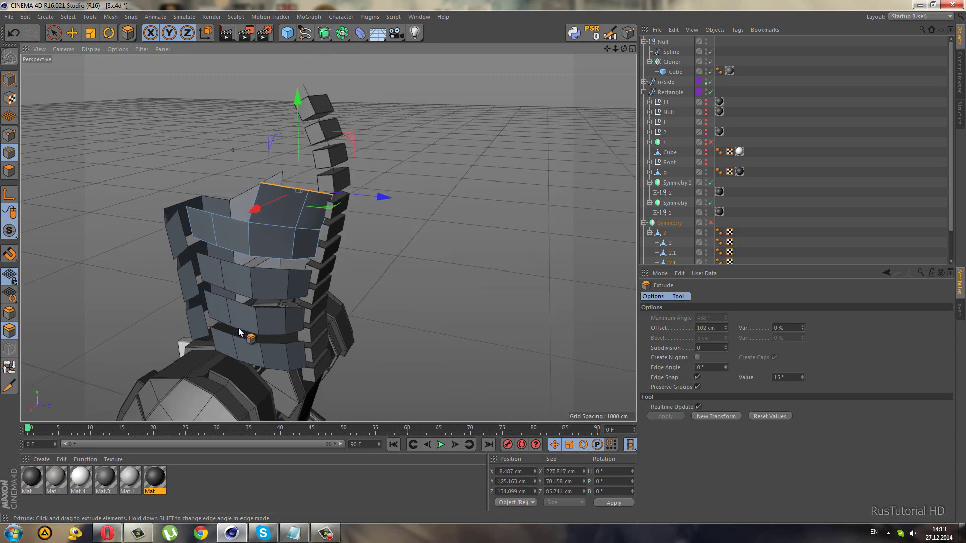
{"action": "key", "text": "F4"}
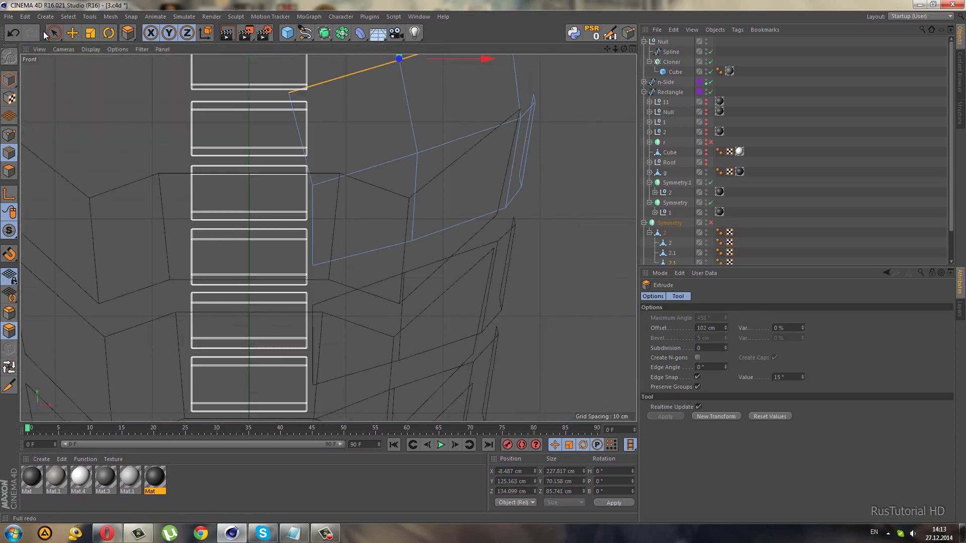
In Front view, drag the new strip's corner points outward and up, nudging the lower point about 6 cm right.
{"action": "left_click_drag", "start_coordinate": [53, 33], "coordinate": [75, 66]}
{"action": "left_click", "coordinate": [10, 135]}
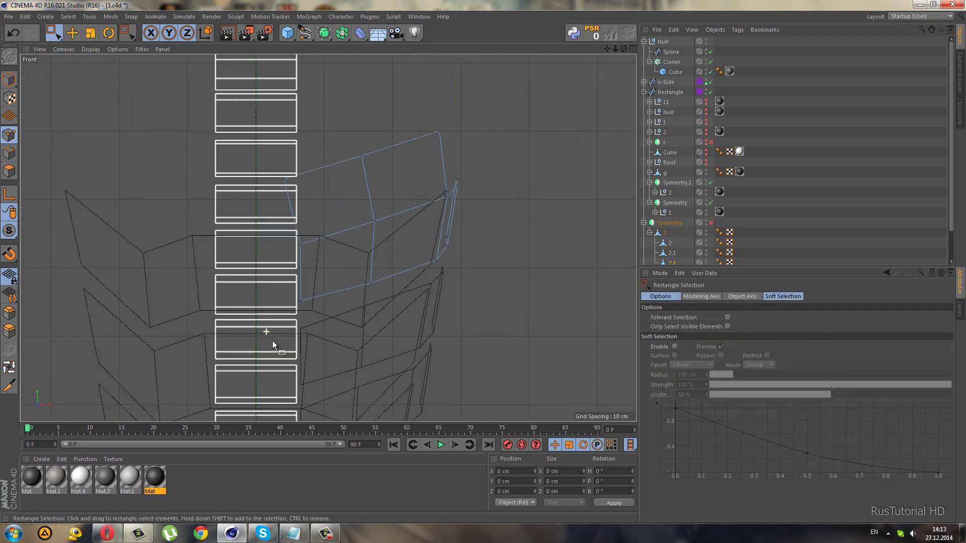
{"action": "scroll", "coordinate": [273, 340], "scroll_direction": "down", "scroll_amount": 3}
{"action": "mouse_move", "coordinate": [277, 192]}
{"action": "left_mouse_down"}
{"action": "mouse_move", "coordinate": [314, 217]}
{"action": "mouse_move", "coordinate": [340, 208]}
{"action": "left_mouse_up"}
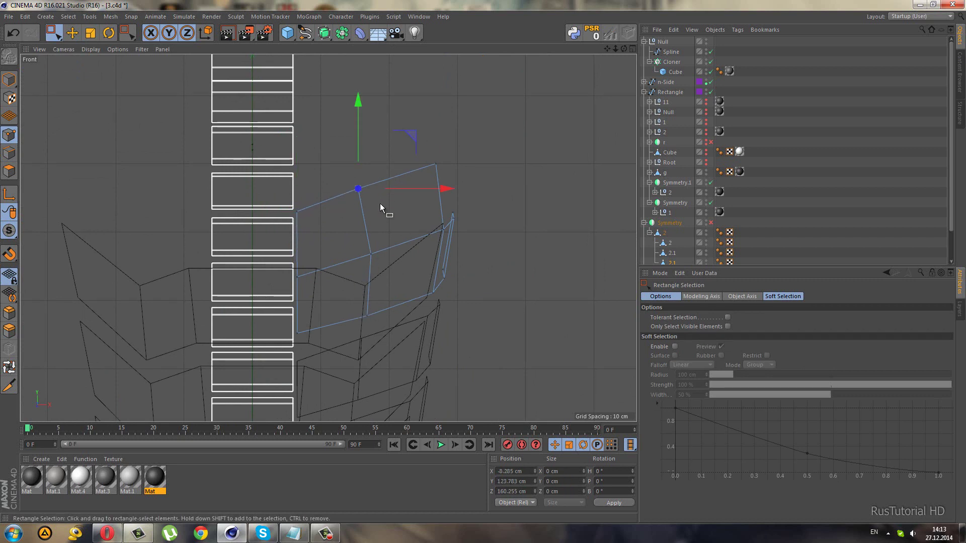
{"action": "left_click_drag", "start_coordinate": [414, 135], "coordinate": [440, 127]}
{"action": "left_click_drag", "start_coordinate": [351, 246], "coordinate": [384, 272]}
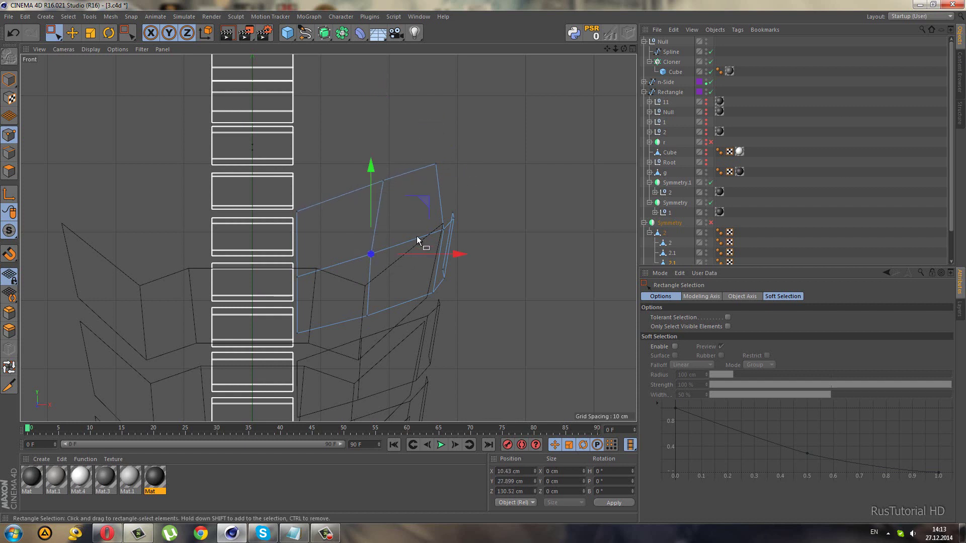
{"action": "left_click_drag", "start_coordinate": [424, 204], "coordinate": [450, 232]}
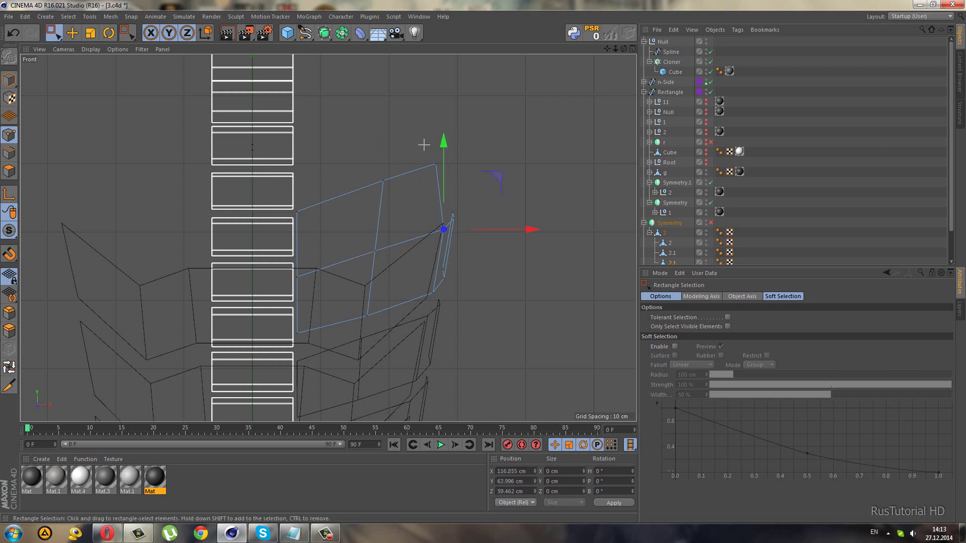
{"action": "mouse_move", "coordinate": [424, 145]}
{"action": "left_mouse_down"}
{"action": "mouse_move", "coordinate": [463, 171]}
{"action": "mouse_move", "coordinate": [507, 172]}
{"action": "left_mouse_up"}
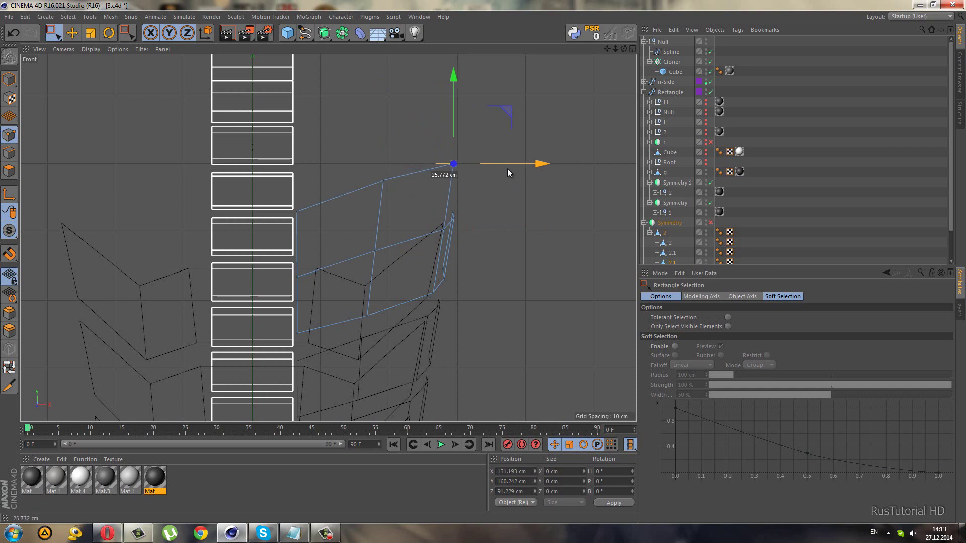
{"action": "middle_click", "coordinate": [507, 169]}
{"action": "middle_click", "coordinate": [203, 108]}
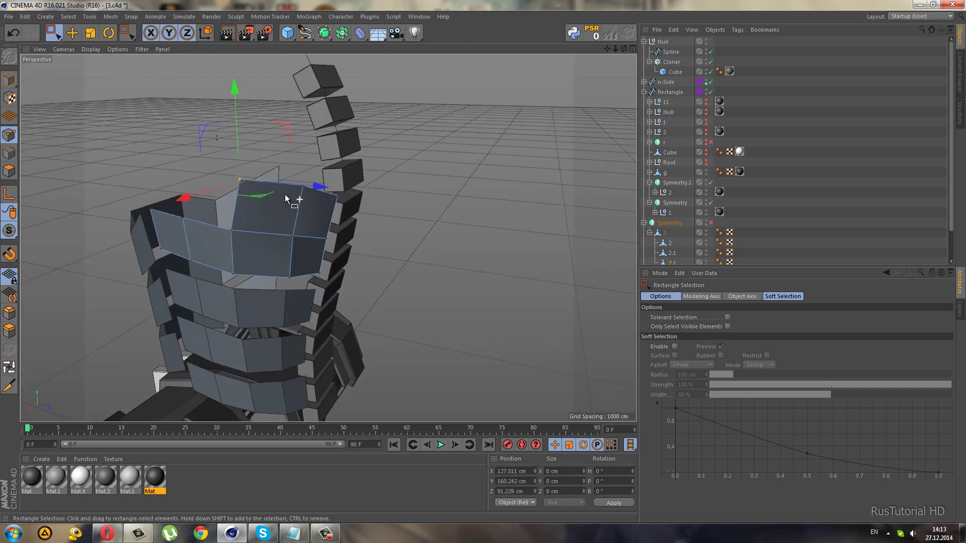
Push one plate corner back in depth and raise another corner point about 18 cm.
{"action": "mouse_move", "coordinate": [284, 194]}
{"action": "left_mouse_down", "text": "alt"}
{"action": "mouse_move", "coordinate": [340, 187]}
{"action": "mouse_move", "coordinate": [334, 180]}
{"action": "mouse_move", "coordinate": [227, 235]}
{"action": "mouse_move", "coordinate": [219, 275]}
{"action": "mouse_move", "coordinate": [250, 272]}
{"action": "left_mouse_up", "text": "alt"}
{"action": "mouse_move", "coordinate": [254, 254]}
{"action": "left_mouse_down", "text": "alt"}
{"action": "mouse_move", "coordinate": [246, 197]}
{"action": "mouse_move", "coordinate": [155, 170]}
{"action": "mouse_move", "coordinate": [169, 159]}
{"action": "mouse_move", "coordinate": [197, 210]}
{"action": "mouse_move", "coordinate": [299, 201]}
{"action": "mouse_move", "coordinate": [343, 228]}
{"action": "mouse_move", "coordinate": [248, 223]}
{"action": "mouse_move", "coordinate": [257, 213]}
{"action": "mouse_move", "coordinate": [177, 223]}
{"action": "mouse_move", "coordinate": [203, 219]}
{"action": "mouse_move", "coordinate": [186, 203]}
{"action": "mouse_move", "coordinate": [234, 216]}
{"action": "mouse_move", "coordinate": [245, 236]}
{"action": "mouse_move", "coordinate": [228, 235]}
{"action": "left_mouse_up", "text": "alt"}
{"action": "middle_click", "coordinate": [243, 310]}
{"action": "middle_click", "coordinate": [222, 347]}
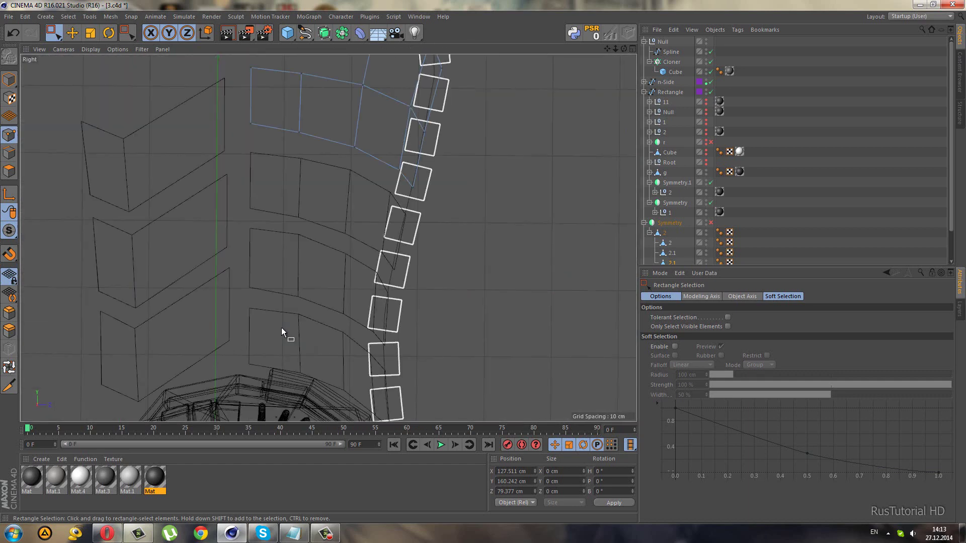
{"action": "scroll", "coordinate": [282, 327], "scroll_direction": "down", "scroll_amount": 3}
{"action": "scroll", "coordinate": [299, 261], "scroll_direction": "up", "scroll_amount": 1}
{"action": "scroll", "coordinate": [344, 212], "scroll_direction": "up", "scroll_amount": 2}
{"action": "scroll", "coordinate": [355, 196], "scroll_direction": "up", "scroll_amount": 4}
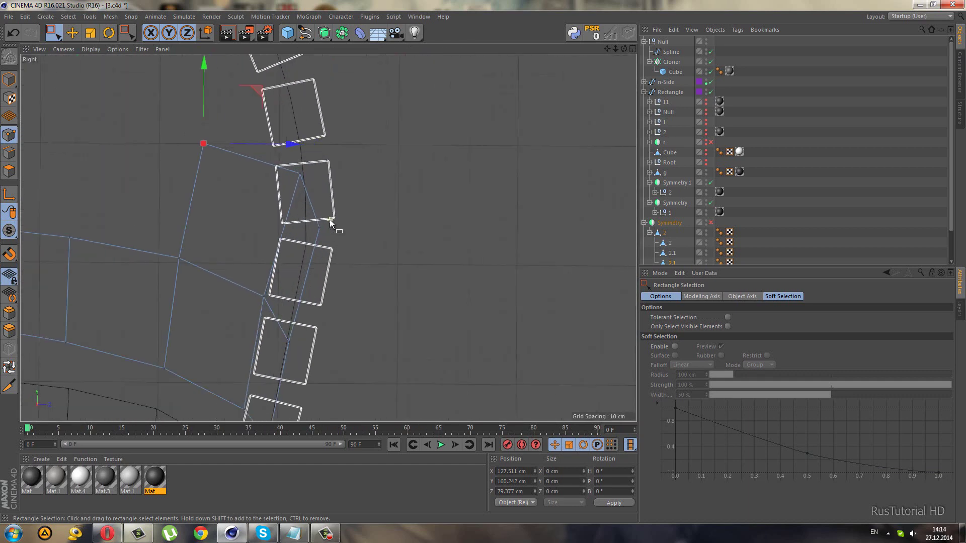
{"action": "middle_click", "coordinate": [204, 129]}
{"action": "middle_click", "coordinate": [204, 129]}
{"action": "mouse_move", "coordinate": [243, 153]}
{"action": "left_mouse_down", "text": "alt"}
{"action": "mouse_move", "coordinate": [292, 171]}
{"action": "mouse_move", "coordinate": [221, 167]}
{"action": "left_mouse_up", "text": "alt"}
{"action": "left_click_drag", "start_coordinate": [318, 211], "coordinate": [317, 209]}
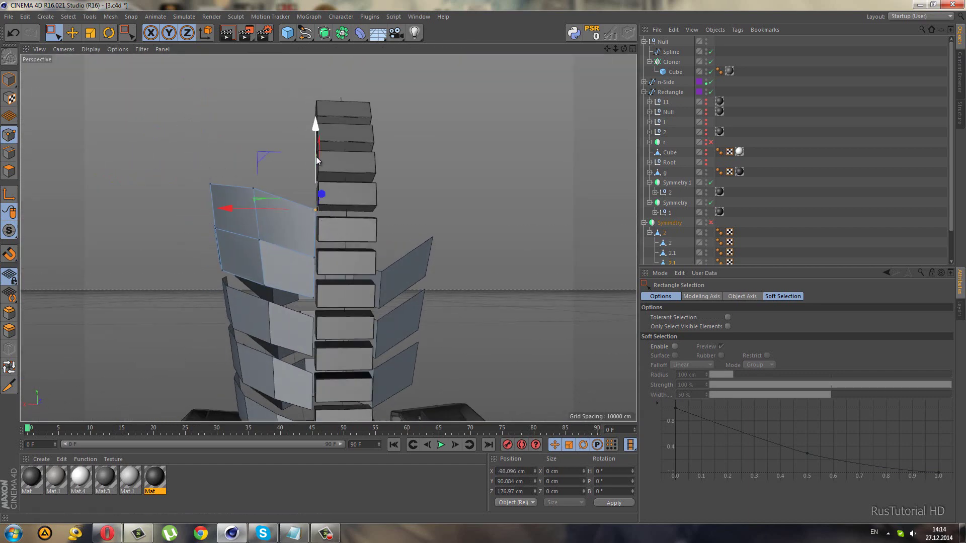
{"action": "mouse_move", "coordinate": [316, 152]}
{"action": "left_mouse_down"}
{"action": "mouse_move", "coordinate": [315, 135]}
{"action": "mouse_move", "coordinate": [313, 146]}
{"action": "left_mouse_up"}
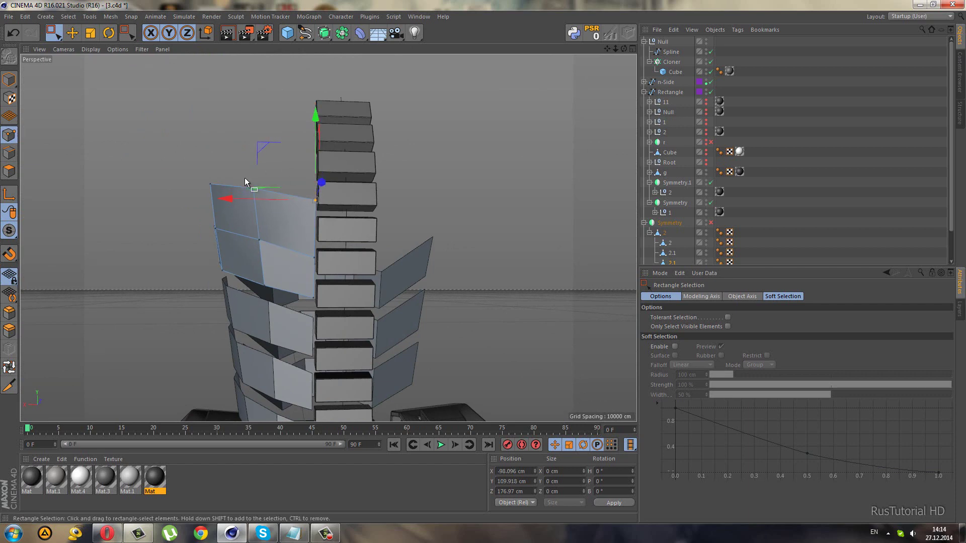
{"action": "left_click_drag", "start_coordinate": [244, 177], "coordinate": [2, 251], "text": "alt"}
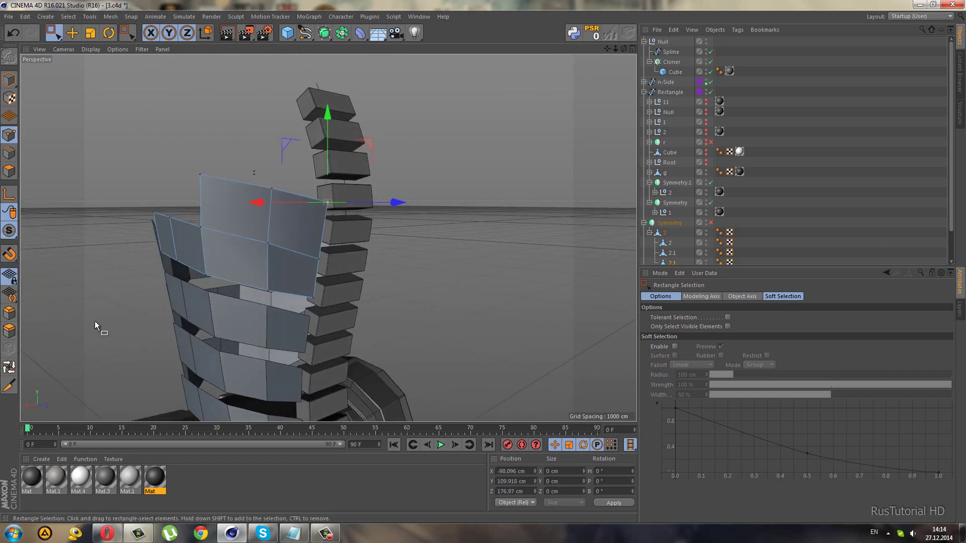
Extrude the plate's top edge upward about 77 cm as a second strip.
{"action": "left_click", "coordinate": [9, 153]}
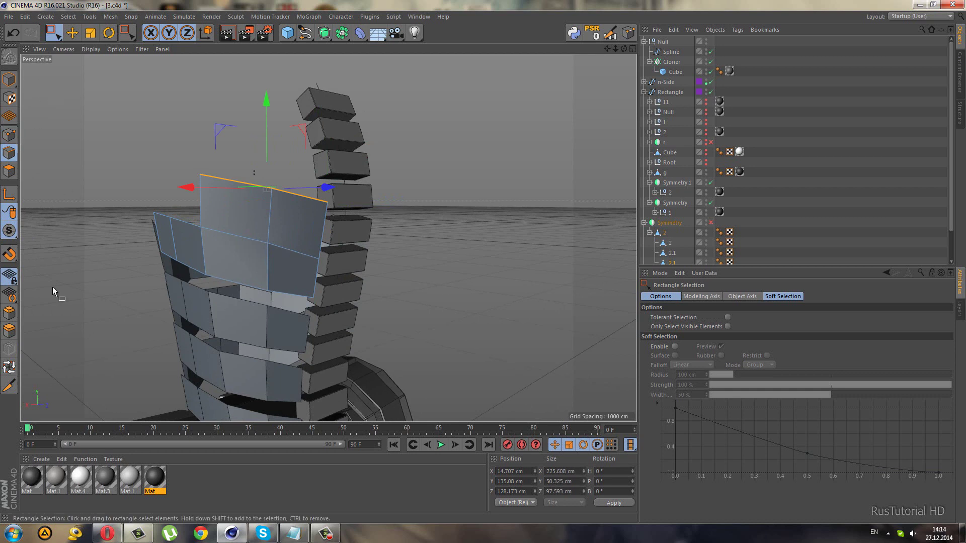
{"action": "left_click", "coordinate": [9, 331]}
{"action": "mouse_move", "coordinate": [86, 302]}
{"action": "left_mouse_down"}
{"action": "mouse_move", "coordinate": [485, 262]}
{"action": "mouse_move", "coordinate": [347, 342]}
{"action": "left_mouse_up"}
{"action": "middle_click", "coordinate": [347, 342]}
In Front view, shift the upper-left point about 14 cm right, raise the top-middle, and push the top-right out.
{"action": "middle_click", "coordinate": [438, 340]}
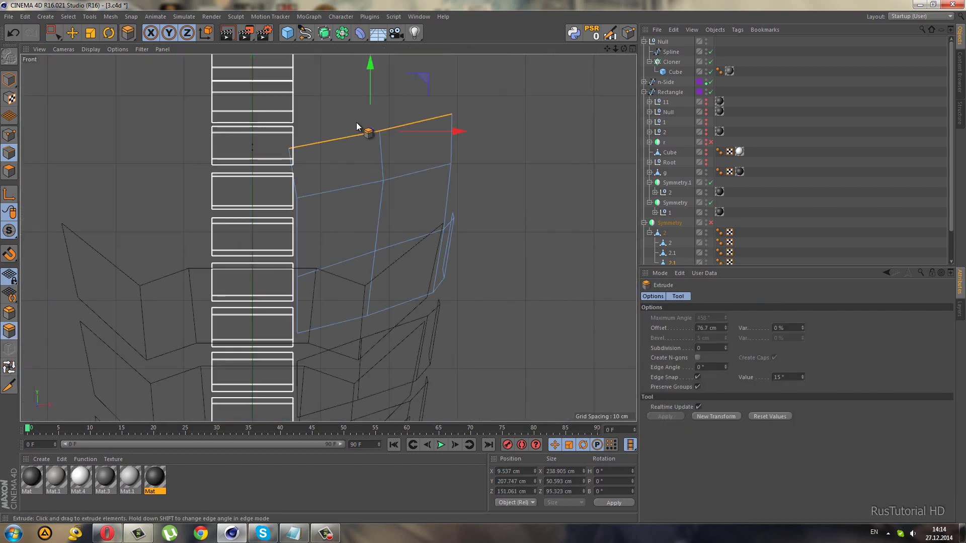
{"action": "left_click", "coordinate": [53, 33]}
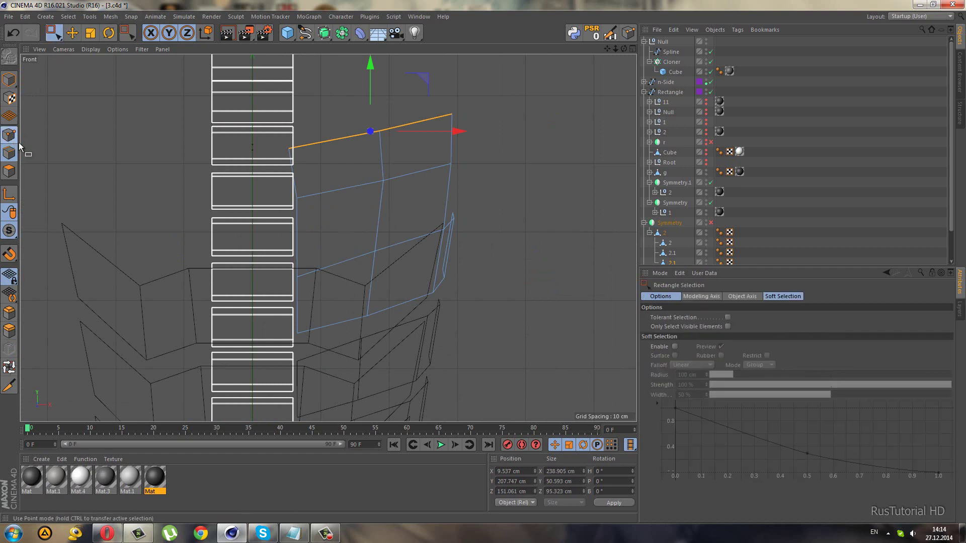
{"action": "left_click", "coordinate": [9, 135]}
{"action": "mouse_move", "coordinate": [265, 123]}
{"action": "left_mouse_down"}
{"action": "mouse_move", "coordinate": [335, 170]}
{"action": "mouse_move", "coordinate": [367, 157]}
{"action": "left_mouse_up"}
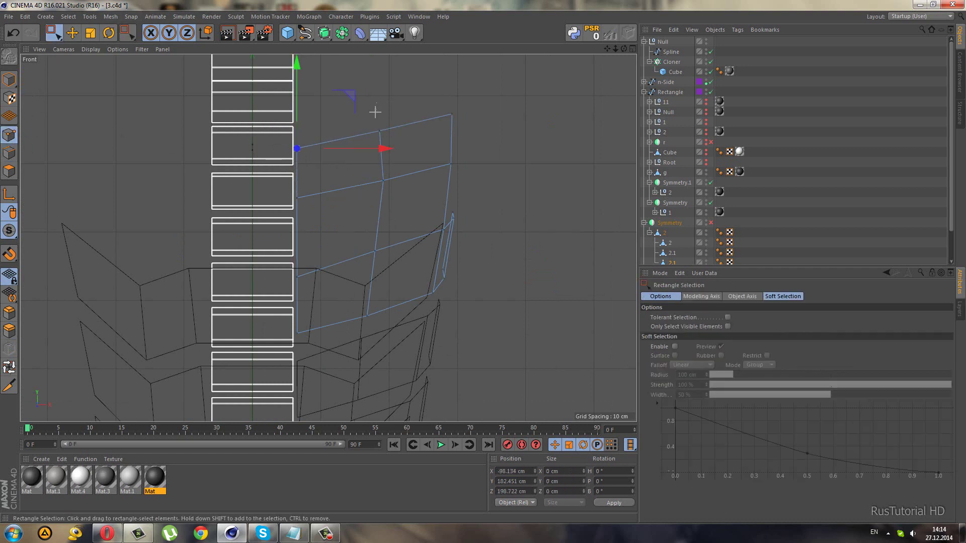
{"action": "mouse_move", "coordinate": [373, 108]}
{"action": "left_mouse_down"}
{"action": "mouse_move", "coordinate": [400, 140]}
{"action": "mouse_move", "coordinate": [448, 131]}
{"action": "left_mouse_up"}
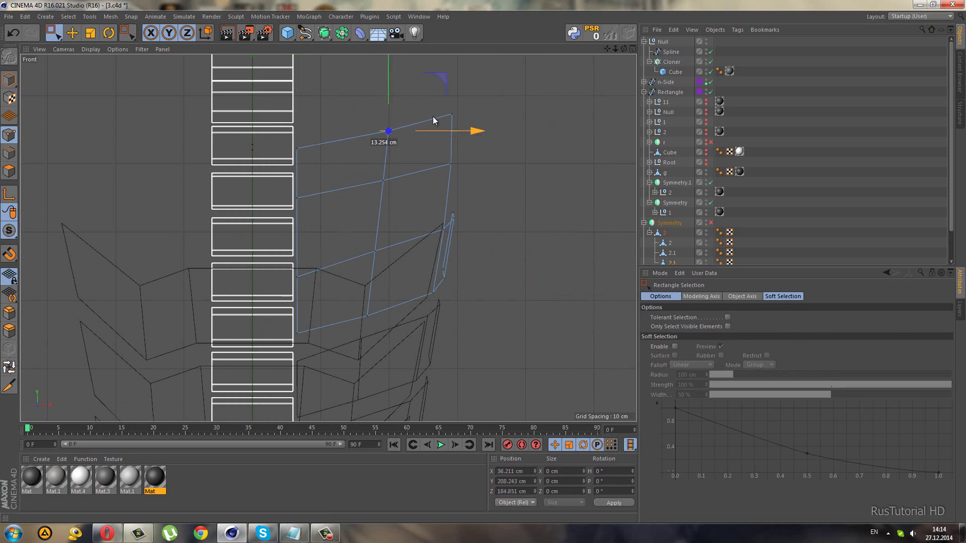
{"action": "left_click_drag", "start_coordinate": [387, 84], "coordinate": [388, 80]}
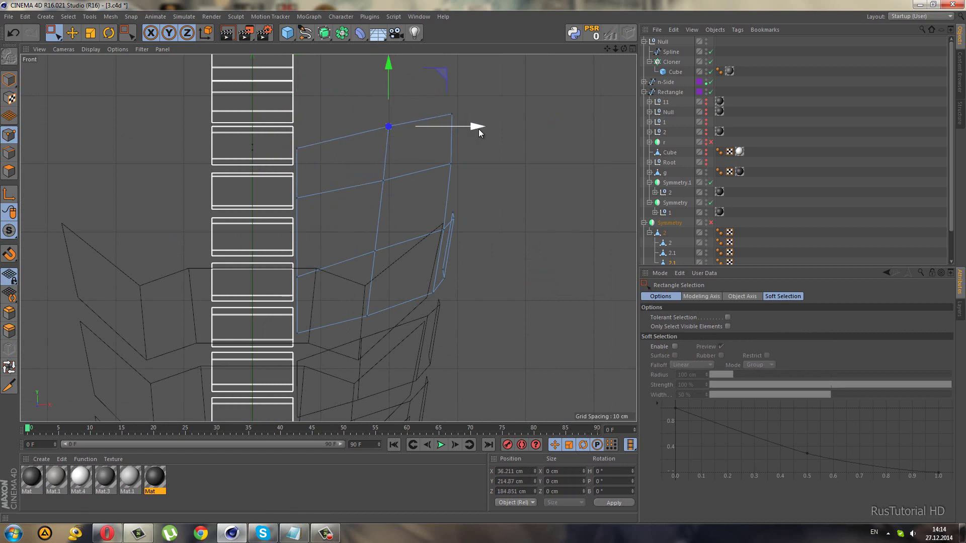
{"action": "mouse_move", "coordinate": [447, 103]}
{"action": "left_mouse_down"}
{"action": "mouse_move", "coordinate": [480, 130]}
{"action": "mouse_move", "coordinate": [493, 115]}
{"action": "left_mouse_up"}
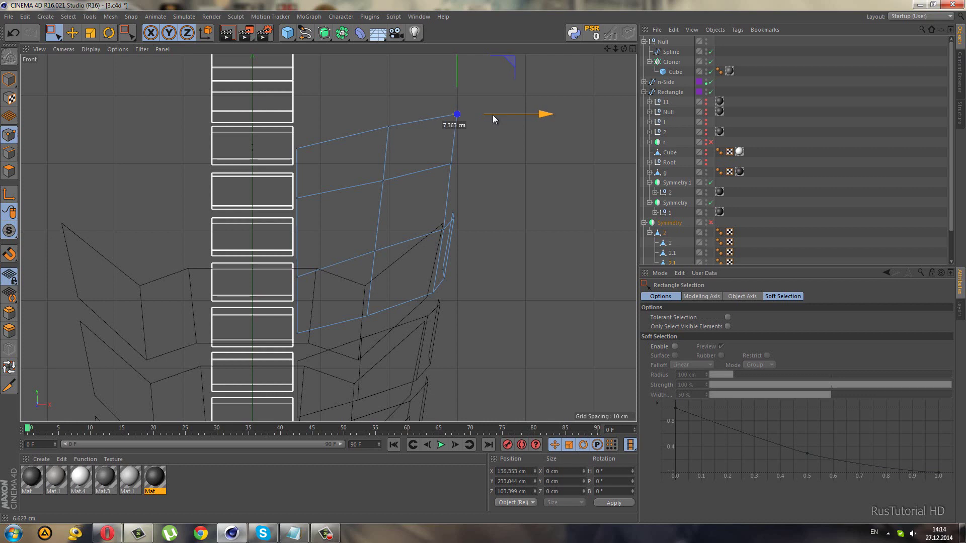
In the side view, pull the plate's uppermost points back along the spine curve.
{"action": "middle_click", "coordinate": [313, 209]}
{"action": "middle_click", "coordinate": [259, 288]}
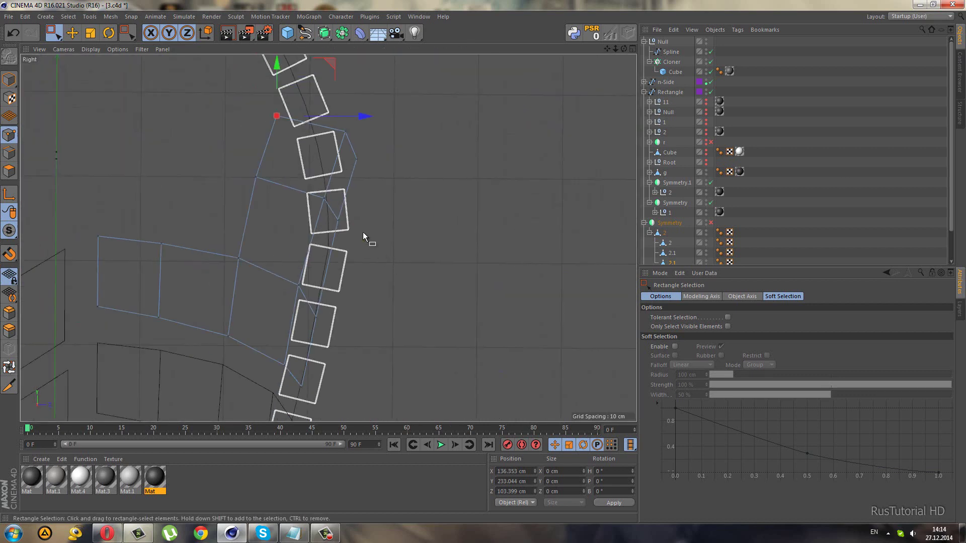
{"action": "middle_click_drag", "start_coordinate": [379, 258], "coordinate": [392, 236], "text": "alt"}
{"action": "left_click_drag", "start_coordinate": [281, 124], "coordinate": [426, 251]}
{"action": "left_click_drag", "start_coordinate": [442, 195], "coordinate": [433, 195]}
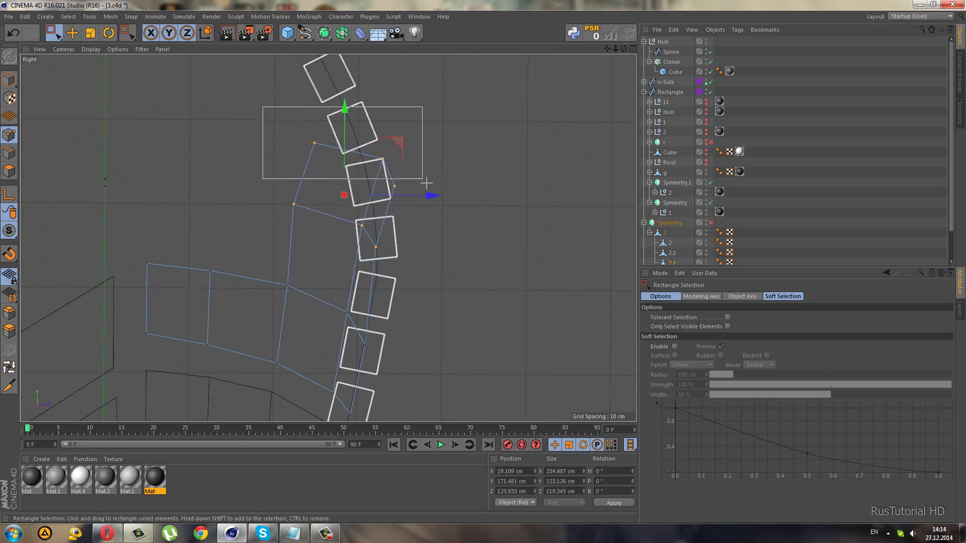
{"action": "left_click_drag", "start_coordinate": [263, 107], "coordinate": [432, 195]}
{"action": "mouse_move", "coordinate": [398, 91]}
{"action": "left_mouse_down"}
{"action": "mouse_move", "coordinate": [372, 72]}
{"action": "mouse_move", "coordinate": [399, 63]}
{"action": "mouse_move", "coordinate": [385, 58]}
{"action": "mouse_move", "coordinate": [388, 90]}
{"action": "left_mouse_up"}
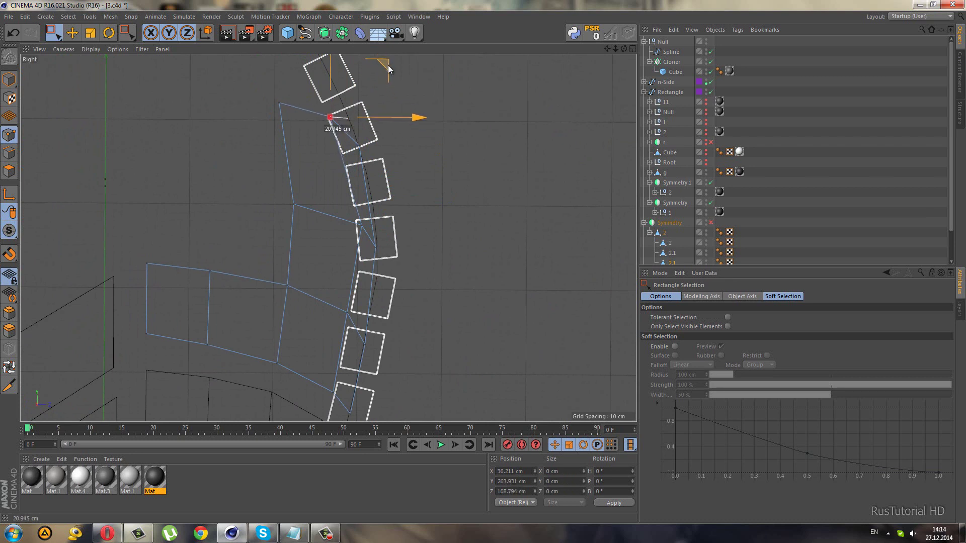
Move the middle and lower back-edge points closer to the spine curve.
{"action": "left_click_drag", "start_coordinate": [339, 208], "coordinate": [372, 233]}
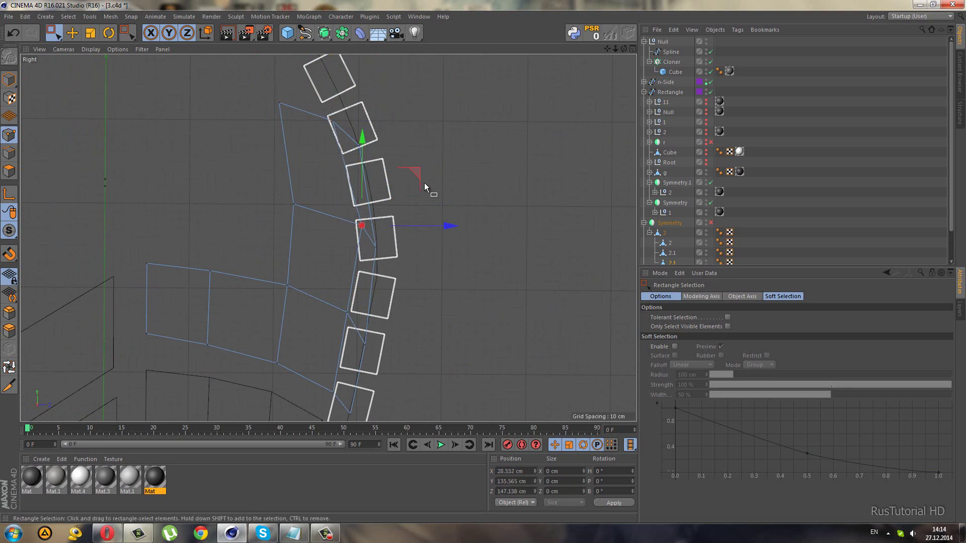
{"action": "left_click_drag", "start_coordinate": [410, 174], "coordinate": [397, 174]}
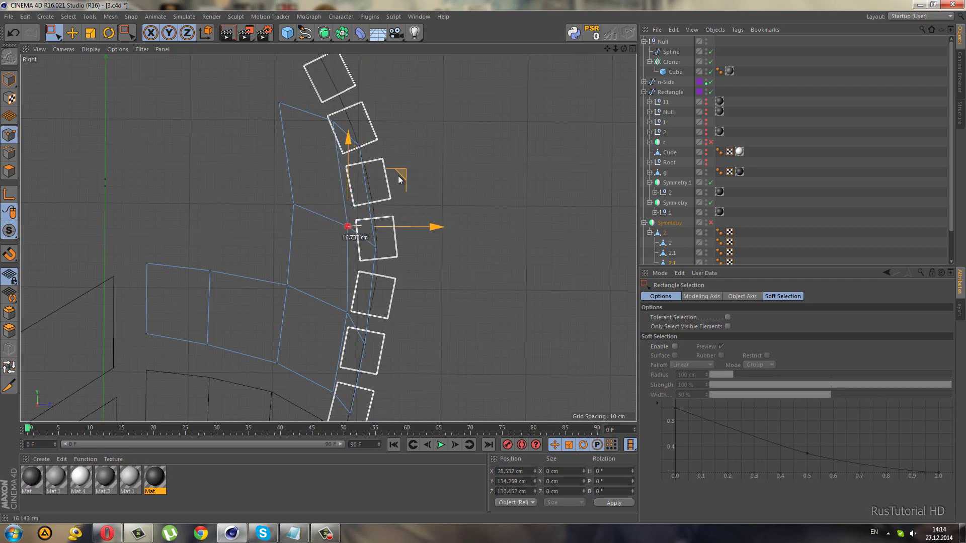
{"action": "left_click_drag", "start_coordinate": [321, 105], "coordinate": [359, 134]}
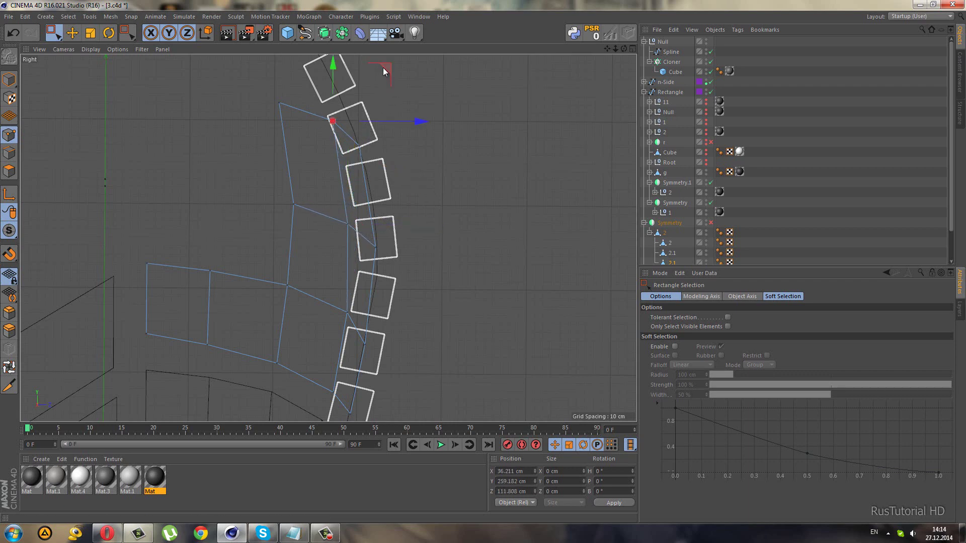
{"action": "scroll", "coordinate": [361, 193], "scroll_direction": "down", "scroll_amount": 3}
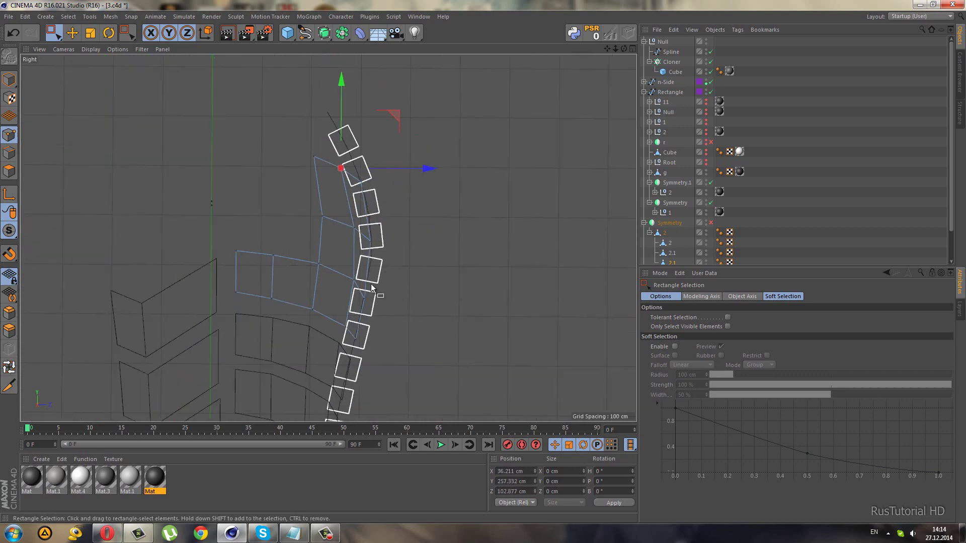
{"action": "scroll", "coordinate": [371, 287], "scroll_direction": "up", "scroll_amount": 2}
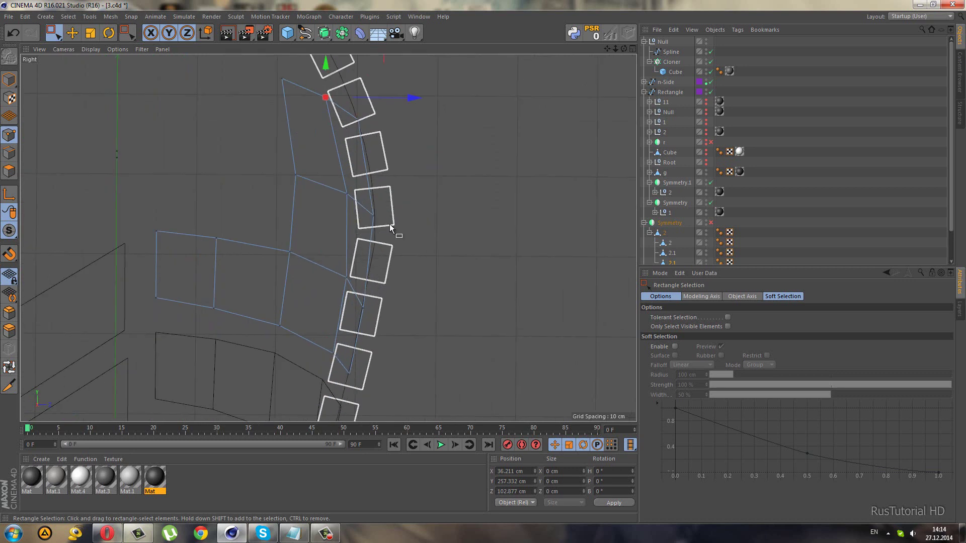
{"action": "left_click_drag", "start_coordinate": [390, 228], "coordinate": [355, 200]}
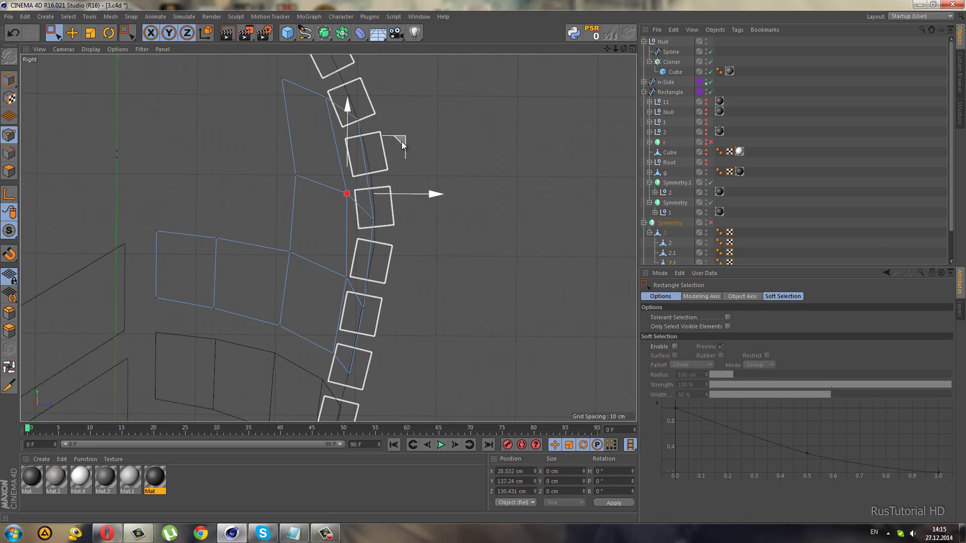
{"action": "left_click_drag", "start_coordinate": [402, 141], "coordinate": [397, 136]}
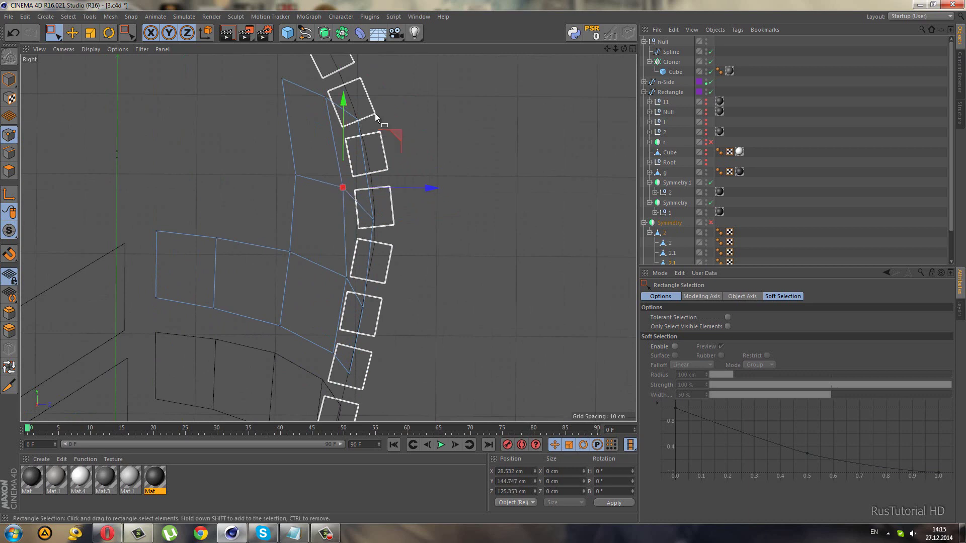
{"action": "middle_click", "coordinate": [328, 237]}
Raise a point on the curved plate's top edge slightly and clear the point selection.
{"action": "middle_click", "coordinate": [232, 113]}
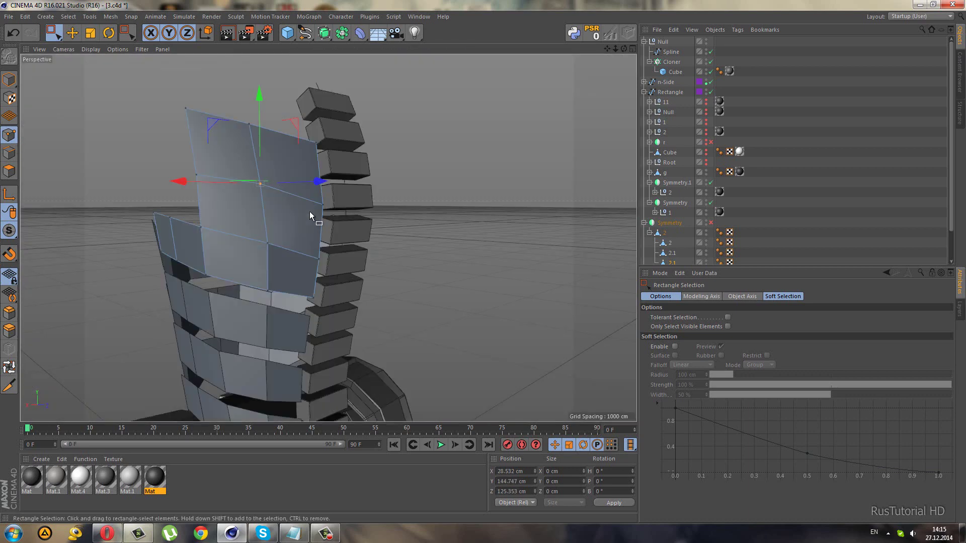
{"action": "left_click_drag", "start_coordinate": [195, 180], "coordinate": [282, 225], "text": "alt"}
{"action": "left_click_drag", "start_coordinate": [256, 146], "coordinate": [256, 147]}
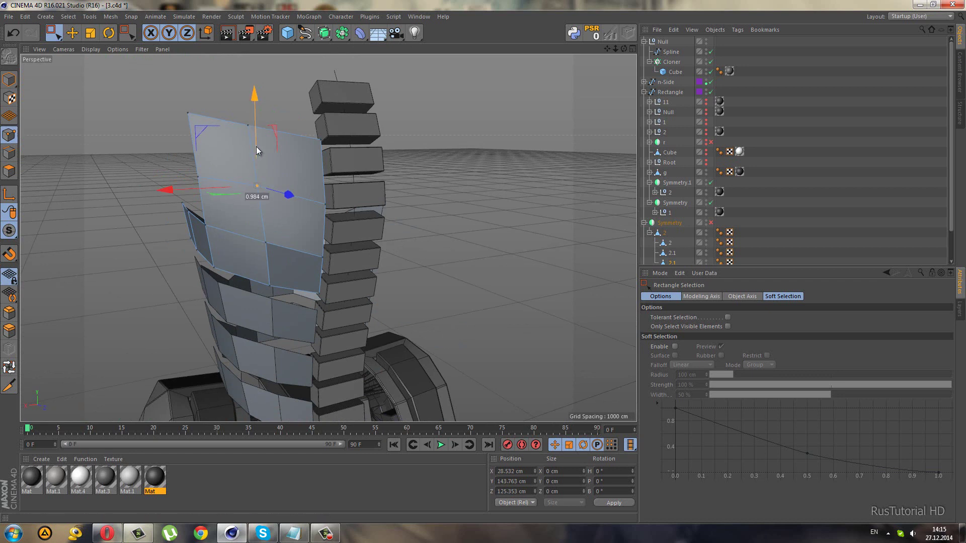
{"action": "left_click_drag", "start_coordinate": [329, 198], "coordinate": [318, 204]}
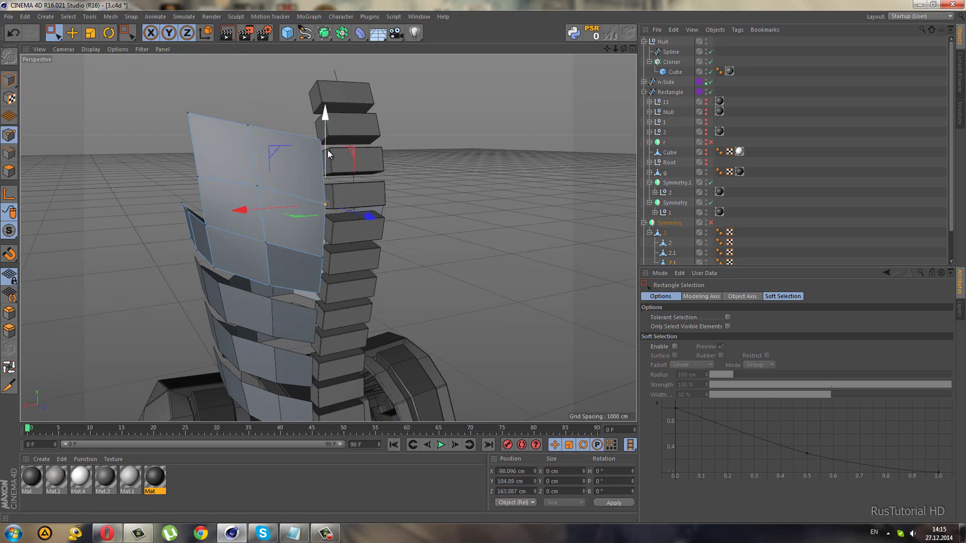
{"action": "mouse_move", "coordinate": [327, 152]}
{"action": "left_mouse_down"}
{"action": "mouse_move", "coordinate": [330, 142]}
{"action": "mouse_move", "coordinate": [345, 212]}
{"action": "mouse_move", "coordinate": [415, 204]}
{"action": "left_mouse_up"}
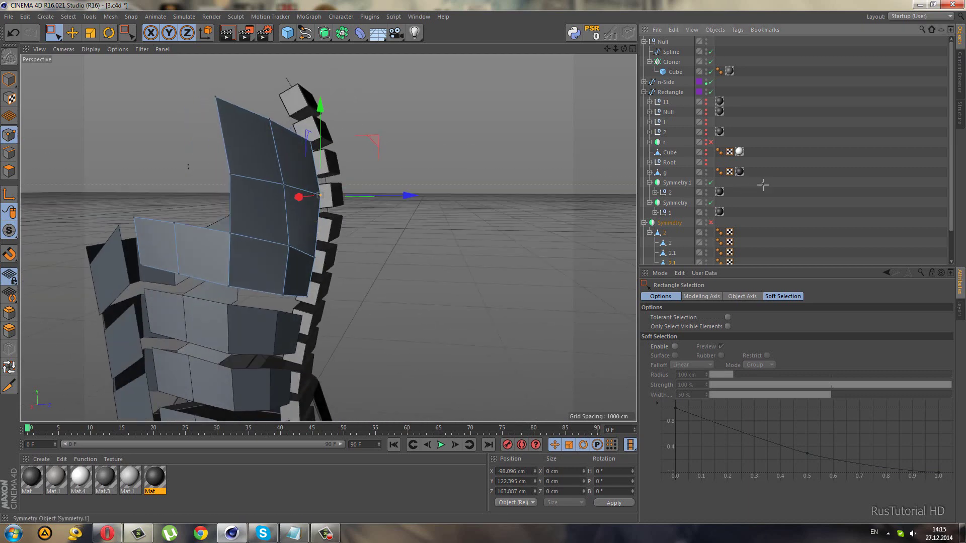
{"action": "left_click", "coordinate": [355, 316]}
{"action": "mouse_move", "coordinate": [355, 317]}
{"action": "left_mouse_down", "text": "alt"}
{"action": "mouse_move", "coordinate": [252, 222]}
{"action": "mouse_move", "coordinate": [238, 243]}
{"action": "mouse_move", "coordinate": [338, 261]}
{"action": "left_mouse_up", "text": "alt"}
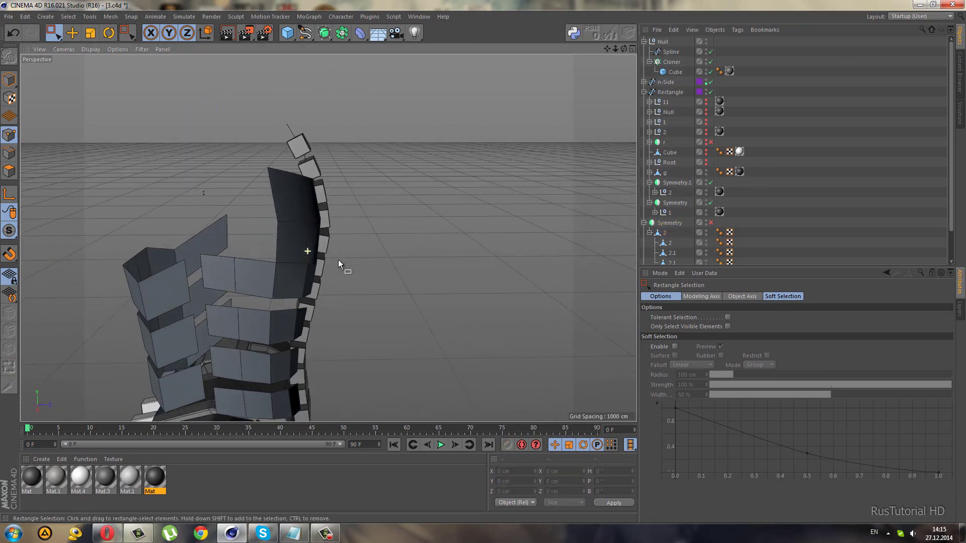
Re-enable the Symmetry object and collapse the Rectangle hierarchy.
{"action": "left_click", "coordinate": [711, 222]}
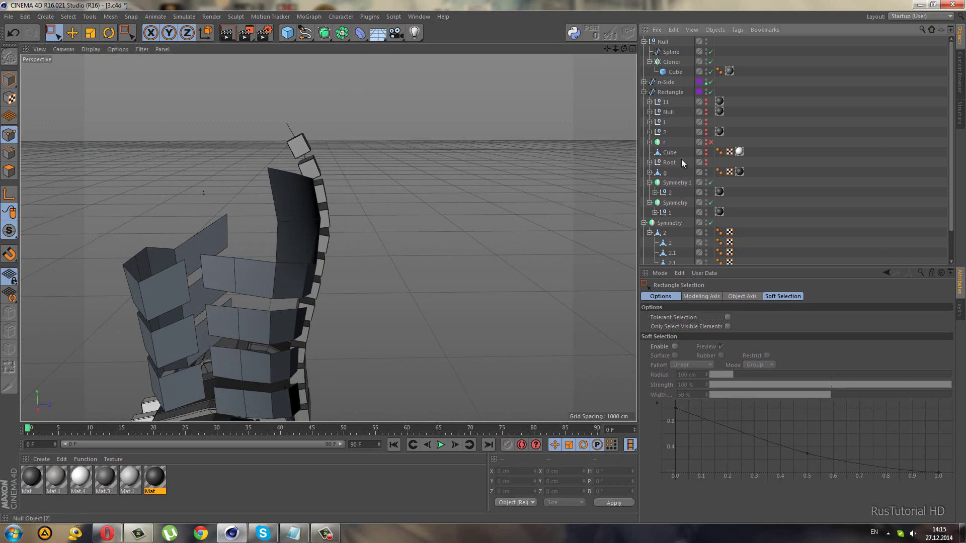
{"action": "left_click", "coordinate": [644, 92]}
{"action": "mouse_move", "coordinate": [400, 295]}
{"action": "left_mouse_down", "text": "alt"}
{"action": "mouse_move", "coordinate": [233, 251]}
{"action": "mouse_move", "coordinate": [158, 251]}
{"action": "mouse_move", "coordinate": [192, 235]}
{"action": "mouse_move", "coordinate": [275, 267]}
{"action": "mouse_move", "coordinate": [298, 289]}
{"action": "mouse_move", "coordinate": [279, 273]}
{"action": "mouse_move", "coordinate": [287, 236]}
{"action": "mouse_move", "coordinate": [373, 291]}
{"action": "mouse_move", "coordinate": [426, 286]}
{"action": "mouse_move", "coordinate": [362, 272]}
{"action": "mouse_move", "coordinate": [220, 281]}
{"action": "mouse_move", "coordinate": [295, 284]}
{"action": "mouse_move", "coordinate": [282, 290]}
{"action": "left_mouse_up", "text": "alt"}
{"action": "left_click", "coordinate": [9, 79]}
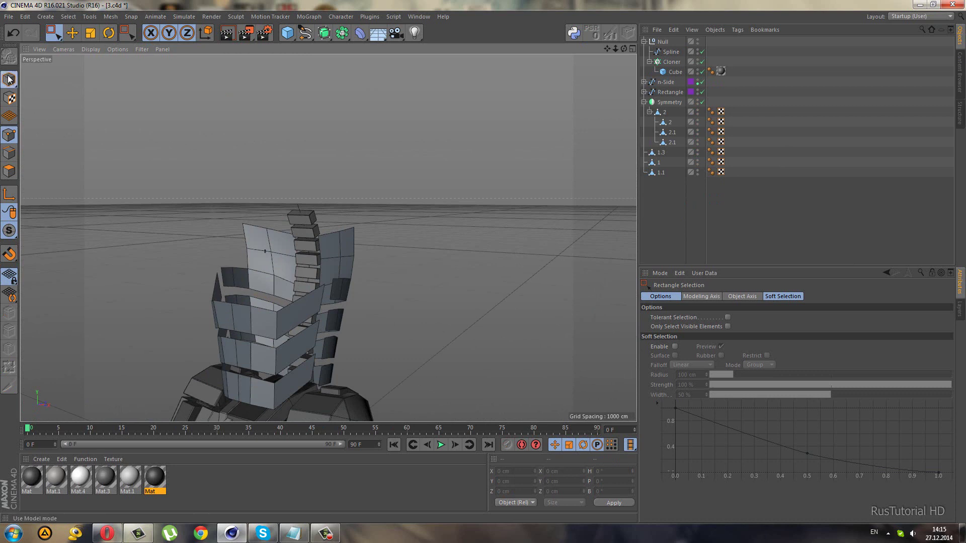
Duplicate ring 1.1 as 1.2, raise it to Y 914.477 cm, and widen it to about 112%.
{"action": "left_click", "coordinate": [262, 326]}
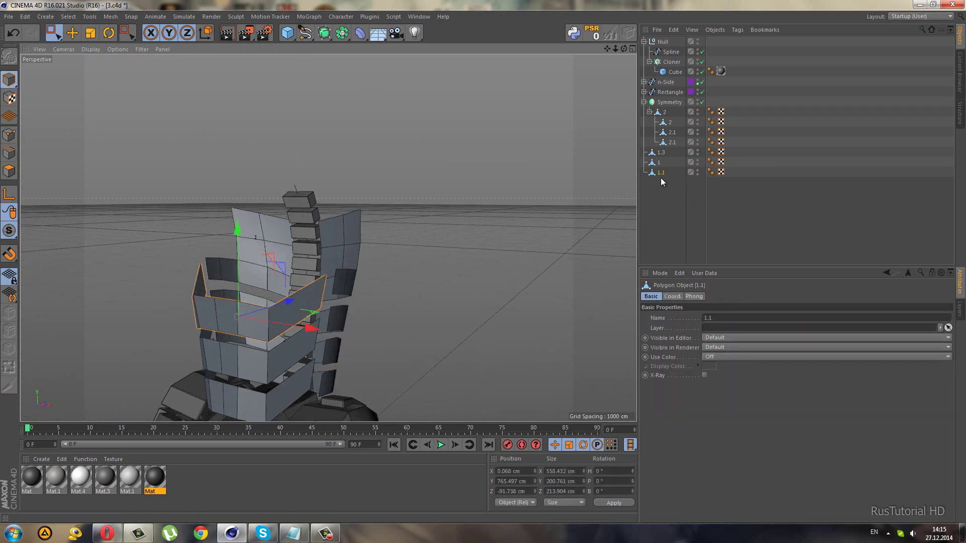
{"action": "left_click_drag", "start_coordinate": [661, 177], "coordinate": [663, 182]}
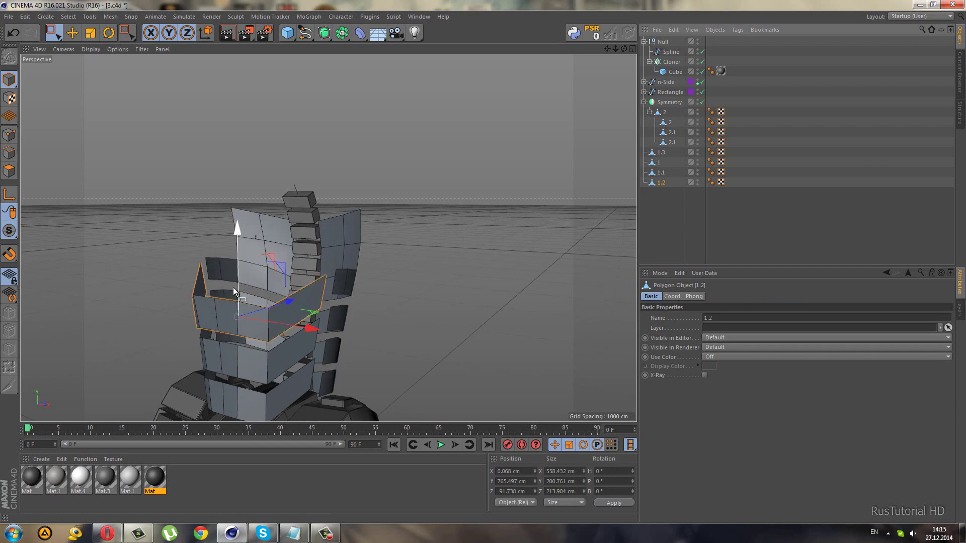
{"action": "mouse_move", "coordinate": [239, 277]}
{"action": "left_mouse_down"}
{"action": "mouse_move", "coordinate": [251, 232]}
{"action": "mouse_move", "coordinate": [357, 252]}
{"action": "mouse_move", "coordinate": [375, 241]}
{"action": "left_mouse_up"}
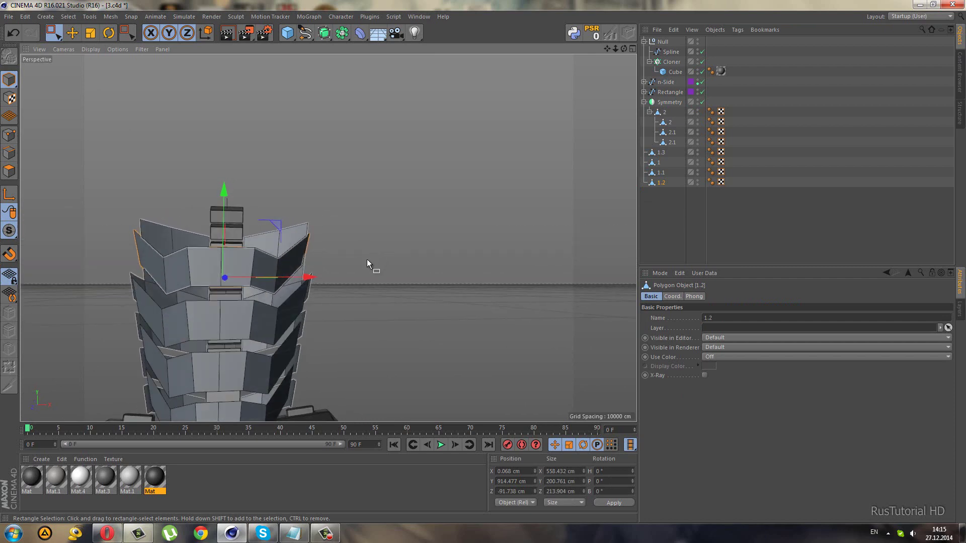
{"action": "middle_click", "coordinate": [367, 259]}
{"action": "middle_click", "coordinate": [463, 352]}
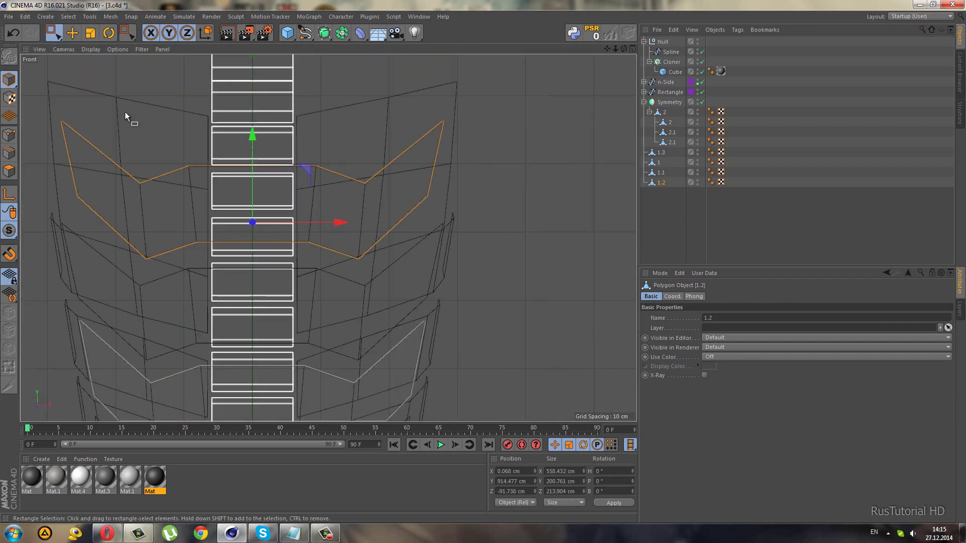
{"action": "left_click", "coordinate": [90, 33]}
{"action": "left_click_drag", "start_coordinate": [335, 221], "coordinate": [344, 224]}
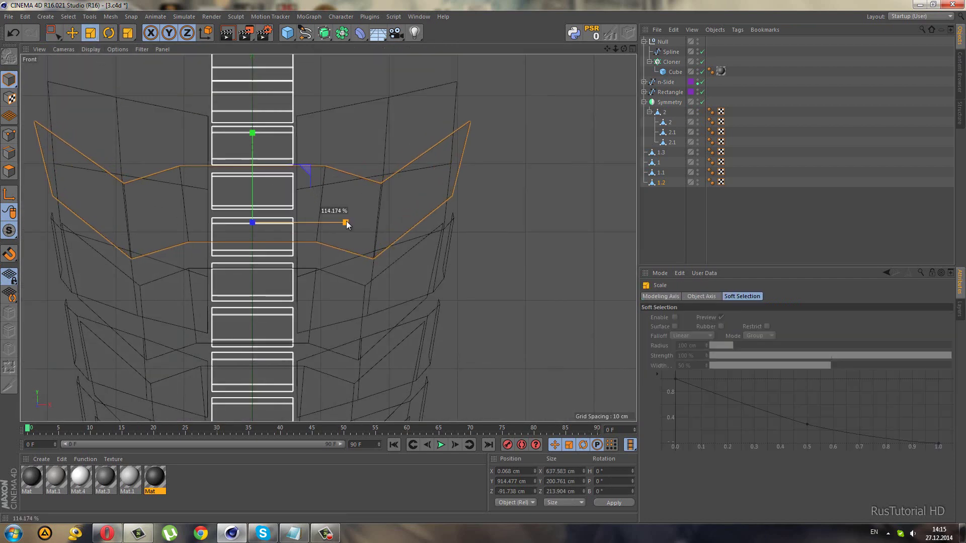
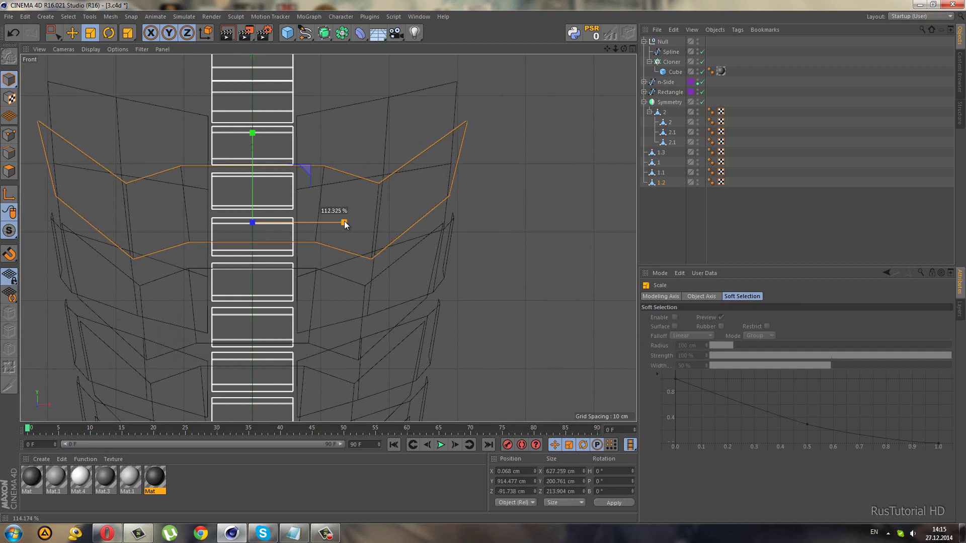
Widen the chest band outline to about 119% in X and shift its right-side points sideways.
{"action": "left_click_drag", "start_coordinate": [344, 224], "coordinate": [350, 225]}
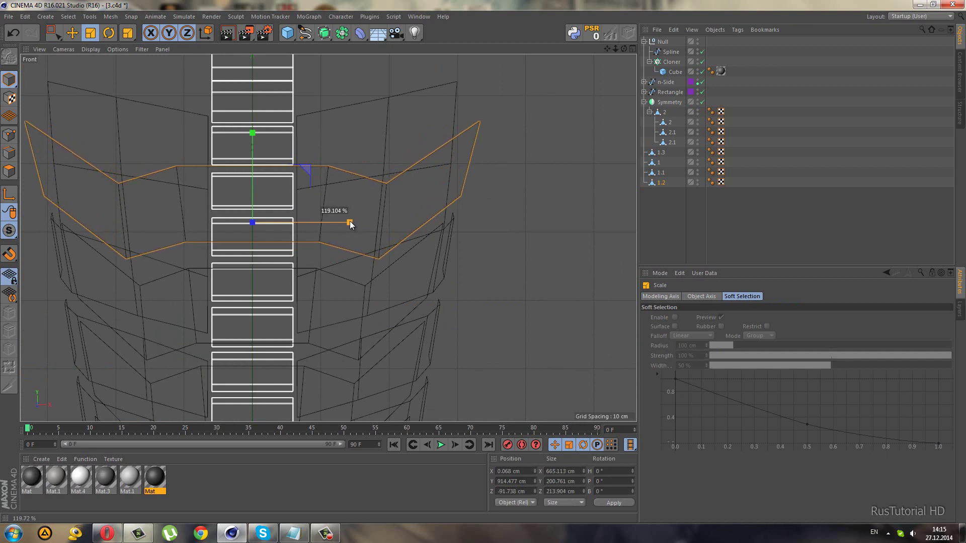
{"action": "left_click", "coordinate": [53, 33]}
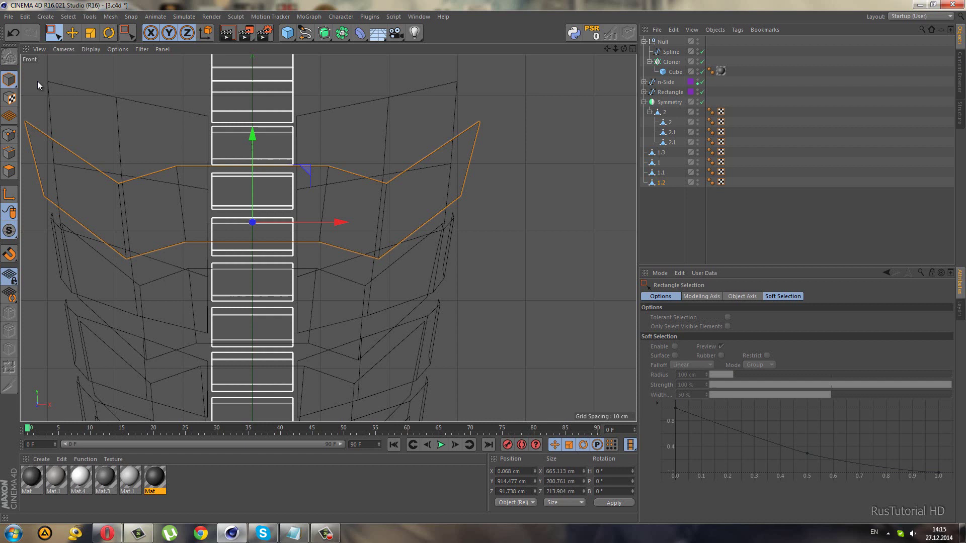
{"action": "left_click", "coordinate": [15, 143]}
{"action": "left_click_drag", "start_coordinate": [372, 119], "coordinate": [511, 289]}
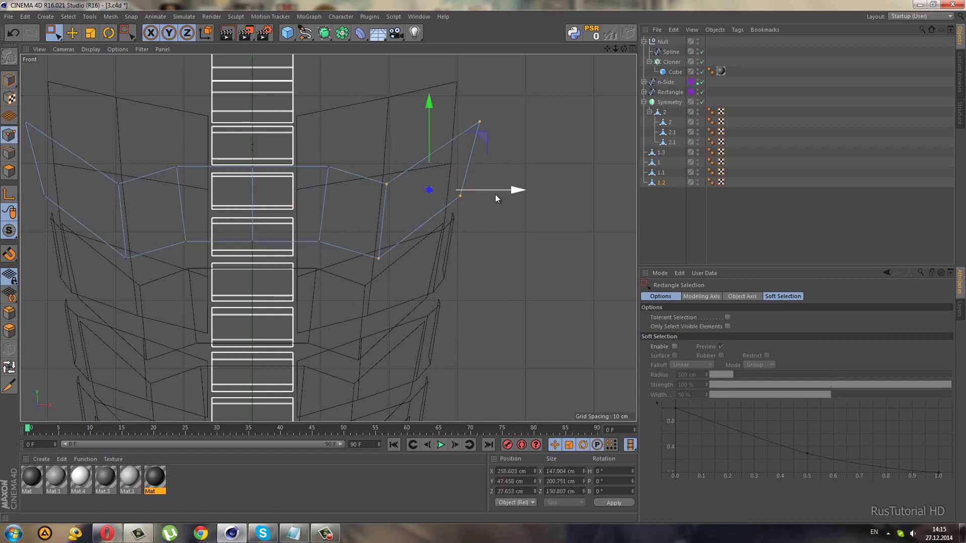
{"action": "left_click_drag", "start_coordinate": [495, 195], "coordinate": [490, 199]}
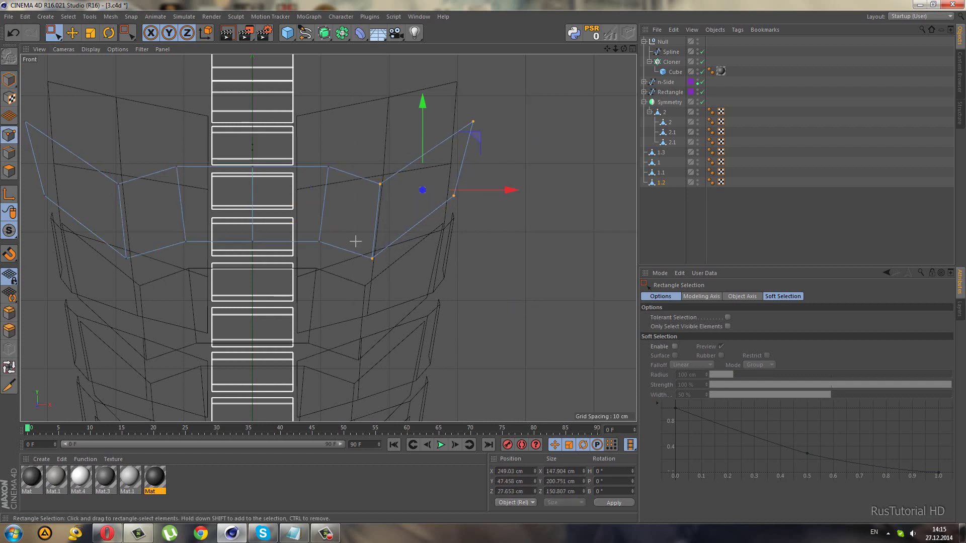
Scale the two lower corner points slightly inward to about 96%.
{"action": "left_click_drag", "start_coordinate": [357, 241], "coordinate": [396, 264]}
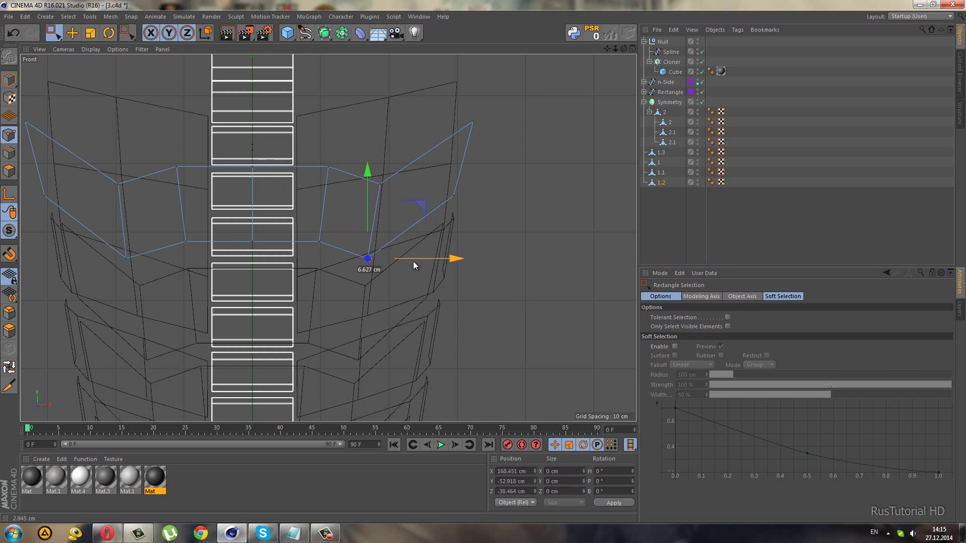
{"action": "key", "text": "ctrl+z"}
{"action": "scroll", "coordinate": [358, 333], "scroll_direction": "down", "scroll_amount": 2}
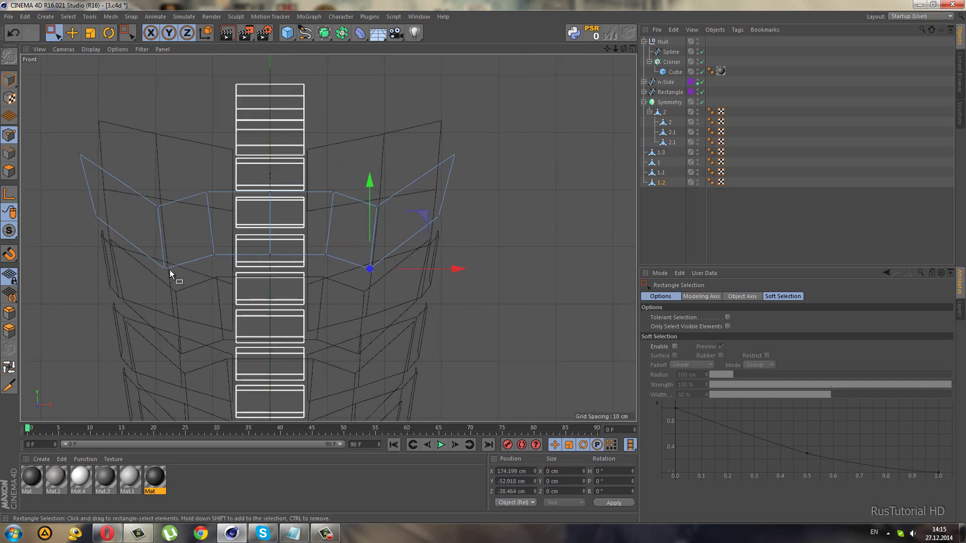
{"action": "left_click", "coordinate": [152, 258], "text": "shift"}
{"action": "key", "text": "t"}
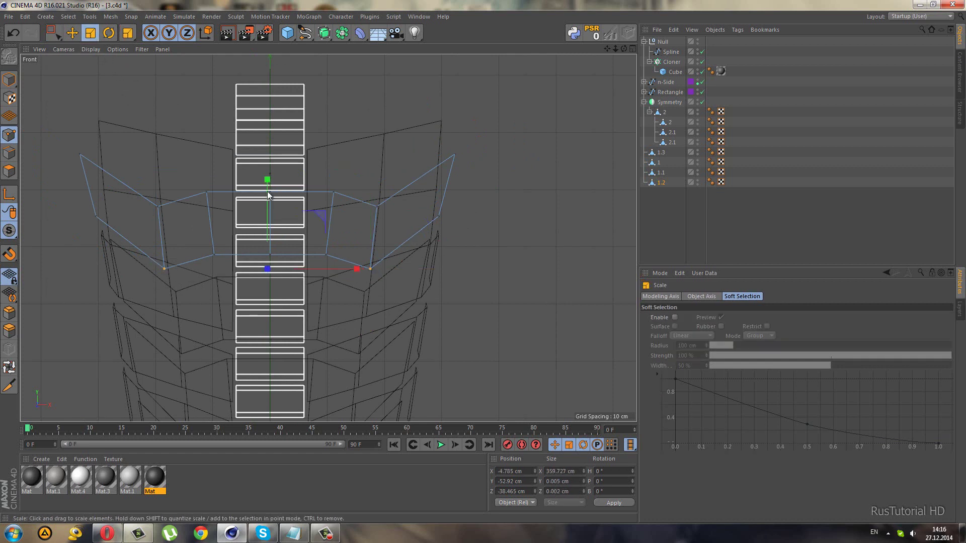
{"action": "left_click_drag", "start_coordinate": [330, 270], "coordinate": [327, 271]}
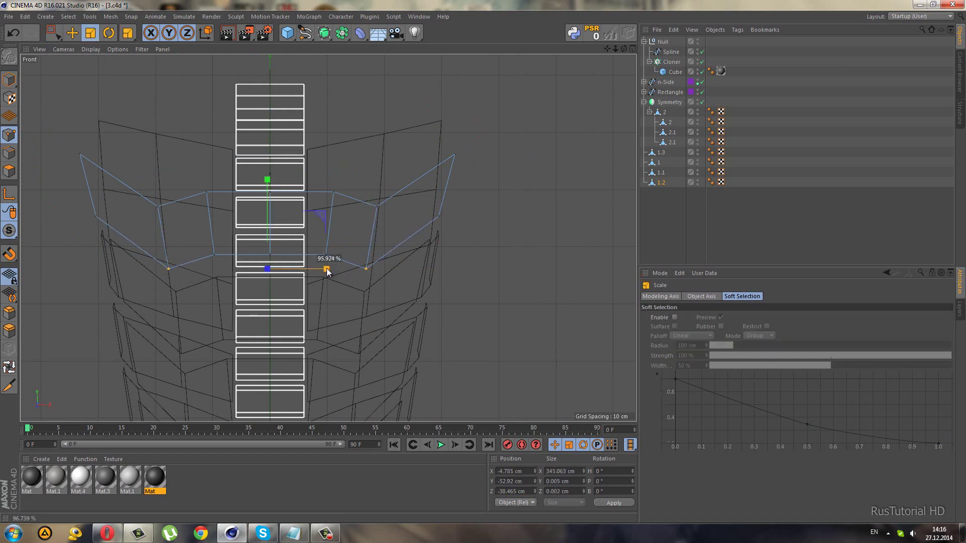
In the Right view, push the band's four outer points further back in Z.
{"action": "key", "text": "F1"}
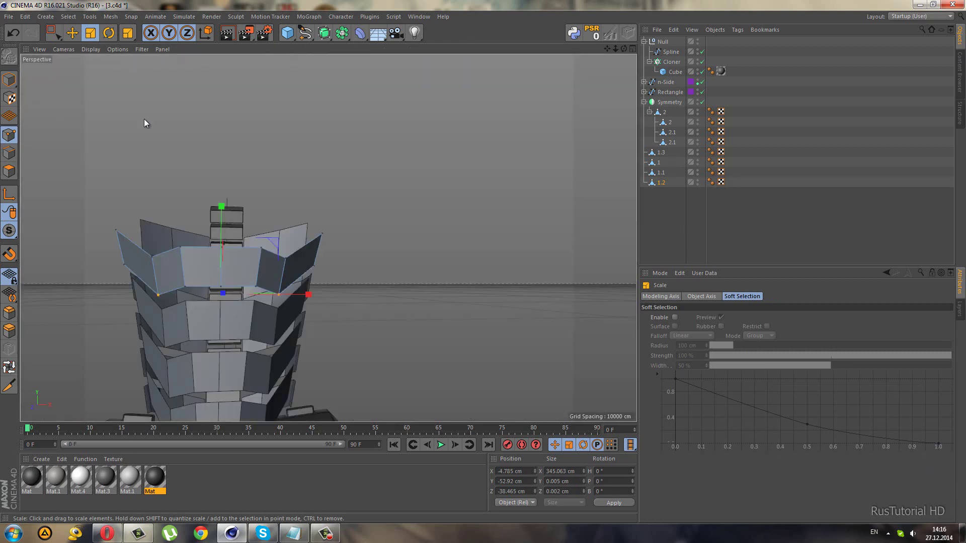
{"action": "key", "text": "F5"}
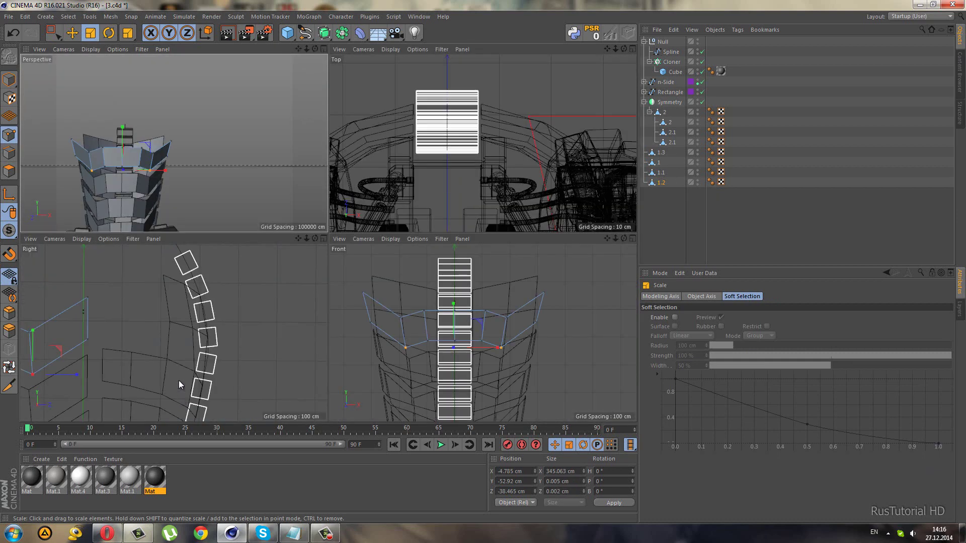
{"action": "key", "text": "F3"}
{"action": "middle_click_drag", "start_coordinate": [267, 330], "coordinate": [368, 302], "text": "alt"}
{"action": "left_click", "coordinate": [54, 33]}
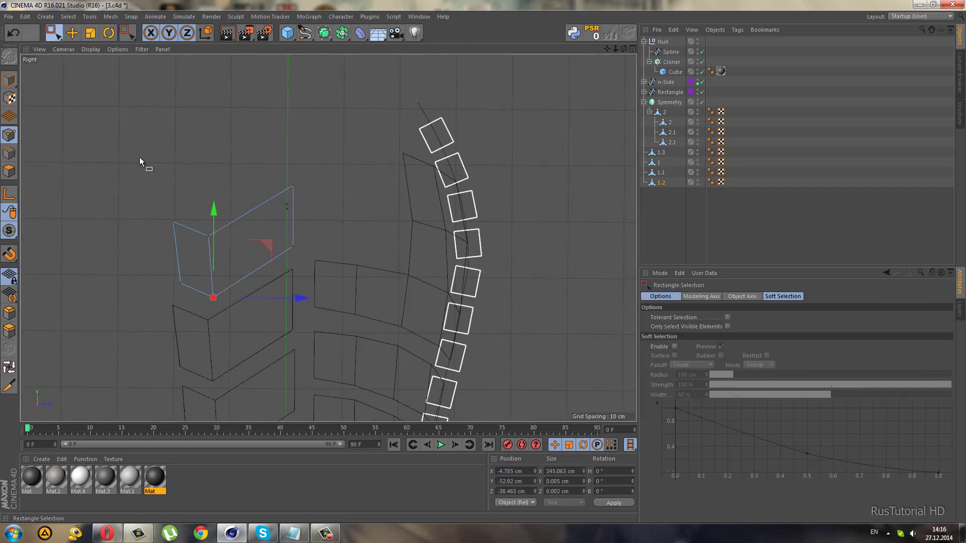
{"action": "left_click_drag", "start_coordinate": [145, 191], "coordinate": [237, 309]}
{"action": "left_click_drag", "start_coordinate": [245, 260], "coordinate": [235, 261]}
Nudge the two outermost points further back and raise the inner corner point.
{"action": "left_click_drag", "start_coordinate": [145, 210], "coordinate": [193, 308]}
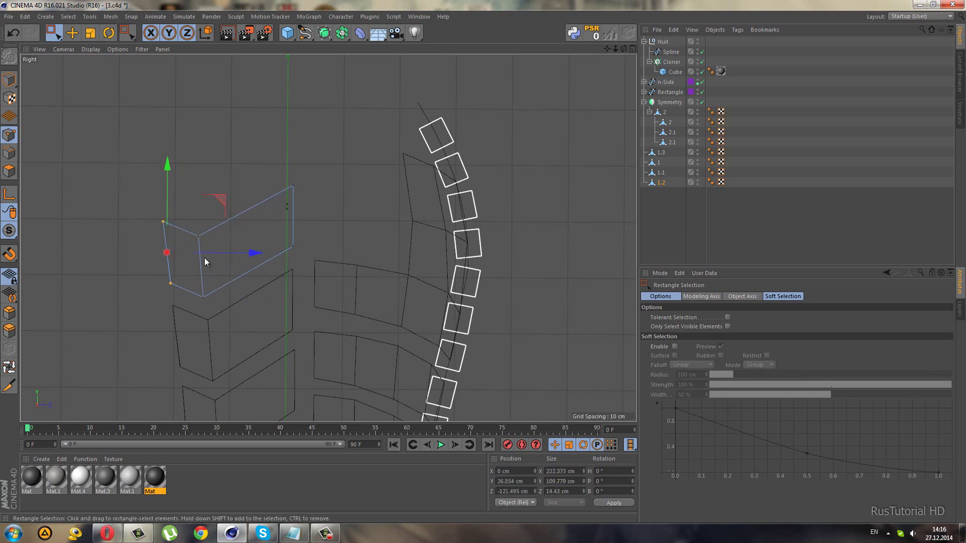
{"action": "left_click_drag", "start_coordinate": [206, 252], "coordinate": [203, 252]}
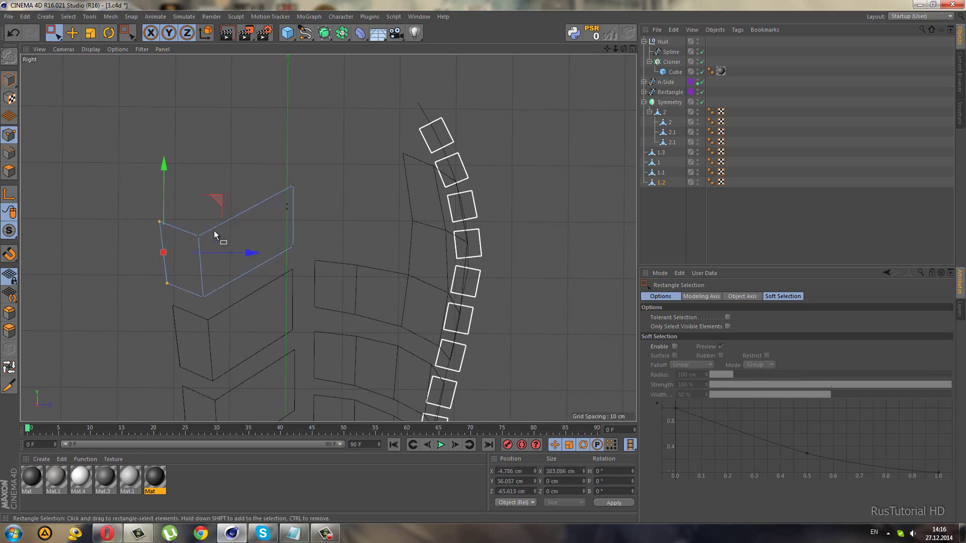
{"action": "left_click", "coordinate": [200, 235]}
{"action": "left_click_drag", "start_coordinate": [195, 167], "coordinate": [195, 153]}
Lower the band's top corner points in Y so the top edge is level.
{"action": "left_click_drag", "start_coordinate": [311, 203], "coordinate": [311, 203]}
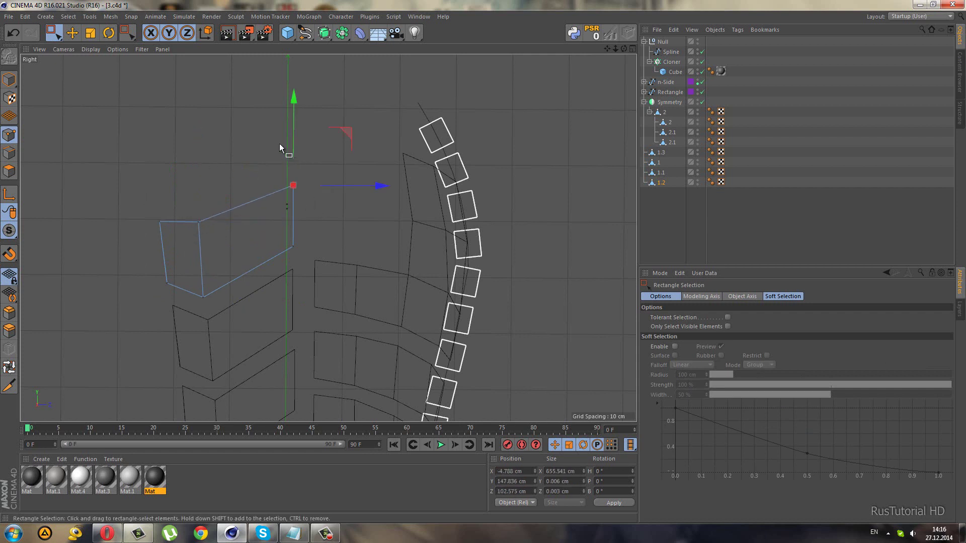
{"action": "mouse_move", "coordinate": [300, 135]}
{"action": "left_mouse_down"}
{"action": "mouse_move", "coordinate": [289, 174]}
{"action": "mouse_move", "coordinate": [254, 177]}
{"action": "left_mouse_up"}
{"action": "left_click", "coordinate": [182, 221]}
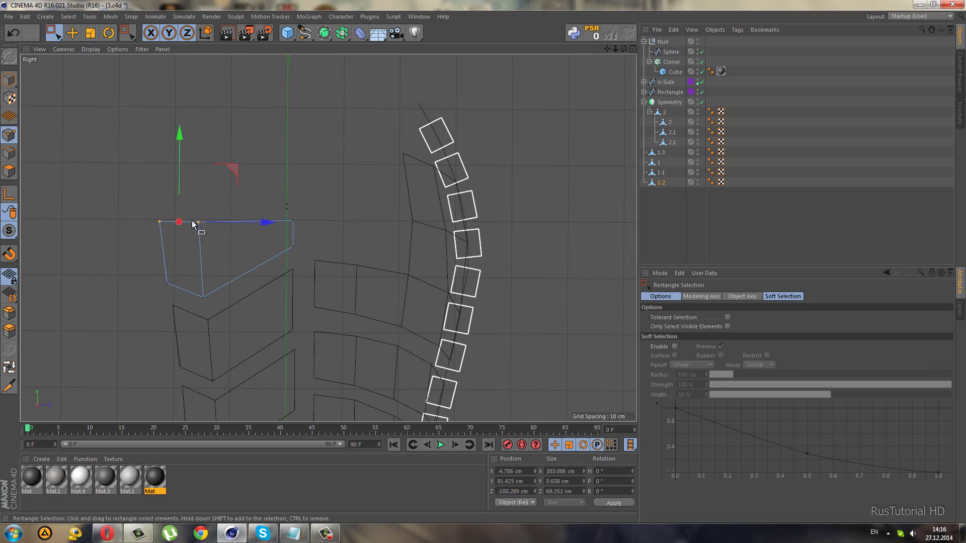
{"action": "scroll", "coordinate": [192, 221], "scroll_direction": "up", "scroll_amount": 3}
{"action": "left_click_drag", "start_coordinate": [158, 163], "coordinate": [161, 159]}
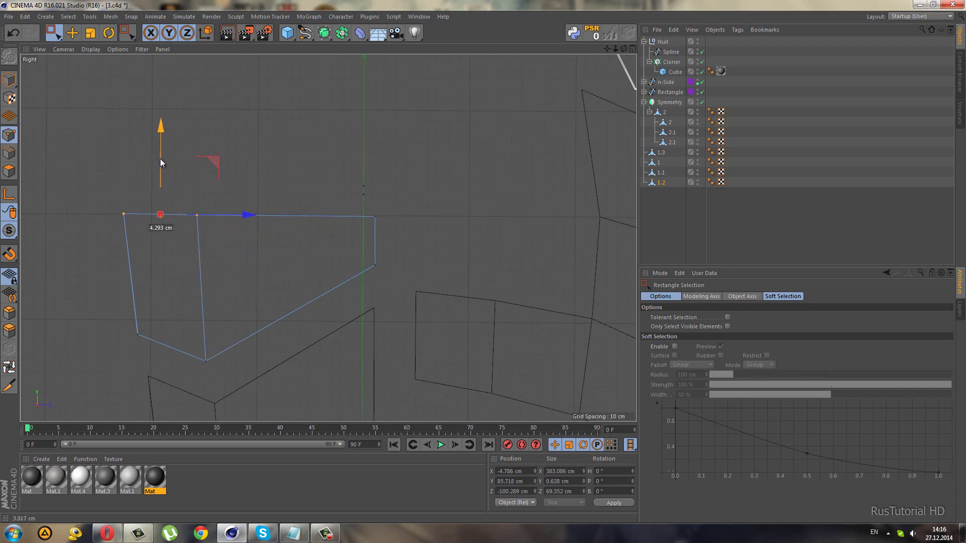
{"action": "left_click_drag", "start_coordinate": [160, 159], "coordinate": [160, 159]}
{"action": "left_click_drag", "start_coordinate": [62, 183], "coordinate": [126, 228]}
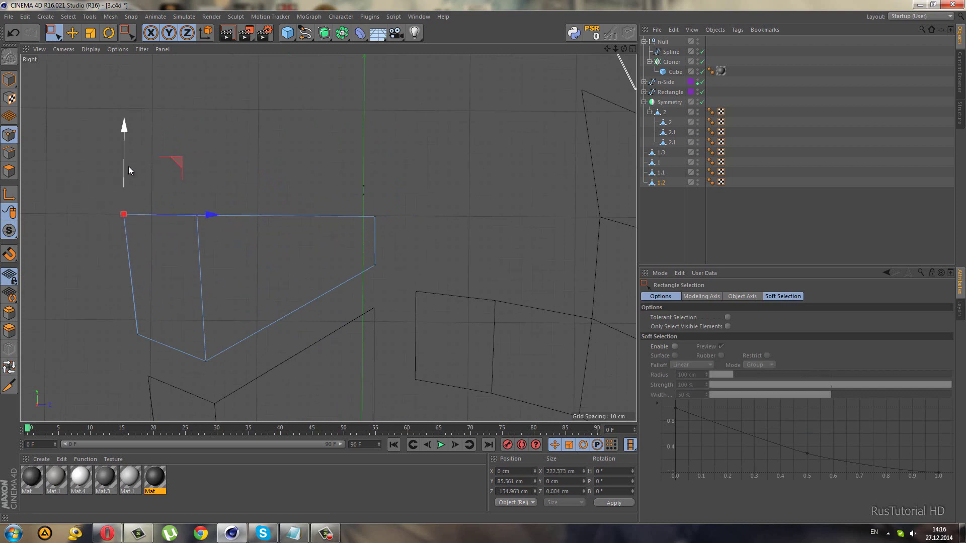
{"action": "left_click_drag", "start_coordinate": [125, 168], "coordinate": [126, 166]}
{"action": "middle_click", "coordinate": [131, 165]}
Select the band's top-edge points and scale them slightly wider.
{"action": "middle_click", "coordinate": [177, 185]}
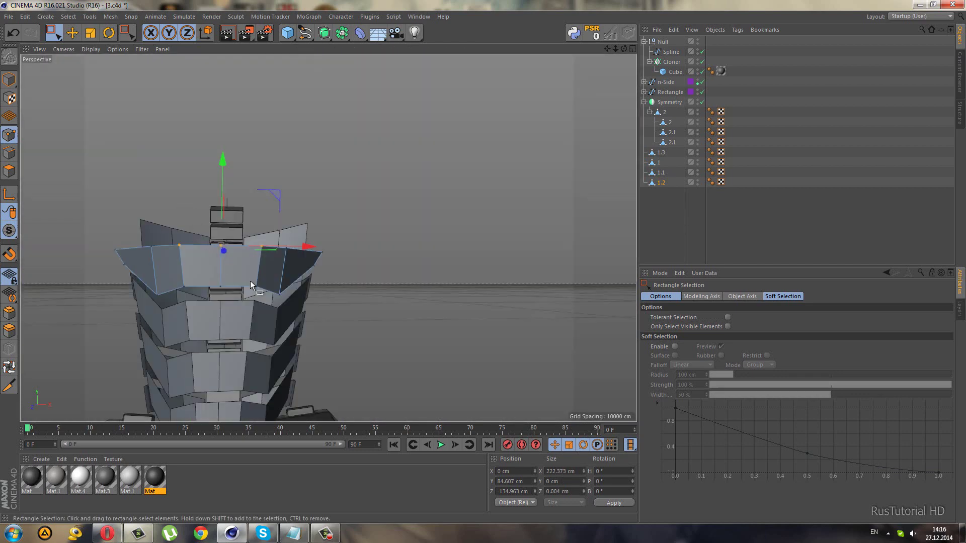
{"action": "left_click_drag", "start_coordinate": [151, 271], "coordinate": [161, 306], "text": "alt"}
{"action": "mouse_move", "coordinate": [305, 349]}
{"action": "left_mouse_down", "text": "alt"}
{"action": "mouse_move", "coordinate": [297, 210]}
{"action": "mouse_move", "coordinate": [310, 207]}
{"action": "mouse_move", "coordinate": [273, 248]}
{"action": "mouse_move", "coordinate": [380, 240]}
{"action": "mouse_move", "coordinate": [284, 220]}
{"action": "left_mouse_up", "text": "alt"}
{"action": "mouse_move", "coordinate": [318, 259]}
{"action": "left_mouse_down"}
{"action": "mouse_move", "coordinate": [414, 225]}
{"action": "mouse_move", "coordinate": [478, 234]}
{"action": "left_mouse_up"}
{"action": "left_click", "coordinate": [91, 33]}
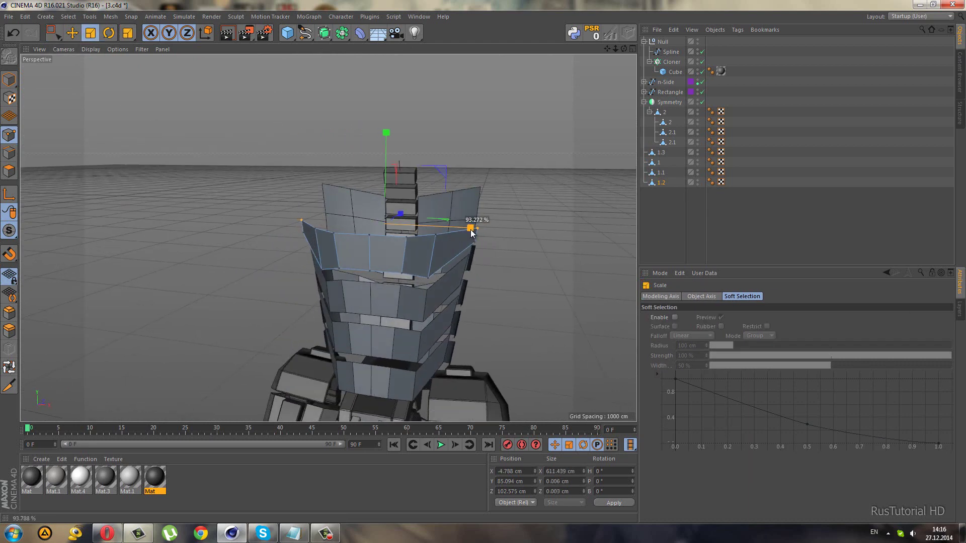
{"action": "mouse_move", "coordinate": [470, 228]}
{"action": "left_mouse_down"}
{"action": "mouse_move", "coordinate": [235, 205]}
{"action": "mouse_move", "coordinate": [227, 228]}
{"action": "mouse_move", "coordinate": [525, 262]}
{"action": "mouse_move", "coordinate": [483, 289]}
{"action": "left_mouse_up"}
Spread the band's left and right rim points slightly apart.
{"action": "key", "text": "F4"}
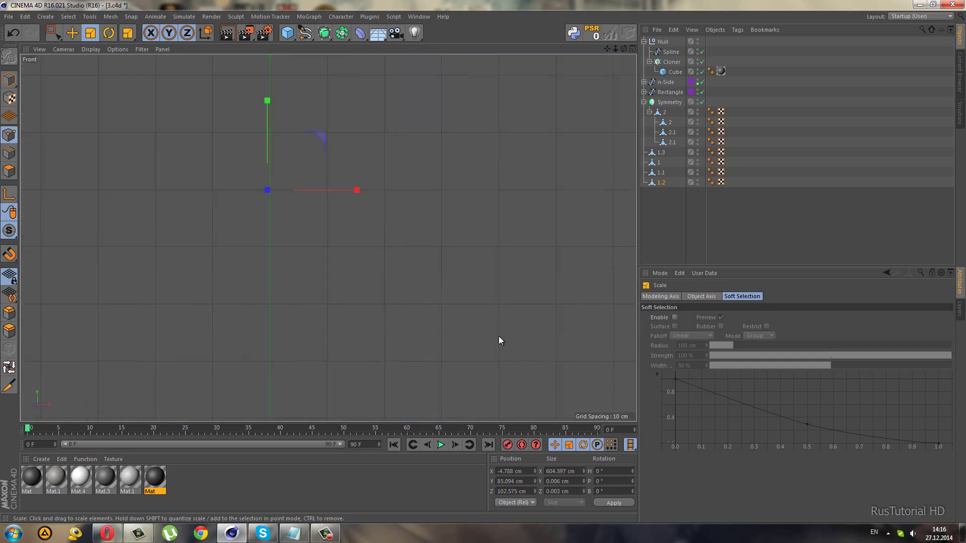
{"action": "key", "text": "0"}
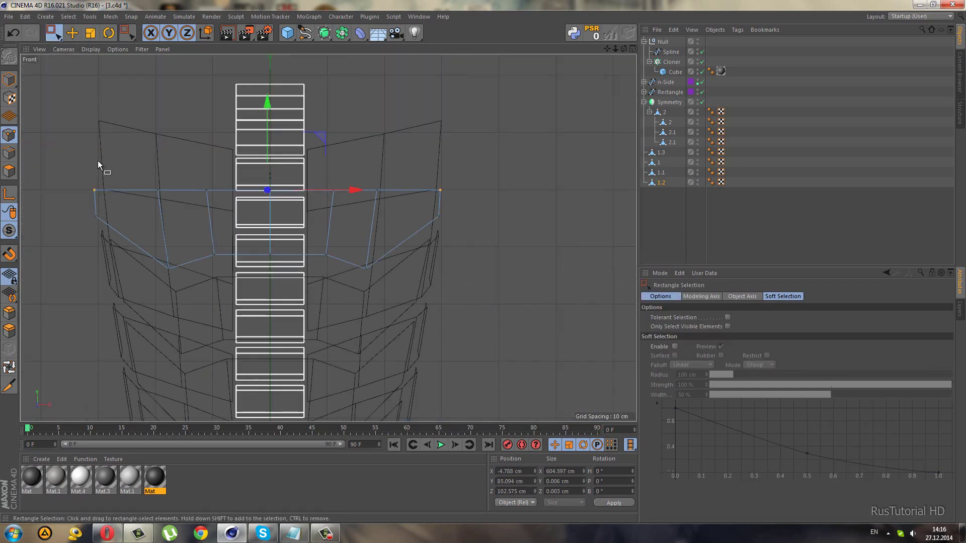
{"action": "left_click_drag", "start_coordinate": [121, 235], "coordinate": [123, 235]}
{"action": "middle_click", "coordinate": [443, 207]}
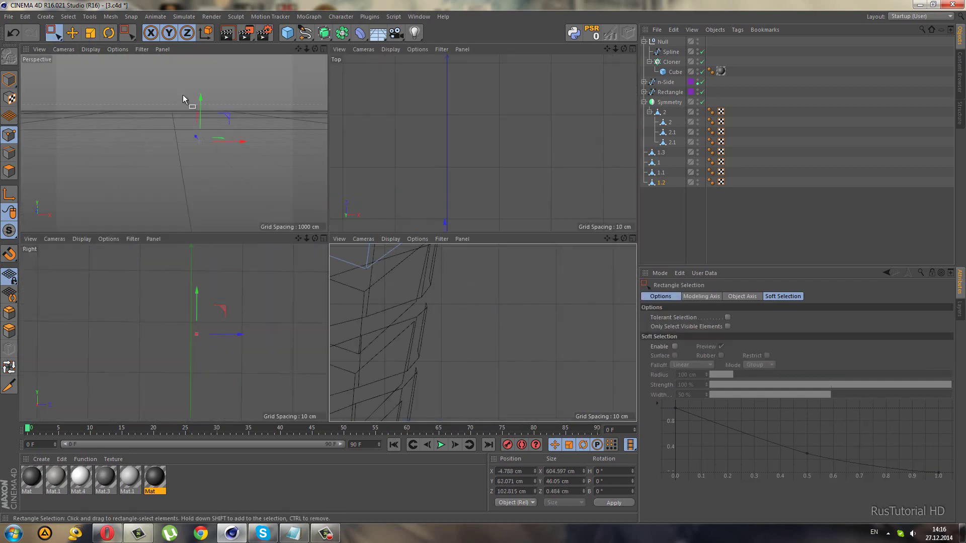
{"action": "middle_click", "coordinate": [304, 212]}
{"action": "mouse_move", "coordinate": [303, 213]}
{"action": "left_mouse_down", "text": "alt"}
{"action": "mouse_move", "coordinate": [370, 277]}
{"action": "mouse_move", "coordinate": [396, 387]}
{"action": "left_mouse_up", "text": "alt"}
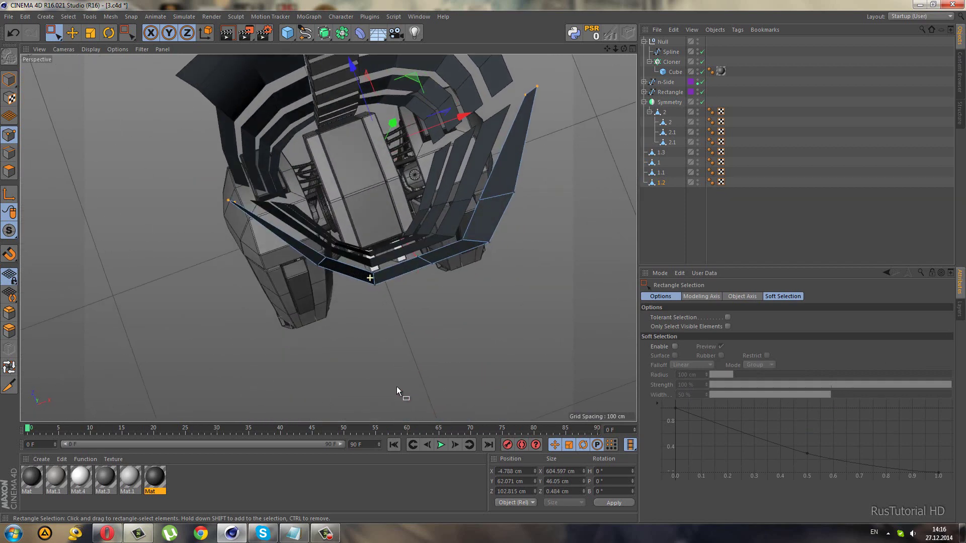
{"action": "left_click", "coordinate": [91, 32]}
{"action": "mouse_move", "coordinate": [276, 160]}
{"action": "left_mouse_down", "text": "alt"}
{"action": "mouse_move", "coordinate": [300, 96]}
{"action": "mouse_move", "coordinate": [483, 265]}
{"action": "mouse_move", "coordinate": [412, 129]}
{"action": "mouse_move", "coordinate": [457, 137]}
{"action": "mouse_move", "coordinate": [294, 152]}
{"action": "mouse_move", "coordinate": [301, 179]}
{"action": "left_mouse_up", "text": "alt"}
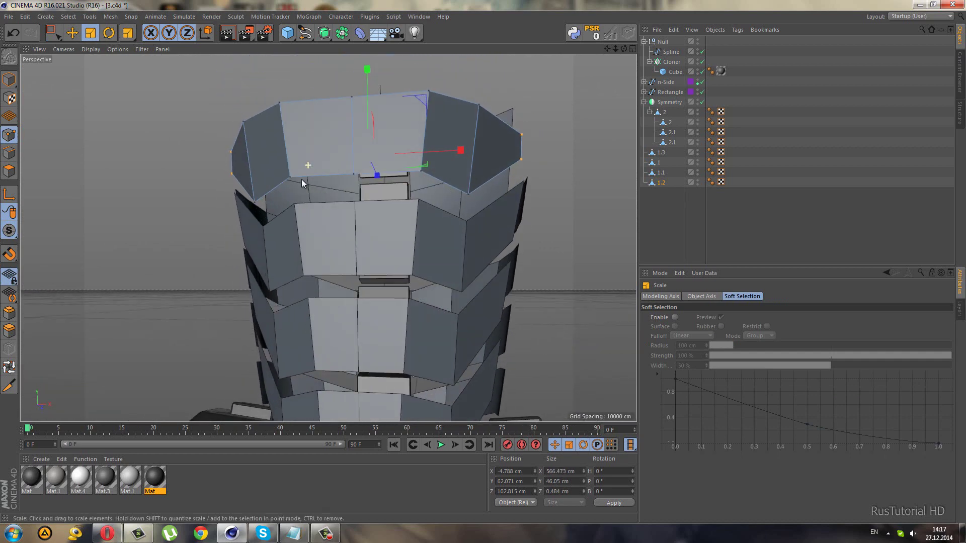
{"action": "left_click", "coordinate": [232, 155]}
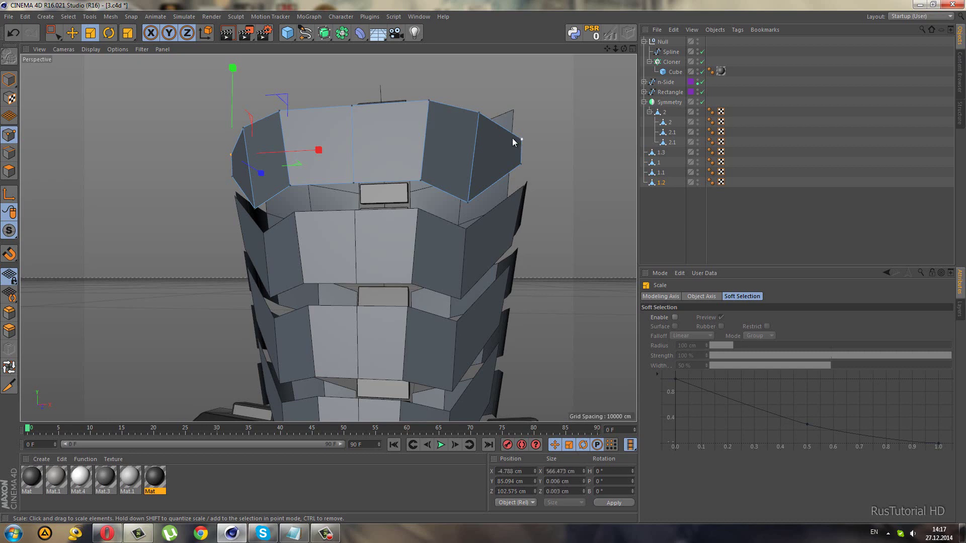
{"action": "left_click", "coordinate": [520, 140], "text": "shift"}
{"action": "left_click_drag", "start_coordinate": [461, 150], "coordinate": [462, 151]}
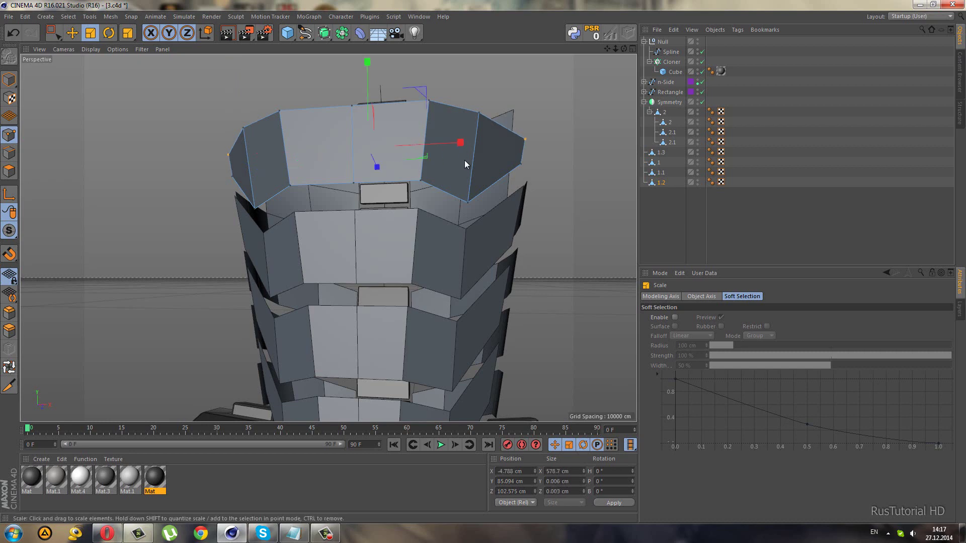
Inspect the torso from top and angled views, deselecting front panel 1.2.
{"action": "left_click_drag", "start_coordinate": [454, 254], "coordinate": [340, 335], "text": "alt"}
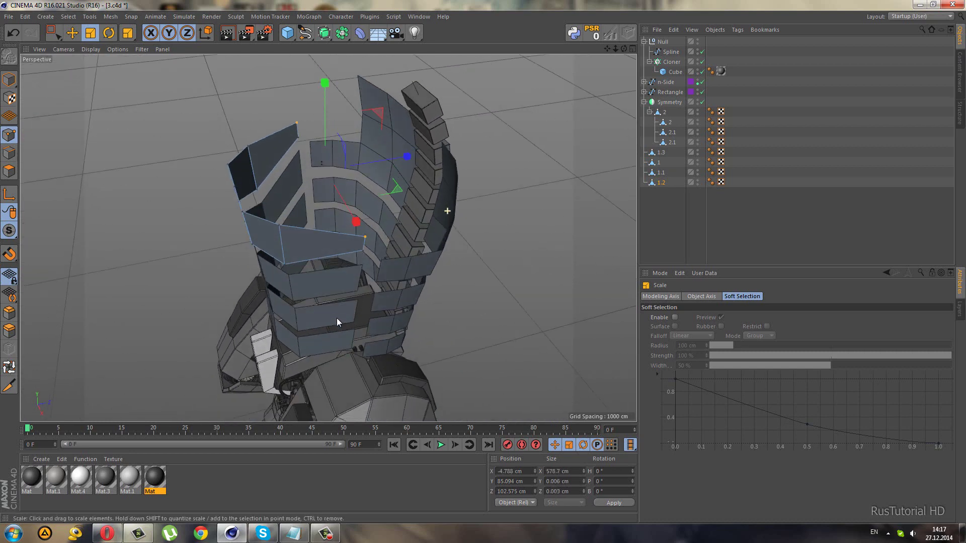
{"action": "left_click_drag", "start_coordinate": [327, 212], "coordinate": [411, 243], "text": "alt"}
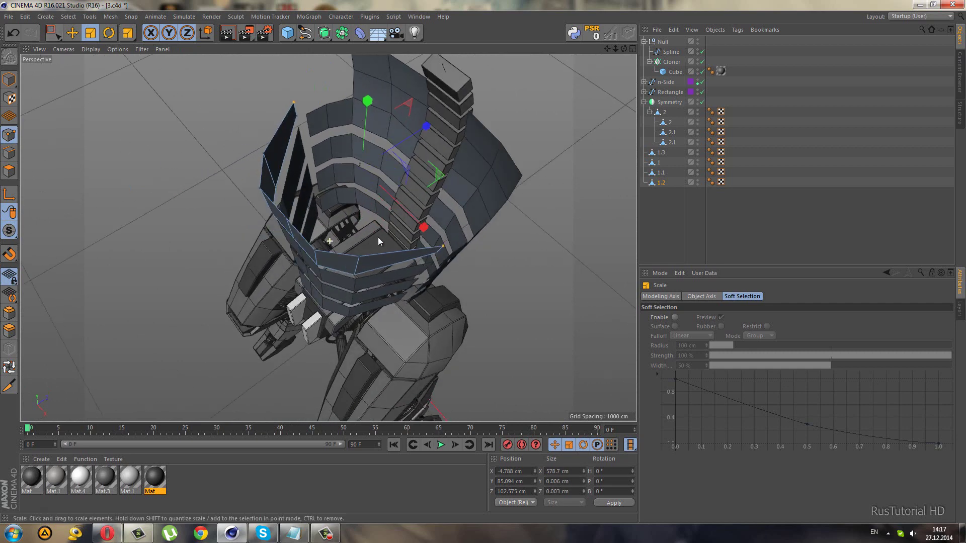
{"action": "key", "text": "0"}
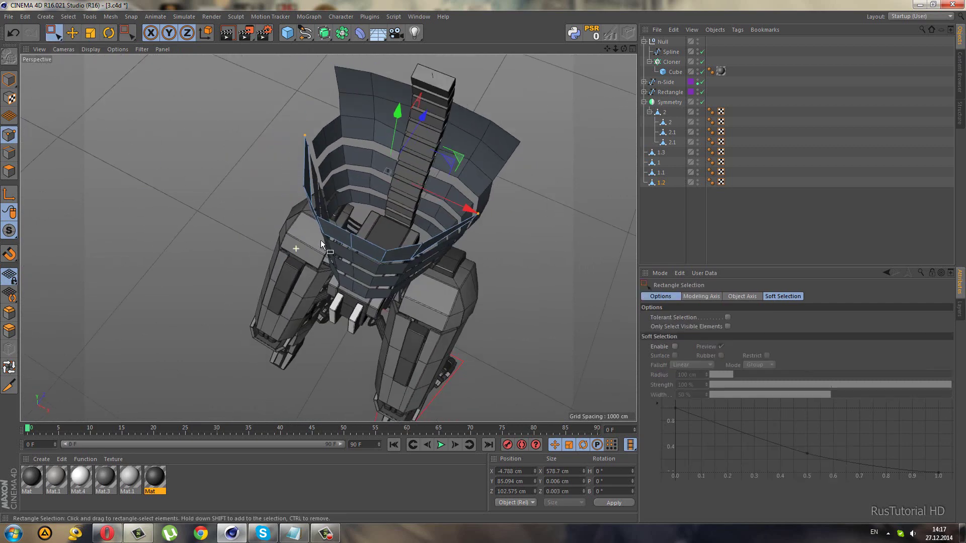
{"action": "middle_click", "coordinate": [517, 172]}
{"action": "scroll", "coordinate": [501, 211], "scroll_direction": "down", "scroll_amount": 3}
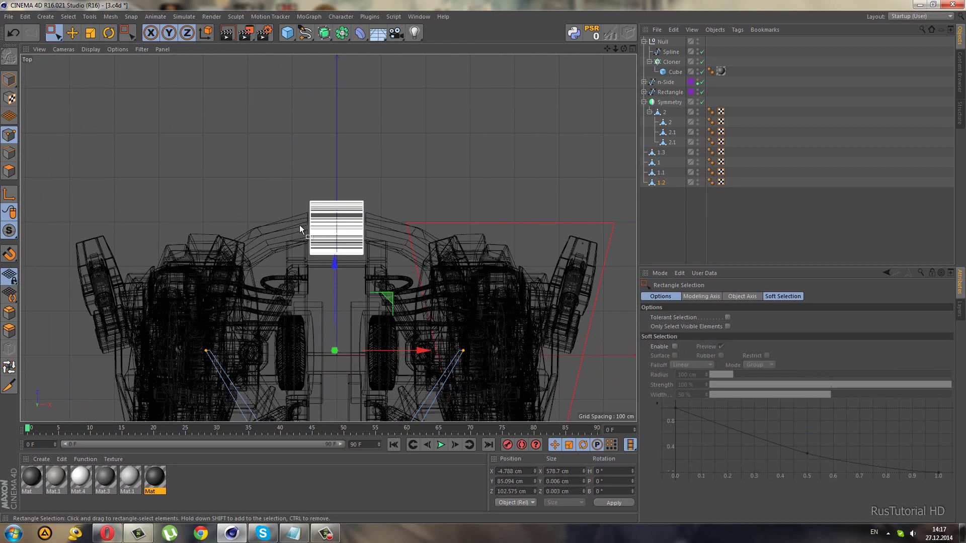
{"action": "key", "text": "F1"}
{"action": "left_click_drag", "start_coordinate": [348, 173], "coordinate": [439, 134], "text": "alt"}
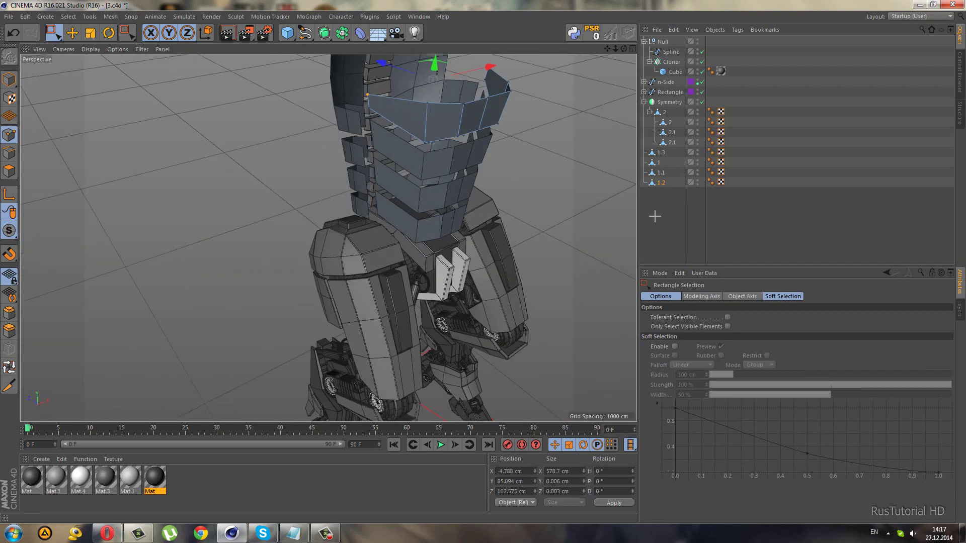
{"action": "left_click", "coordinate": [795, 226]}
{"action": "mouse_move", "coordinate": [439, 259]}
{"action": "left_mouse_down", "text": "alt"}
{"action": "mouse_move", "coordinate": [387, 234]}
{"action": "mouse_move", "coordinate": [279, 280]}
{"action": "mouse_move", "coordinate": [167, 234]}
{"action": "mouse_move", "coordinate": [162, 254]}
{"action": "left_mouse_up", "text": "alt"}
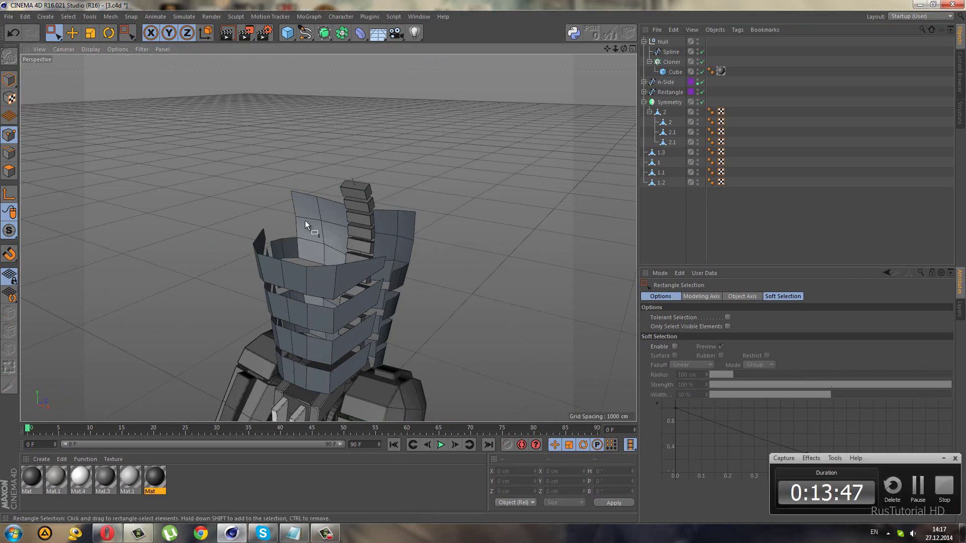
{"action": "mouse_move", "coordinate": [305, 220]}
{"action": "left_mouse_down", "text": "alt"}
{"action": "mouse_move", "coordinate": [313, 258]}
{"action": "mouse_move", "coordinate": [264, 248]}
{"action": "mouse_move", "coordinate": [239, 252]}
{"action": "mouse_move", "coordinate": [235, 267]}
{"action": "left_mouse_up", "text": "alt"}
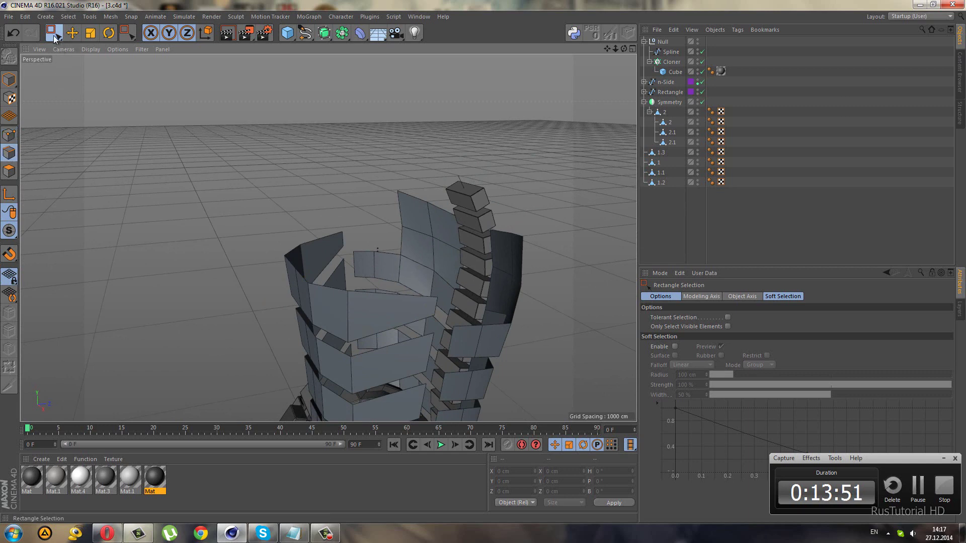
Select the left half of front panel 1.2's polygons and delete them.
{"action": "left_click", "coordinate": [363, 286]}
{"action": "mouse_move", "coordinate": [280, 261]}
{"action": "left_mouse_down", "text": "alt"}
{"action": "mouse_move", "coordinate": [282, 270]}
{"action": "mouse_move", "coordinate": [259, 238]}
{"action": "left_mouse_up", "text": "alt"}
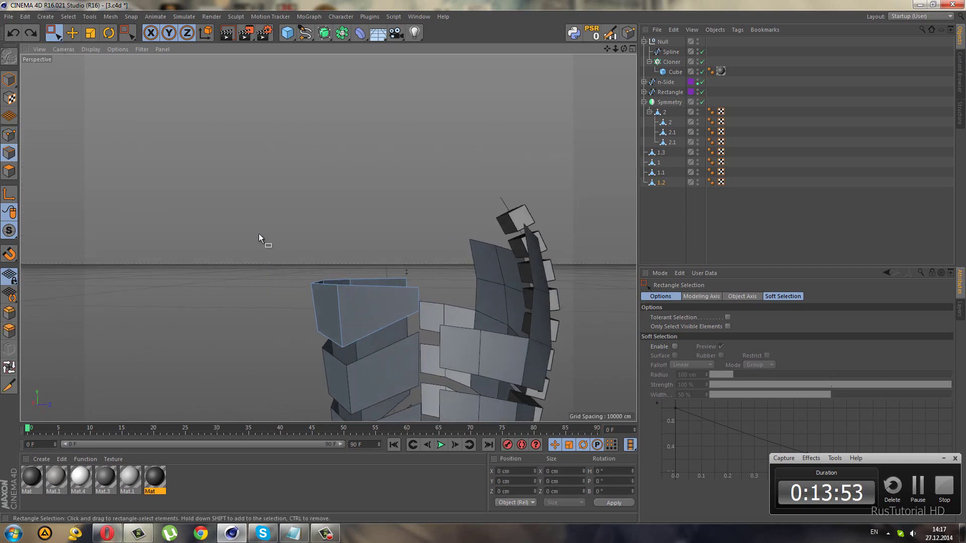
{"action": "left_click_drag", "start_coordinate": [482, 300], "coordinate": [482, 300]}
{"action": "mouse_move", "coordinate": [482, 300]}
{"action": "left_mouse_down", "text": "alt"}
{"action": "mouse_move", "coordinate": [399, 317]}
{"action": "mouse_move", "coordinate": [483, 323]}
{"action": "mouse_move", "coordinate": [453, 317]}
{"action": "left_mouse_up", "text": "alt"}
{"action": "left_click_drag", "start_coordinate": [231, 374], "coordinate": [233, 372]}
{"action": "key", "text": "Delete"}
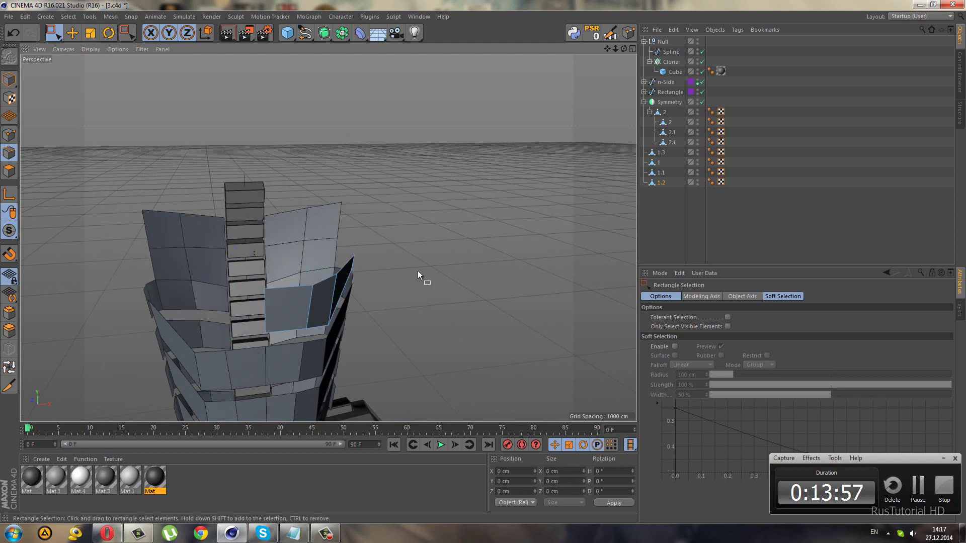
Add a Symmetry object and place panel 1.2 under Symmetry.1 to mirror it.
{"action": "left_click_drag", "start_coordinate": [342, 32], "coordinate": [442, 82]}
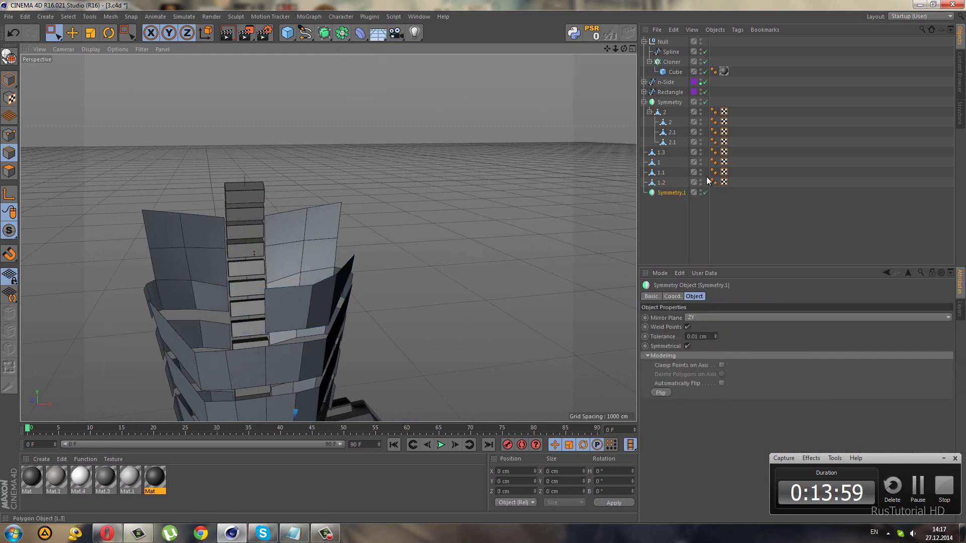
{"action": "left_click_drag", "start_coordinate": [656, 183], "coordinate": [662, 193]}
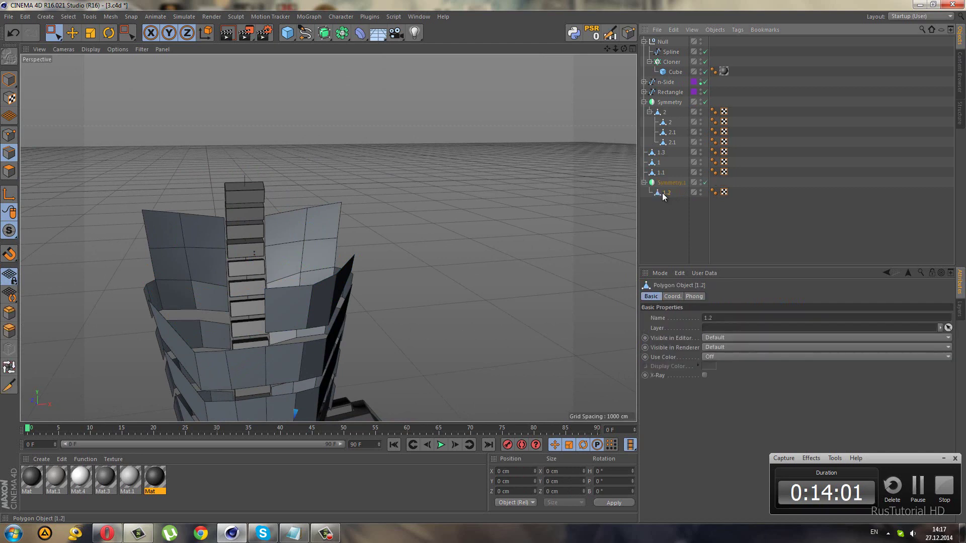
{"action": "left_click_drag", "start_coordinate": [559, 211], "coordinate": [229, 261], "text": "alt"}
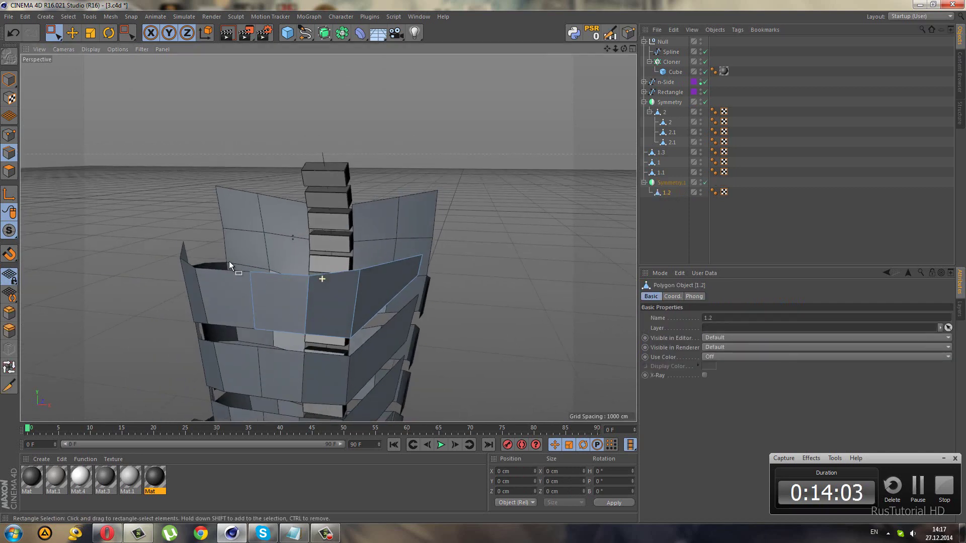
Extrude the panel's top edge upward 109.8 cm and shift it about 35 cm in Z.
{"action": "left_click", "coordinate": [61, 38]}
{"action": "left_click", "coordinate": [83, 39]}
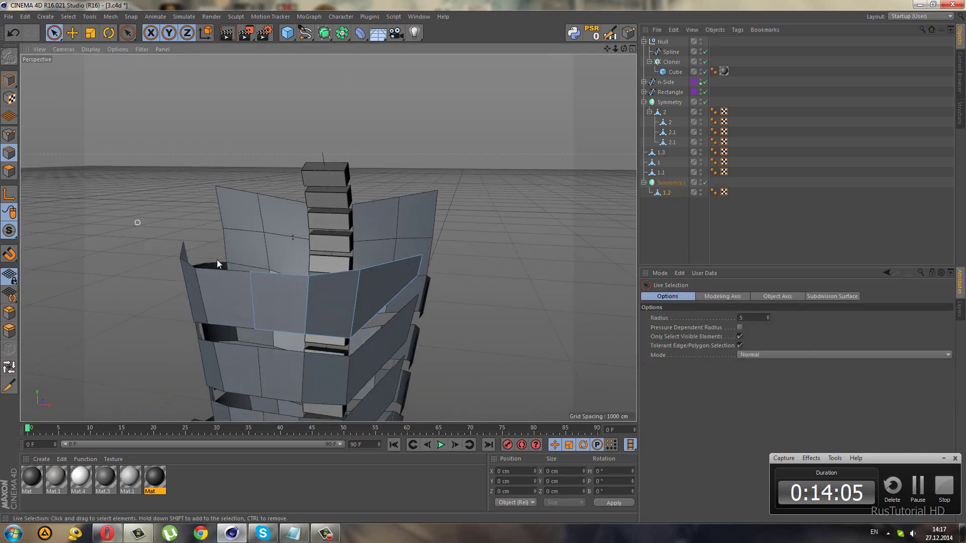
{"action": "left_click", "coordinate": [280, 276]}
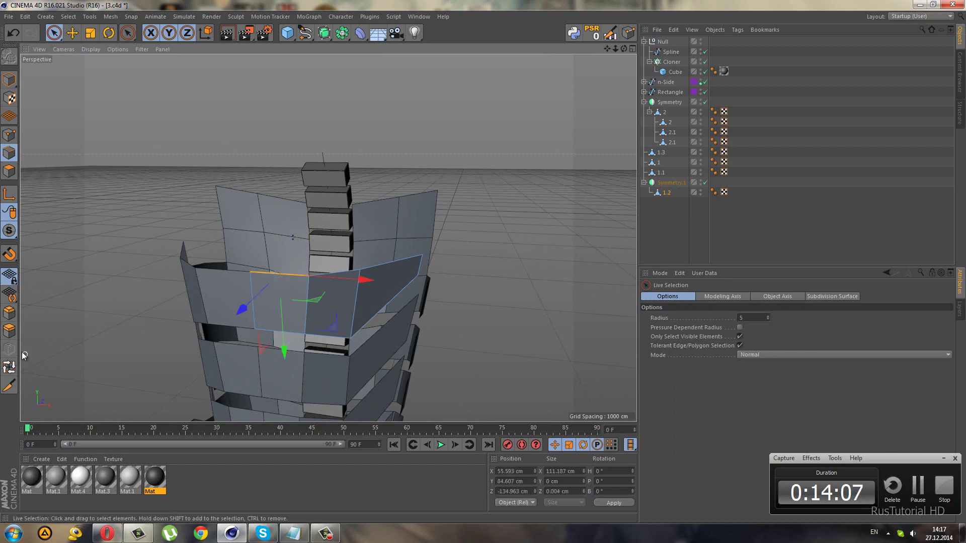
{"action": "left_click", "coordinate": [14, 331]}
{"action": "left_click_drag", "start_coordinate": [518, 260], "coordinate": [219, 339]}
{"action": "middle_click", "coordinate": [218, 340]}
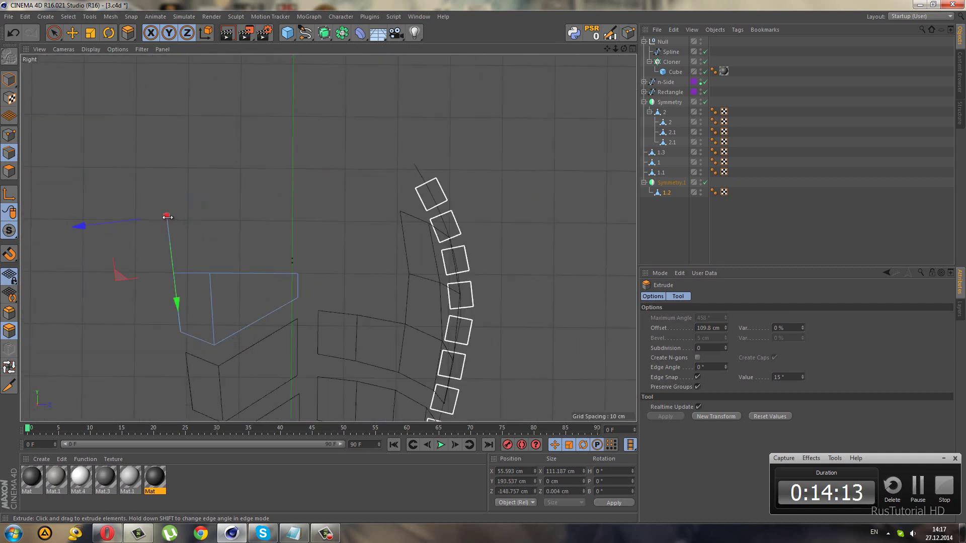
{"action": "scroll", "coordinate": [190, 257], "scroll_direction": "down", "scroll_amount": 1}
{"action": "left_click_drag", "start_coordinate": [126, 230], "coordinate": [143, 230]}
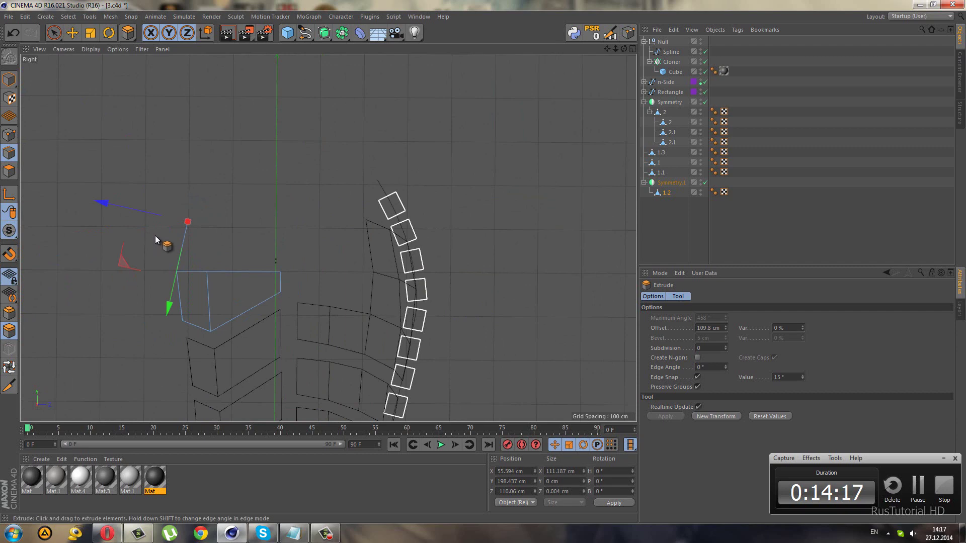
{"action": "middle_click", "coordinate": [163, 236]}
{"action": "middle_click", "coordinate": [246, 224]}
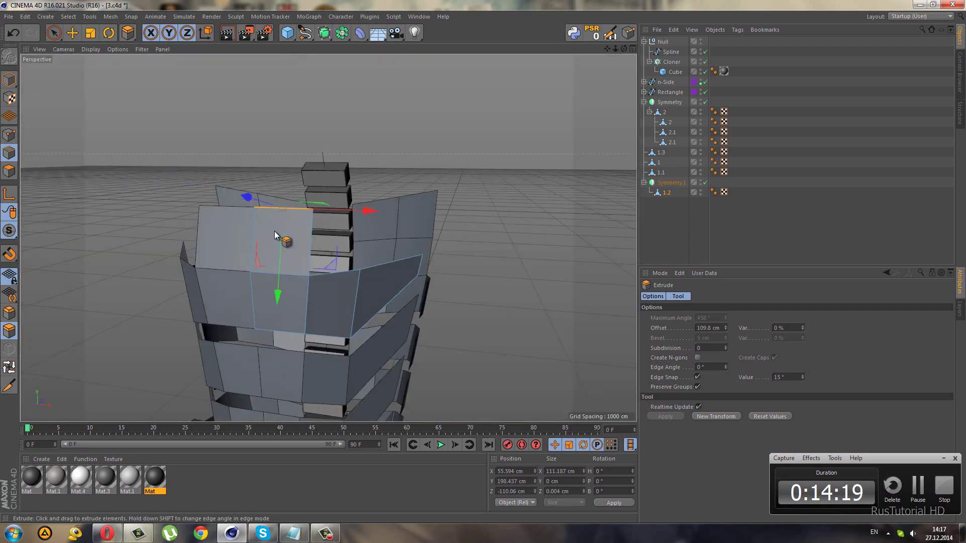
With the Polygon Pen, pull the plate's top and angled right edges up into new polygons.
{"action": "left_click_drag", "start_coordinate": [275, 235], "coordinate": [81, 231], "text": "alt"}
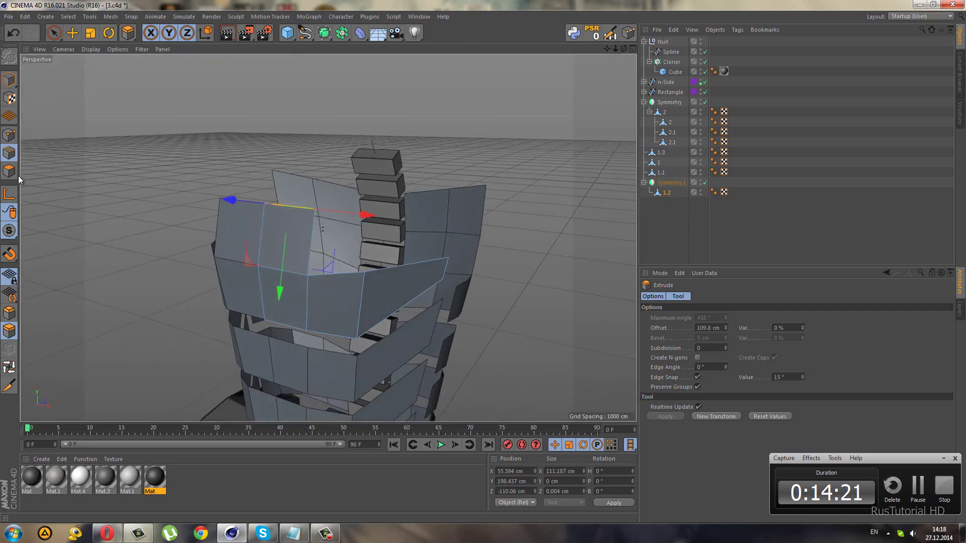
{"action": "right_click", "coordinate": [339, 322]}
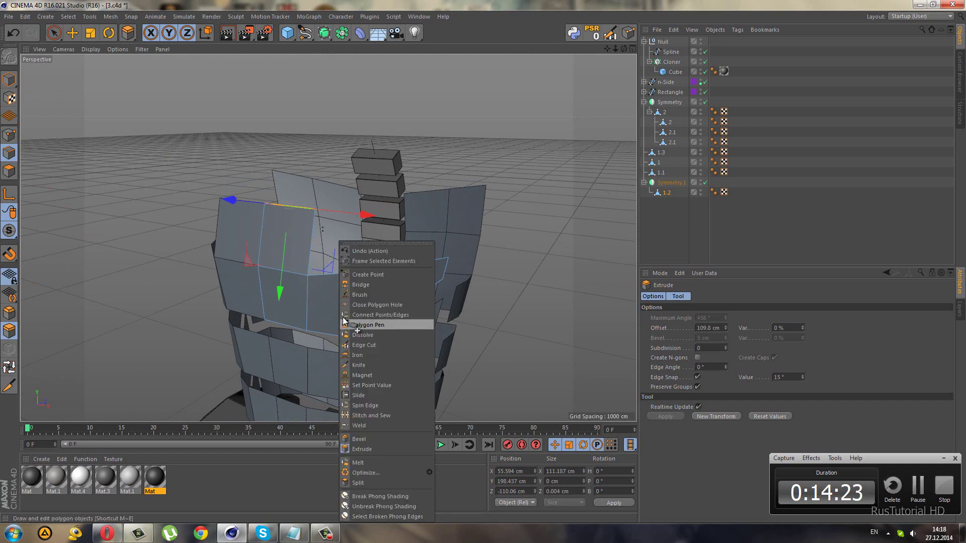
{"action": "left_click", "coordinate": [352, 324]}
{"action": "left_click_drag", "start_coordinate": [344, 274], "coordinate": [347, 224], "text": "ctrl"}
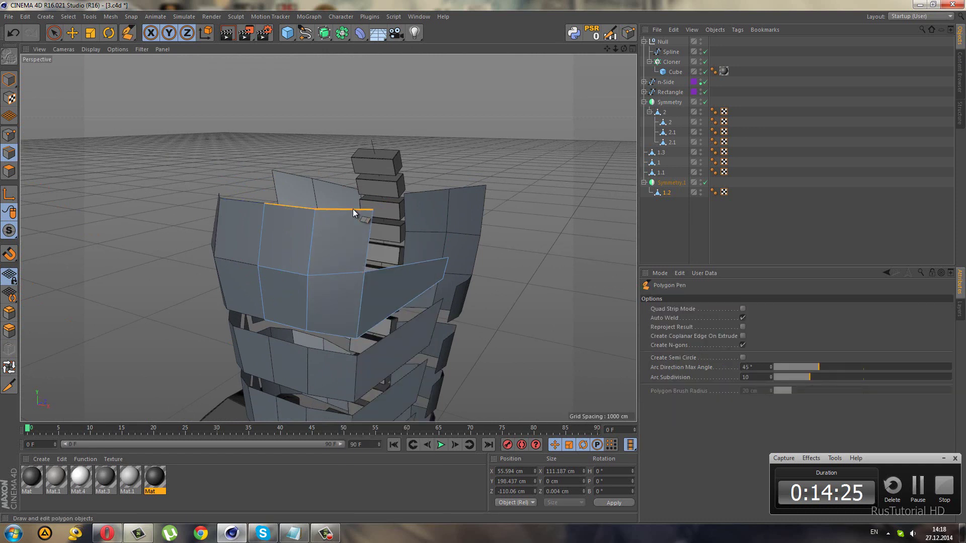
{"action": "left_click_drag", "start_coordinate": [401, 264], "coordinate": [415, 202], "text": "ctrl"}
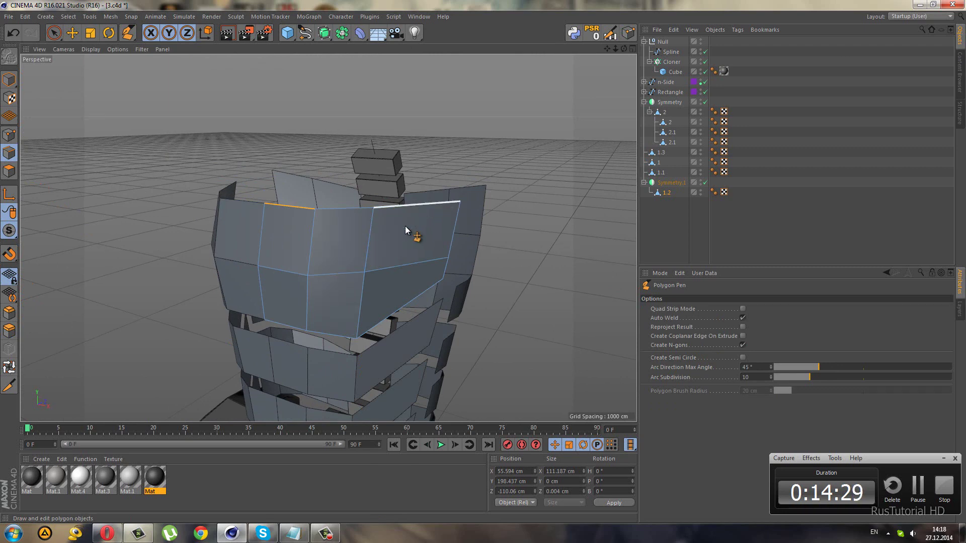
{"action": "key", "text": "F3"}
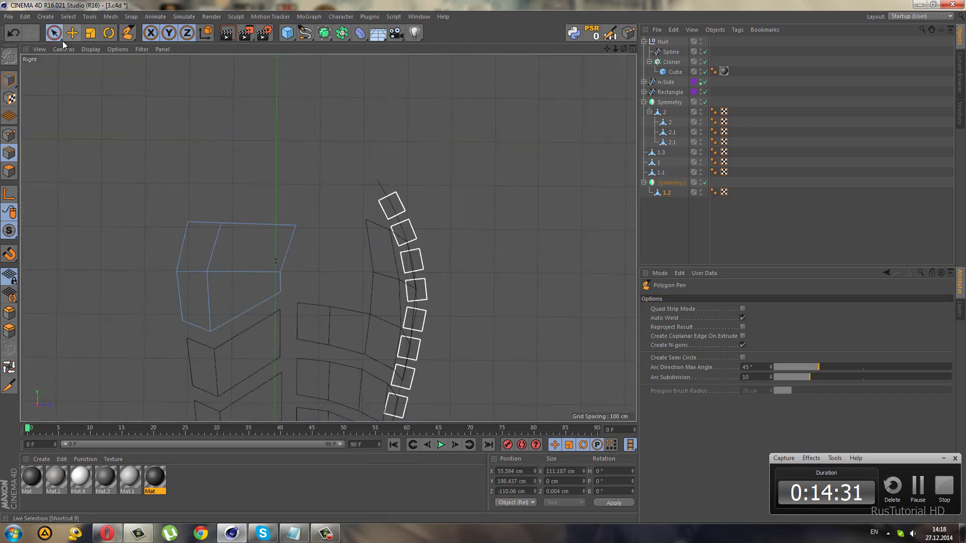
In side view, move plate points about 14 cm in Z and the top-right point 30.7 cm.
{"action": "left_click_drag", "start_coordinate": [53, 33], "coordinate": [86, 56]}
{"action": "left_click", "coordinate": [9, 134]}
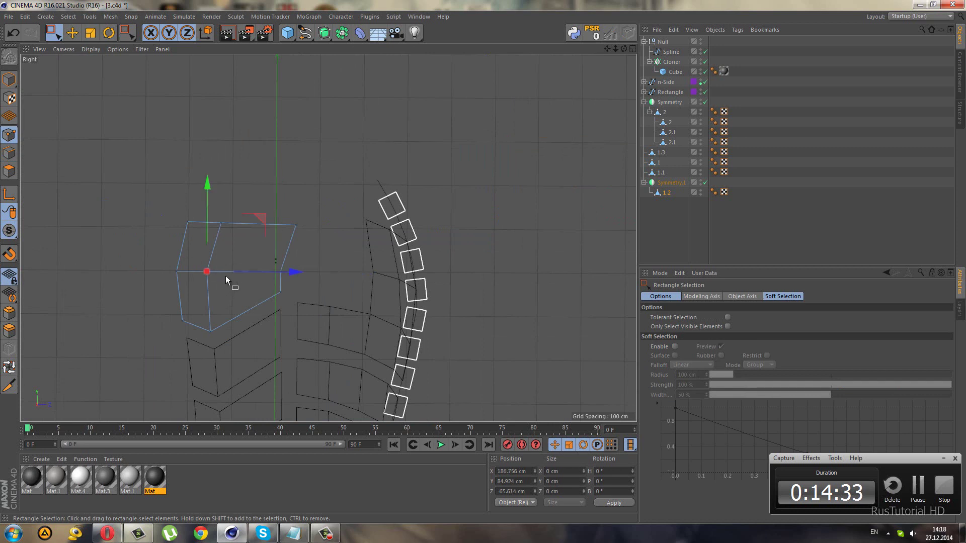
{"action": "scroll", "coordinate": [226, 281], "scroll_direction": "up", "scroll_amount": 2}
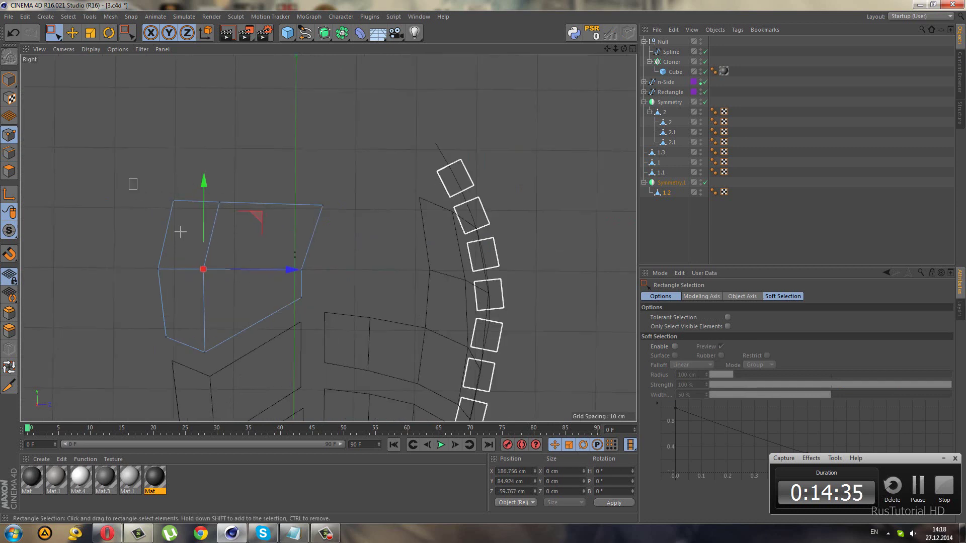
{"action": "mouse_move", "coordinate": [235, 241]}
{"action": "left_mouse_down"}
{"action": "mouse_move", "coordinate": [226, 245]}
{"action": "mouse_move", "coordinate": [327, 216]}
{"action": "left_mouse_up"}
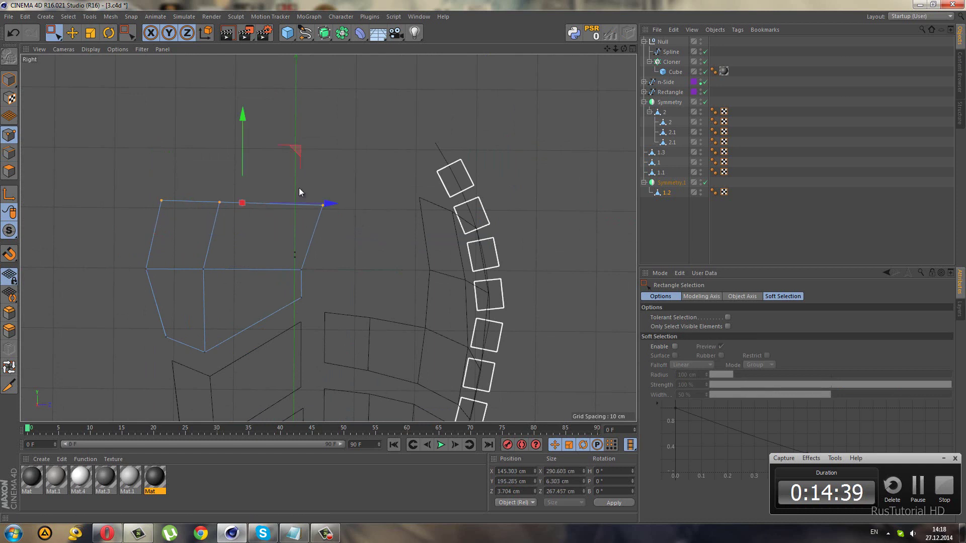
{"action": "left_click_drag", "start_coordinate": [244, 143], "coordinate": [243, 120]}
{"action": "left_click", "coordinate": [322, 182]}
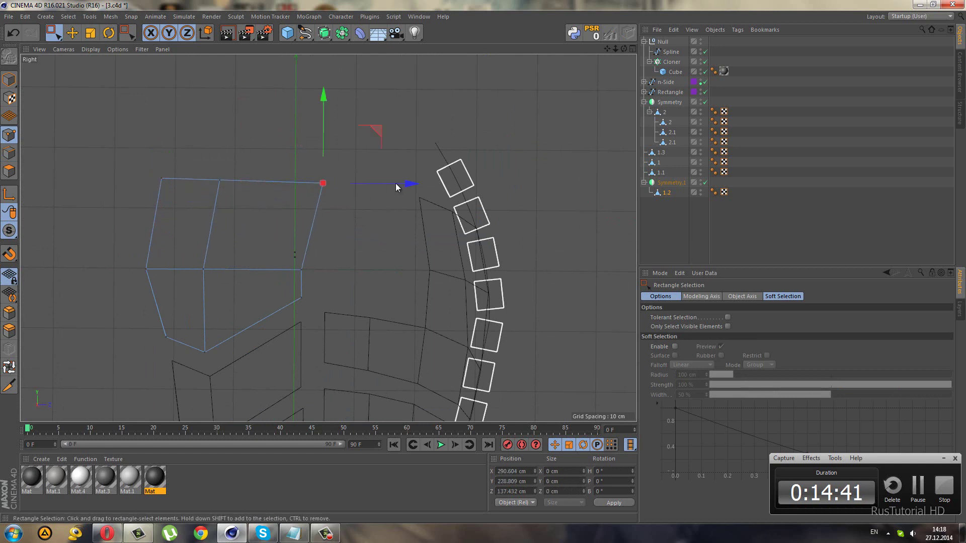
{"action": "left_click_drag", "start_coordinate": [390, 185], "coordinate": [372, 188]}
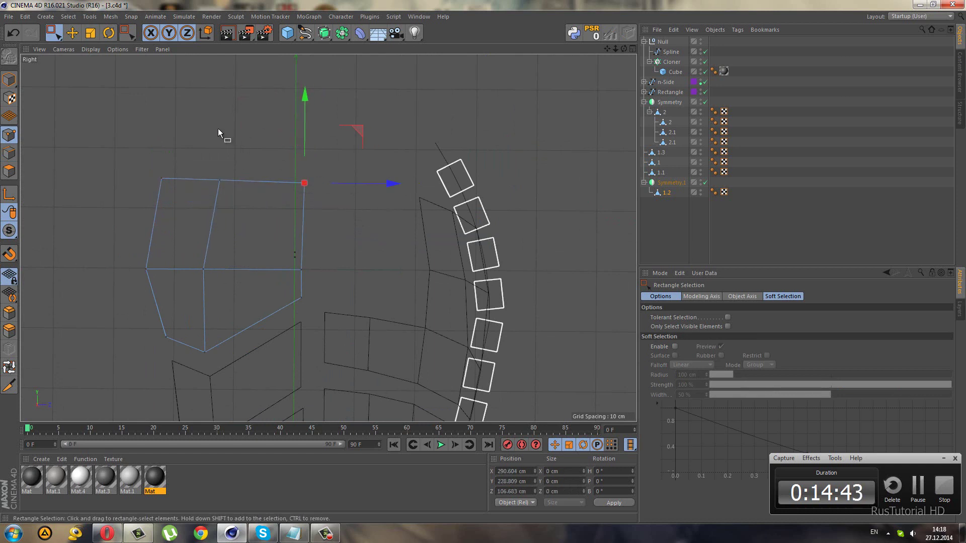
{"action": "key", "text": "F1"}
{"action": "left_click_drag", "start_coordinate": [370, 199], "coordinate": [334, 235], "text": "alt"}
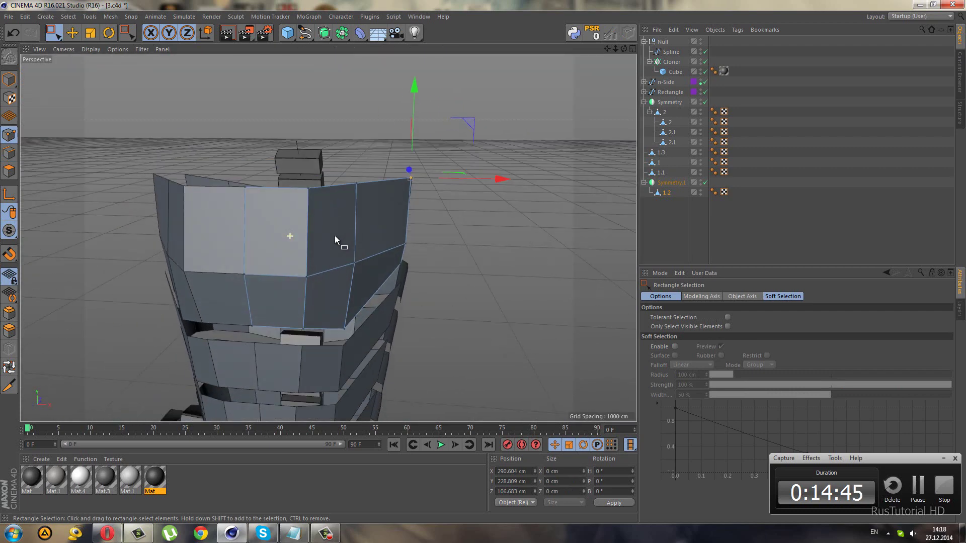
In the front view, move the selected plate points about 21 cm outward along X.
{"action": "middle_click", "coordinate": [333, 246]}
{"action": "middle_click", "coordinate": [396, 340]}
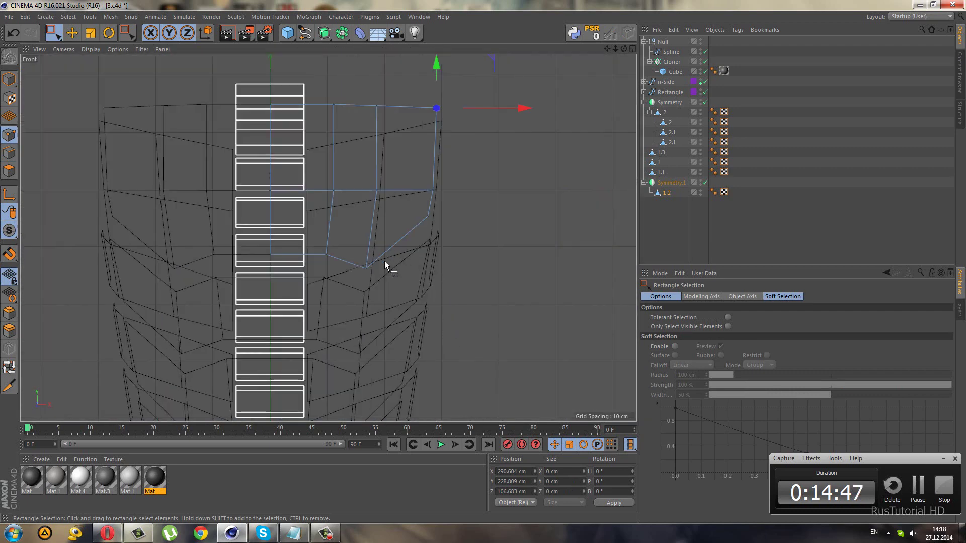
{"action": "scroll", "coordinate": [385, 261], "scroll_direction": "up", "scroll_amount": 1}
{"action": "scroll", "coordinate": [364, 263], "scroll_direction": "up", "scroll_amount": 2}
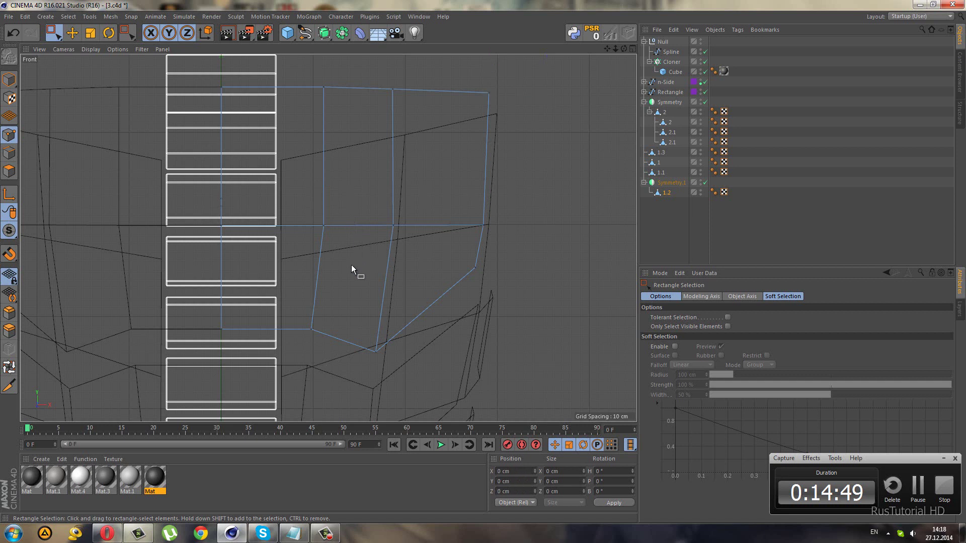
{"action": "scroll", "coordinate": [351, 264], "scroll_direction": "down", "scroll_amount": 1}
{"action": "left_click_drag", "start_coordinate": [442, 117], "coordinate": [448, 120]}
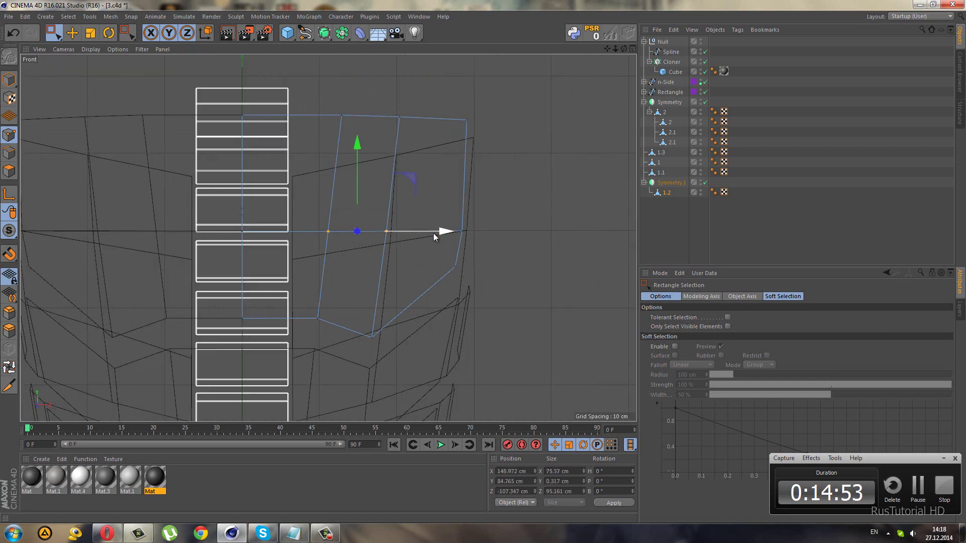
{"action": "left_click_drag", "start_coordinate": [433, 233], "coordinate": [442, 235]}
Orbit to check the mirrored torso, deselect Symmetry.1 and save the scene with File > Save.
{"action": "middle_click", "coordinate": [185, 161]}
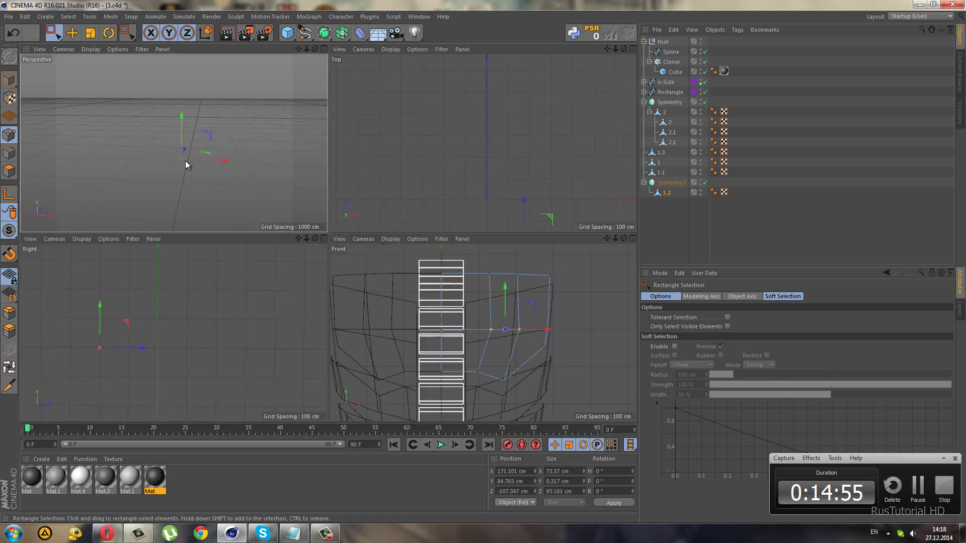
{"action": "mouse_move", "coordinate": [275, 266]}
{"action": "left_mouse_down", "text": "alt"}
{"action": "mouse_move", "coordinate": [225, 319]}
{"action": "mouse_move", "coordinate": [240, 315]}
{"action": "mouse_move", "coordinate": [265, 276]}
{"action": "mouse_move", "coordinate": [275, 237]}
{"action": "mouse_move", "coordinate": [334, 205]}
{"action": "mouse_move", "coordinate": [409, 185]}
{"action": "mouse_move", "coordinate": [427, 193]}
{"action": "mouse_move", "coordinate": [296, 242]}
{"action": "mouse_move", "coordinate": [249, 241]}
{"action": "mouse_move", "coordinate": [247, 221]}
{"action": "mouse_move", "coordinate": [244, 231]}
{"action": "mouse_move", "coordinate": [370, 265]}
{"action": "mouse_move", "coordinate": [306, 276]}
{"action": "mouse_move", "coordinate": [486, 289]}
{"action": "mouse_move", "coordinate": [478, 282]}
{"action": "mouse_move", "coordinate": [318, 336]}
{"action": "mouse_move", "coordinate": [444, 275]}
{"action": "mouse_move", "coordinate": [549, 292]}
{"action": "mouse_move", "coordinate": [398, 282]}
{"action": "mouse_move", "coordinate": [481, 277]}
{"action": "left_mouse_up", "text": "alt"}
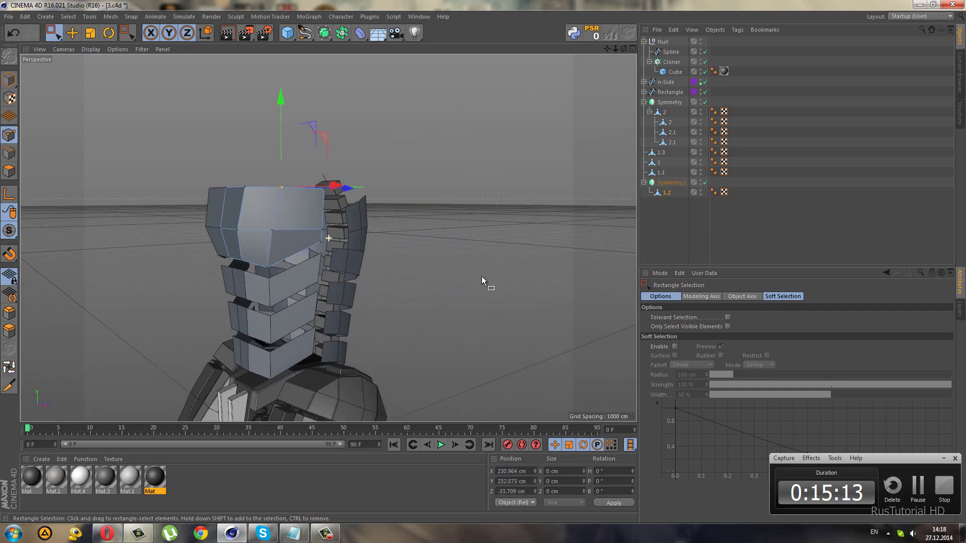
{"action": "left_click", "coordinate": [658, 226]}
{"action": "left_click", "coordinate": [9, 17]}
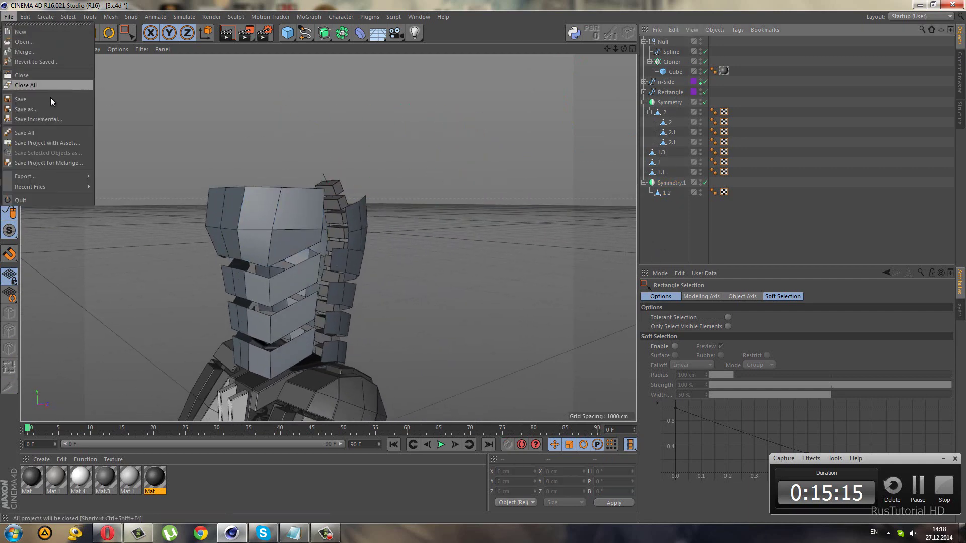
{"action": "left_click", "coordinate": [31, 100]}
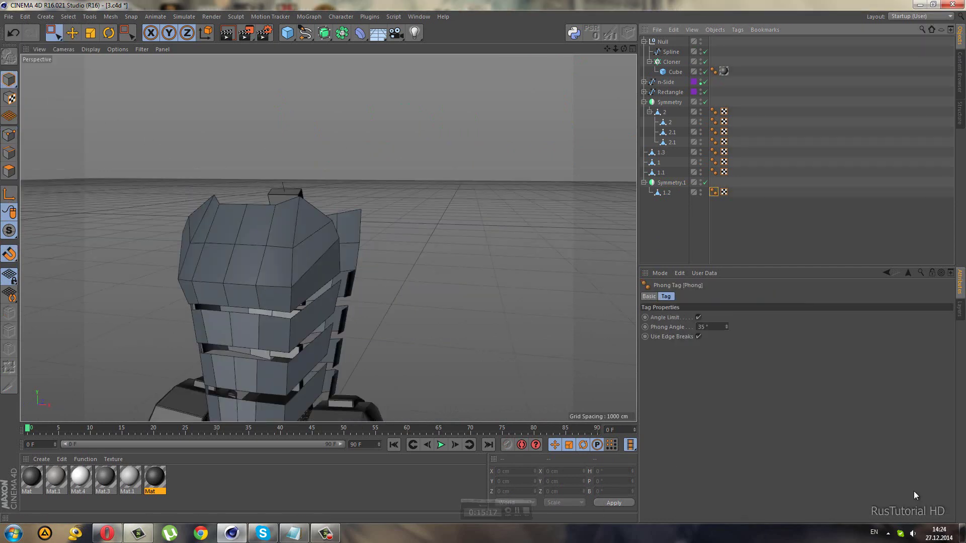
{"action": "mouse_move", "coordinate": [406, 316]}
{"action": "left_mouse_down", "text": "alt"}
{"action": "mouse_move", "coordinate": [238, 339]}
{"action": "mouse_move", "coordinate": [324, 306]}
{"action": "mouse_move", "coordinate": [319, 227]}
{"action": "mouse_move", "coordinate": [256, 226]}
{"action": "mouse_move", "coordinate": [402, 256]}
{"action": "mouse_move", "coordinate": [346, 222]}
{"action": "mouse_move", "coordinate": [300, 280]}
{"action": "mouse_move", "coordinate": [524, 259]}
{"action": "mouse_move", "coordinate": [357, 287]}
{"action": "mouse_move", "coordinate": [260, 264]}
{"action": "mouse_move", "coordinate": [393, 252]}
{"action": "mouse_move", "coordinate": [415, 222]}
{"action": "left_mouse_up", "text": "alt"}
Select mesh 1.2 in Points mode and pull a top point and a lower vertex inward along X.
{"action": "left_click", "coordinate": [671, 182]}
{"action": "left_click", "coordinate": [661, 195]}
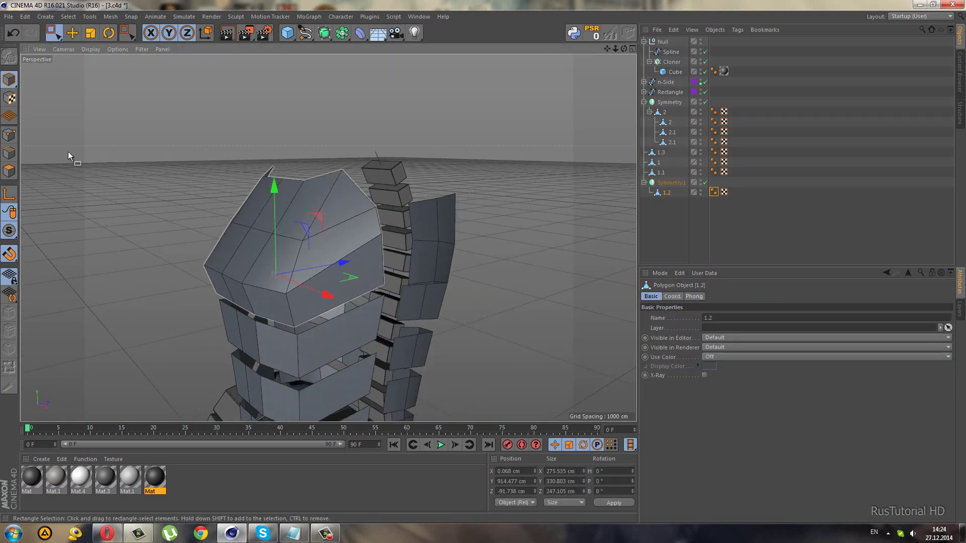
{"action": "left_click", "coordinate": [9, 135]}
{"action": "mouse_move", "coordinate": [262, 236]}
{"action": "left_mouse_down", "text": "alt"}
{"action": "mouse_move", "coordinate": [316, 247]}
{"action": "mouse_move", "coordinate": [291, 229]}
{"action": "mouse_move", "coordinate": [382, 237]}
{"action": "left_mouse_up", "text": "alt"}
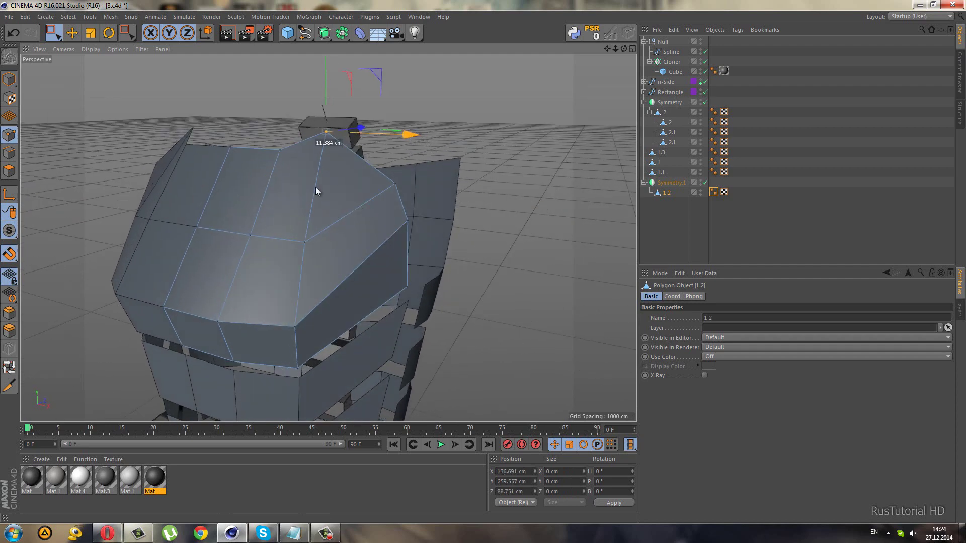
{"action": "left_click_drag", "start_coordinate": [315, 186], "coordinate": [337, 207], "text": "alt"}
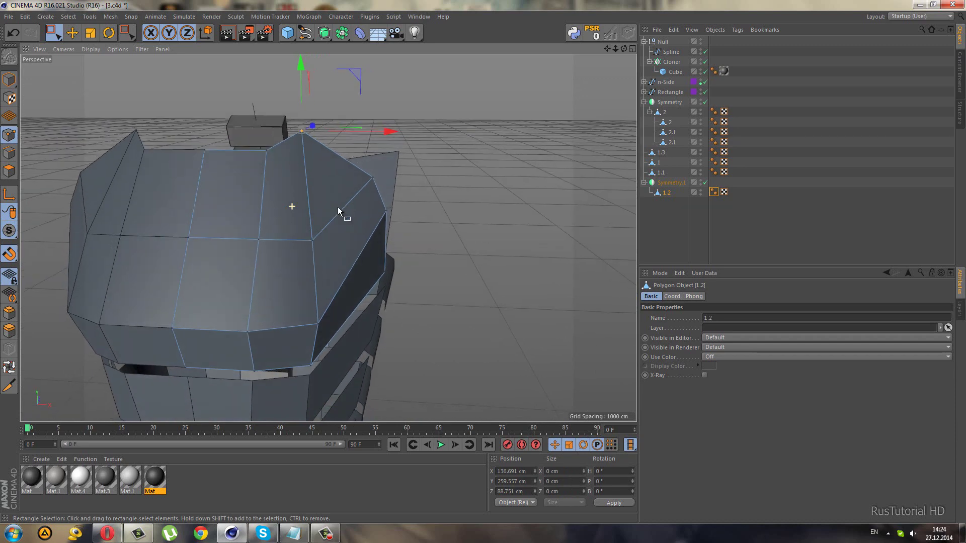
{"action": "mouse_move", "coordinate": [297, 247]}
{"action": "left_mouse_down"}
{"action": "mouse_move", "coordinate": [254, 235]}
{"action": "mouse_move", "coordinate": [295, 241]}
{"action": "mouse_move", "coordinate": [247, 315]}
{"action": "mouse_move", "coordinate": [245, 261]}
{"action": "left_mouse_up"}
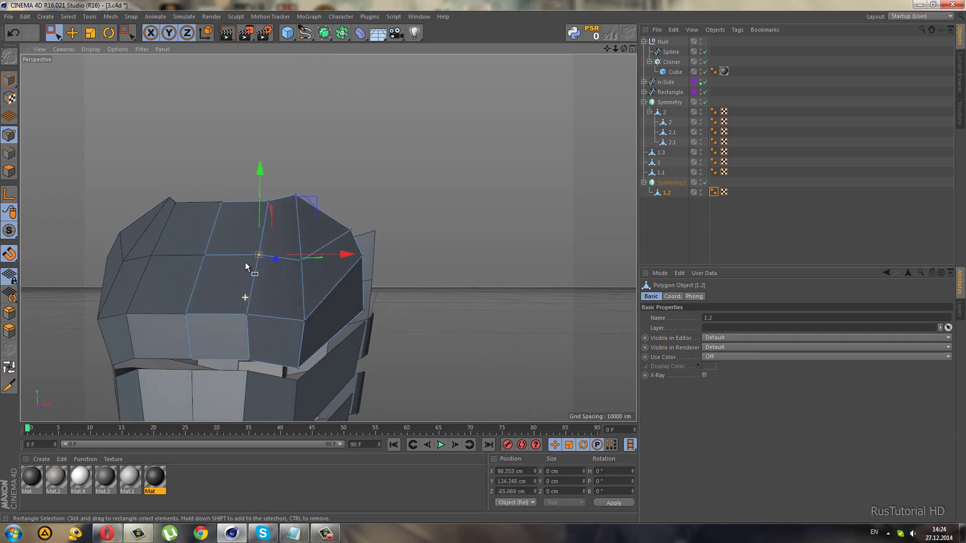
{"action": "left_click", "coordinate": [248, 360]}
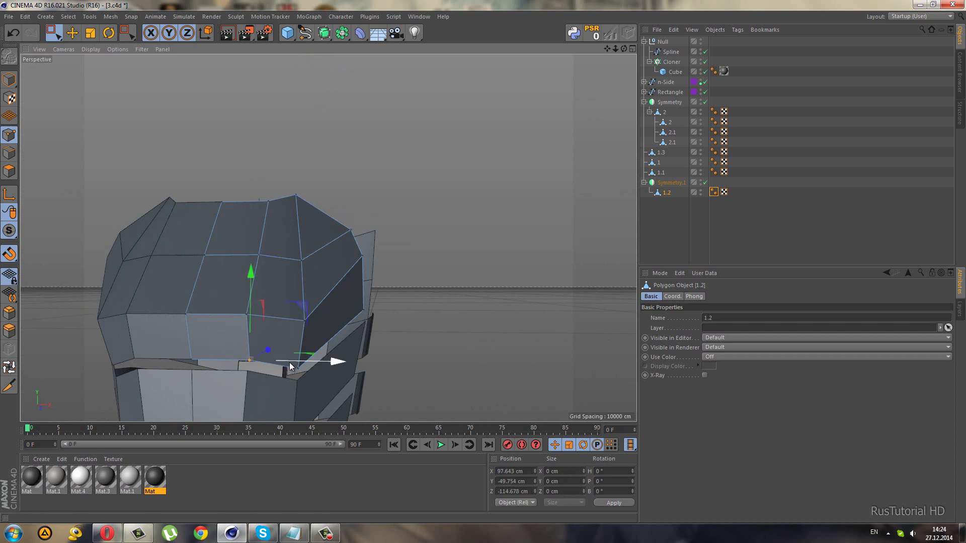
{"action": "left_click_drag", "start_coordinate": [289, 362], "coordinate": [119, 364]}
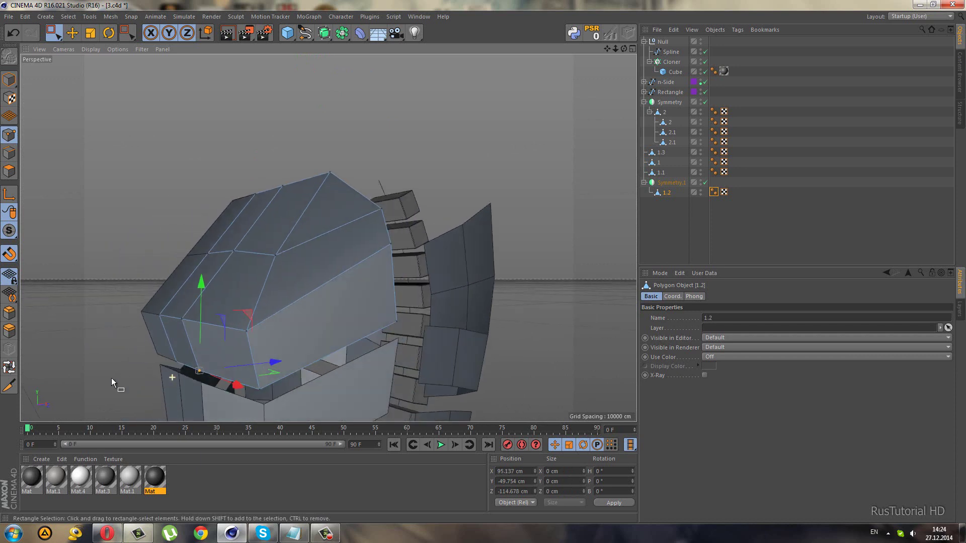
In the Right view, nudge the plate's lower corner point about 1.2 cm along Z.
{"action": "key", "text": "F5"}
{"action": "middle_click", "coordinate": [150, 362]}
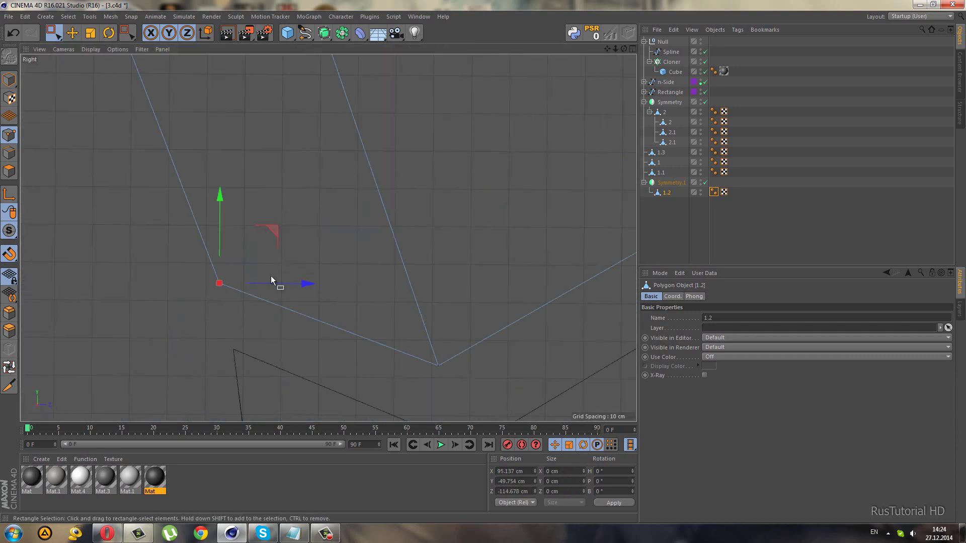
{"action": "scroll", "coordinate": [230, 288], "scroll_direction": "down", "scroll_amount": 3}
{"action": "left_click_drag", "start_coordinate": [184, 241], "coordinate": [226, 287]}
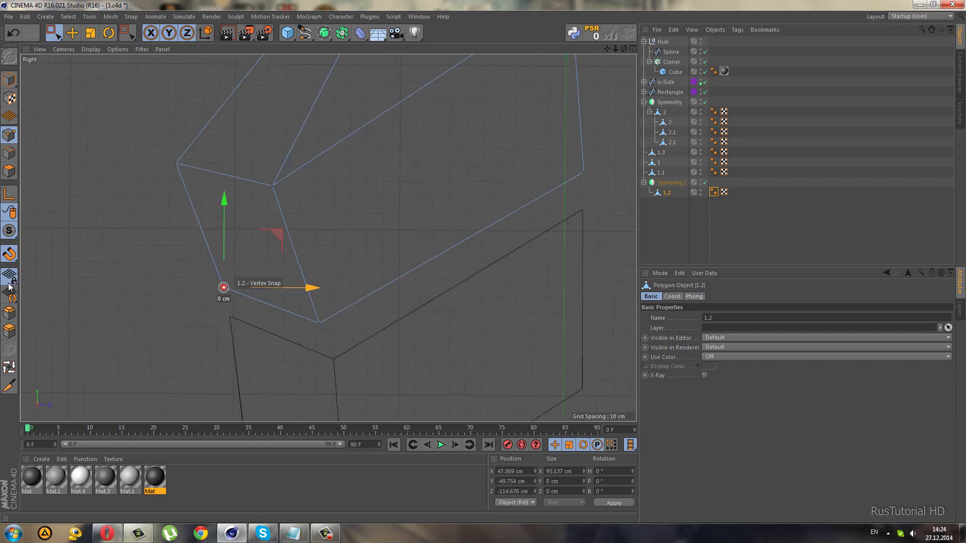
{"action": "left_click_drag", "start_coordinate": [283, 288], "coordinate": [277, 294]}
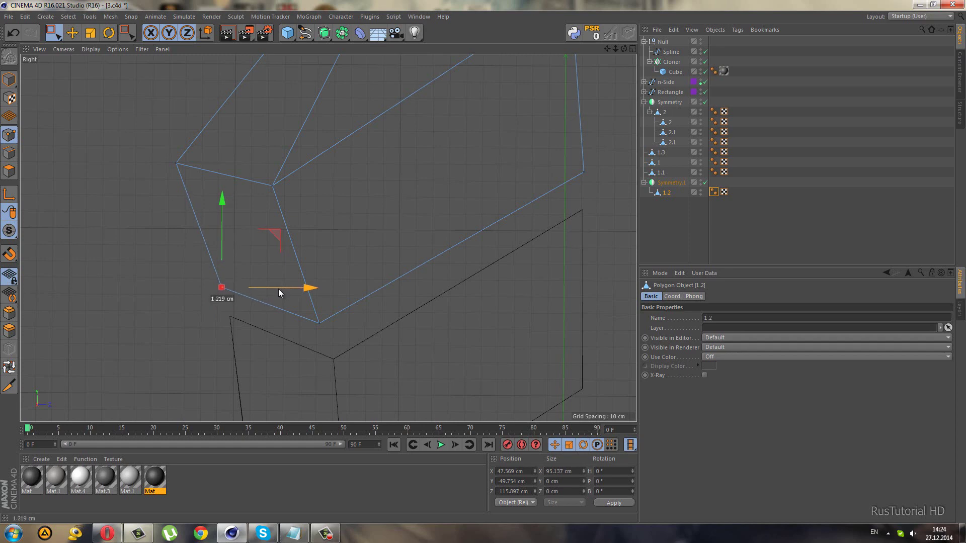
{"action": "middle_click", "coordinate": [270, 285]}
{"action": "middle_click", "coordinate": [134, 190]}
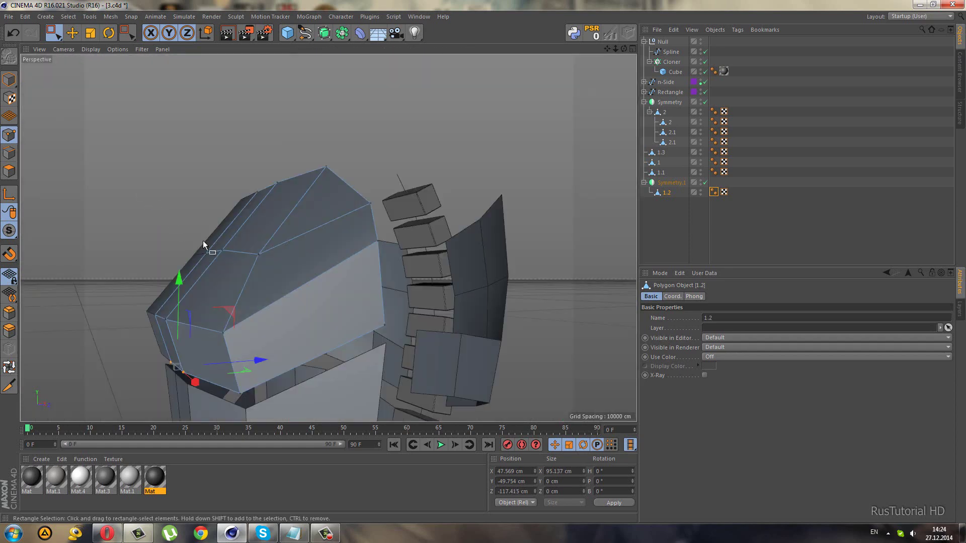
{"action": "mouse_move", "coordinate": [257, 319]}
{"action": "left_mouse_down", "text": "alt"}
{"action": "mouse_move", "coordinate": [283, 320]}
{"action": "mouse_move", "coordinate": [242, 337]}
{"action": "left_mouse_up", "text": "alt"}
Pull another plate corner point back to about 99.9 cm Z, then frame and deselect the torso.
{"action": "middle_click", "coordinate": [243, 337]}
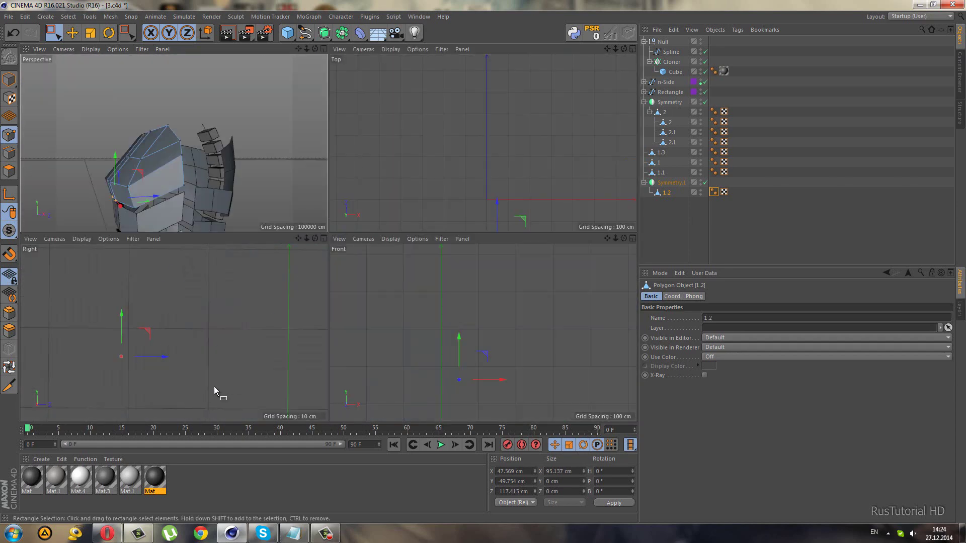
{"action": "left_click", "coordinate": [170, 374]}
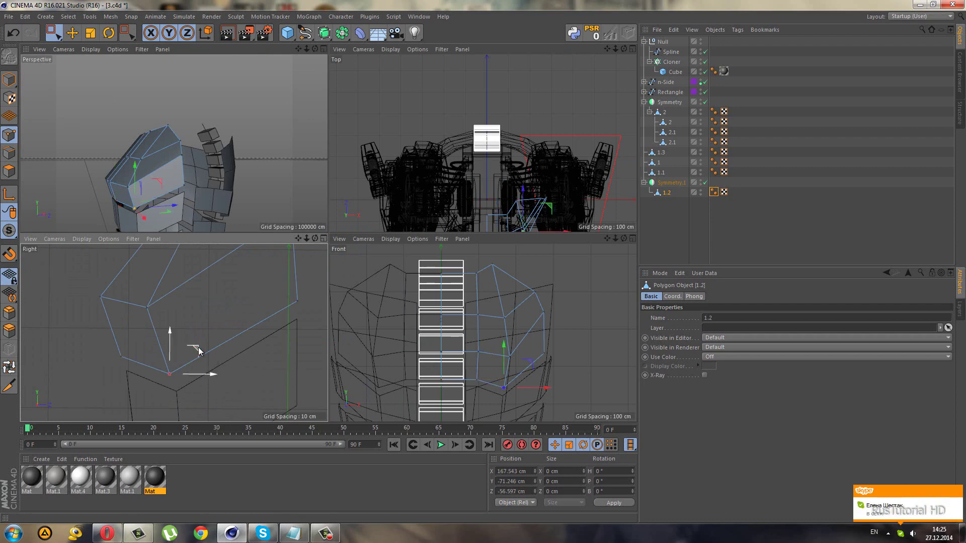
{"action": "left_click_drag", "start_coordinate": [205, 348], "coordinate": [205, 348]}
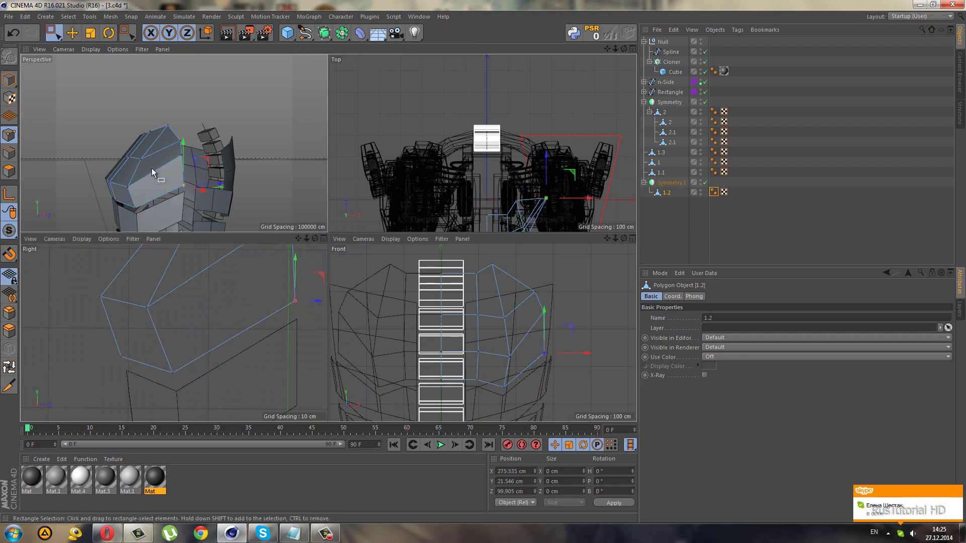
{"action": "middle_click", "coordinate": [187, 180]}
{"action": "key", "text": "h"}
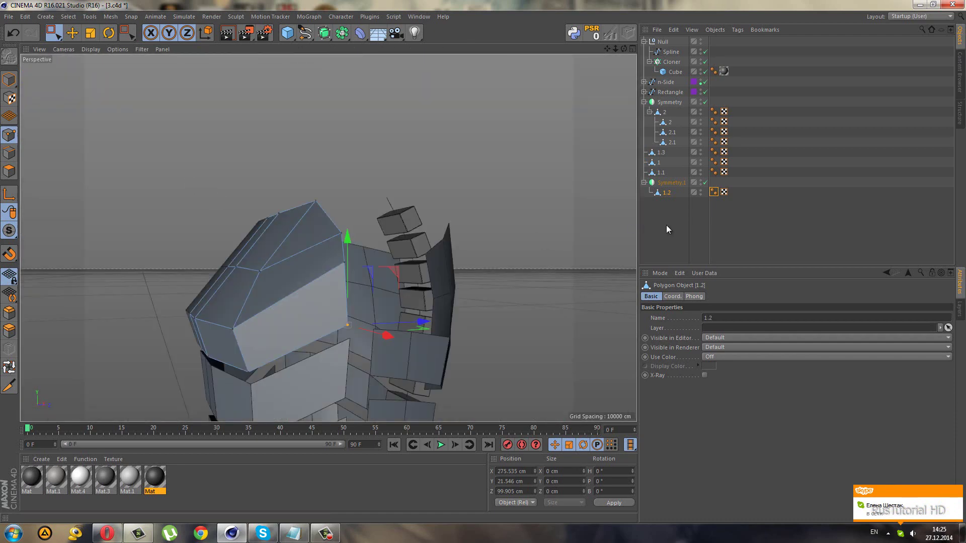
{"action": "left_click", "coordinate": [327, 205]}
{"action": "mouse_move", "coordinate": [268, 301]}
{"action": "left_mouse_down", "text": "alt"}
{"action": "mouse_move", "coordinate": [349, 273]}
{"action": "mouse_move", "coordinate": [381, 304]}
{"action": "mouse_move", "coordinate": [325, 334]}
{"action": "mouse_move", "coordinate": [240, 261]}
{"action": "mouse_move", "coordinate": [258, 291]}
{"action": "mouse_move", "coordinate": [155, 318]}
{"action": "mouse_move", "coordinate": [123, 301]}
{"action": "mouse_move", "coordinate": [119, 283]}
{"action": "mouse_move", "coordinate": [91, 287]}
{"action": "mouse_move", "coordinate": [206, 282]}
{"action": "mouse_move", "coordinate": [195, 334]}
{"action": "mouse_move", "coordinate": [239, 344]}
{"action": "mouse_move", "coordinate": [255, 315]}
{"action": "mouse_move", "coordinate": [490, 333]}
{"action": "left_mouse_up", "text": "alt"}
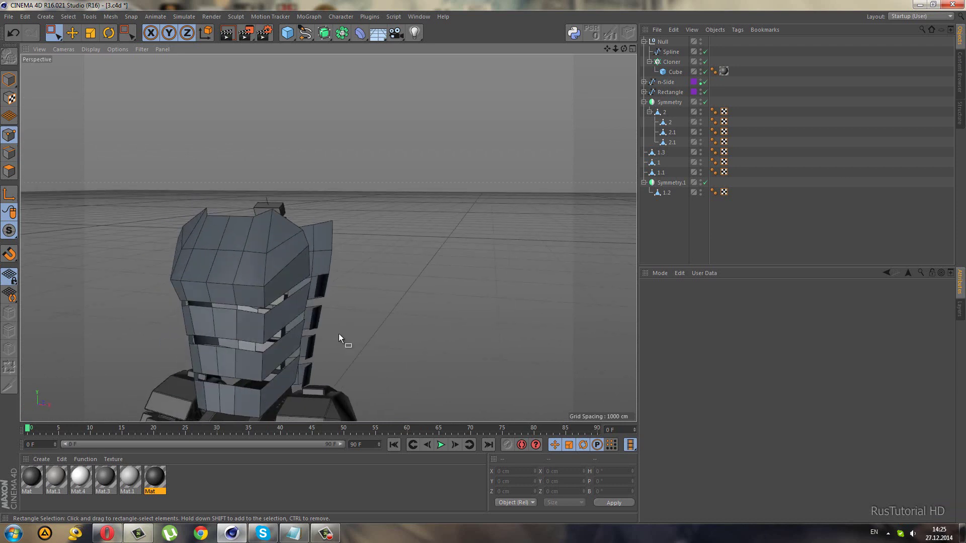
Save the scene with File > Save.
{"action": "mouse_move", "coordinate": [340, 339]}
{"action": "left_mouse_down", "text": "alt"}
{"action": "mouse_move", "coordinate": [391, 246]}
{"action": "mouse_move", "coordinate": [282, 166]}
{"action": "left_mouse_up", "text": "alt"}
{"action": "left_click", "coordinate": [11, 20]}
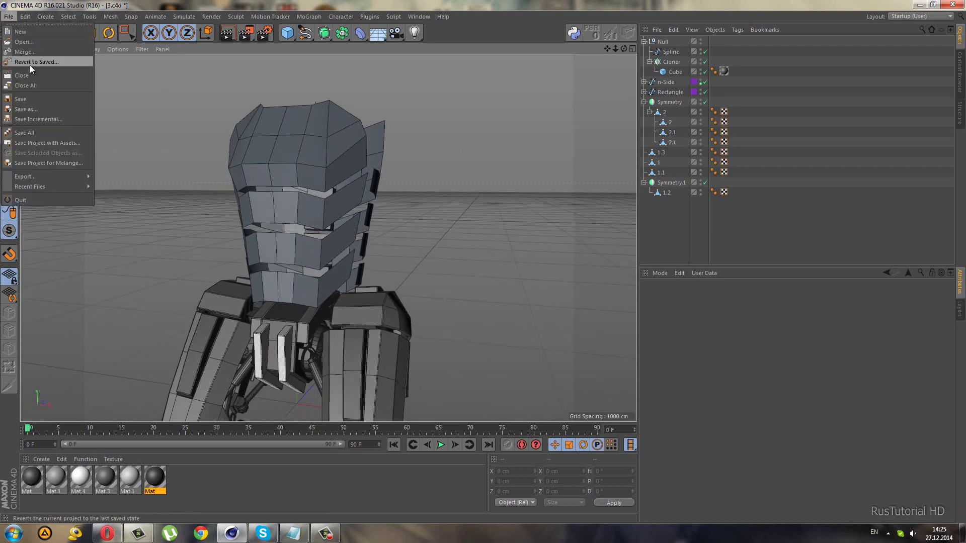
{"action": "left_click", "coordinate": [30, 97]}
Select Symmetry.1 and make it editable with Make Editable (C).
{"action": "mouse_move", "coordinate": [151, 167]}
{"action": "left_mouse_down", "text": "alt"}
{"action": "mouse_move", "coordinate": [296, 258]}
{"action": "mouse_move", "coordinate": [255, 300]}
{"action": "mouse_move", "coordinate": [494, 193]}
{"action": "left_mouse_up", "text": "alt"}
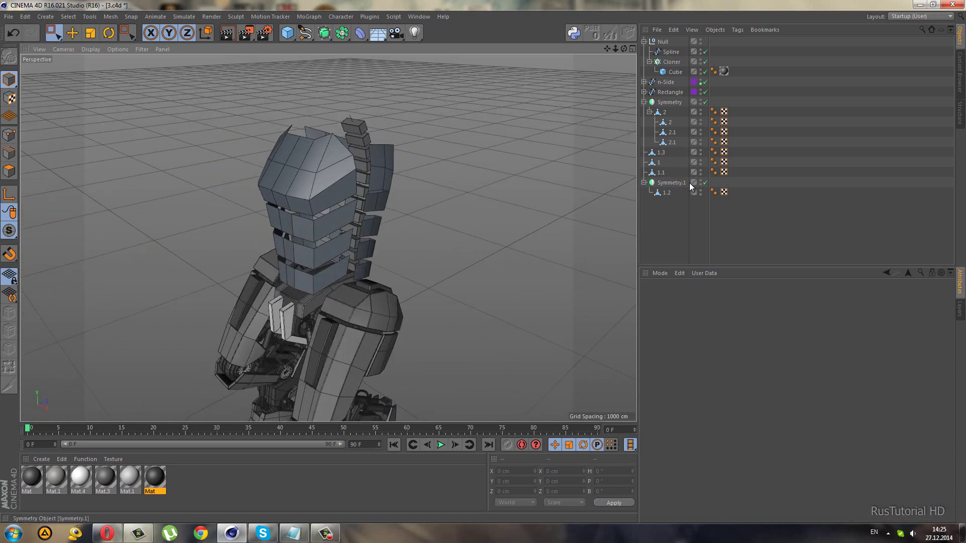
{"action": "scroll", "coordinate": [378, 138], "scroll_direction": "up", "scroll_amount": 3}
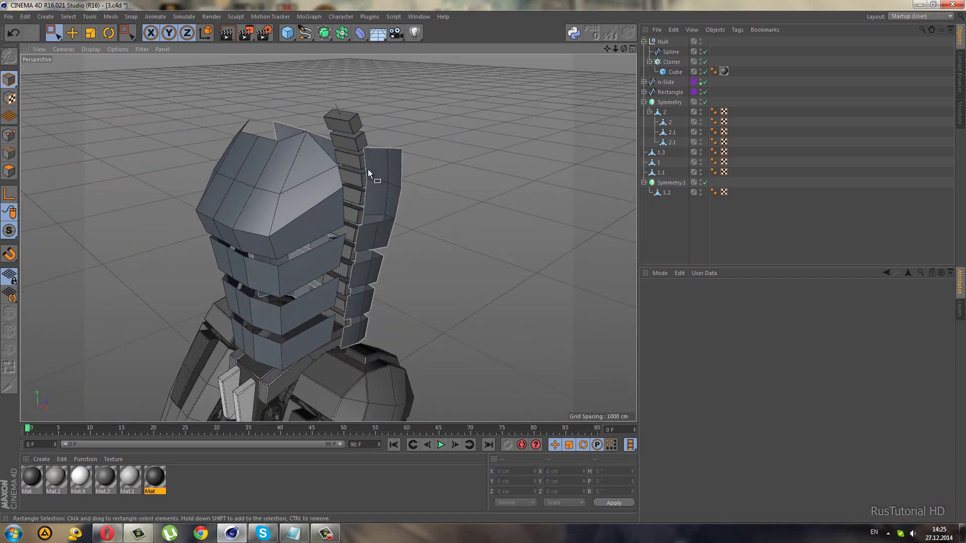
{"action": "mouse_move", "coordinate": [297, 184]}
{"action": "left_mouse_down", "text": "alt"}
{"action": "mouse_move", "coordinate": [349, 181]}
{"action": "mouse_move", "coordinate": [365, 194]}
{"action": "mouse_move", "coordinate": [337, 180]}
{"action": "left_mouse_up", "text": "alt"}
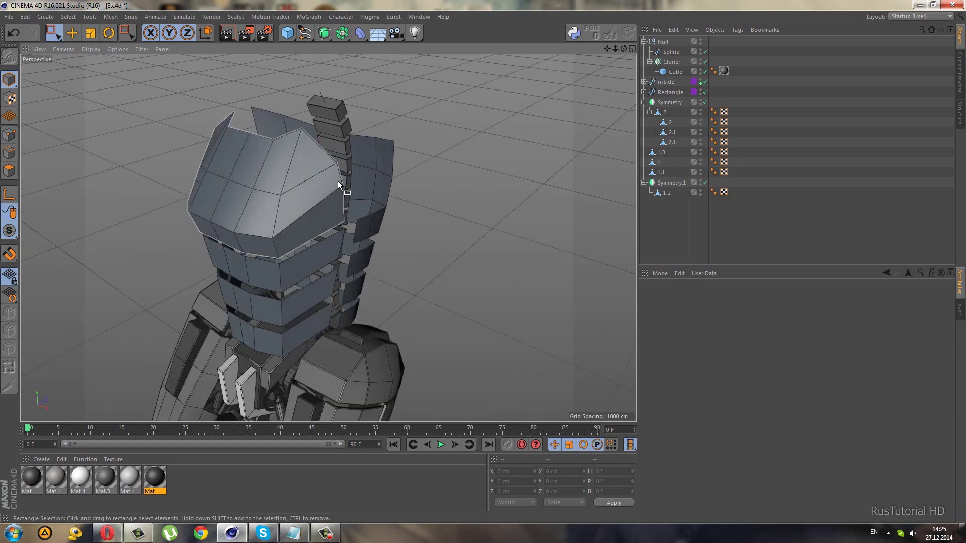
{"action": "left_click", "coordinate": [339, 169]}
{"action": "left_click", "coordinate": [9, 56]}
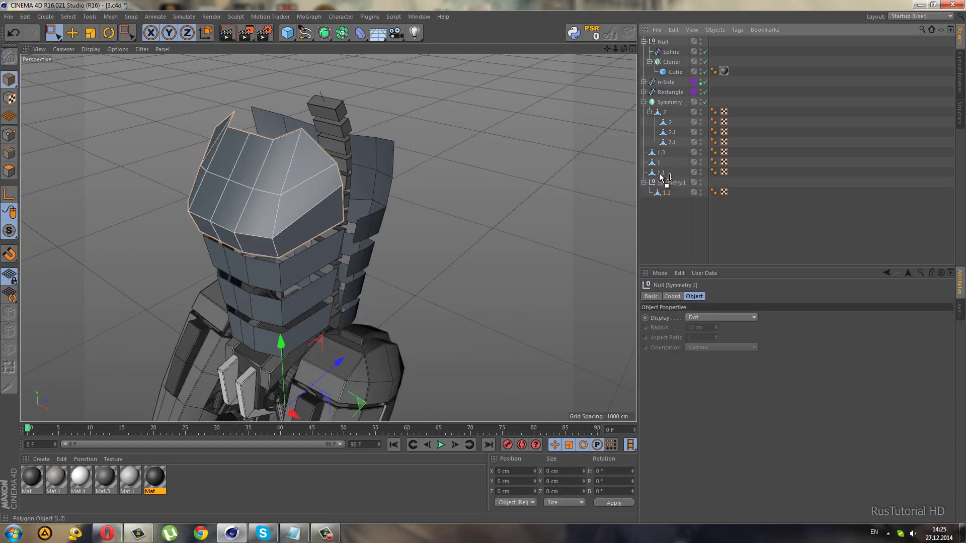
Take 1.2 out of Symmetry.1, raise the null to the chest, then select 1.2, 1.3, 1 and 1.1.
{"action": "left_click_drag", "start_coordinate": [661, 181], "coordinate": [666, 197]}
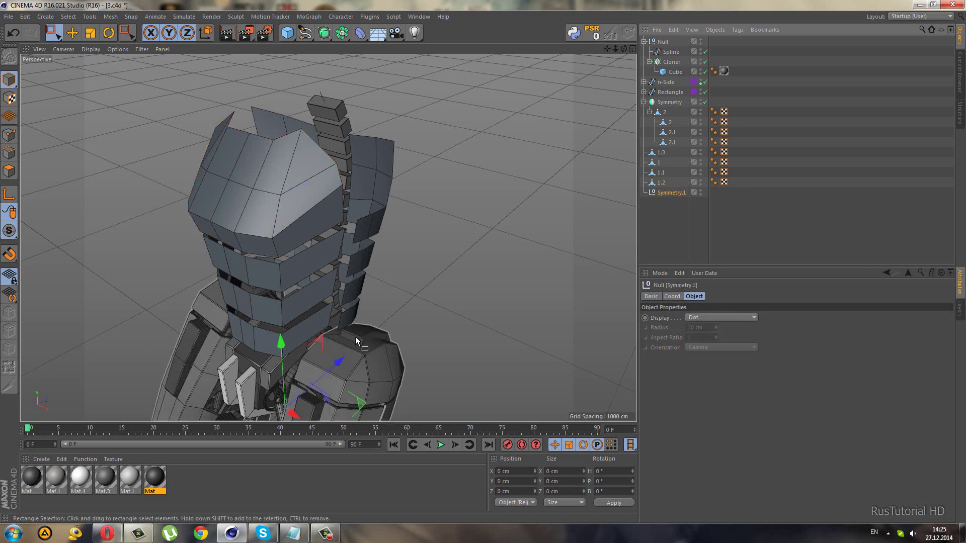
{"action": "left_click_drag", "start_coordinate": [320, 334], "coordinate": [331, 159]}
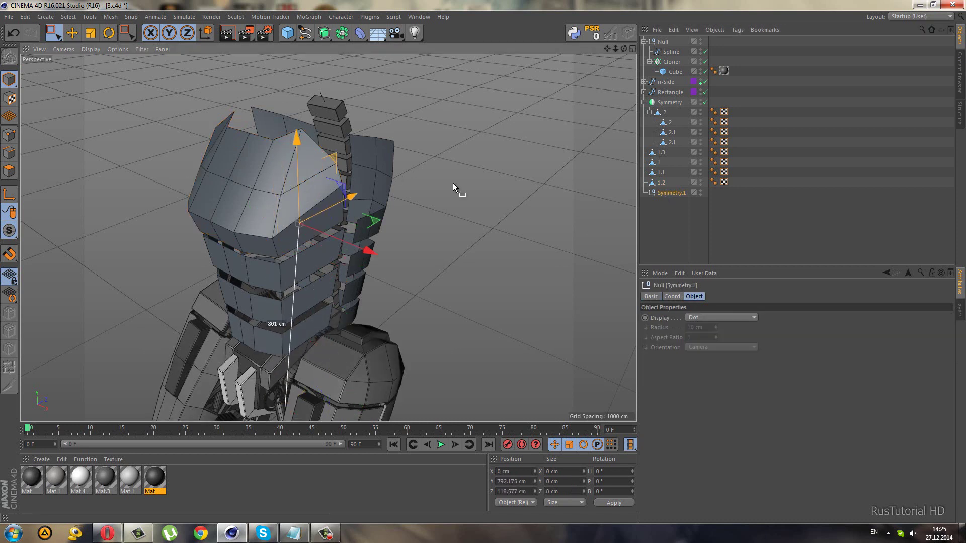
{"action": "left_click", "coordinate": [661, 182]}
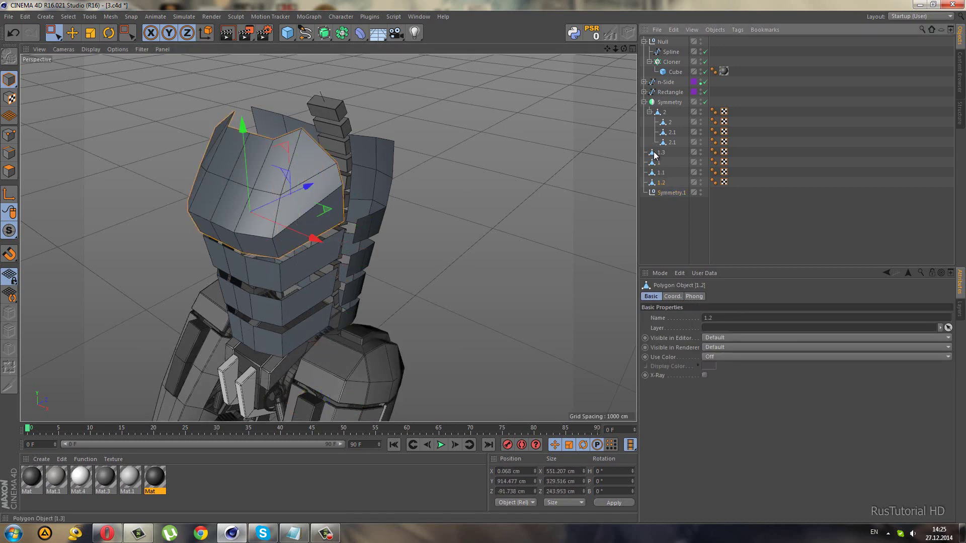
{"action": "left_click", "coordinate": [656, 153], "text": "shift"}
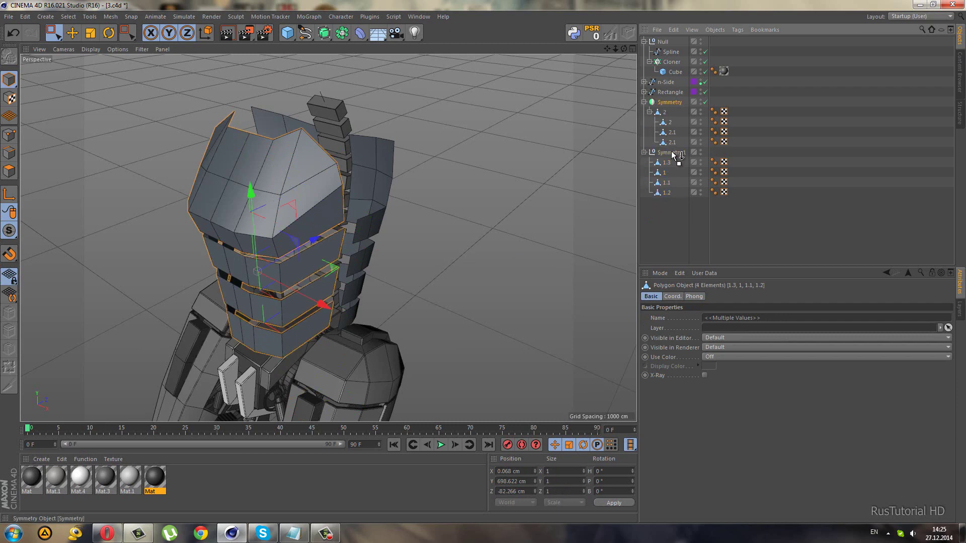